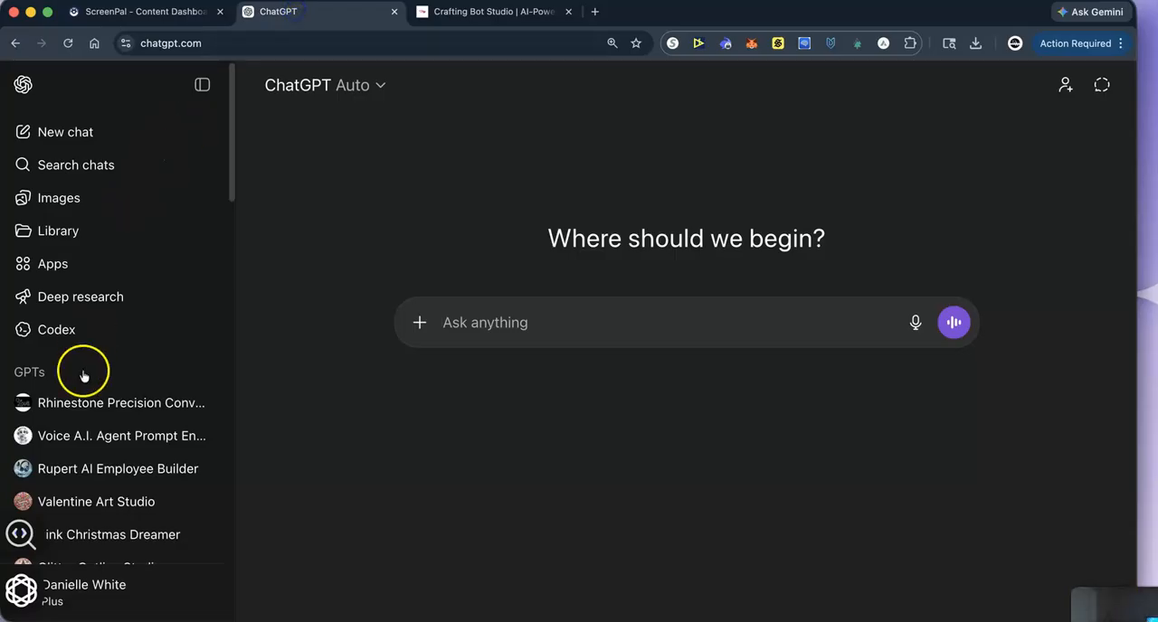
- Open the Pattern Letter Maker GPT from the list of GPTs
left_click(53, 373)
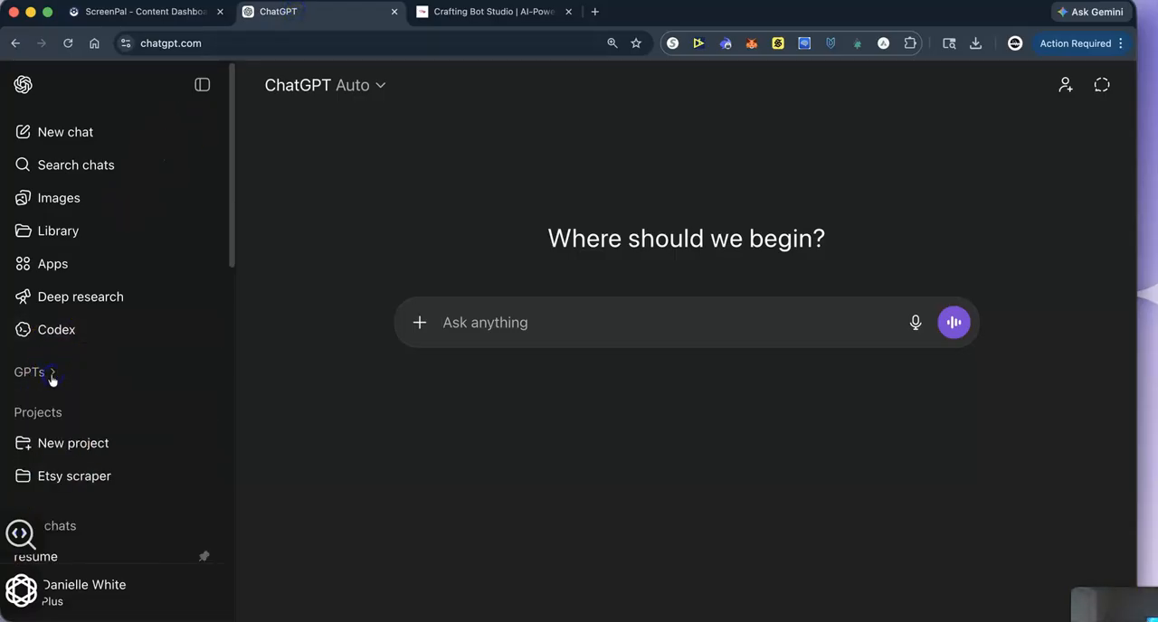
scroll(52, 280, "down", 3)
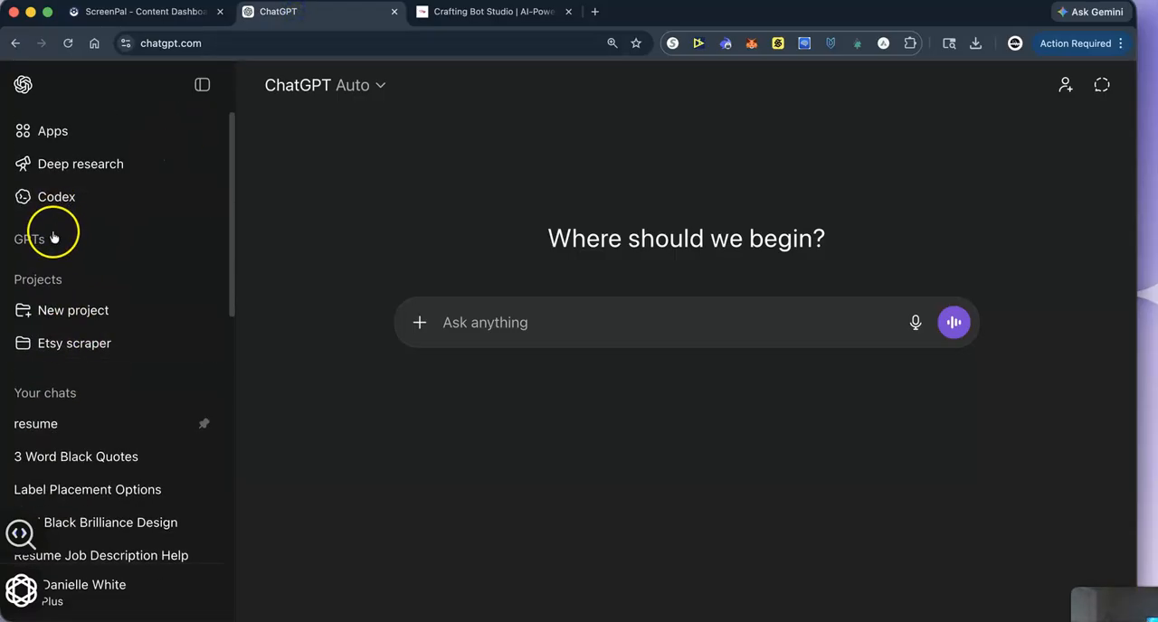
left_click(45, 238)
scroll(102, 432, "down", 3)
scroll(101, 430, "down", 5)
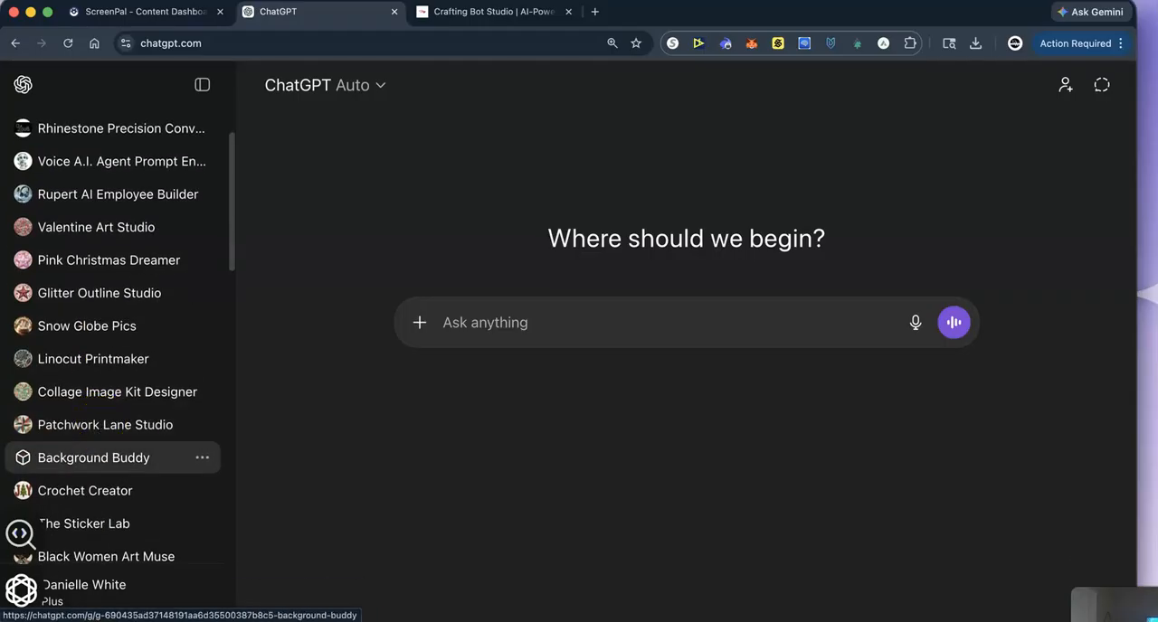
scroll(103, 460, "down", 1)
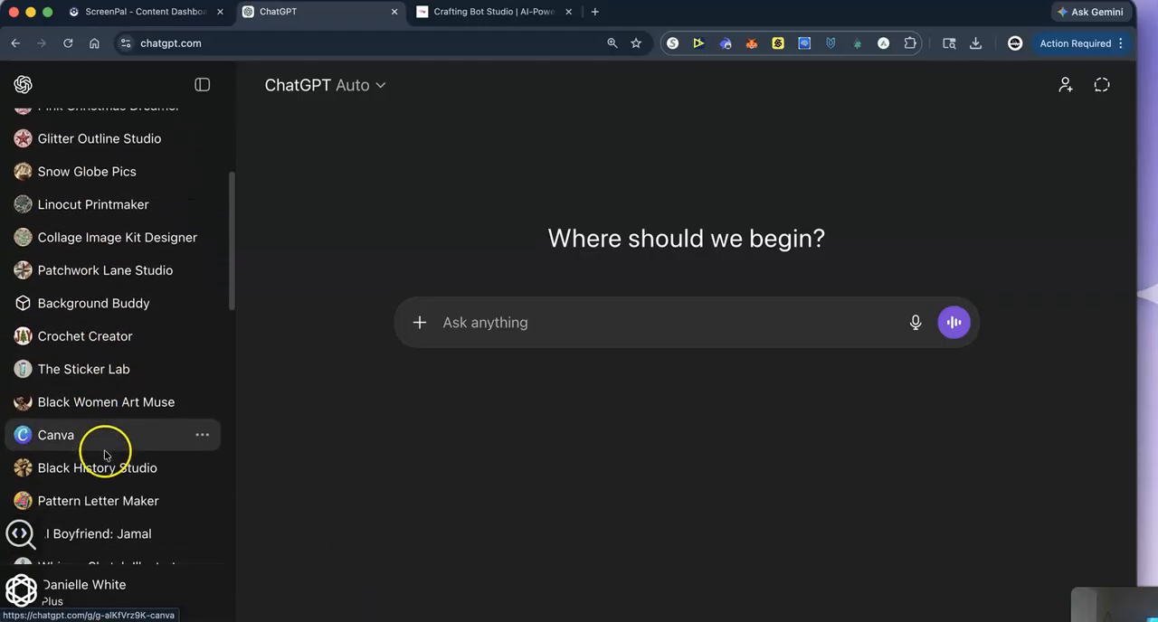
left_click(165, 489)
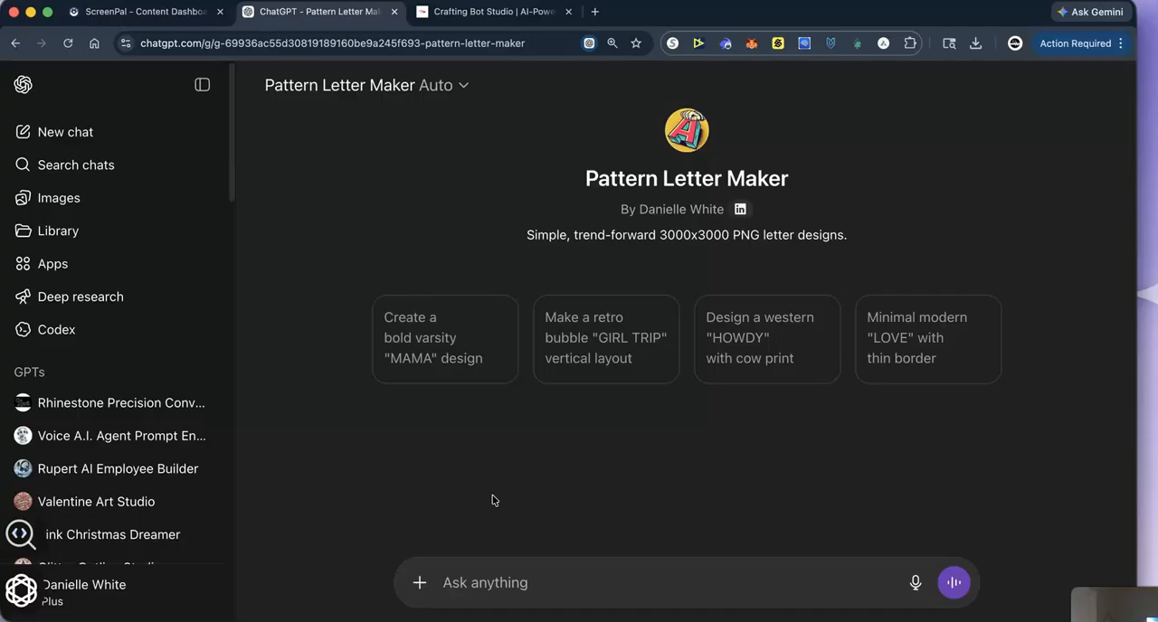
- Send "Summer Vibes" to the GPT as the phrase for the letter design
type("Summer")
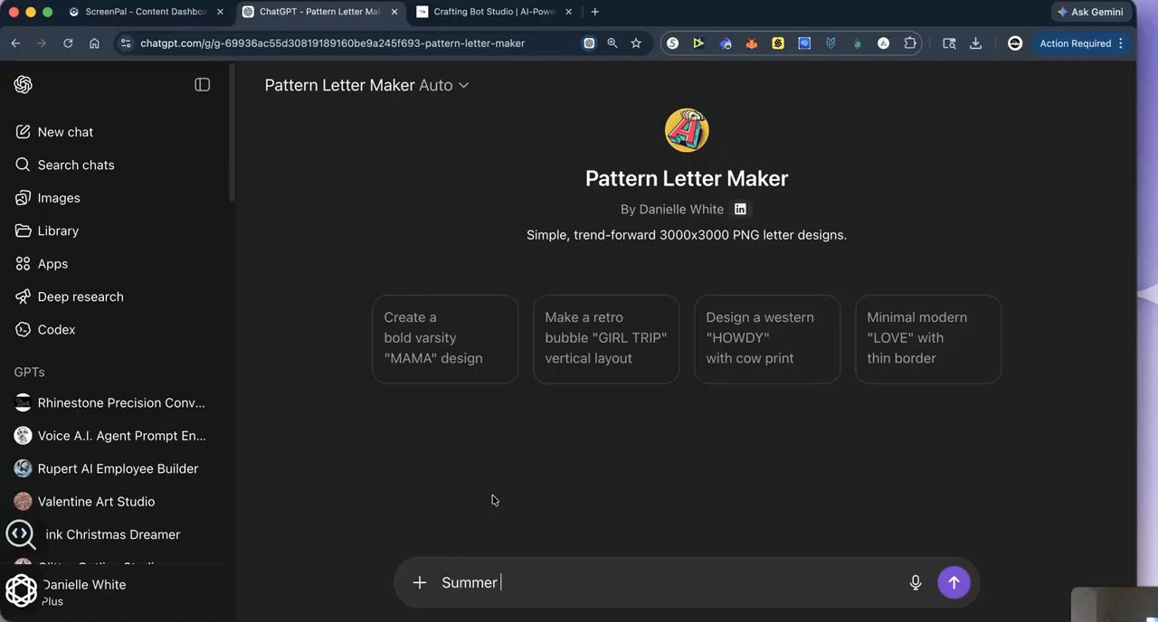
type(" Vibes")
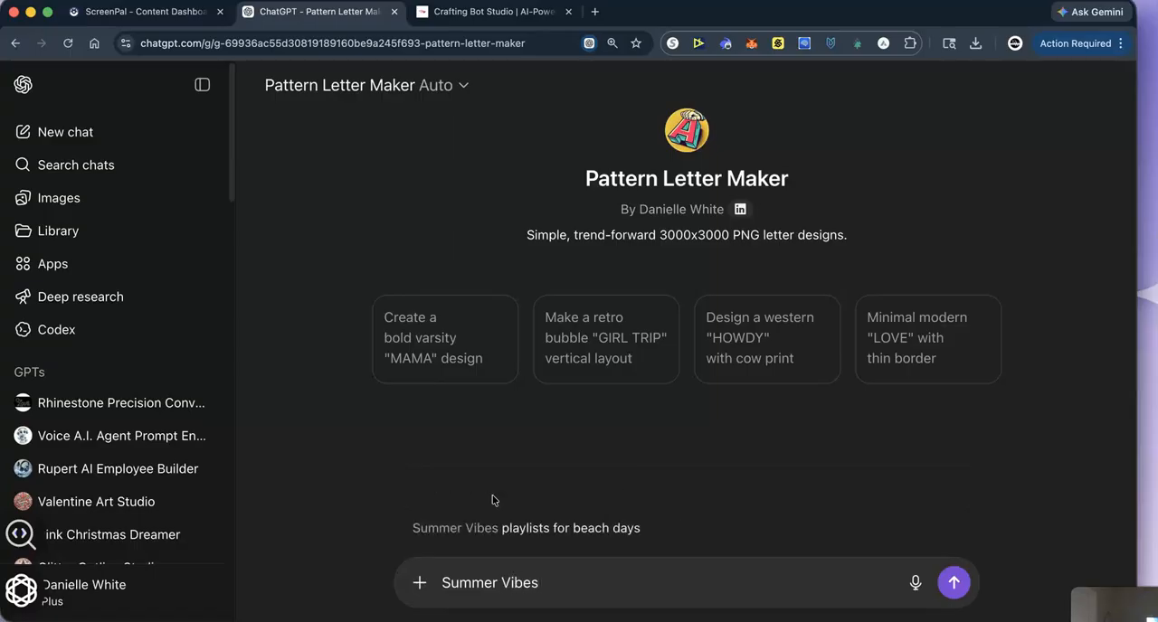
left_click(954, 583)
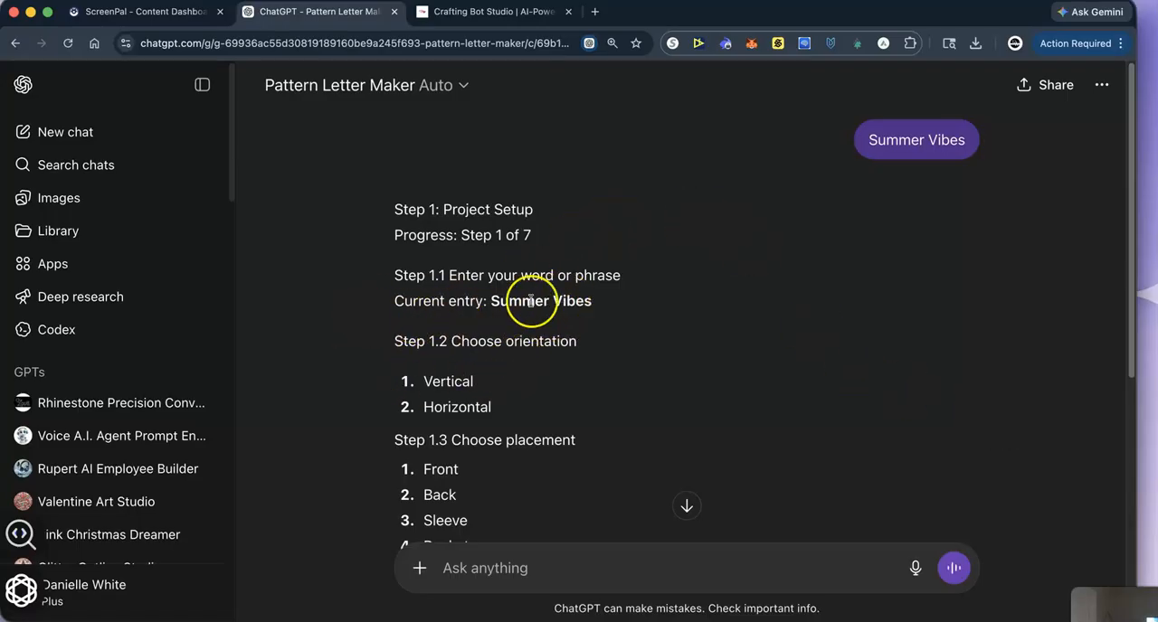
- Answer the project setup questions with "horizontal,front,1" for orientation, placement and canvas size
scroll(519, 389, "down", 1)
scroll(519, 389, "down", 3)
left_click(479, 570)
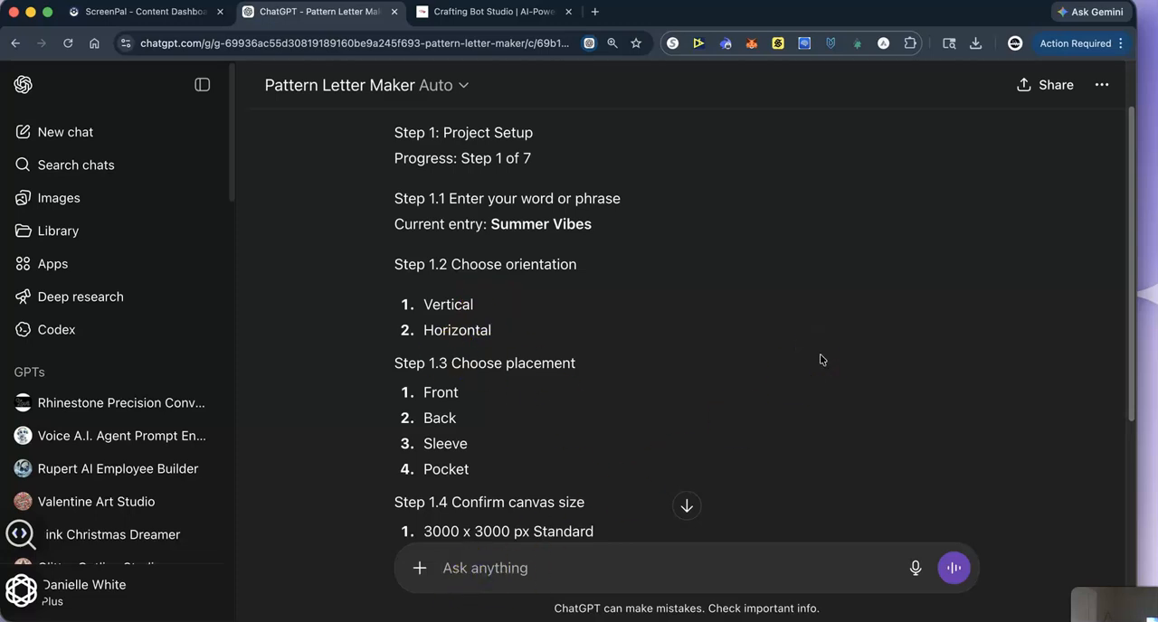
type("horizontal,front,")
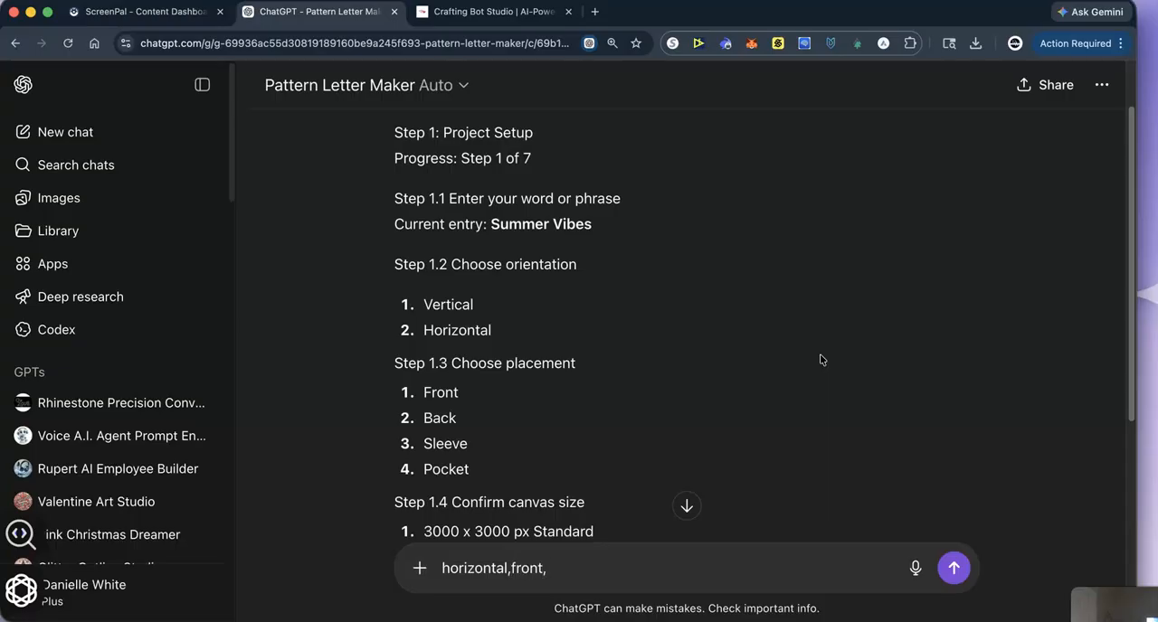
scroll(565, 434, "down", 2)
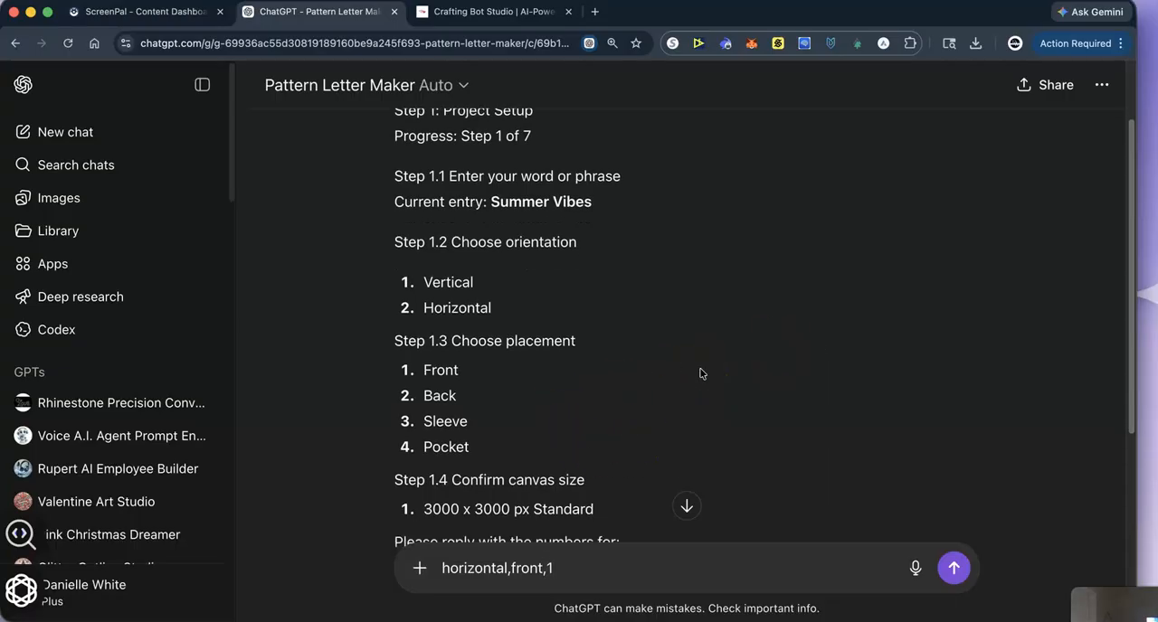
key("Return")
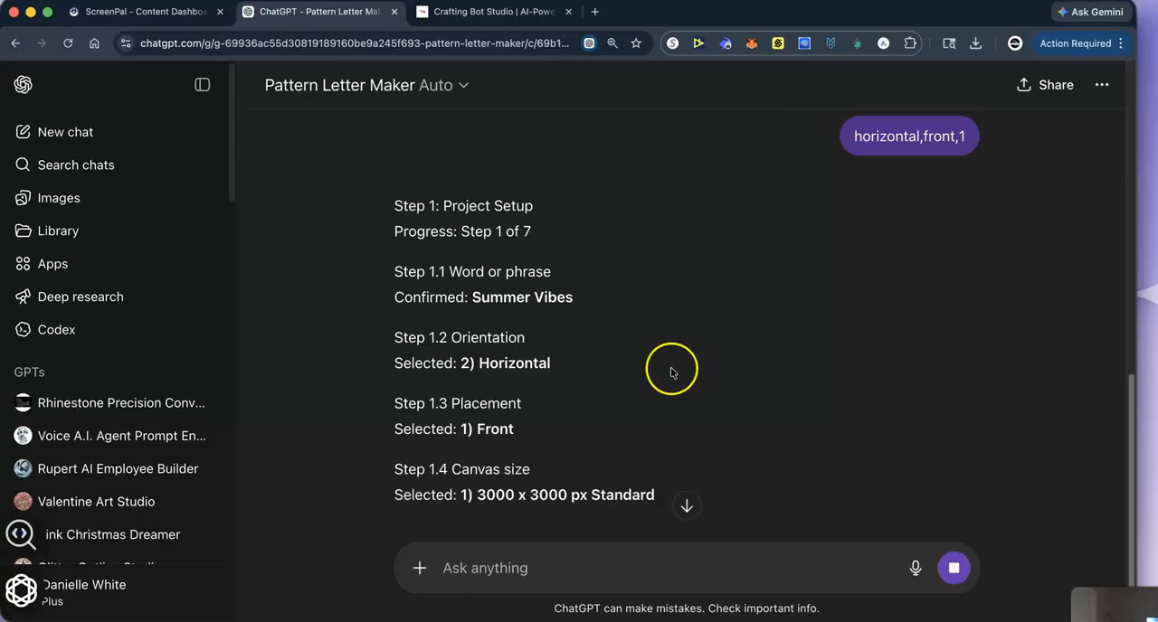
- Review the project setup summary and the preset design directions in the Optional Fast Track Menu
scroll(530, 441, "down", 2)
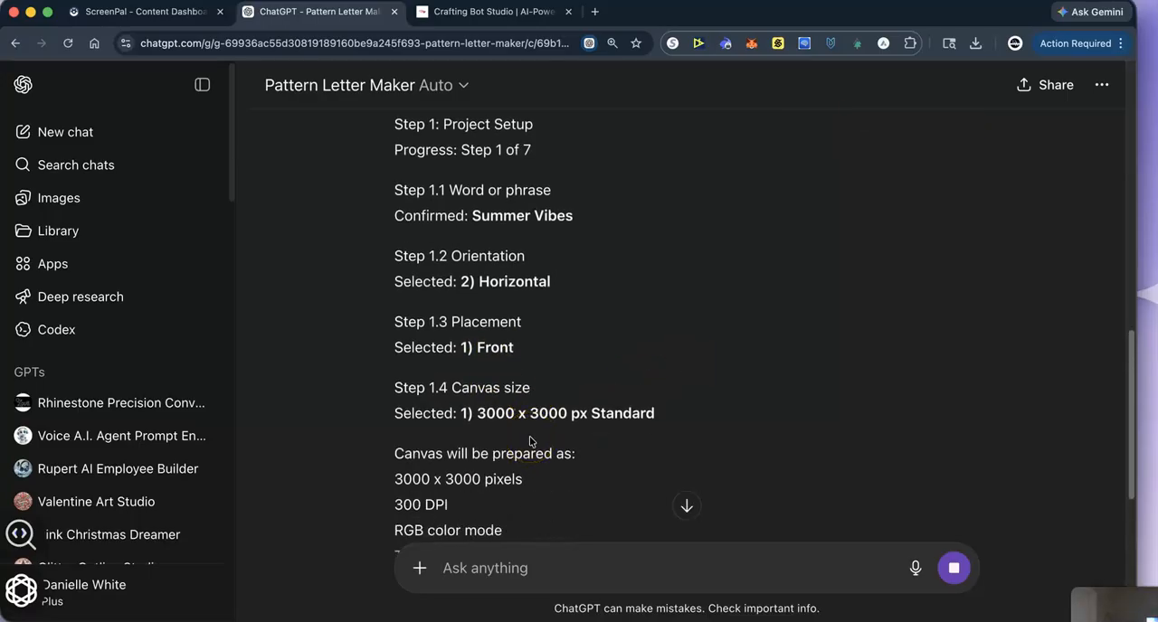
scroll(468, 469, "down", 4)
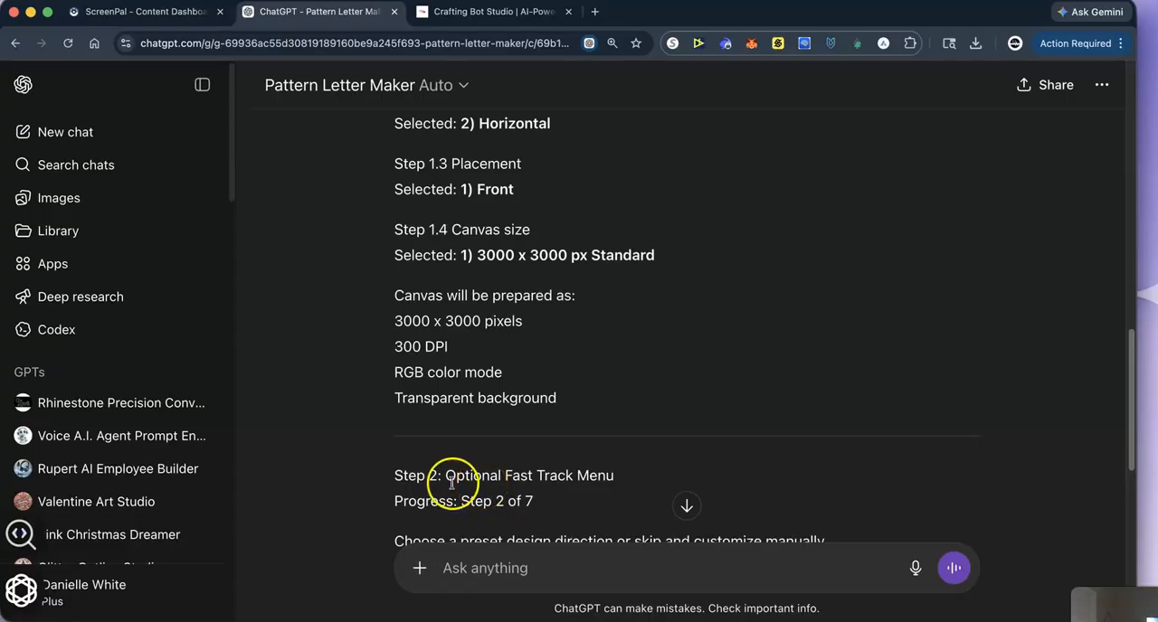
scroll(485, 441, "down", 1)
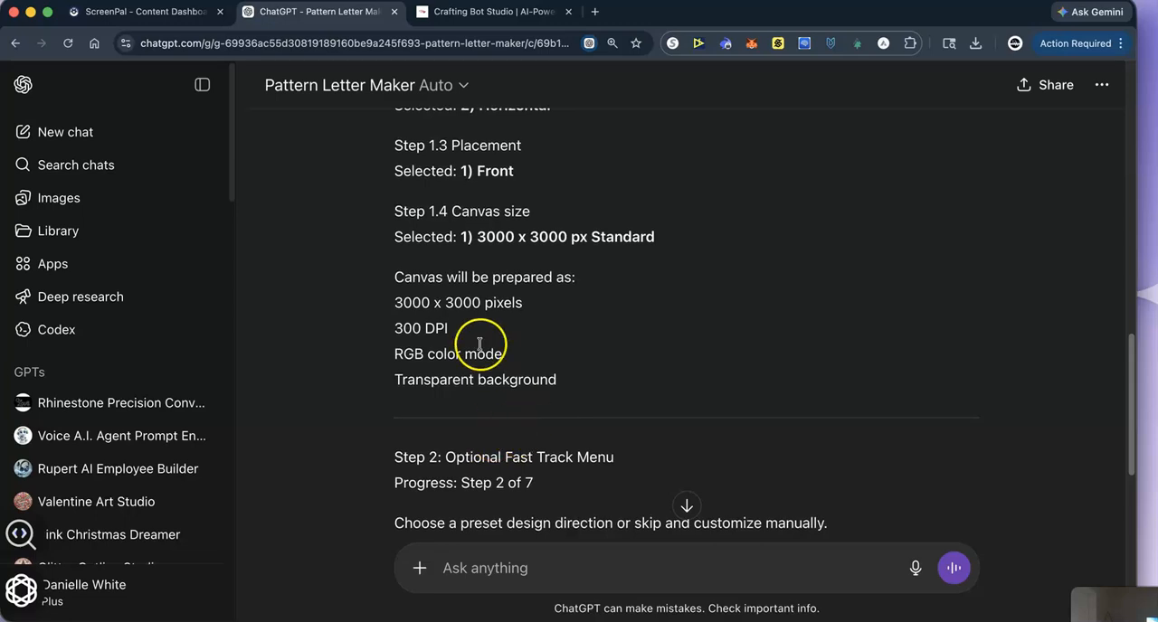
scroll(408, 356, "down", 2)
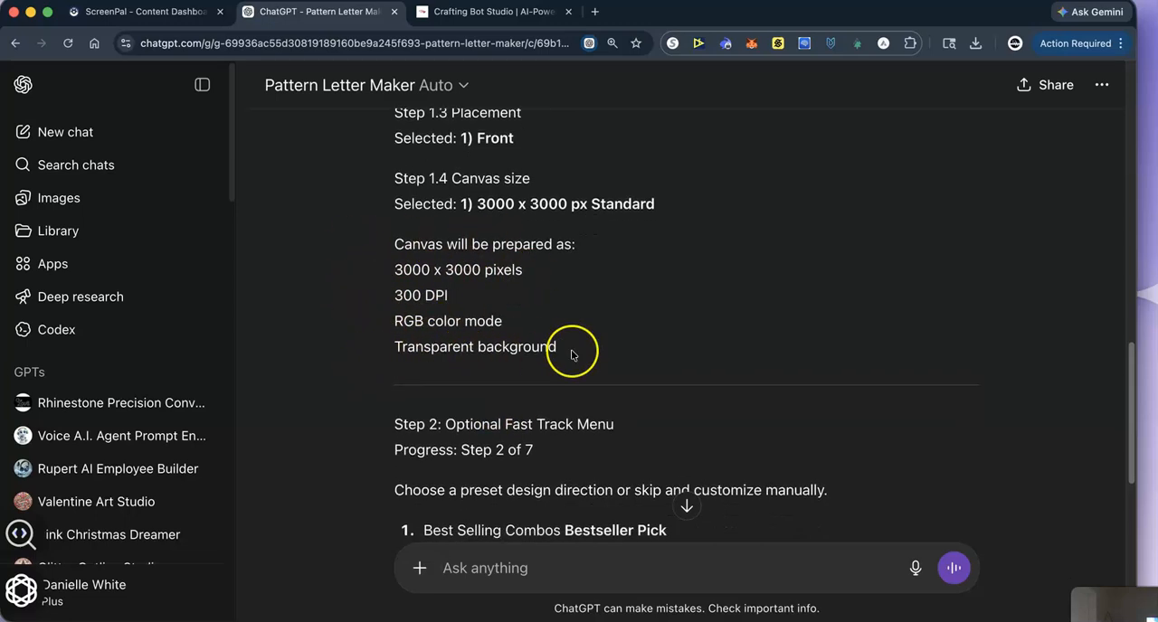
scroll(507, 443, "down", 5)
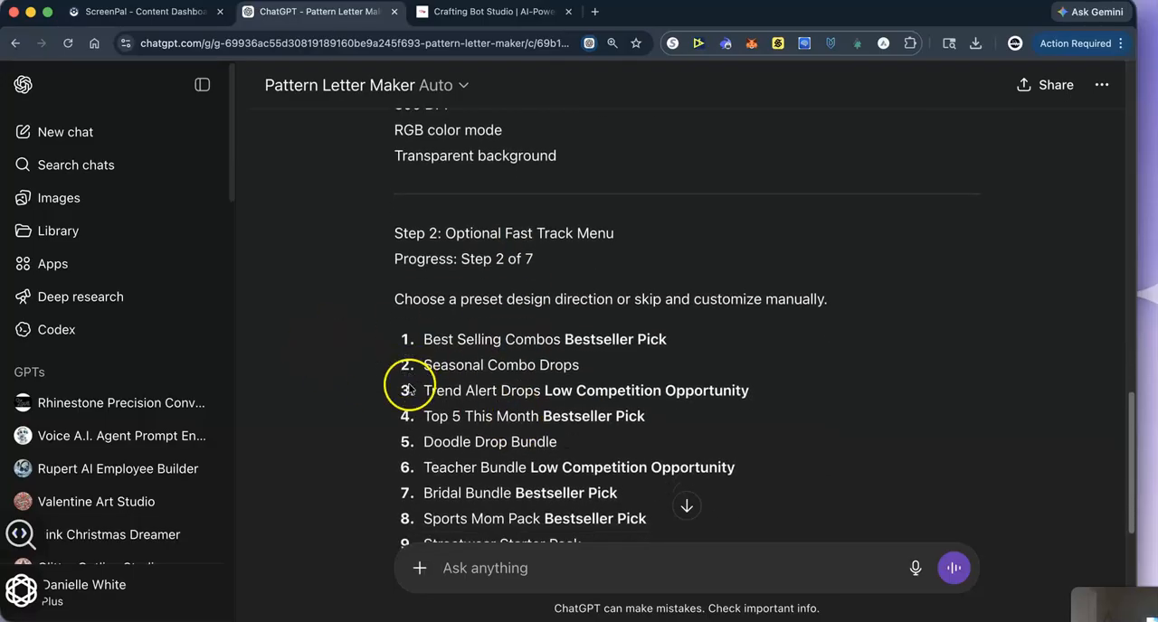
scroll(408, 389, "down", 2)
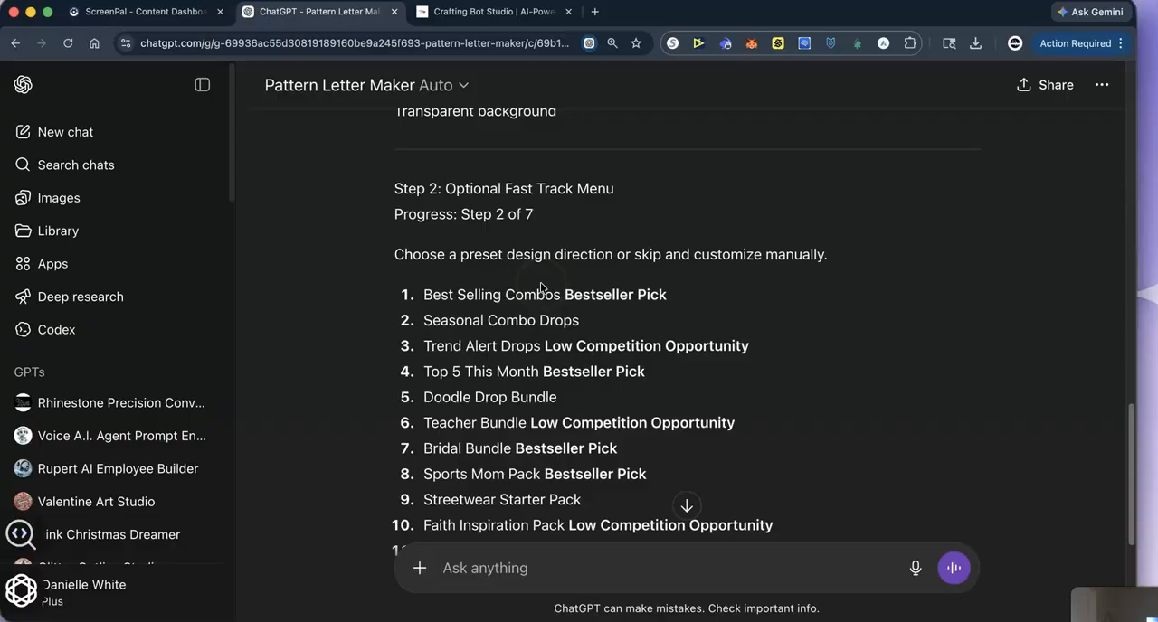
scroll(537, 369, "down", 2)
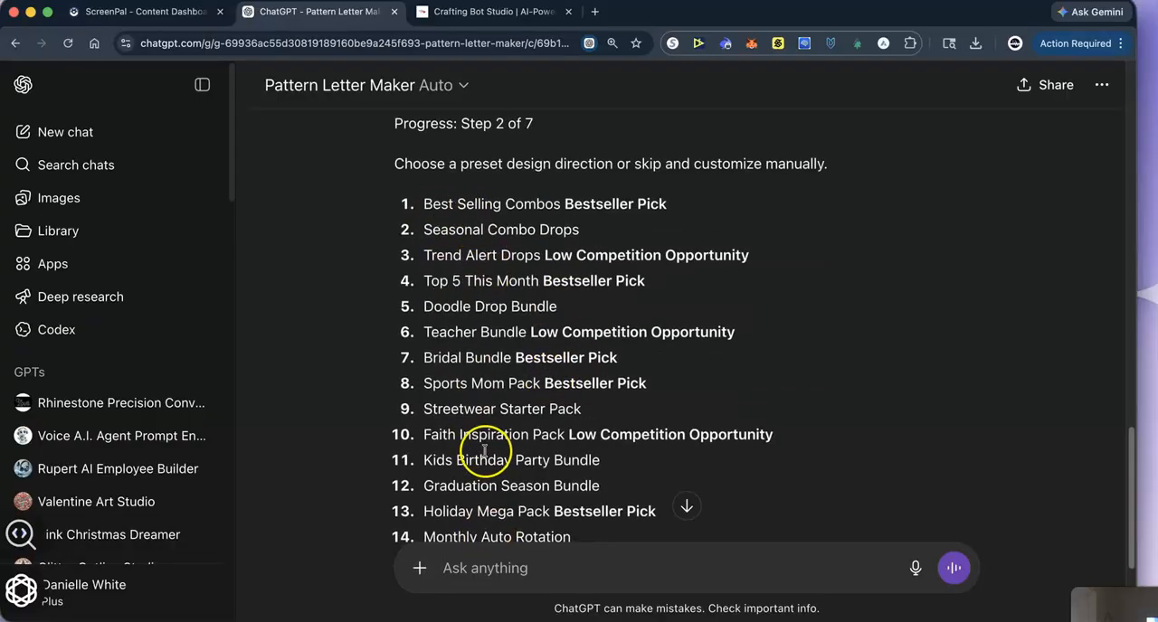
scroll(493, 453, "down", 1)
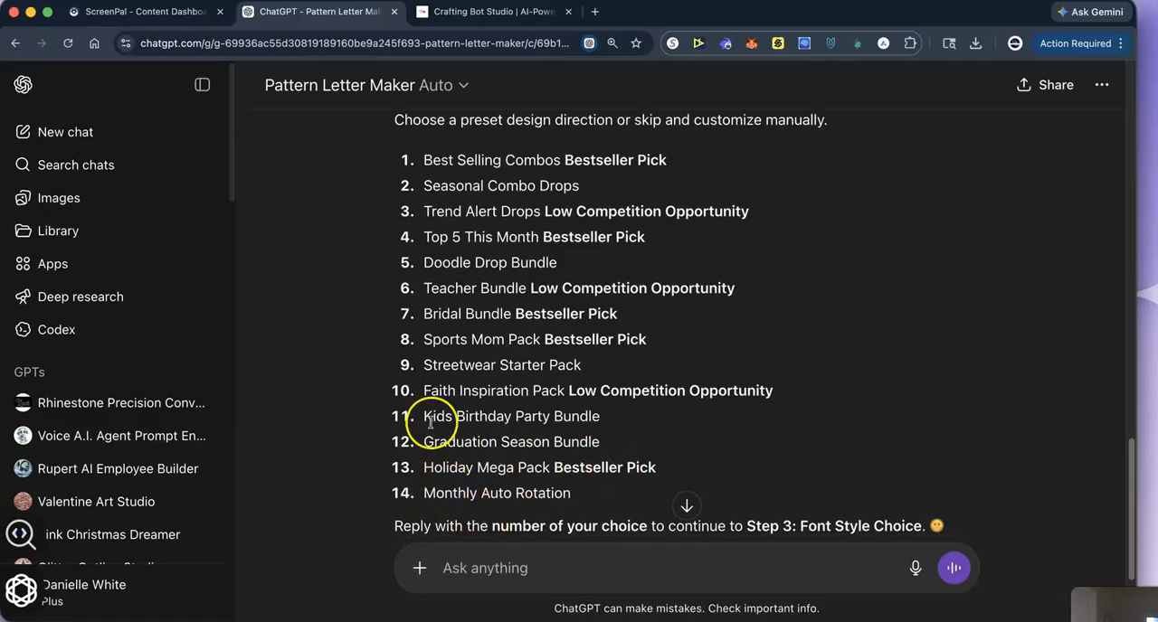
left_click_drag(421, 442, 603, 442)
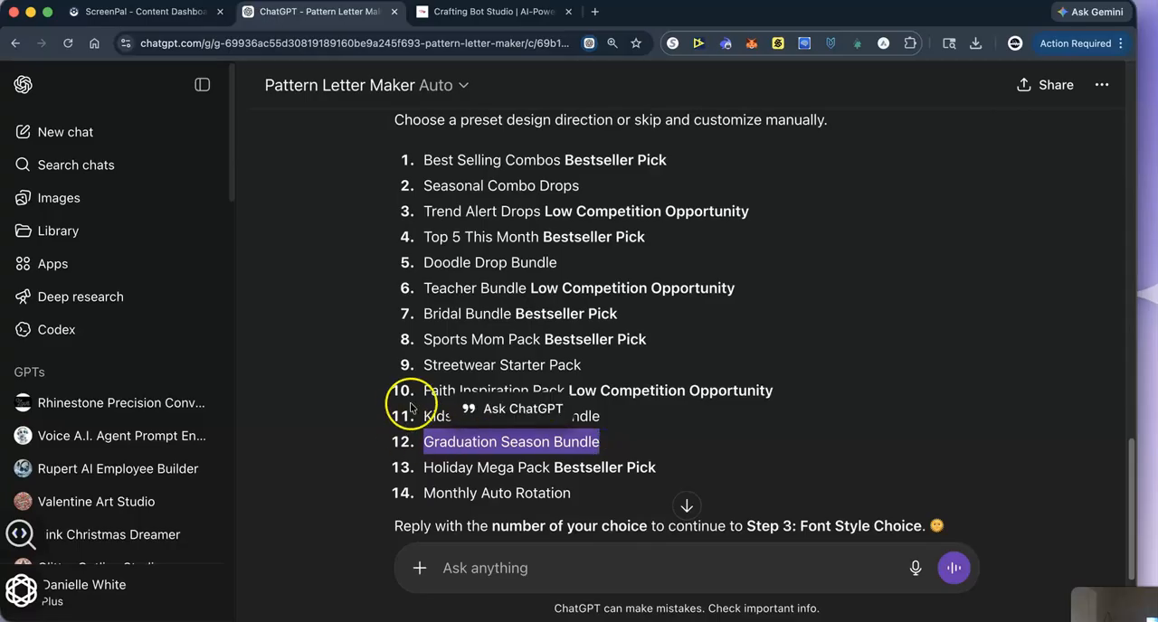
left_click(430, 365)
left_click_drag(423, 365, 624, 367)
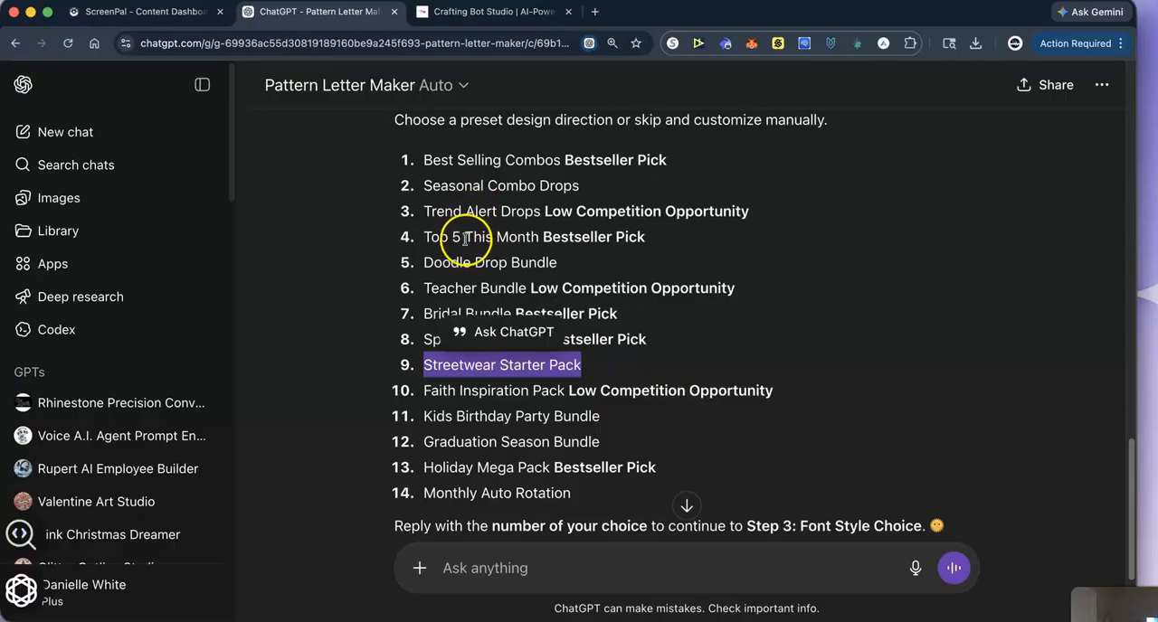
left_click(683, 312)
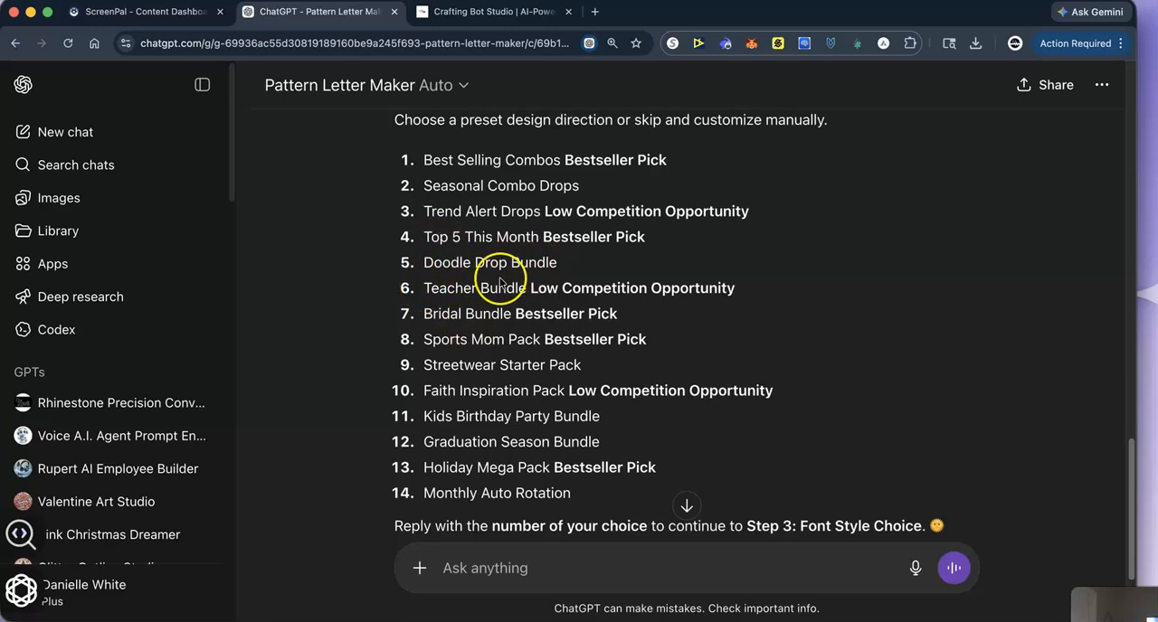
- Reply "0" to the Fast Track menu to skip the presets and customize the design manually
scroll(514, 409, "down", 3)
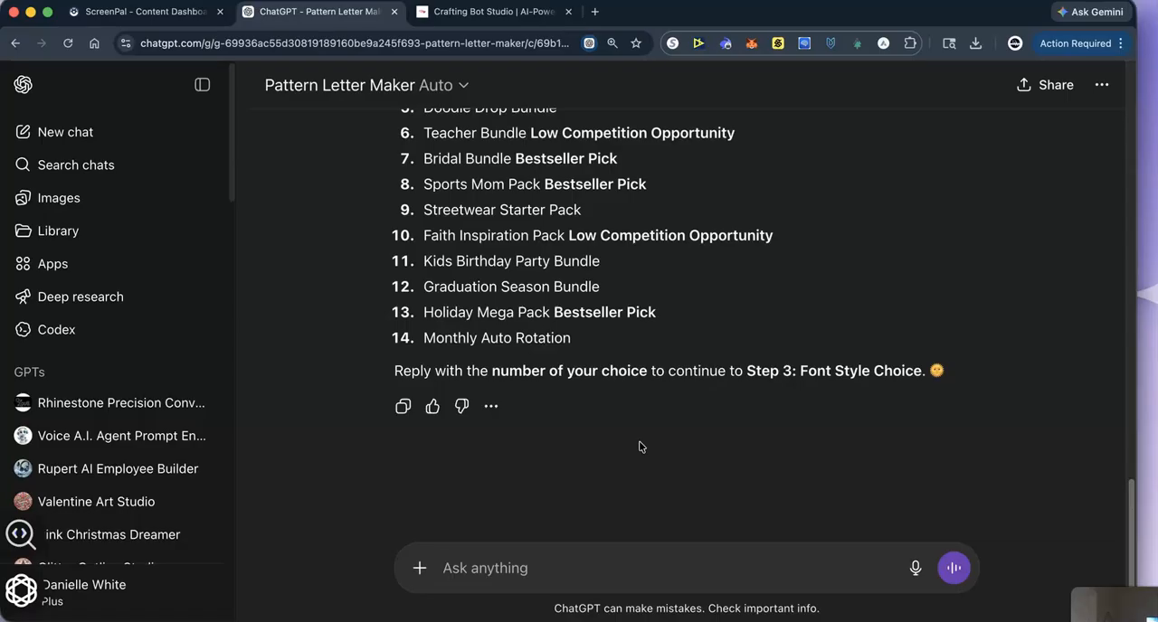
type("0")
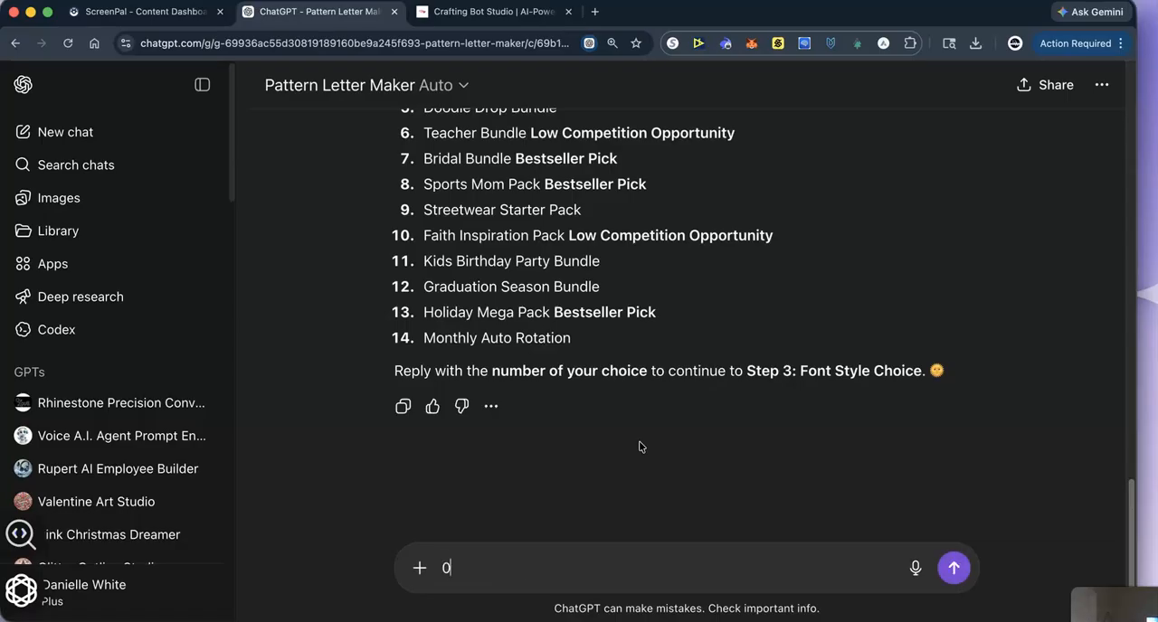
key("Return")
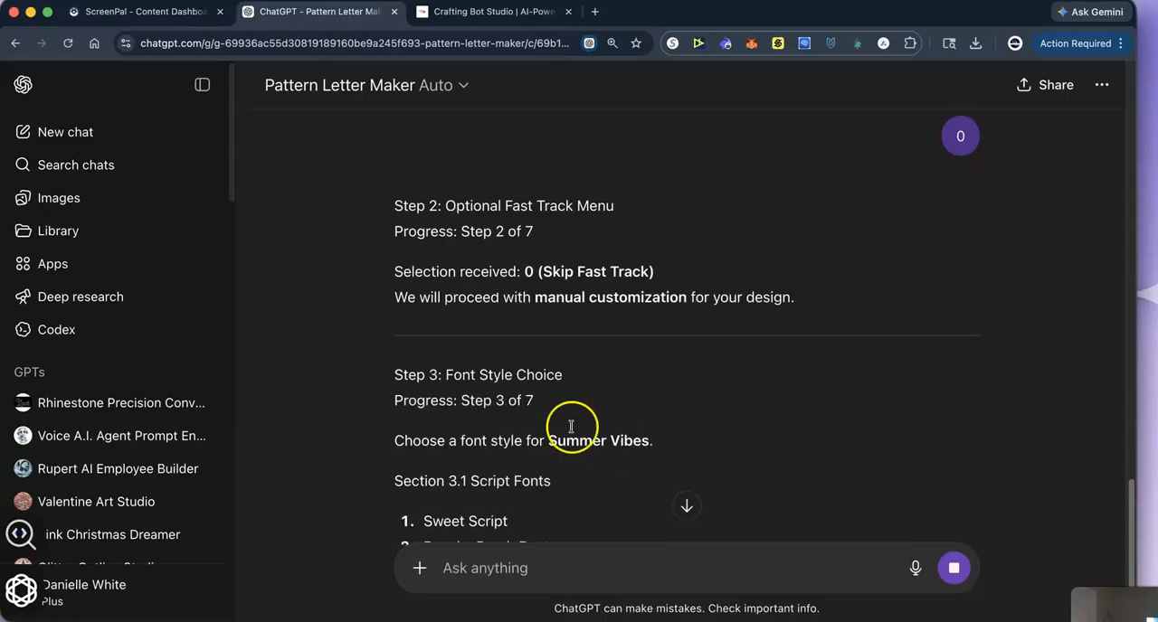
- Look through the numbered font styles in the Font Style Choice list, from Script Fonts to Specialty
scroll(444, 444, "down", 5)
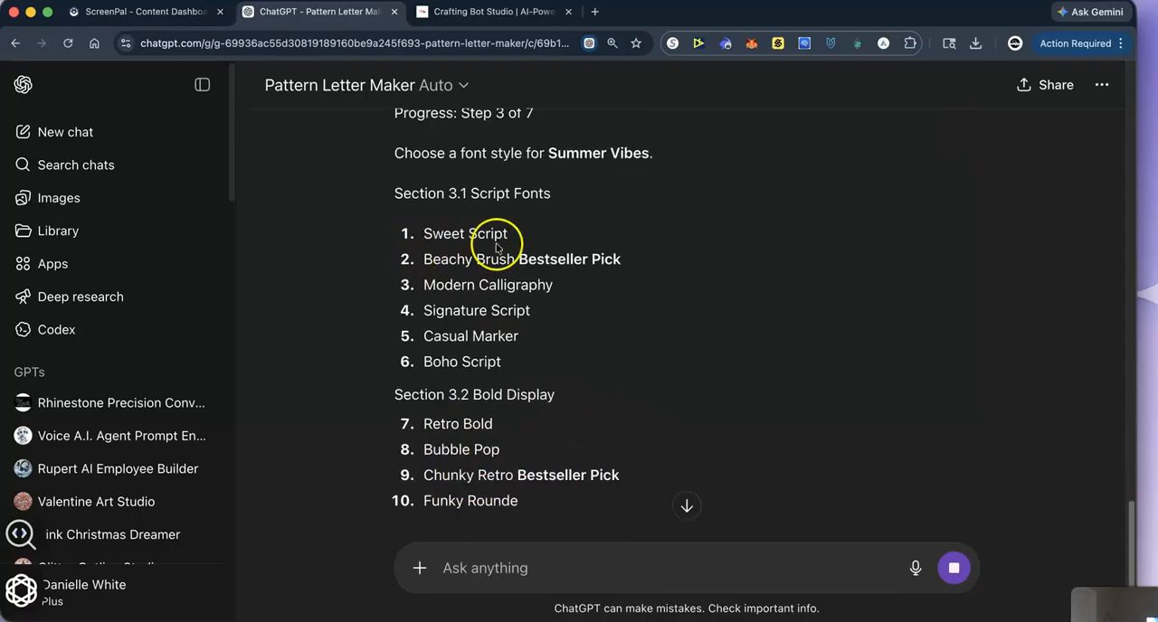
scroll(491, 387, "down", 4)
scroll(491, 395, "down", 6)
scroll(488, 416, "down", 9)
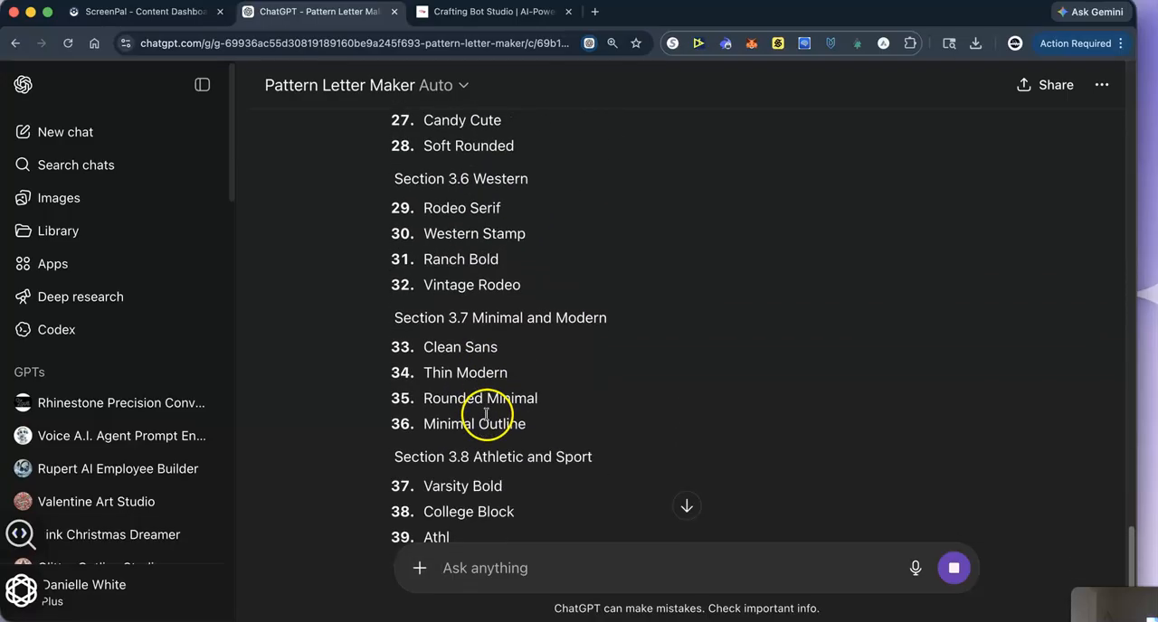
scroll(486, 414, "down", 1)
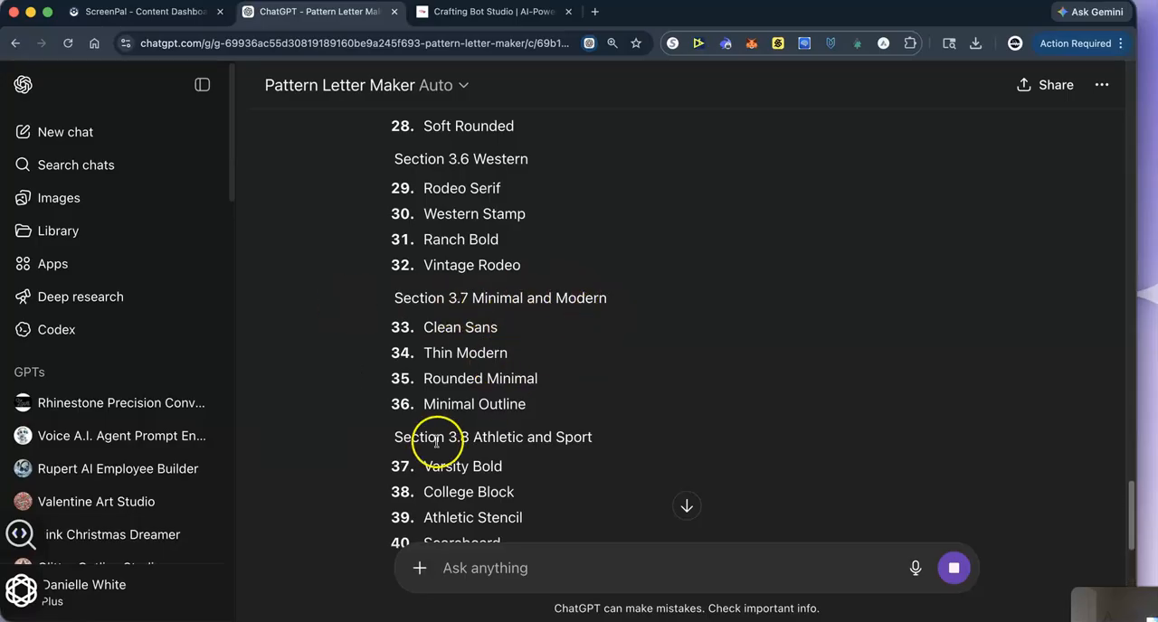
scroll(469, 425, "down", 4)
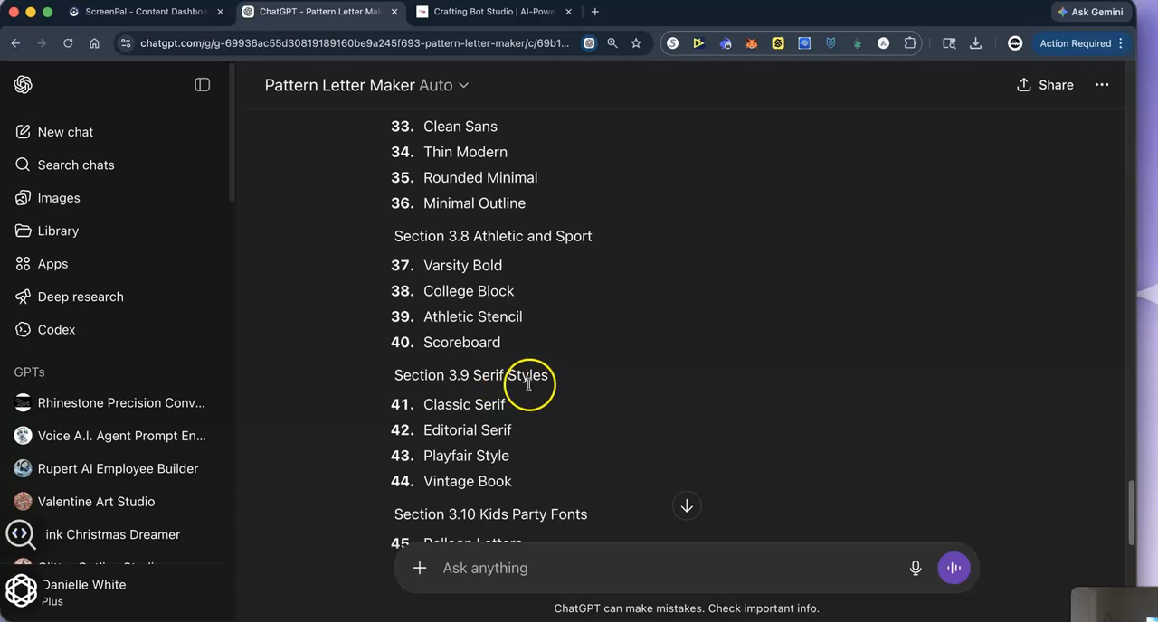
scroll(429, 442, "down", 4)
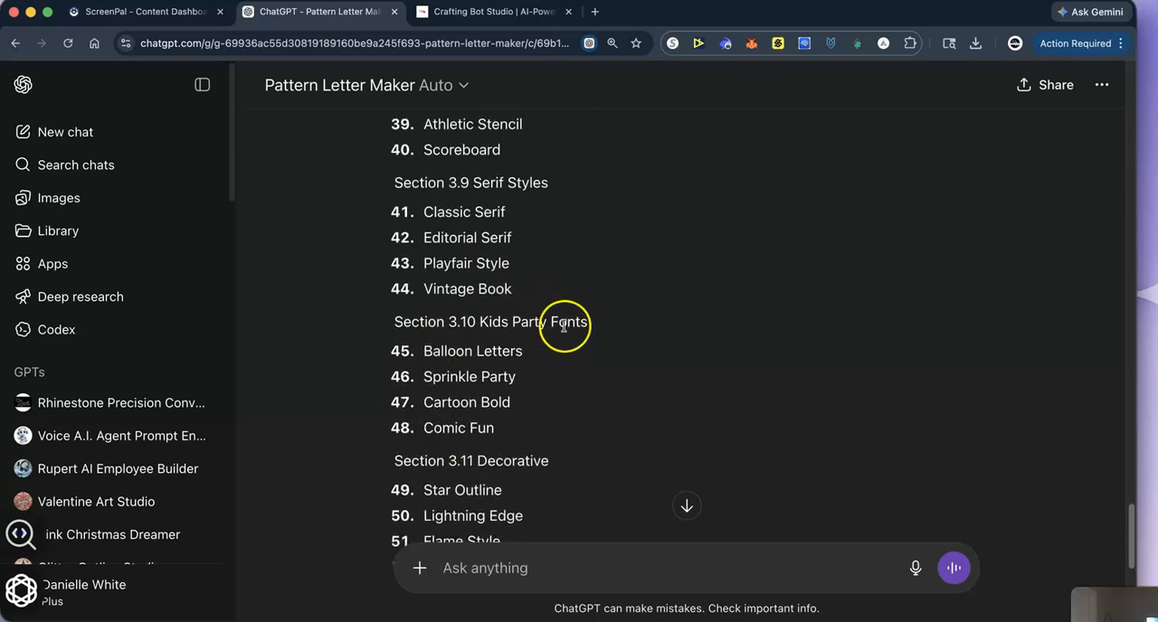
scroll(502, 410, "down", 2)
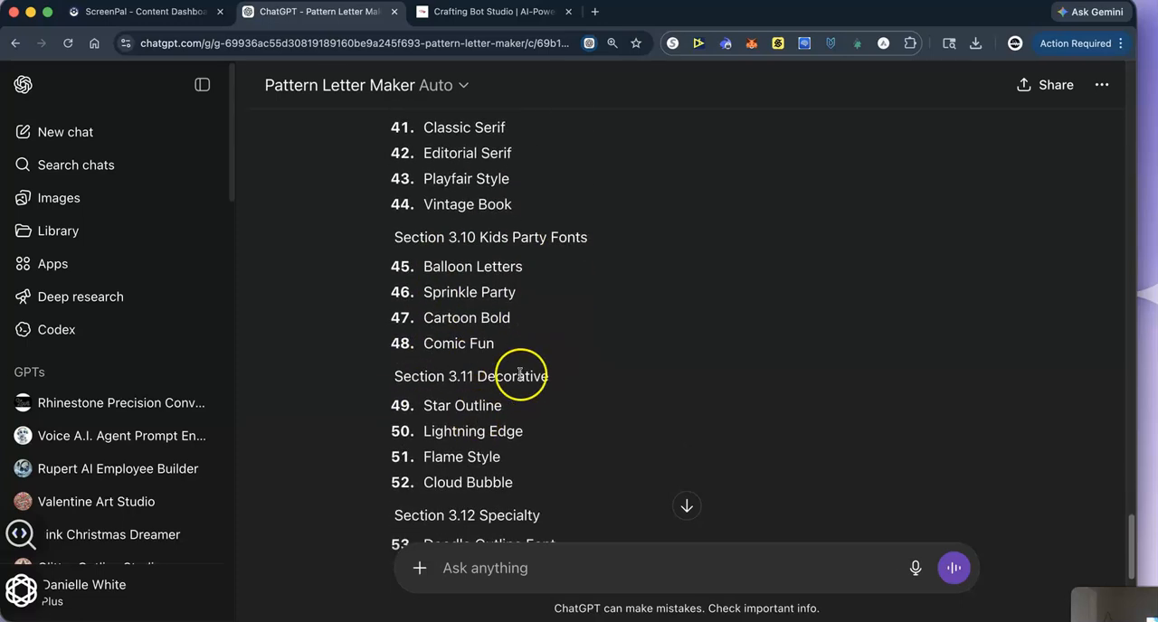
scroll(444, 465, "down", 6)
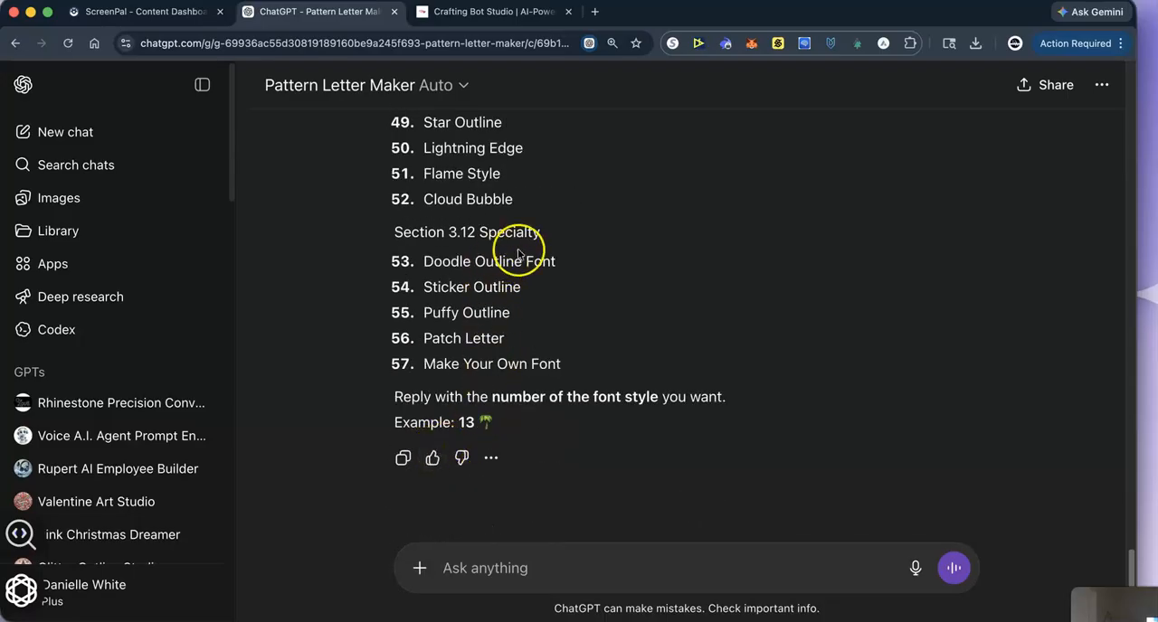
scroll(512, 343, "up", 20)
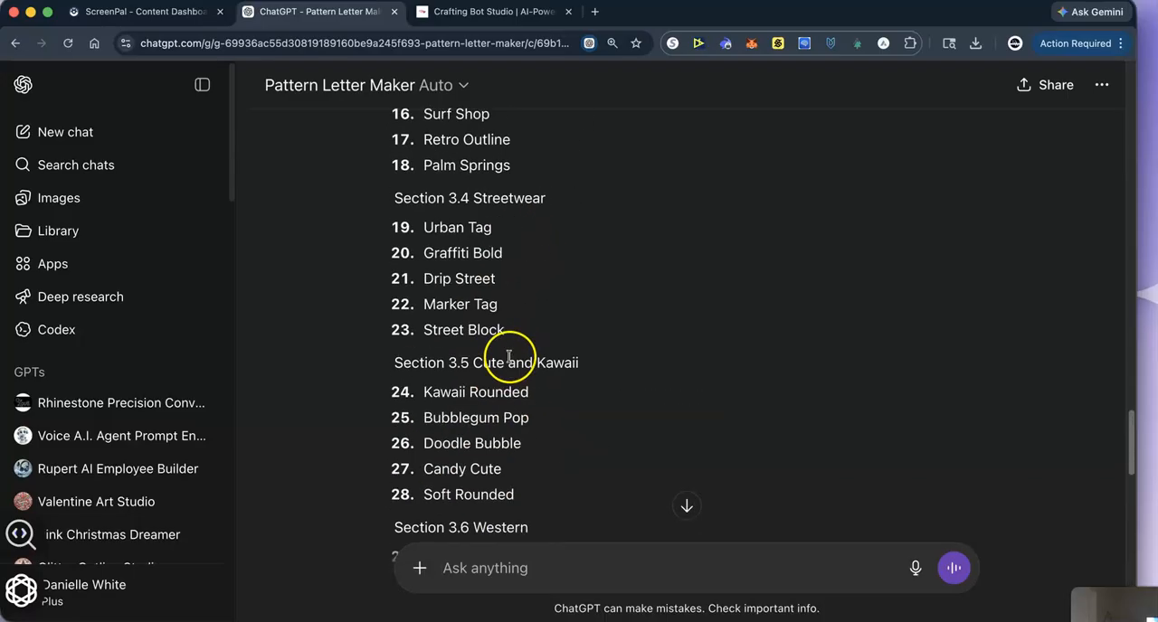
scroll(510, 359, "up", 4)
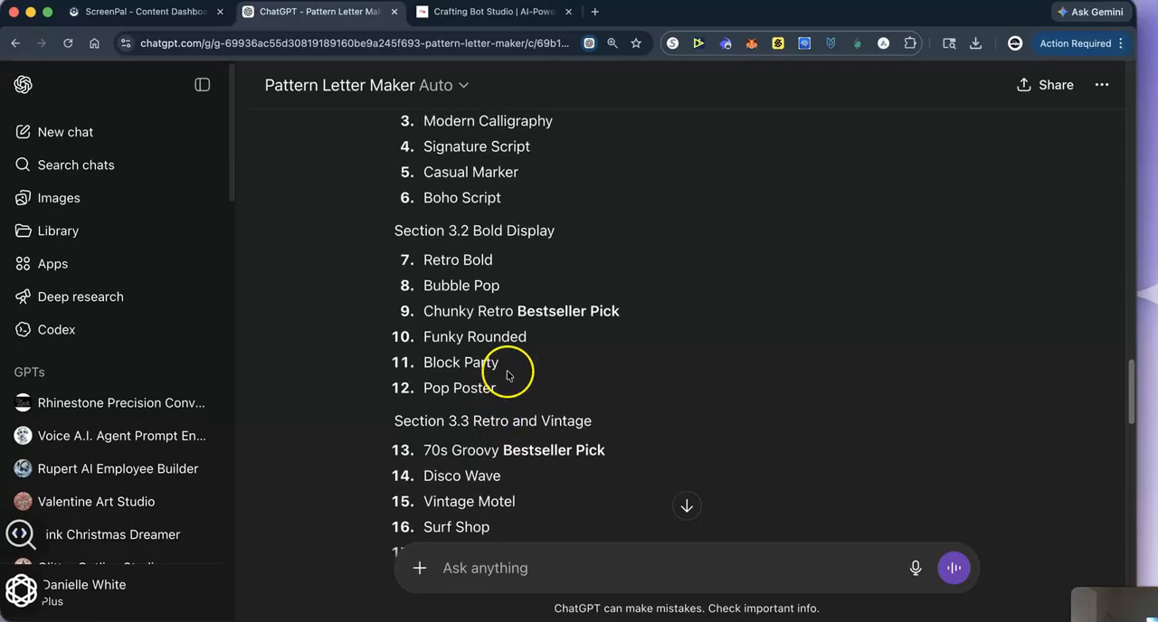
scroll(498, 439, "down", 2)
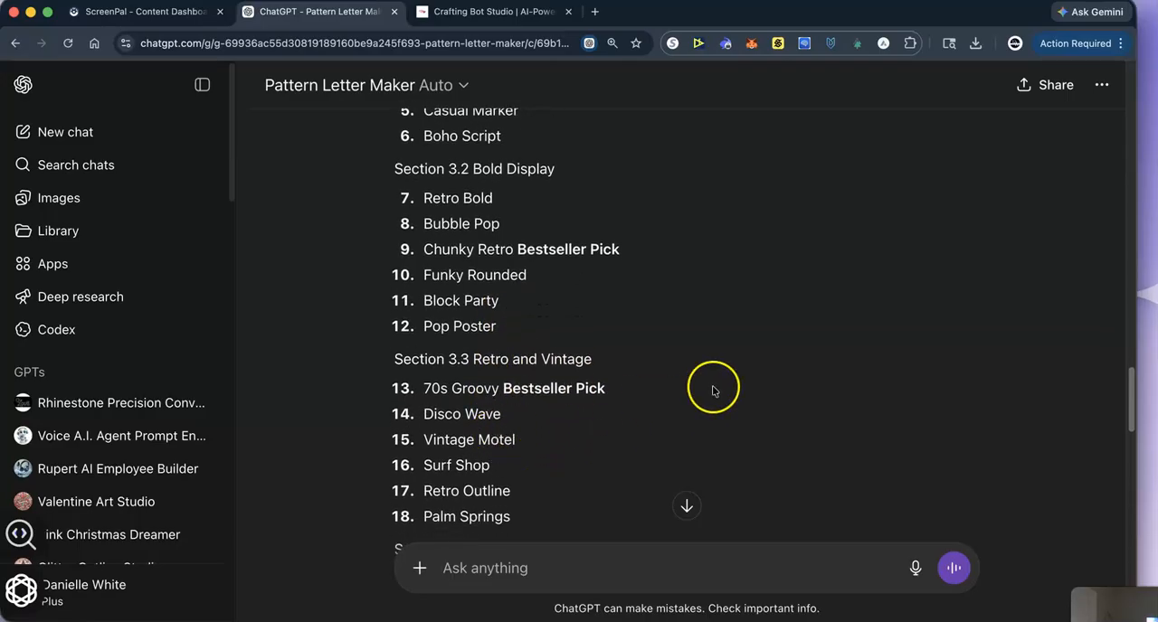
scroll(509, 438, "down", 2)
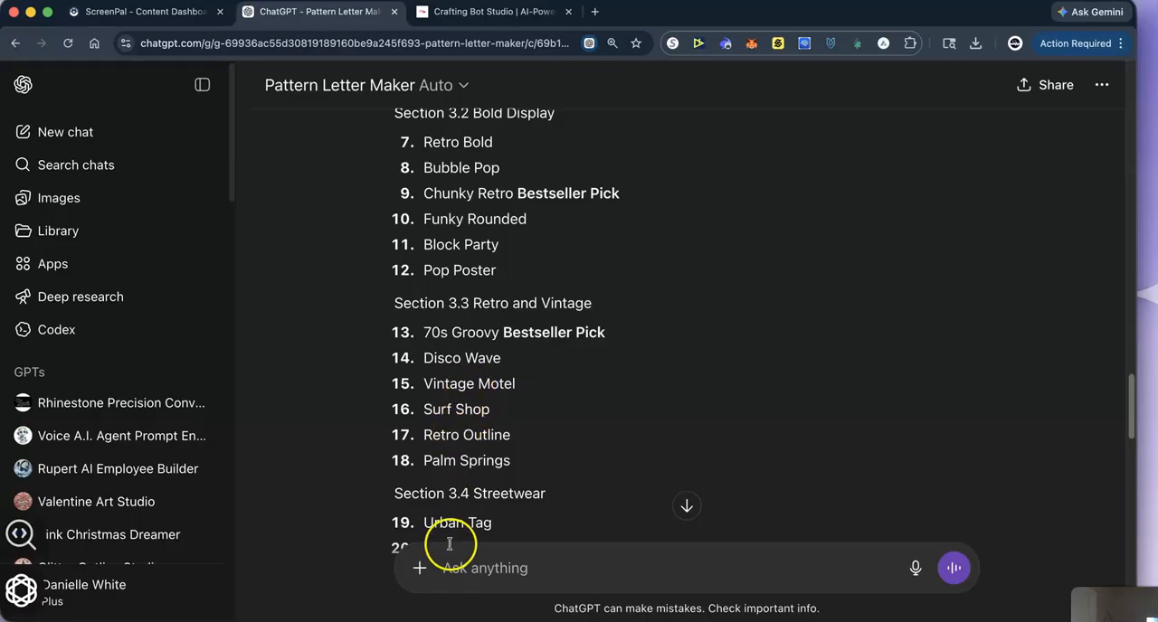
- Reply "13" to choose the 70s Groovy font style for the lettering
left_click(476, 581)
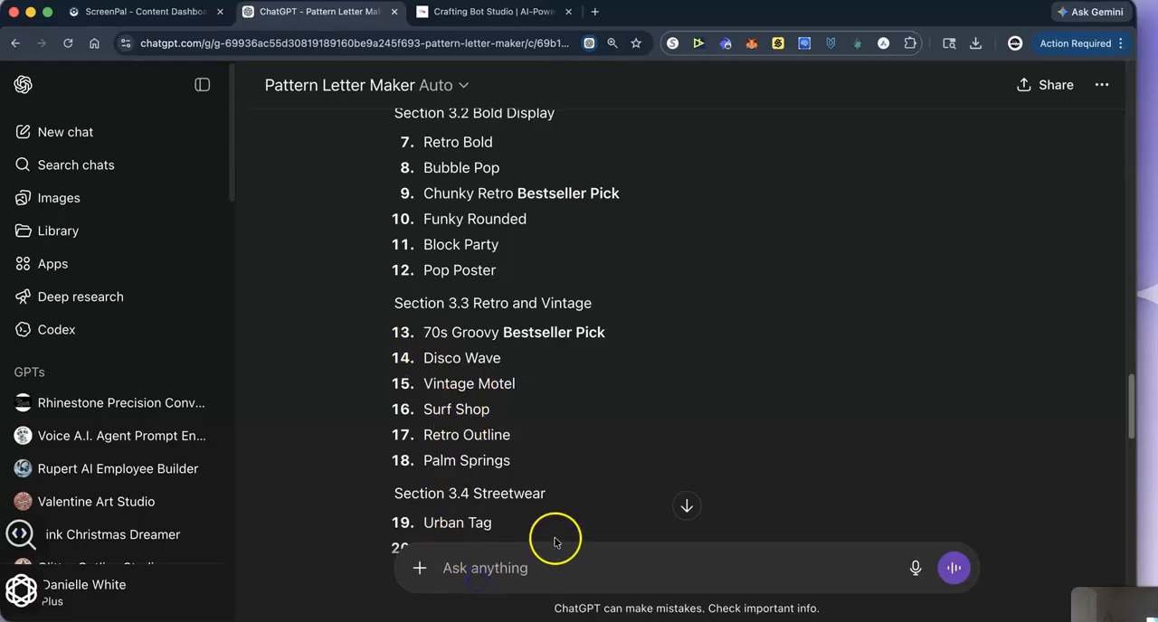
type("13")
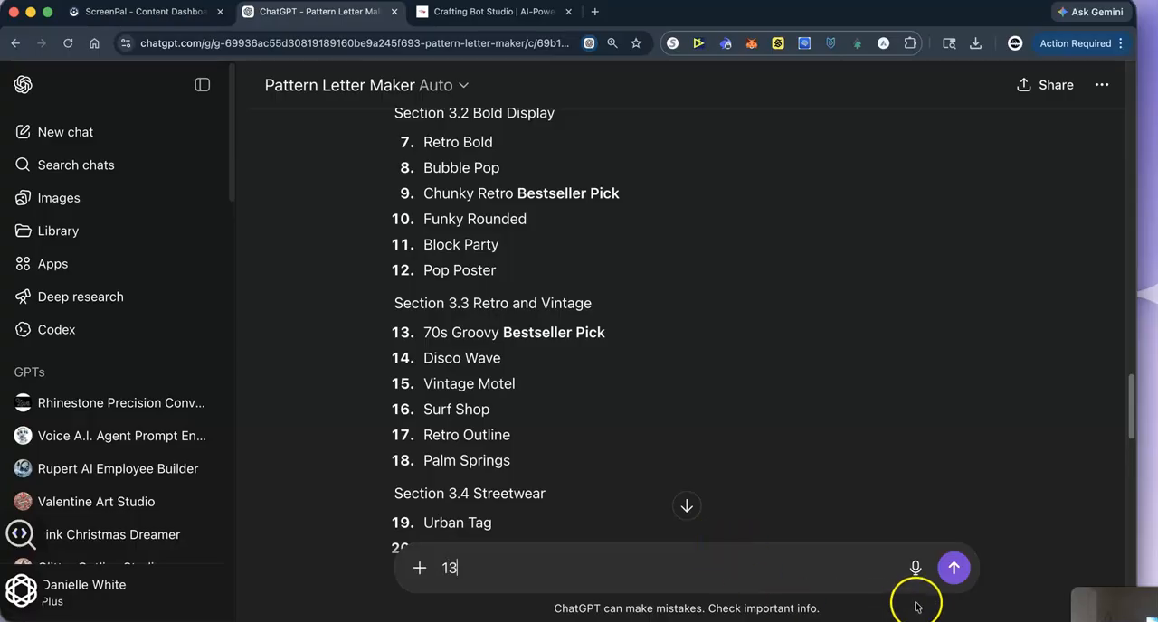
left_click(954, 569)
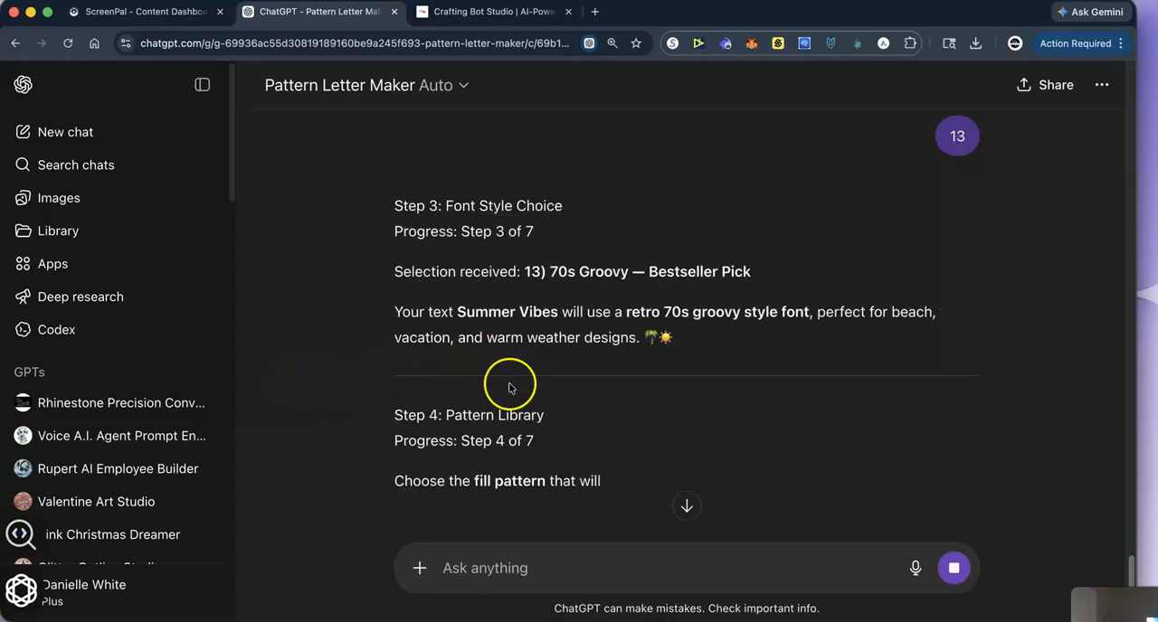
- Look through the numbered fill patterns in the Pattern Library, from Classic Patterns to Seasonal and Fun
scroll(507, 387, "down", 1)
scroll(453, 428, "down", 10)
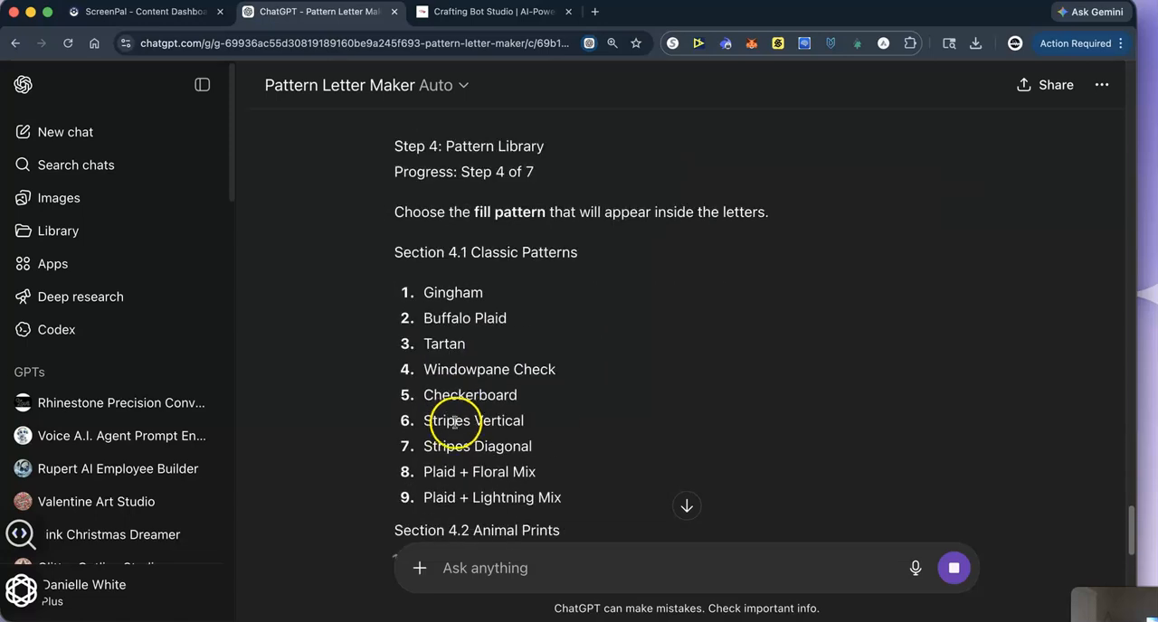
scroll(475, 434, "down", 9)
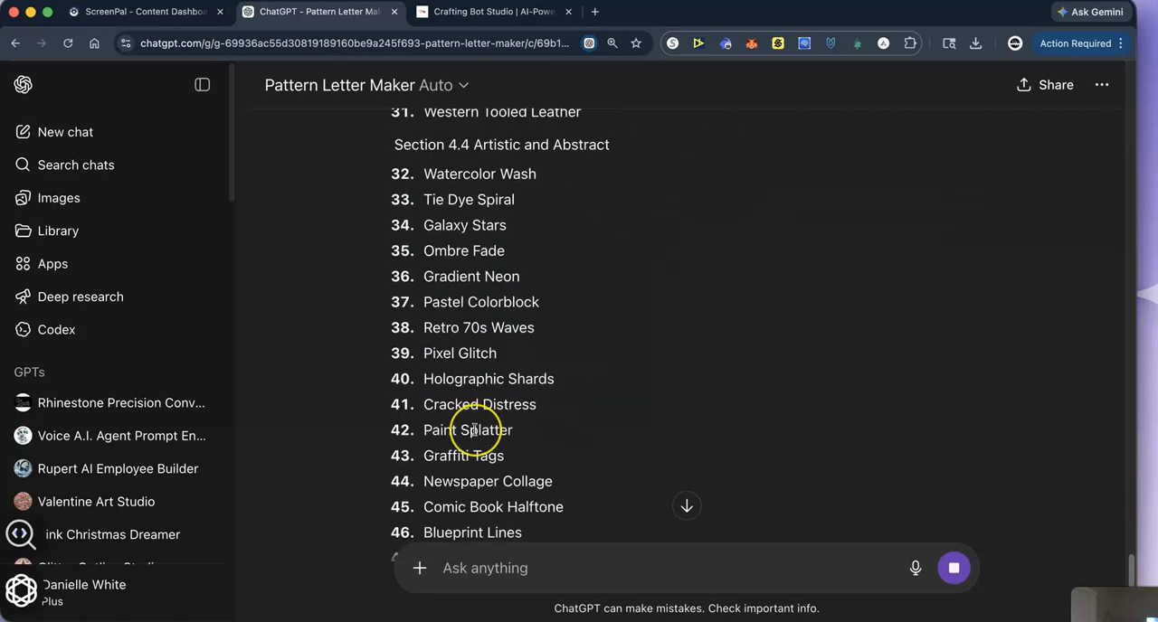
scroll(474, 430, "down", 5)
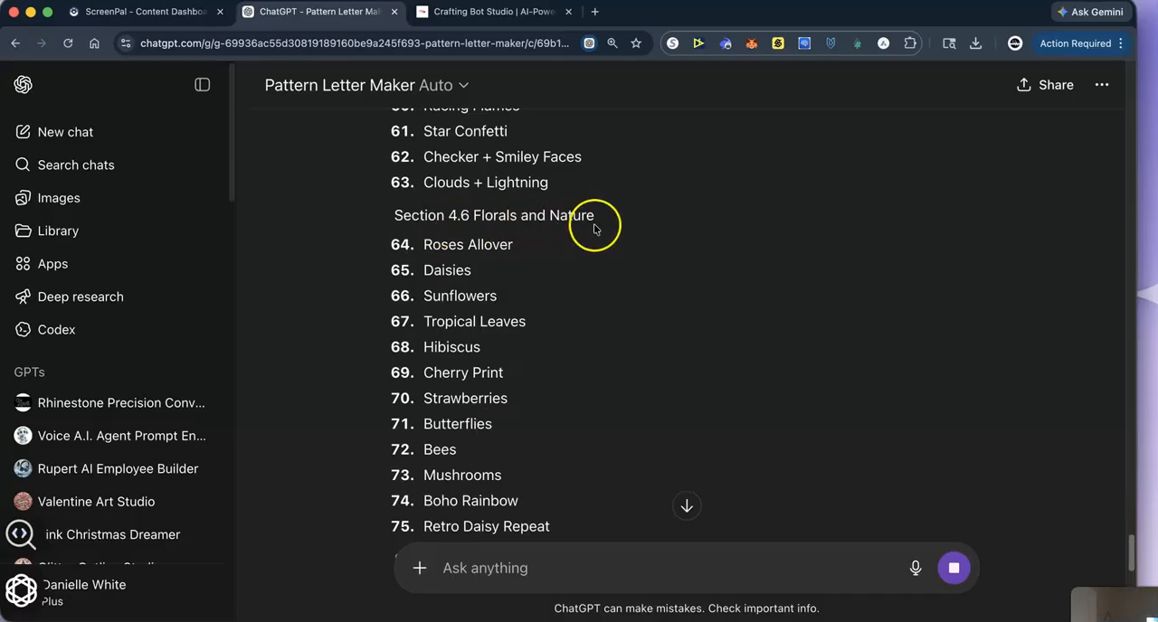
scroll(444, 402, "down", 4)
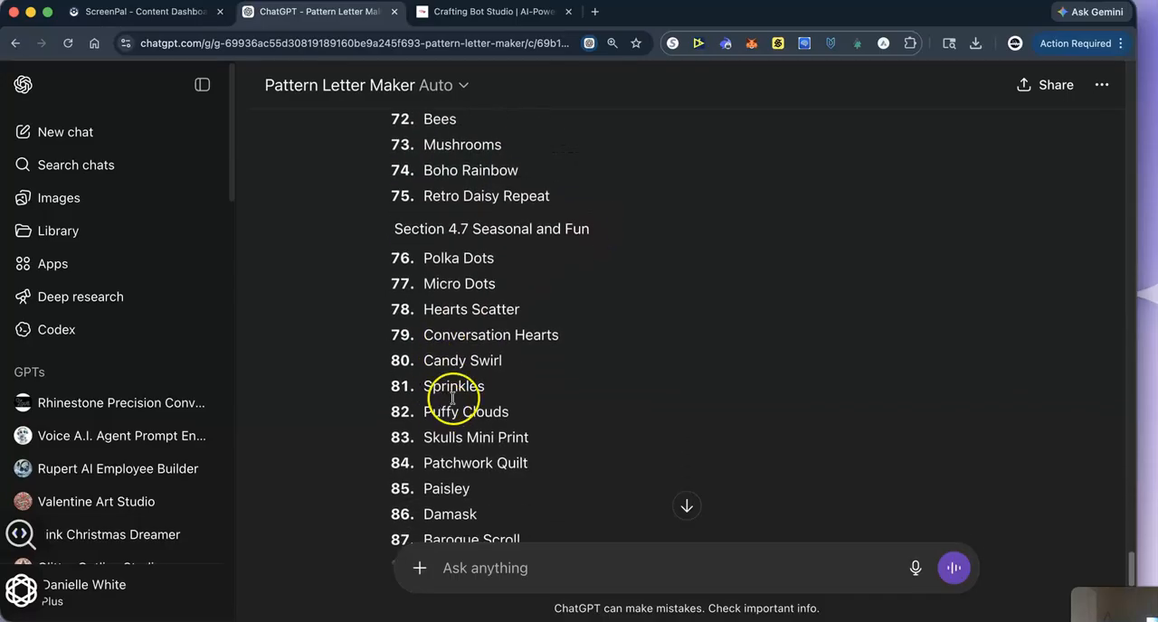
scroll(447, 411, "down", 5)
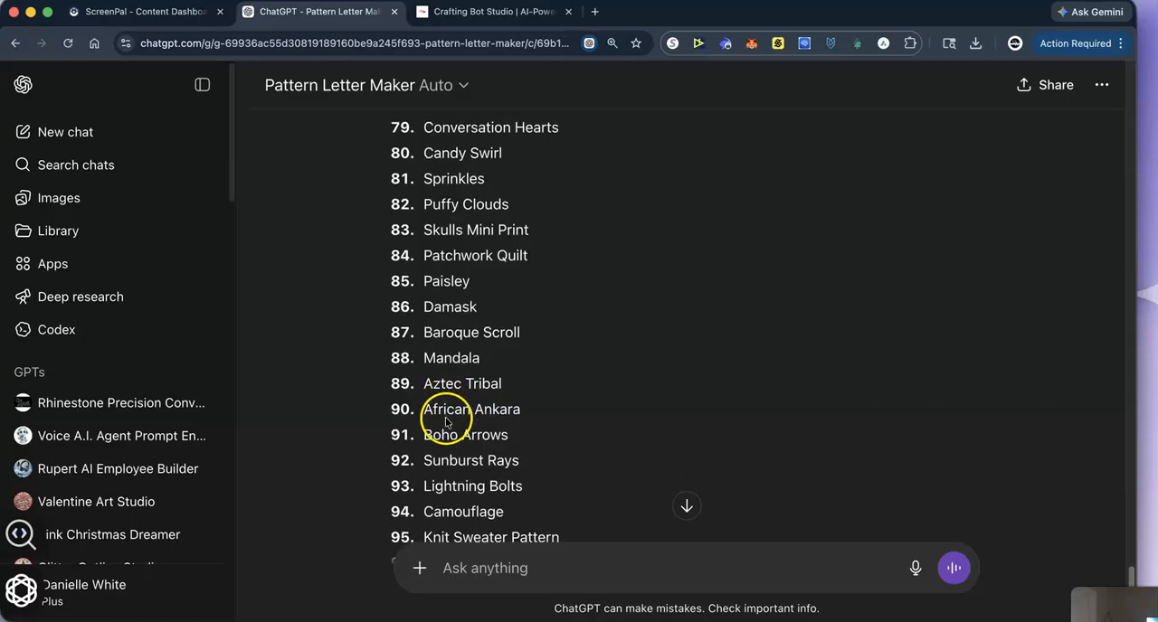
scroll(450, 407, "up", 3)
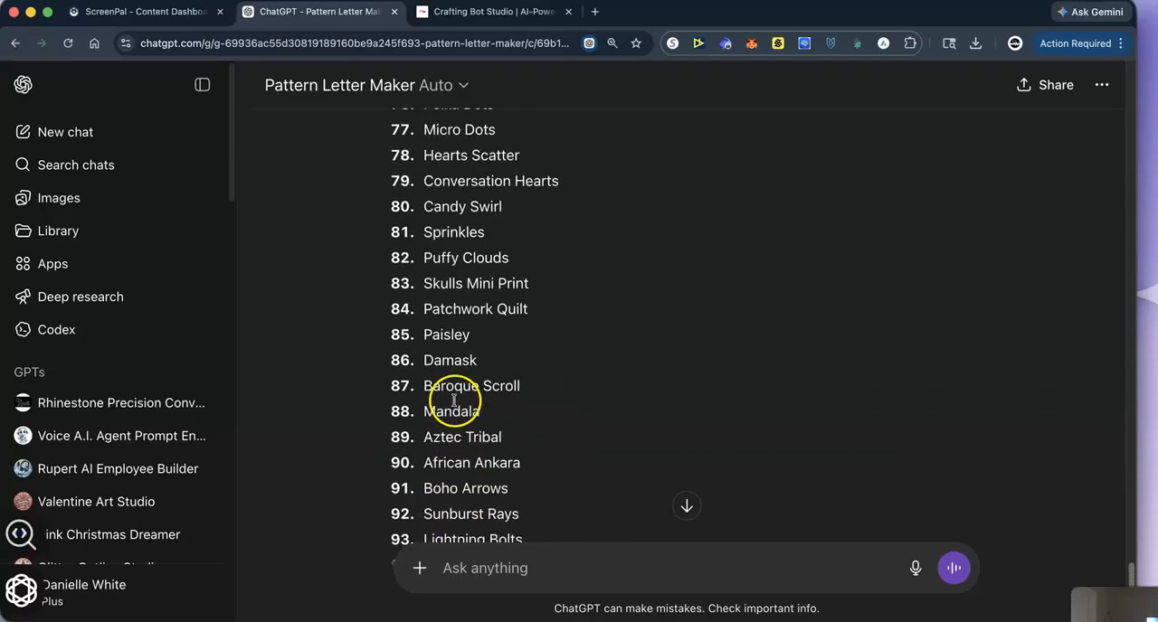
scroll(465, 378, "up", 2)
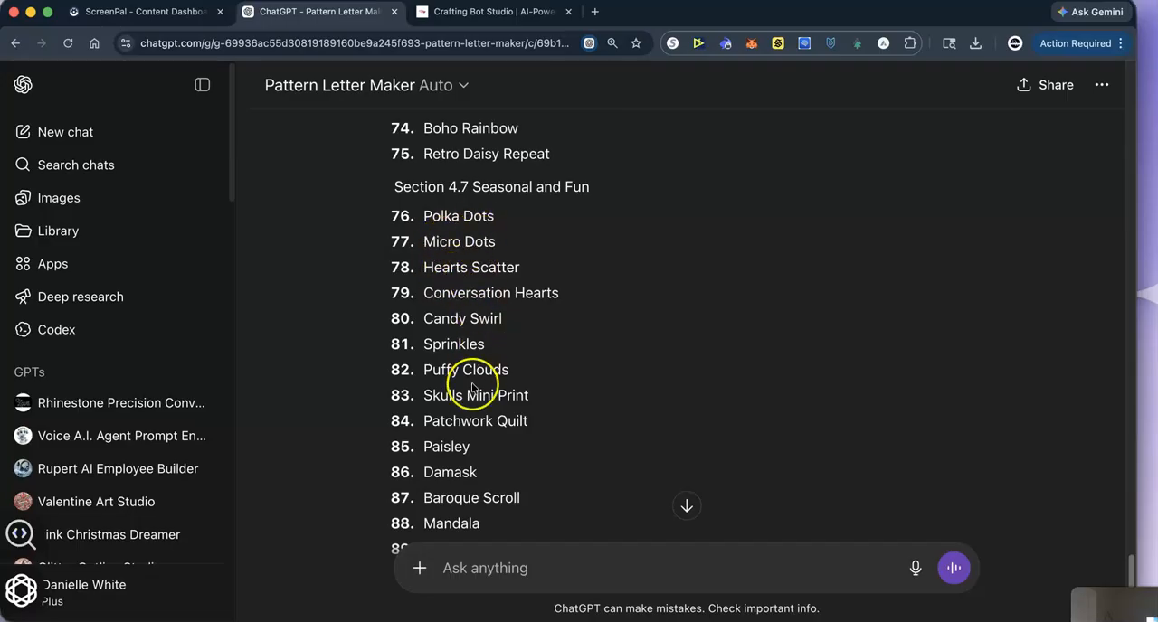
scroll(464, 384, "down", 1)
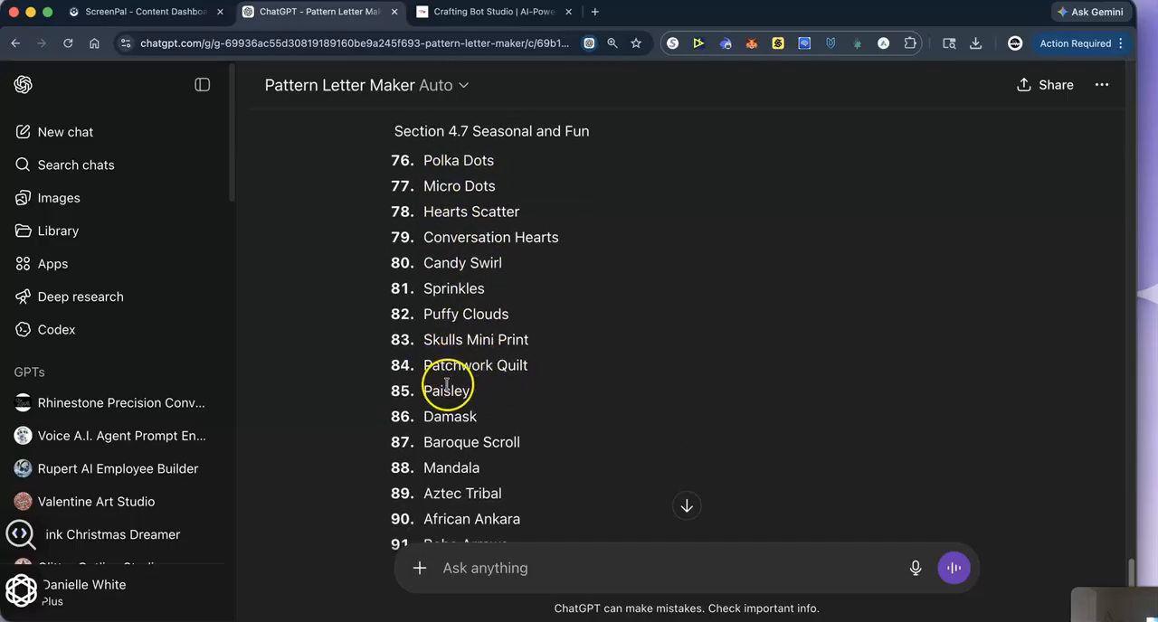
scroll(393, 396, "down", 1)
scroll(474, 393, "down", 1)
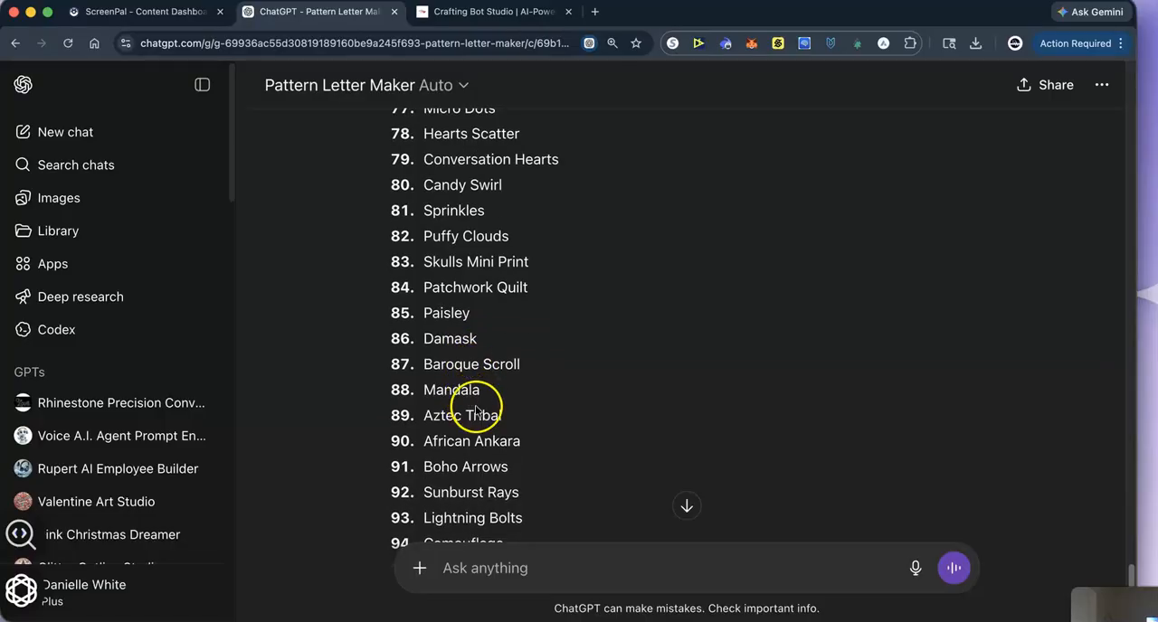
scroll(452, 486, "down", 1)
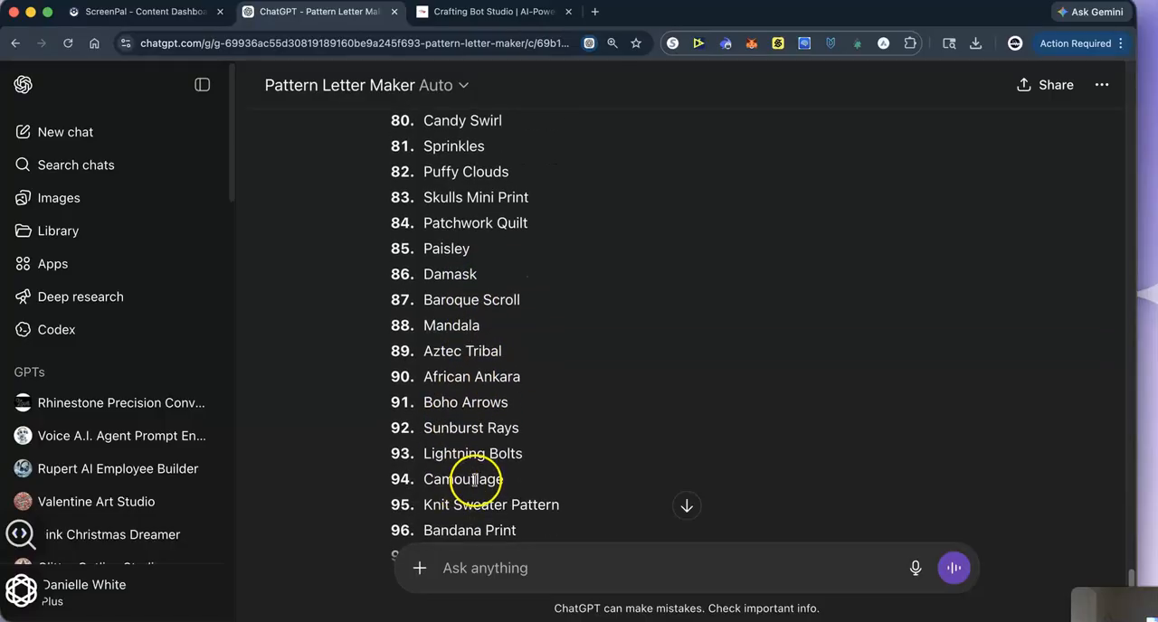
scroll(474, 480, "down", 1)
scroll(455, 467, "down", 1)
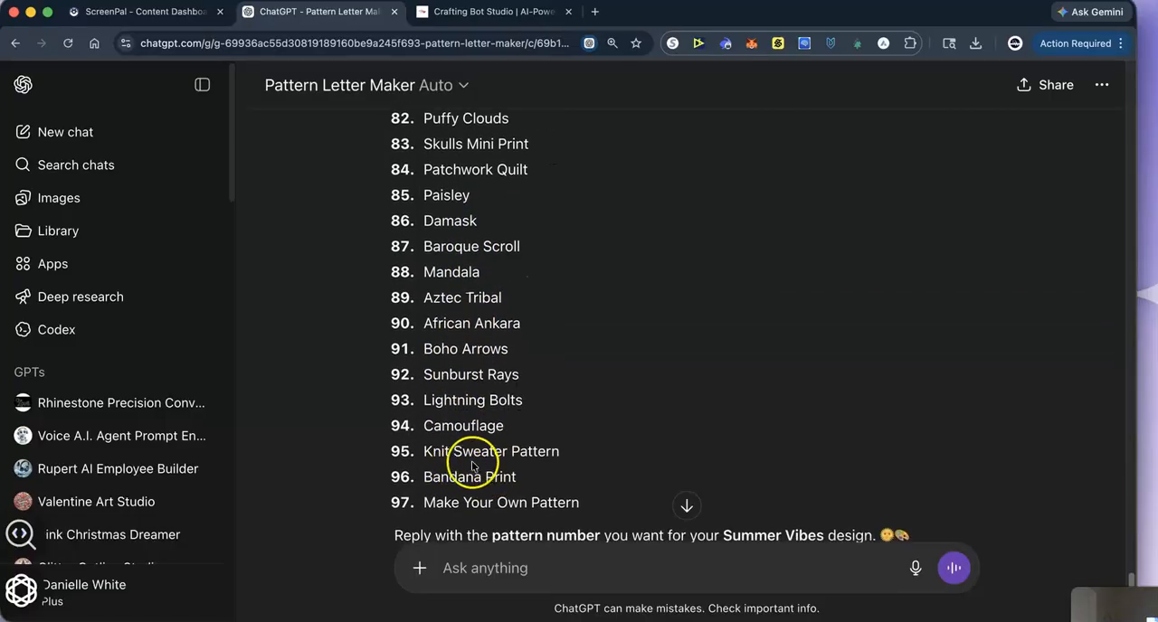
scroll(470, 463, "down", 1)
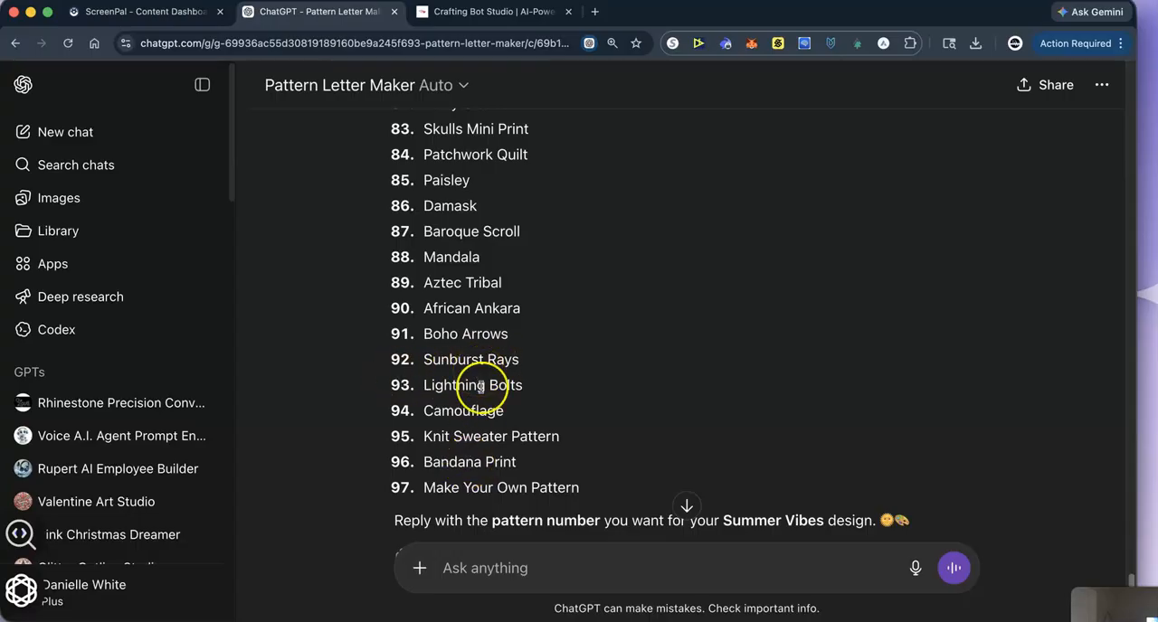
- Reply "92" to fill the letters with the Sunburst Rays pattern
left_click(453, 554)
type("9")
key("BackSpace")
type("92")
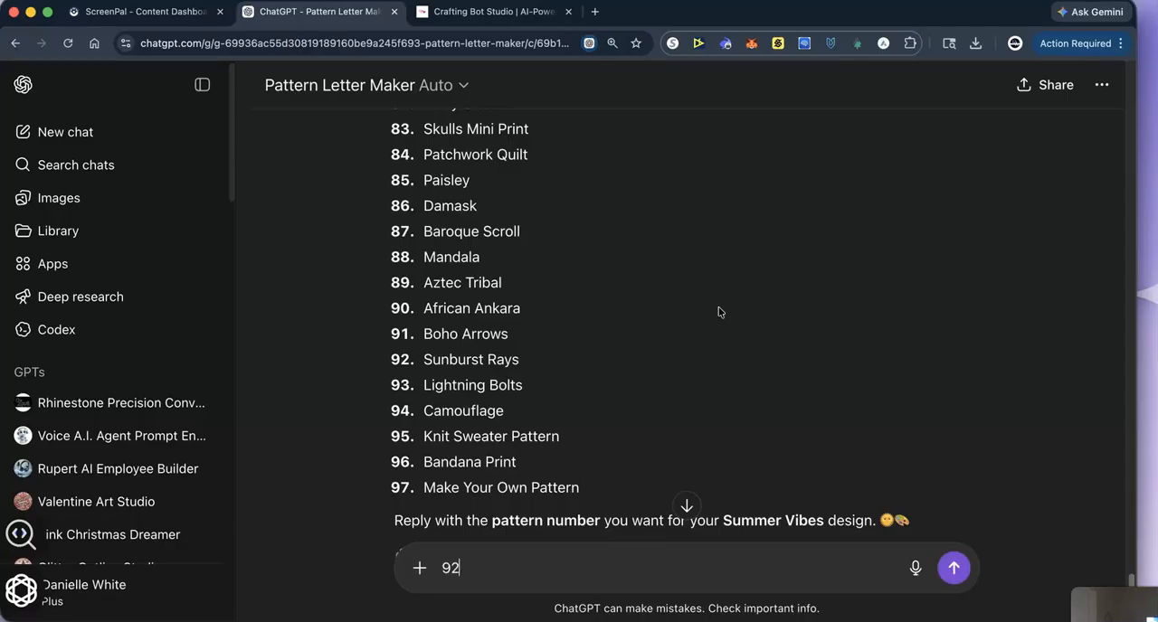
key("Return")
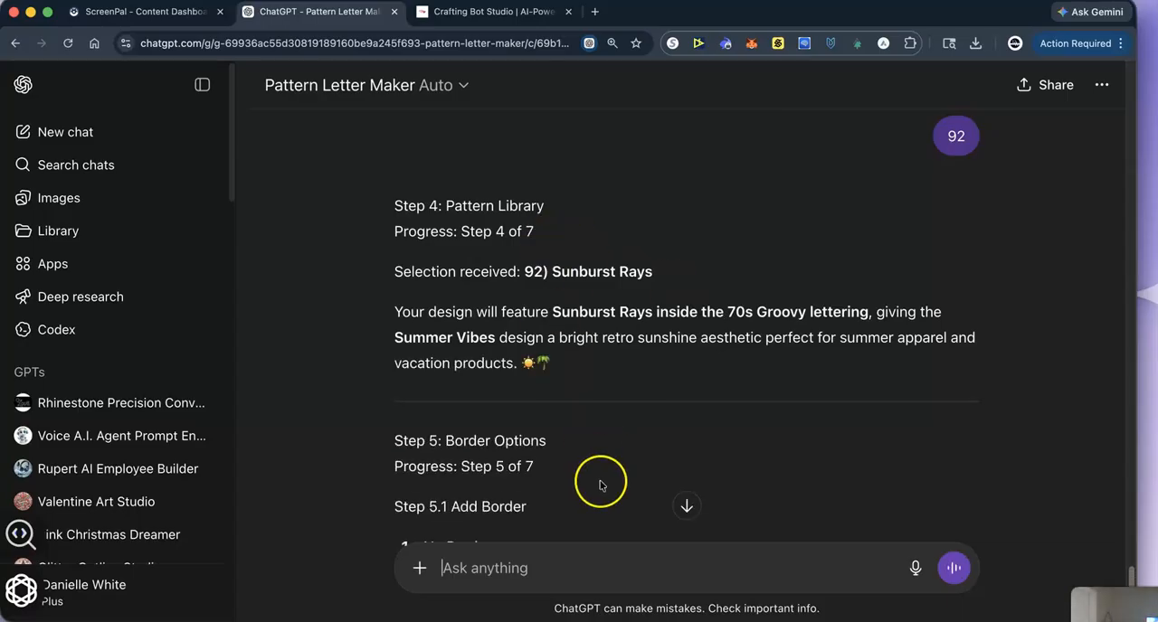
- Check the Add Border choices and reply "2" to give the lettering a thin border
scroll(600, 480, "down", 5)
scroll(471, 262, "up", 1)
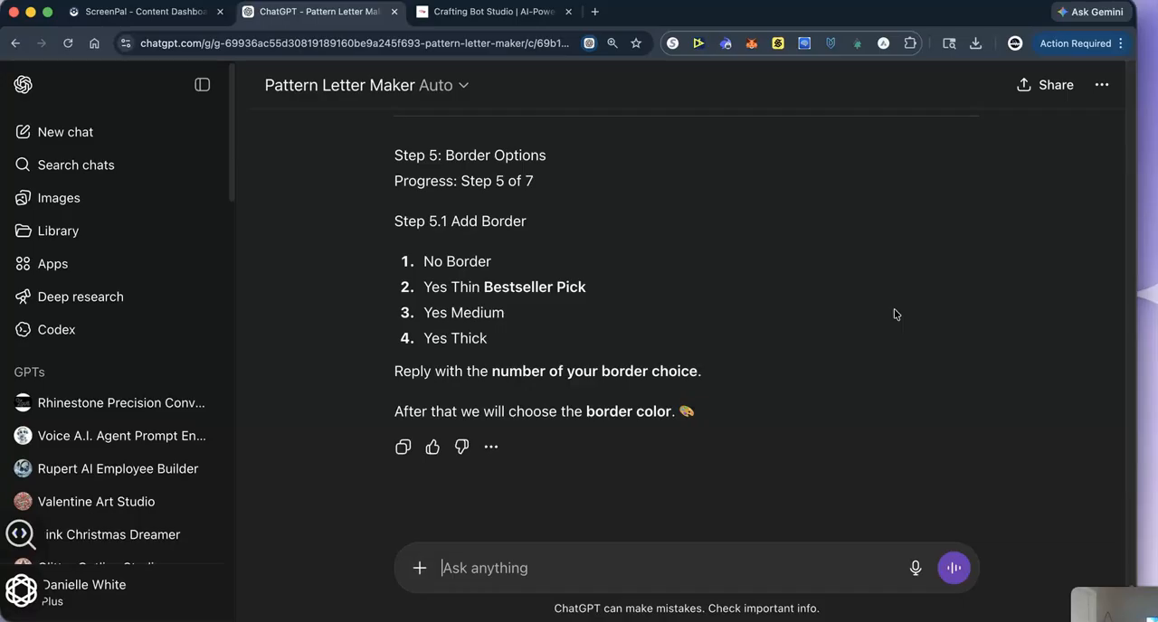
type("2")
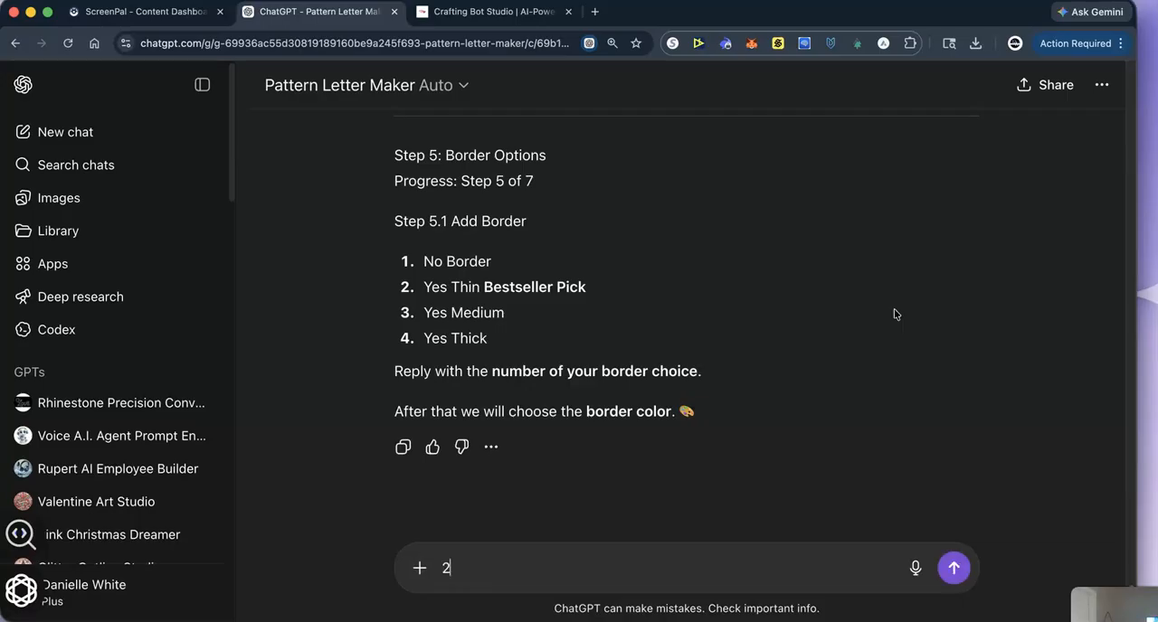
key("Return")
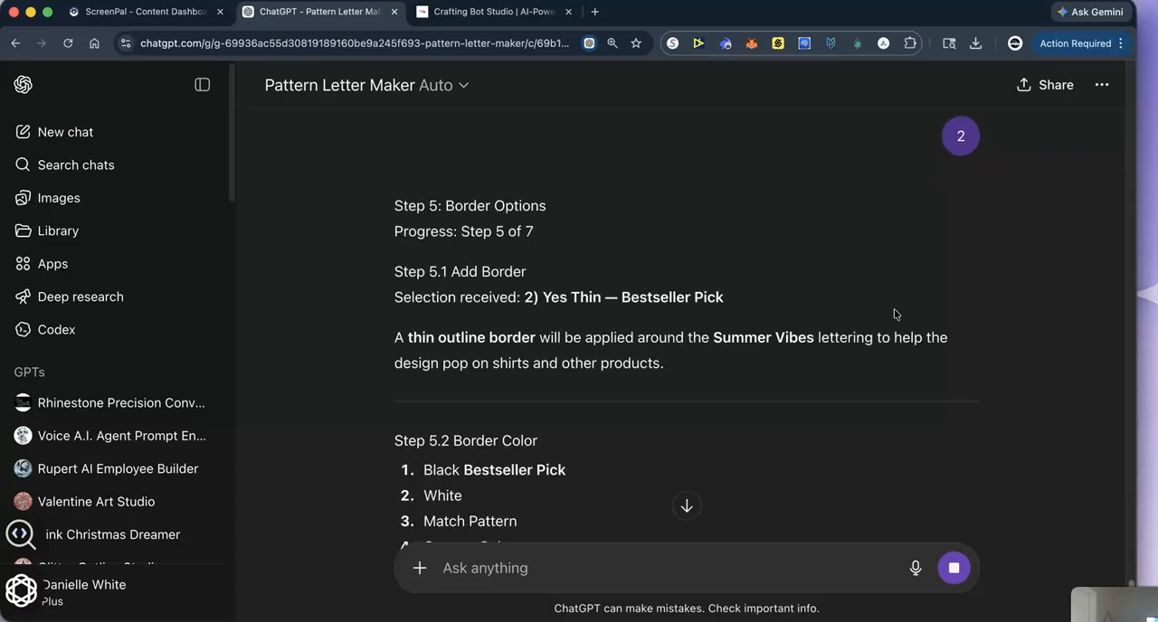
- Reply "3" to make the border color match the pattern, and review the design summary in the Final Review
scroll(588, 515, "down", 2)
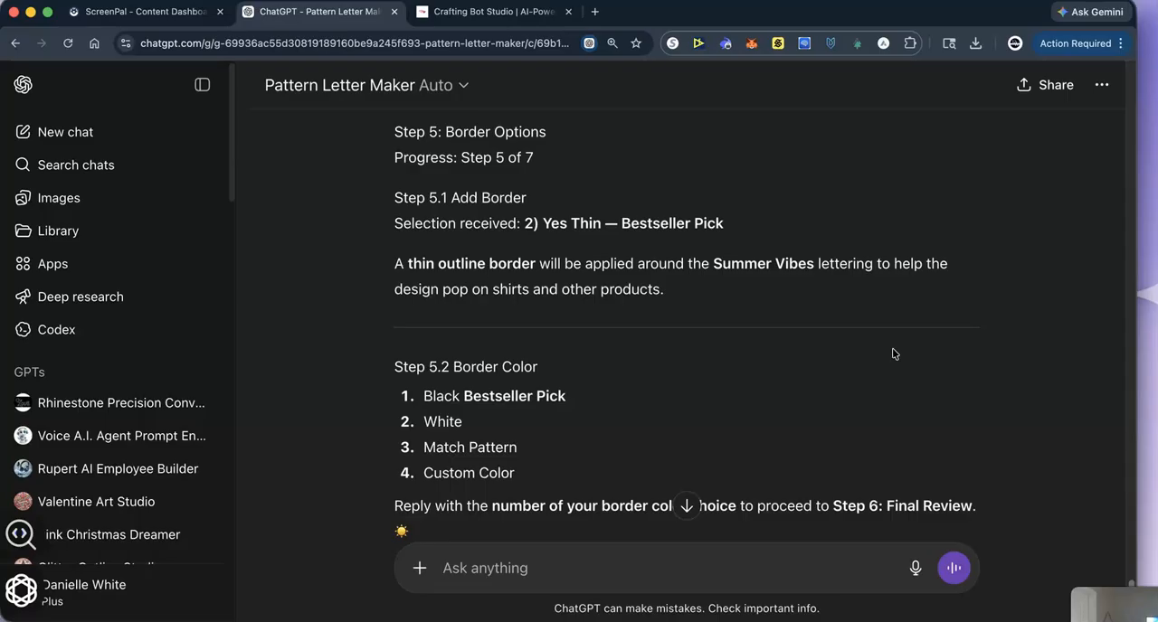
type("3")
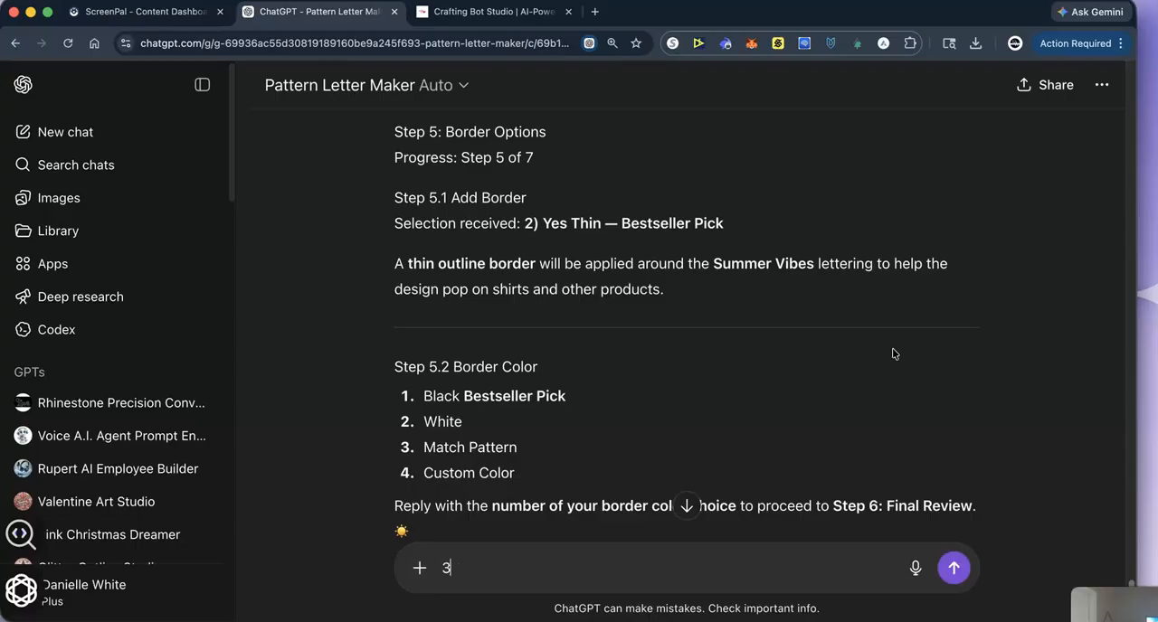
key("Return")
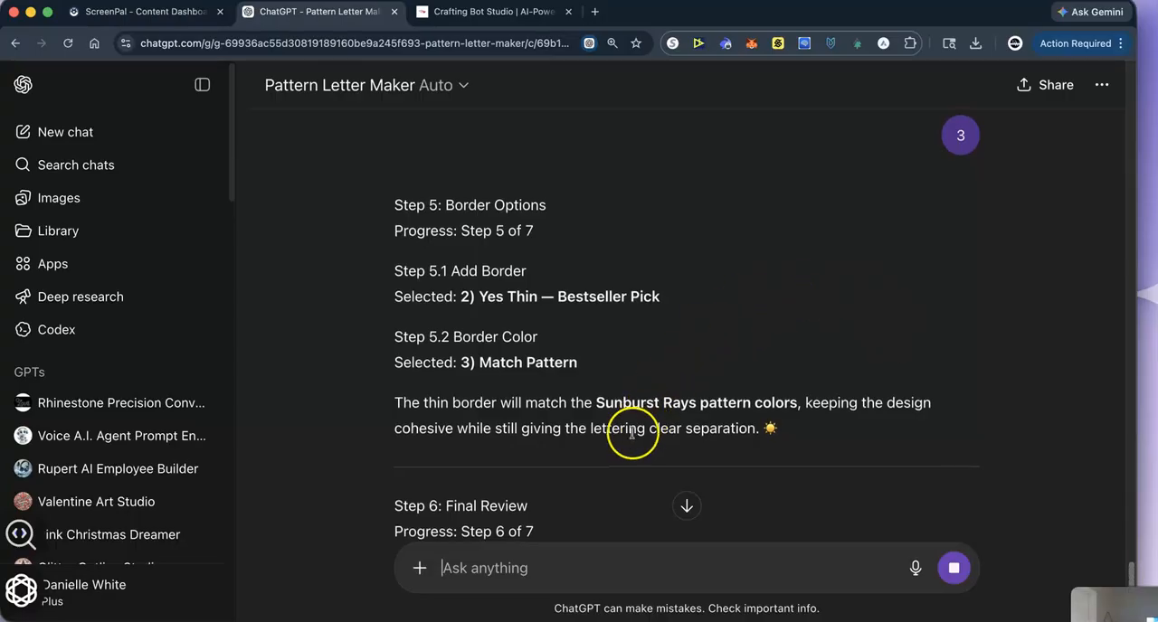
scroll(561, 470, "down", 3)
scroll(504, 422, "down", 1)
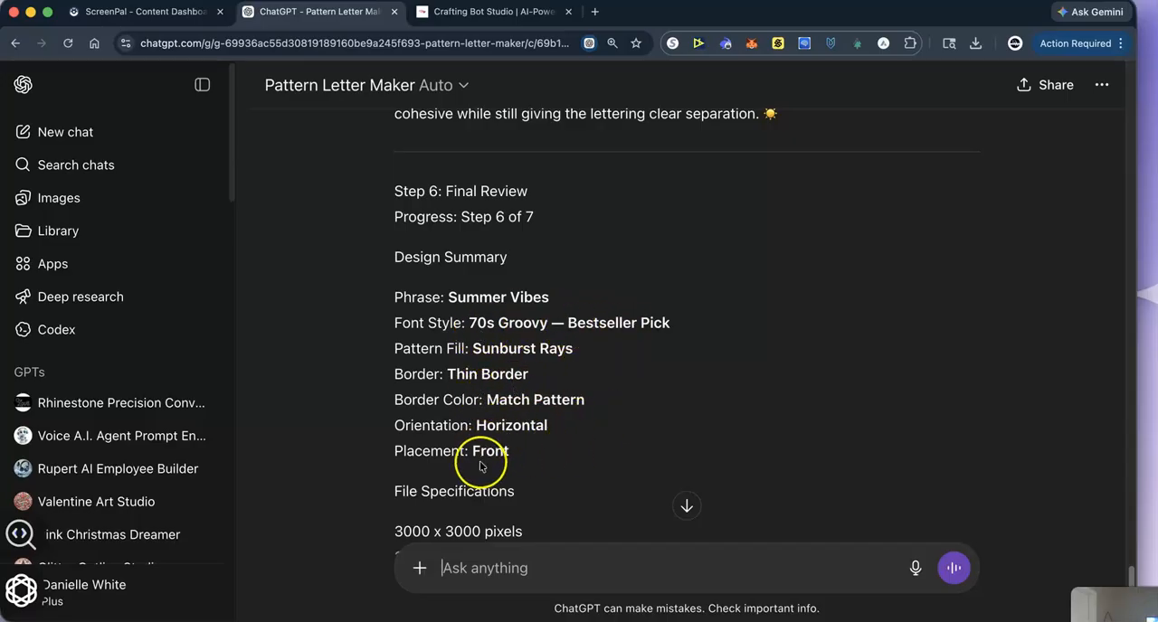
- Review the file specifications and suggested file name in the Final Review, and reply "1" to generate the image
scroll(564, 466, "down", 4)
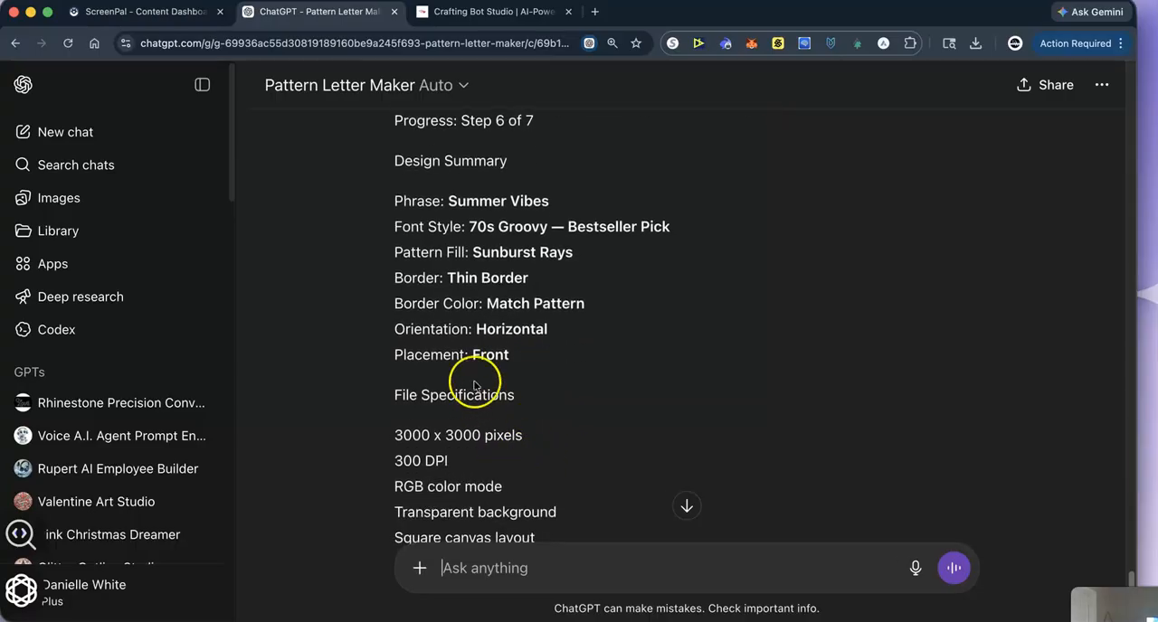
scroll(452, 443, "down", 3)
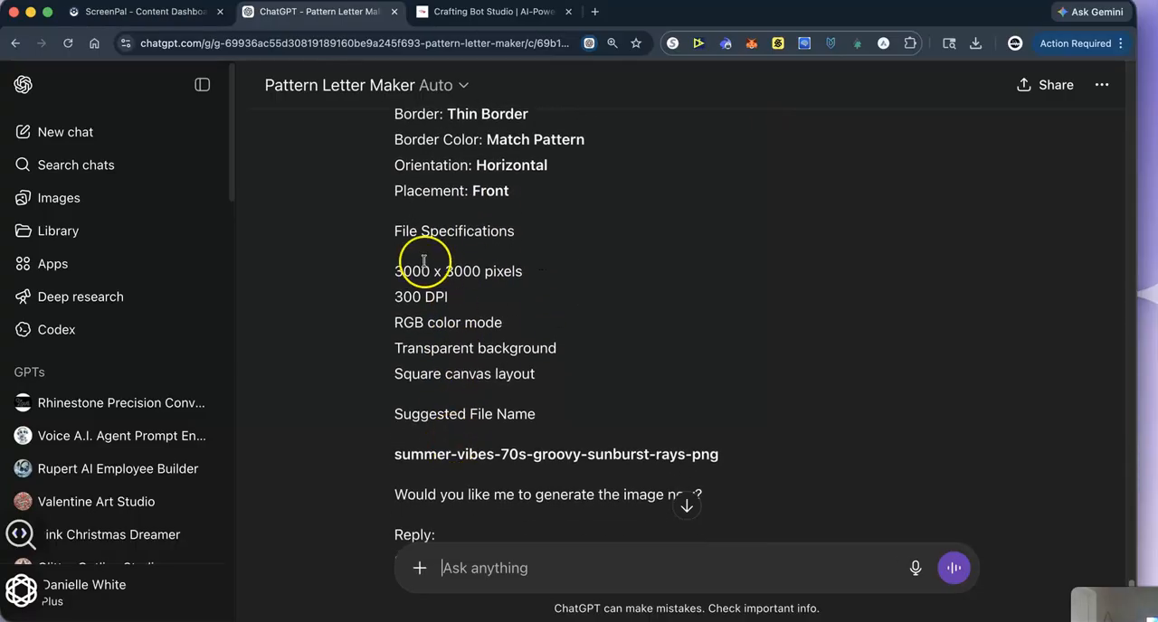
scroll(443, 443, "down", 3)
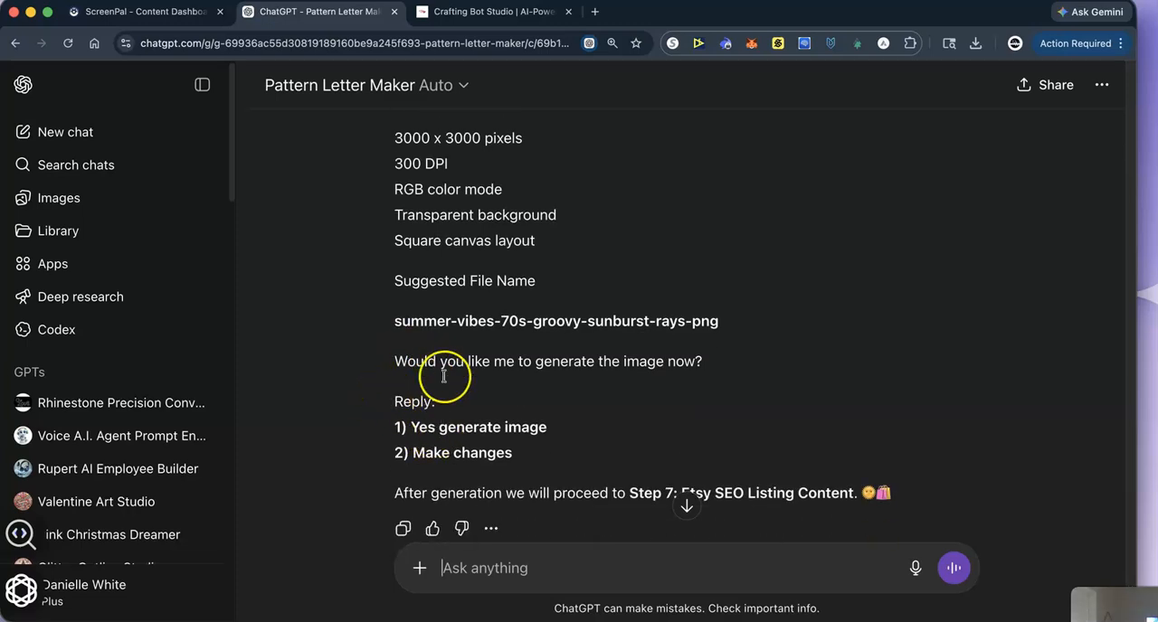
scroll(465, 407, "down", 1)
scroll(573, 390, "down", 2)
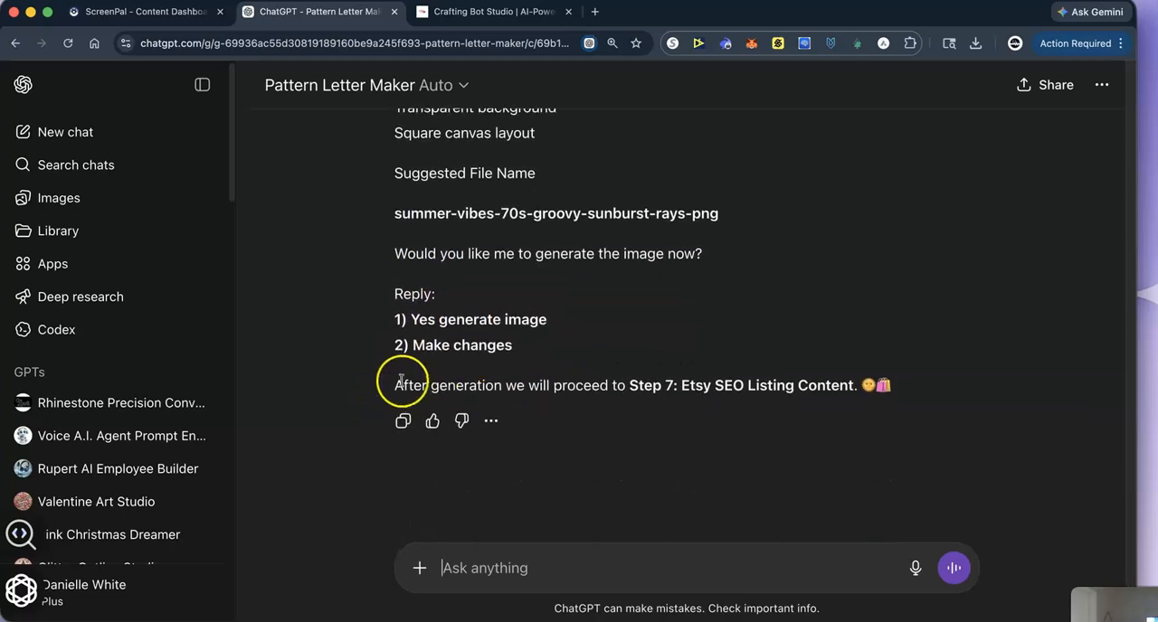
type("1")
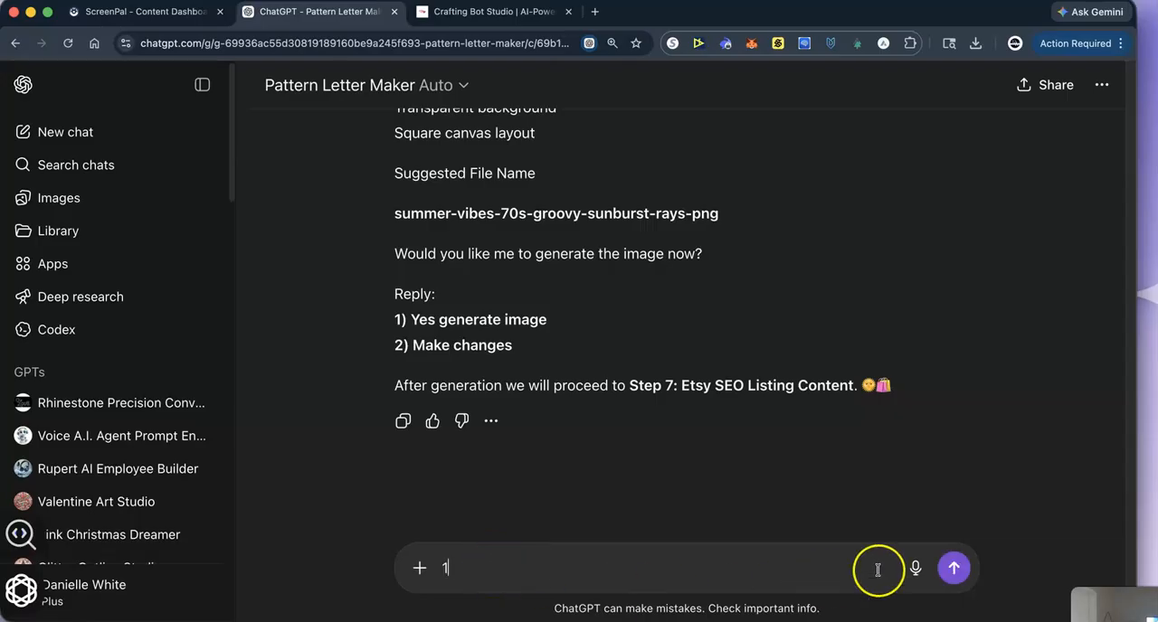
left_click(954, 569)
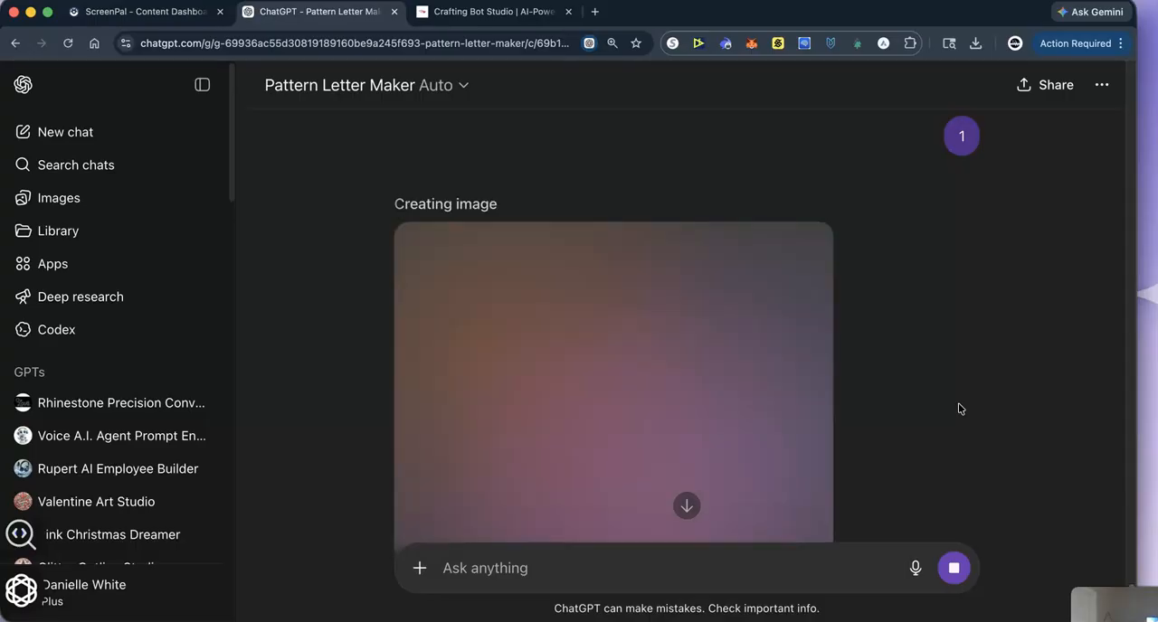
- Choose Image 2, the version with the surfboard and wave, as the better of the two generated designs
scroll(917, 387, "down", 1)
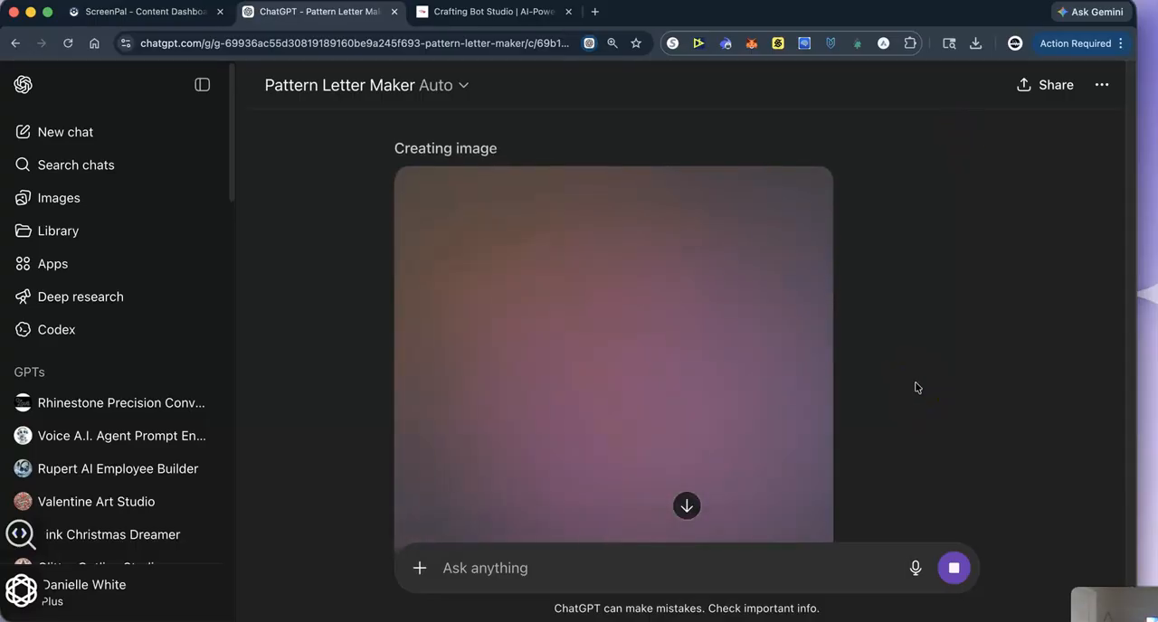
scroll(917, 388, "down", 1)
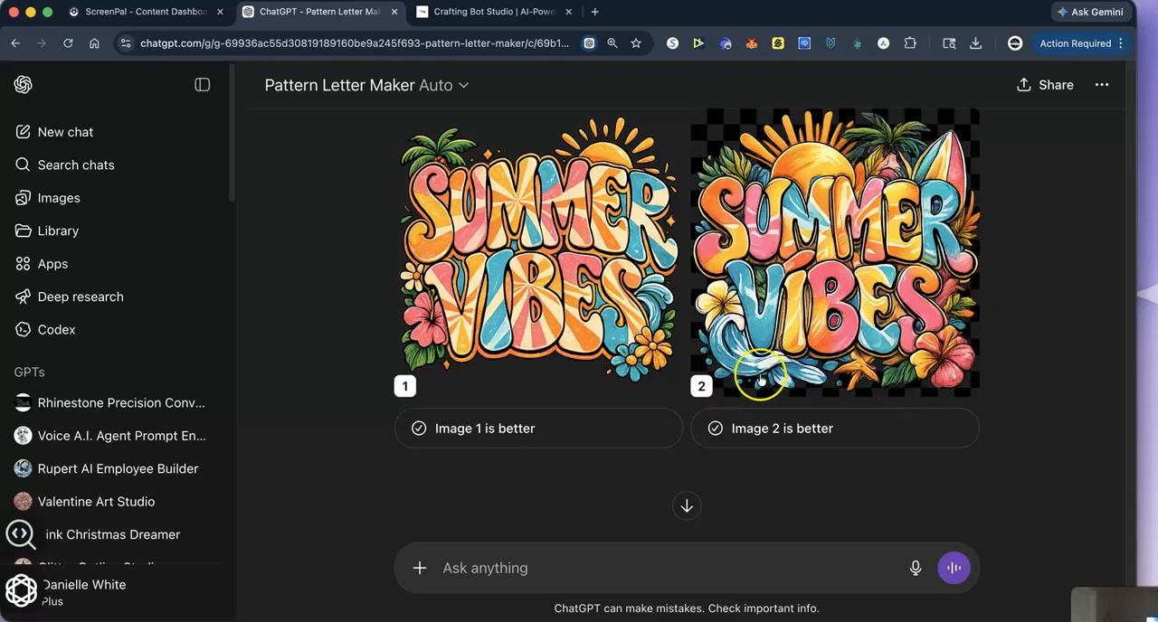
left_click(817, 423)
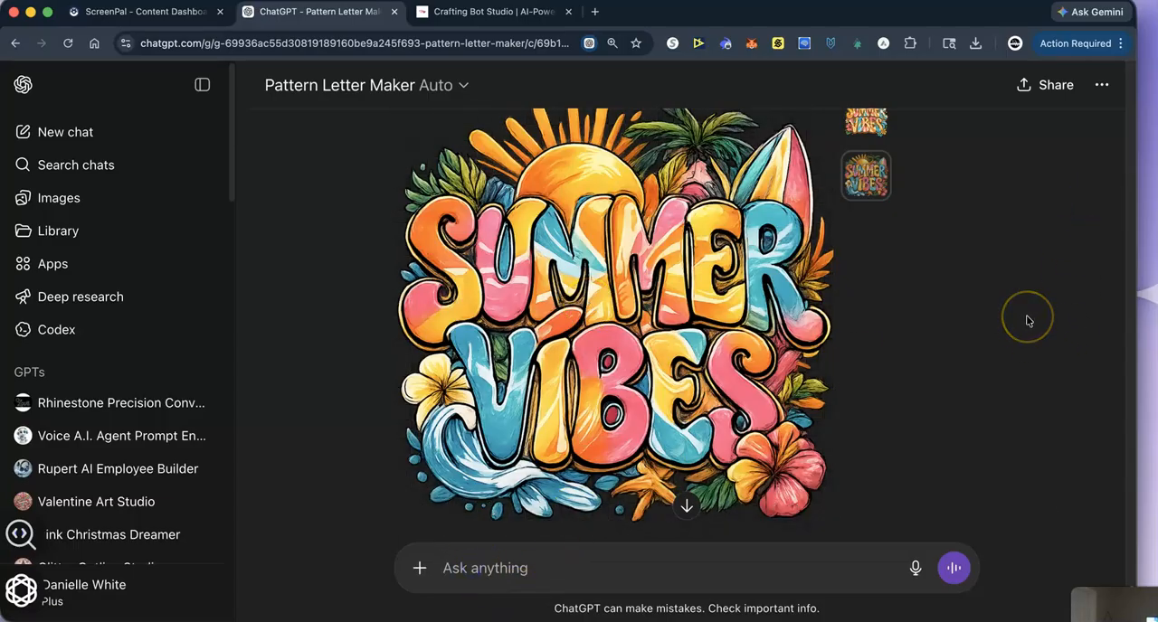
- Request "Put this on a white tshirt with a beach background" and look over the resulting mockup
type("PP")
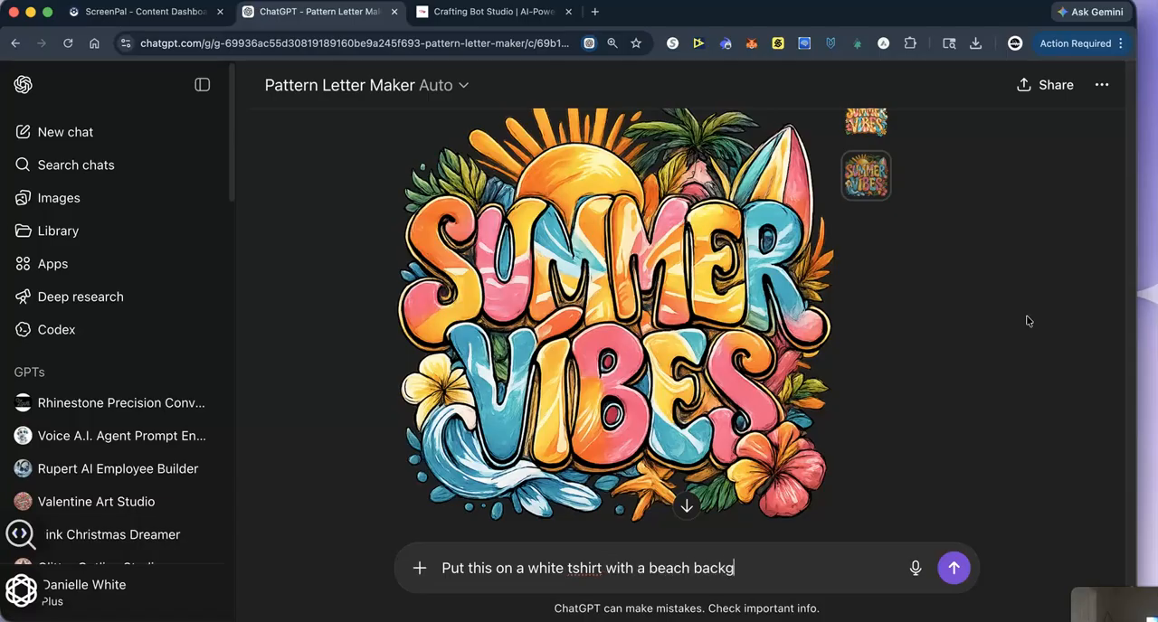
key("Return")
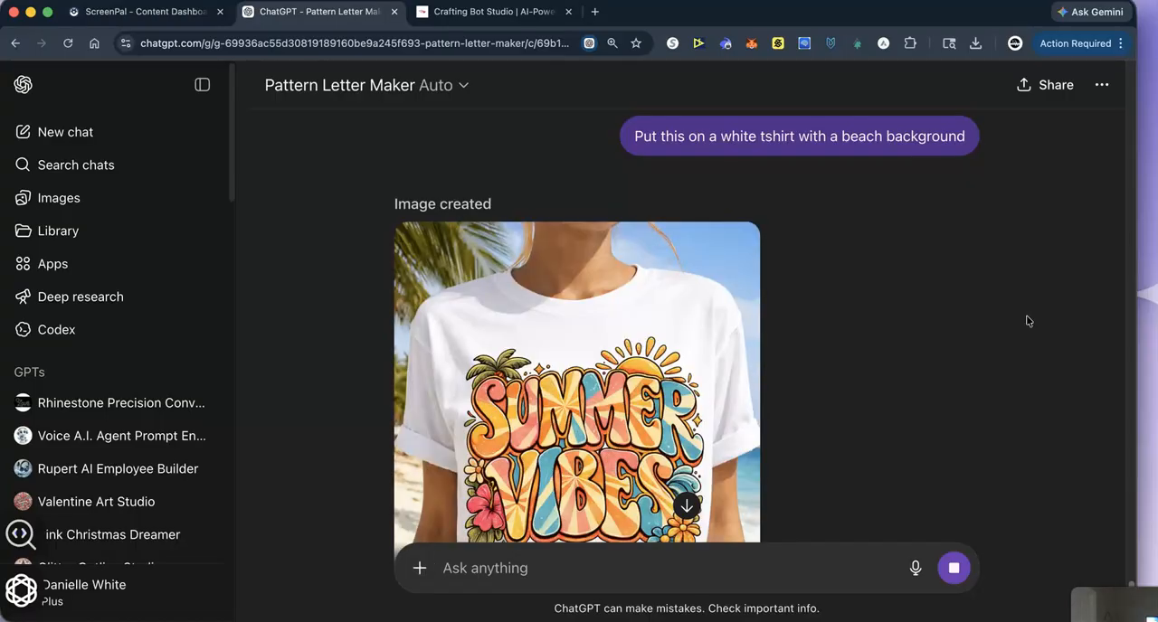
scroll(756, 405, "down", 3)
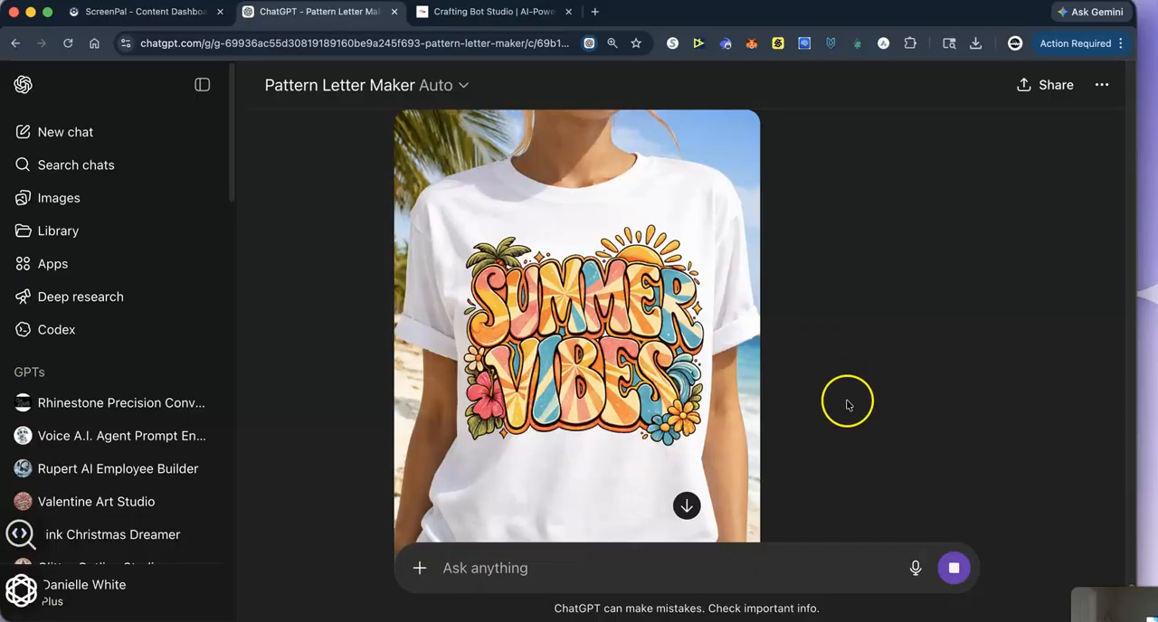
scroll(630, 395, "up", 10)
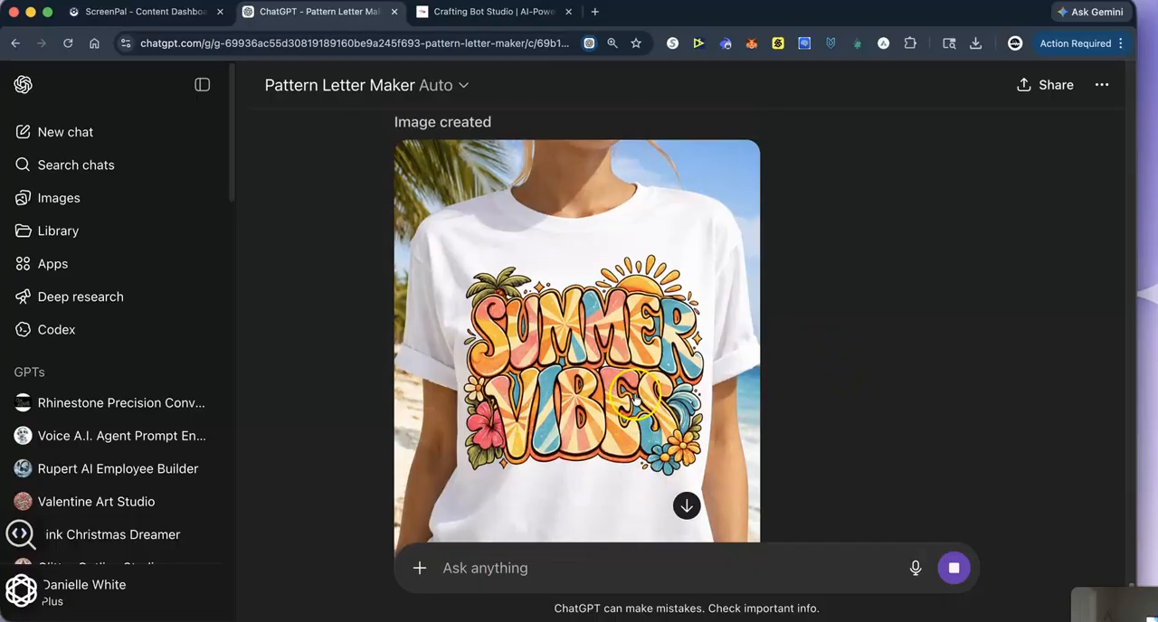
- Download the surfboard version of the Summer Vibes design and attach the file to a new chat message
scroll(683, 416, "down", 10)
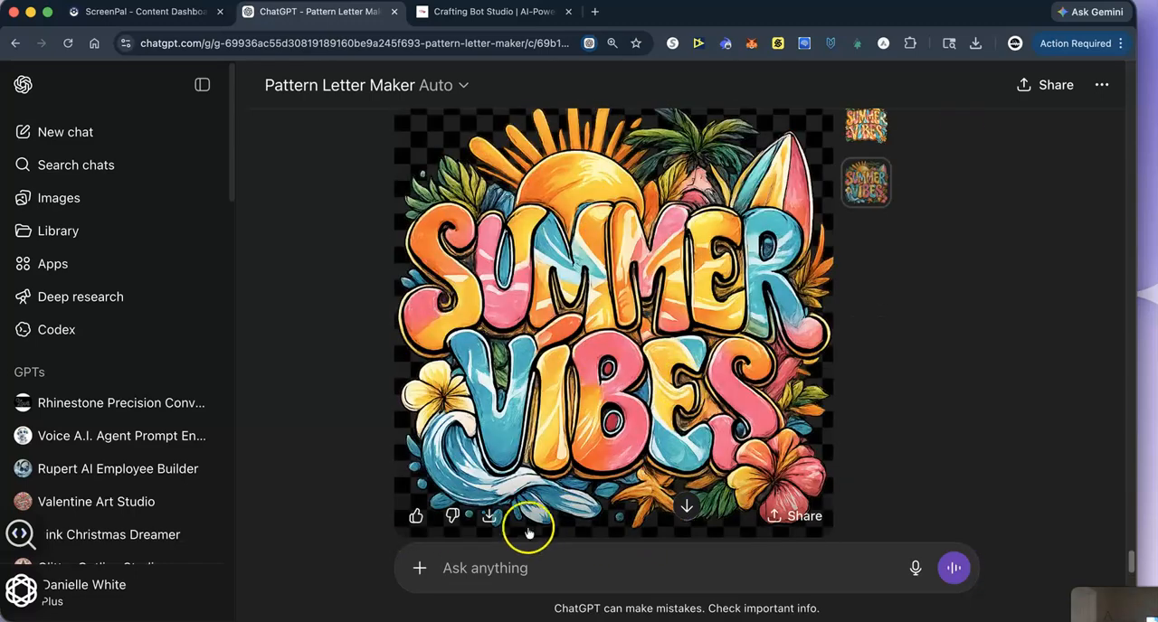
left_click(490, 515)
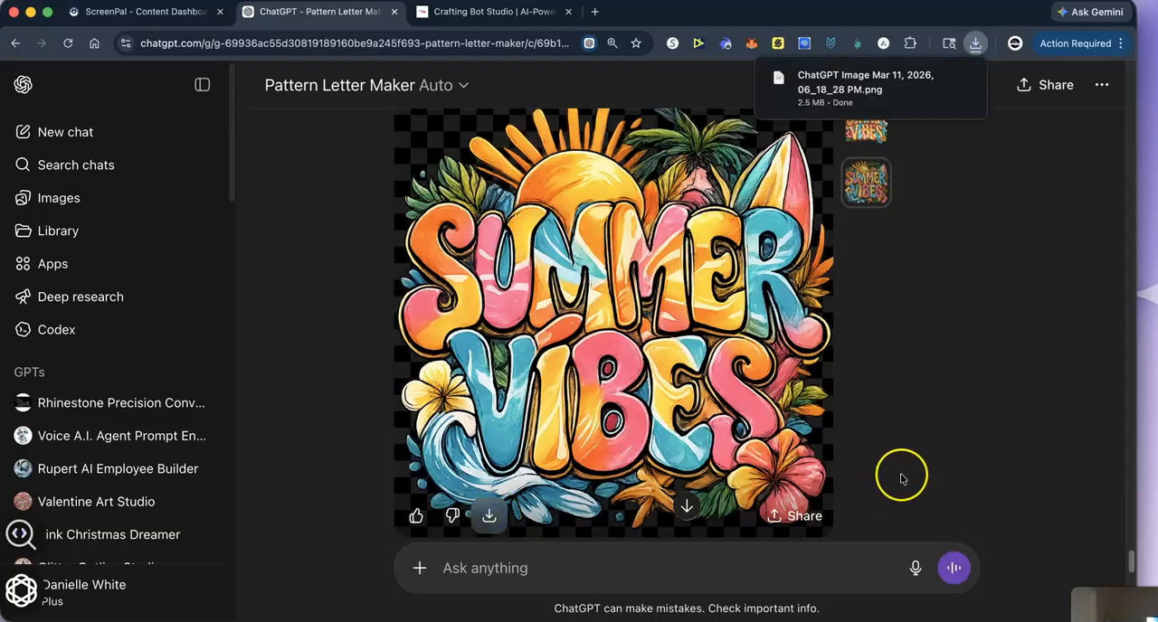
scroll(902, 476, "down", 10)
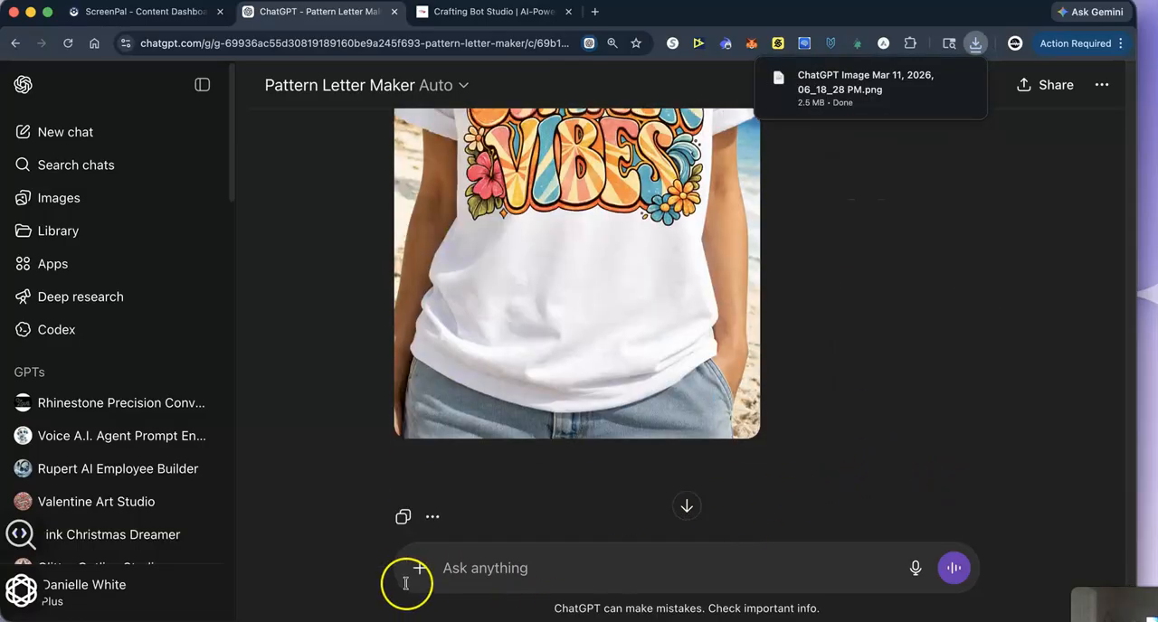
scroll(422, 543, "down", 2)
left_click_drag(913, 64, 527, 505)
- Send the attached design with the message "do this image" to get it on the T-shirt mockup
left_click(463, 570)
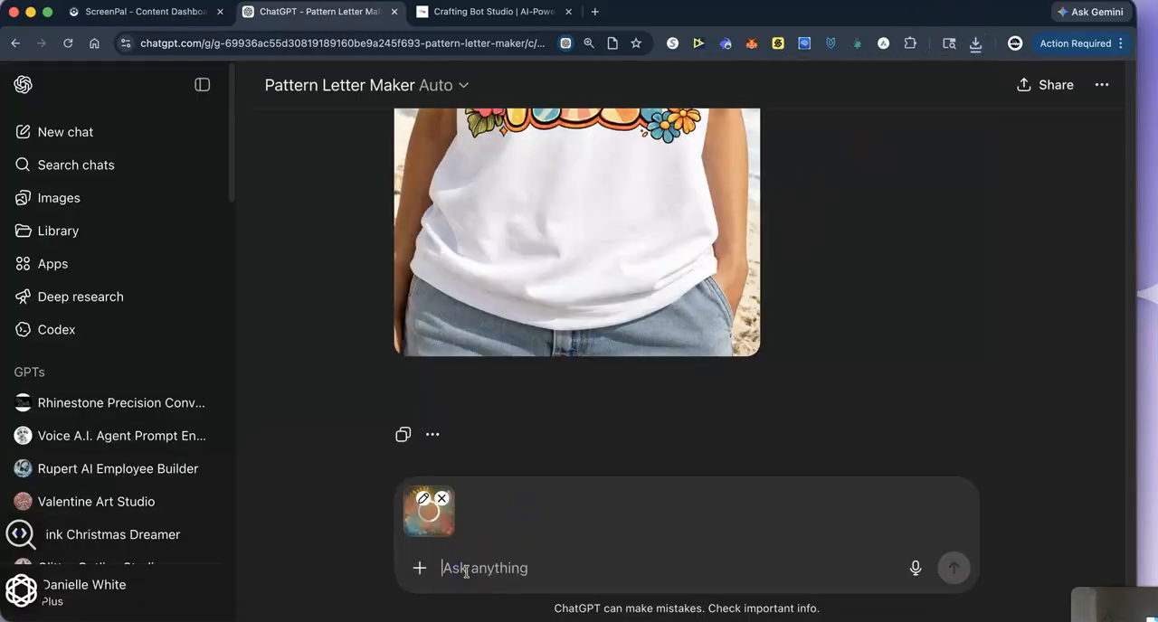
type("do this image")
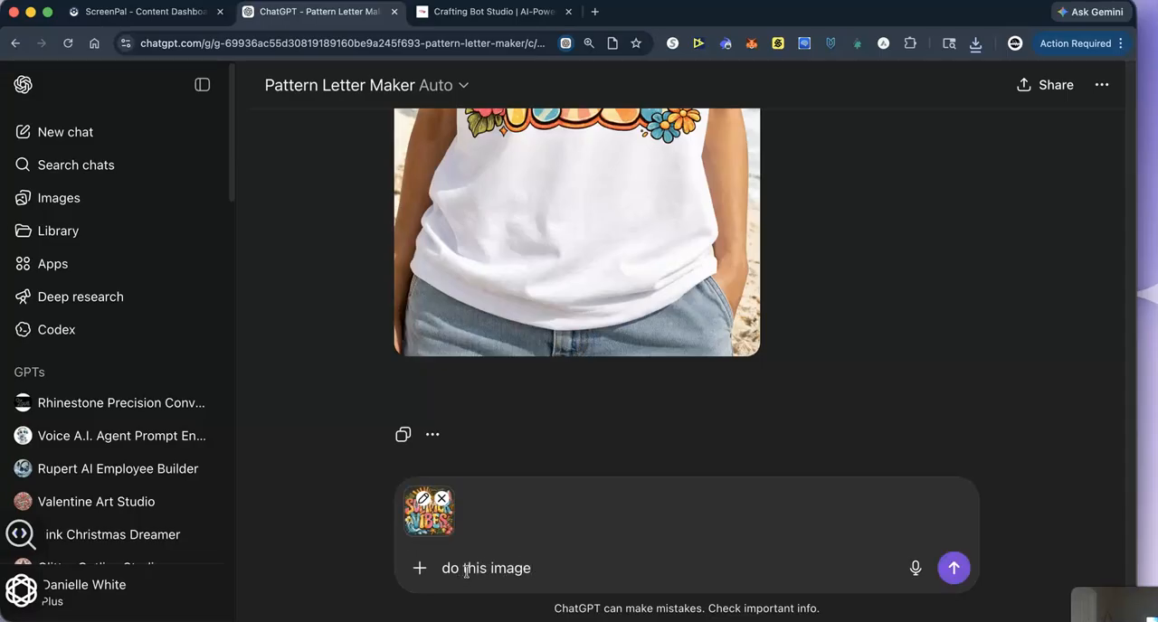
key("Return")
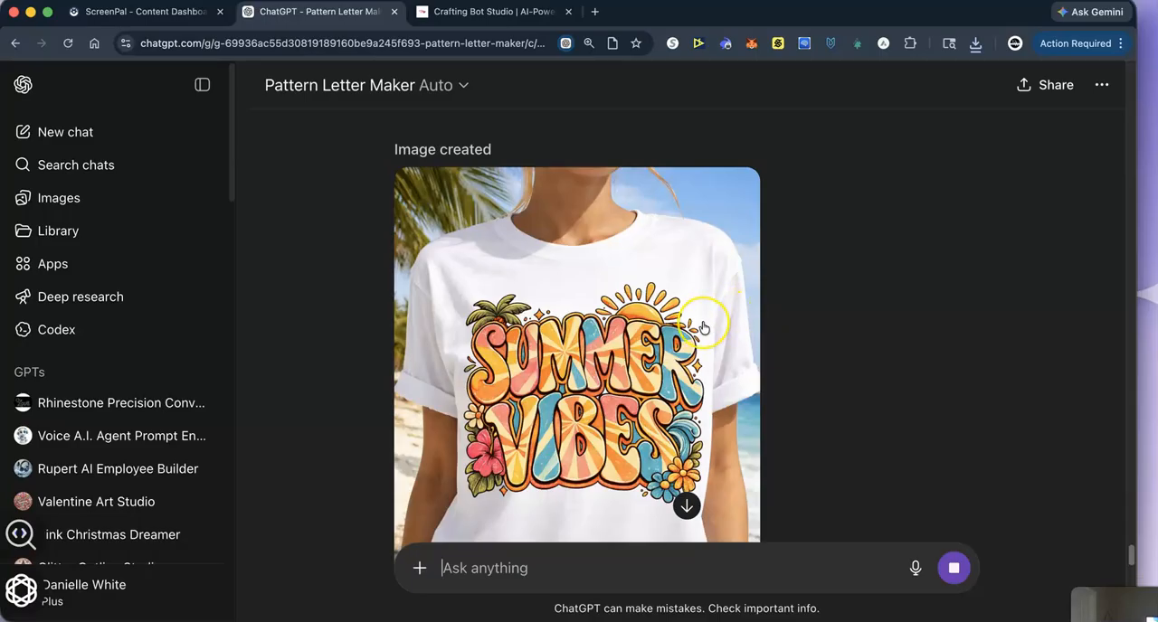
- Compare the first beach T-shirt mockup with the chosen surfboard design earlier in the chat
scroll(702, 325, "up", 5)
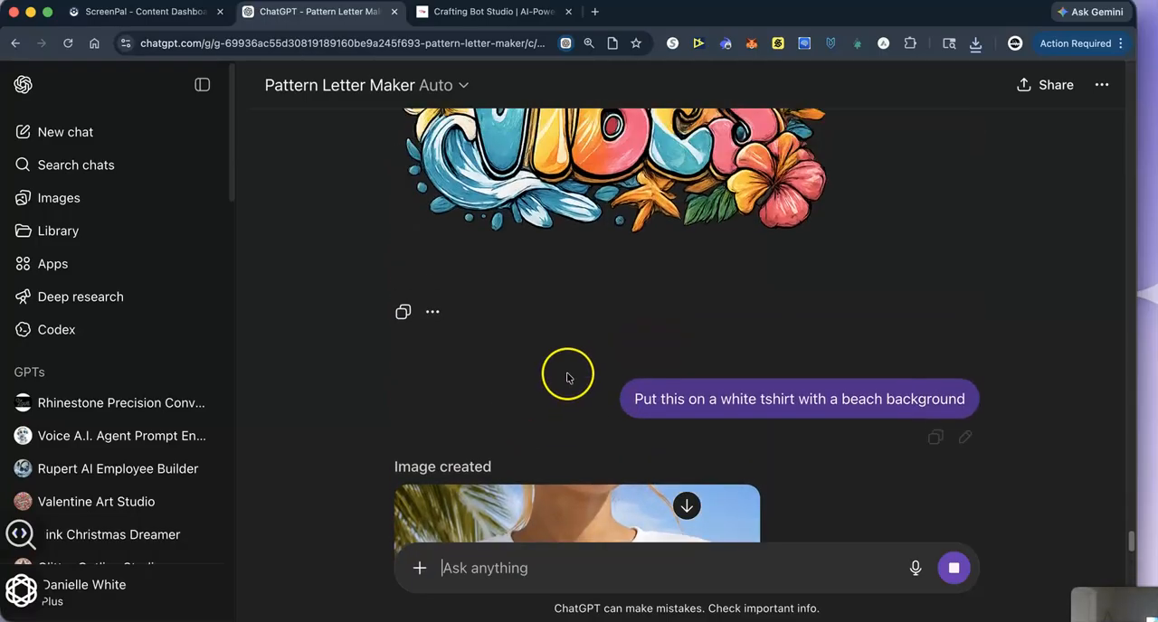
scroll(570, 371, "down", 3)
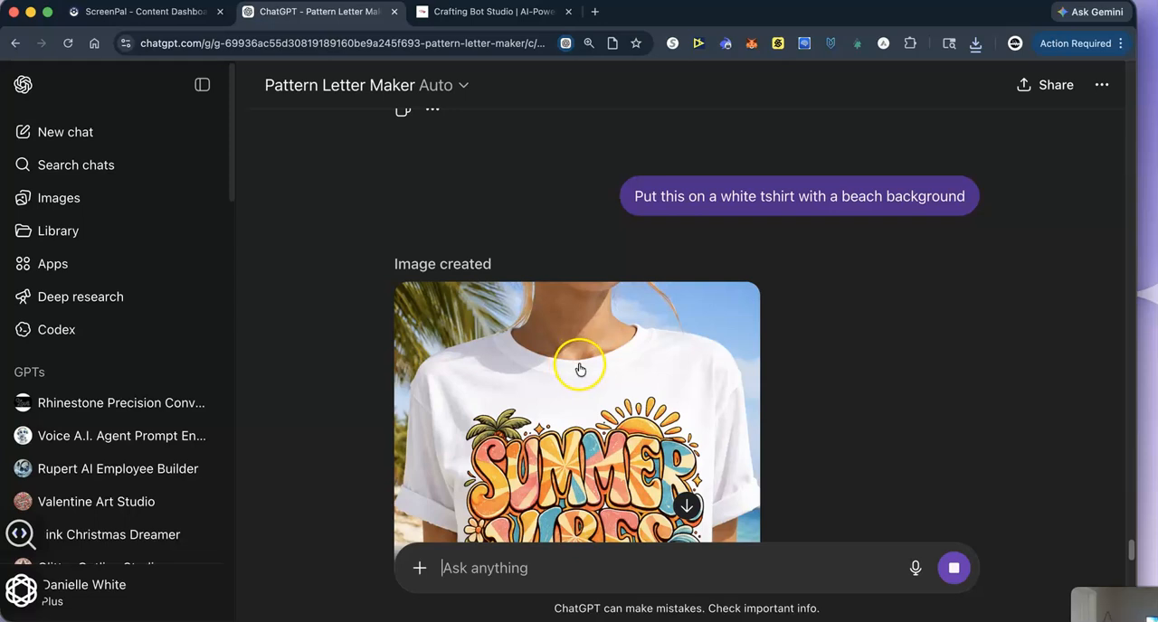
scroll(579, 368, "down", 1)
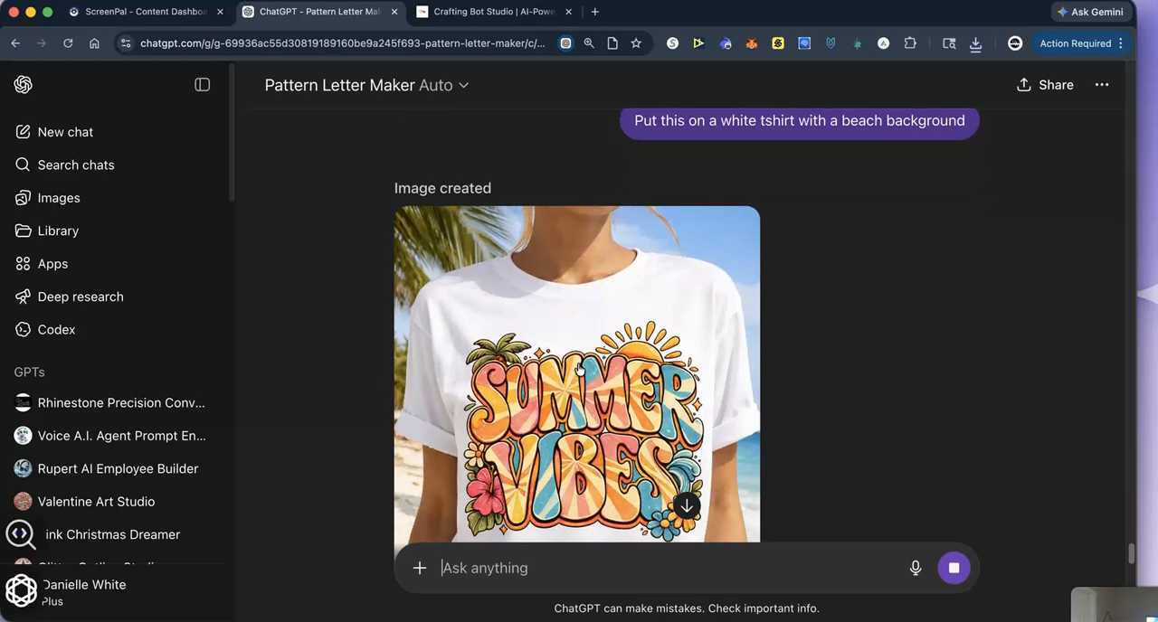
scroll(585, 399, "down", 1)
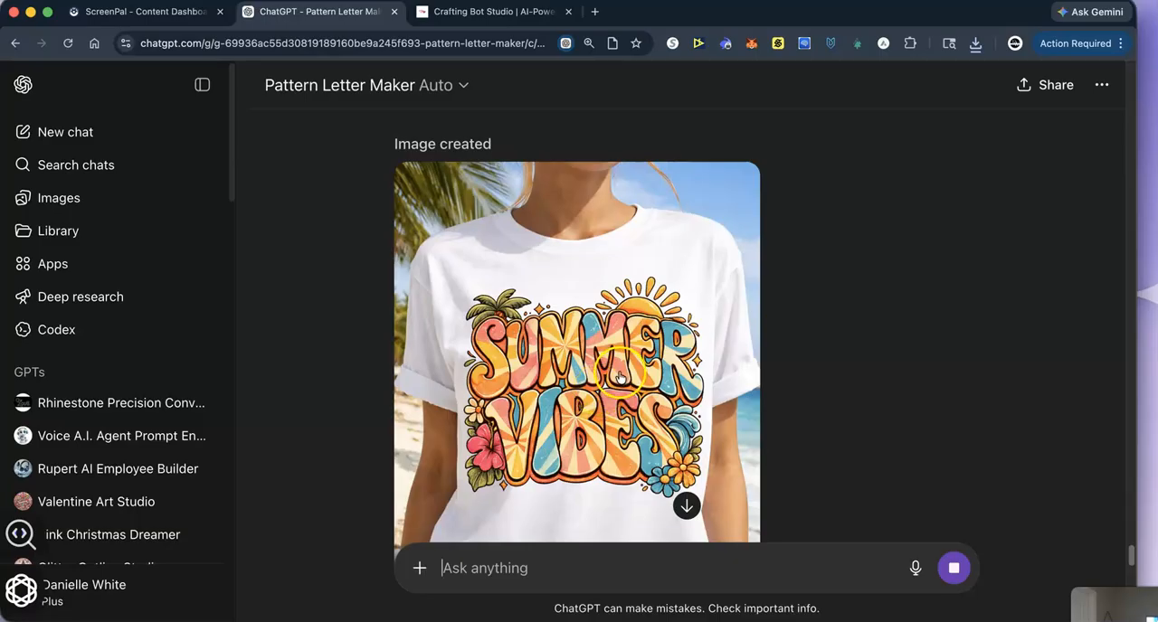
scroll(597, 389, "up", 2)
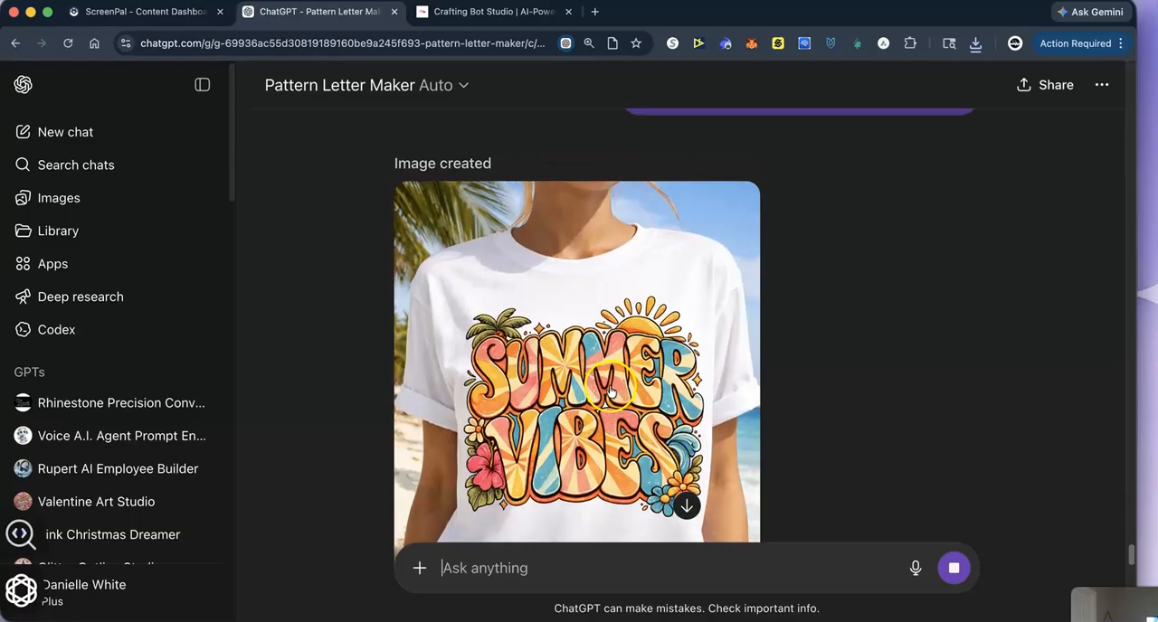
scroll(597, 389, "up", 10)
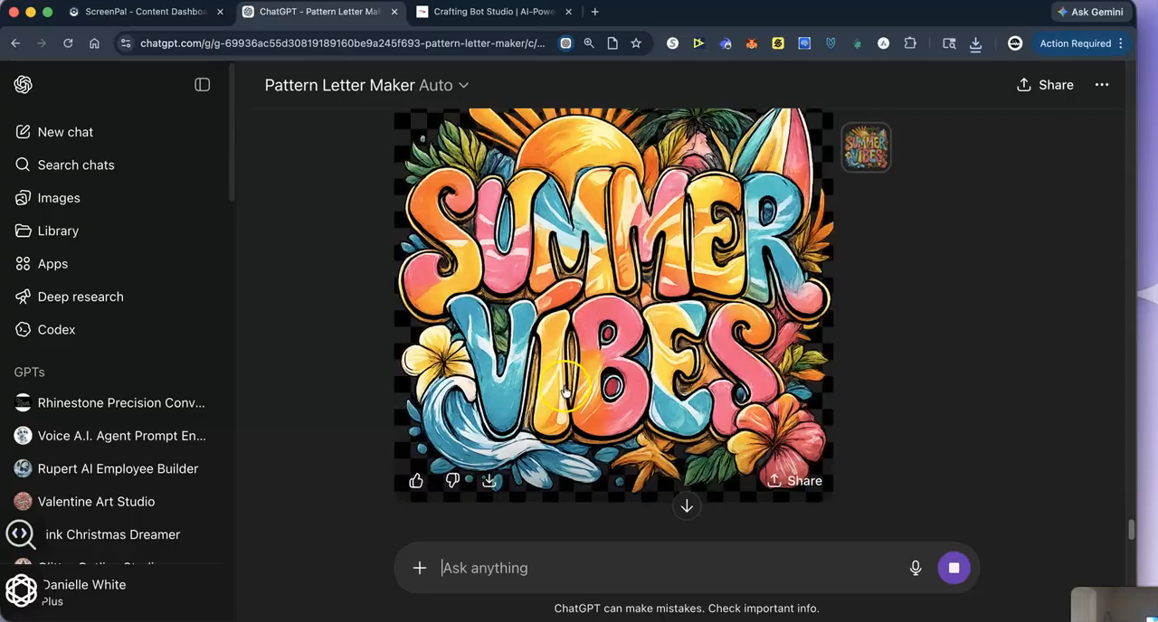
scroll(609, 468, "down", 2)
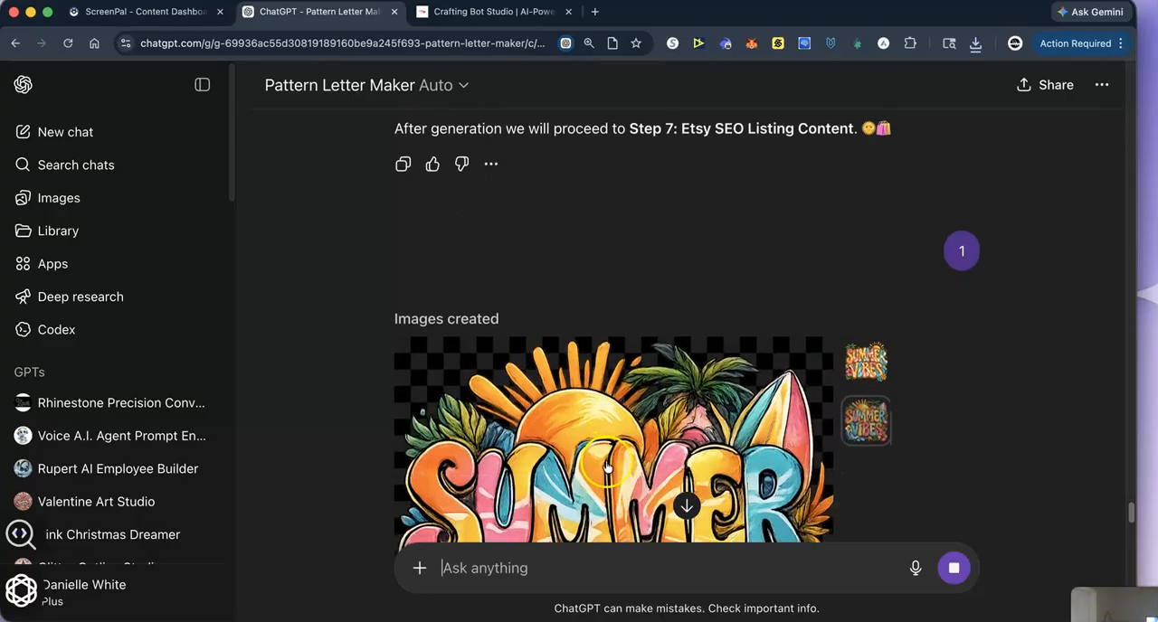
scroll(606, 465, "down", 8)
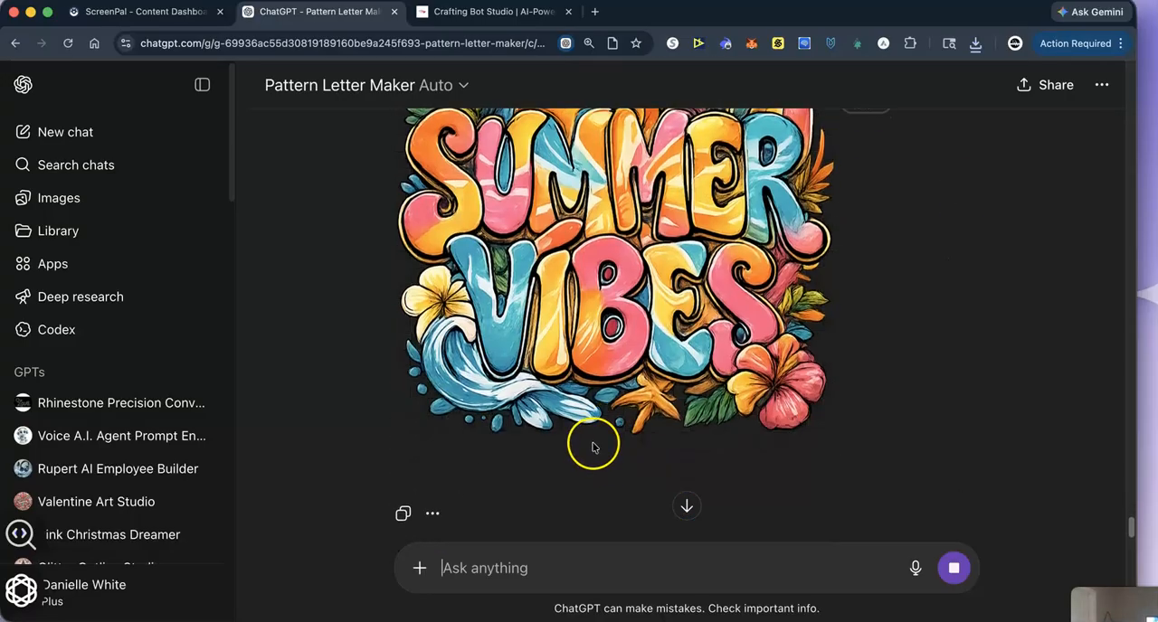
scroll(599, 450, "down", 10)
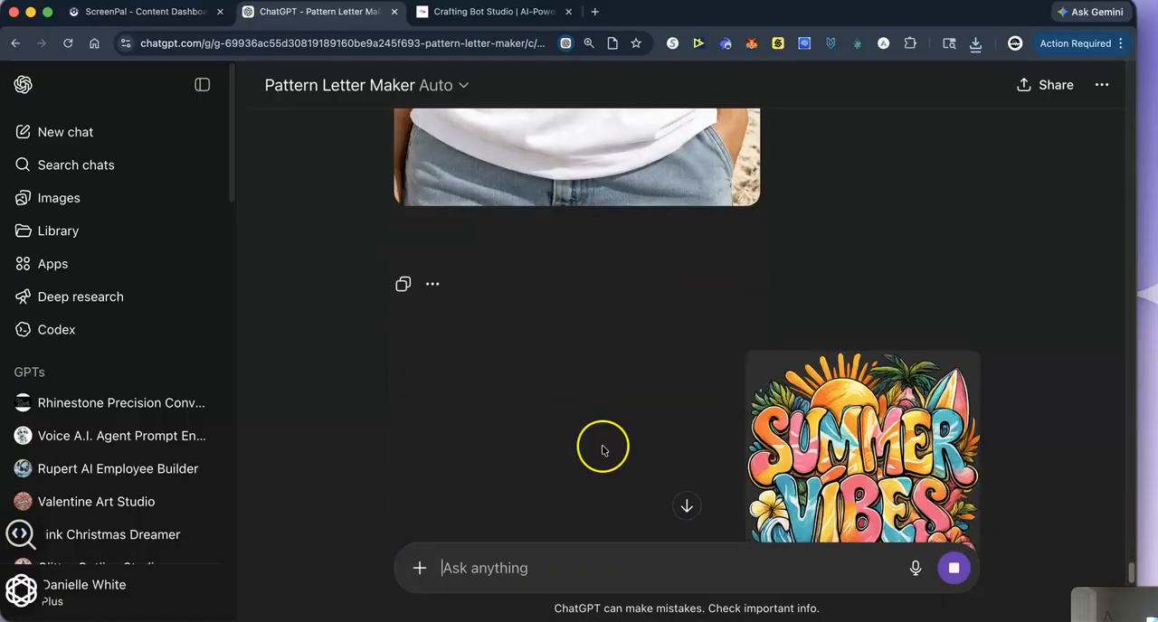
scroll(603, 451, "down", 5)
- View both generated Summer Vibes variants in turn, and check the new T-shirt mockup made from the attached design
scroll(604, 452, "up", 10)
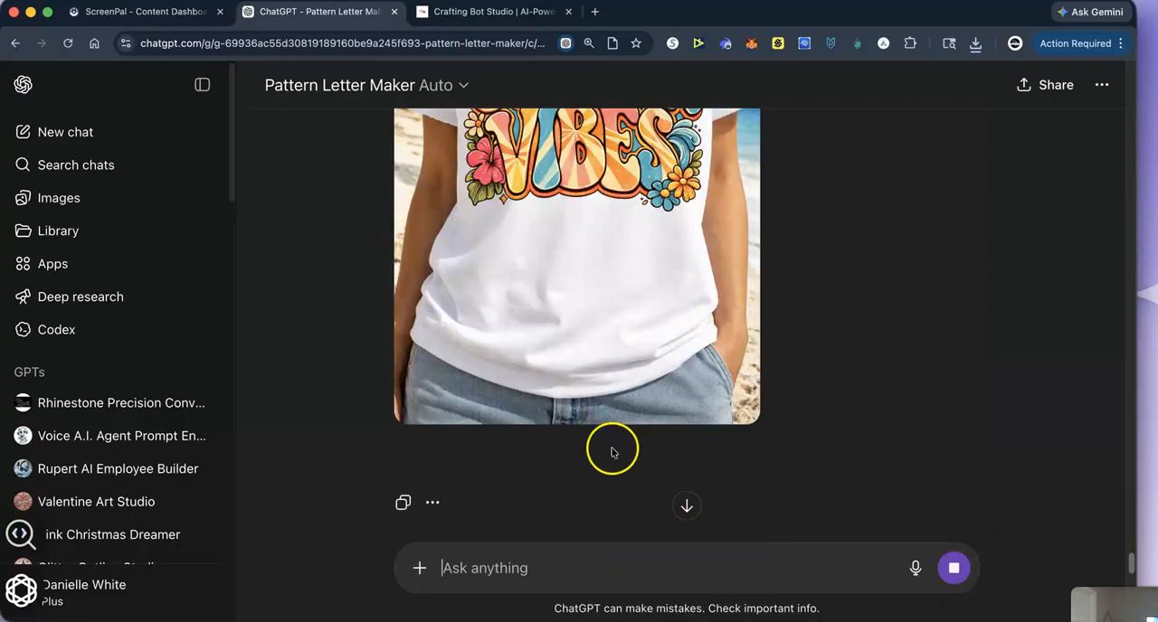
scroll(636, 449, "up", 10)
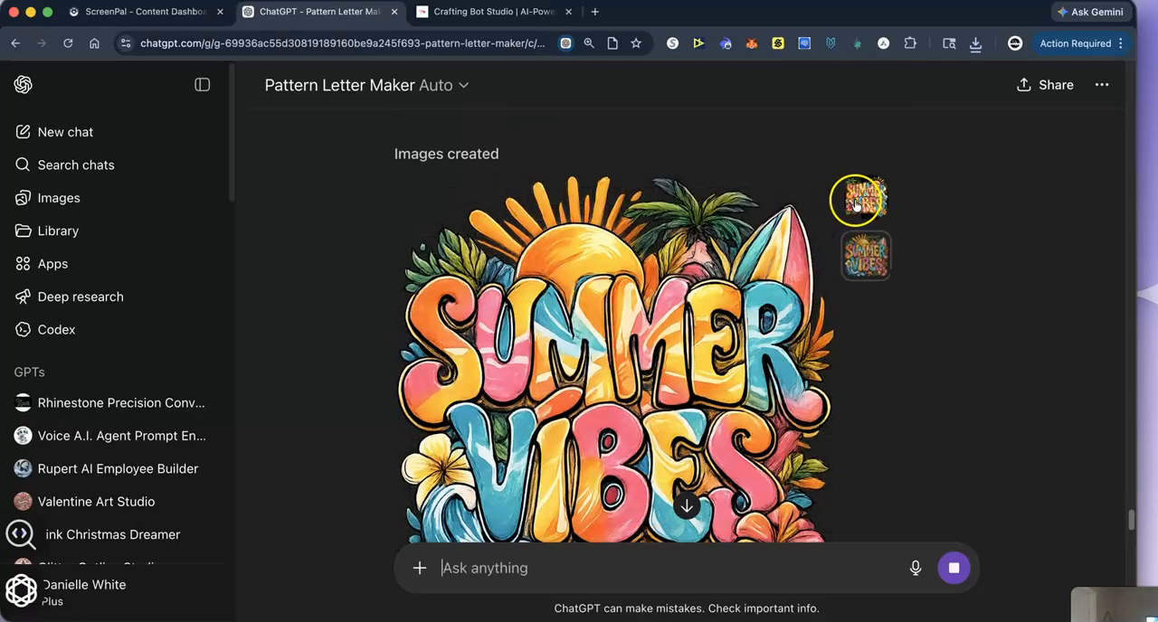
left_click(867, 196)
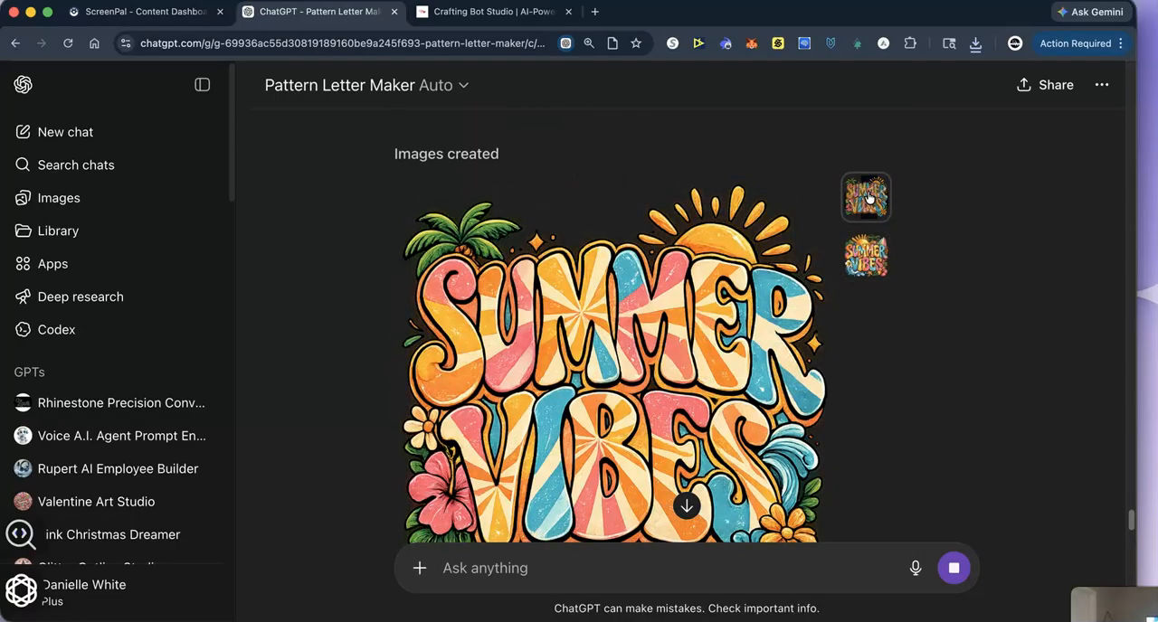
scroll(789, 395, "down", 1)
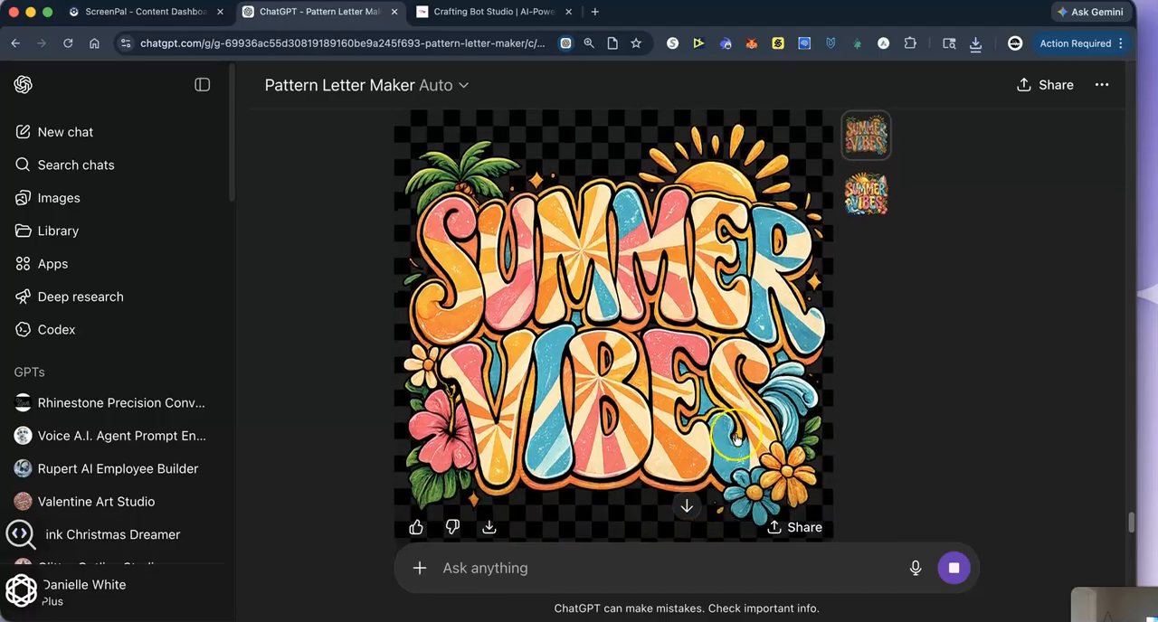
left_click(874, 206)
scroll(712, 491, "down", 10)
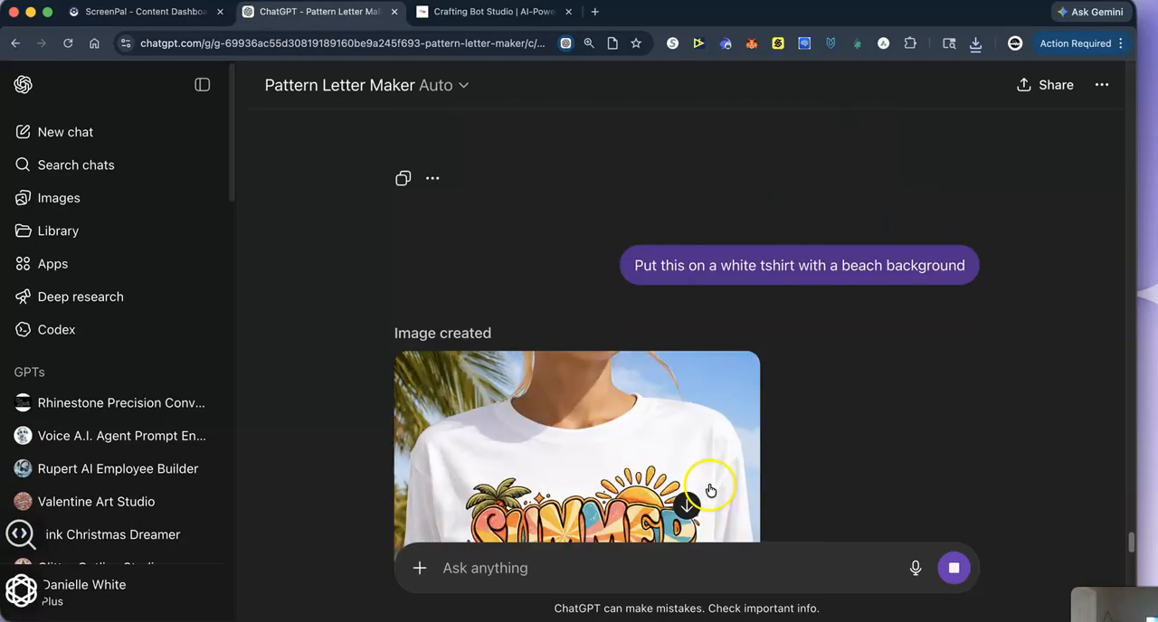
scroll(712, 490, "down", 7)
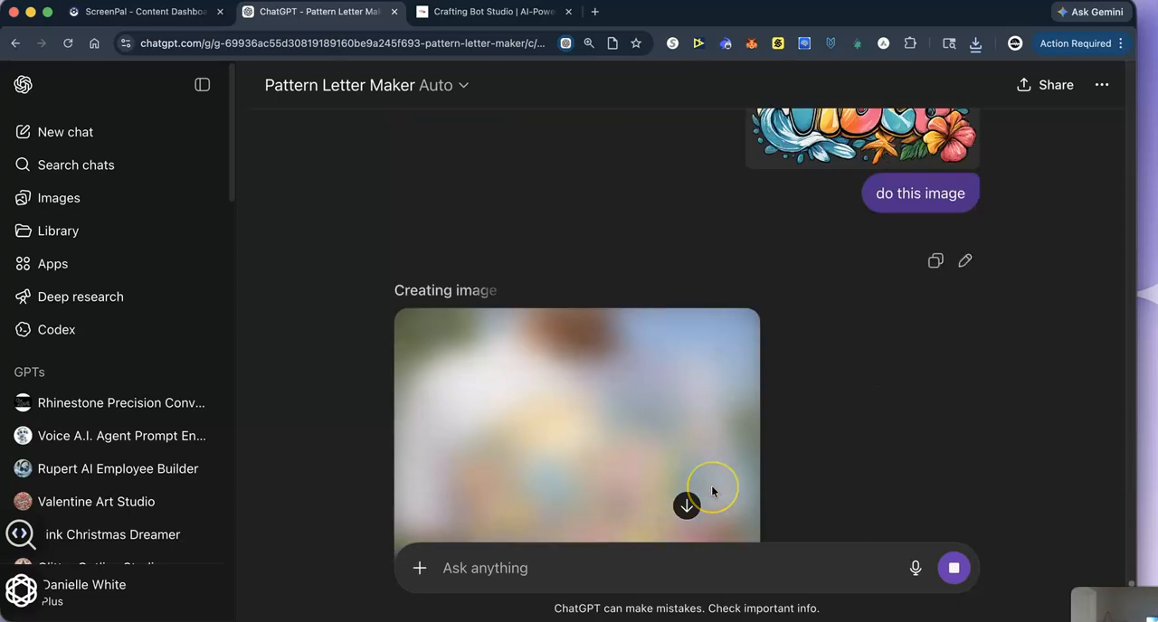
scroll(712, 492, "down", 1)
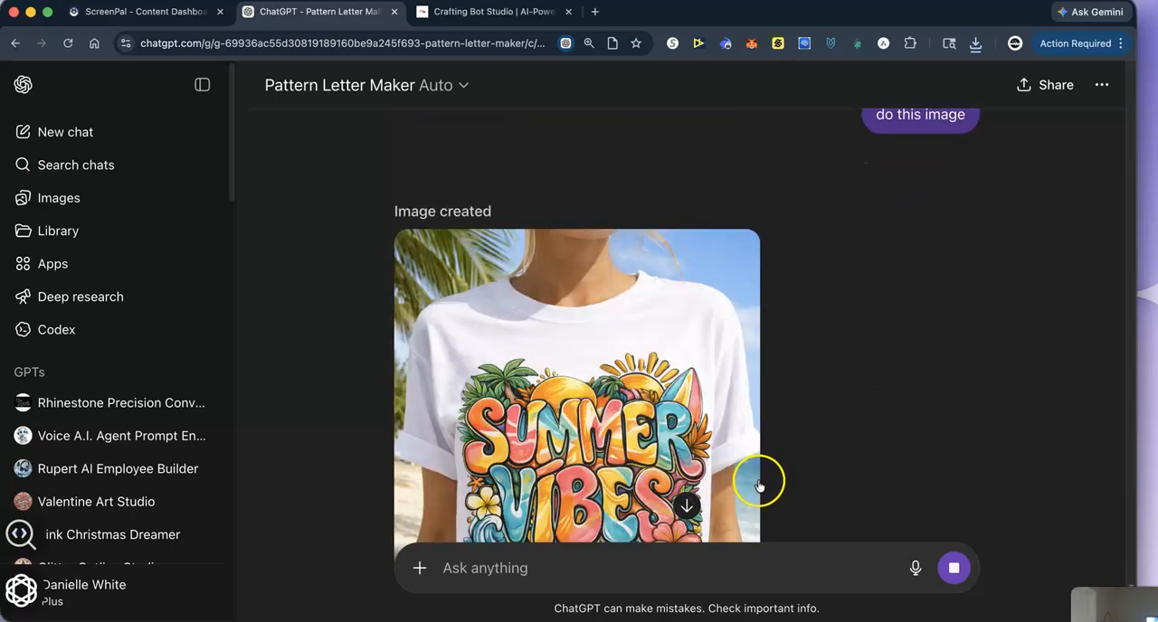
- Examine the new T-shirt mockup against the attached surfboard design and the earlier beach mockup in the chat
scroll(760, 469, "down", 3)
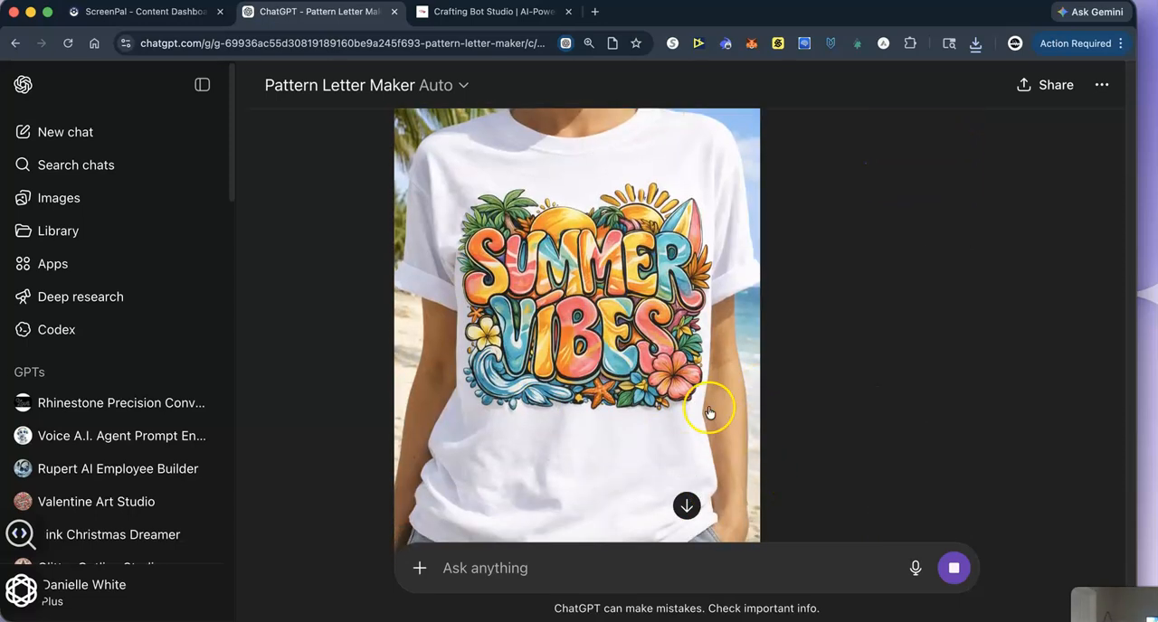
scroll(816, 382, "up", 4)
scroll(816, 383, "down", 3)
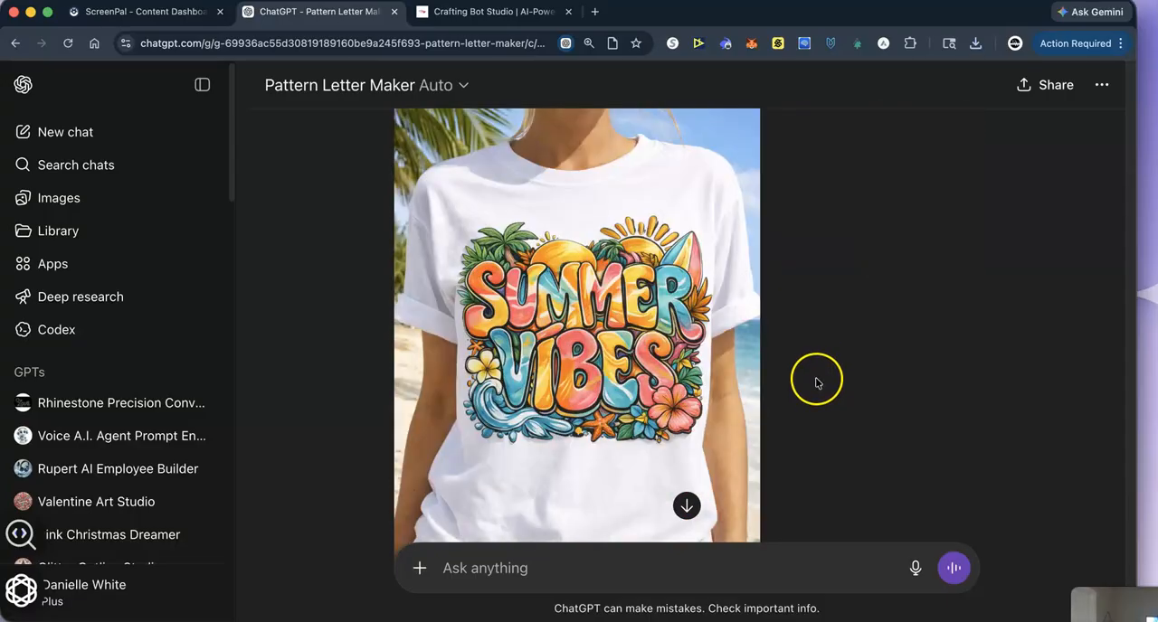
scroll(819, 390, "up", 8)
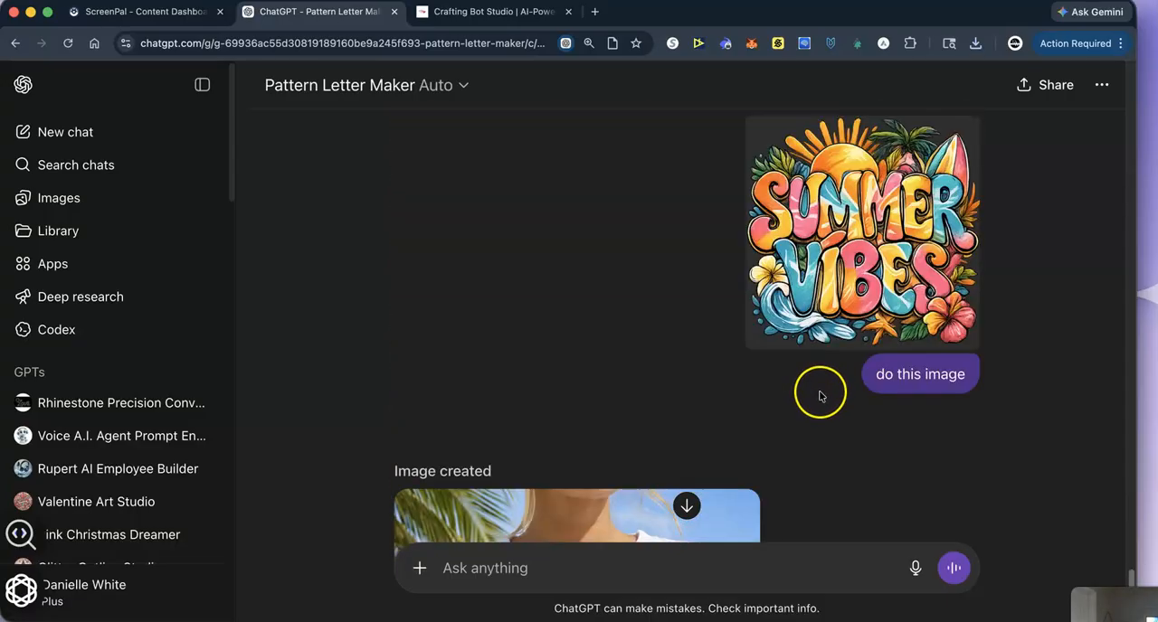
scroll(842, 425, "down", 5)
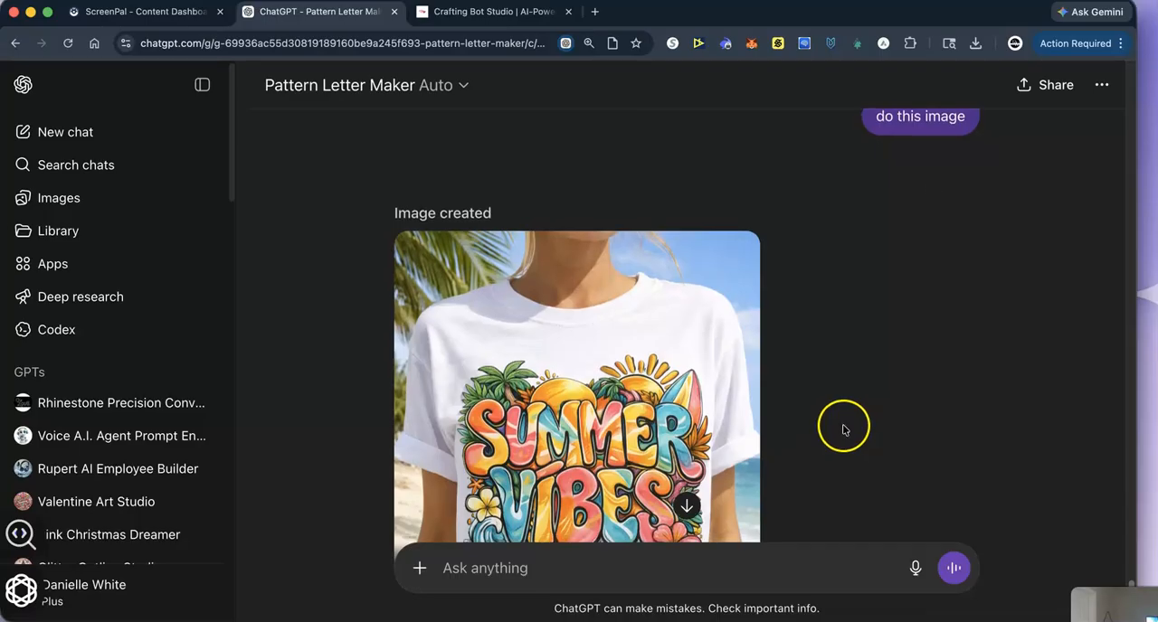
scroll(849, 425, "down", 2)
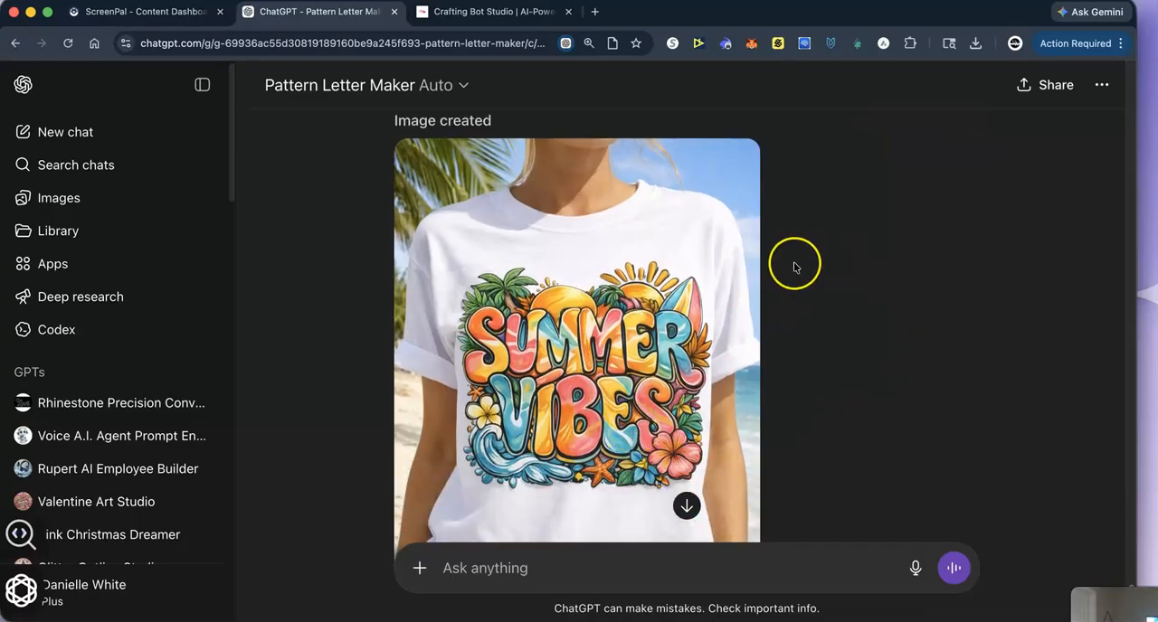
scroll(794, 267, "down", 5)
scroll(729, 369, "up", 7)
scroll(822, 370, "down", 10)
scroll(823, 372, "up", 12)
scroll(670, 353, "down", 15)
scroll(696, 367, "up", 2)
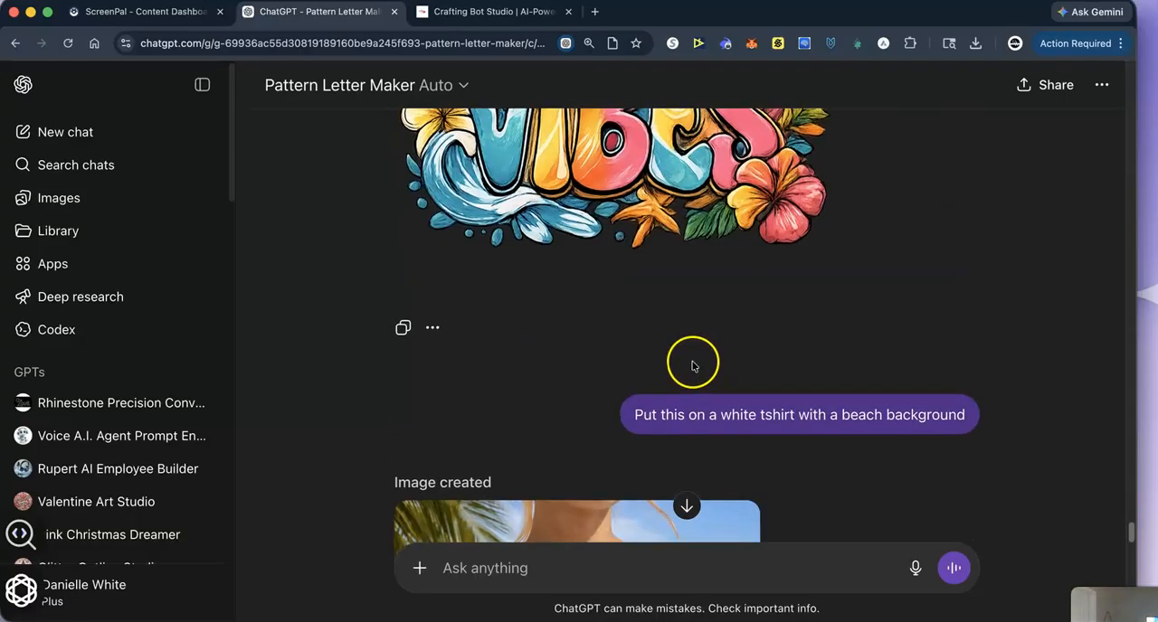
scroll(693, 366, "up", 15)
scroll(693, 372, "down", 15)
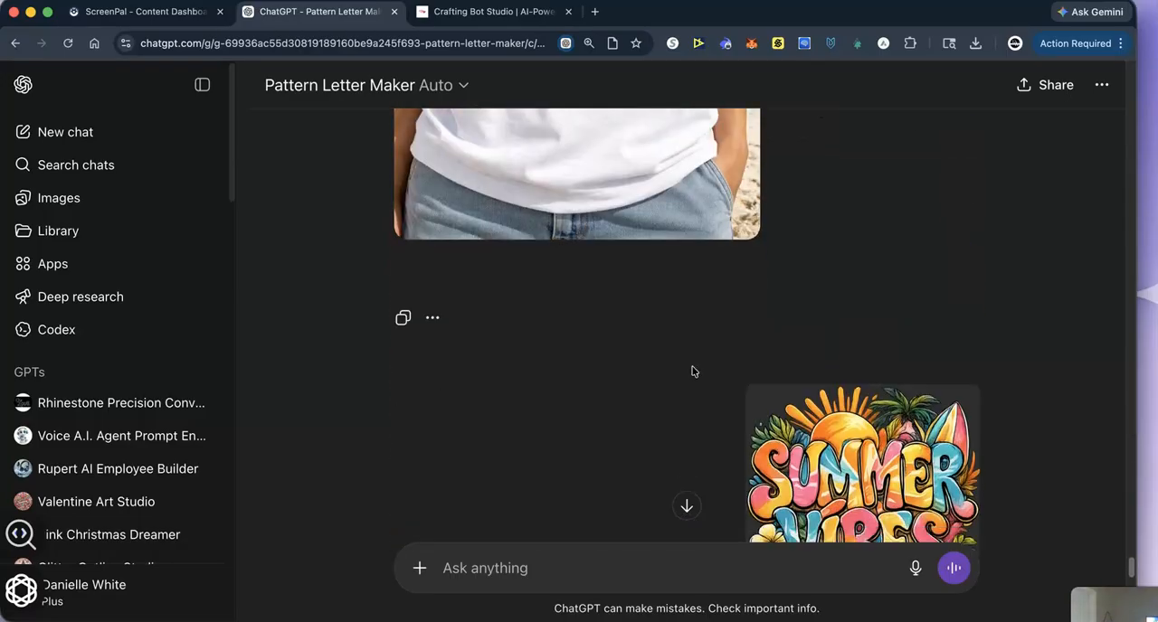
- Select the striped retro Summer Vibes variant among the generated images and download it
scroll(692, 370, "down", 5)
scroll(701, 382, "down", 5)
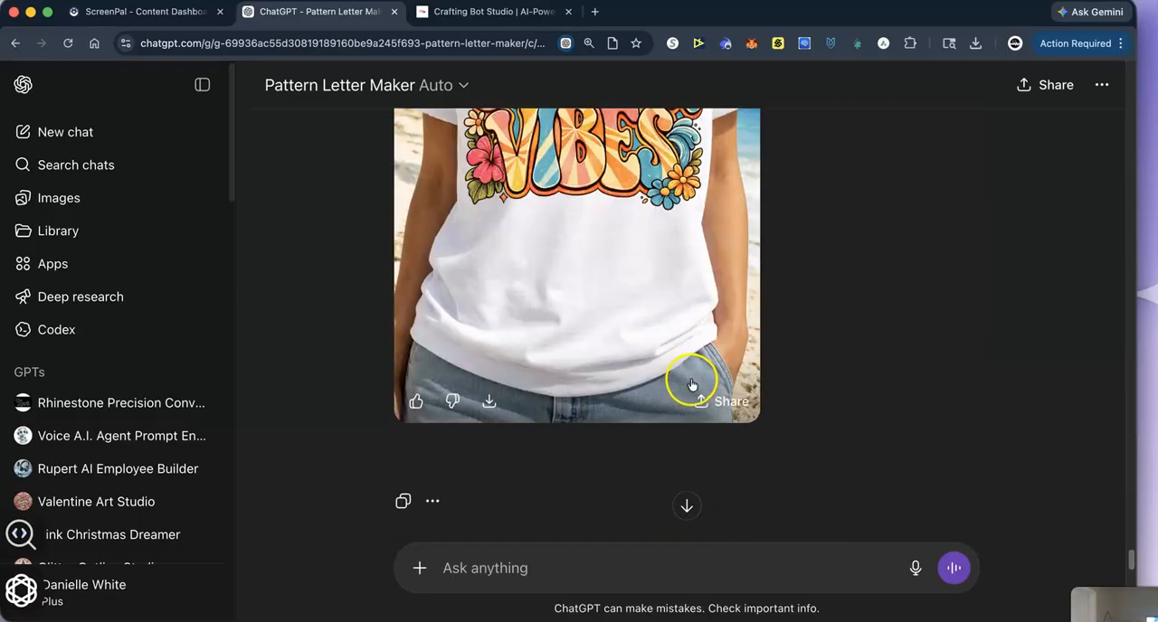
scroll(692, 384, "up", 5)
scroll(699, 387, "up", 8)
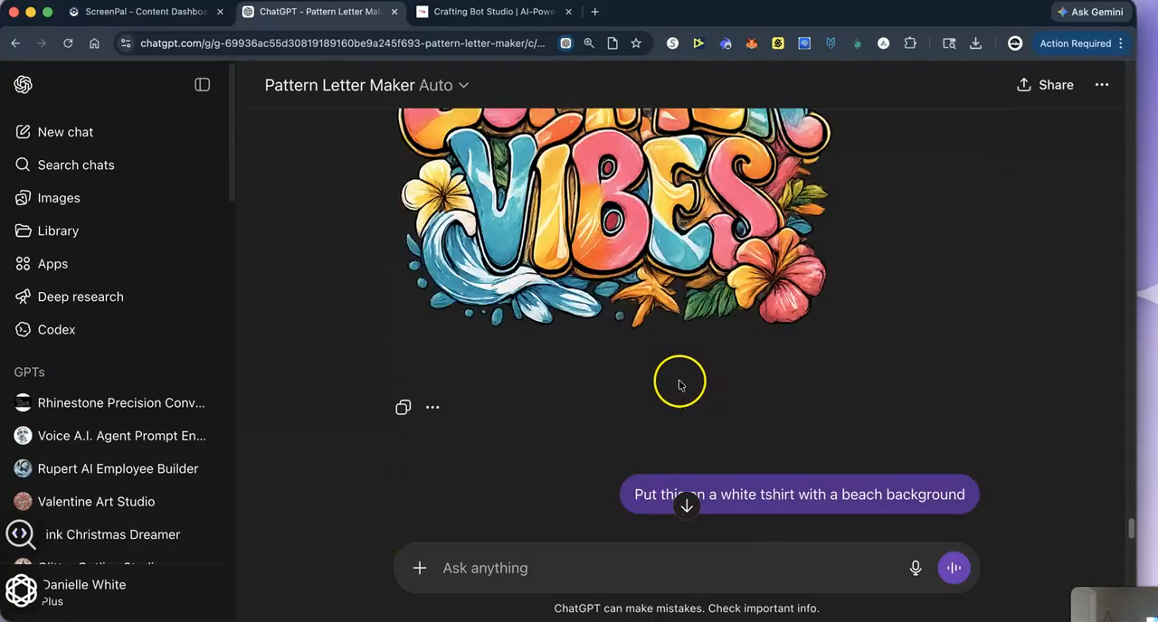
scroll(675, 387, "up", 2)
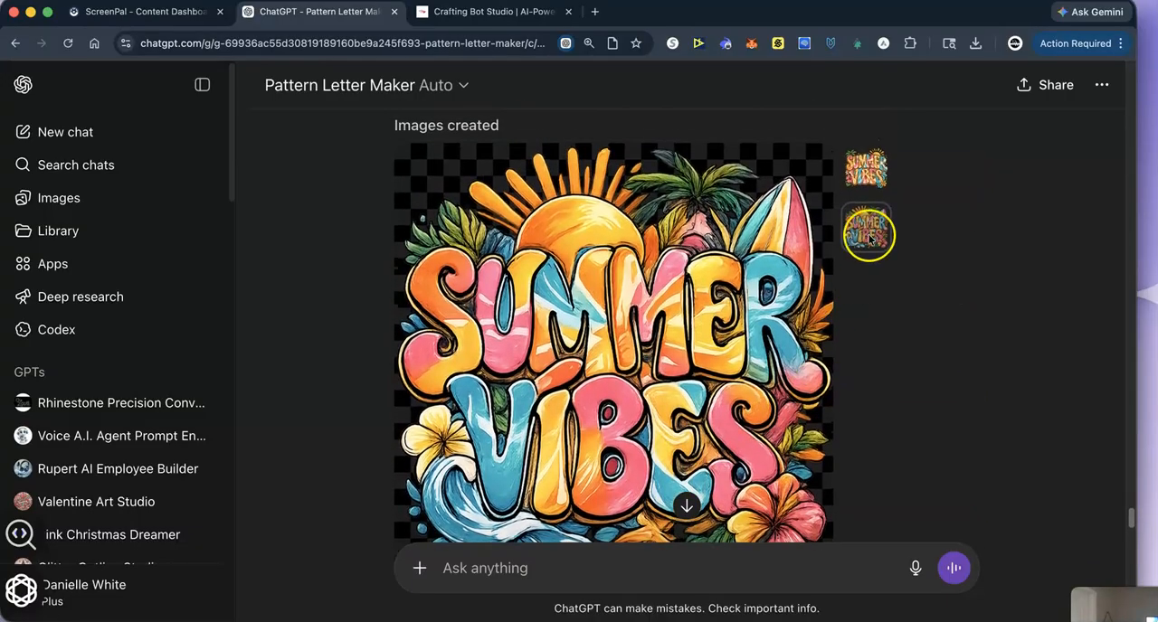
left_click(869, 173)
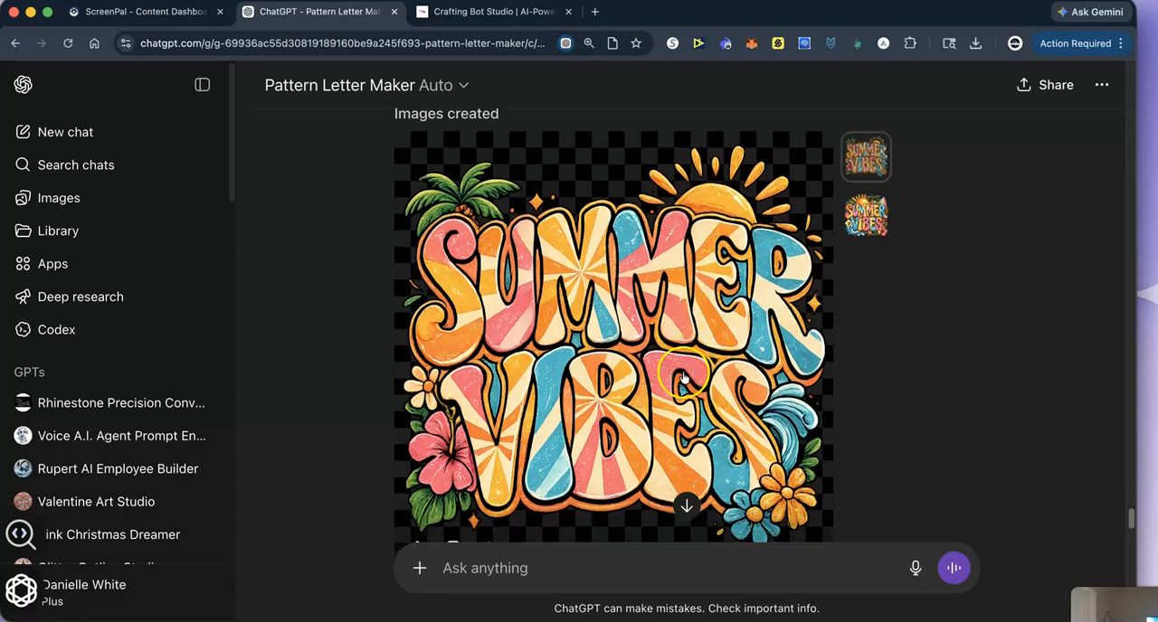
scroll(530, 360, "down", 3)
left_click(488, 297)
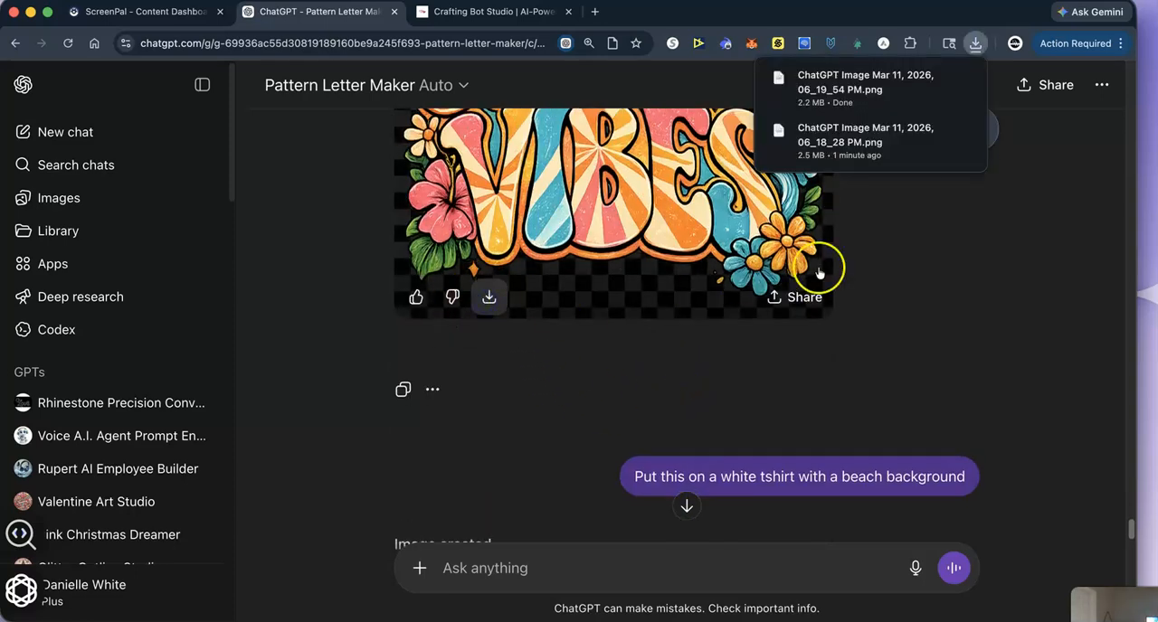
- Switch to the surfboard variant of the Summer Vibes design and download it
scroll(841, 308, "up", 5)
left_click(866, 460)
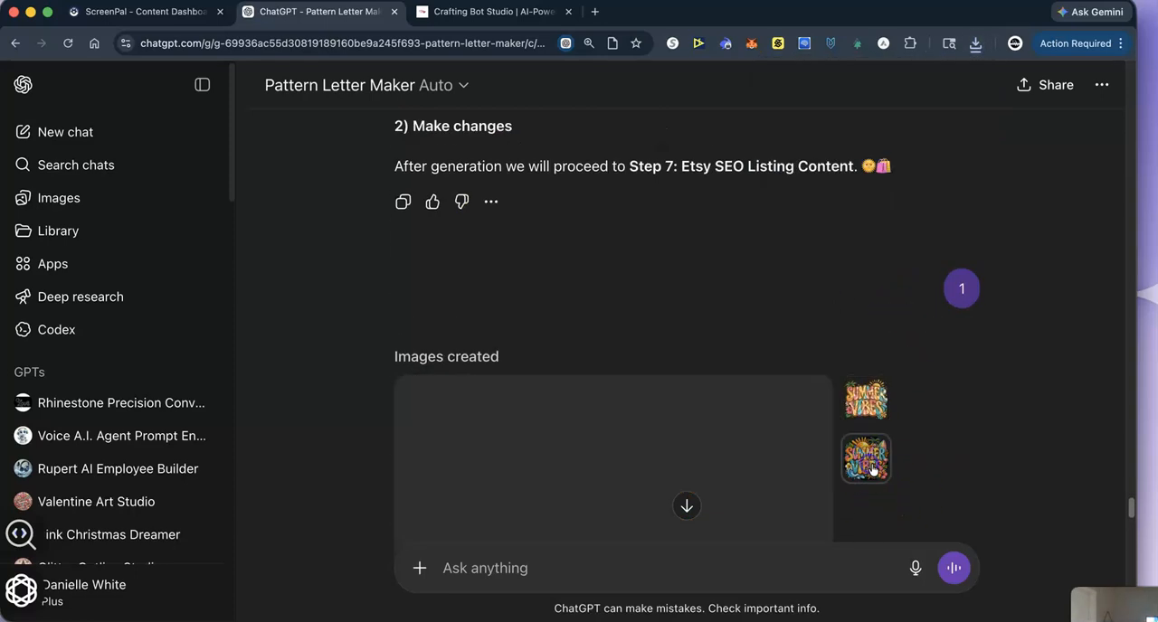
scroll(948, 462, "down", 5)
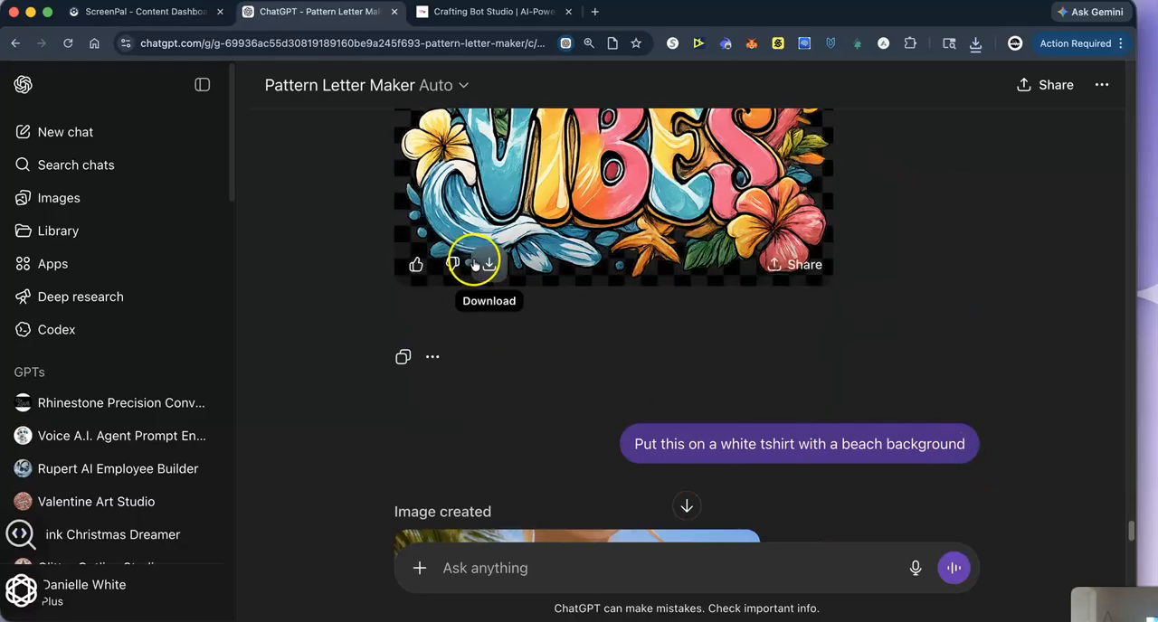
left_click(487, 264)
- Download both beach T-shirt mockups, first the retro one and after it the surfboard one
scroll(561, 400, "down", 10)
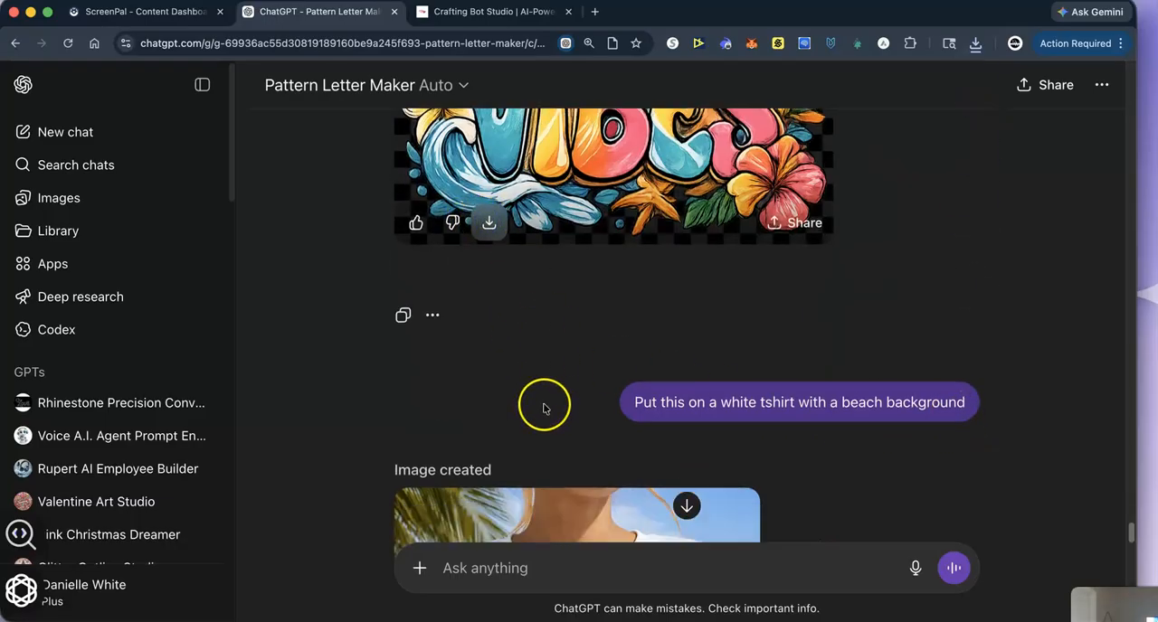
left_click(486, 399)
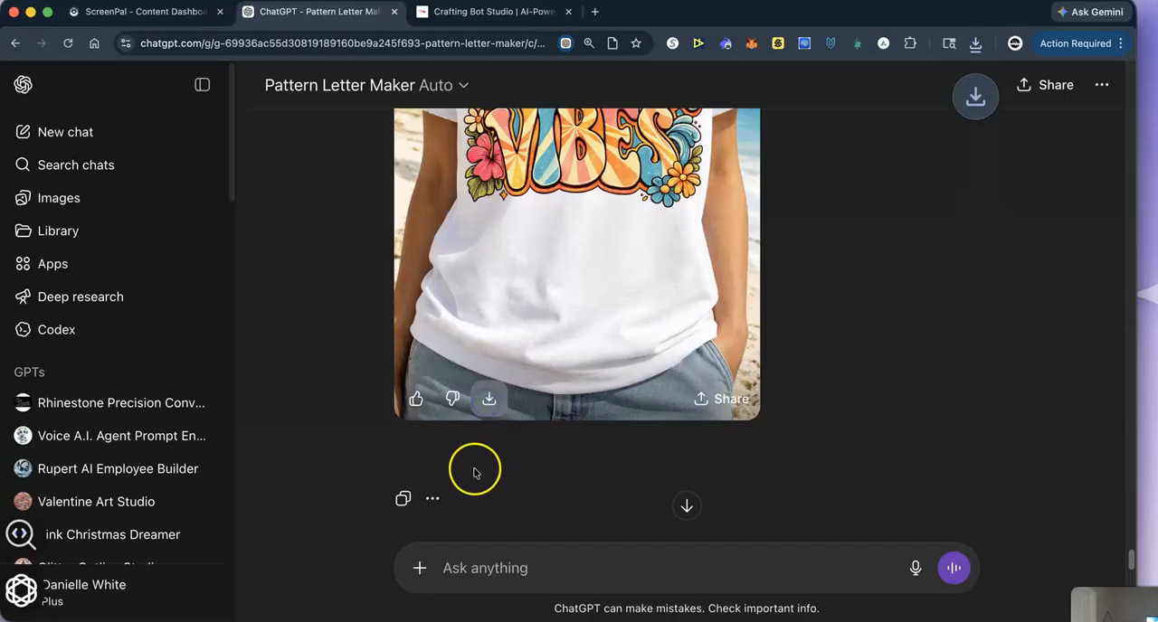
scroll(463, 453, "up", 5)
scroll(463, 452, "down", 5)
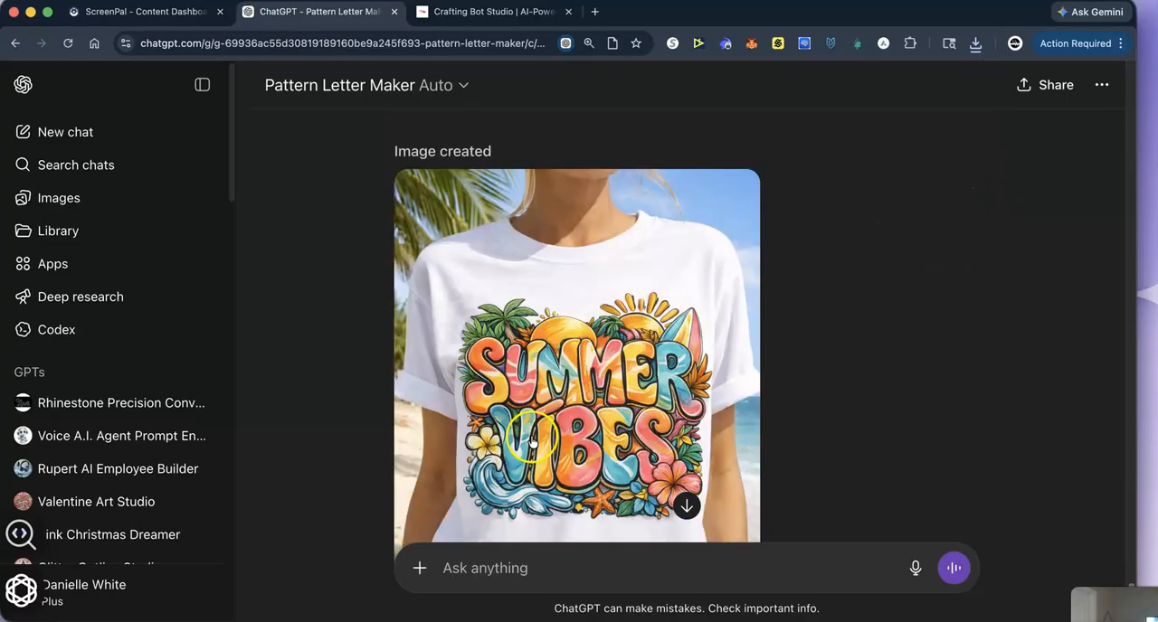
scroll(534, 446, "down", 4)
left_click(490, 416)
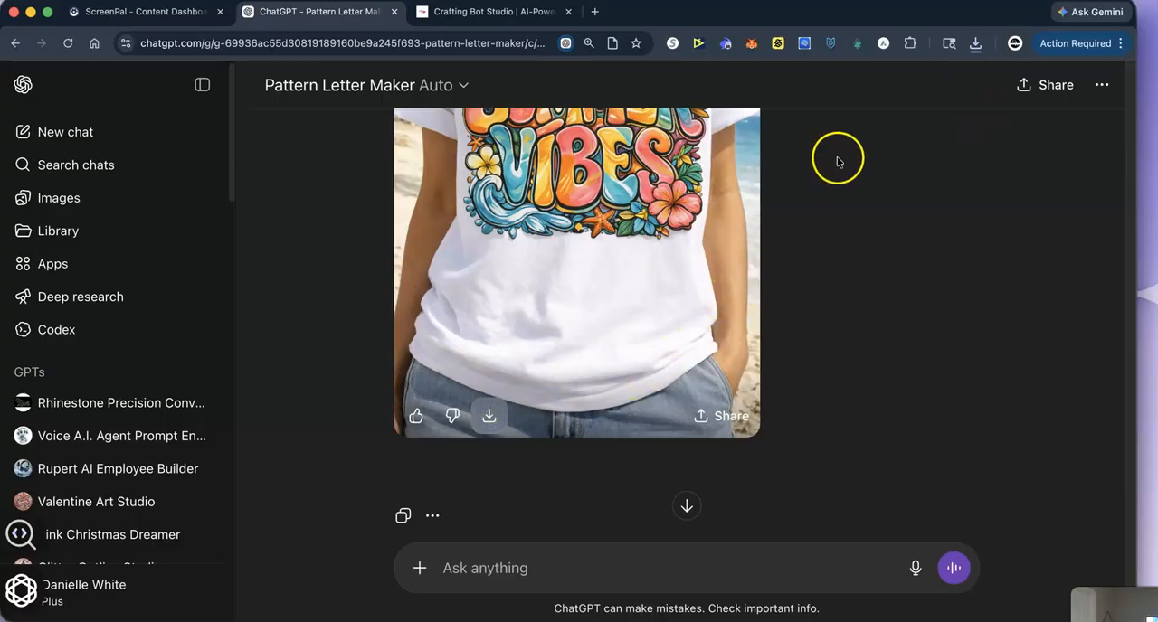
- Go to Canva in a new browser tab and open the recent Mockups design
left_click(595, 11)
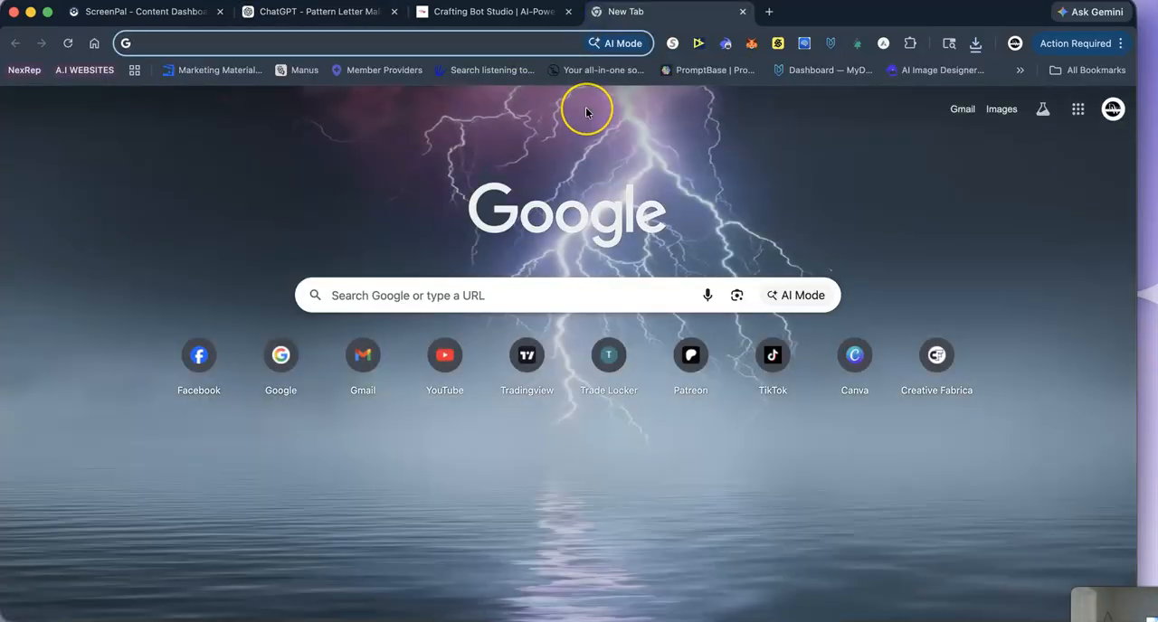
type("canva.co")
key("Return")
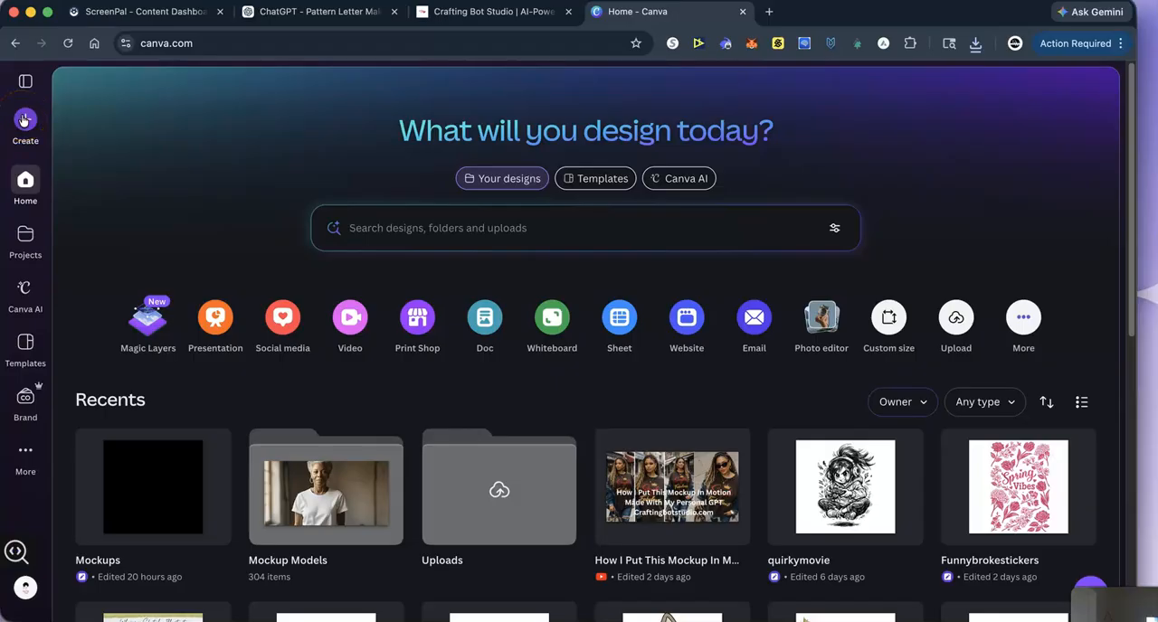
left_click(178, 476)
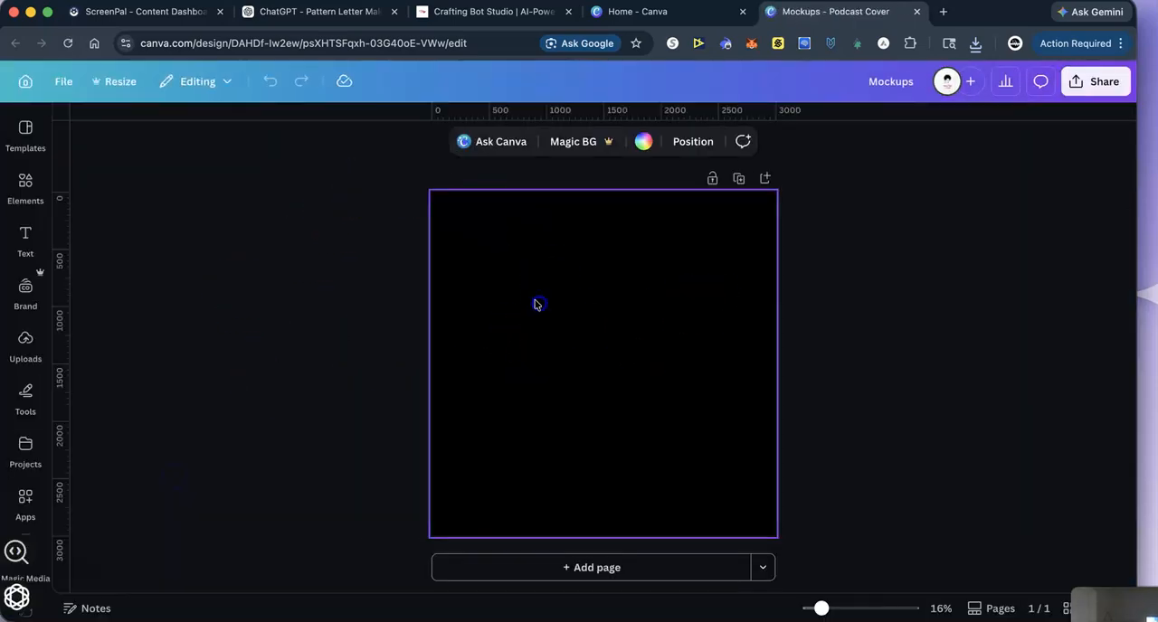
- Set the page background to solid white
left_click(643, 141)
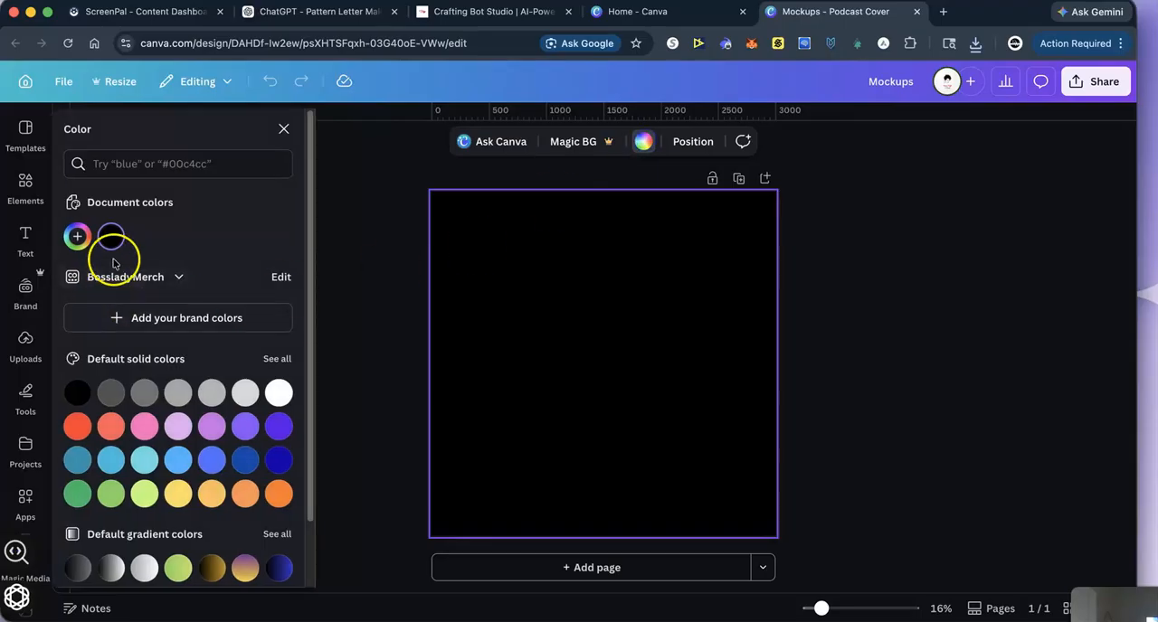
left_click(279, 392)
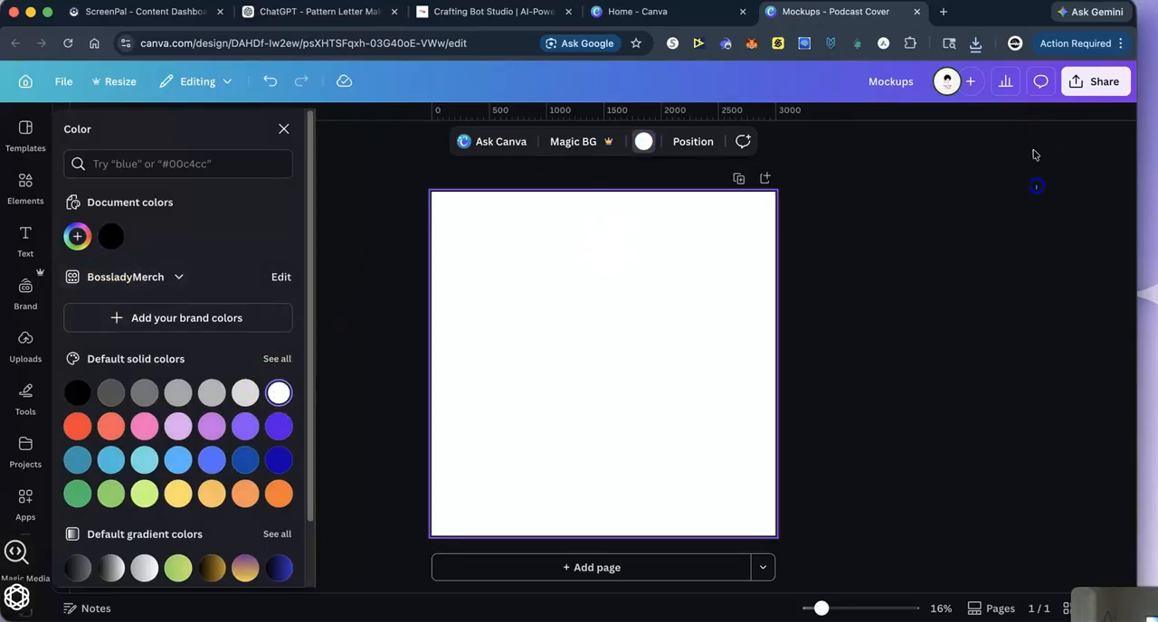
left_click(1034, 186)
- Place the two downloaded T-shirt mockups in the design, one on page 1 and one on a new page 2
left_click(976, 43)
left_click_drag(758, 181, 608, 349)
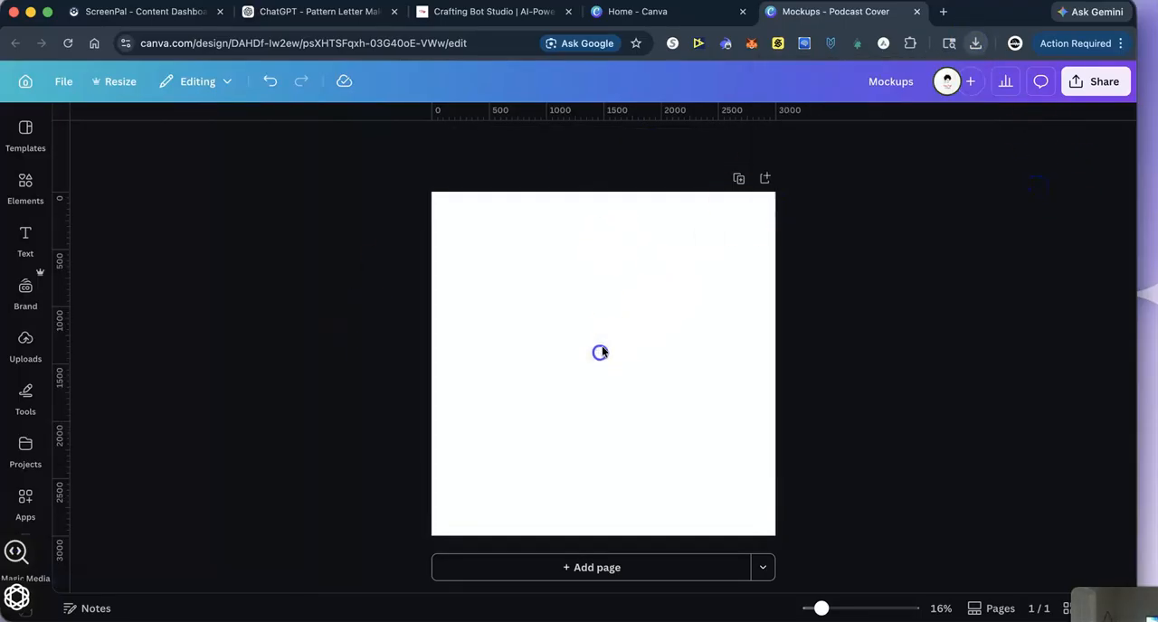
left_click(602, 568)
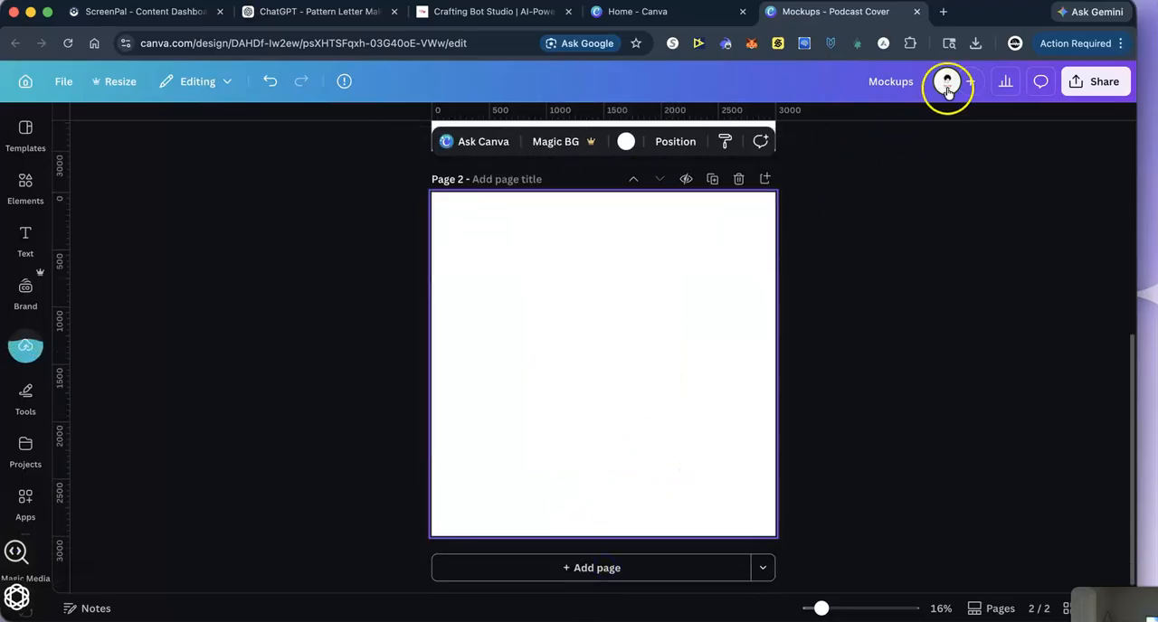
left_click(976, 44)
left_click_drag(905, 160, 601, 357)
- Add a third page and place the downloaded surfboard Summer Vibes design on it
left_click(602, 568)
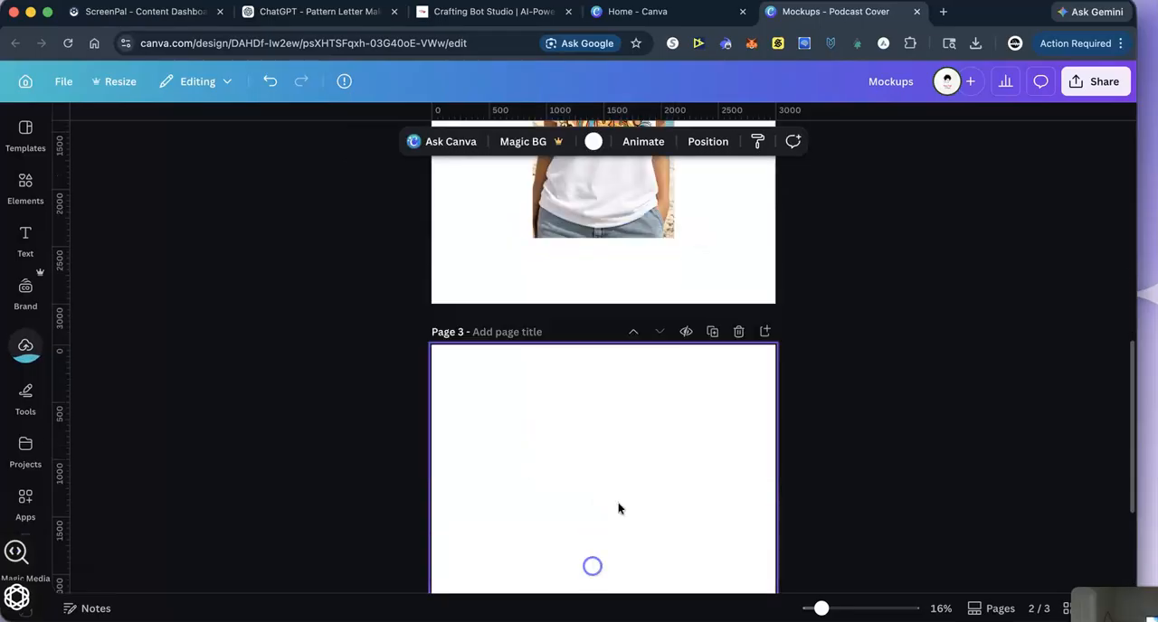
left_click(974, 44)
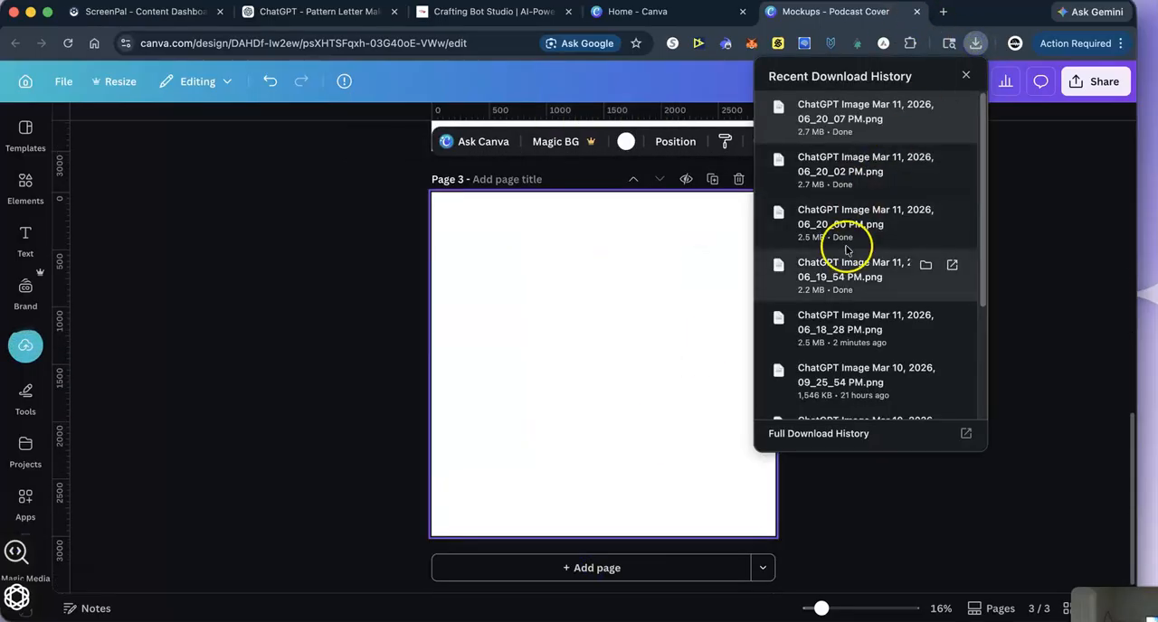
left_click_drag(572, 390, 574, 391)
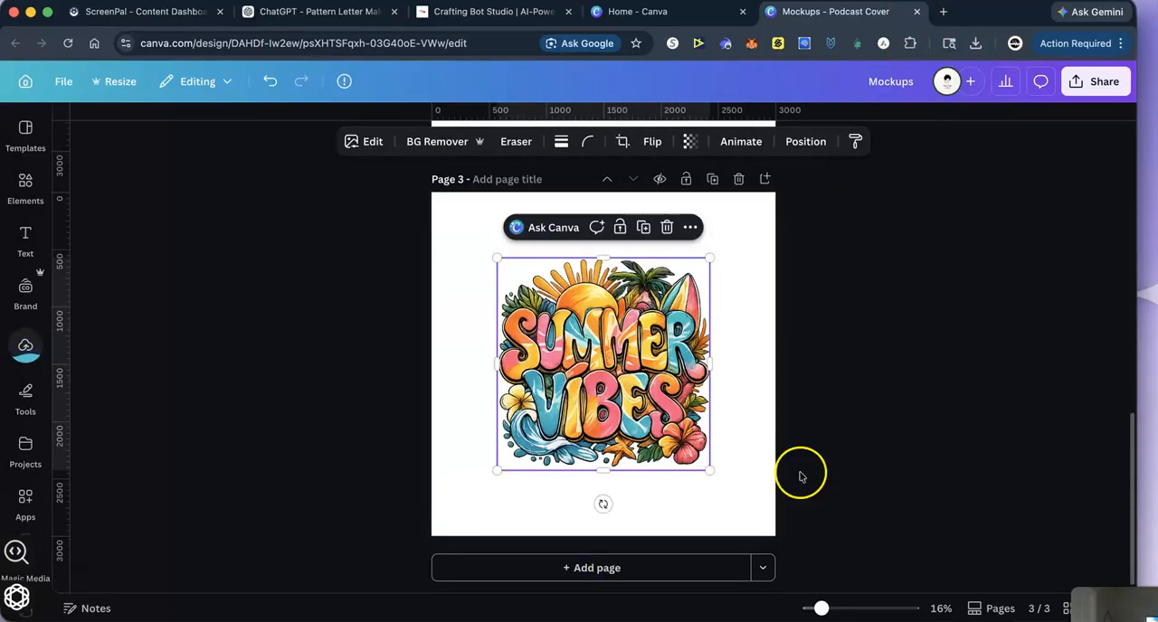
- Add a fourth page and place the downloaded striped retro Summer Vibes design on it
left_click(608, 568)
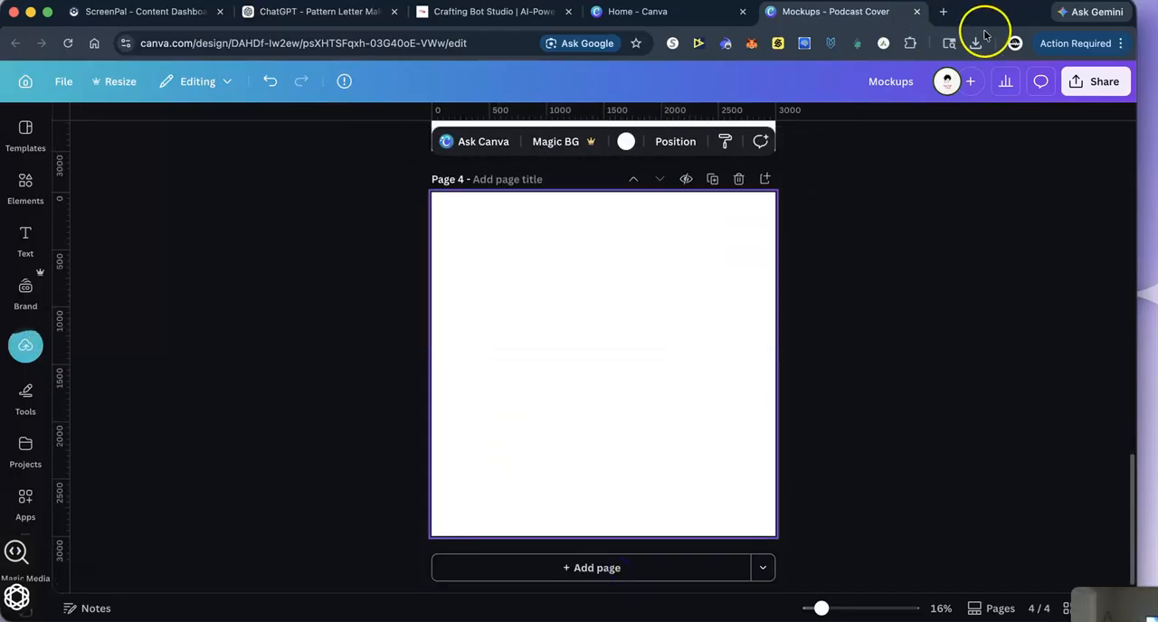
left_click(974, 44)
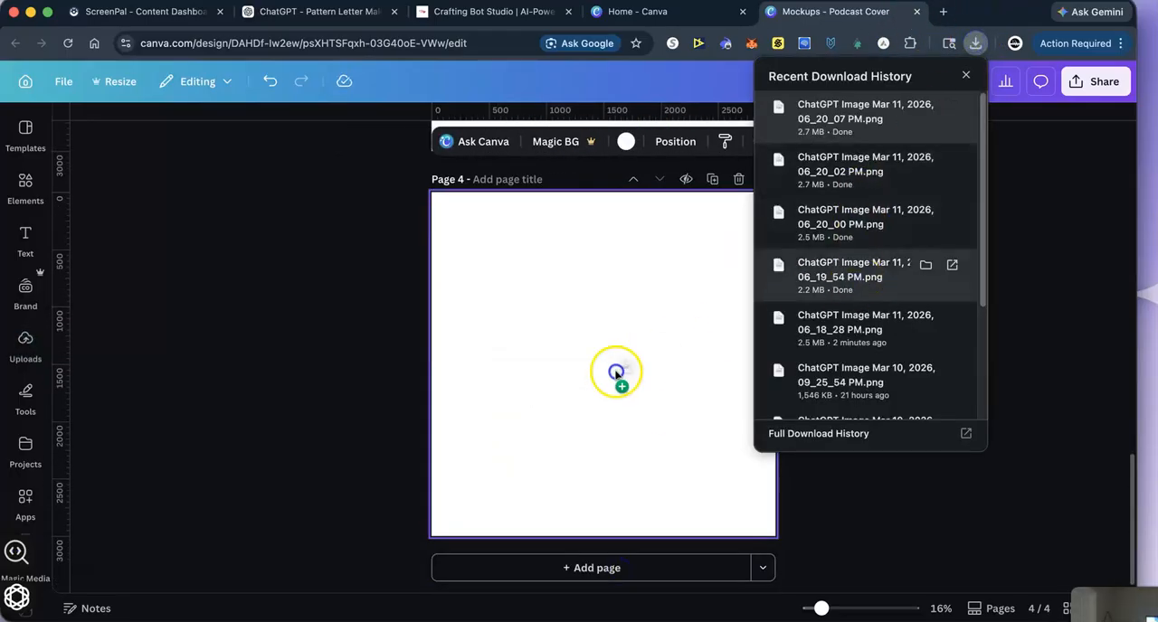
left_click_drag(615, 372, 615, 372)
- Enlarge the retro design to fill page 4 and remove its background with BG Remover
left_click_drag(497, 264, 430, 197)
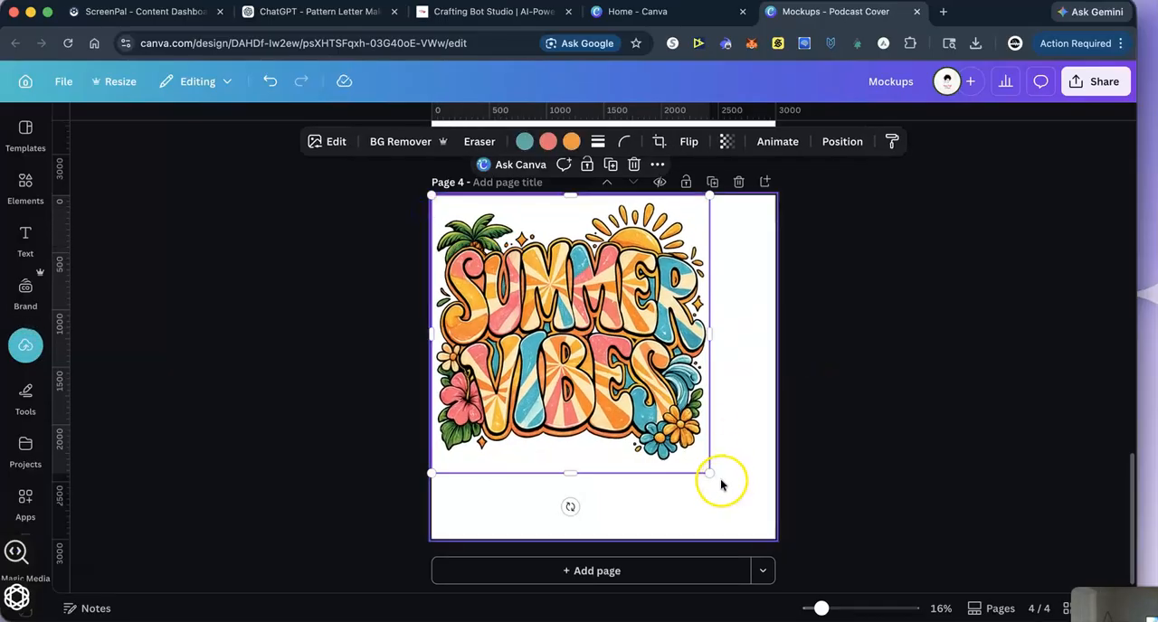
left_click_drag(712, 475, 776, 540)
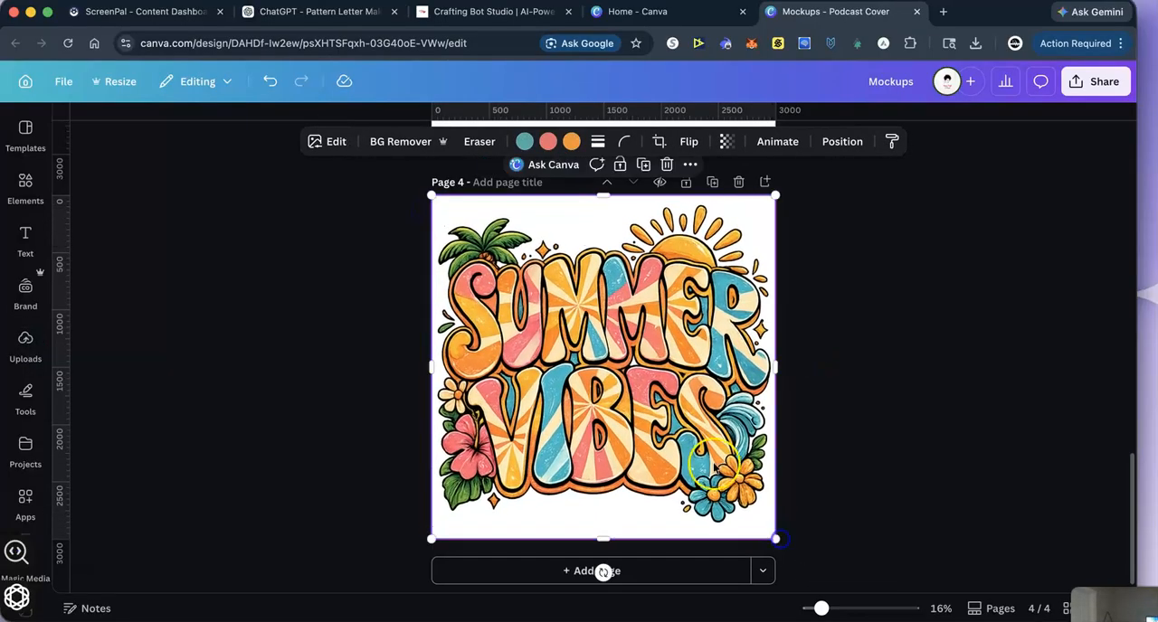
left_click(395, 143)
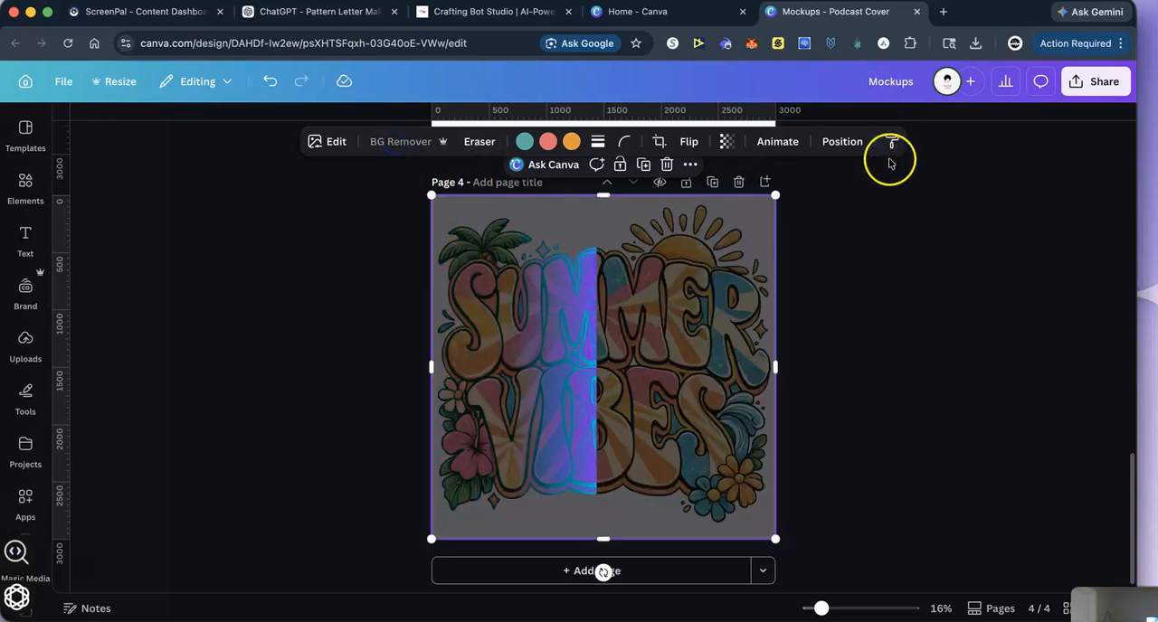
- Enlarge the surfboard Summer Vibes design to fill page 3 and remove its background with BG Remover
scroll(870, 230, "up", 5)
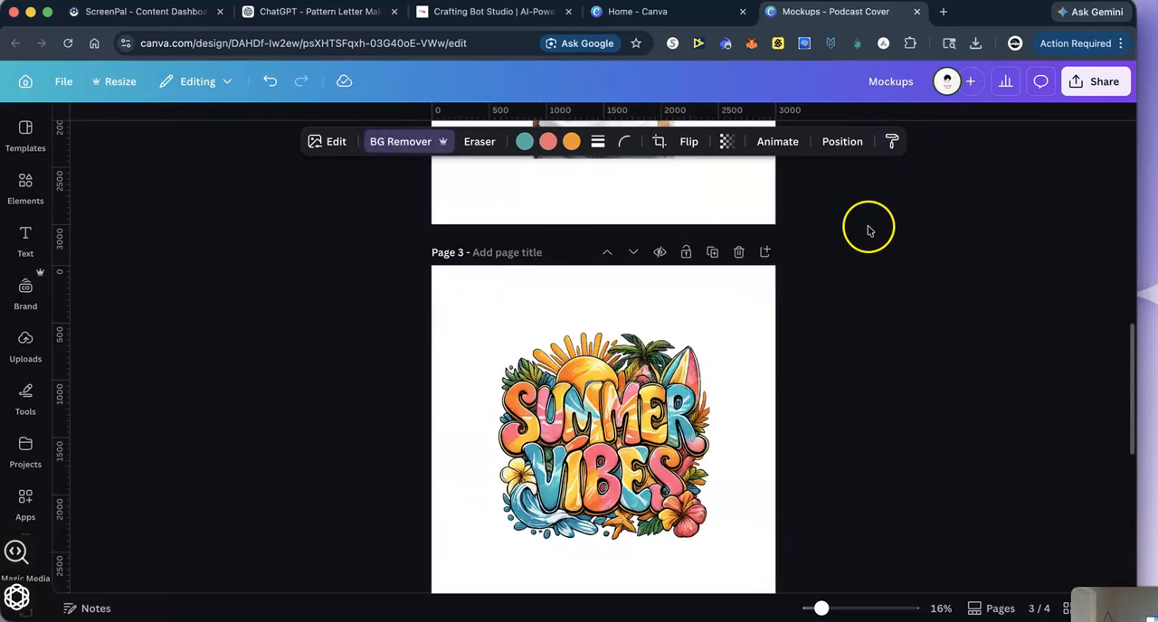
left_click(589, 441)
left_click_drag(503, 329, 432, 266)
scroll(1025, 357, "down", 2)
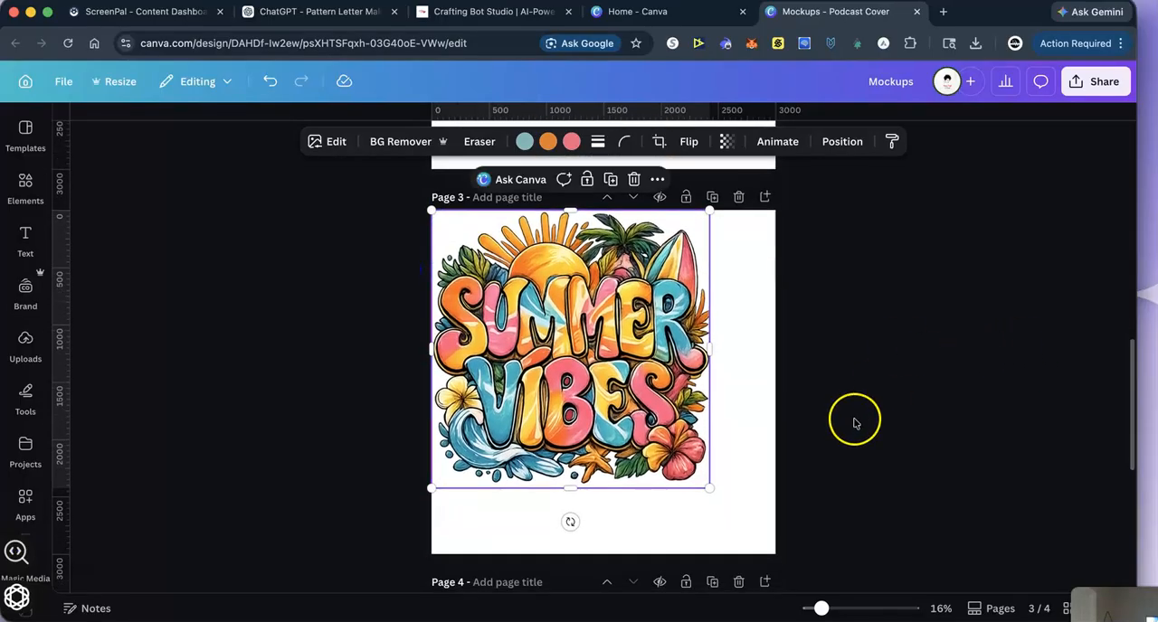
left_click_drag(711, 490, 784, 541)
left_click(838, 399)
left_click(747, 398)
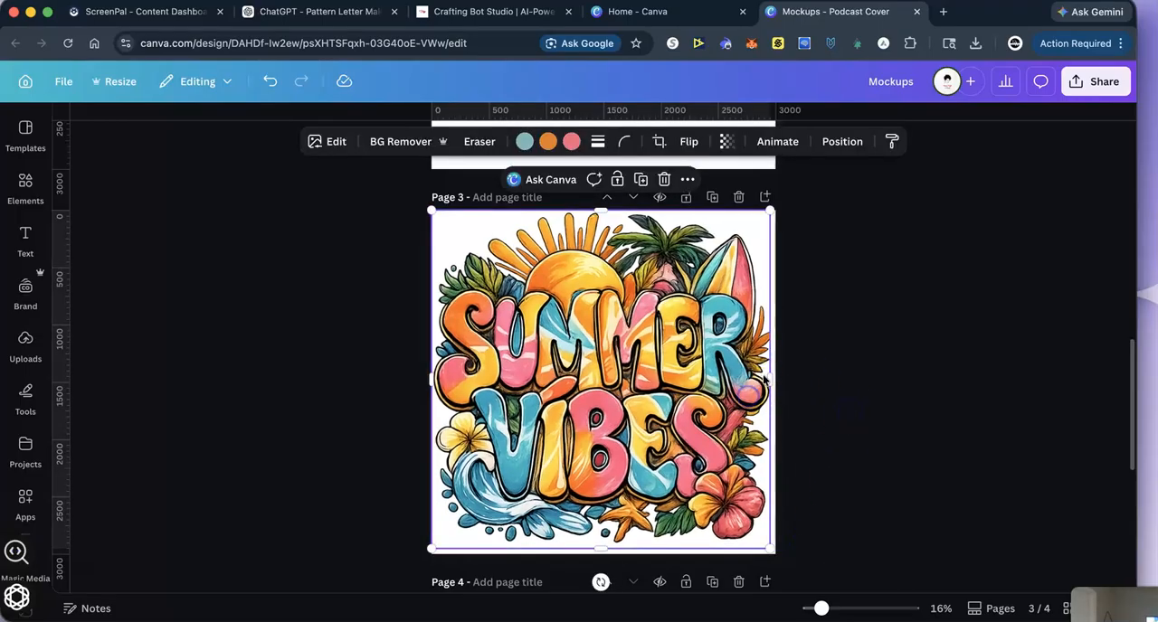
mouse_move(767, 378)
left_mouse_down()
mouse_move(778, 376)
mouse_move(768, 380)
left_mouse_up()
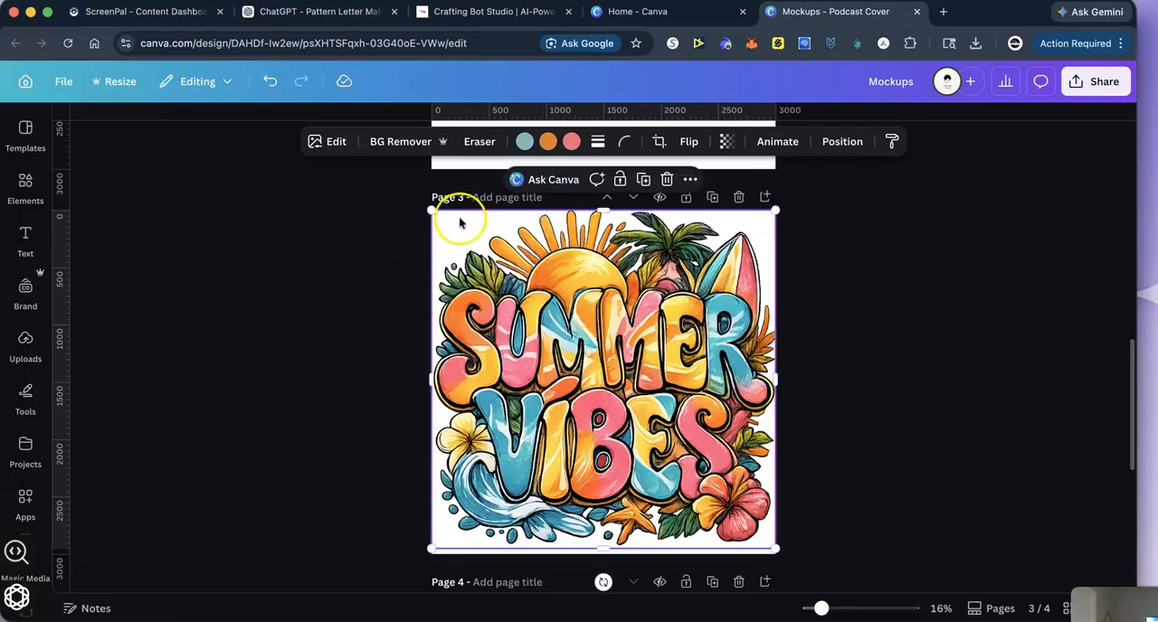
left_click(479, 141)
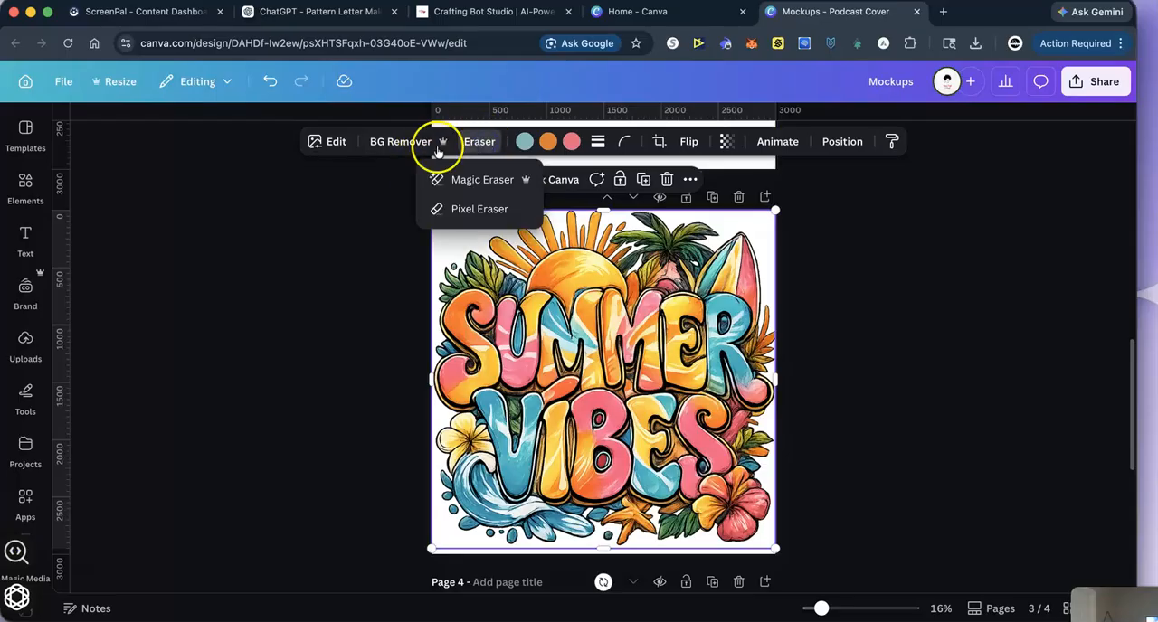
left_click(403, 142)
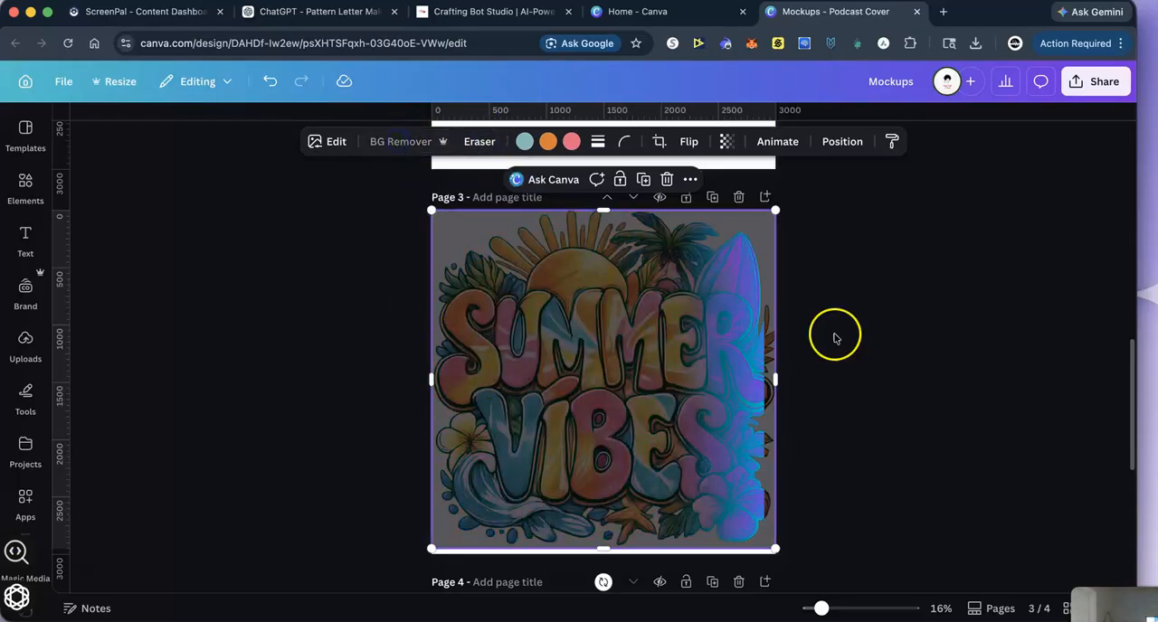
- Enlarge and position the retro T-shirt mockup so it fills page 2 with the printed design in view
scroll(874, 337, "up", 5)
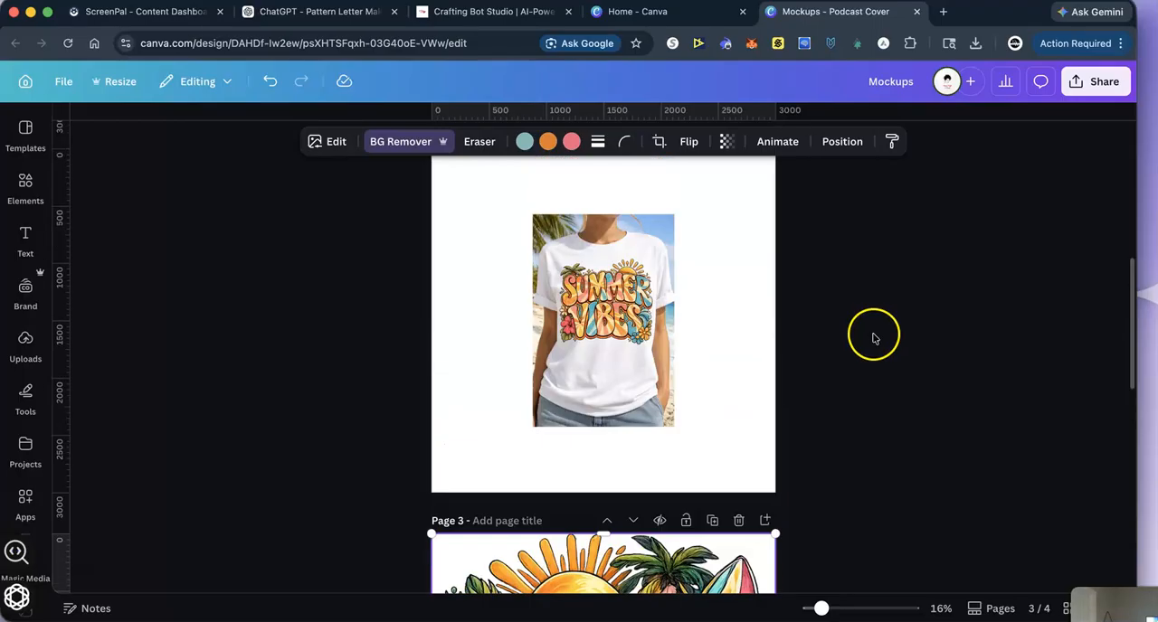
scroll(874, 337, "up", 2)
left_click(538, 285)
left_click_drag(532, 280, 448, 255)
left_click_drag(492, 360, 421, 373)
left_click_drag(544, 349, 644, 409)
left_click_drag(523, 288, 398, 249)
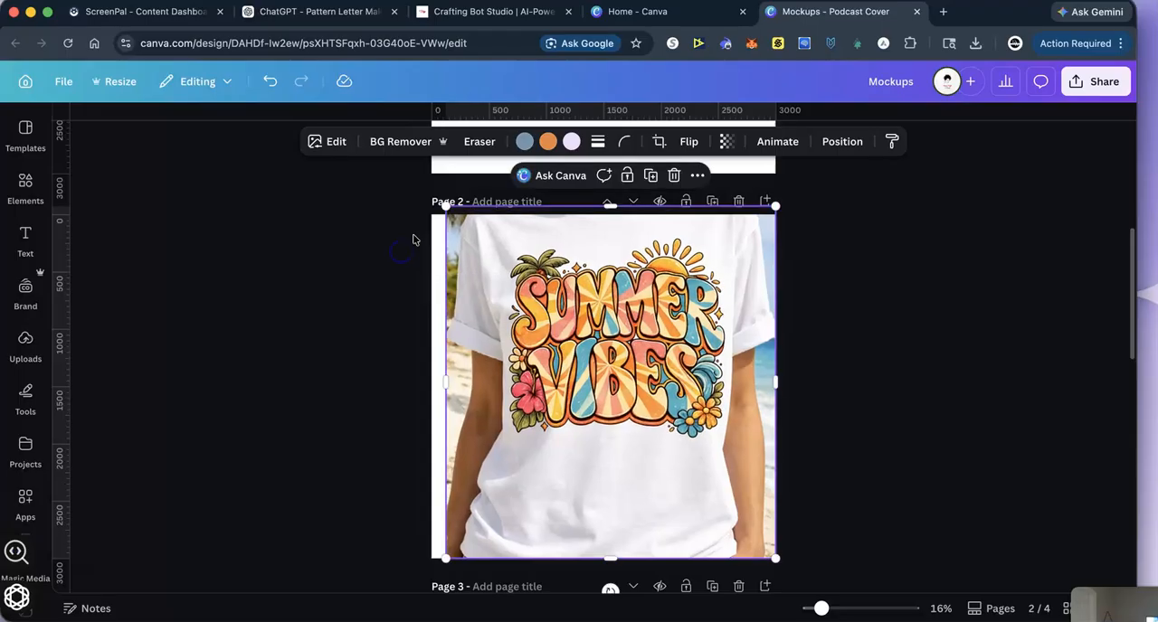
left_click_drag(447, 207, 411, 213)
left_click_drag(525, 308, 524, 313)
left_click(832, 273)
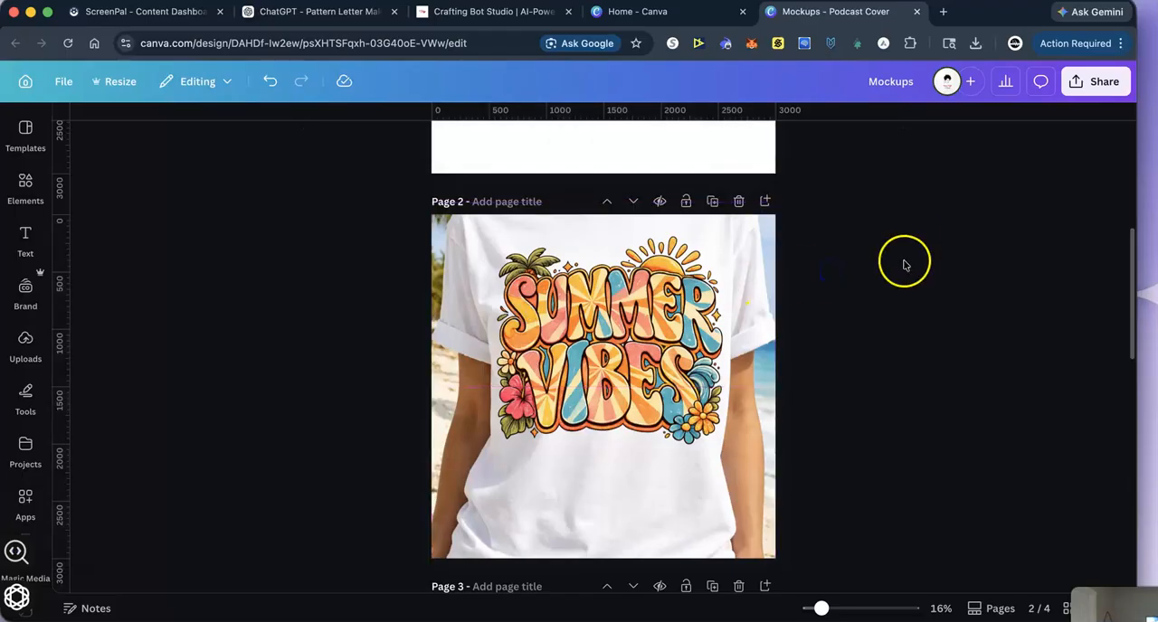
- Enlarge the surfboard-design T-shirt mockup on page 1 until it covers the whole page
scroll(904, 264, "up", 4)
left_click(534, 263)
left_click_drag(534, 261, 377, 222)
left_click_drag(674, 469, 927, 555)
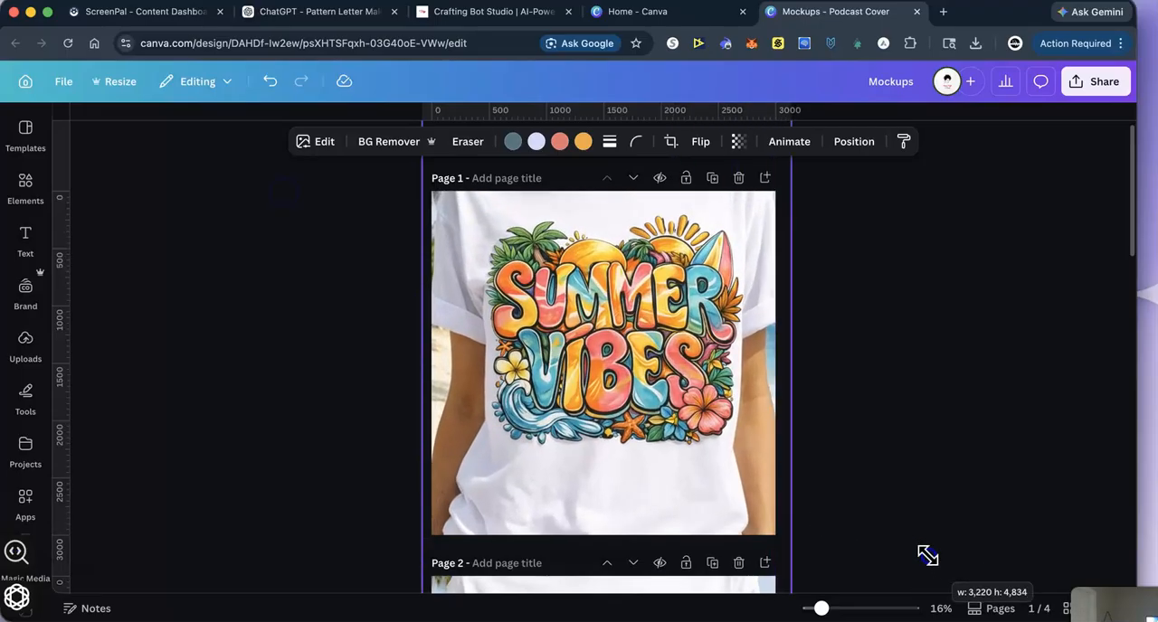
left_click(873, 462)
- Reorder the pages so the surfboard design is page 1 and the retro design is page 2, ahead of the mockups
scroll(876, 434, "down", 10)
scroll(876, 433, "up", 4)
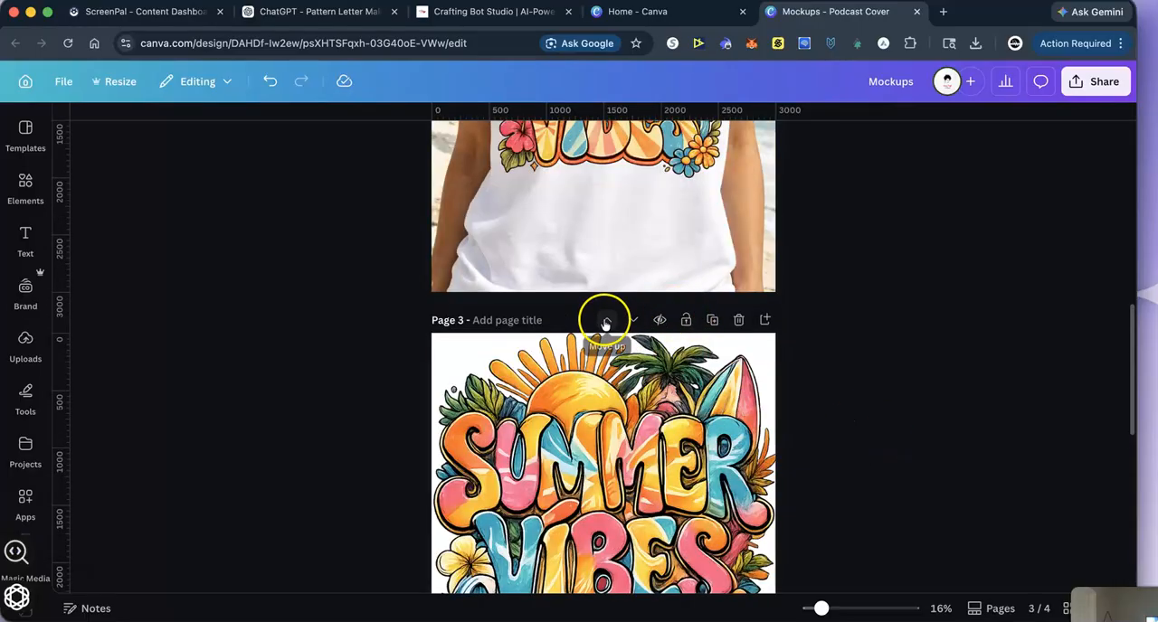
left_click(606, 322)
left_click(608, 323)
scroll(842, 409, "down", 10)
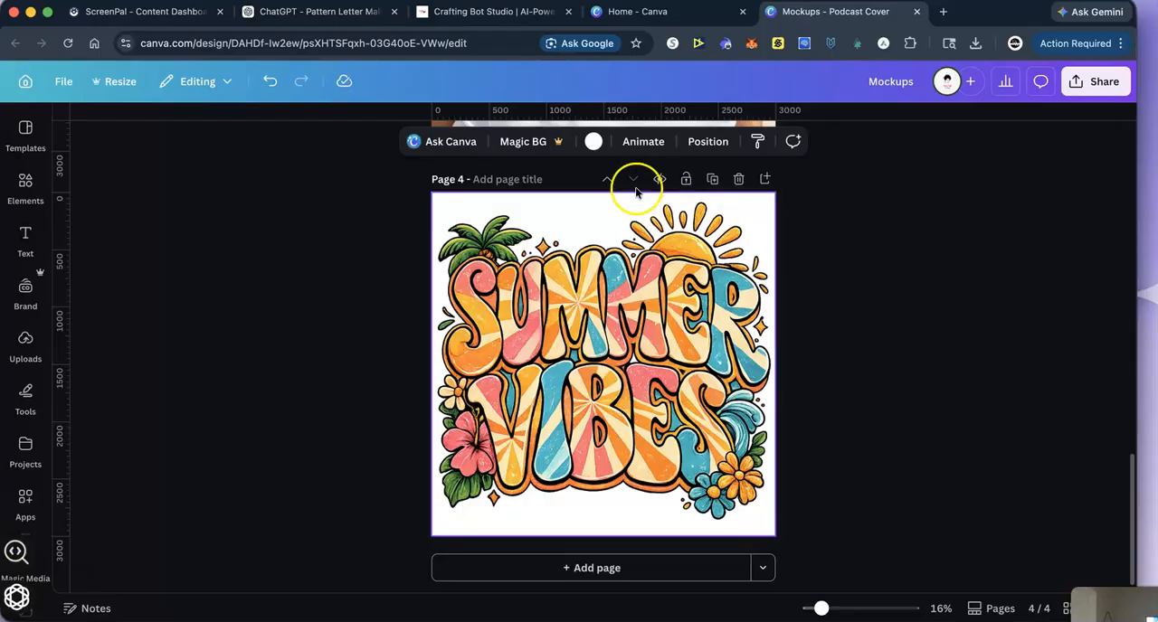
left_click(606, 179)
left_click(606, 179)
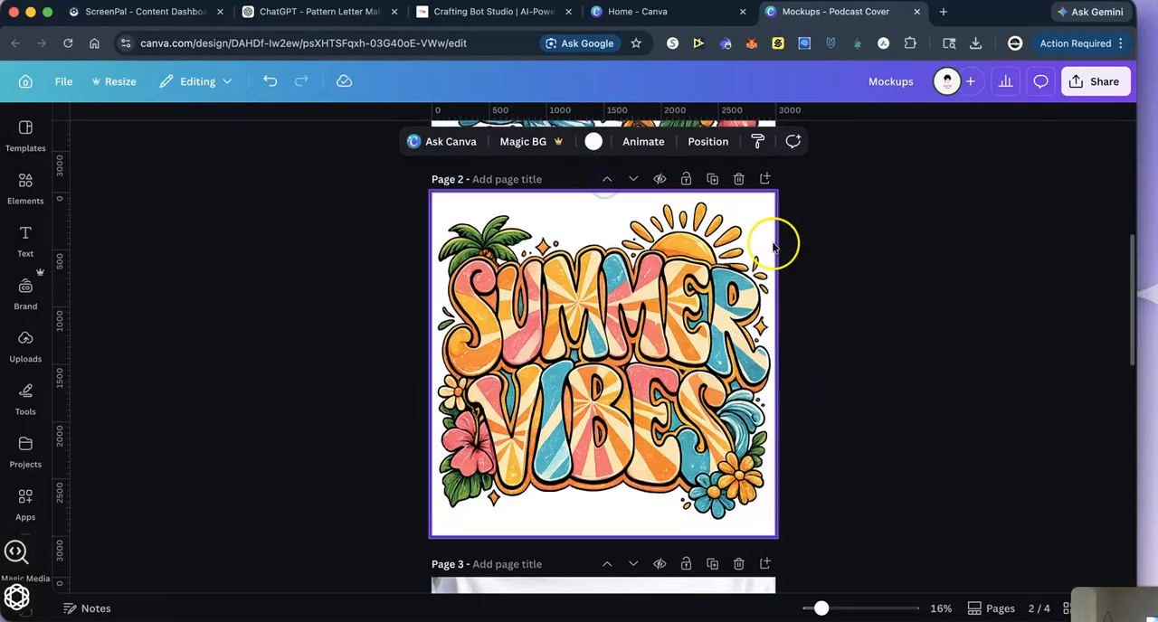
scroll(849, 312, "up", 4)
scroll(843, 388, "down", 4)
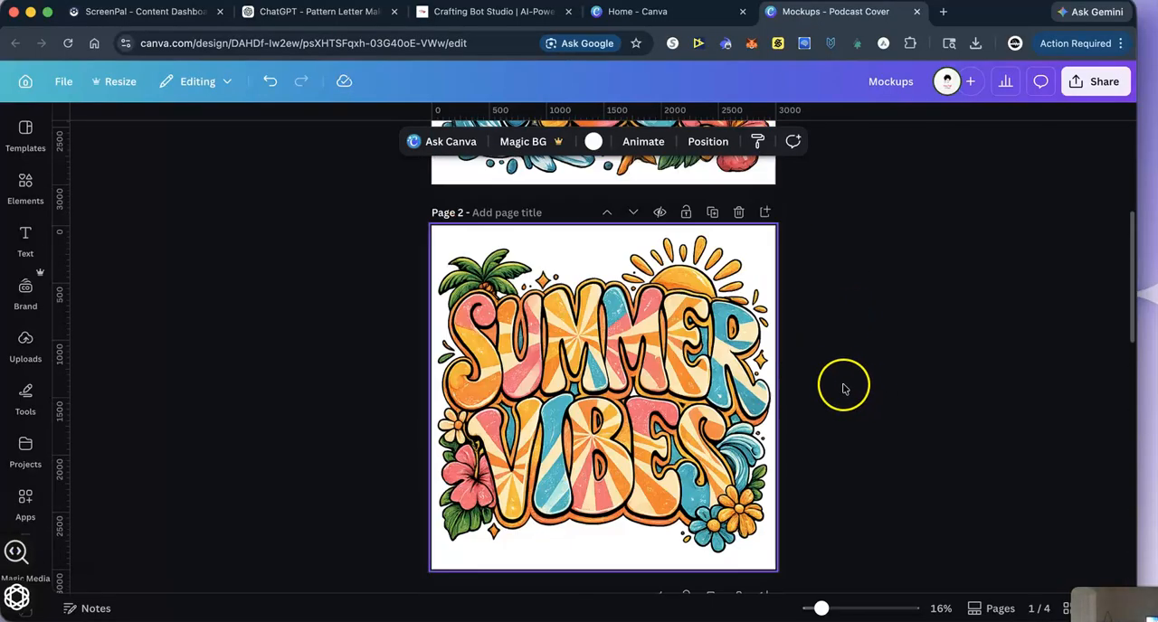
- Add a fifth page and fill it with the Mockup Models photo of the woman in a white T-shirt in a living room
scroll(844, 388, "down", 8)
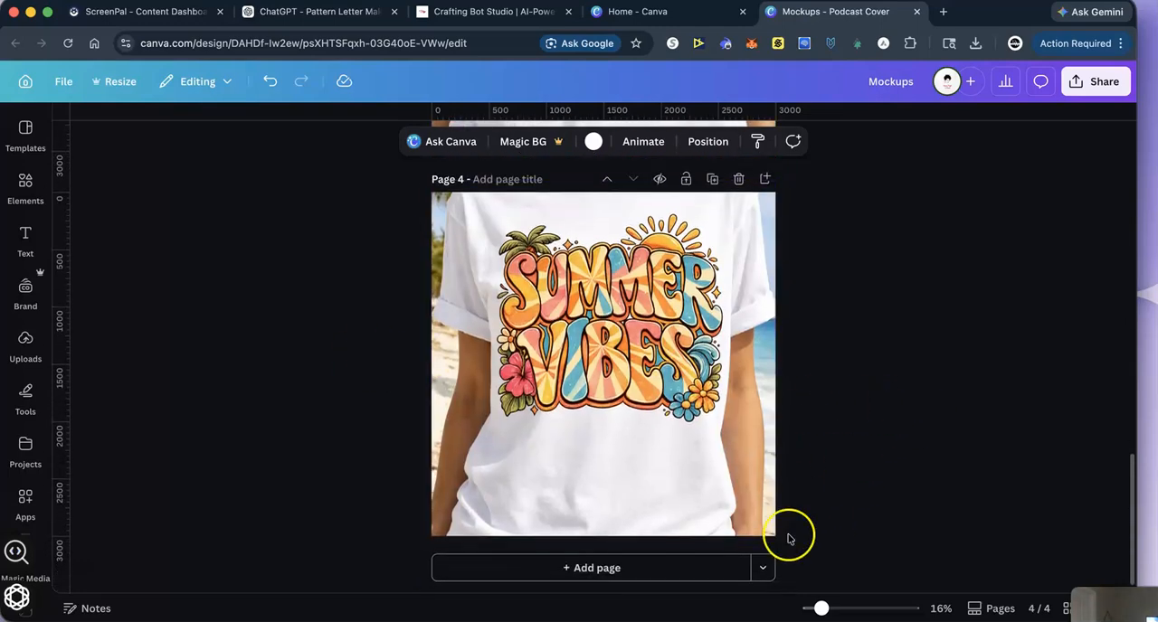
left_click(597, 568)
left_click(40, 608)
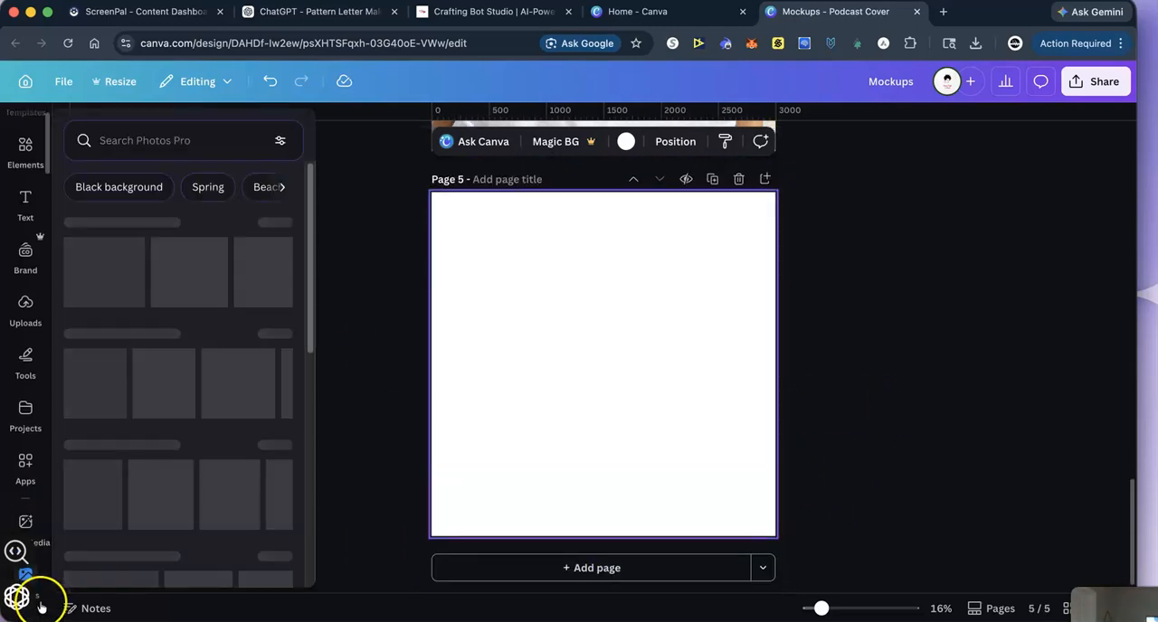
left_click(38, 601)
left_click(41, 587)
scroll(28, 511, "down", 9)
scroll(33, 510, "down", 10)
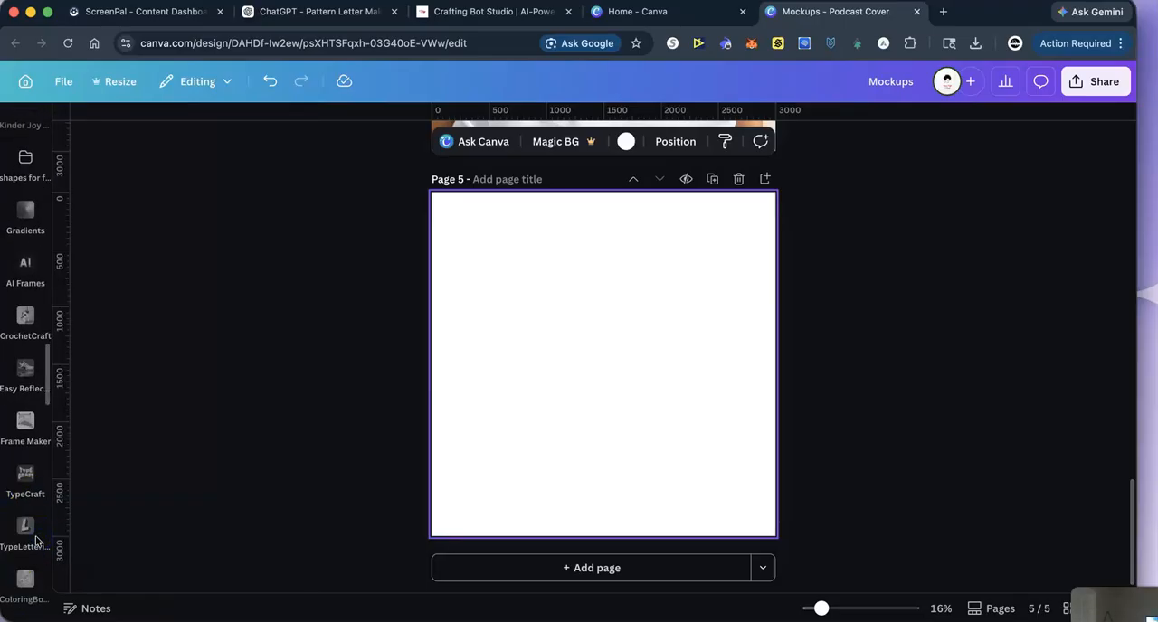
scroll(37, 541, "down", 10)
left_click(24, 593)
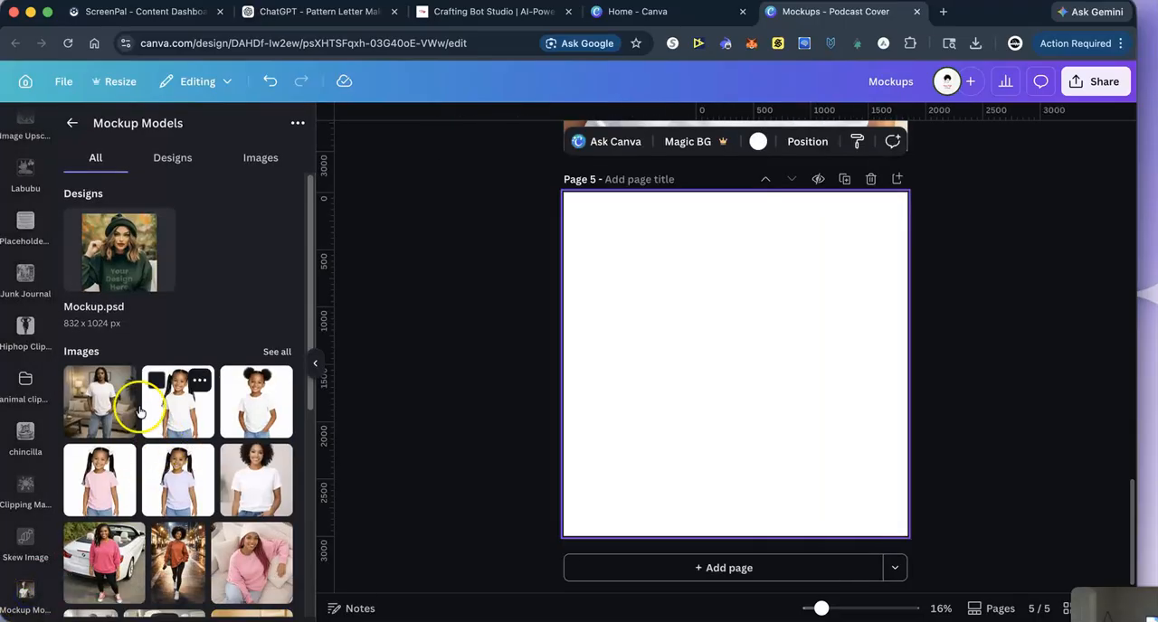
left_click(102, 400)
left_click_drag(750, 320, 690, 263)
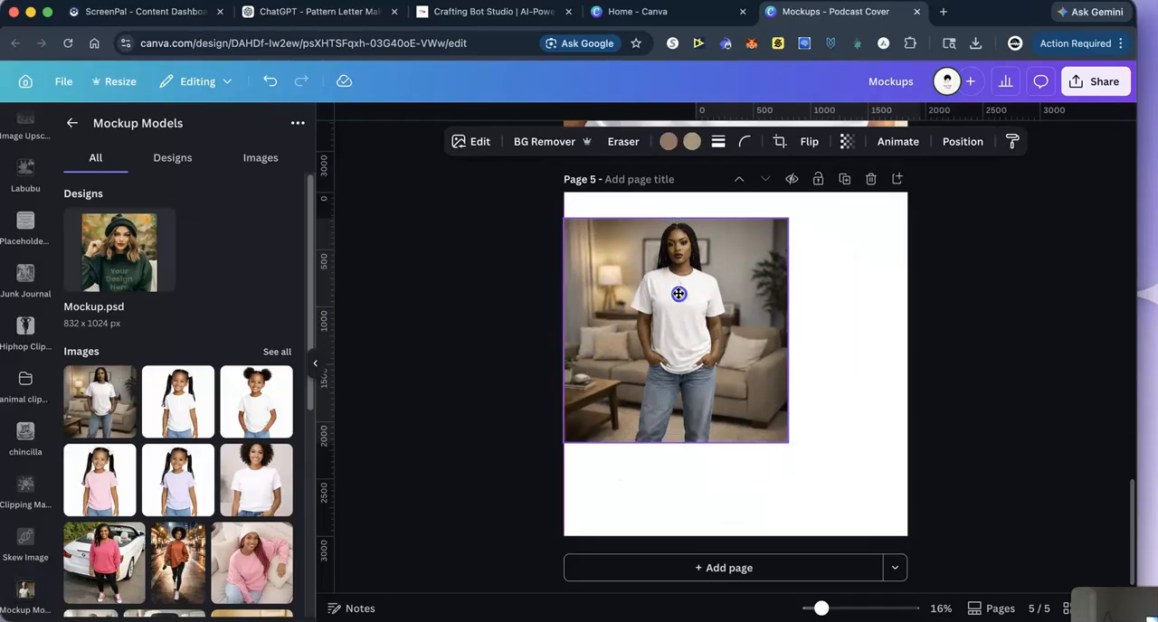
left_click_drag(788, 418, 937, 528)
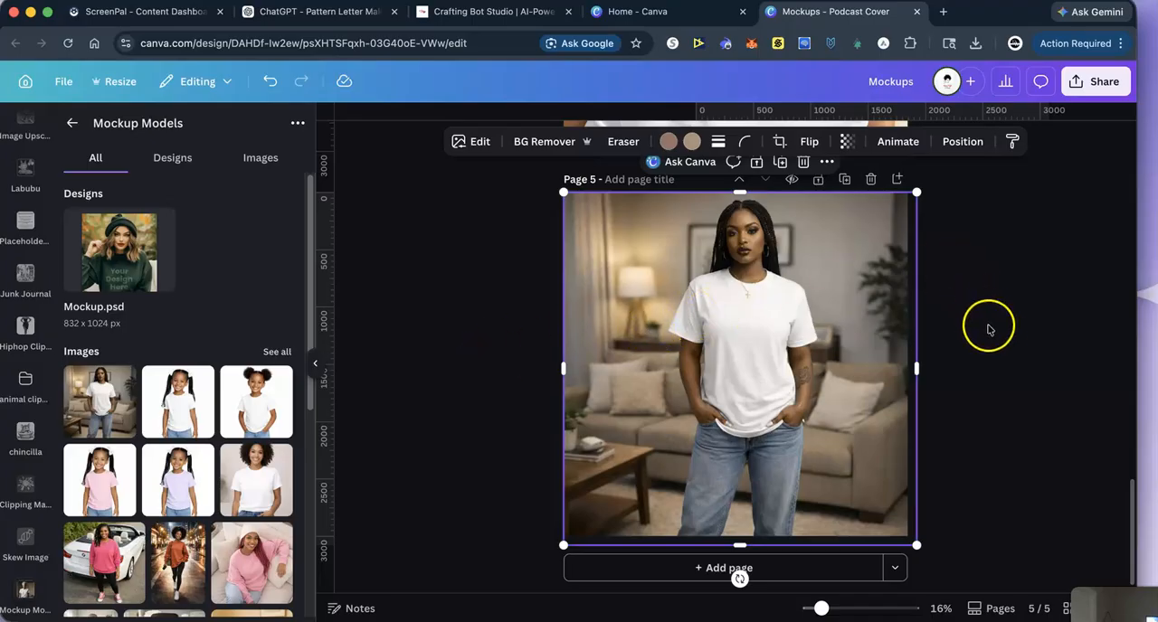
- Copy the surfboard design from page 1 to page 5, shrink it and place it on the chest of the white T-shirt
scroll(988, 330, "up", 10)
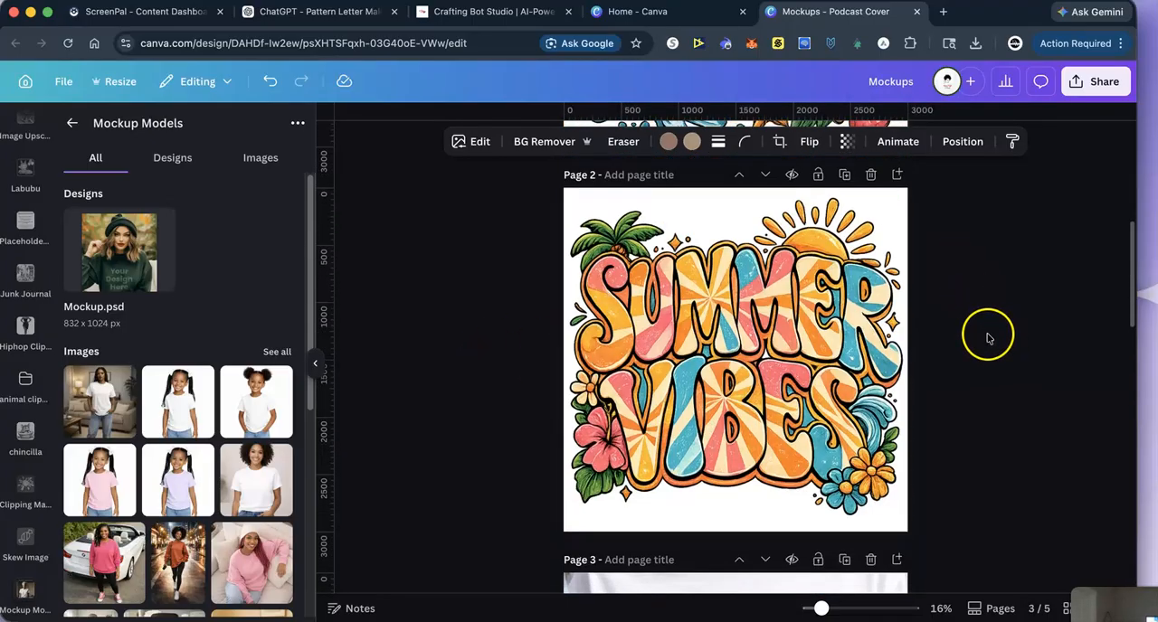
scroll(969, 336, "up", 5)
right_click(697, 307)
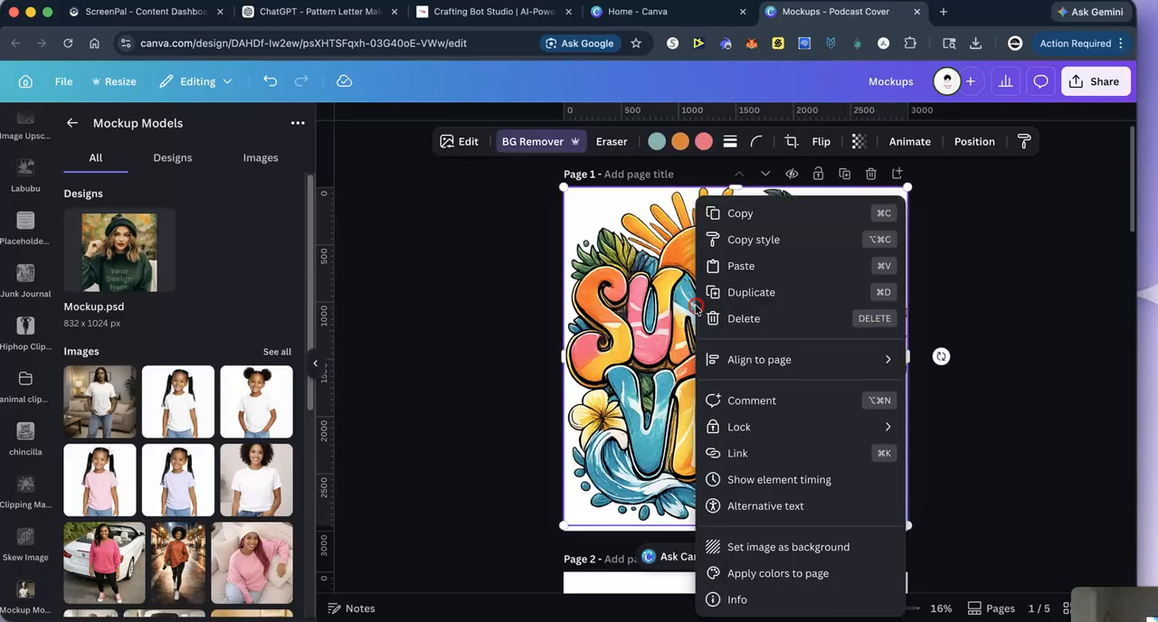
left_click(738, 215)
scroll(1000, 361, "down", 15)
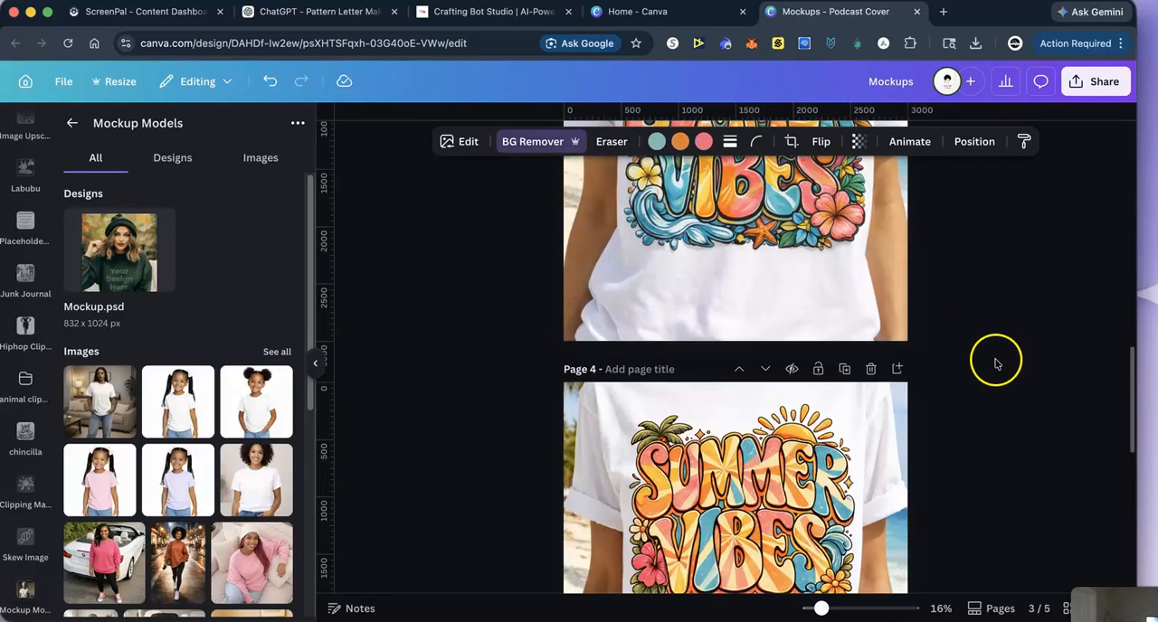
right_click(707, 340)
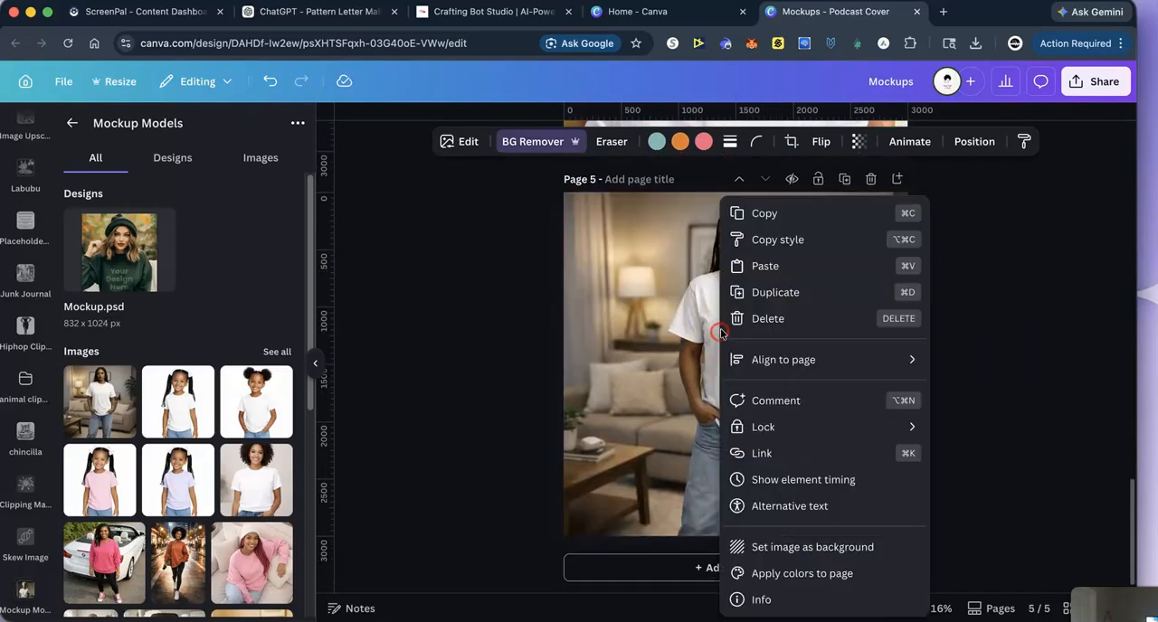
left_click(771, 259)
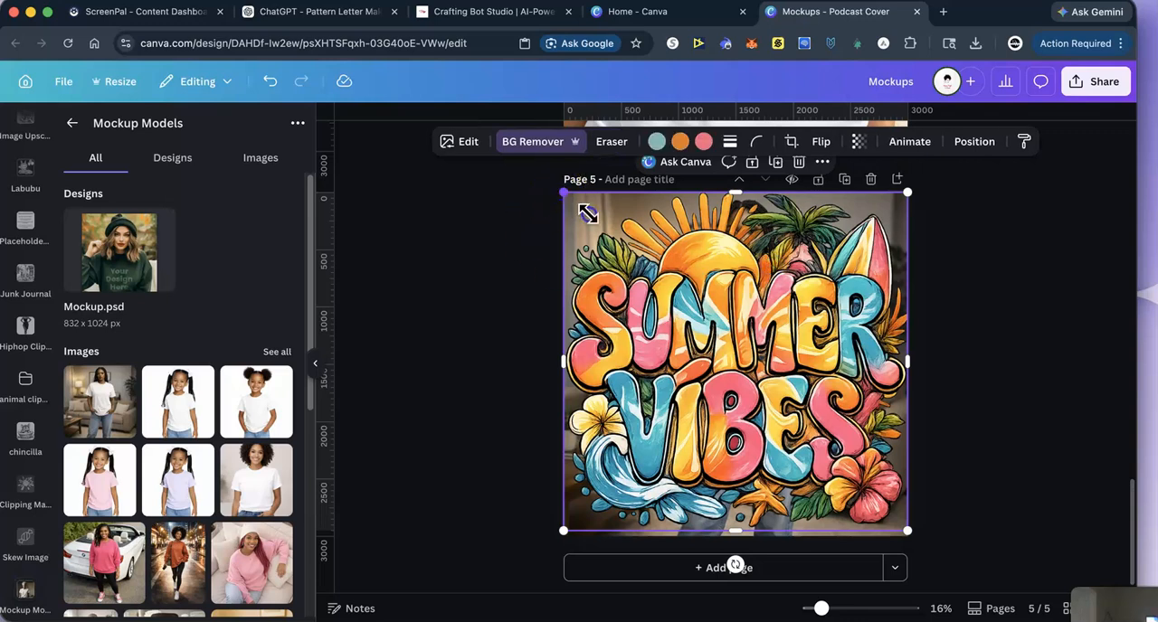
left_click_drag(588, 214, 784, 419)
left_click_drag(886, 516, 748, 356)
left_click(918, 354)
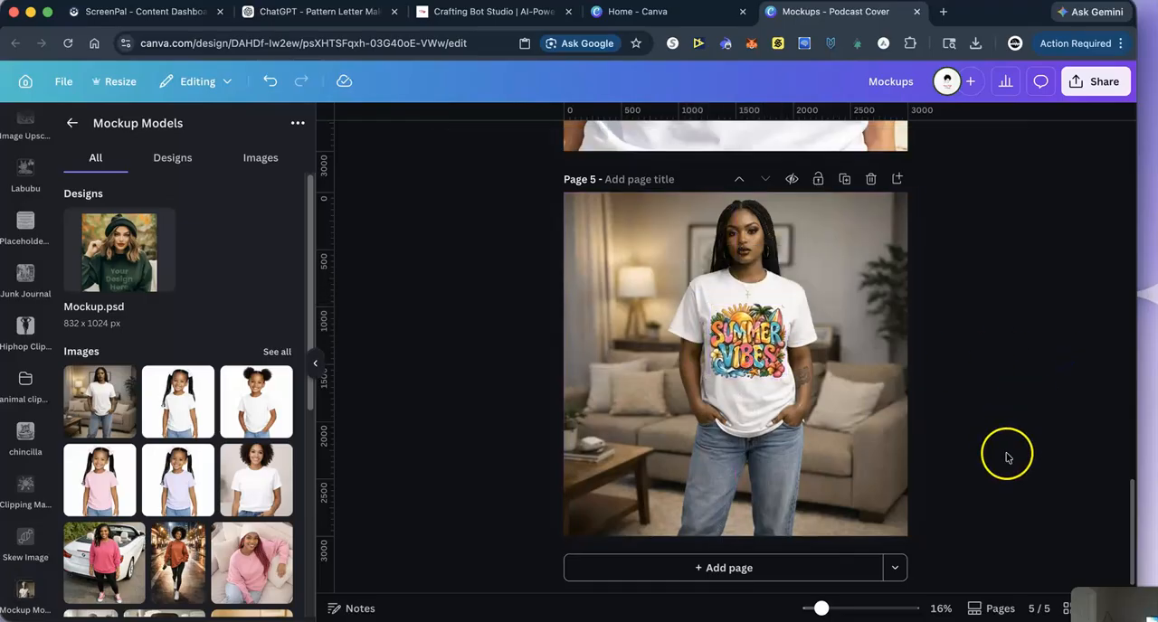
- Add a sixth page and fill it with the Mockup Models photo of the woman in a pink sweatshirt beside a white car
left_click(711, 568)
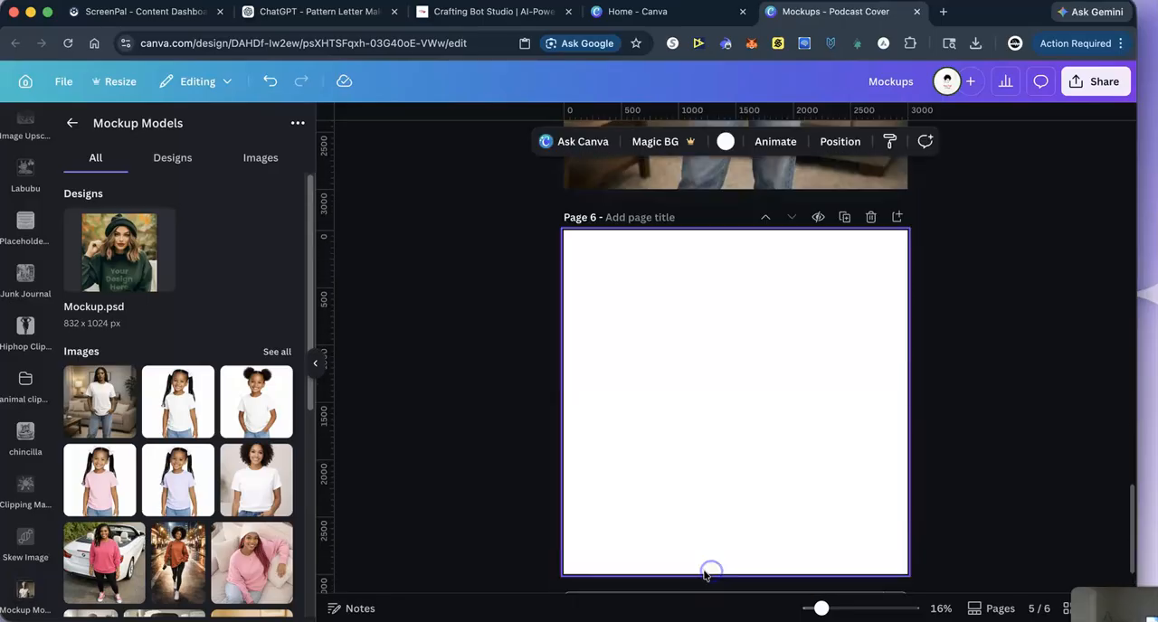
scroll(179, 577, "down", 3)
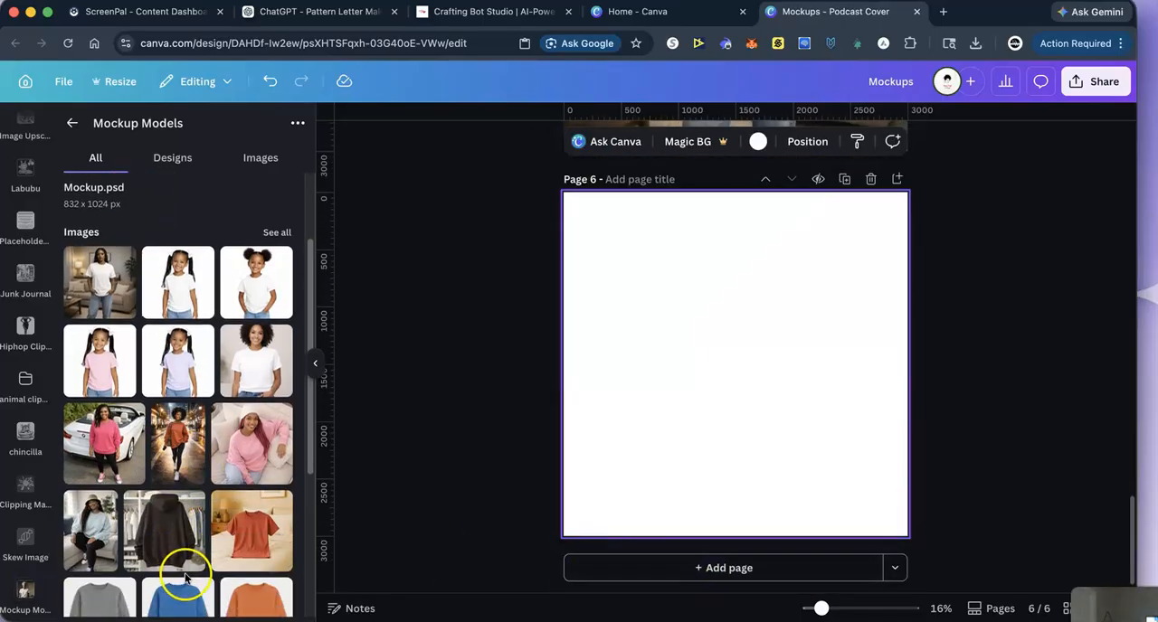
scroll(185, 577, "down", 2)
scroll(191, 577, "down", 2)
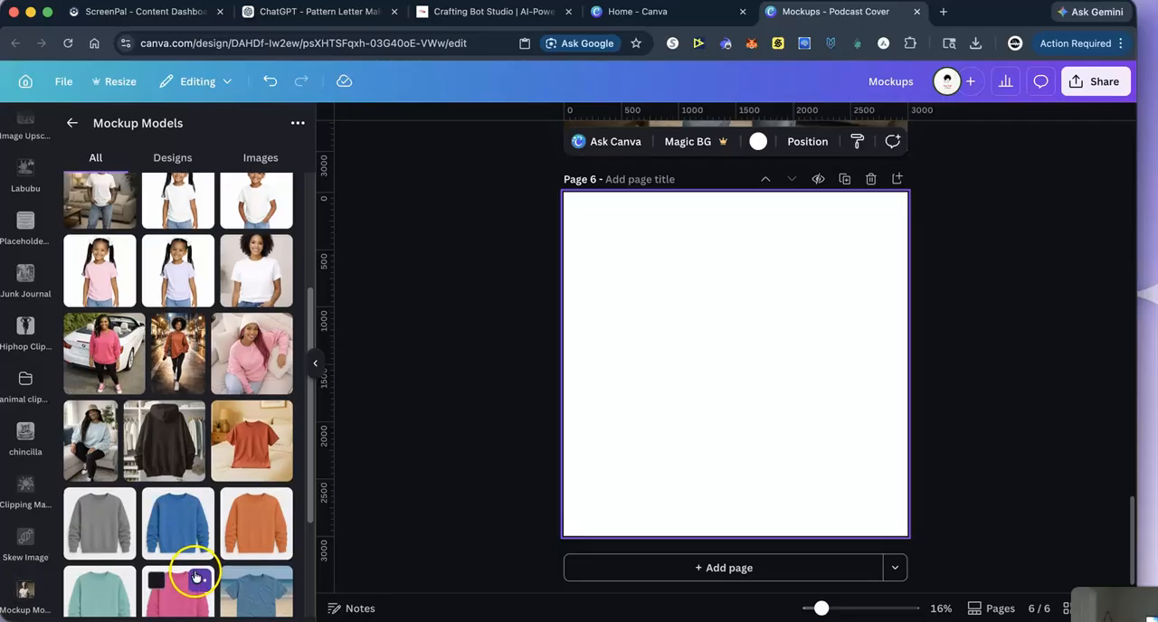
scroll(242, 573, "down", 1)
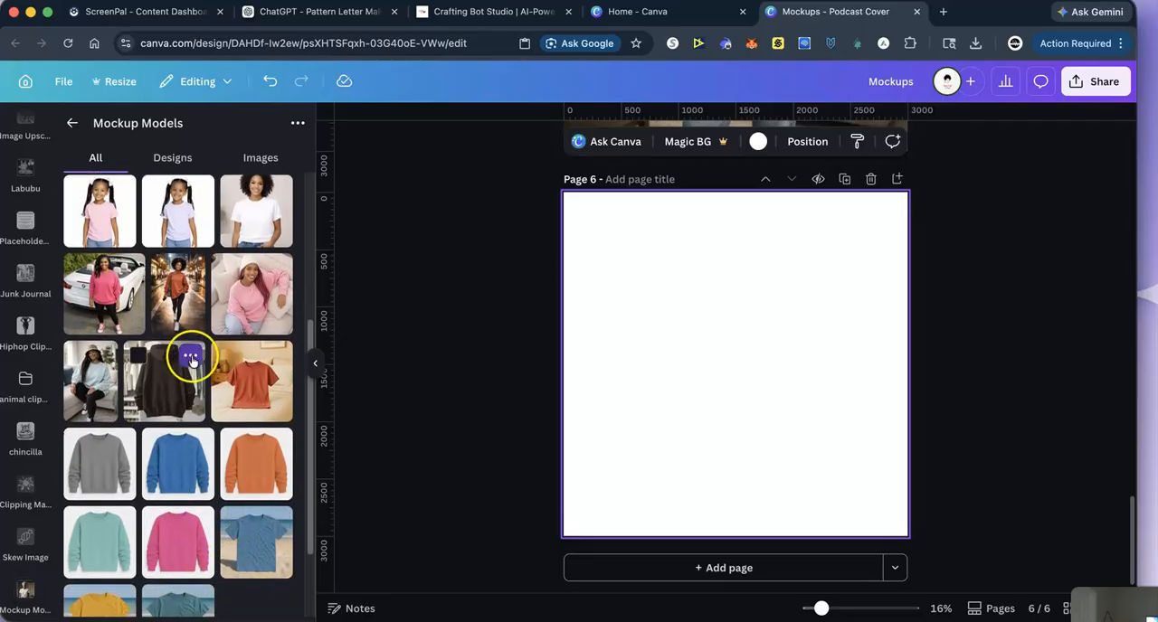
left_click(115, 304)
left_click_drag(733, 345, 690, 307)
left_click_drag(788, 417, 973, 592)
left_click_drag(713, 457, 699, 447)
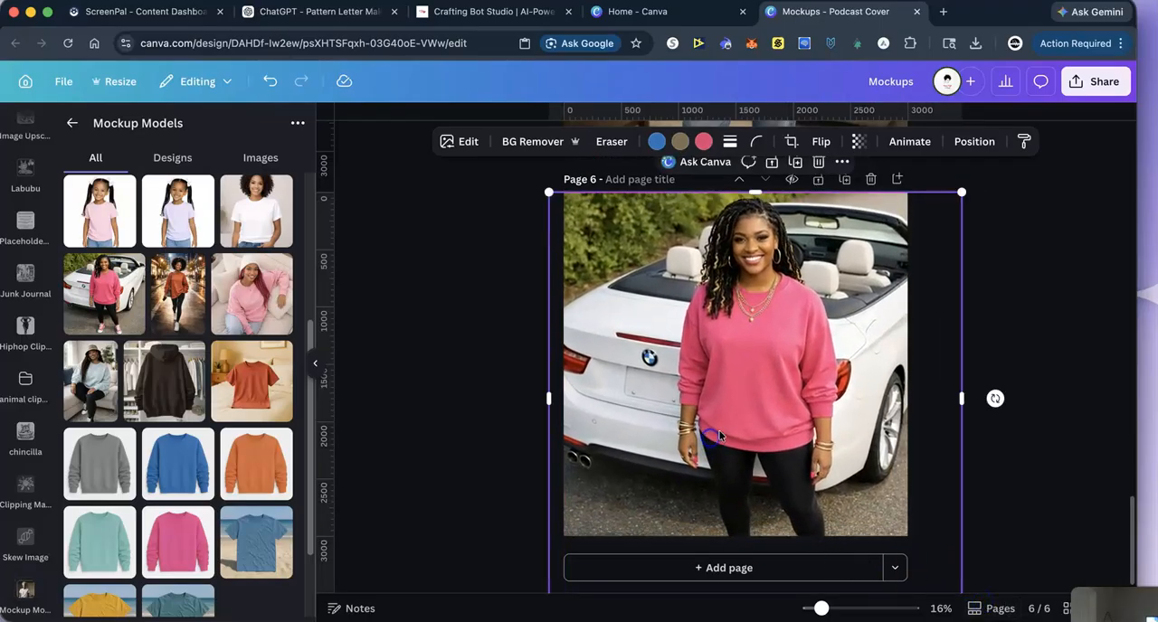
- Paste the surfboard design on page 6, shrink it and place it on the front of the pink sweatshirt
right_click(750, 378)
left_click(800, 267)
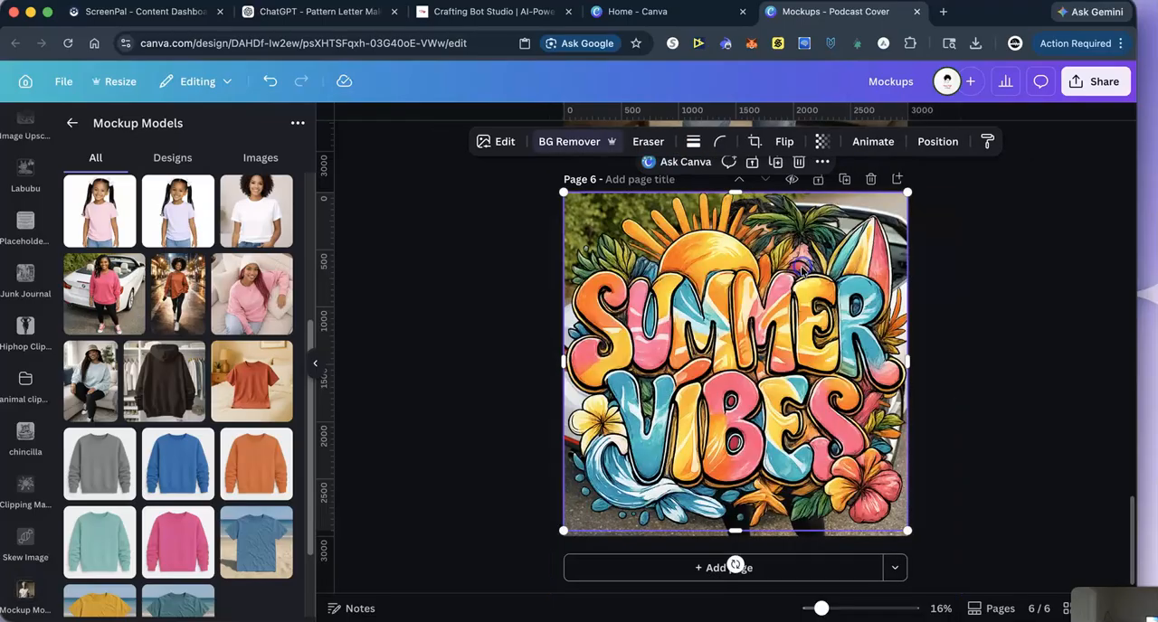
left_click_drag(564, 193, 819, 443)
left_click_drag(871, 488, 758, 365)
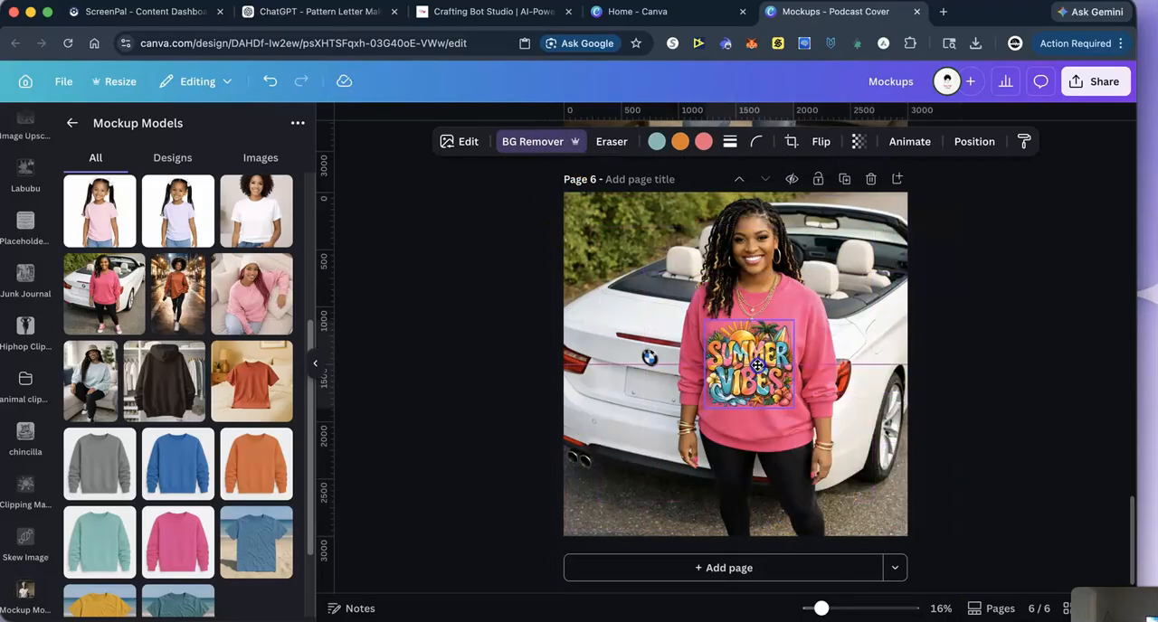
left_click(1064, 369)
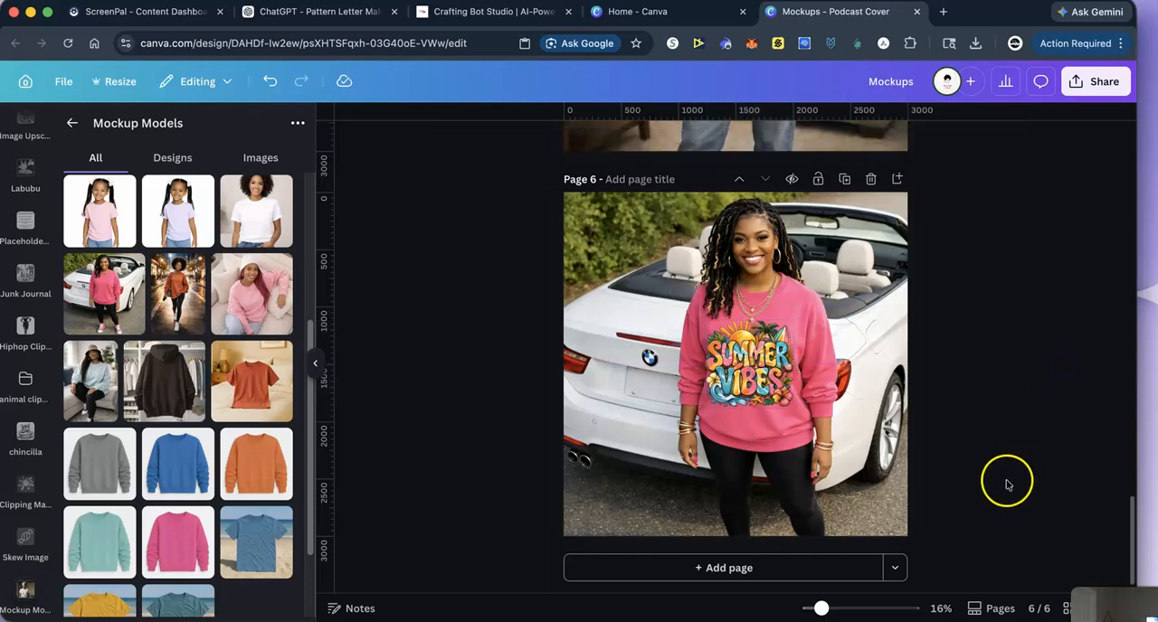
- Add a seventh page with the white sweatshirt photo from Mockup Models, remove its background and enlarge it to fill the page
left_click(716, 577)
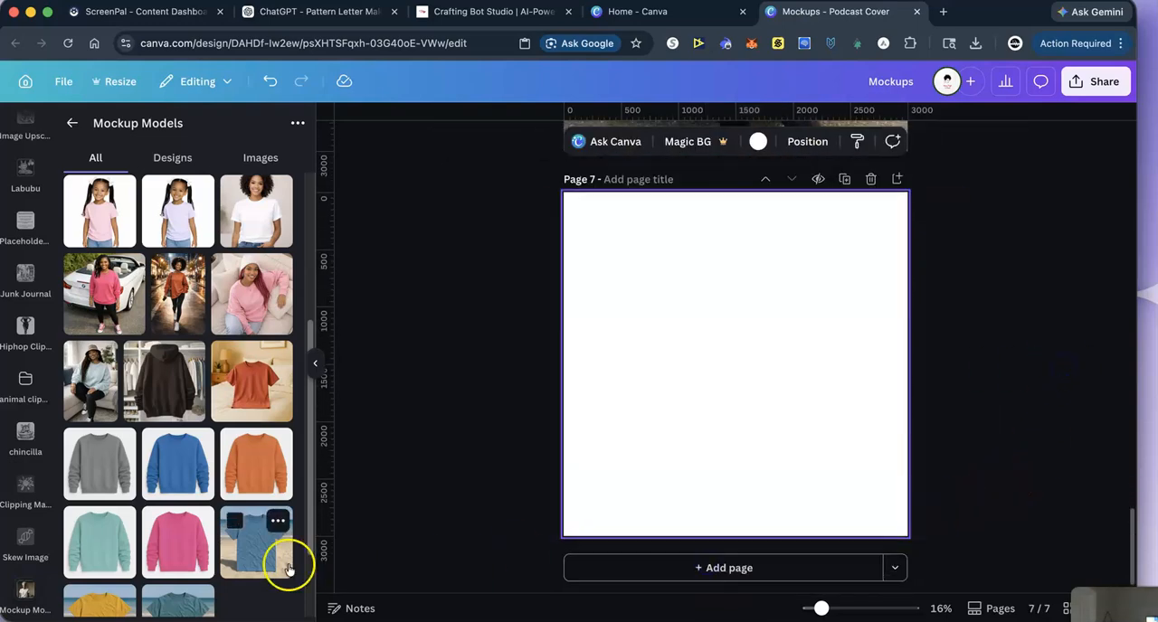
scroll(185, 543, "down", 3)
scroll(186, 552, "down", 2)
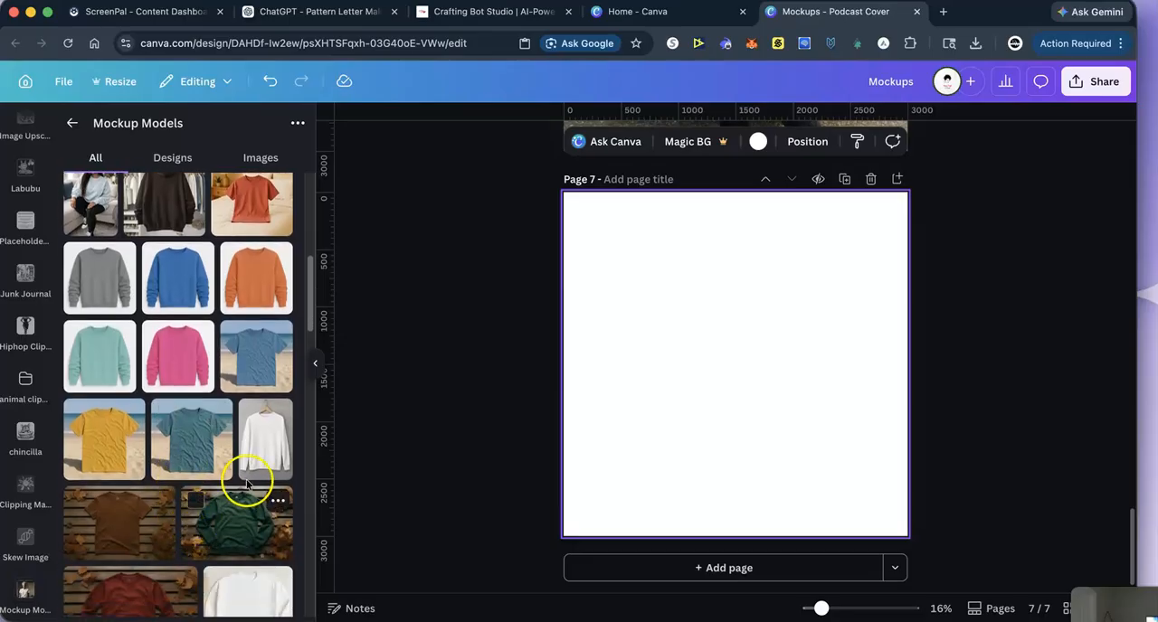
left_click(249, 599)
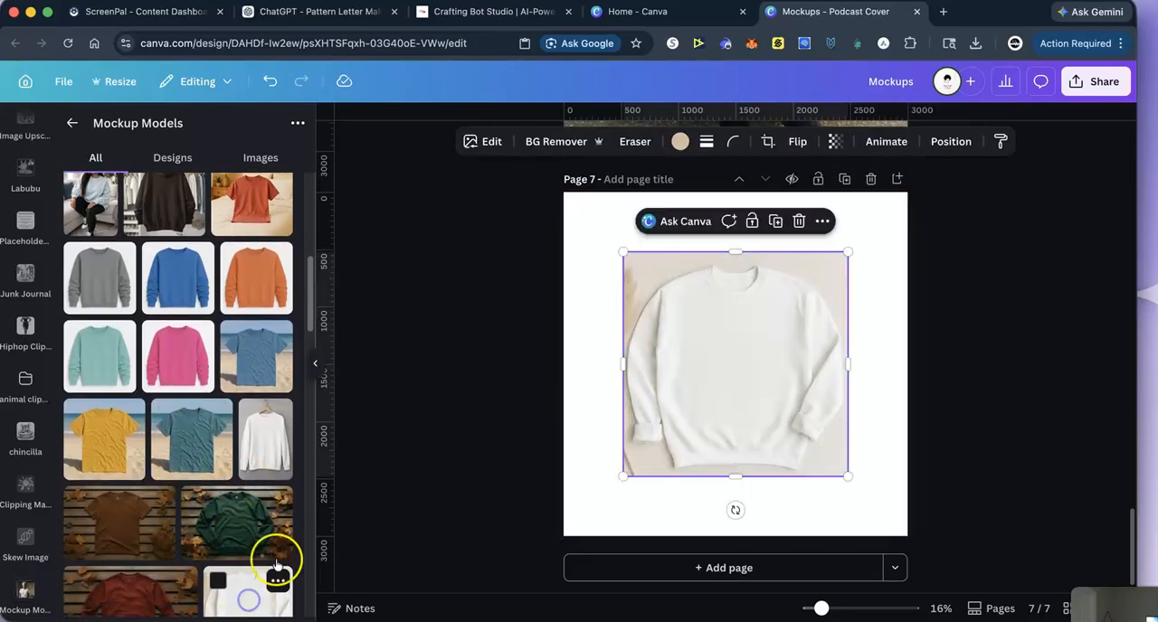
left_click(558, 142)
left_click_drag(623, 252, 537, 166)
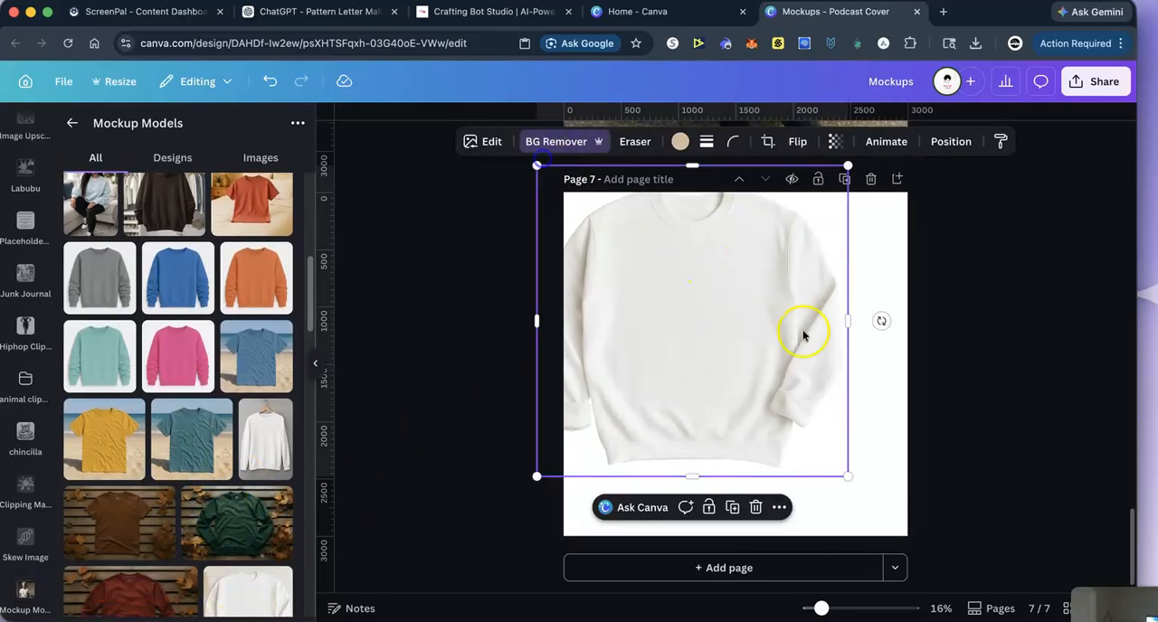
left_click_drag(848, 476, 937, 531)
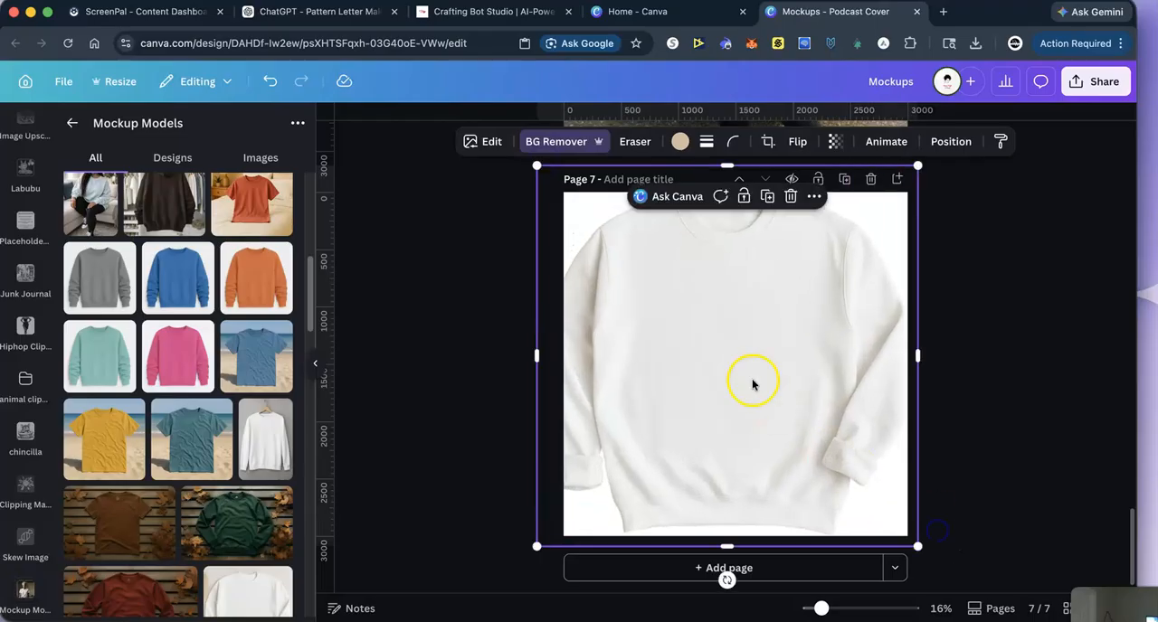
- Paste the surfboard design on page 7, shrink it and place it on the front of the white sweatshirt
right_click(667, 321)
left_click(713, 266)
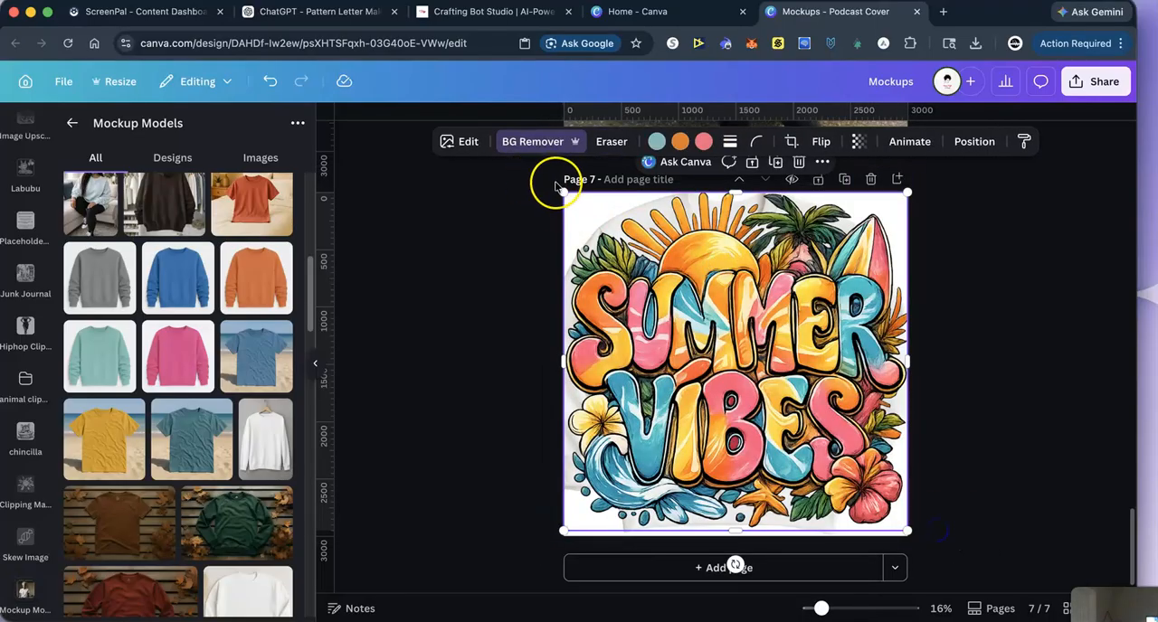
left_click_drag(563, 187, 750, 375)
left_click_drag(866, 430, 765, 327)
left_click_drag(805, 425, 830, 449)
left_click_drag(648, 382, 639, 380)
left_click_drag(715, 380, 708, 374)
left_click(1036, 294)
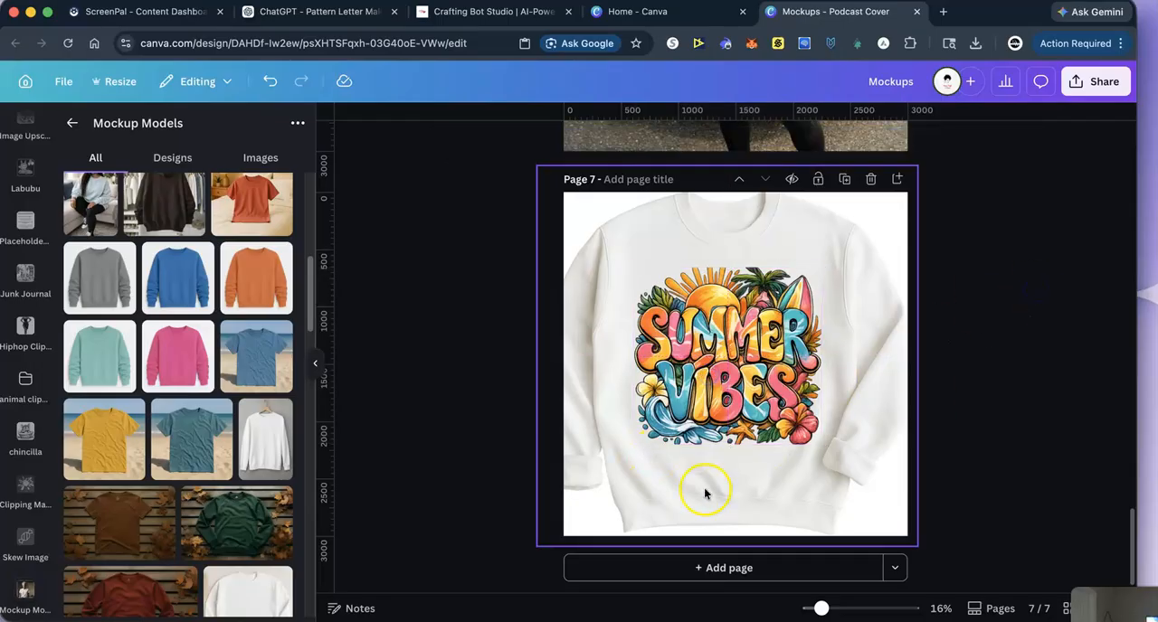
- Add an eighth page with the photo of the woman with two hair buns in a white T-shirt, remove its background and enlarge it
left_click(631, 572)
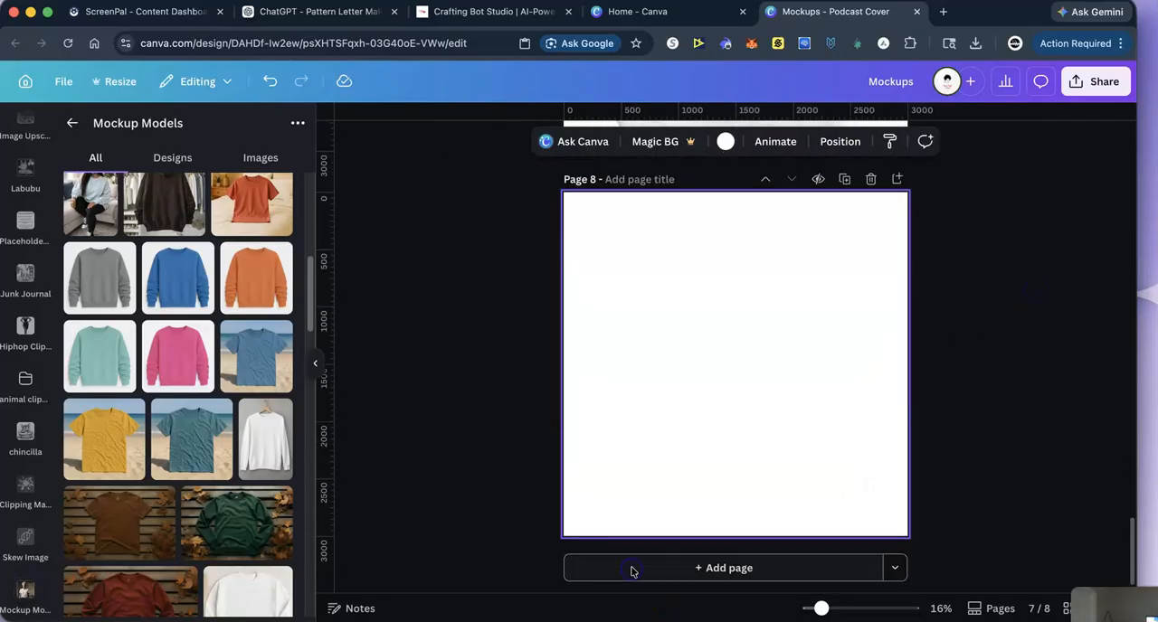
scroll(136, 538, "down", 4)
scroll(143, 542, "down", 10)
scroll(161, 540, "down", 10)
scroll(166, 542, "down", 15)
scroll(170, 543, "down", 1)
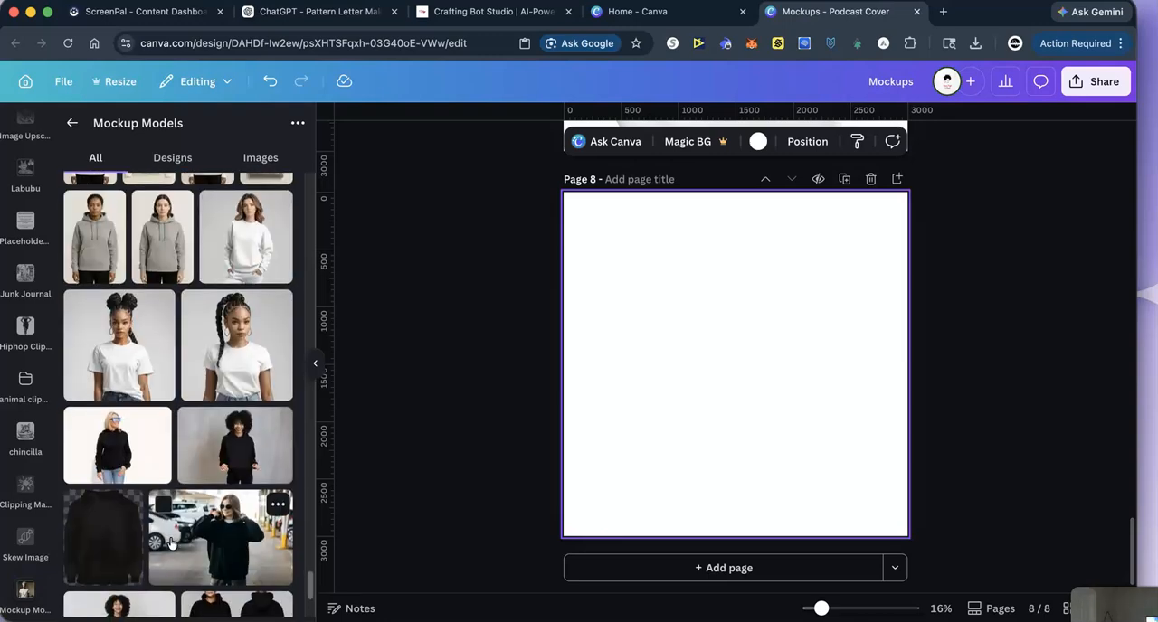
left_click(120, 363)
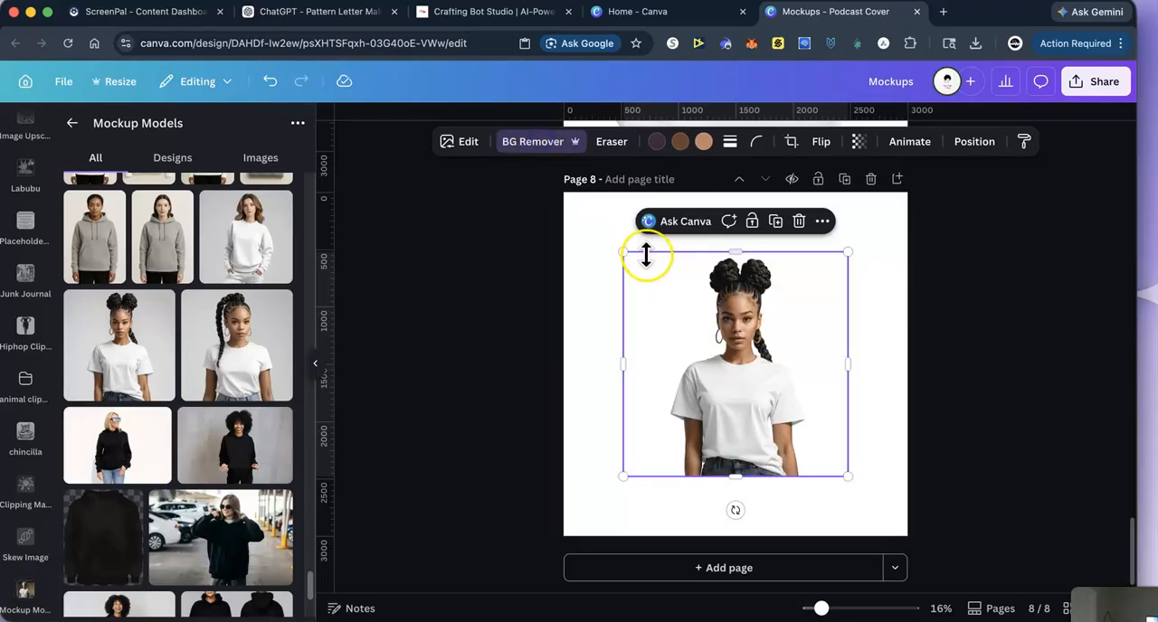
left_click_drag(627, 256, 511, 140)
left_click_drag(846, 476, 1031, 587)
left_click_drag(814, 408, 750, 356)
left_click(1001, 280)
- Copy the sunburst-lettered design from page 2 to page 8, shrink it and place it on the chest of the white T-shirt
scroll(1064, 262, "up", 15)
left_click(1052, 276)
scroll(1050, 279, "up", 10)
right_click(681, 259)
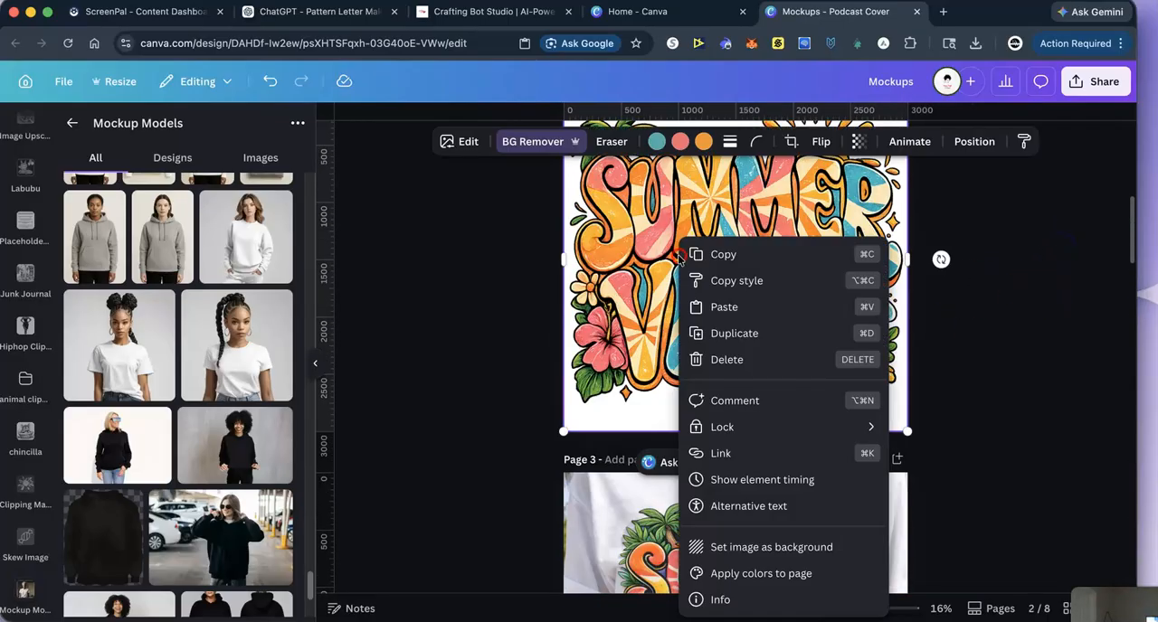
left_click(731, 270)
scroll(1022, 436, "down", 15)
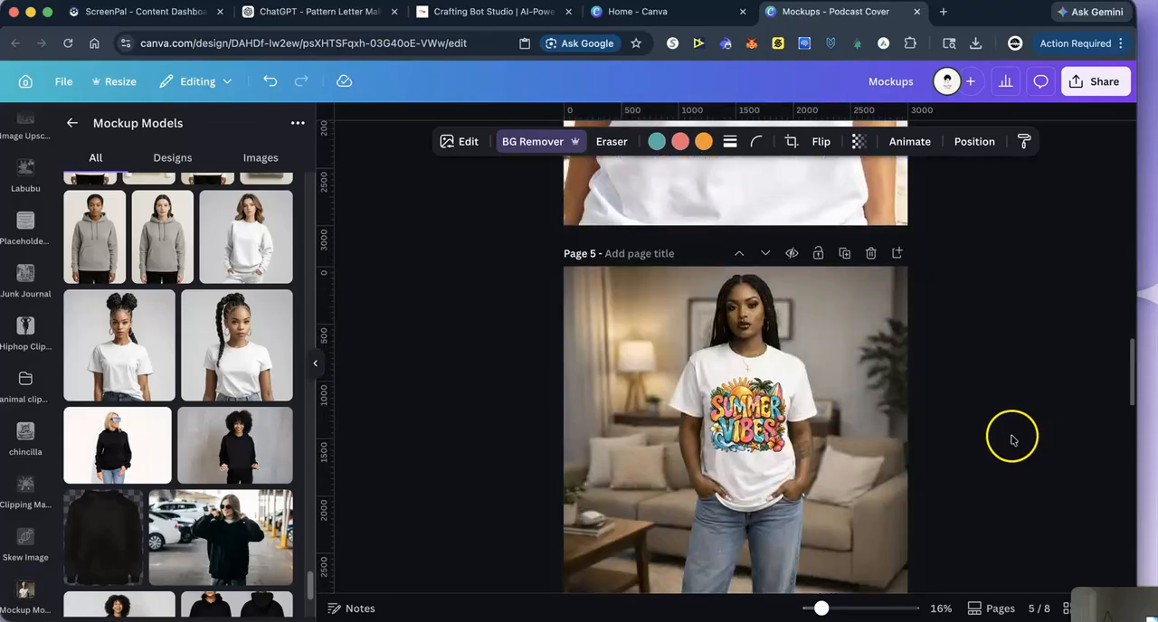
scroll(1011, 440, "down", 5)
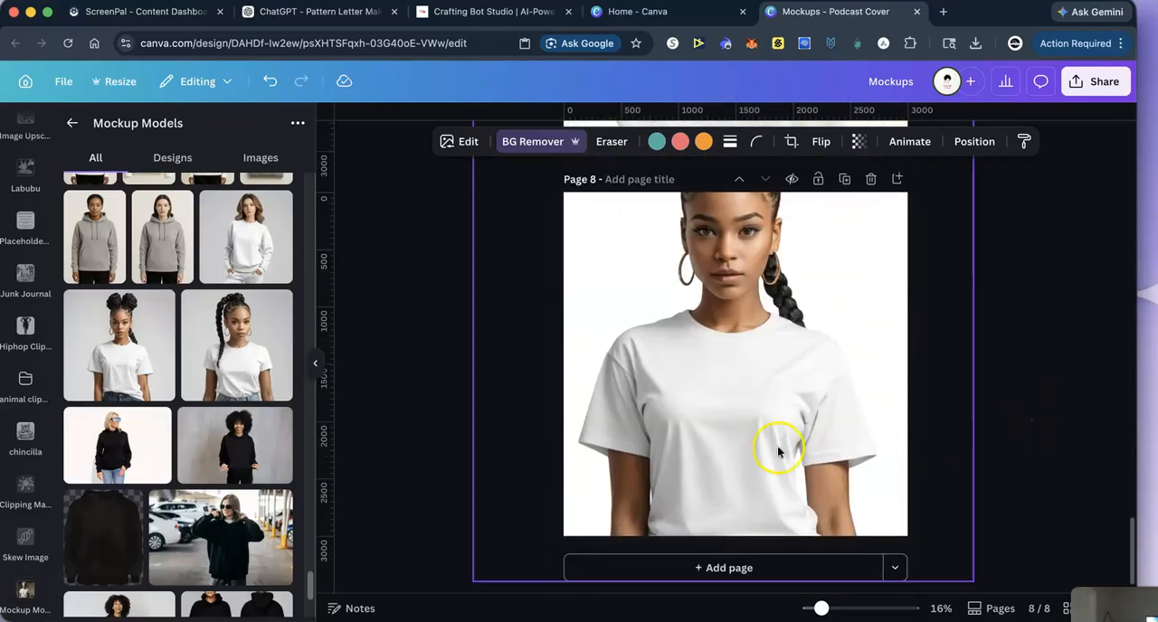
right_click(745, 411)
left_click(784, 310)
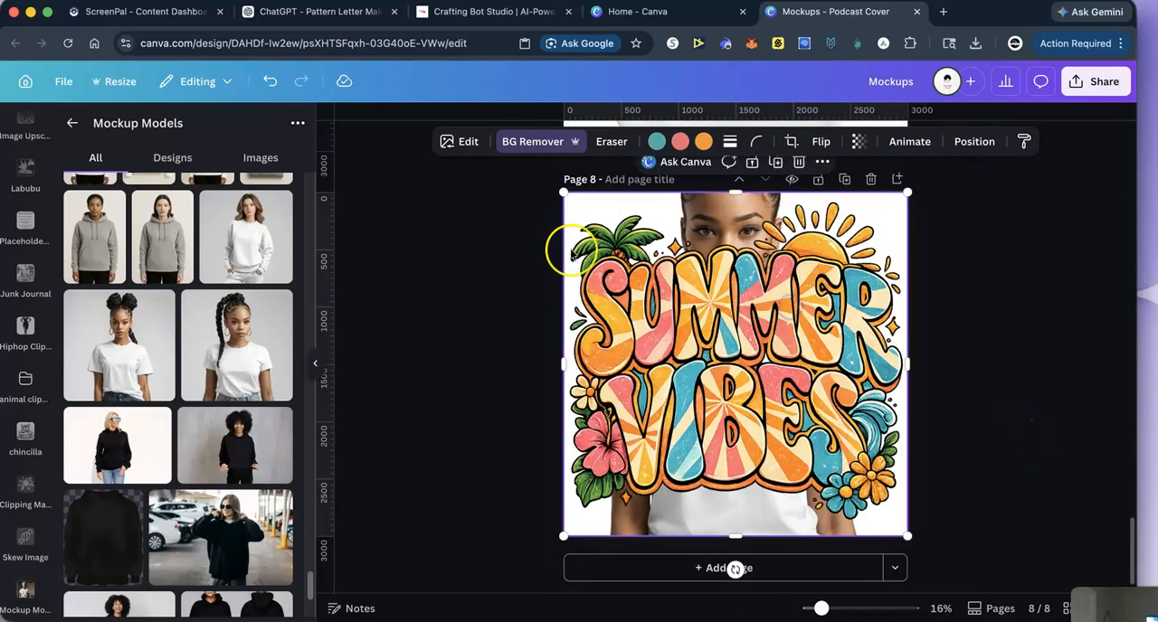
left_click_drag(579, 216, 762, 381)
left_click_drag(896, 506, 798, 481)
left_click_drag(722, 440, 717, 441)
left_click(1029, 395)
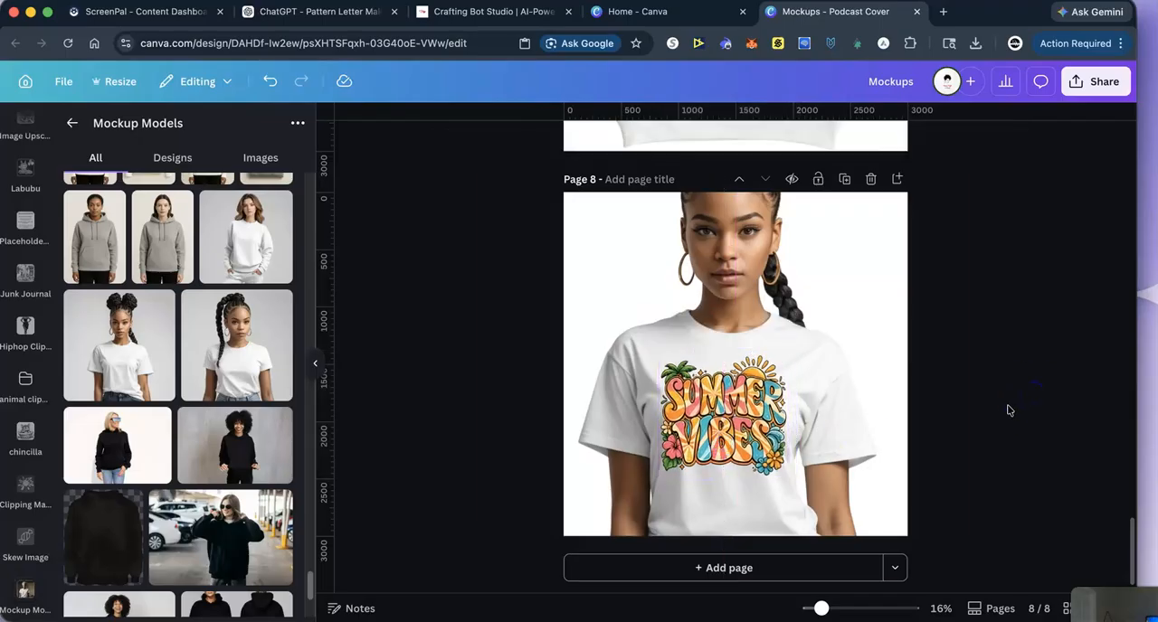
- Add a ninth page with the photo of the woman with a long front braid, remove its background and enlarge it to fill the page
scroll(1001, 404, "up", 1)
scroll(1003, 410, "down", 3)
left_click(651, 570)
left_click(224, 359)
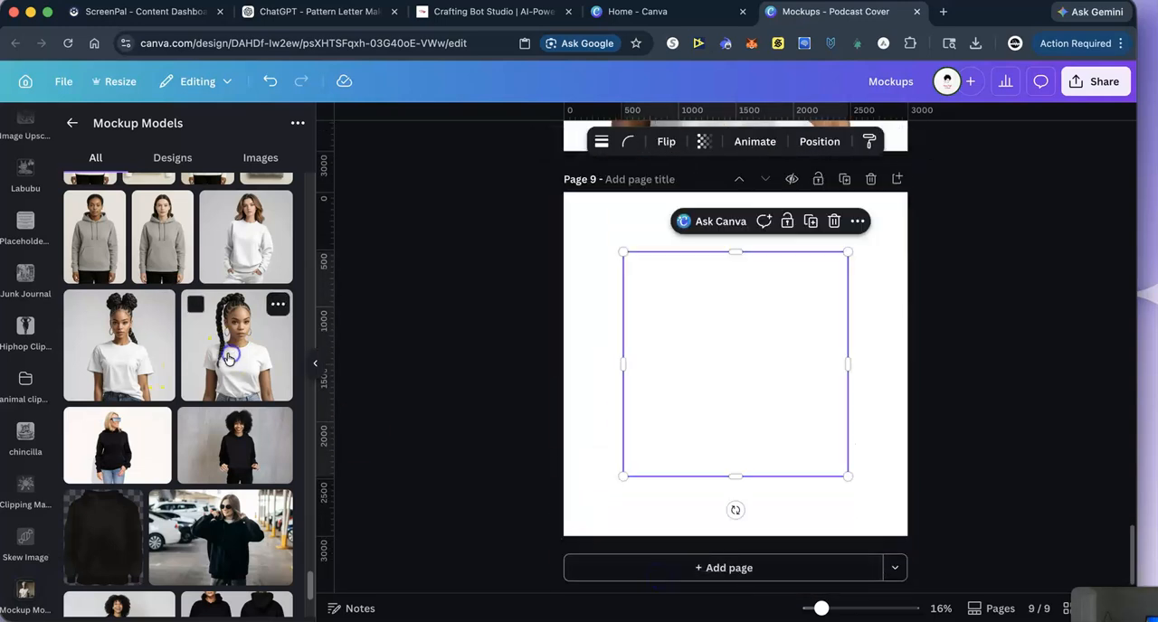
left_click(536, 145)
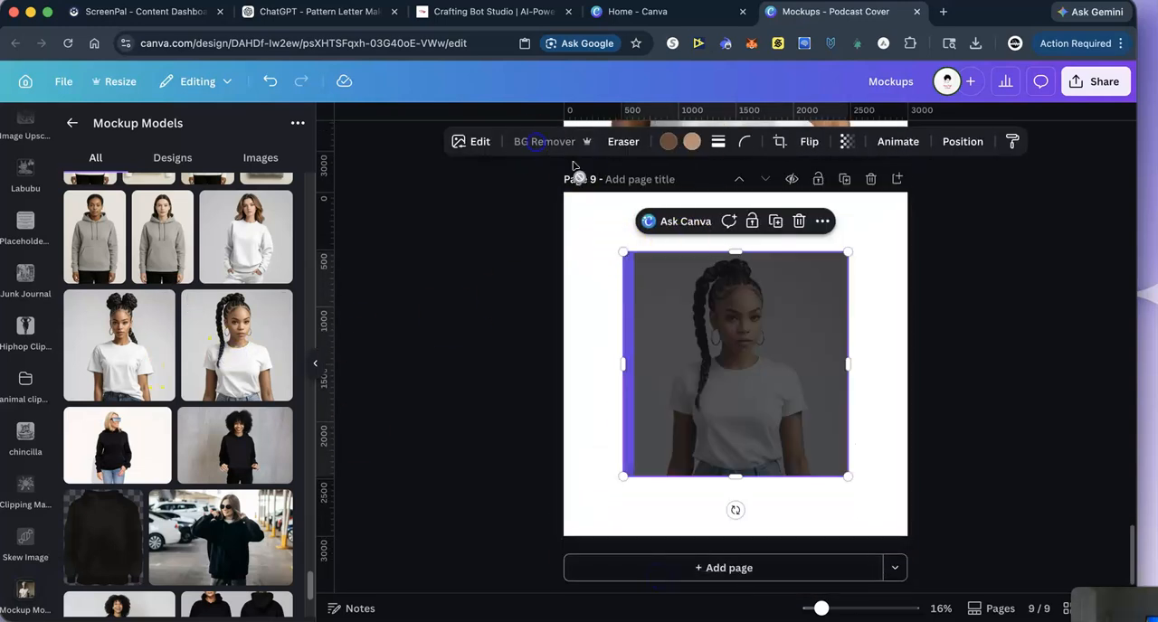
left_click_drag(620, 250, 533, 184)
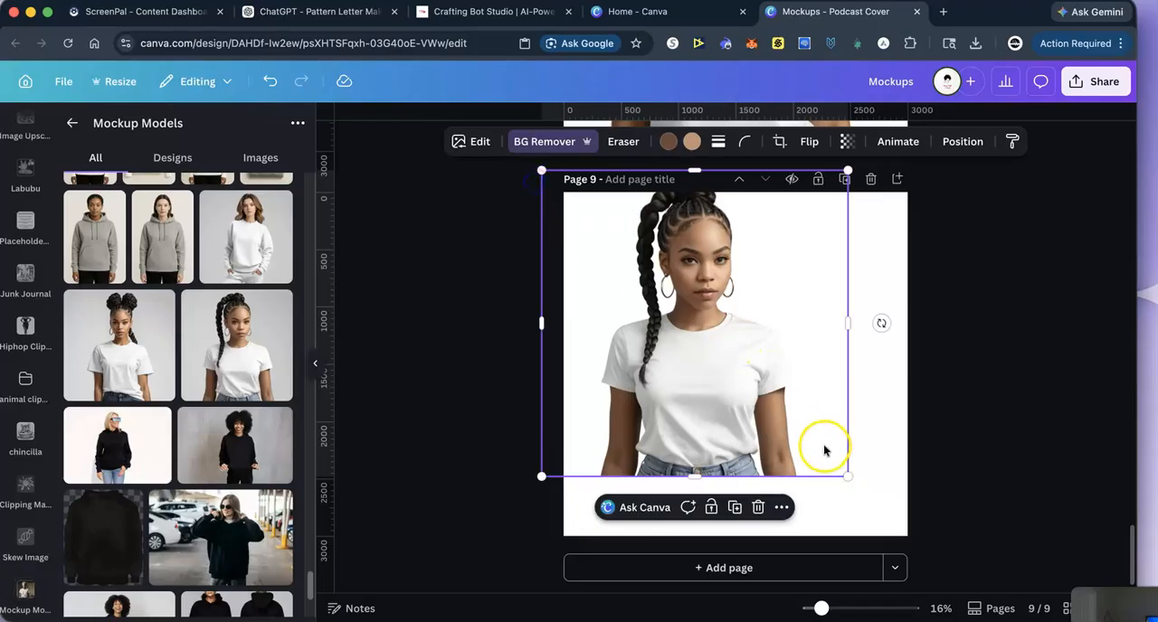
left_click_drag(844, 479, 972, 559)
left_click_drag(791, 488, 757, 453)
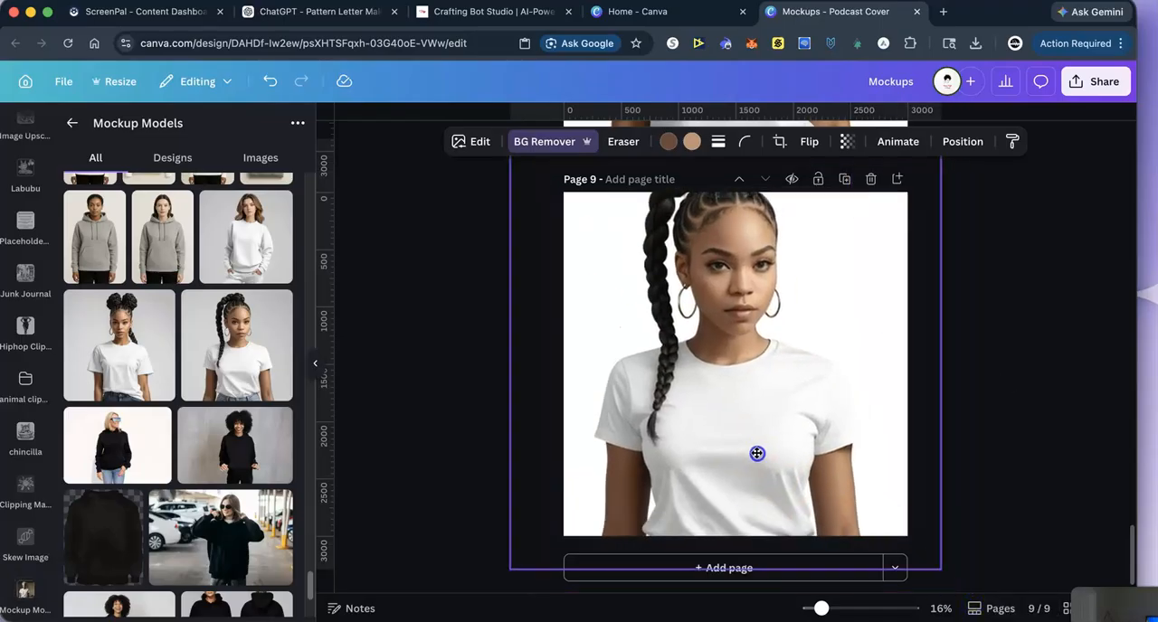
- Paste the sunburst-lettered design on page 9, resize it and place it on the chest of the white T-shirt
right_click(698, 418)
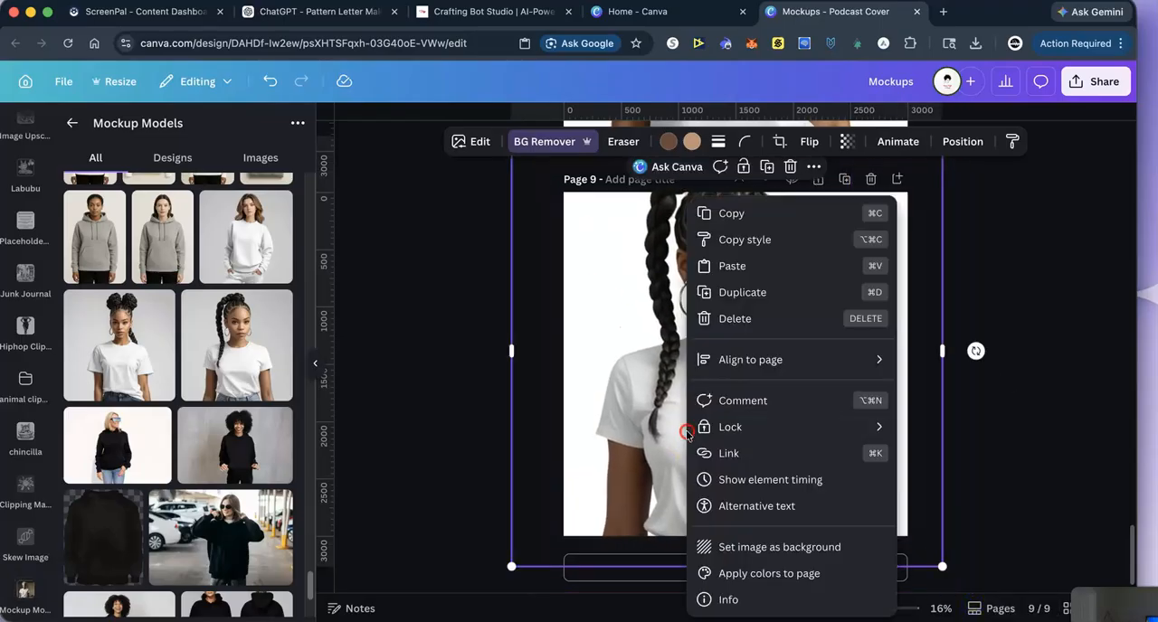
left_click(739, 270)
left_click_drag(563, 184, 822, 384)
left_click_drag(873, 462, 760, 436)
left_click(1053, 402)
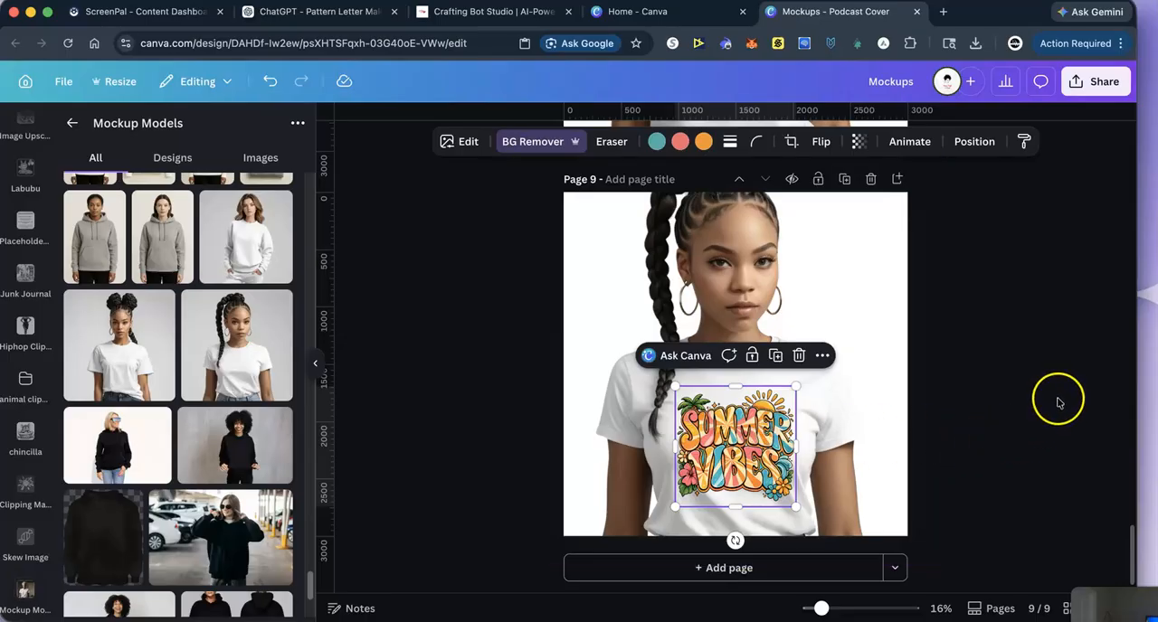
left_click(715, 452)
left_click_drag(672, 385, 667, 381)
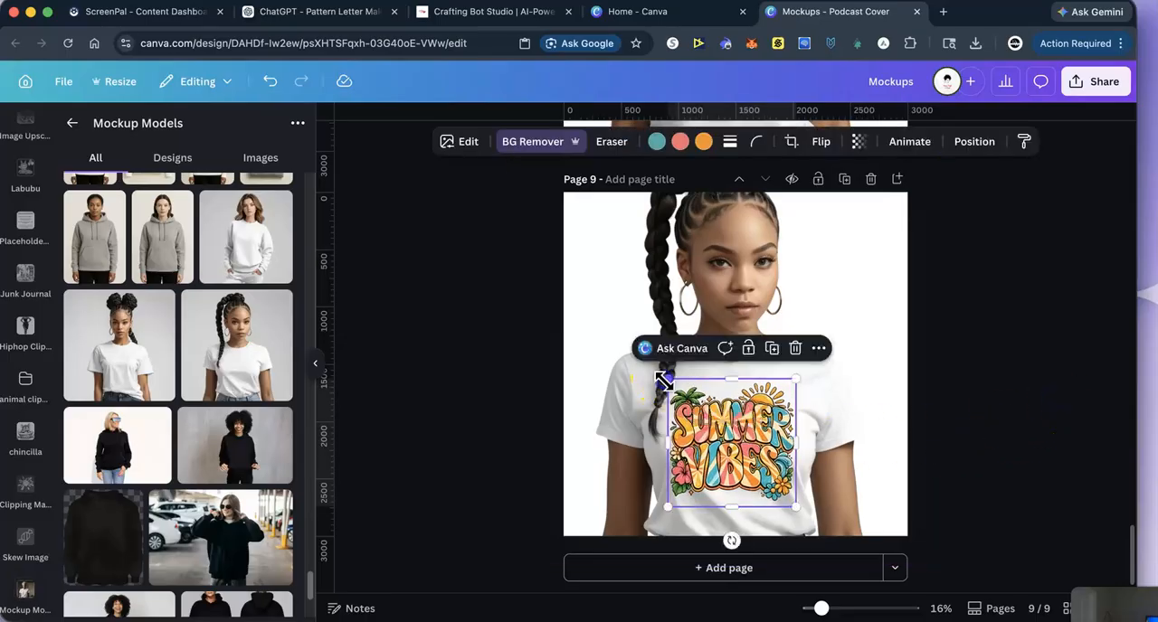
left_click(1087, 438)
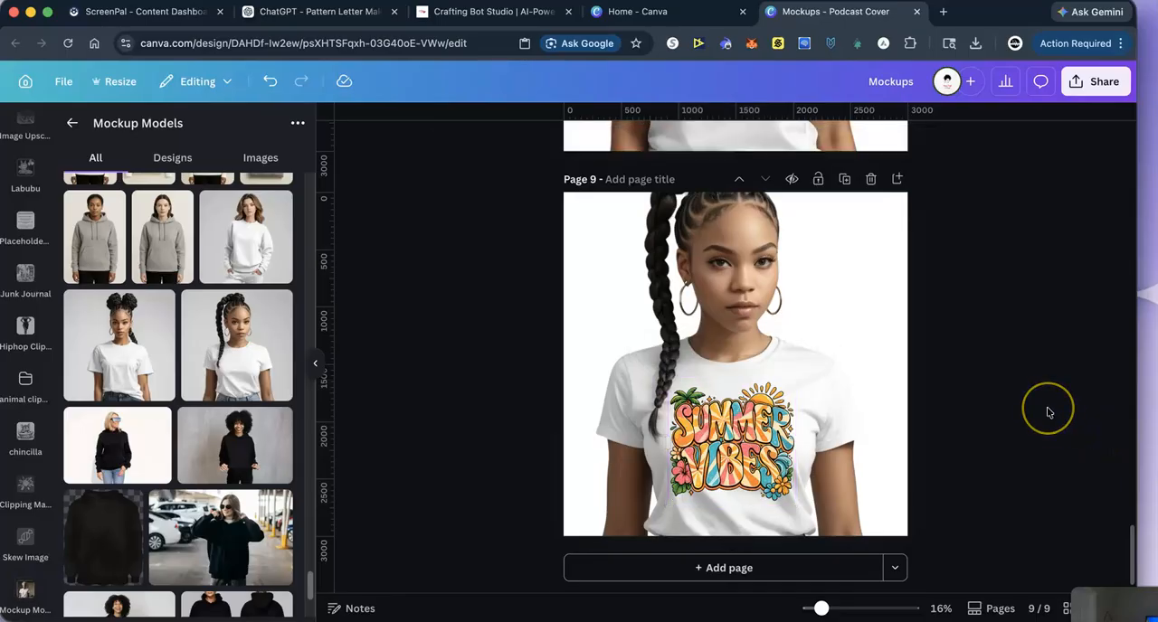
- Give page 1 a Summervibe title and title page 2 SummerVibe2
scroll(1050, 416, "up", 20)
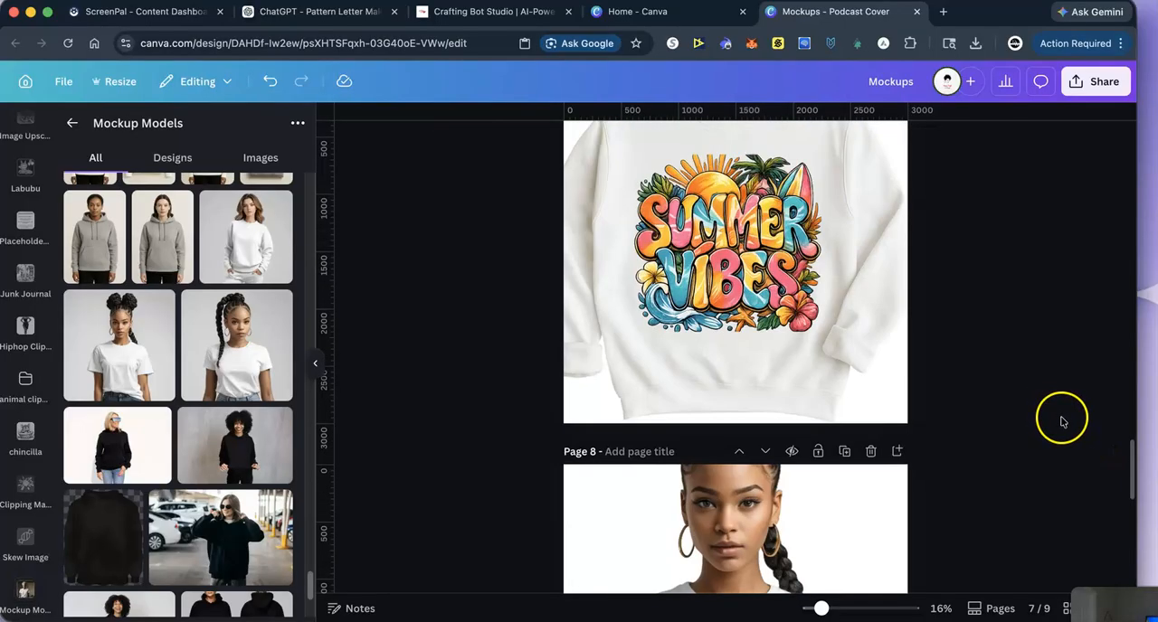
scroll(1062, 424, "up", 10)
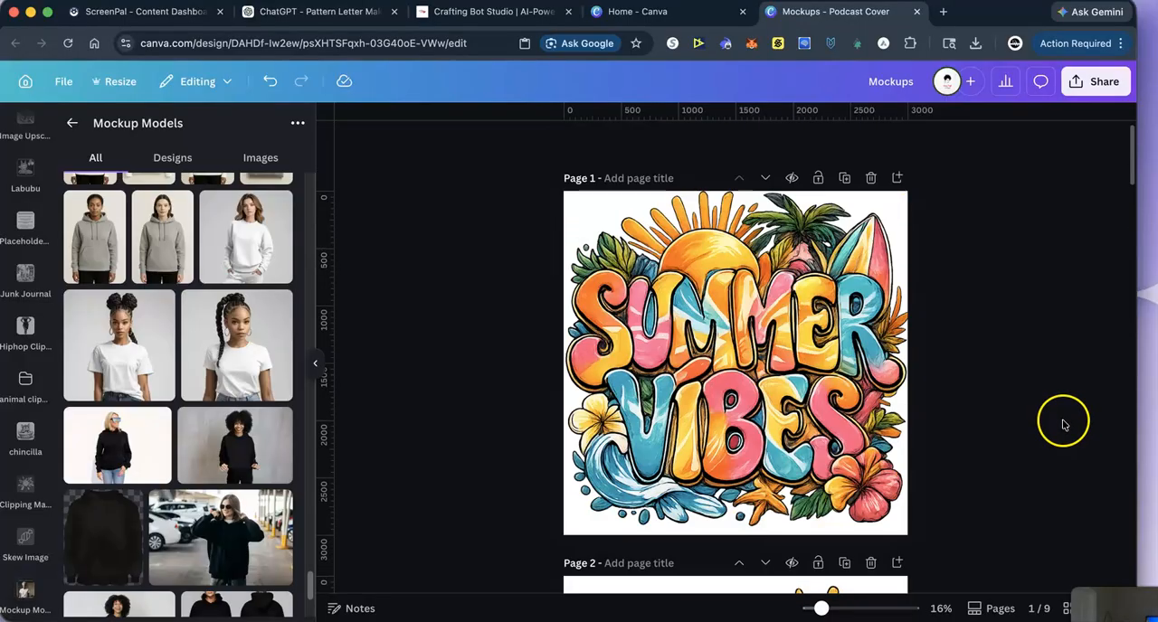
scroll(1064, 424, "down", 8)
scroll(1065, 422, "up", 10)
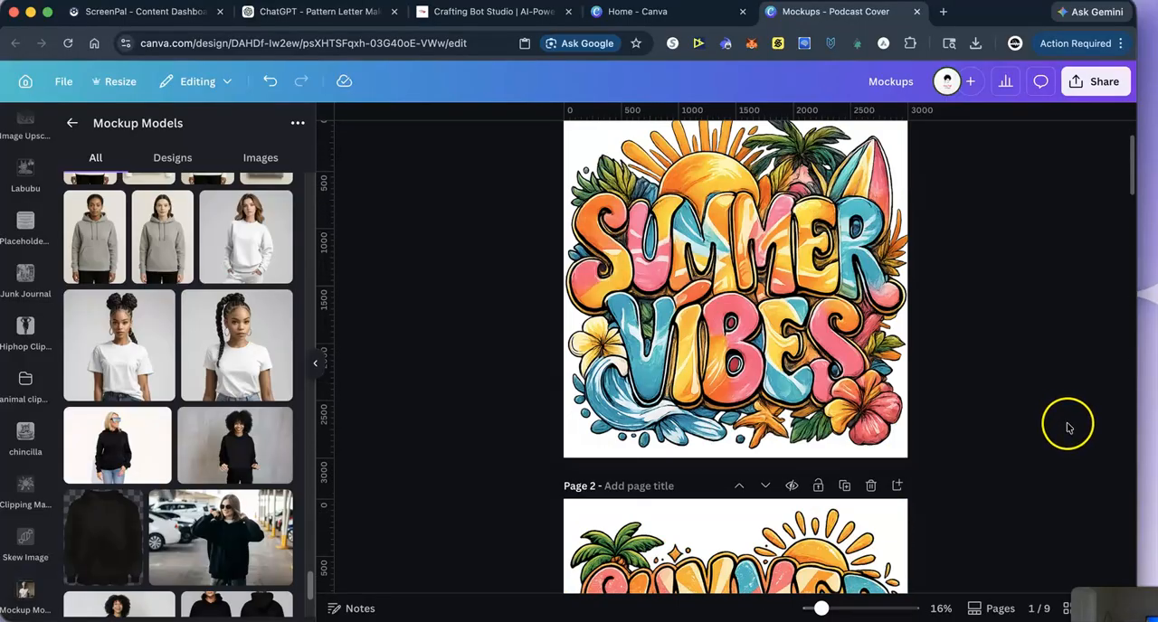
left_click(618, 179)
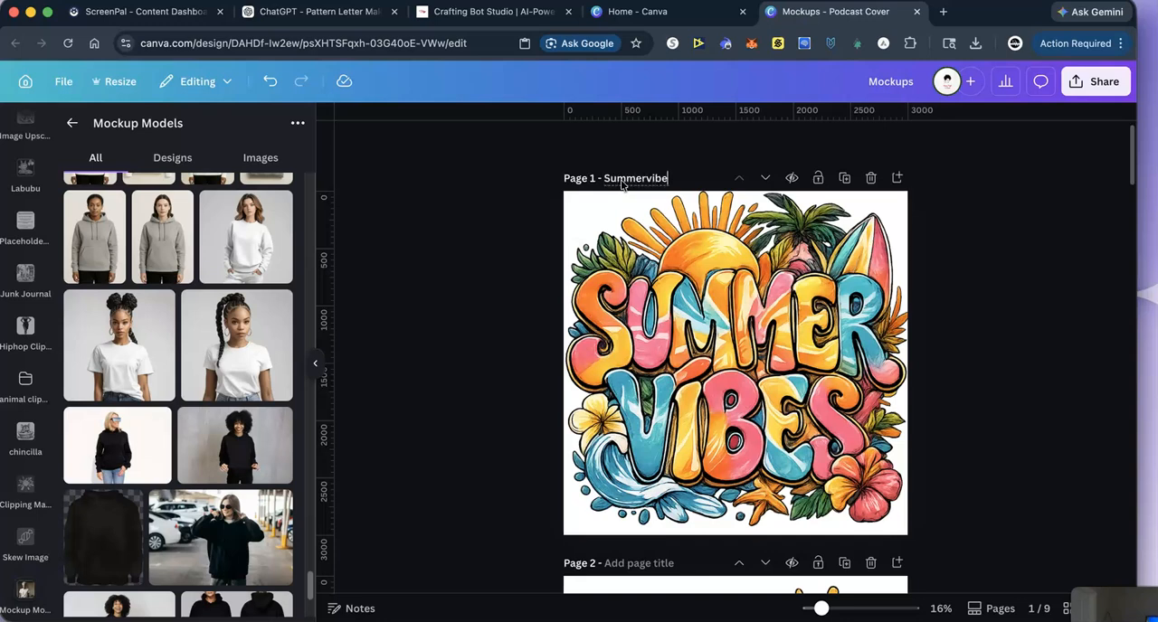
scroll(491, 401, "down", 2)
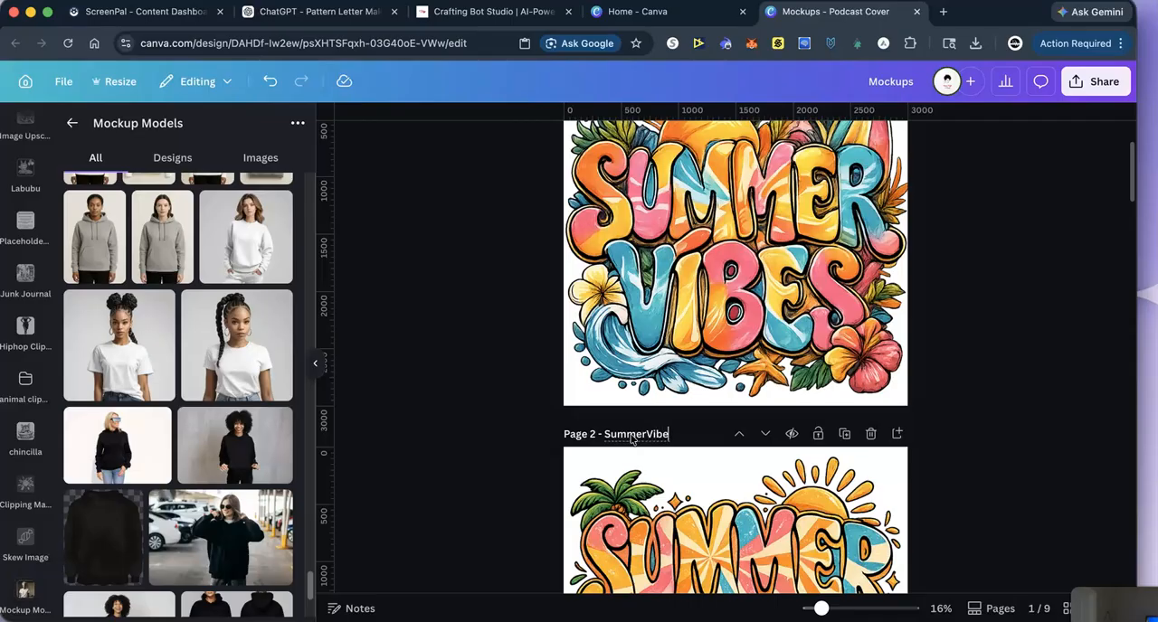
- Review the finished T-shirt and sweatshirt mockups on the remaining pages
scroll(982, 419, "down", 8)
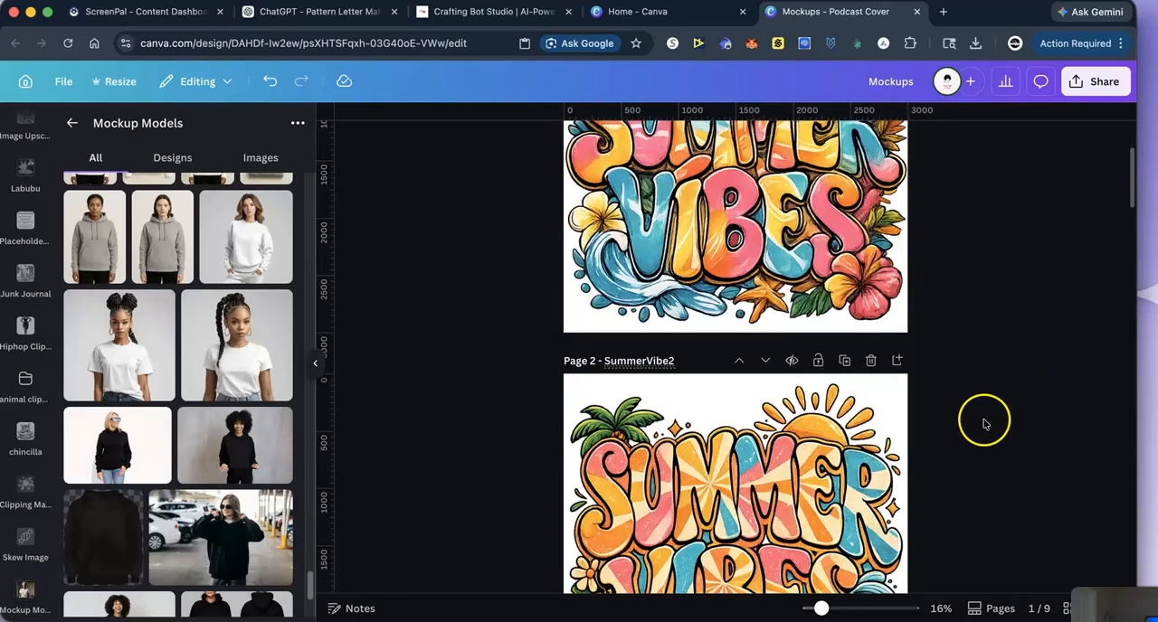
scroll(982, 430, "down", 10)
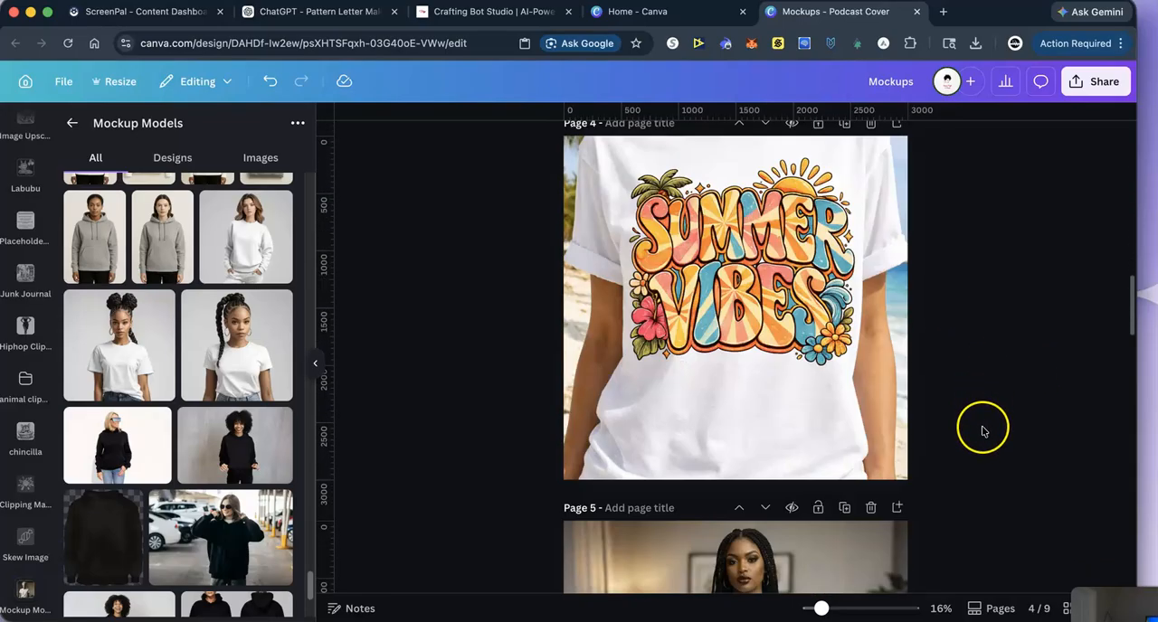
scroll(985, 434, "down", 10)
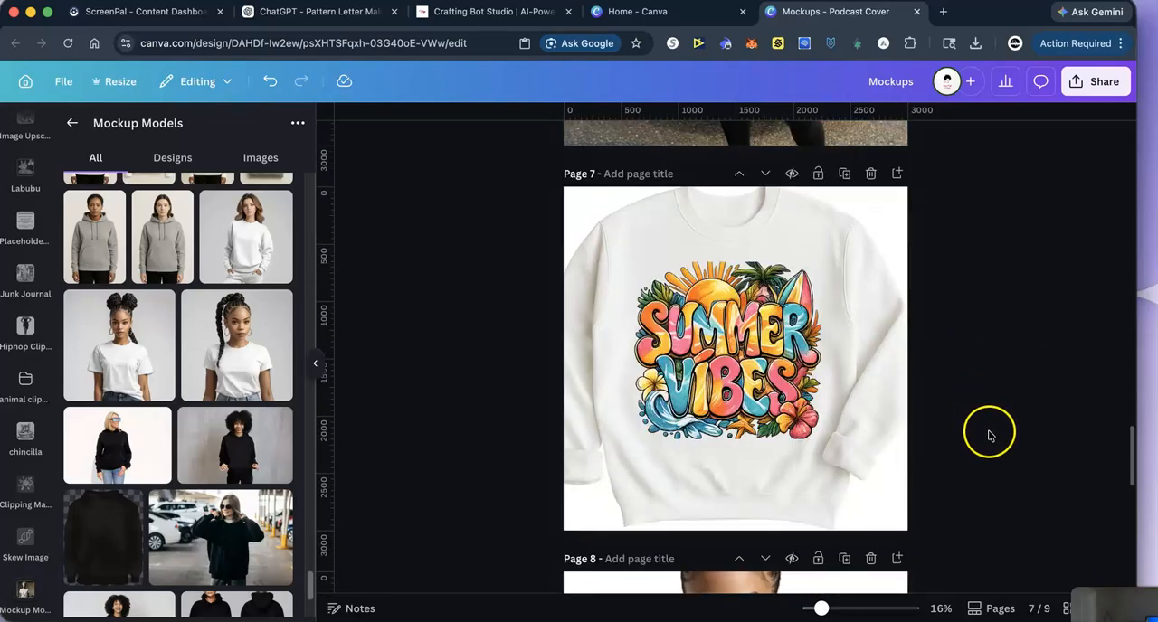
scroll(990, 435, "down", 3)
scroll(991, 437, "up", 8)
scroll(991, 438, "up", 15)
scroll(992, 437, "down", 12)
scroll(991, 438, "down", 2)
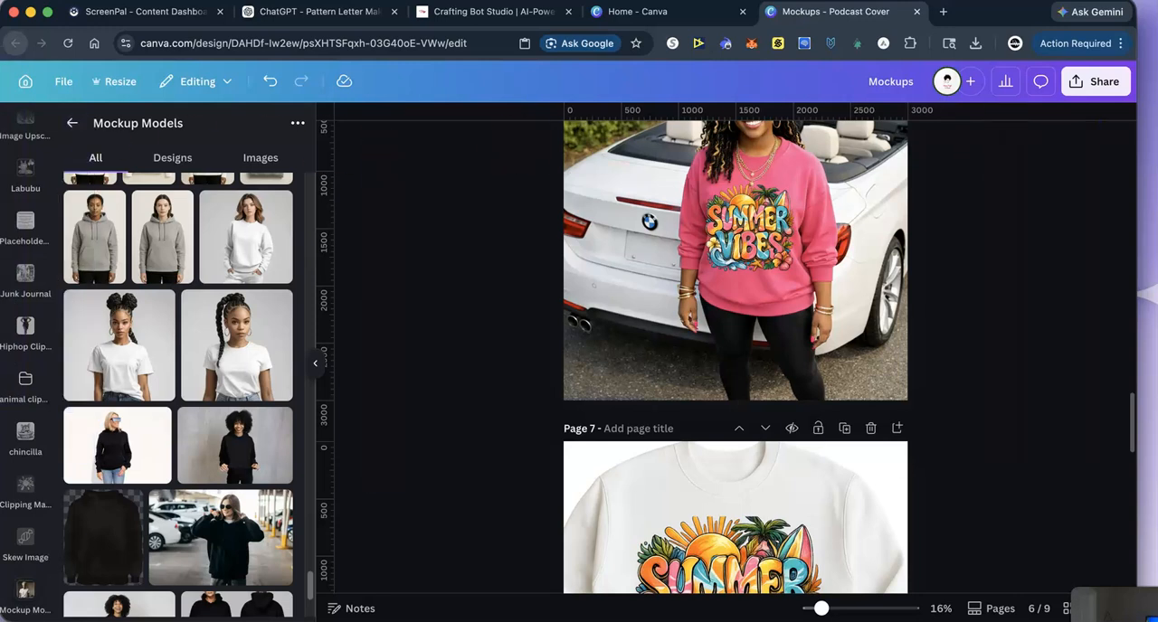
- Add a subheading text box to page 6 and replace its placeholder text with Summer
scroll(25, 299, "down", 5)
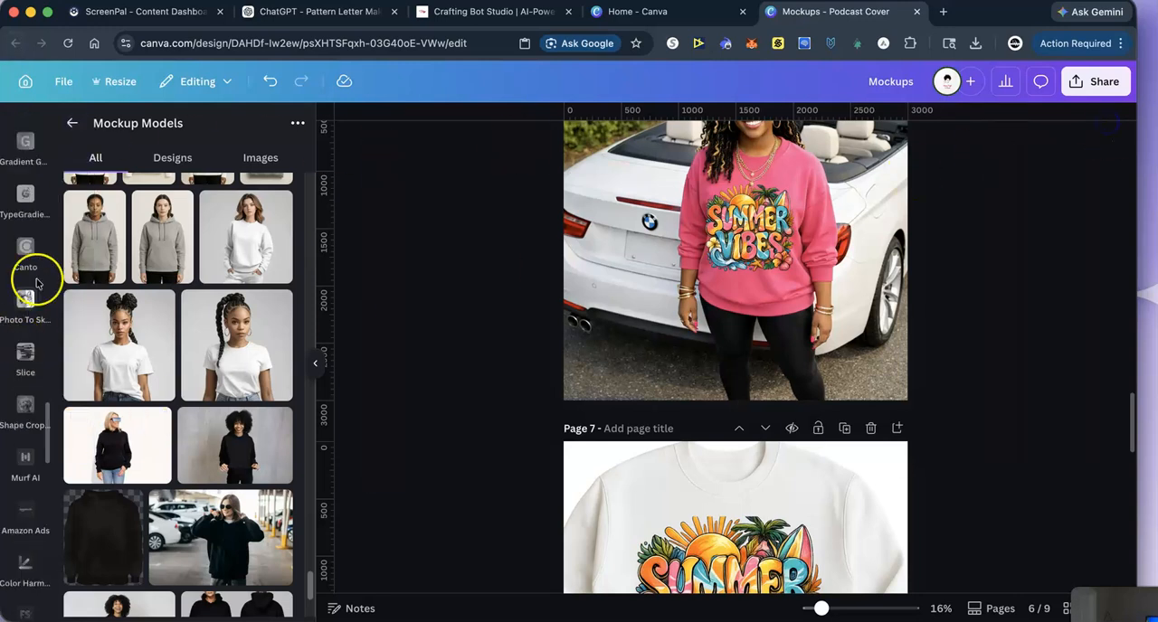
left_click(68, 123)
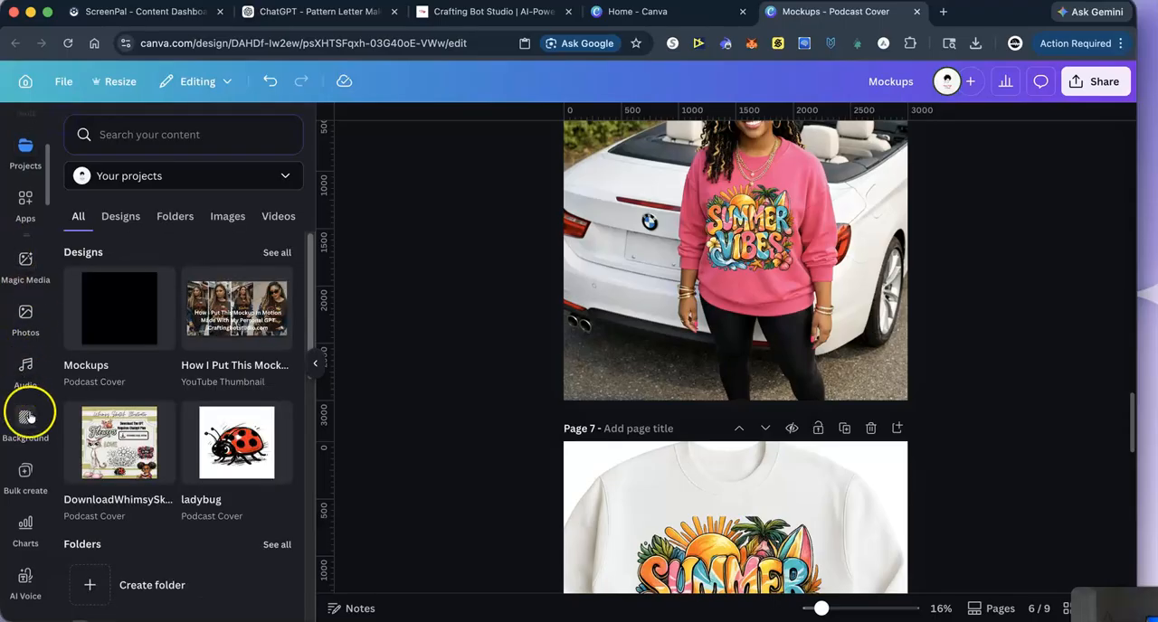
scroll(19, 368, "up", 4)
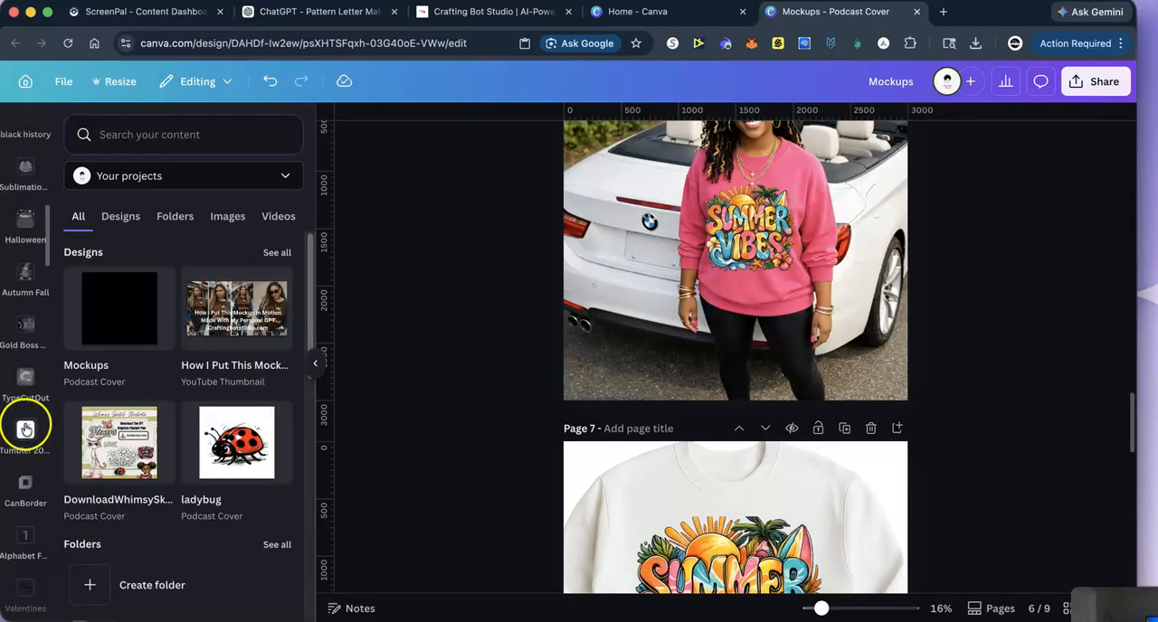
left_click(25, 237)
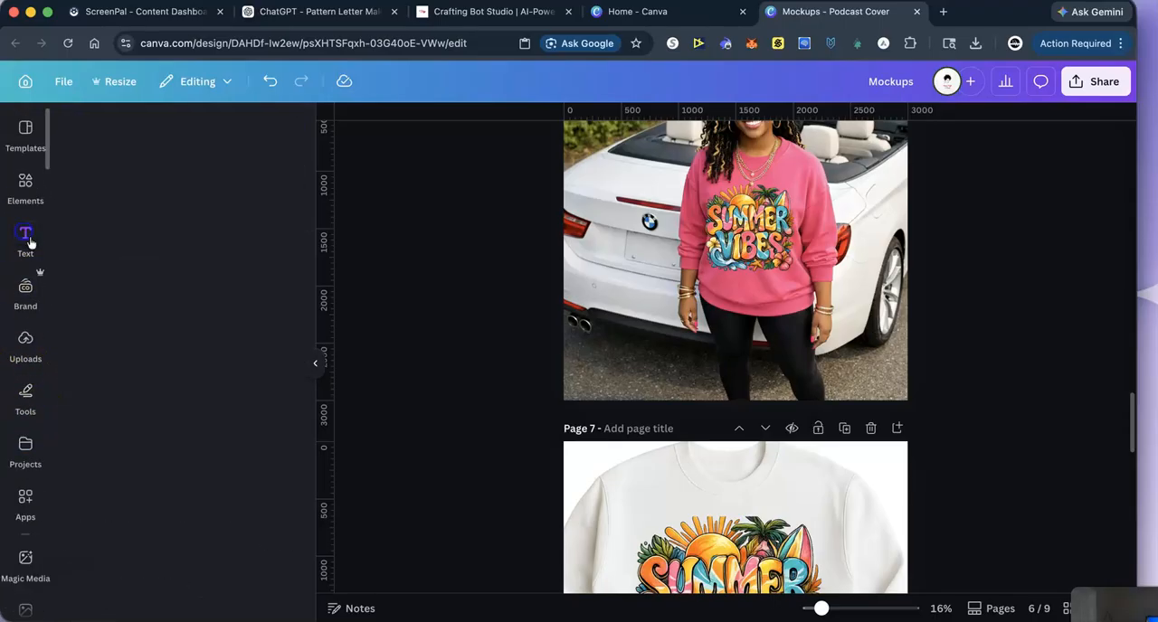
left_click(109, 427)
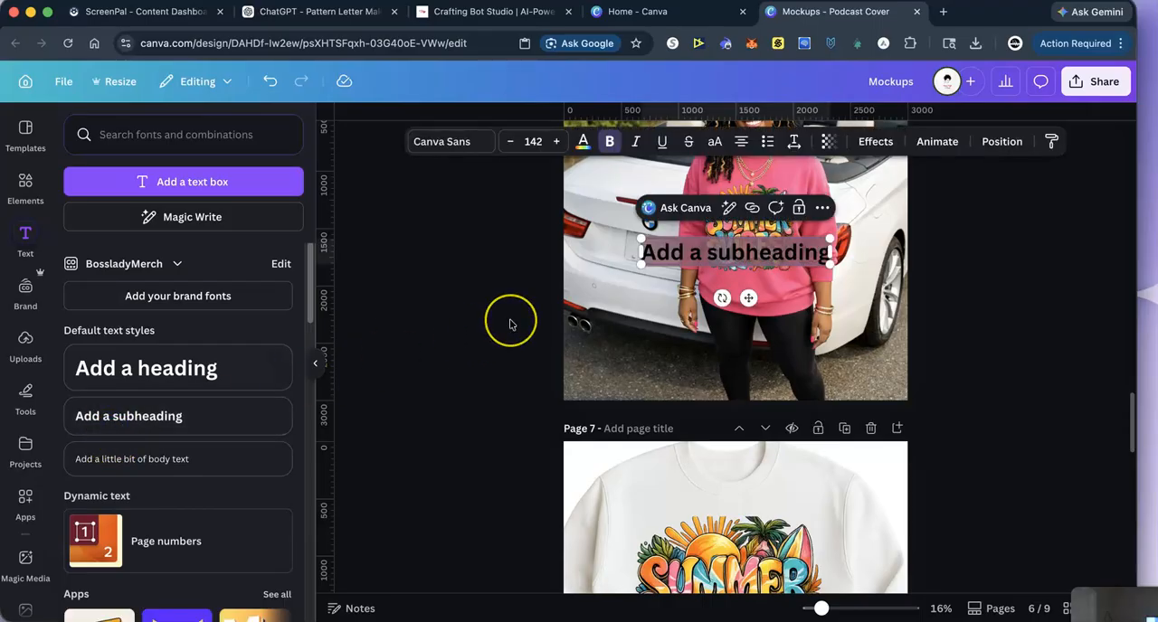
key("BackSpace")
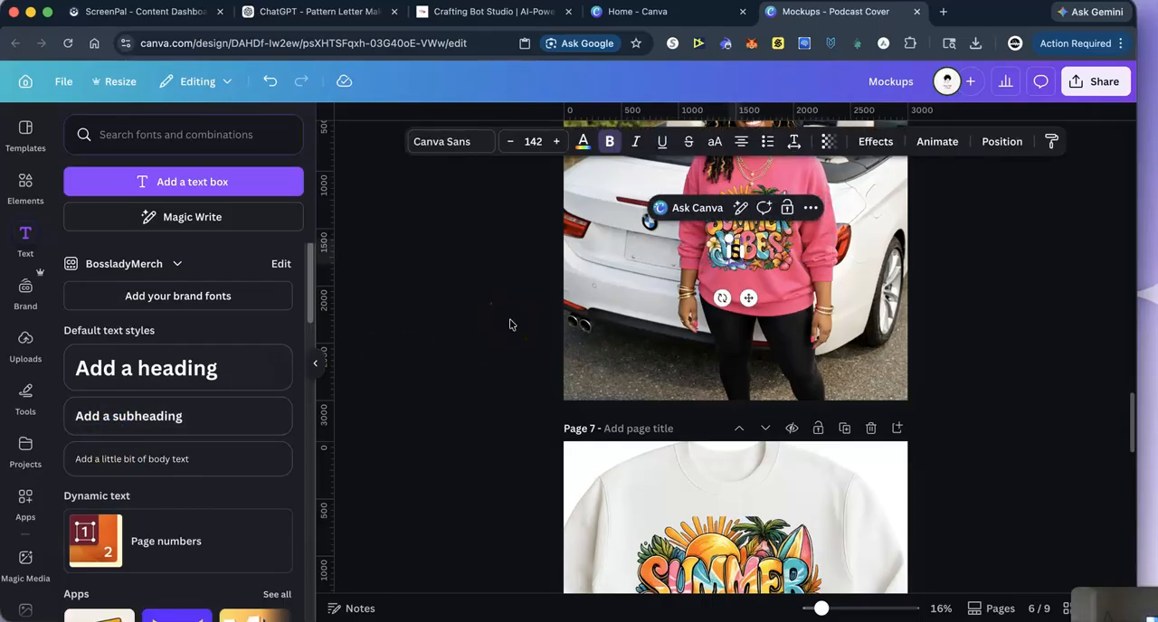
type("Summer")
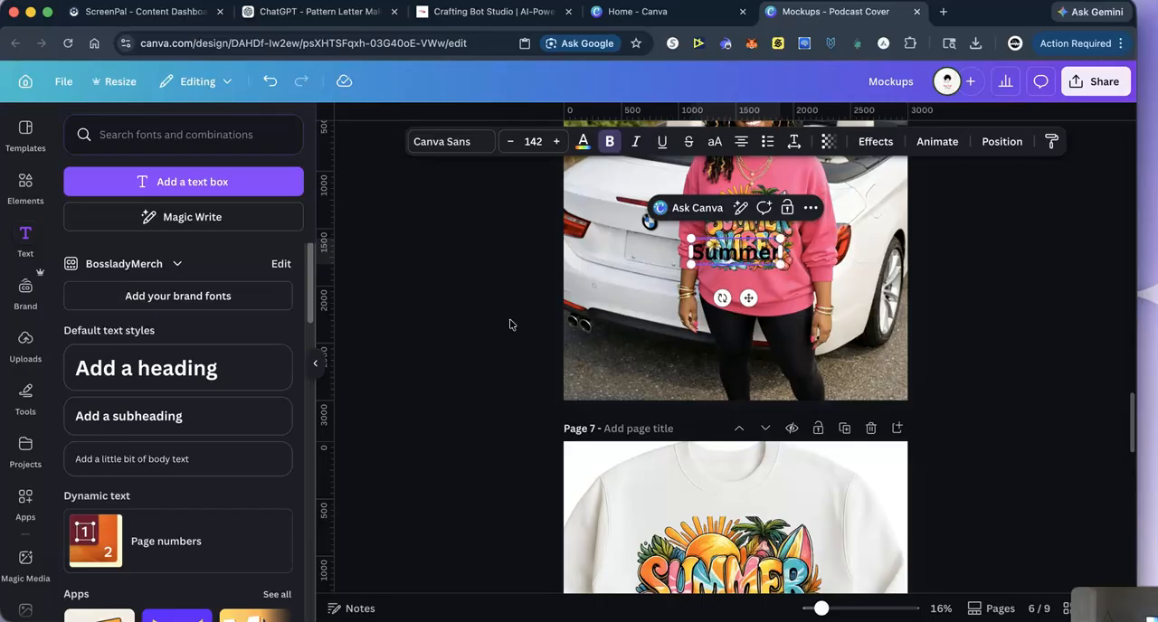
- Shrink the Summer text to a font size of about 80, position it on the white car's license plate and tilt it to match
left_click_drag(748, 298, 650, 300)
left_click_drag(715, 246, 680, 244)
left_click(624, 252)
left_click_drag(655, 302, 621, 289)
left_click(603, 270)
left_click_drag(633, 251, 631, 242)
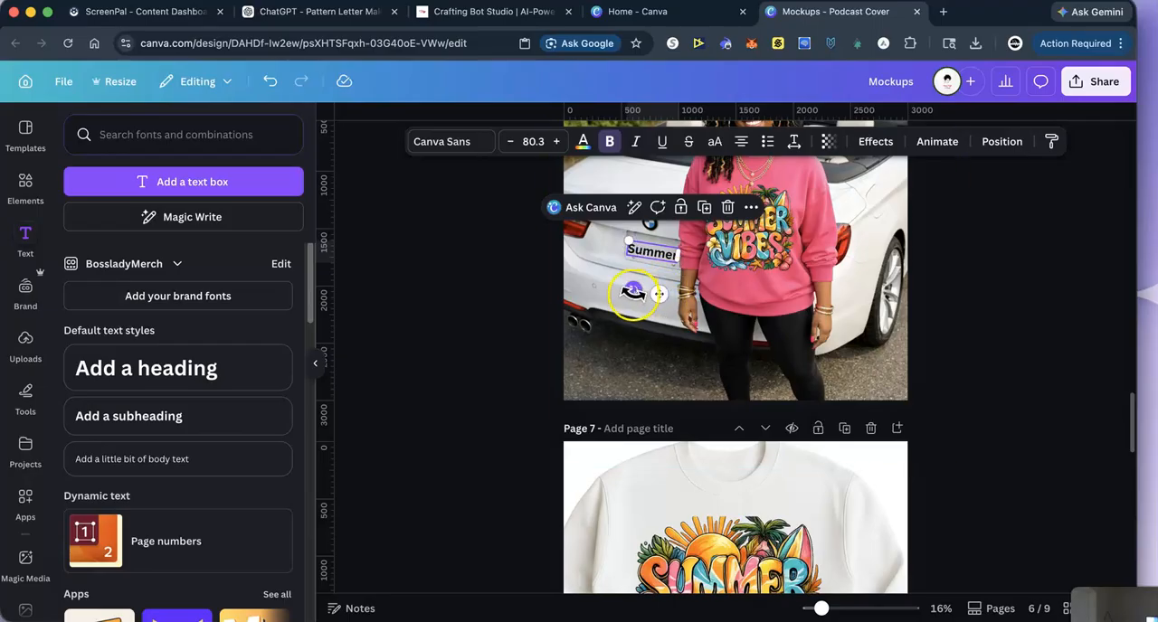
left_click_drag(632, 291, 631, 291)
left_click(989, 268)
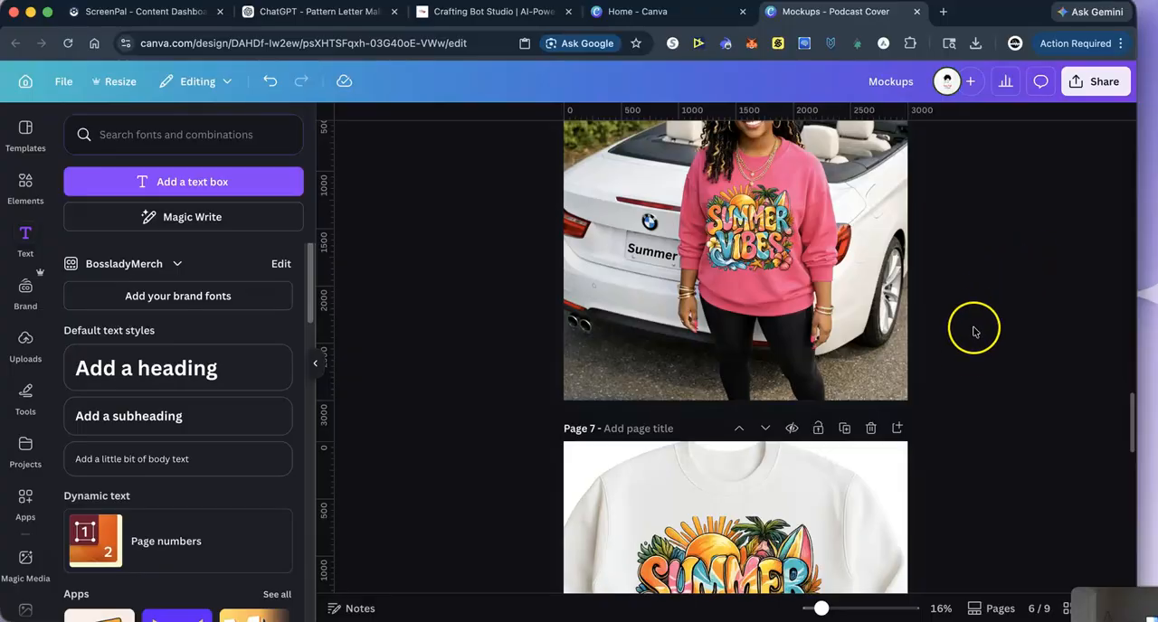
- Review the remaining mockup pages and rename the design Summervibes
scroll(968, 299, "up", 1)
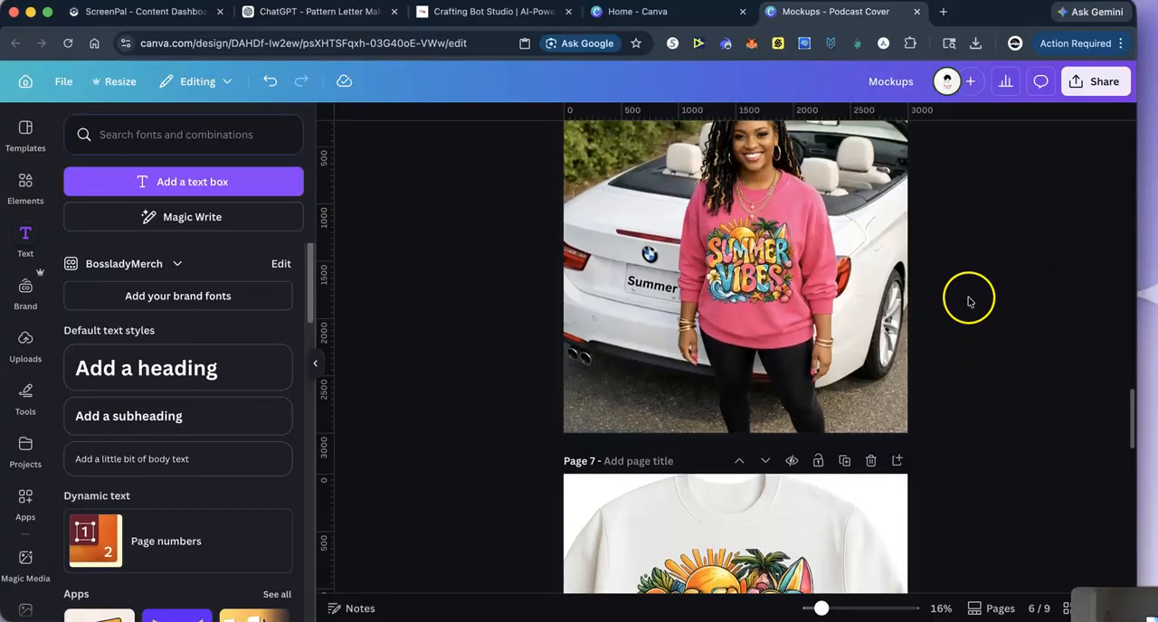
scroll(972, 303, "down", 1)
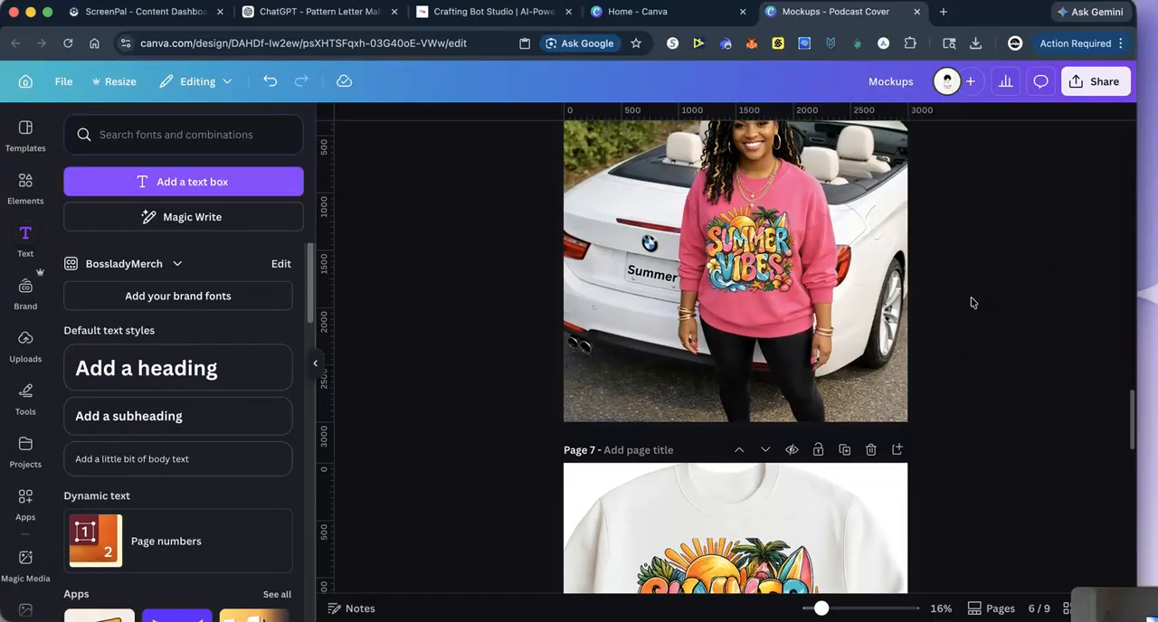
left_click(853, 321)
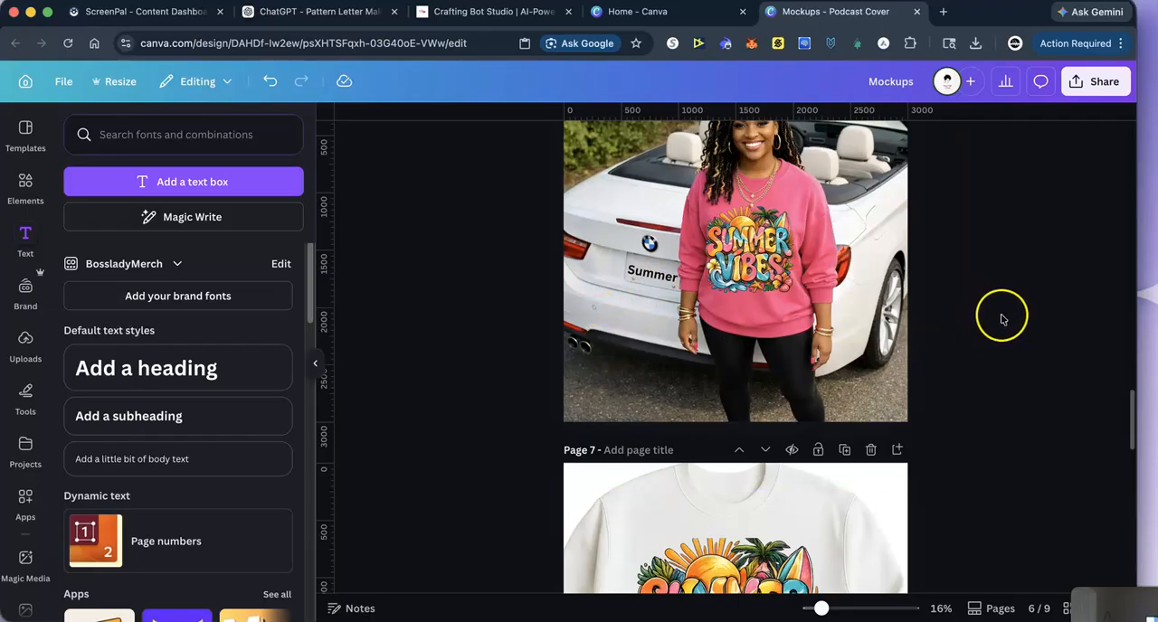
scroll(1001, 319, "down", 3)
scroll(1005, 326, "down", 10)
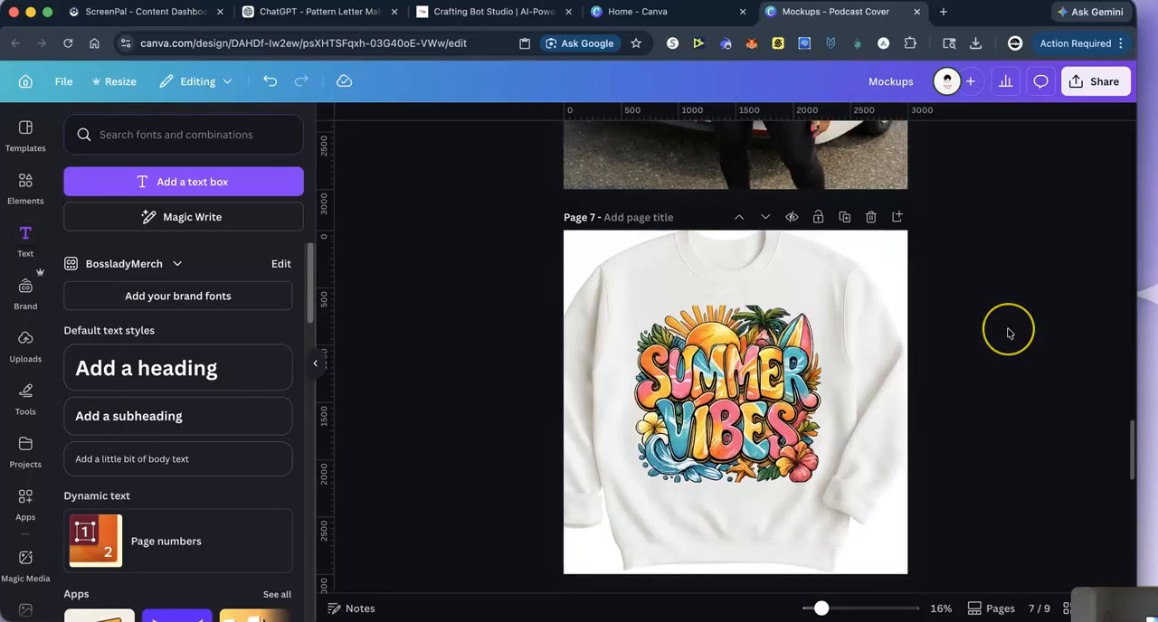
scroll(1009, 333, "down", 10)
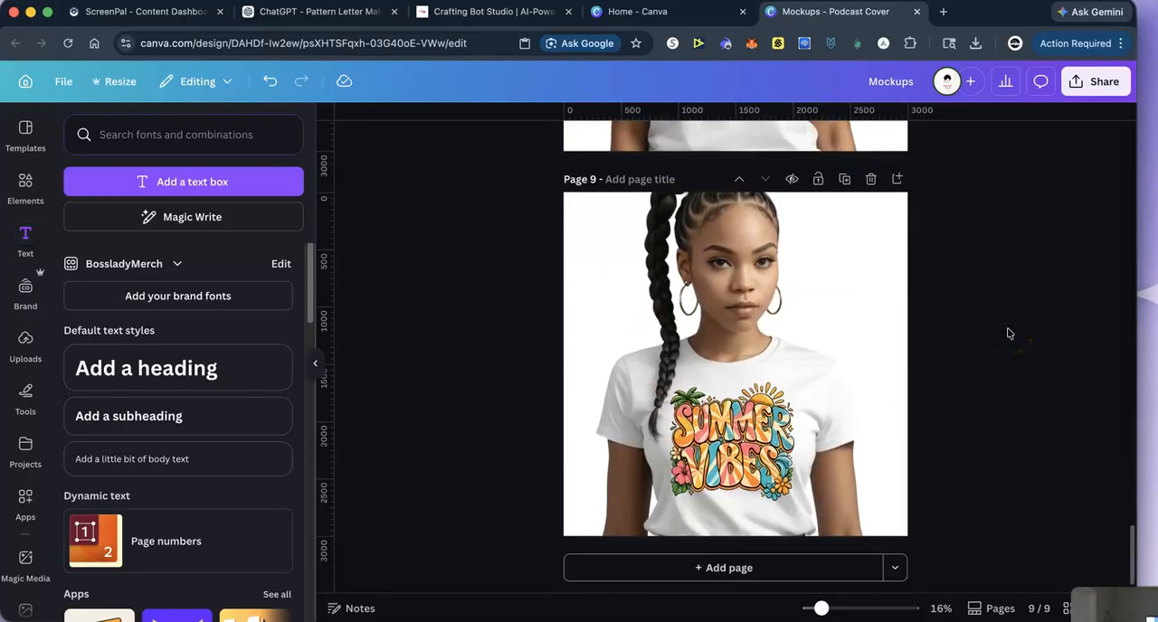
scroll(1006, 336, "up", 20)
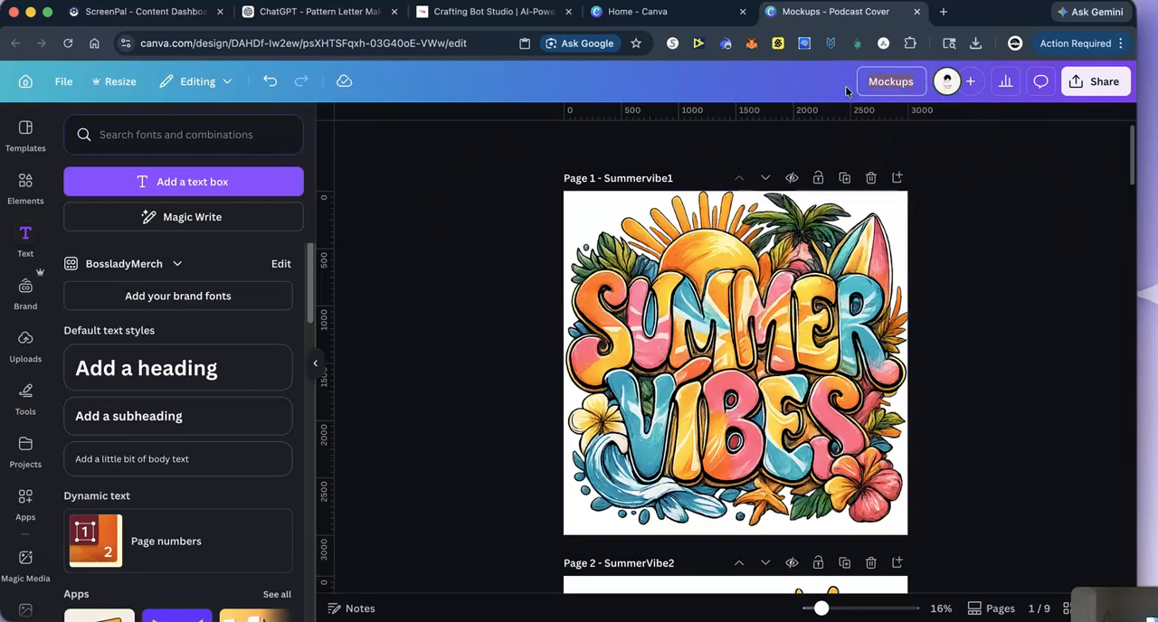
type("mmervibes")
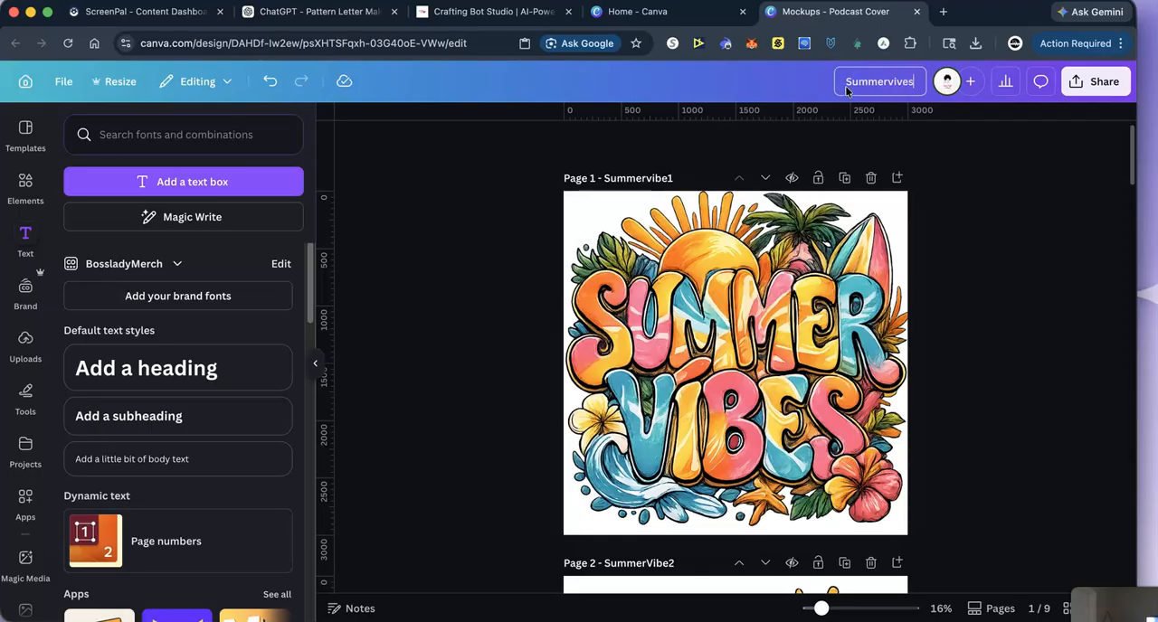
left_click(1005, 254)
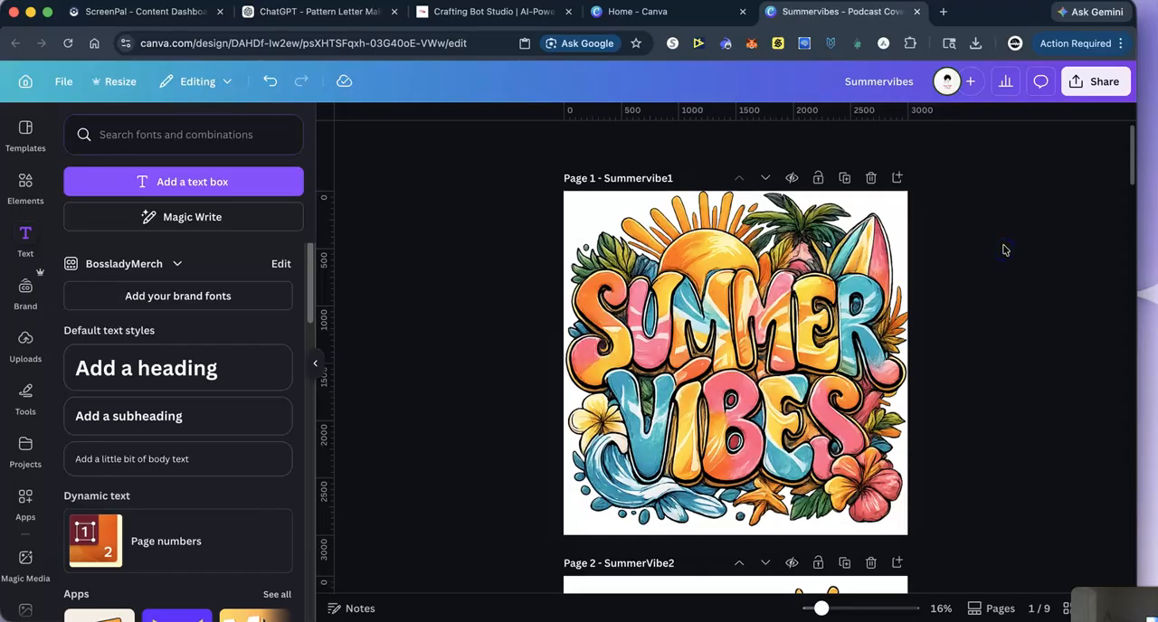
- View the Pattern Letter Maker chat in ChatGPT and the GPT products on the Crafting Bot Studio website
scroll(988, 272, "down", 20)
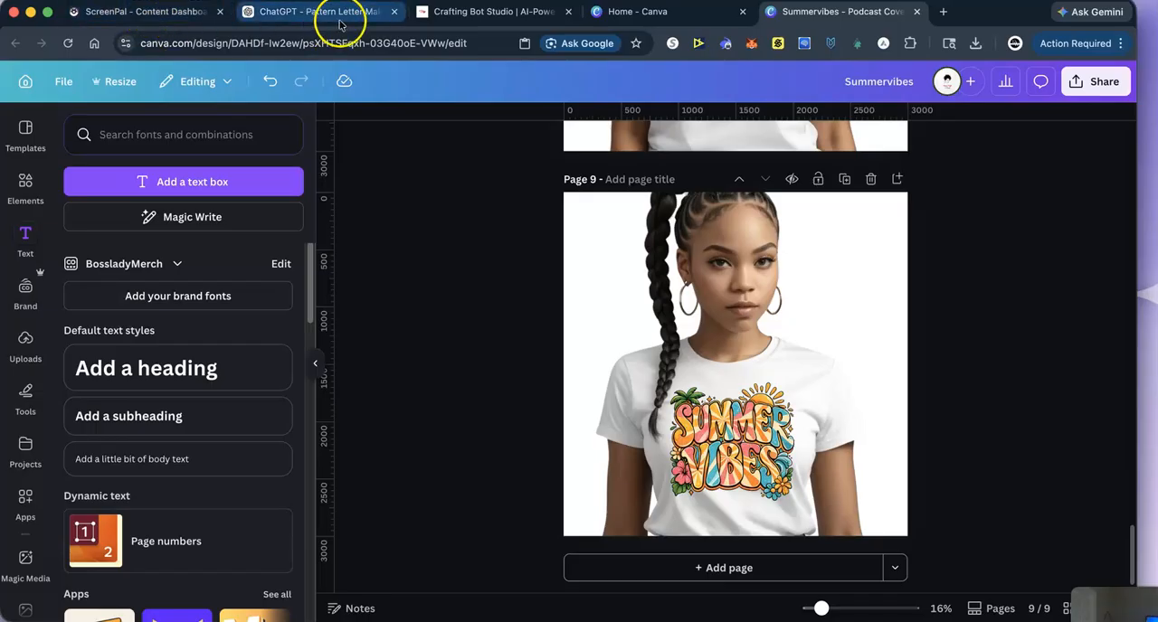
left_click(289, 12)
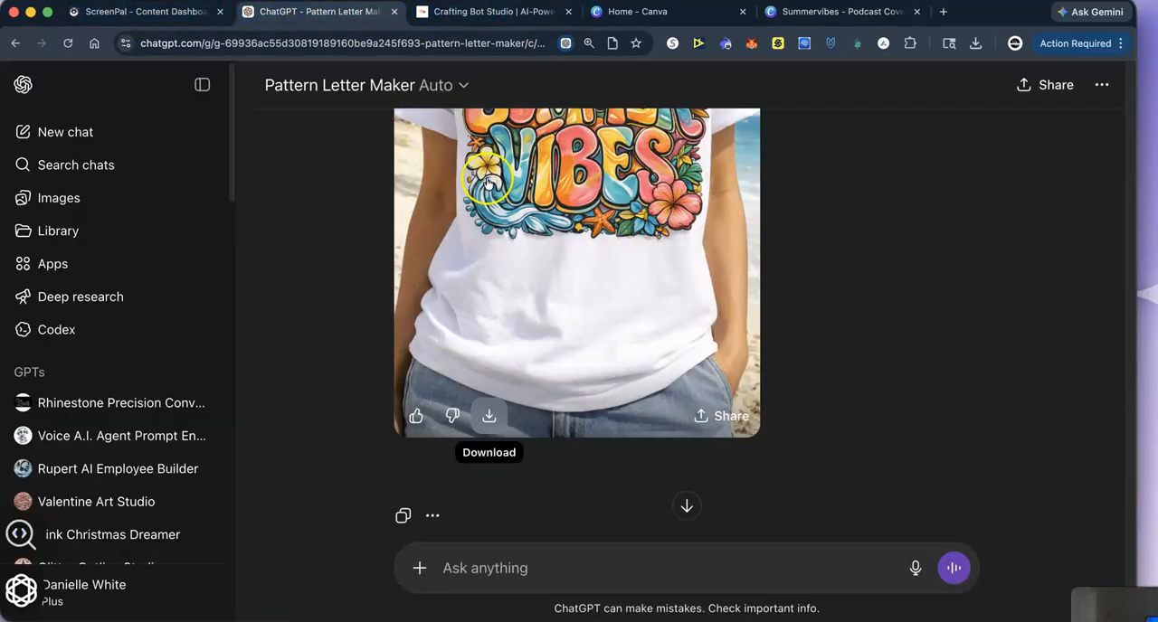
scroll(347, 269, "down", 2)
scroll(347, 268, "up", 2)
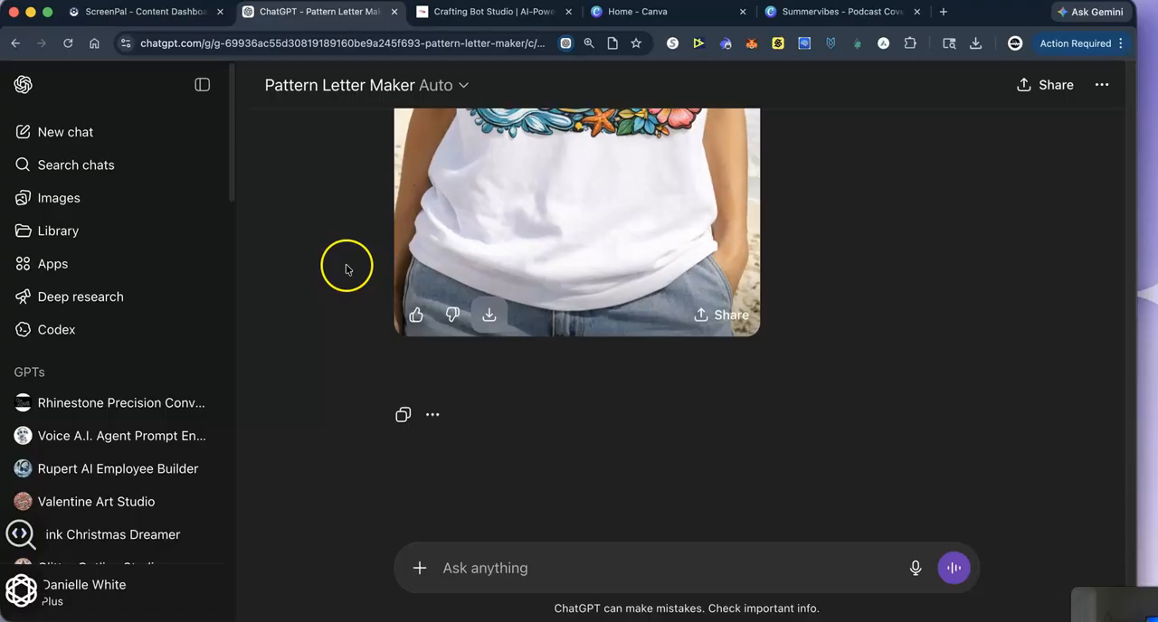
left_click(503, 13)
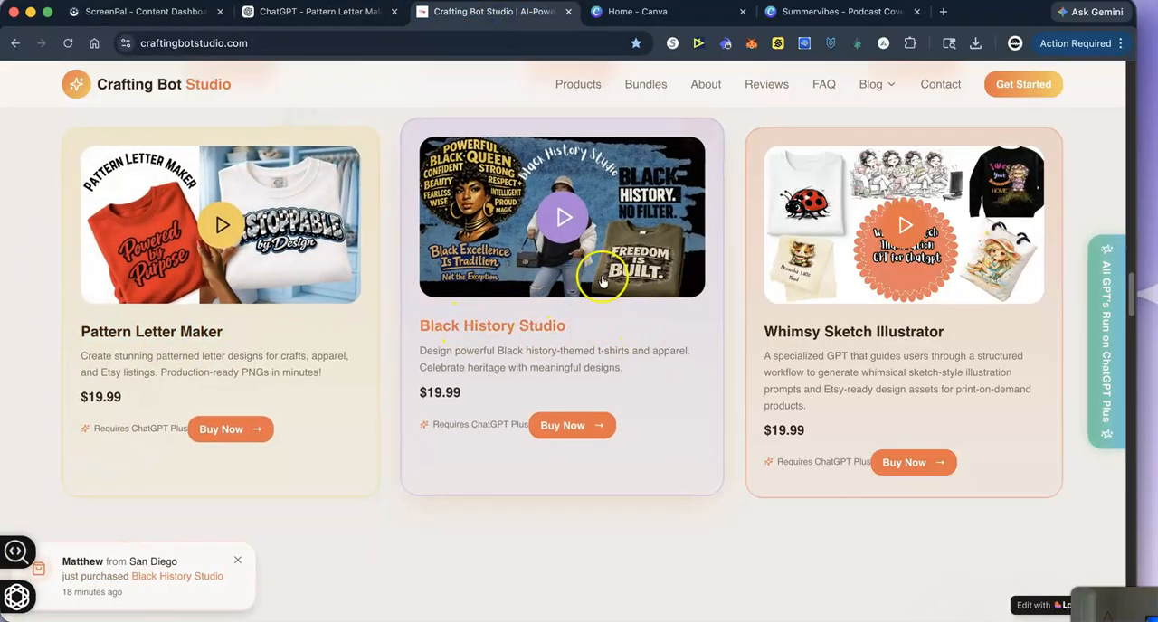
- Switch to ChatGPT, open the Black History Studio GPT and run its suggested prompt Make a Juneteenth shirt idea
left_click(288, 12)
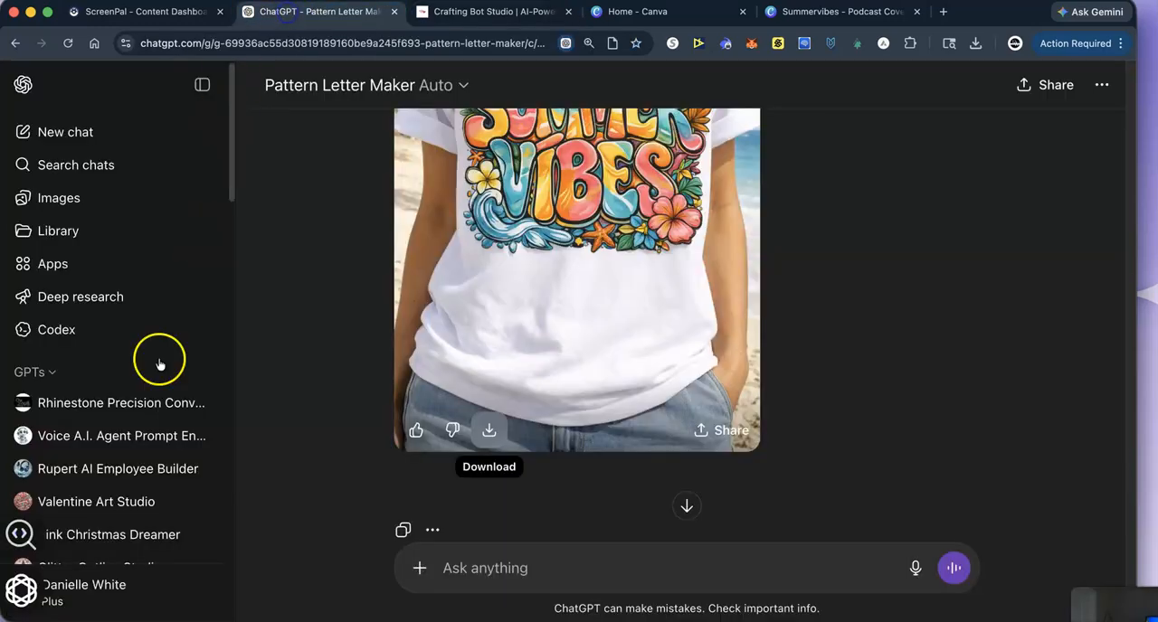
scroll(133, 467, "down", 3)
scroll(130, 469, "down", 6)
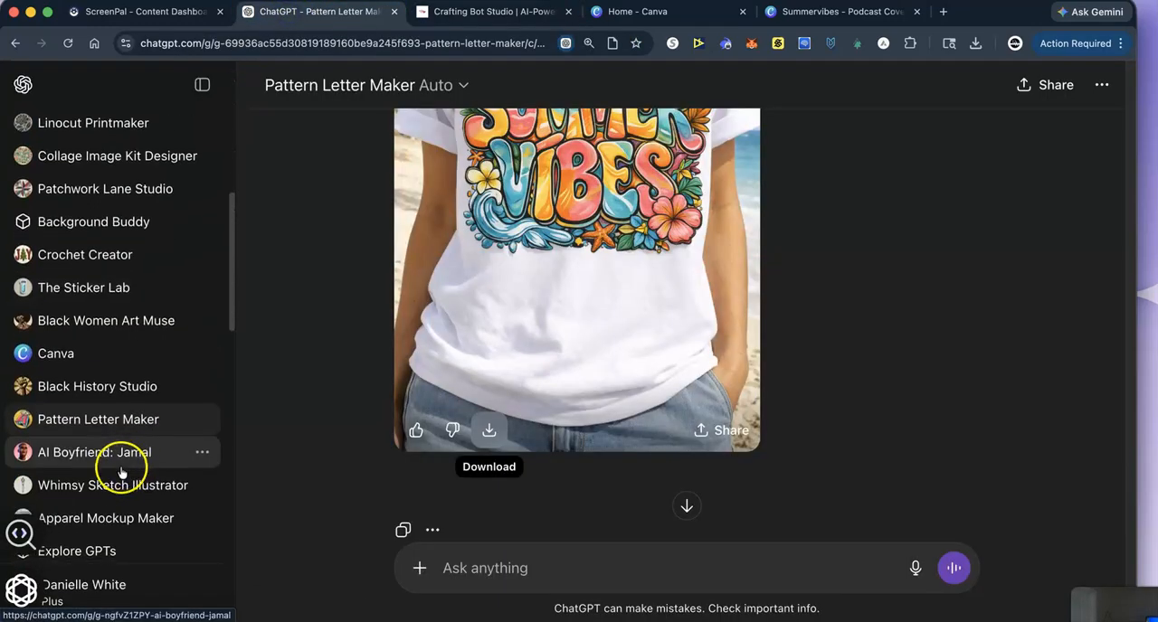
scroll(122, 469, "down", 2)
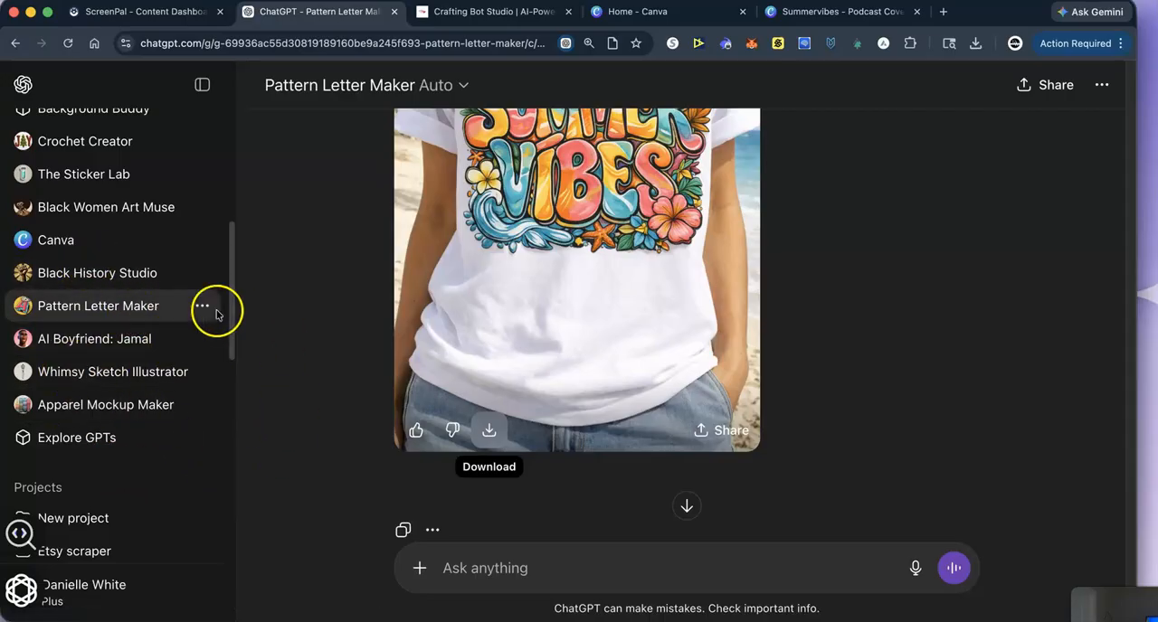
left_click(155, 273)
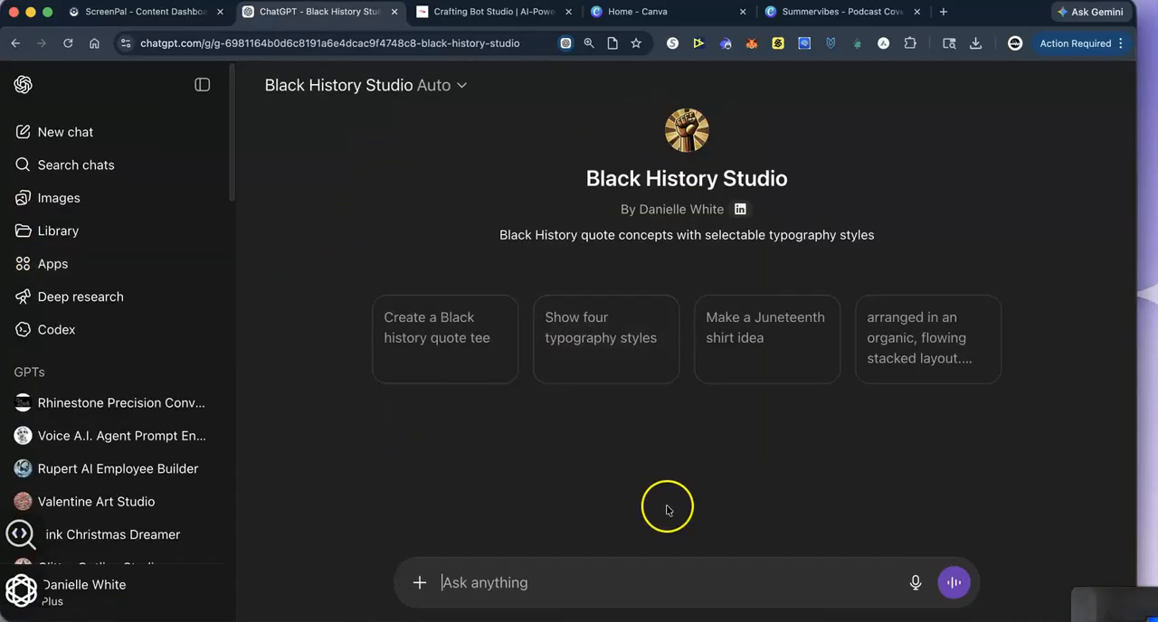
left_click(511, 582)
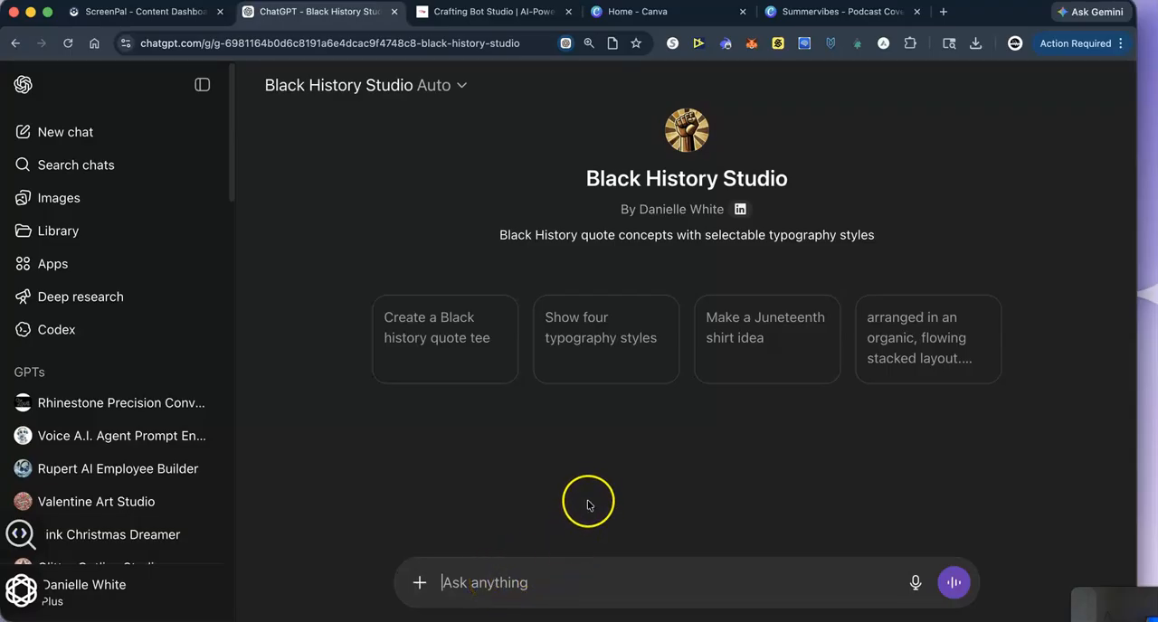
left_click(776, 307)
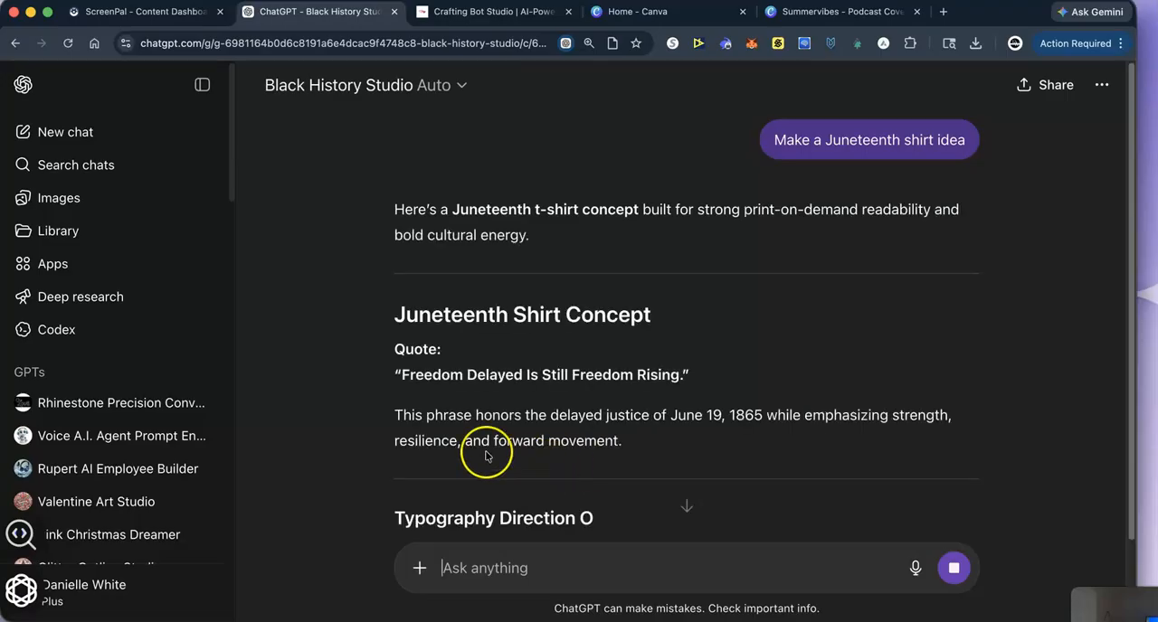
- Read through the Juneteenth shirt concept's quote and its four typography direction options
scroll(511, 416, "down", 1)
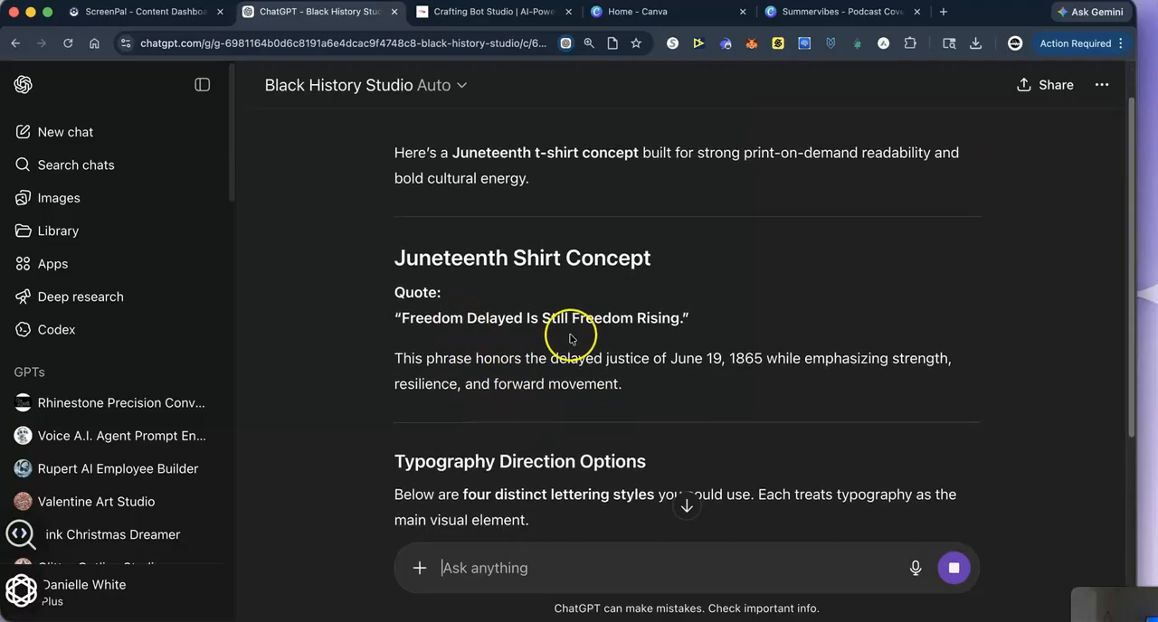
scroll(463, 391, "down", 3)
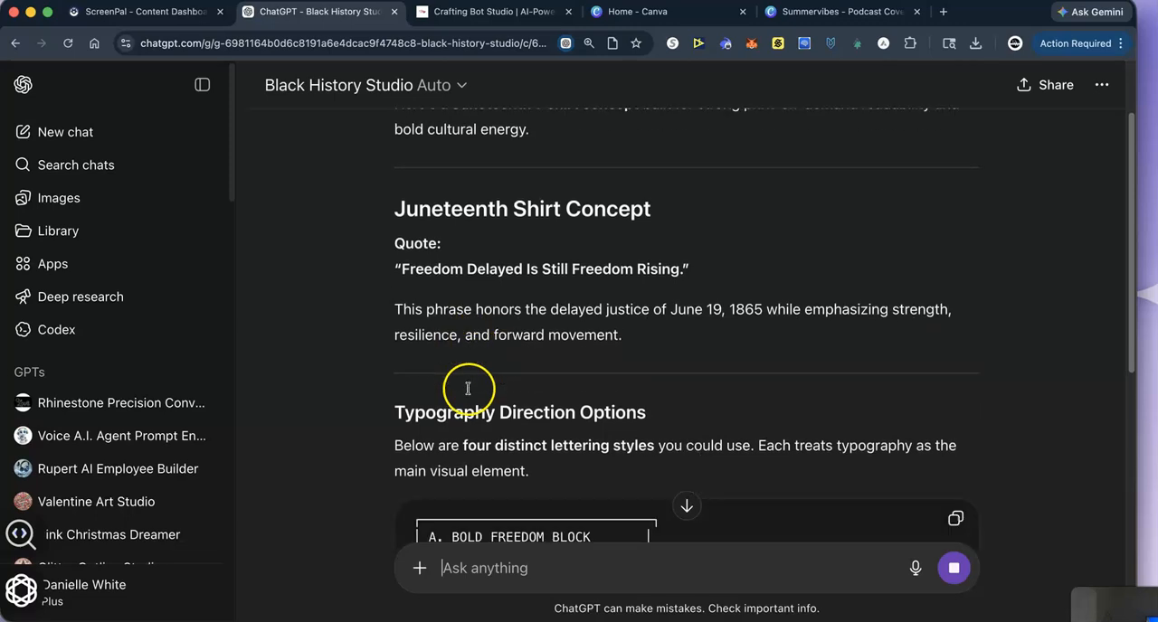
scroll(530, 434, "down", 5)
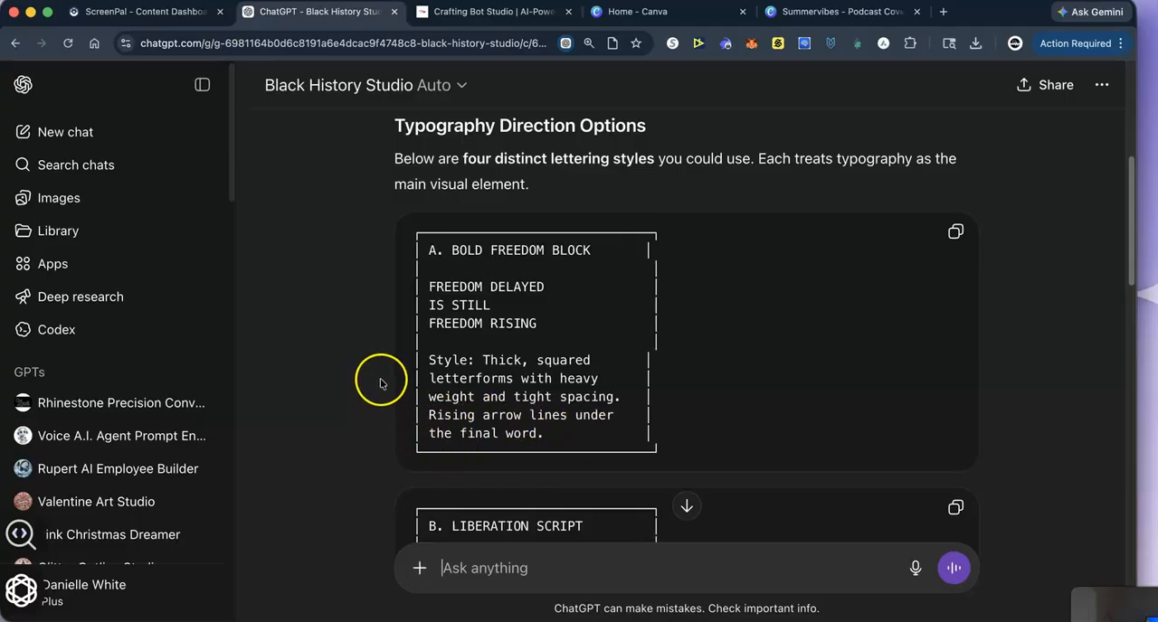
scroll(380, 386, "down", 2)
scroll(380, 386, "down", 5)
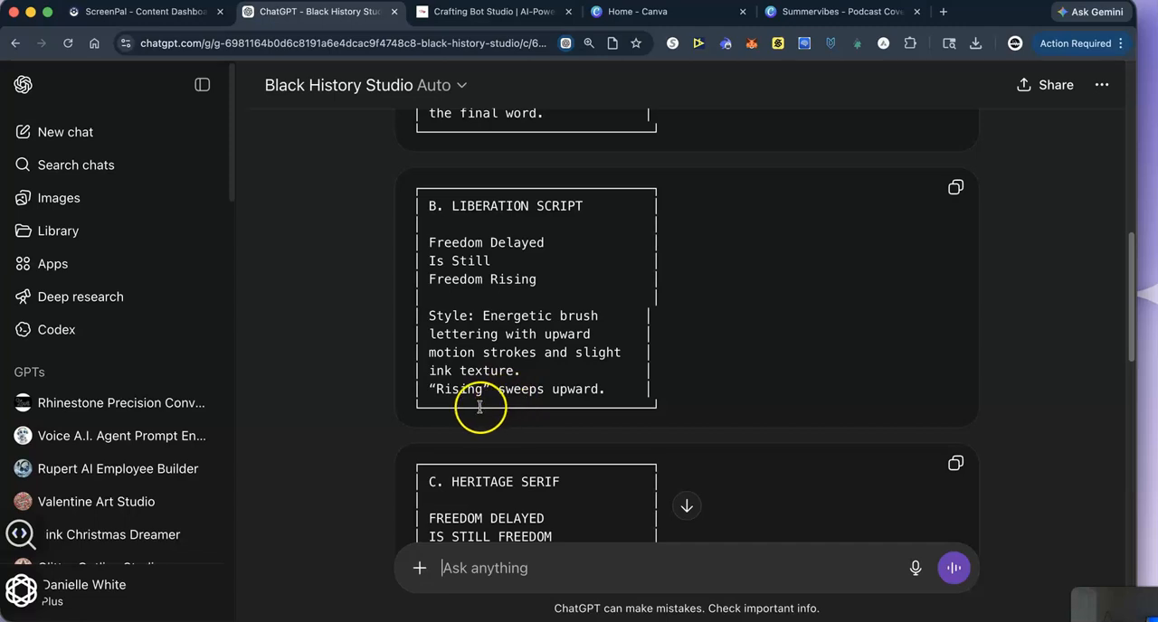
scroll(359, 401, "down", 1)
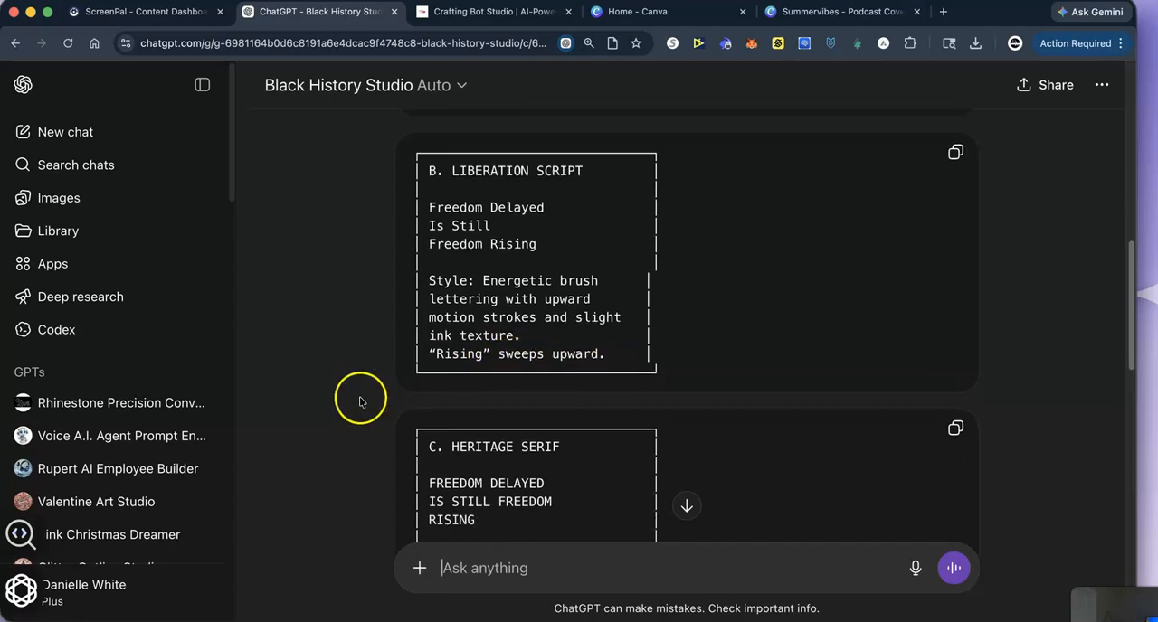
scroll(335, 394, "down", 2)
scroll(380, 378, "down", 4)
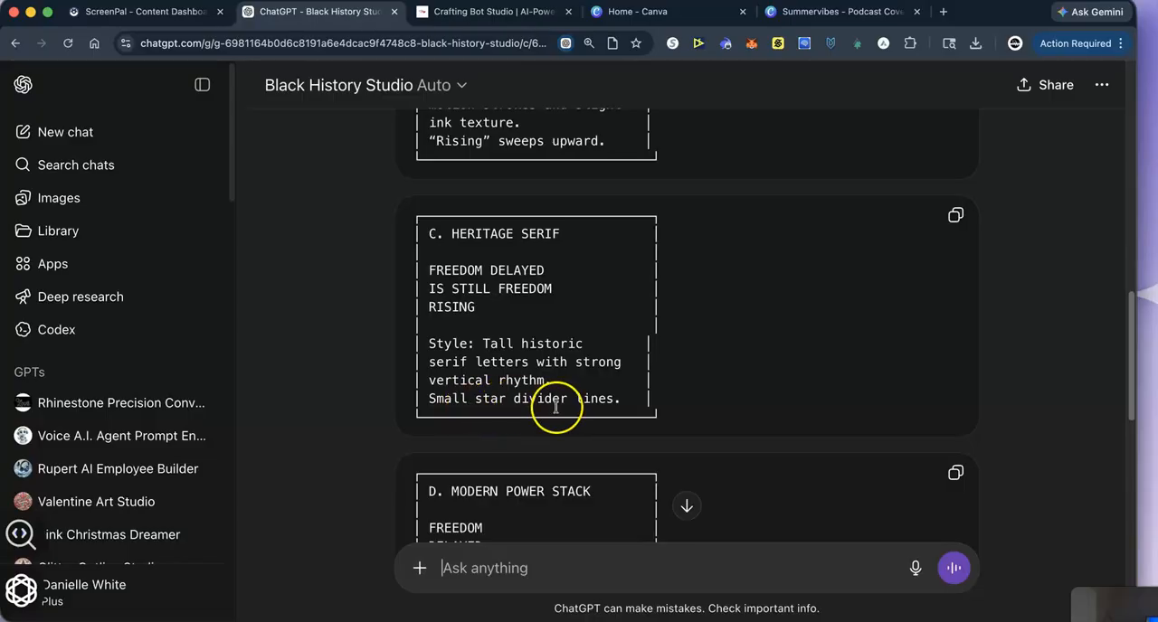
scroll(538, 409, "down", 5)
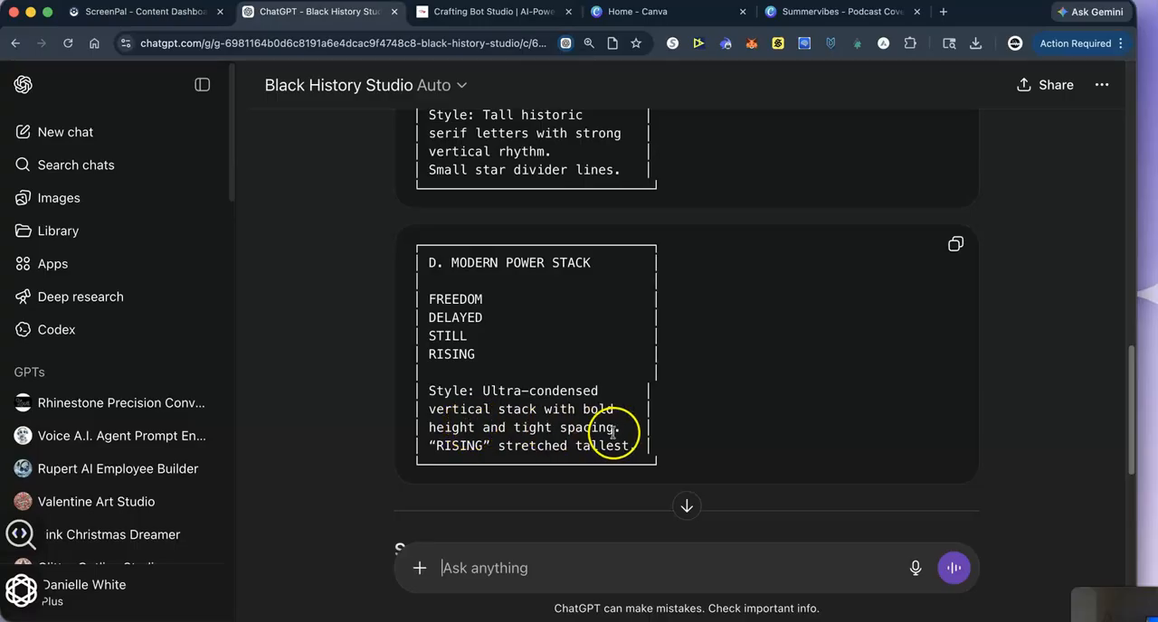
scroll(612, 433, "down", 1)
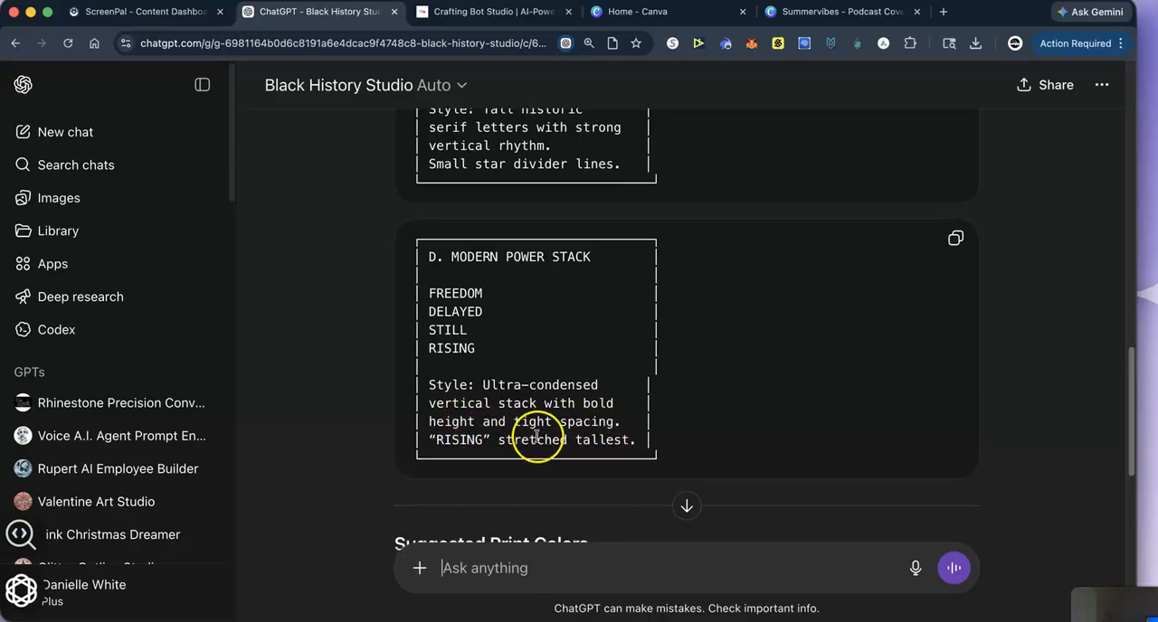
- Read the rest of the Juneteenth shirt concept, covering the suggested print colors, the optional graphic accents and the closing options
scroll(537, 438, "down", 1)
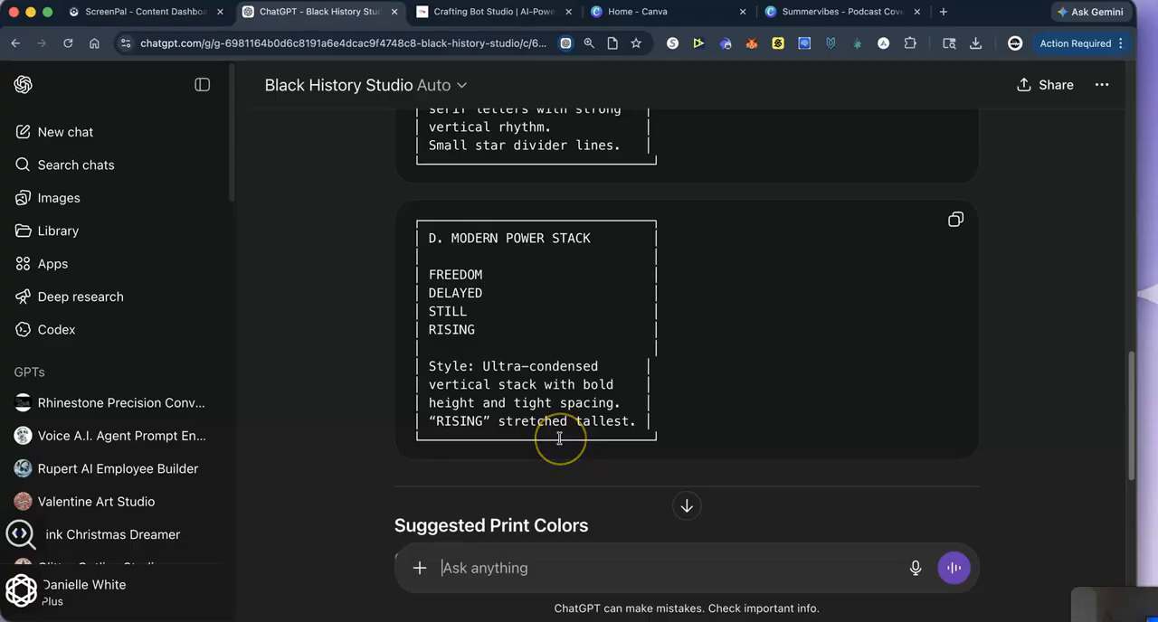
scroll(559, 438, "down", 4)
scroll(506, 389, "down", 2)
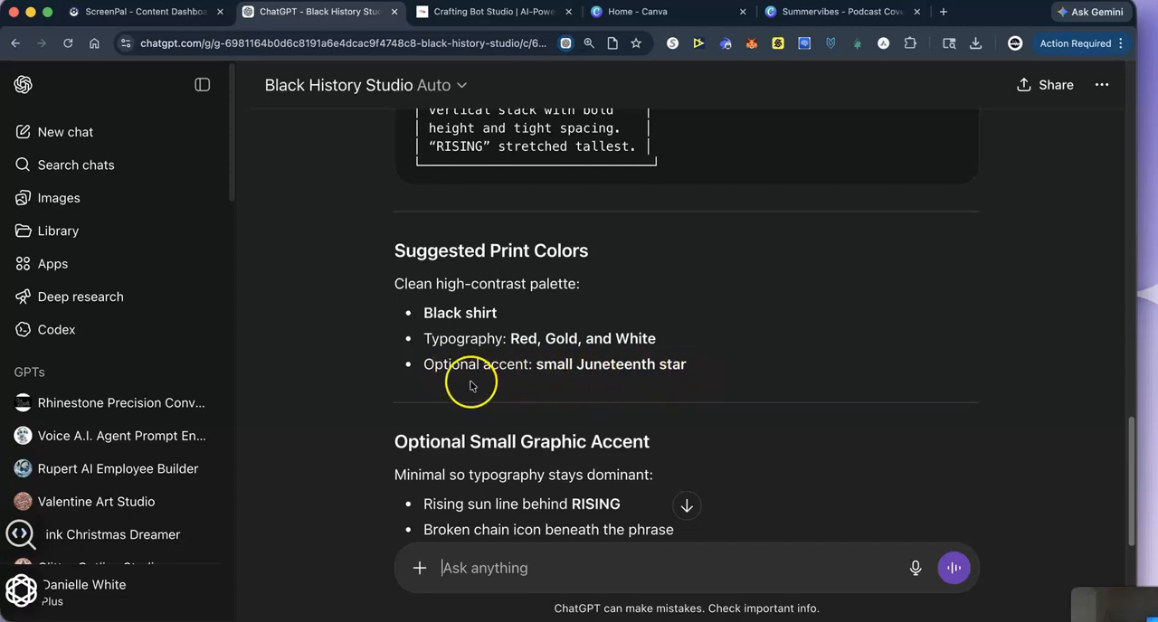
scroll(469, 386, "down", 2)
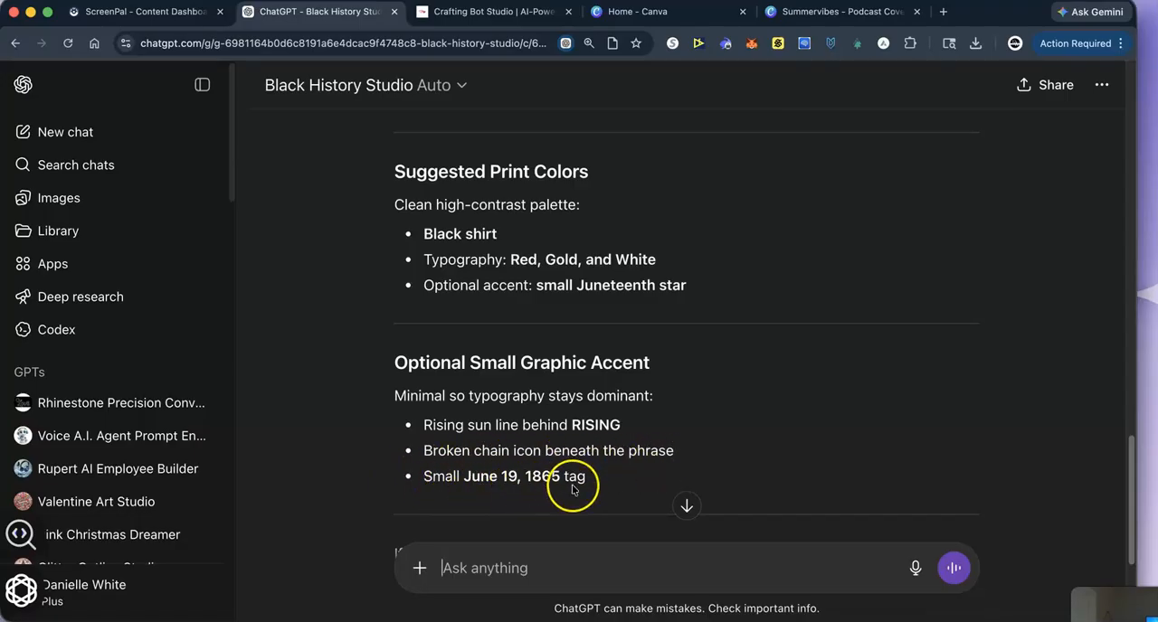
scroll(588, 479, "down", 1)
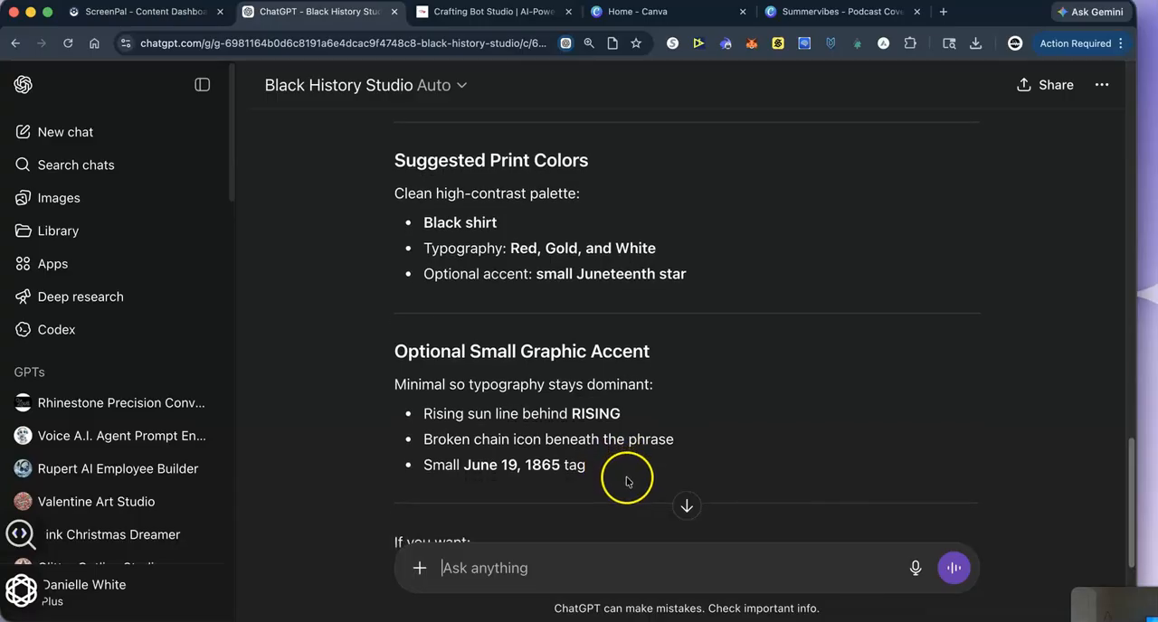
scroll(579, 477, "down", 5)
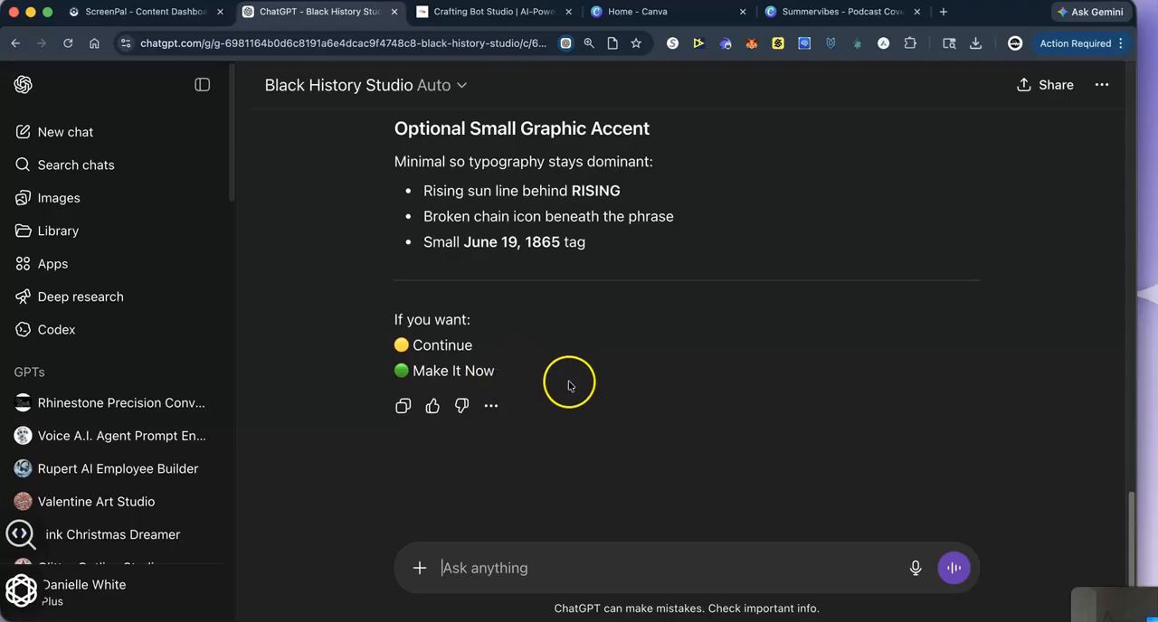
scroll(552, 396, "up", 10)
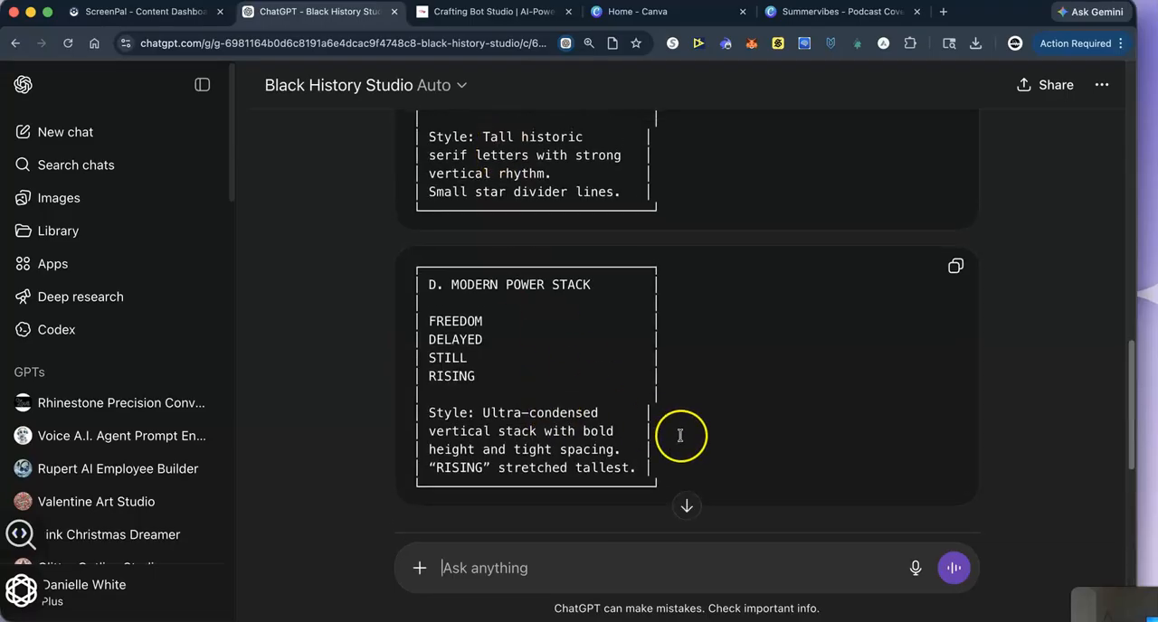
scroll(664, 434, "down", 10)
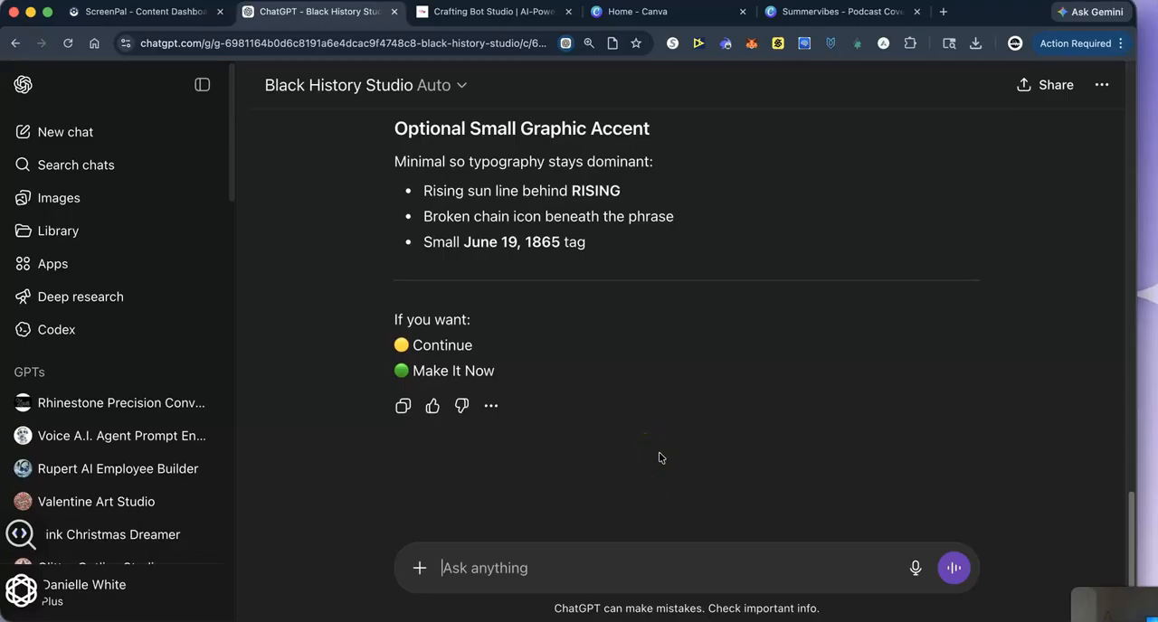
- Return to the typography direction options and reply "A" to choose the Bold Freedom Block style
scroll(609, 323, "up", 15)
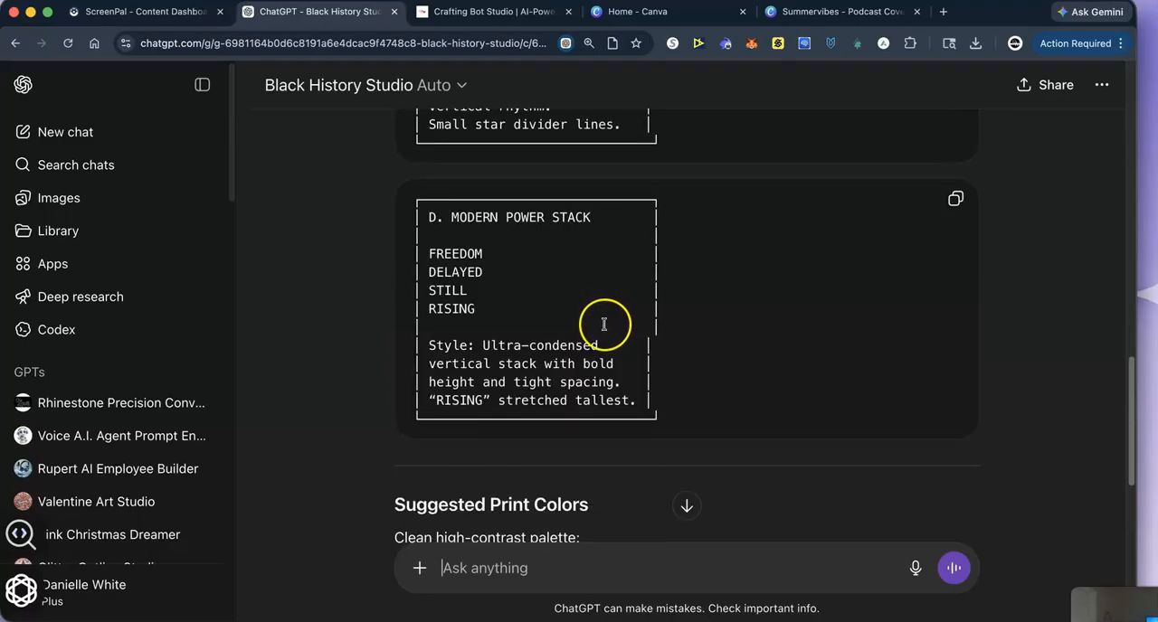
scroll(511, 308, "up", 3)
scroll(473, 297, "down", 5)
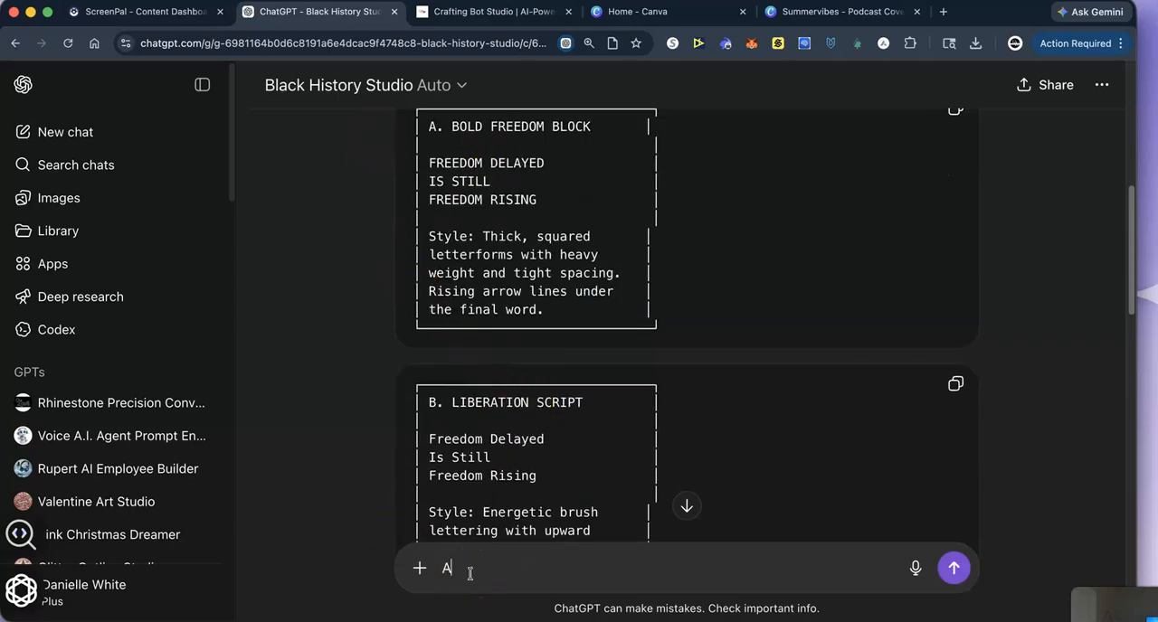
key("Return")
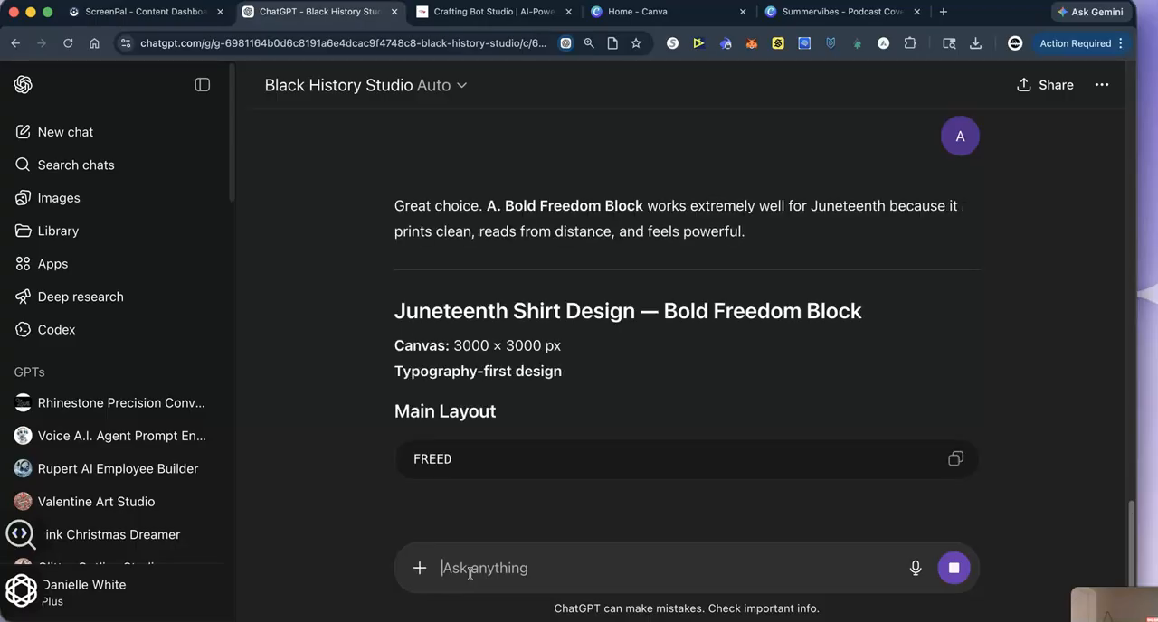
- Read the Bold Freedom Block design's main layout, composition, lettering style and visual weight hierarchy
scroll(543, 493, "down", 4)
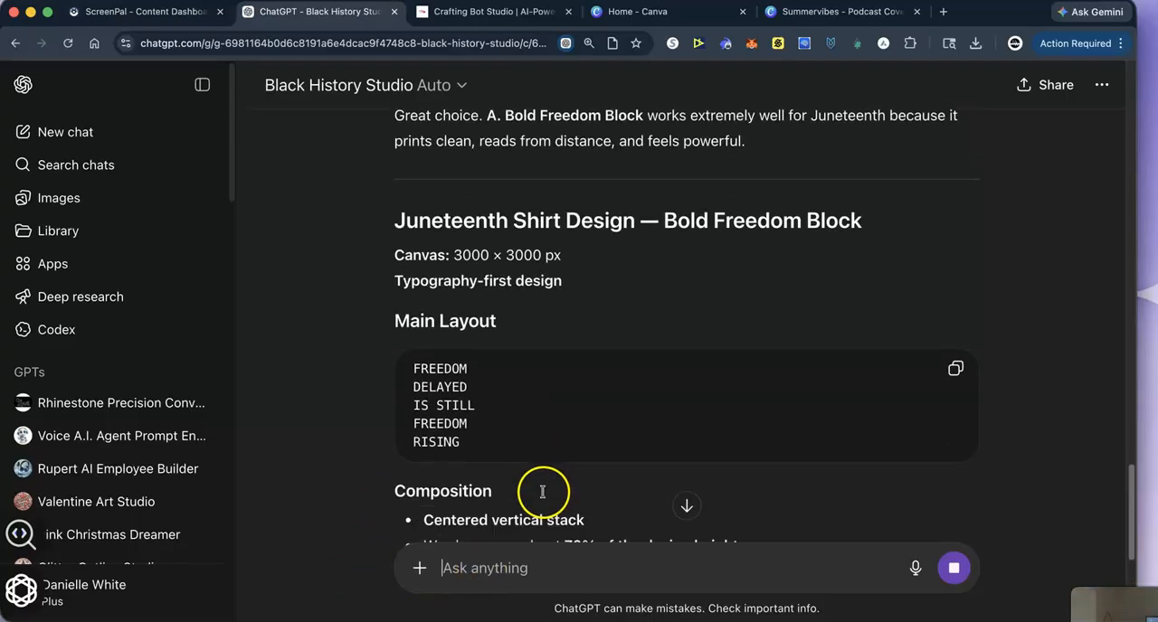
scroll(532, 501, "down", 1)
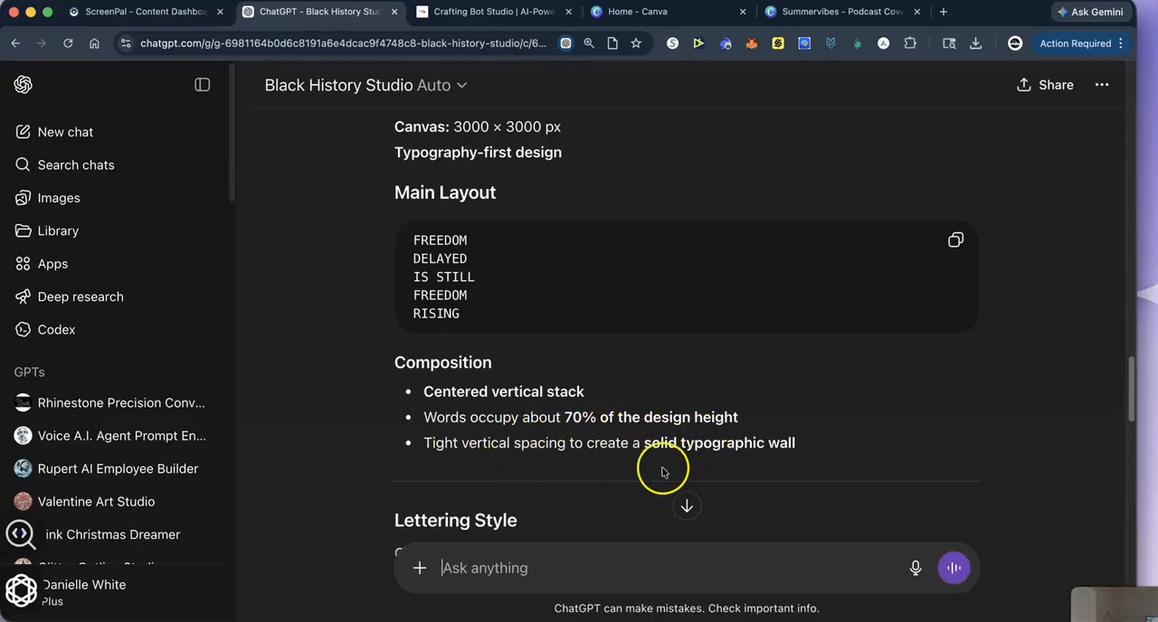
scroll(543, 488, "down", 5)
scroll(398, 453, "down", 2)
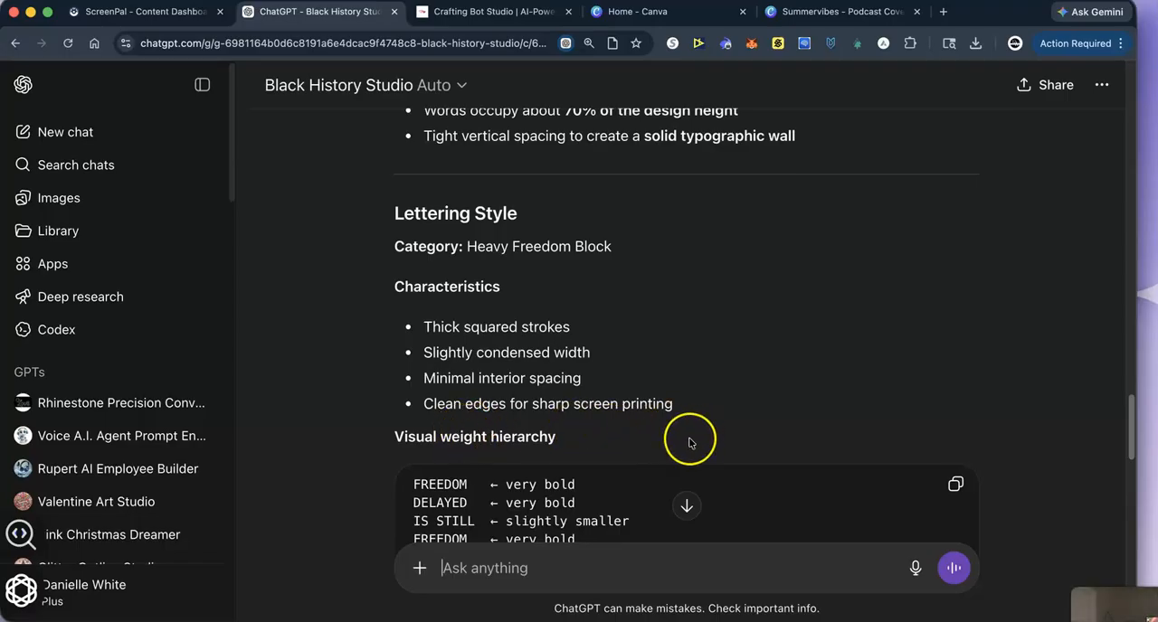
scroll(646, 454, "down", 2)
scroll(647, 454, "down", 1)
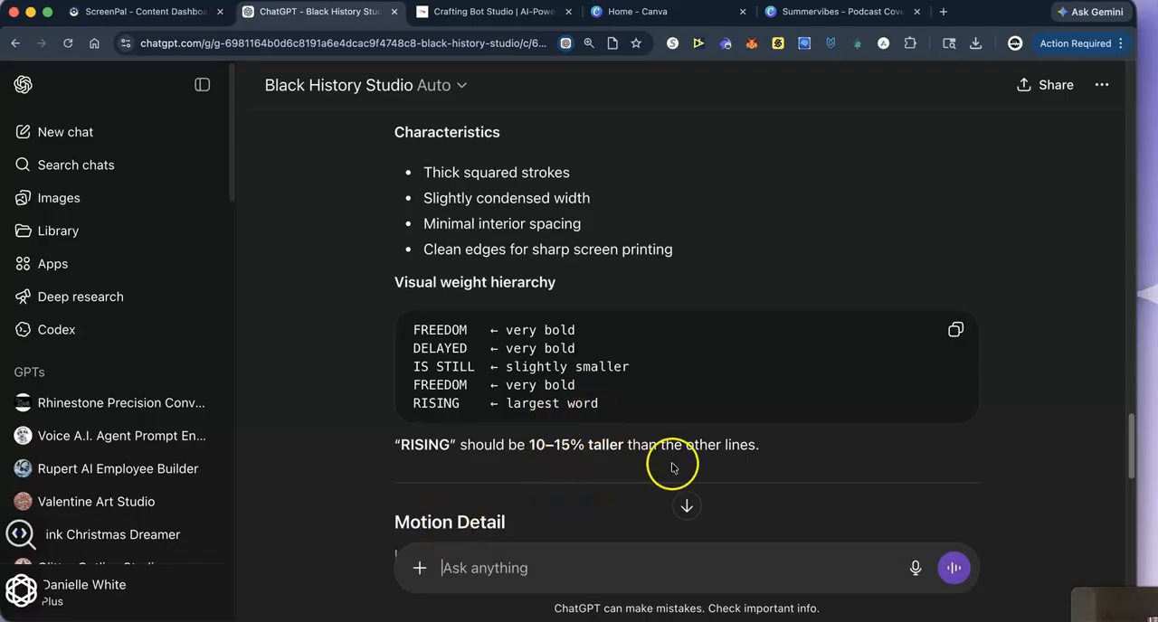
- Read the design's motion detail, color palette, small historical tag and print readability sections
scroll(671, 468, "down", 5)
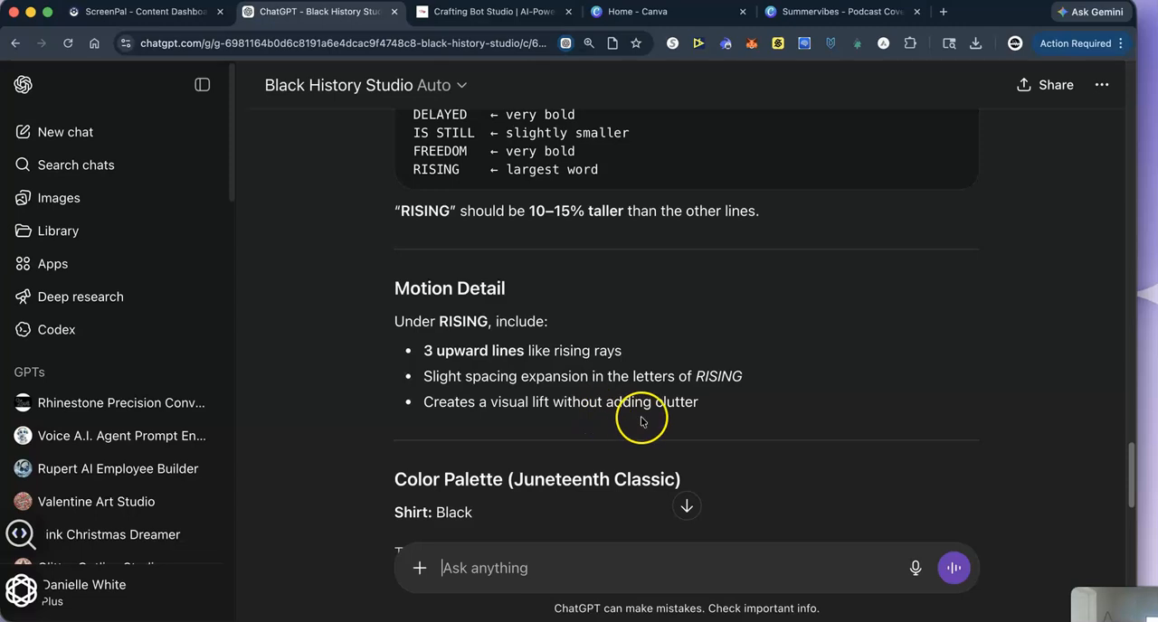
scroll(555, 465, "down", 3)
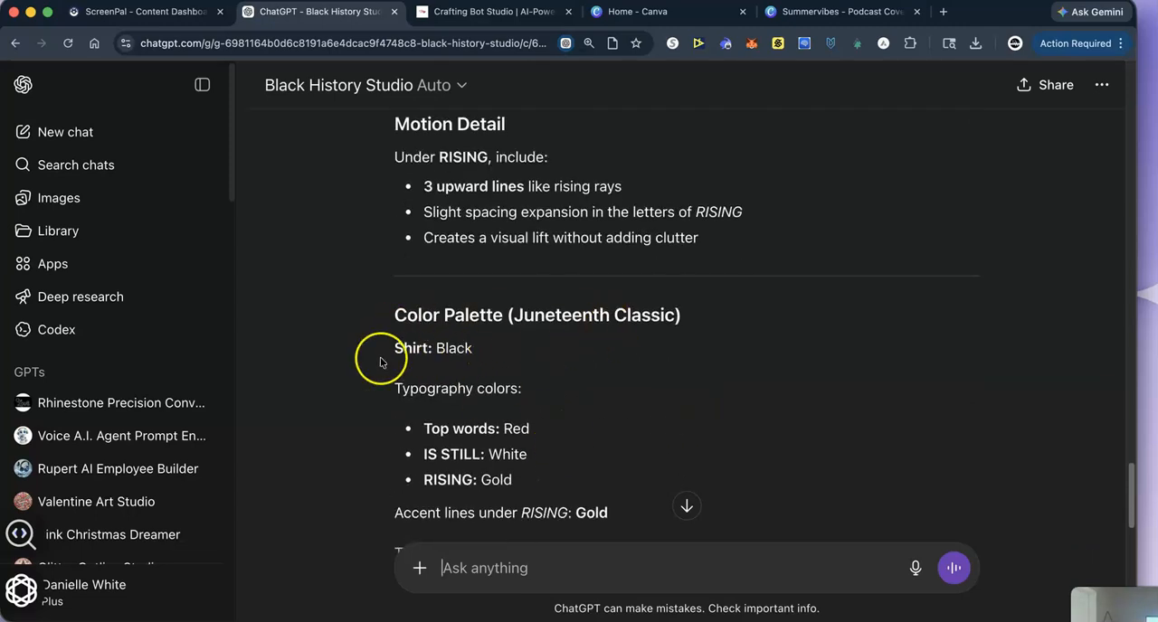
scroll(430, 470, "down", 1)
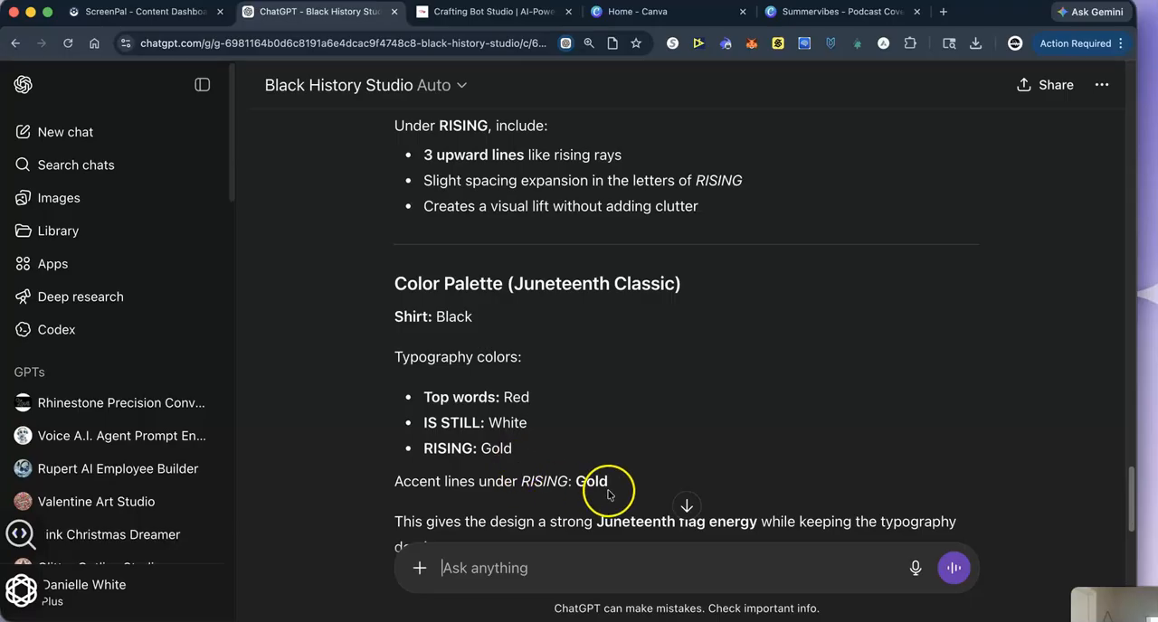
scroll(555, 490, "down", 2)
scroll(556, 490, "down", 1)
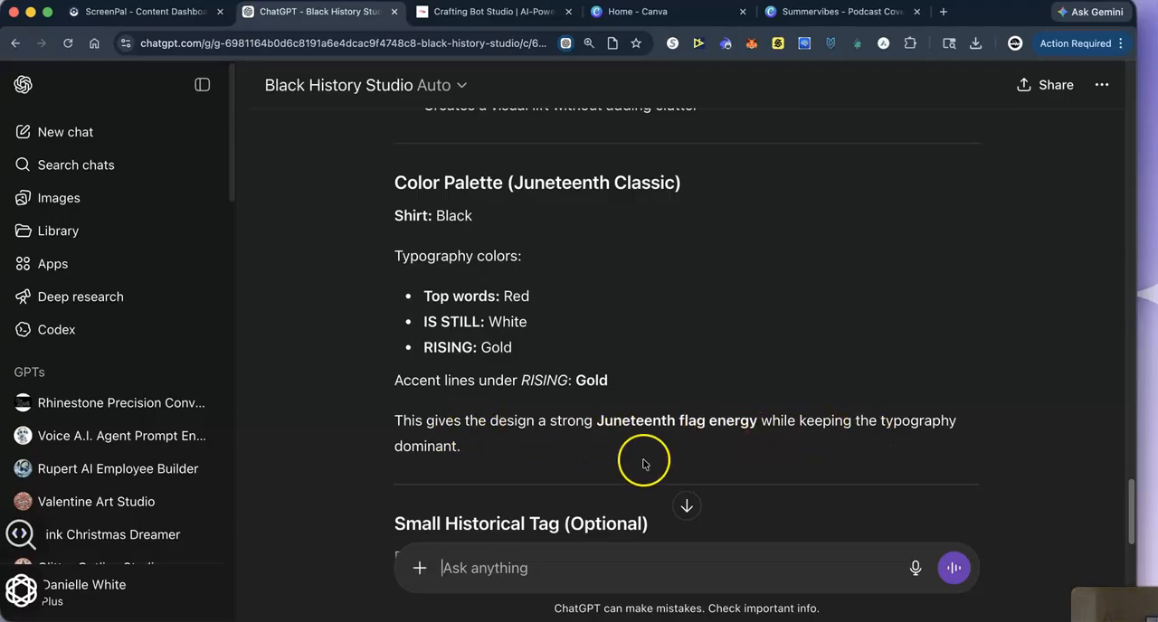
scroll(561, 462, "down", 5)
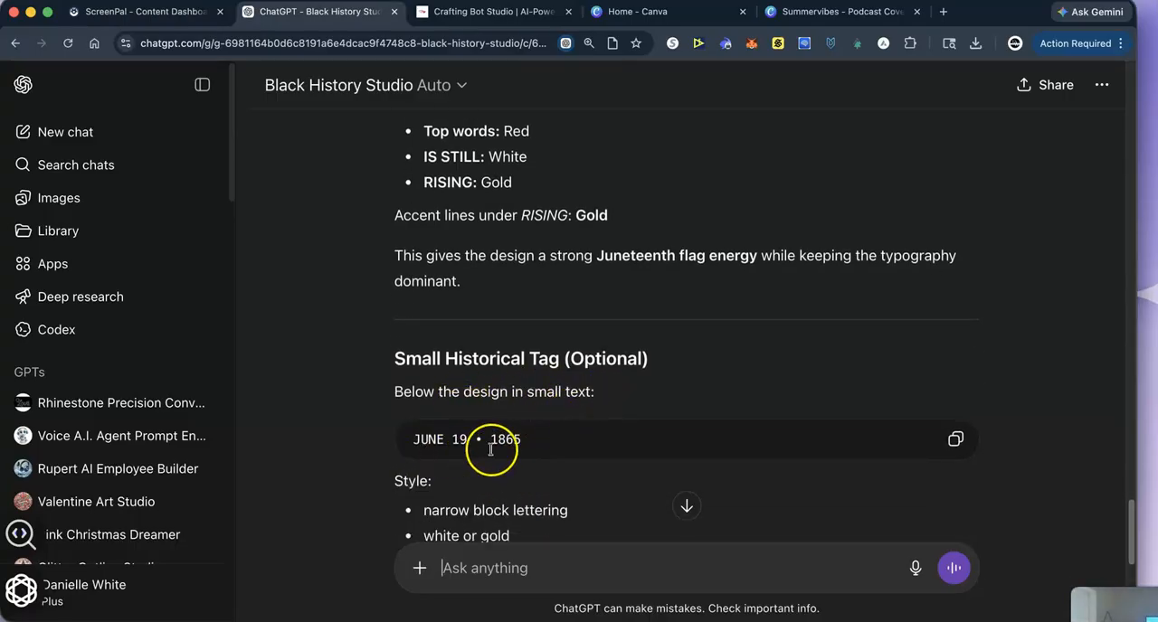
scroll(471, 472, "down", 2)
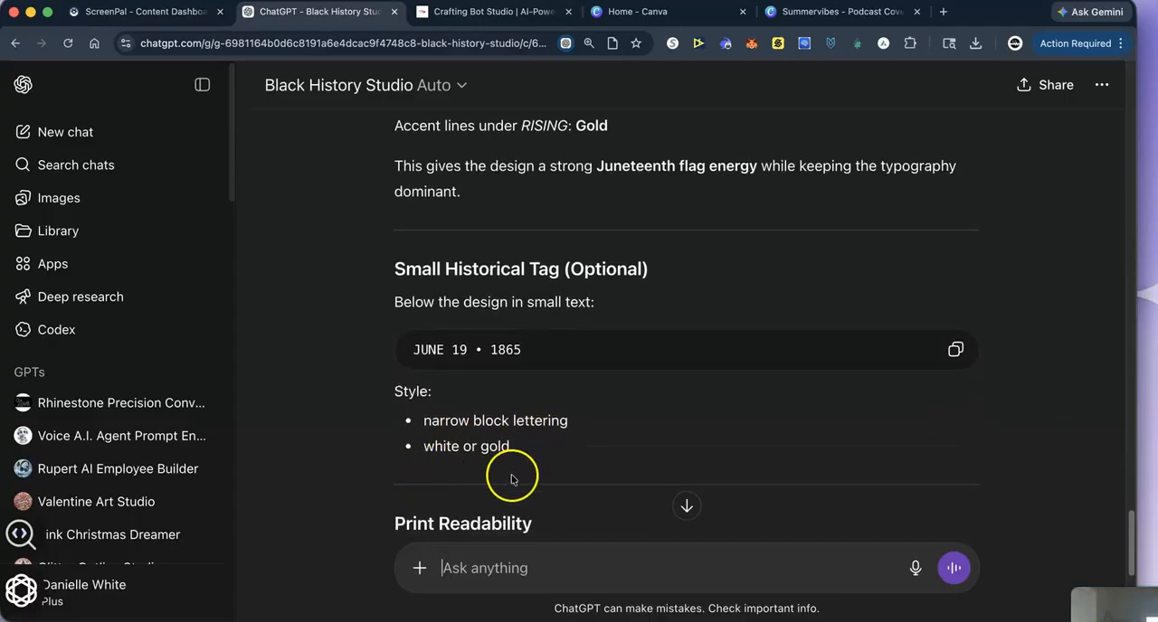
scroll(511, 479, "down", 2)
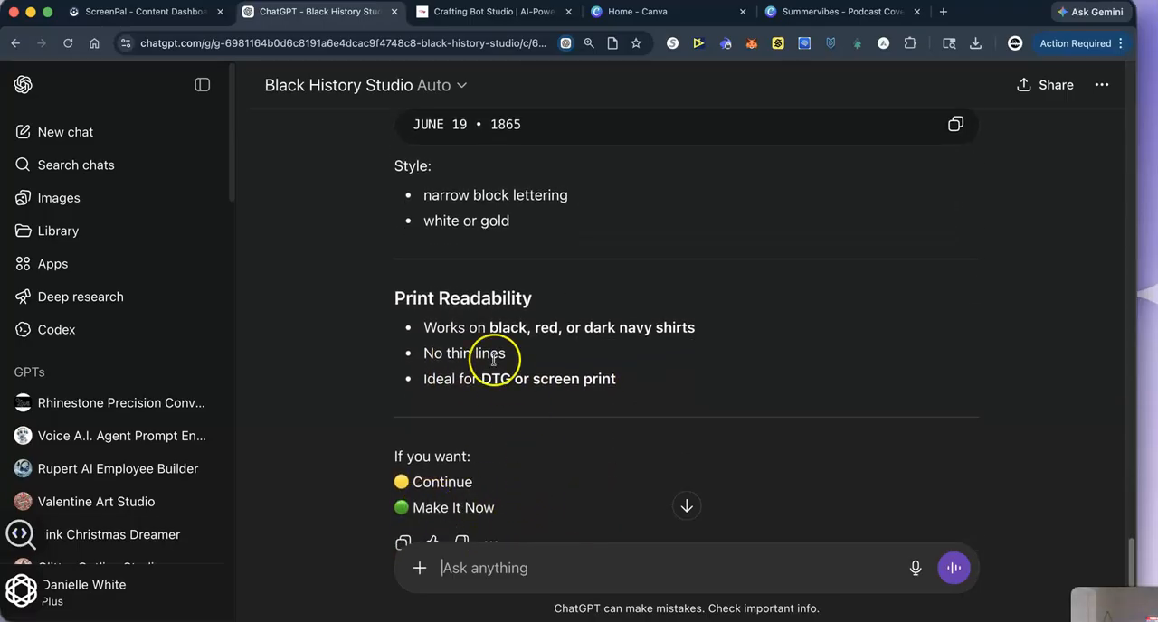
- Send the follow-up request "add the date" to include the historical tag in the shirt design
scroll(509, 406, "up", 1)
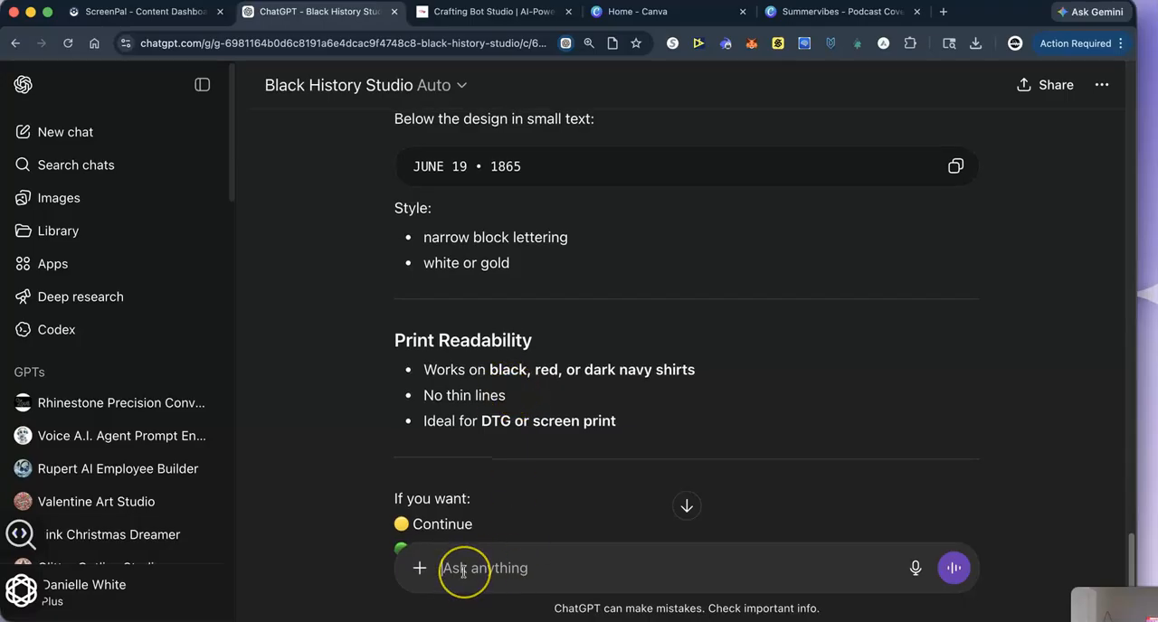
type("add the date")
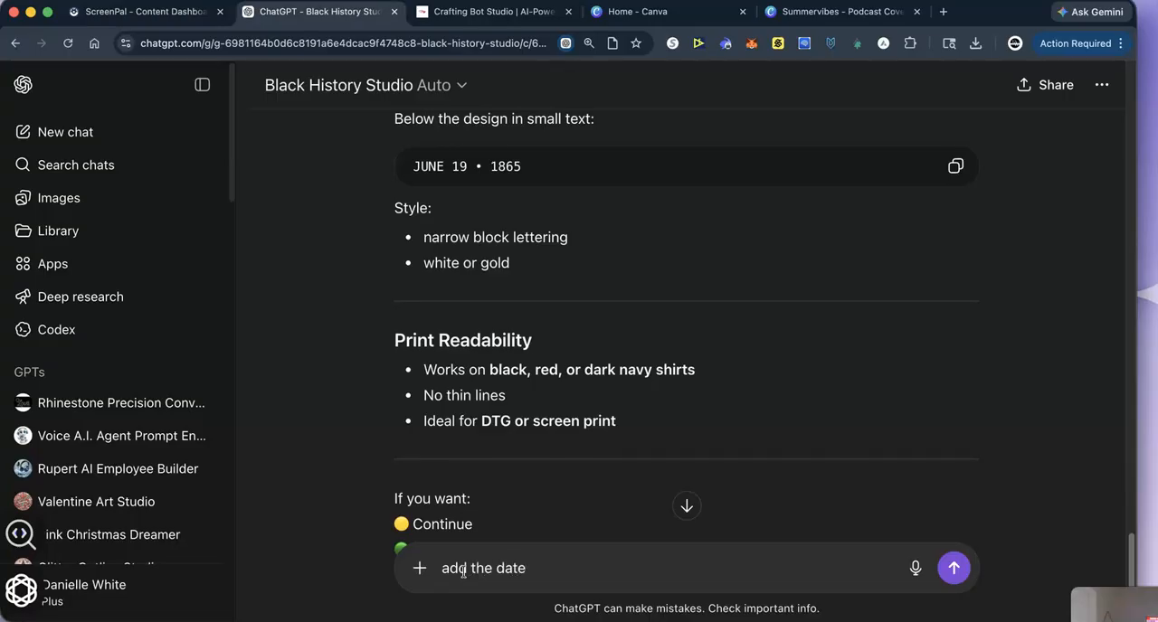
left_click(956, 568)
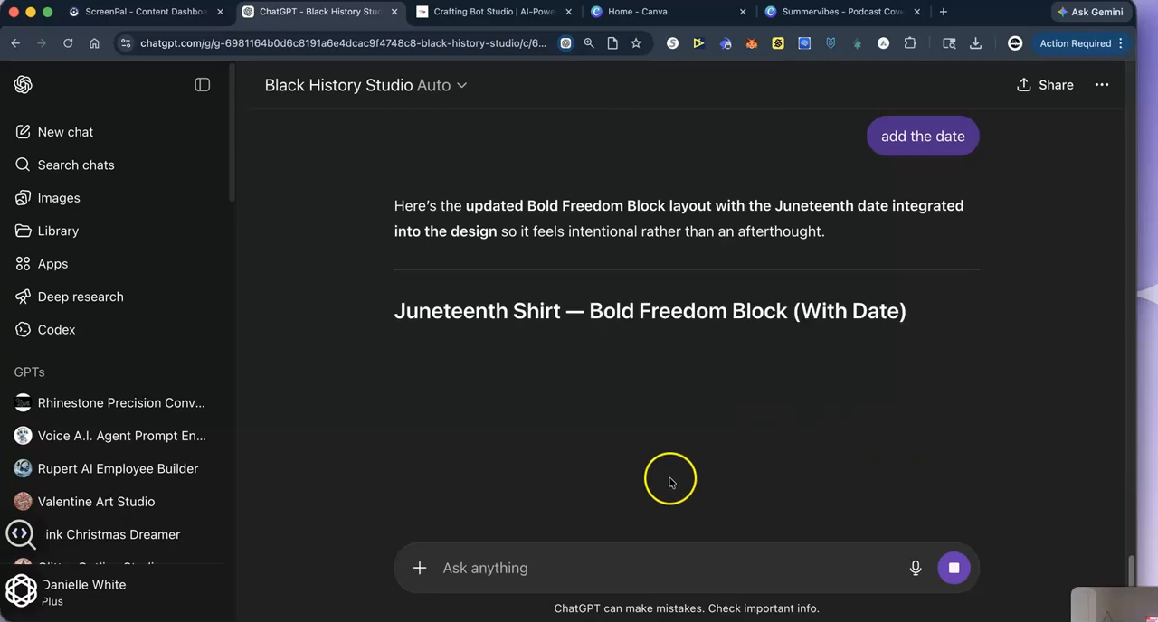
- Review the updated layout with the date and reply "make it now" to generate the shirt image
scroll(532, 461, "down", 5)
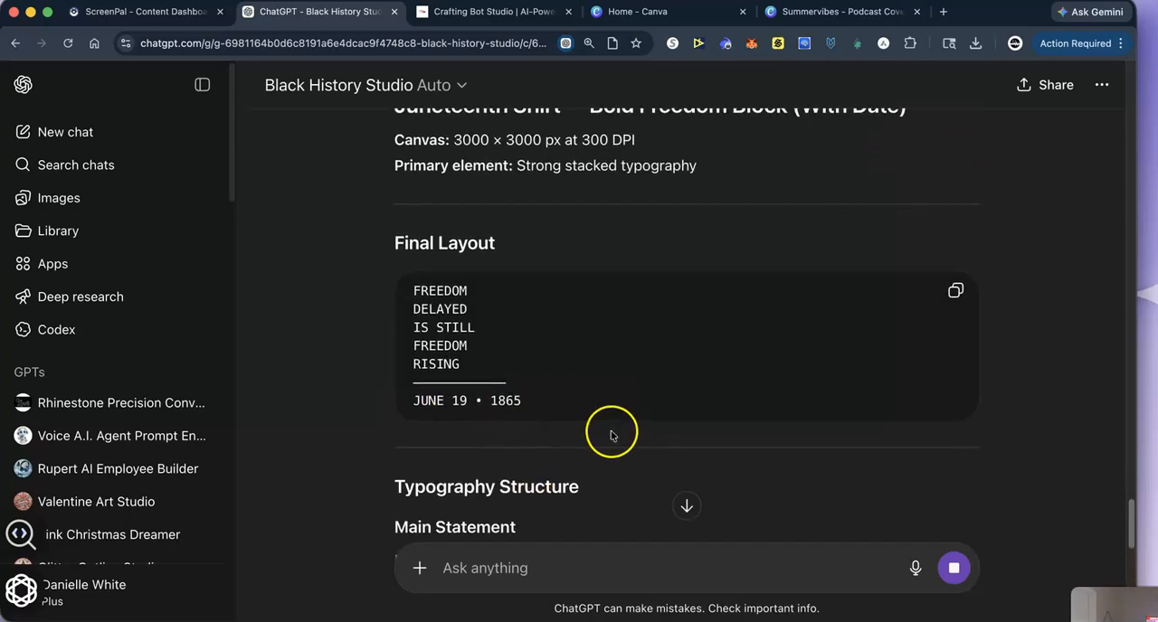
scroll(610, 439, "down", 3)
scroll(460, 476, "down", 5)
scroll(509, 434, "down", 4)
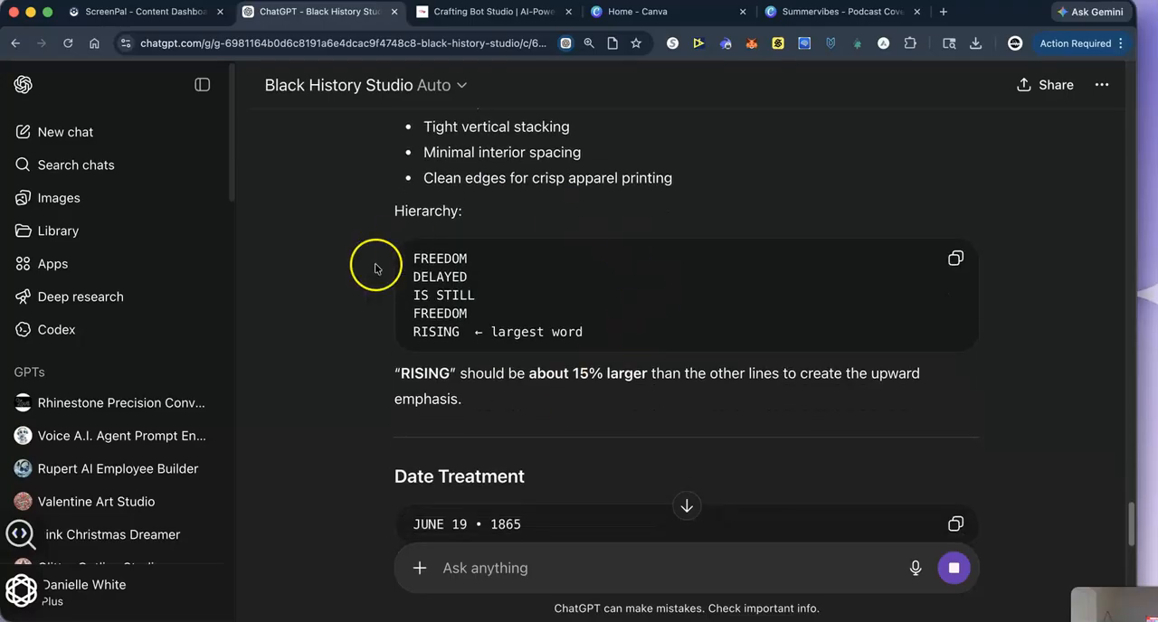
scroll(515, 443, "down", 10)
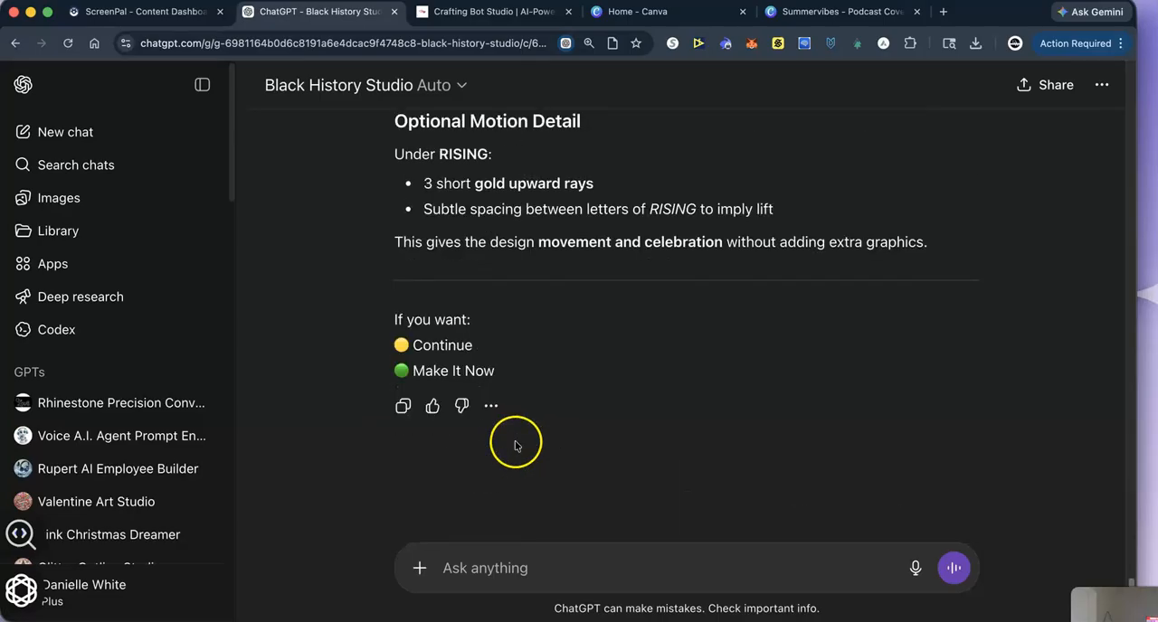
left_click(462, 570)
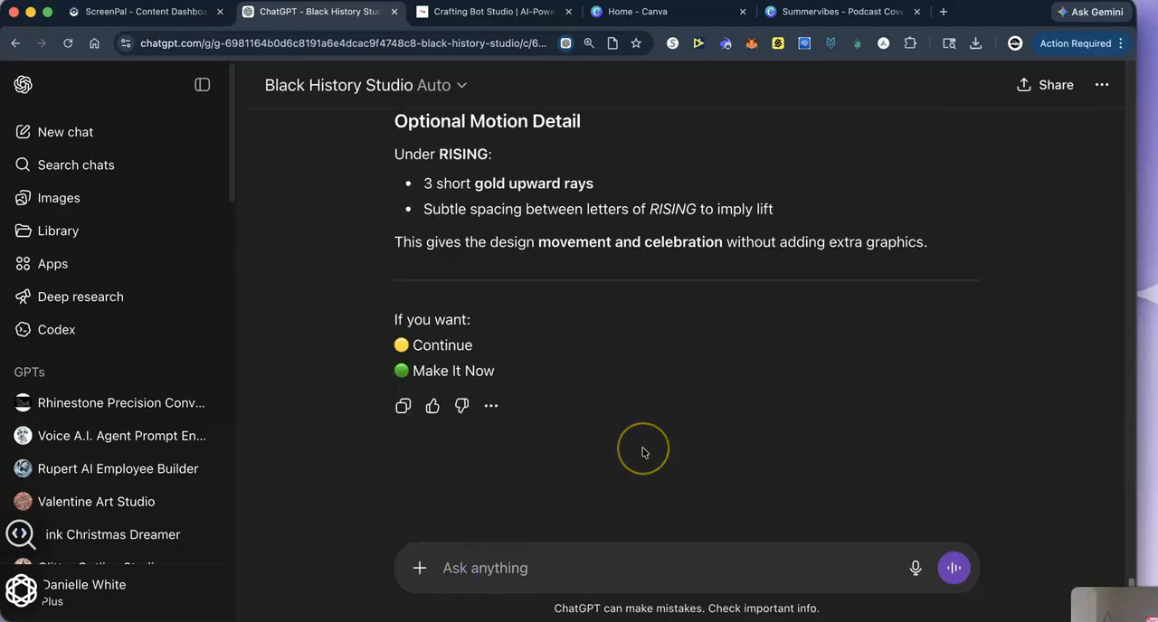
type("make it now")
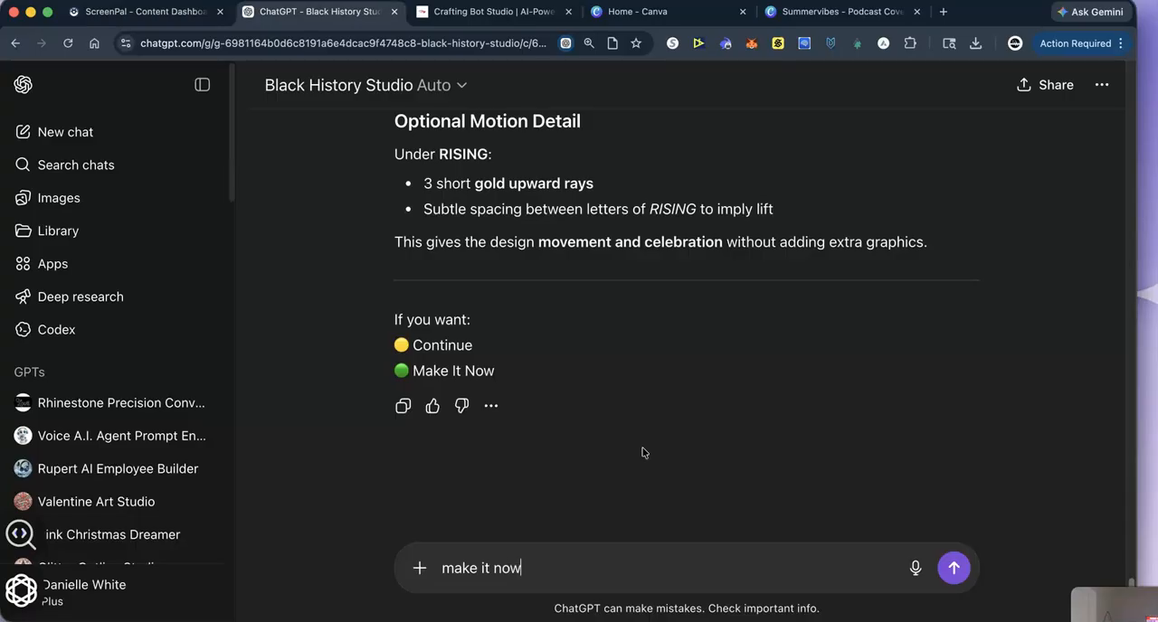
key("Return")
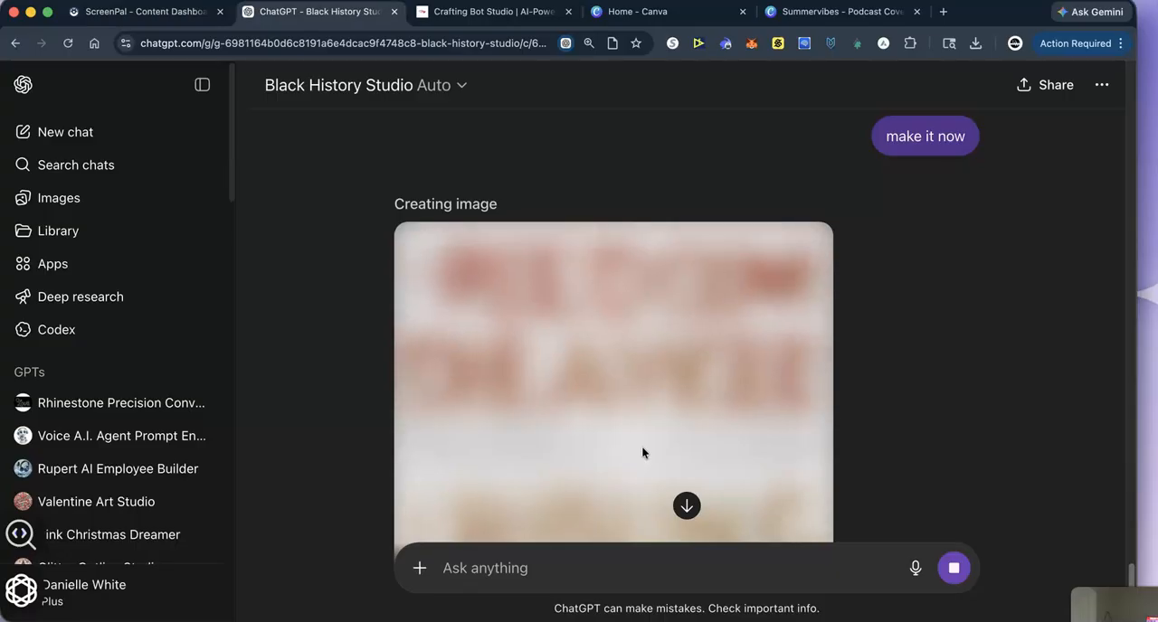
- Review the conversation from the initial Juneteenth shirt concept through the color palette to the generated shirt image
scroll(535, 189, "up", 20)
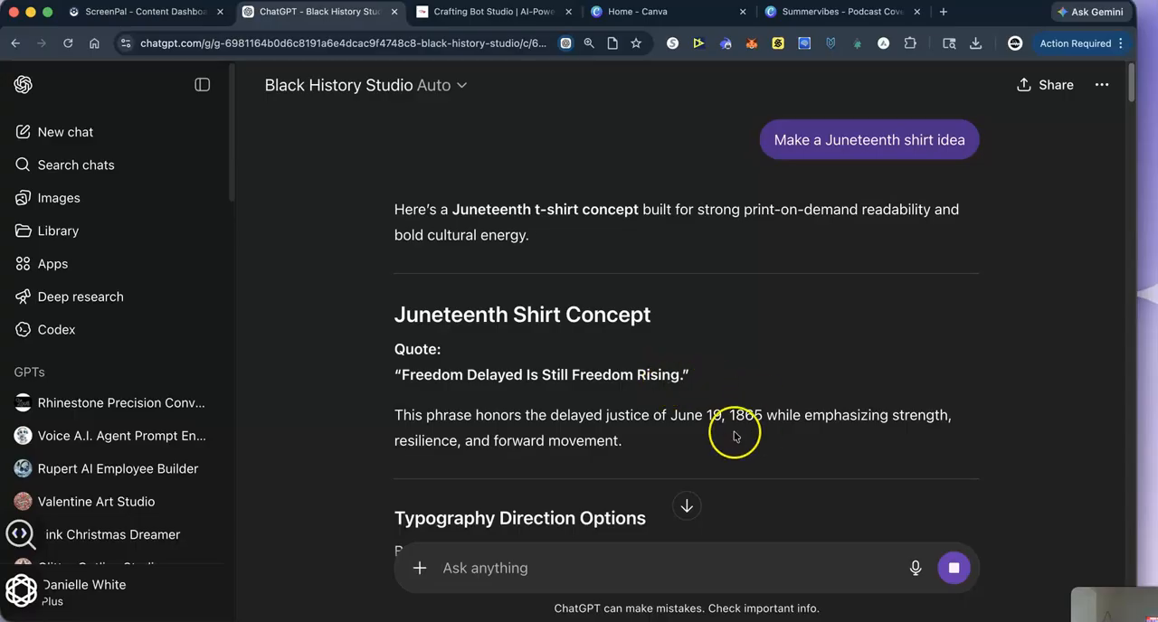
scroll(737, 434, "down", 15)
scroll(760, 435, "down", 20)
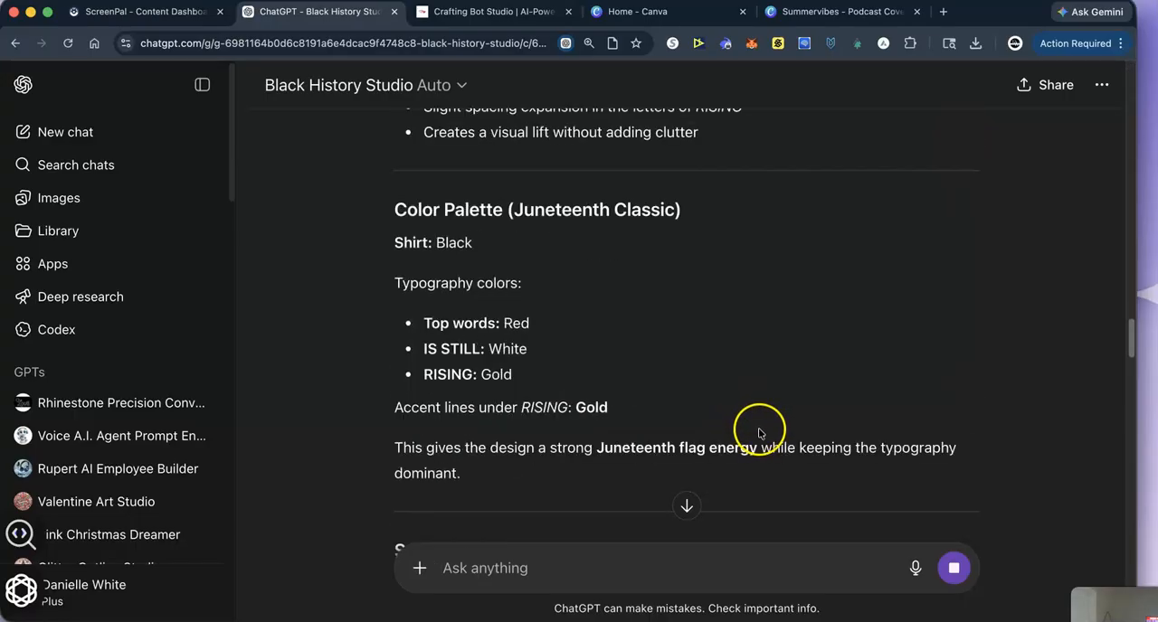
scroll(758, 431, "down", 15)
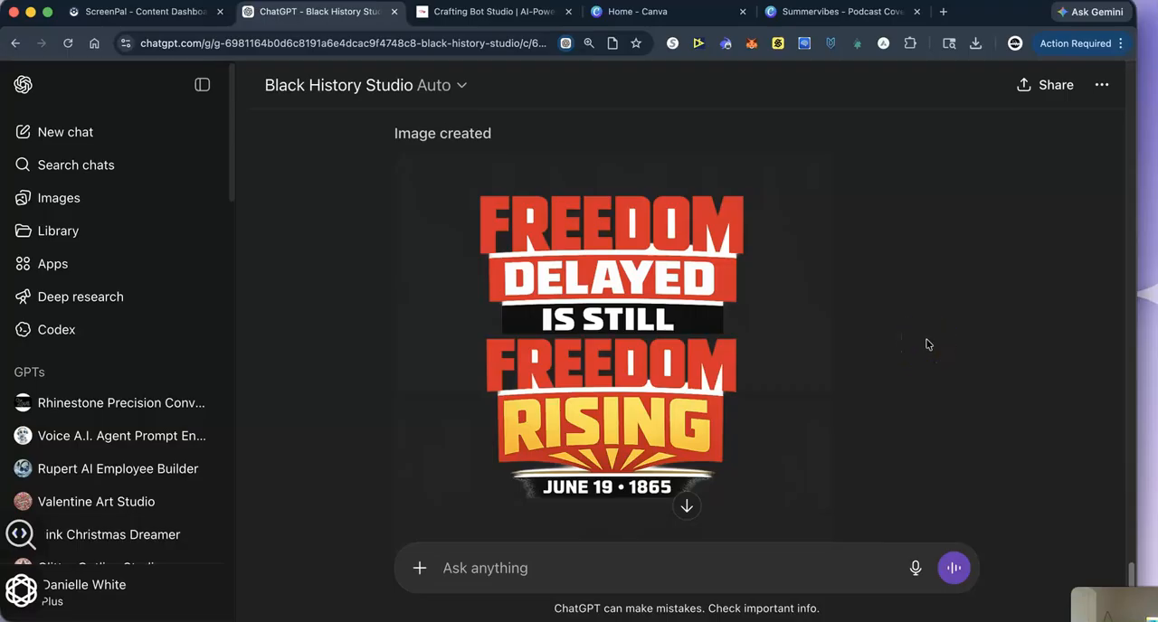
- Send the request "Can you make this more transparent no white behind letters but keep the same style" to revise the shirt image
type("C")
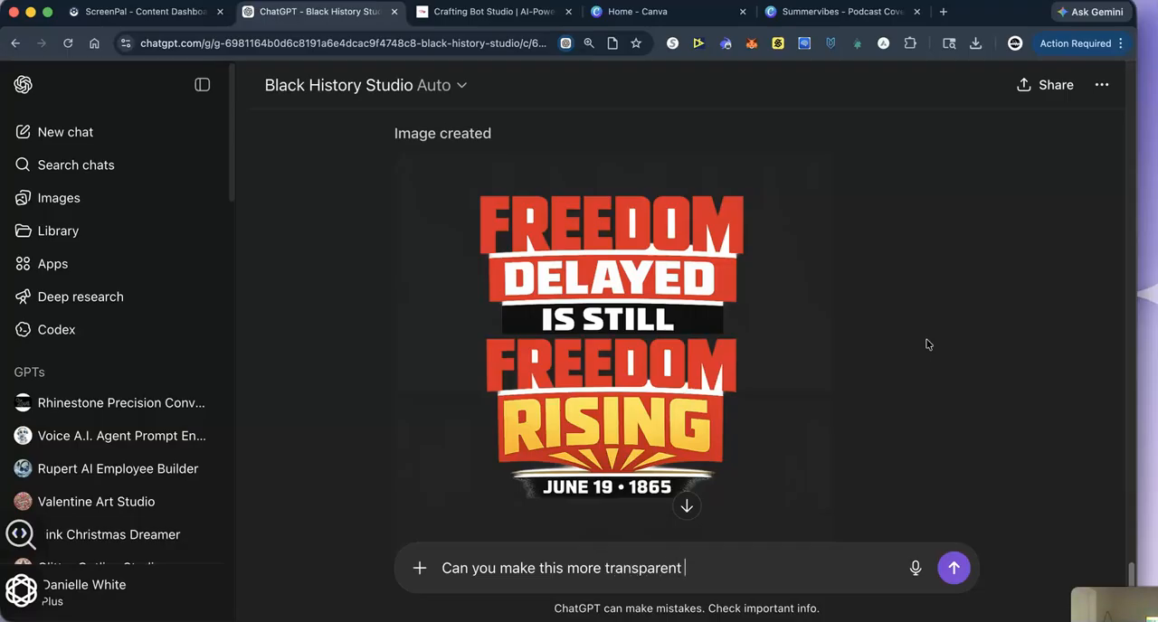
type("no white behind")
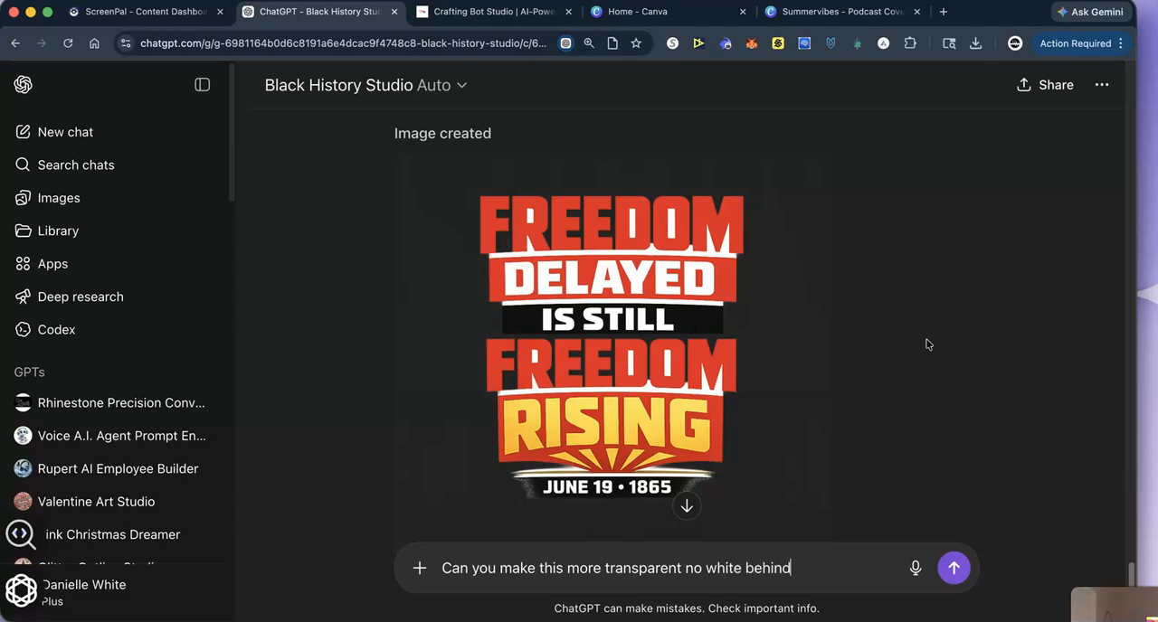
type(" letters")
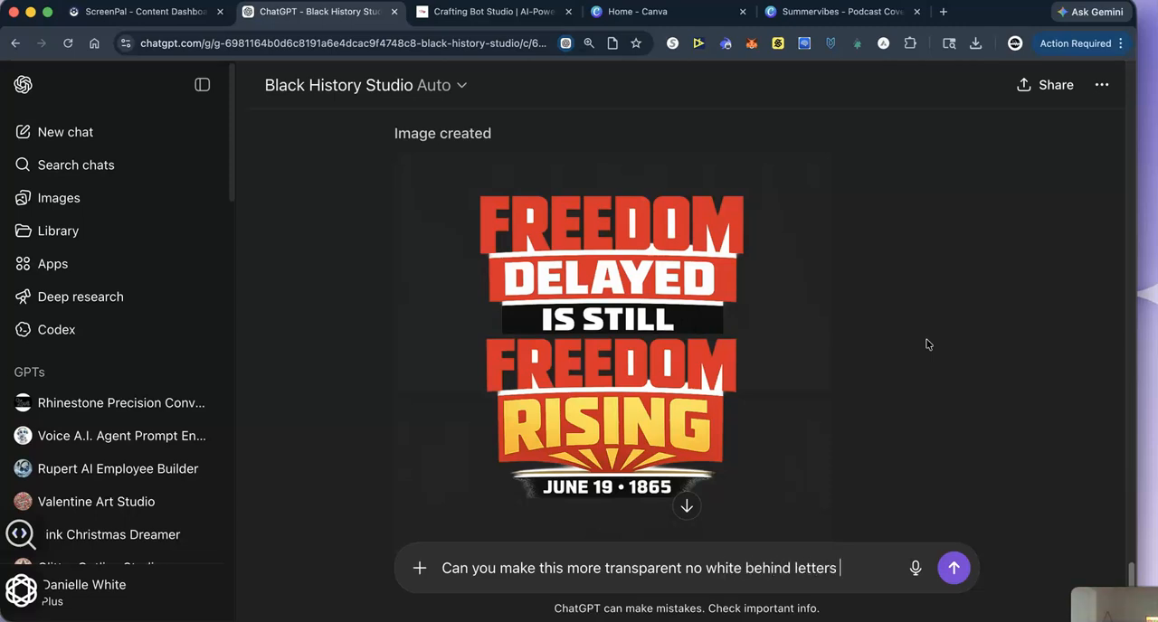
type(" but keep th")
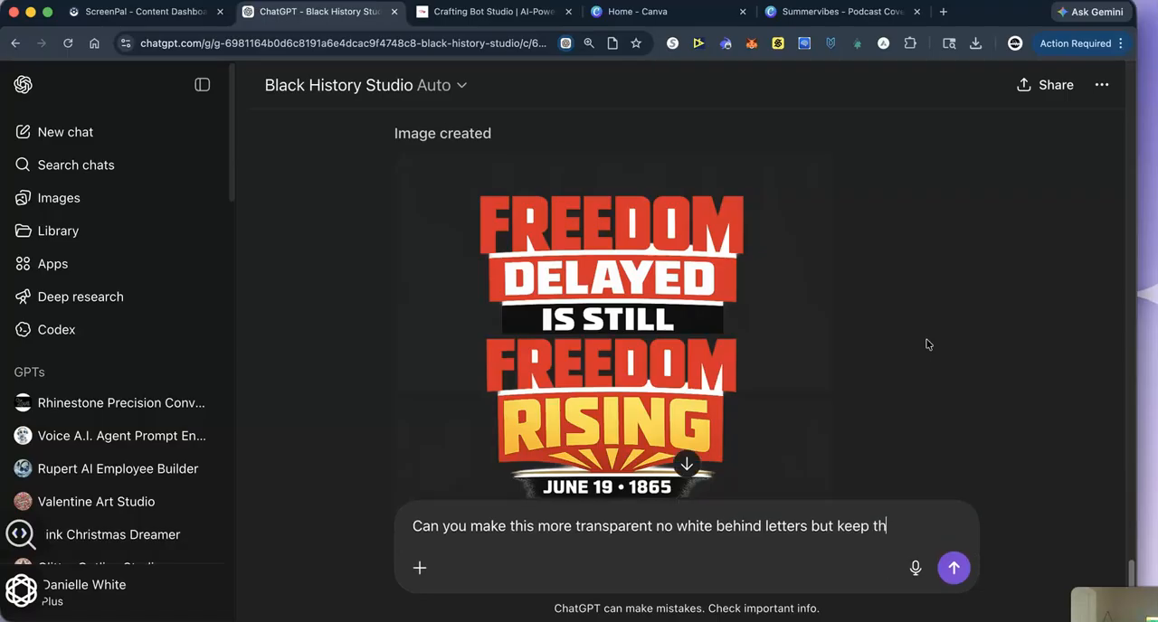
type("e same st")
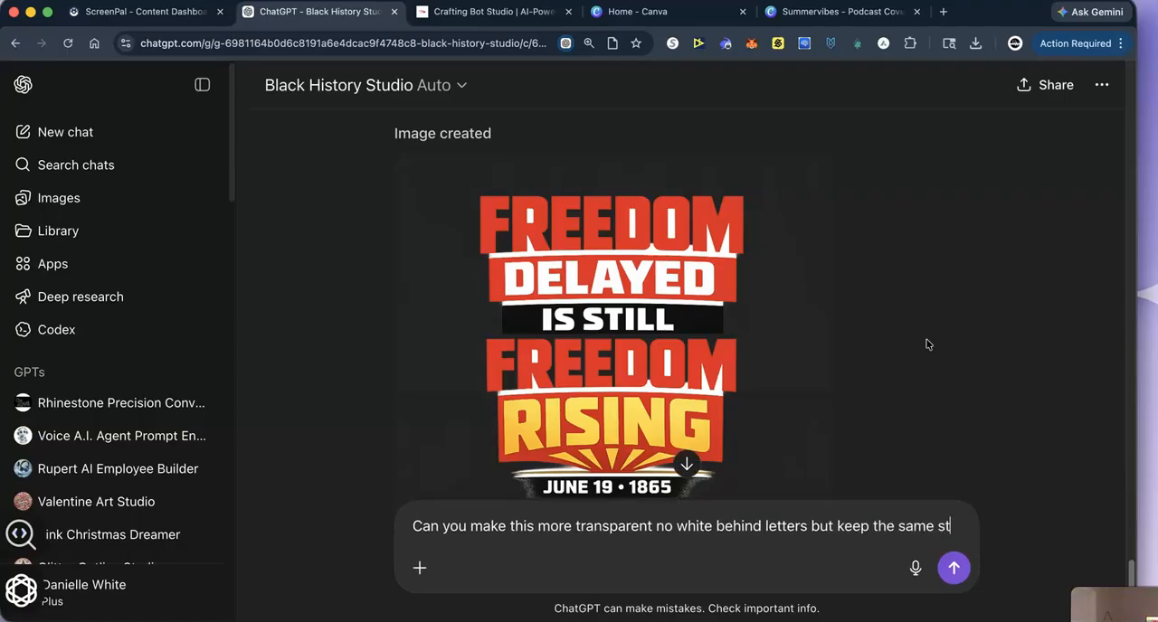
type("yle")
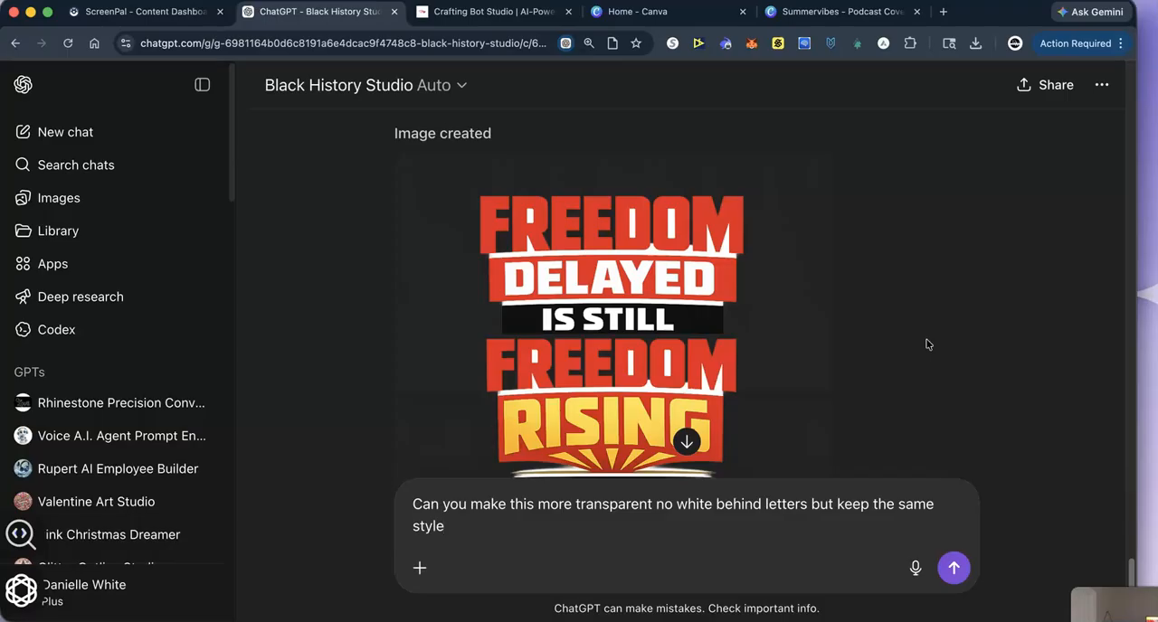
key("Return")
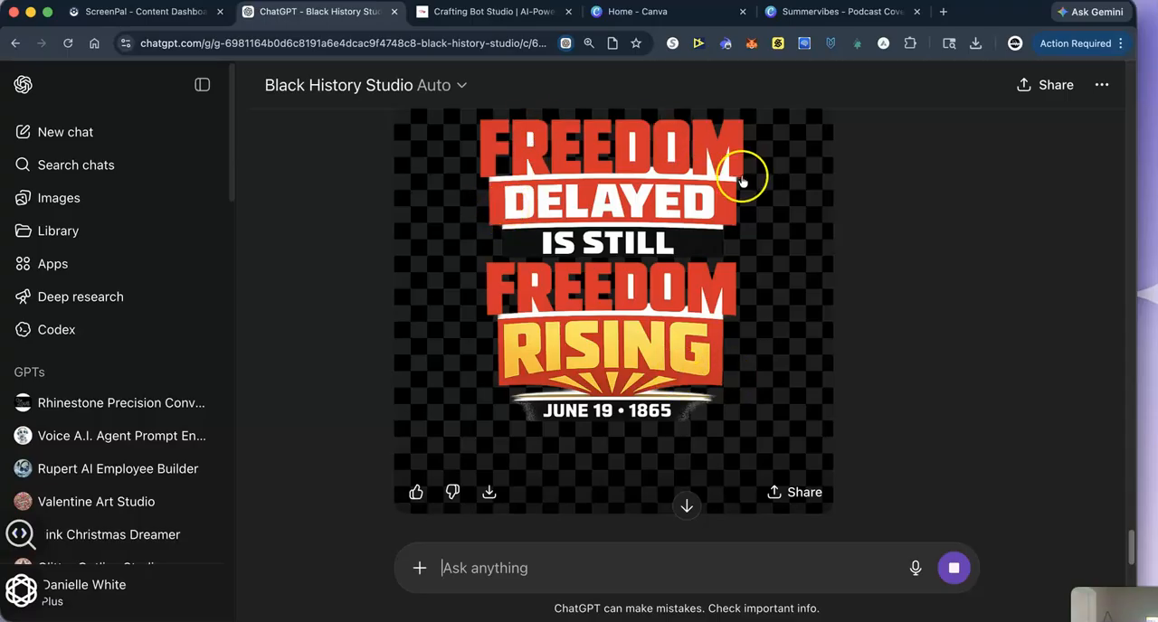
scroll(789, 410, "down", 1)
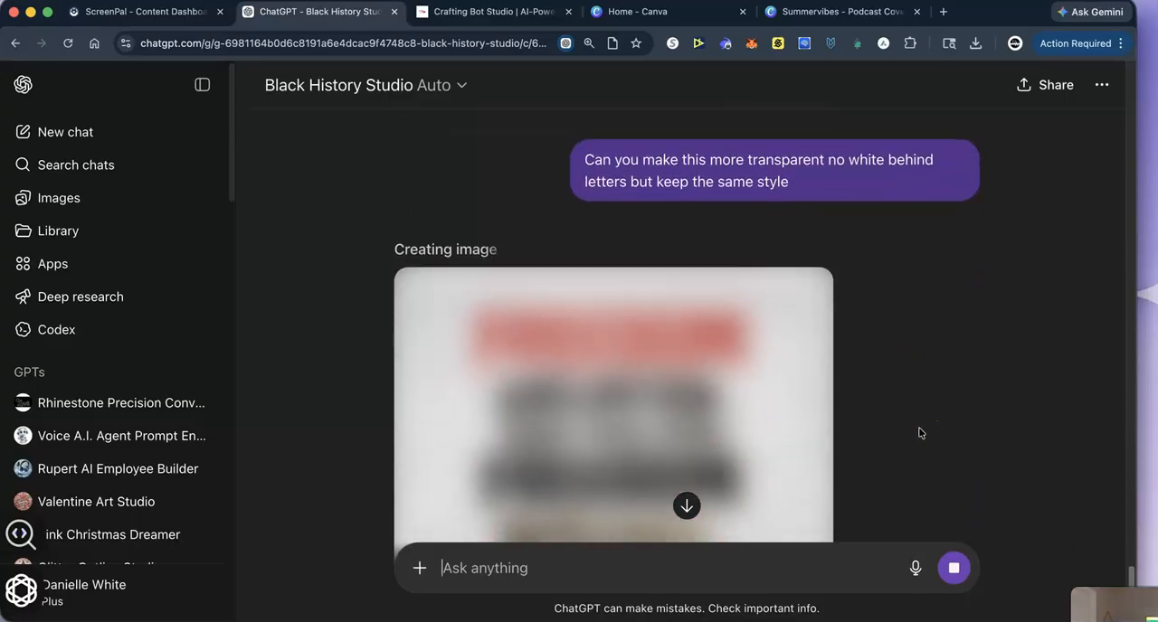
scroll(932, 431, "down", 1)
scroll(937, 415, "down", 1)
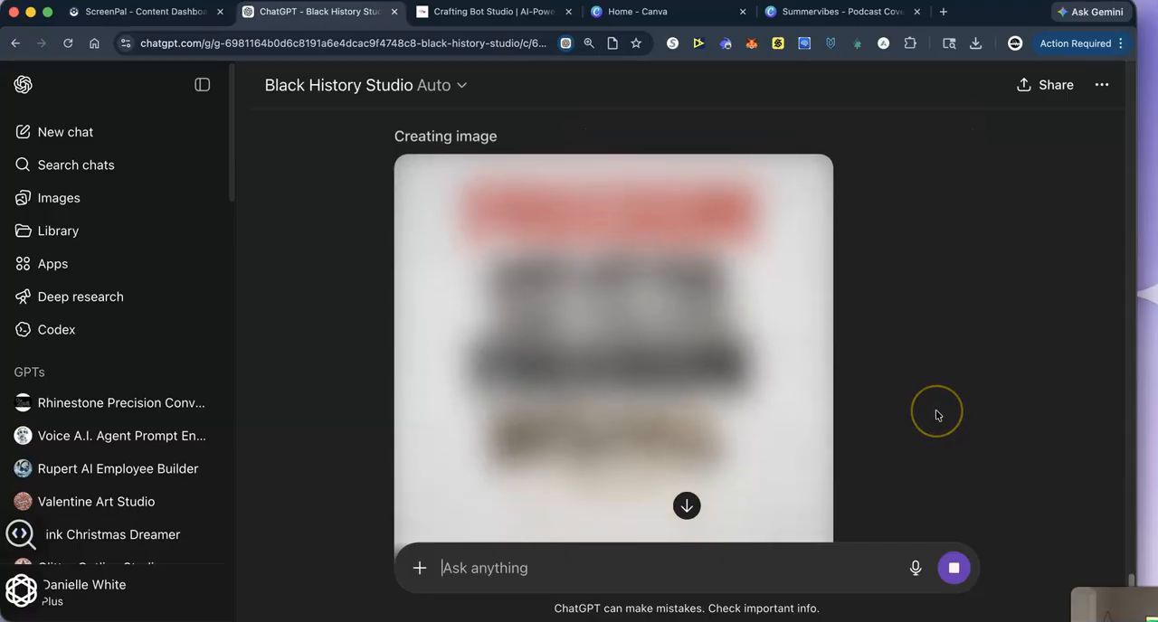
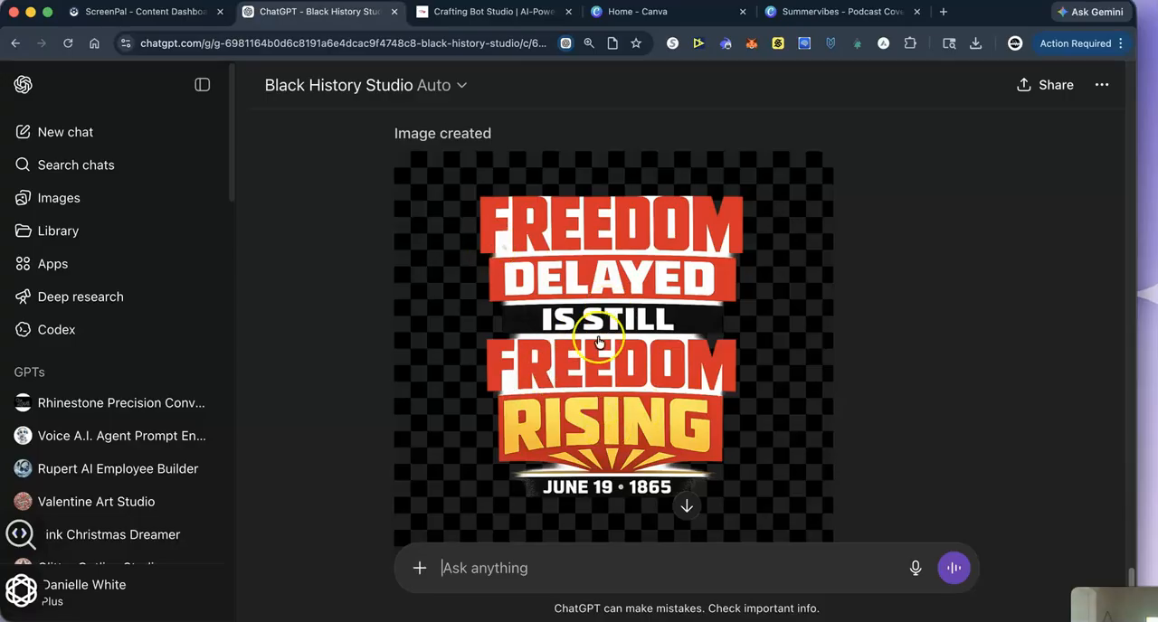
- Copy the "B. LIBERATION SCRIPT" style block from the earlier reply and send it as a new image request
scroll(596, 346, "down", 10)
scroll(595, 347, "up", 20)
scroll(583, 374, "up", 8)
scroll(584, 380, "down", 6)
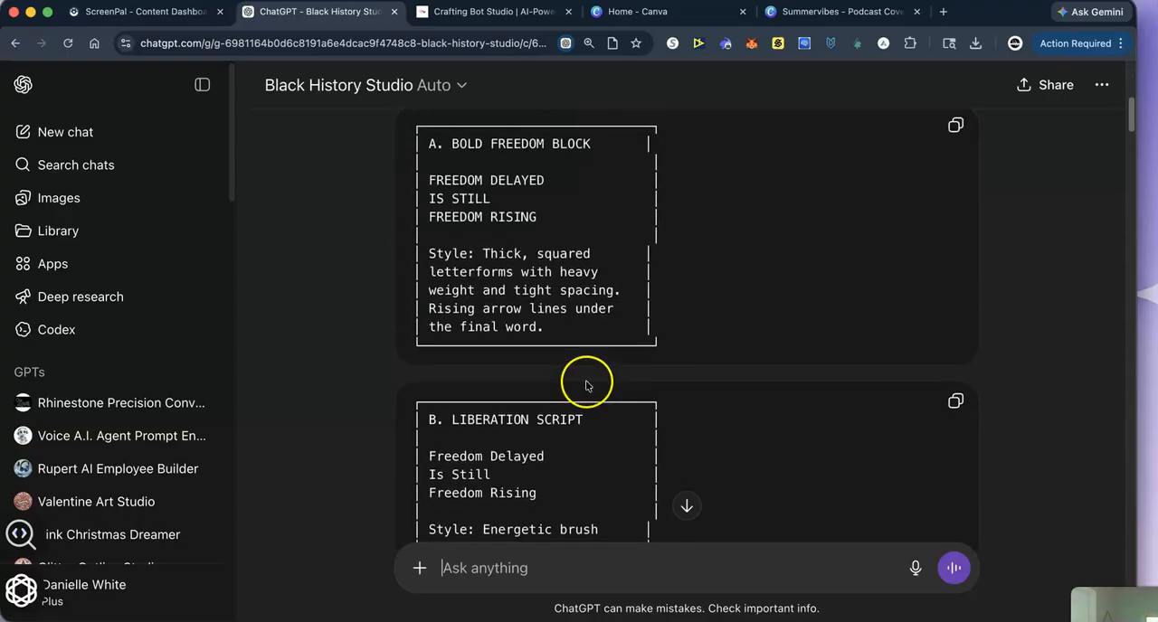
scroll(506, 323, "down", 5)
left_click(956, 159)
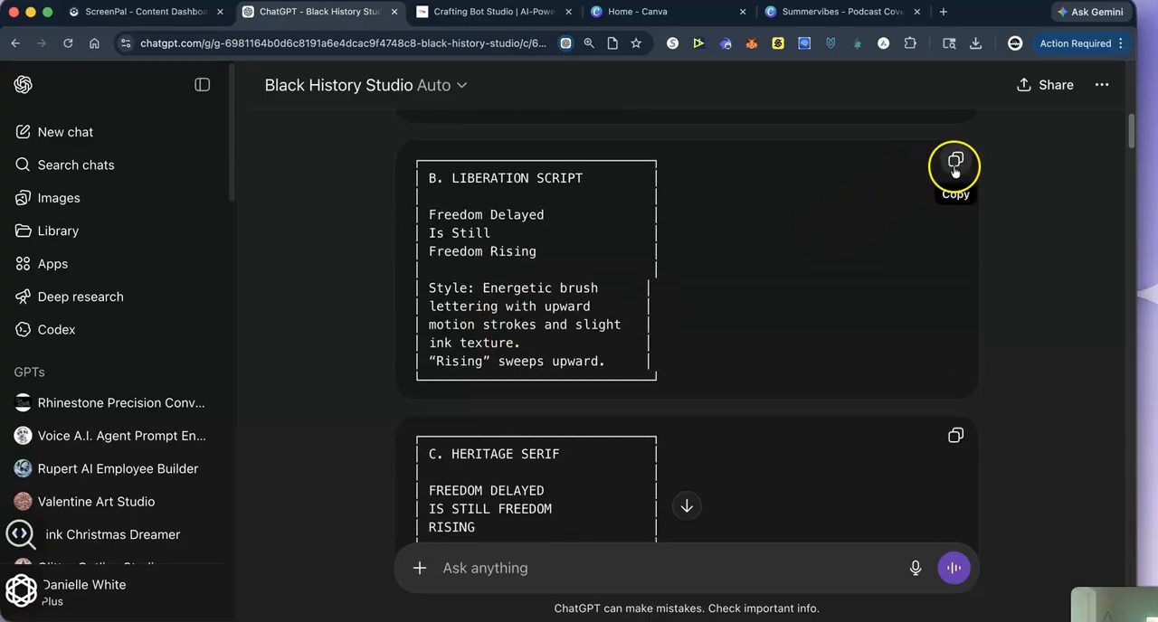
right_click(467, 577)
left_click(519, 480)
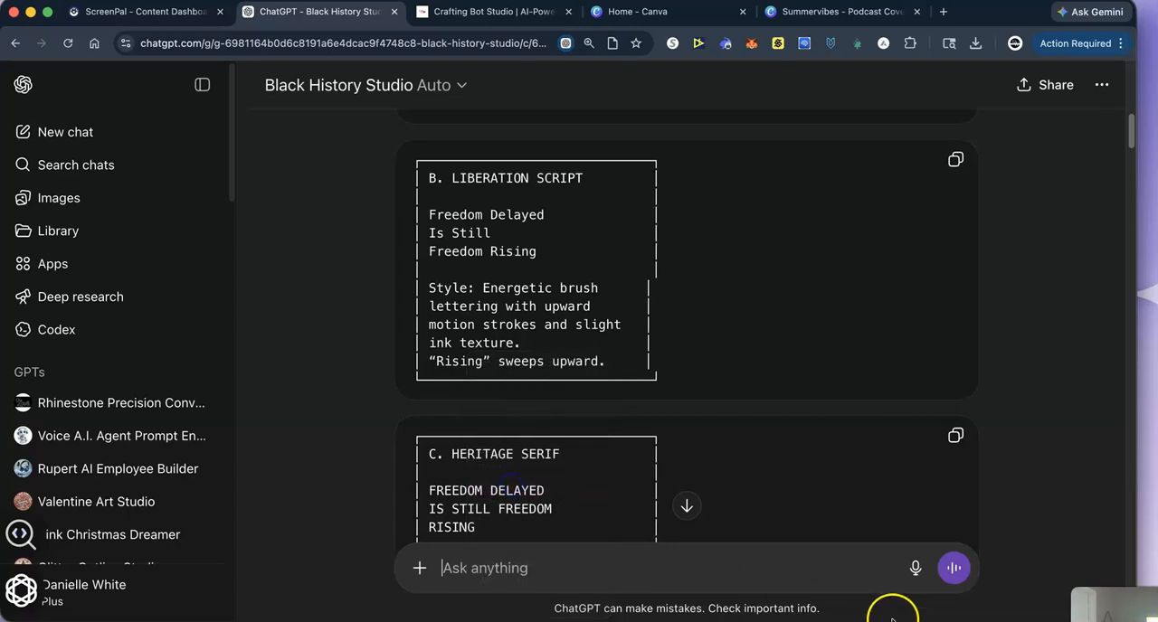
left_click(956, 568)
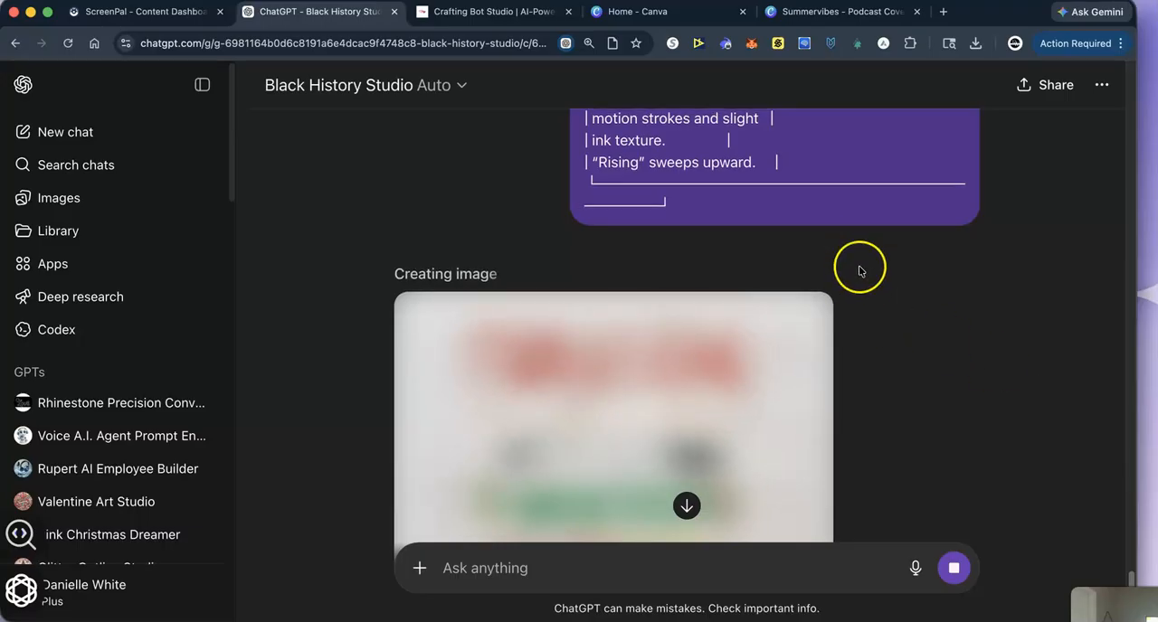
- Check the sent Liberation Script prompt and download the generated "Freedom Delayed Is Still Freedom Rising" image
scroll(856, 269, "up", 2)
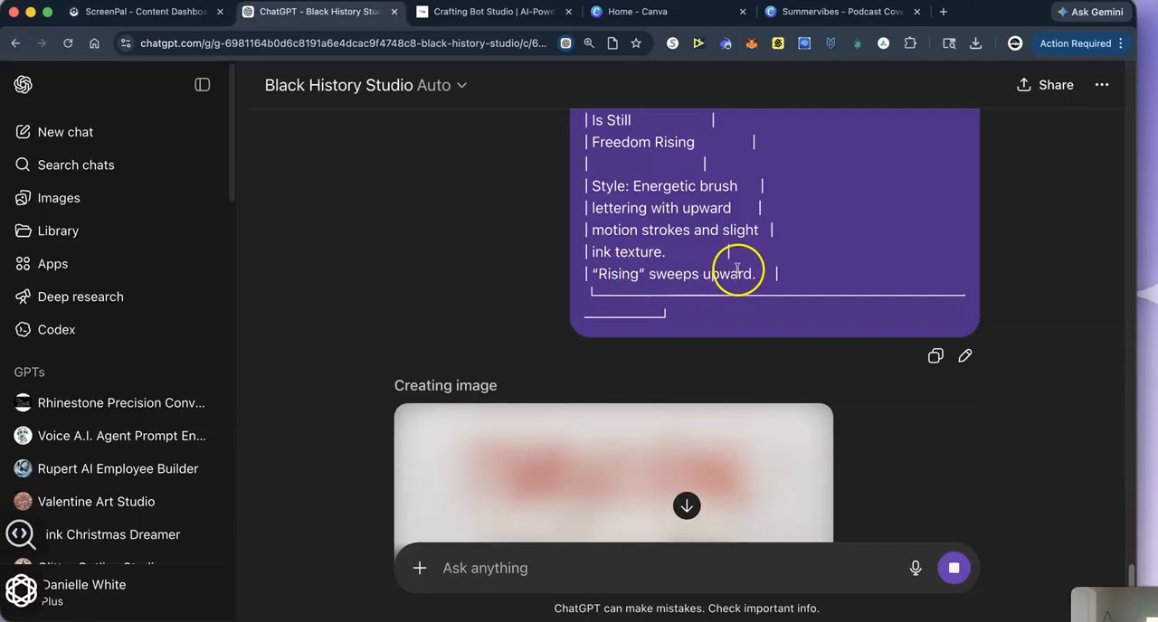
scroll(755, 311, "up", 2)
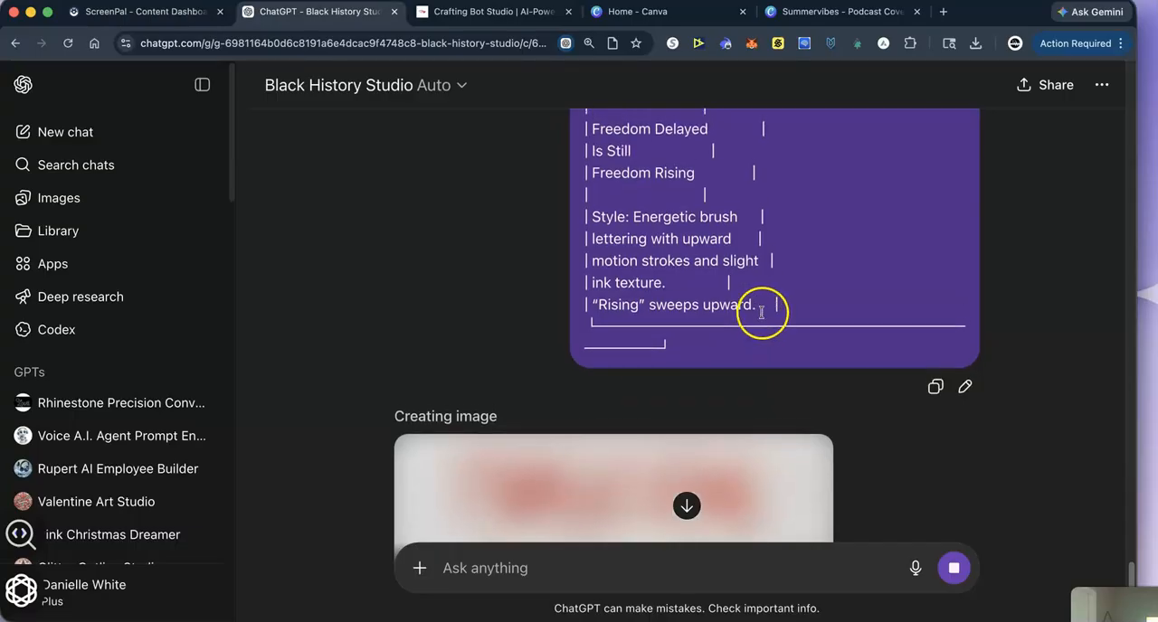
scroll(787, 318, "down", 3)
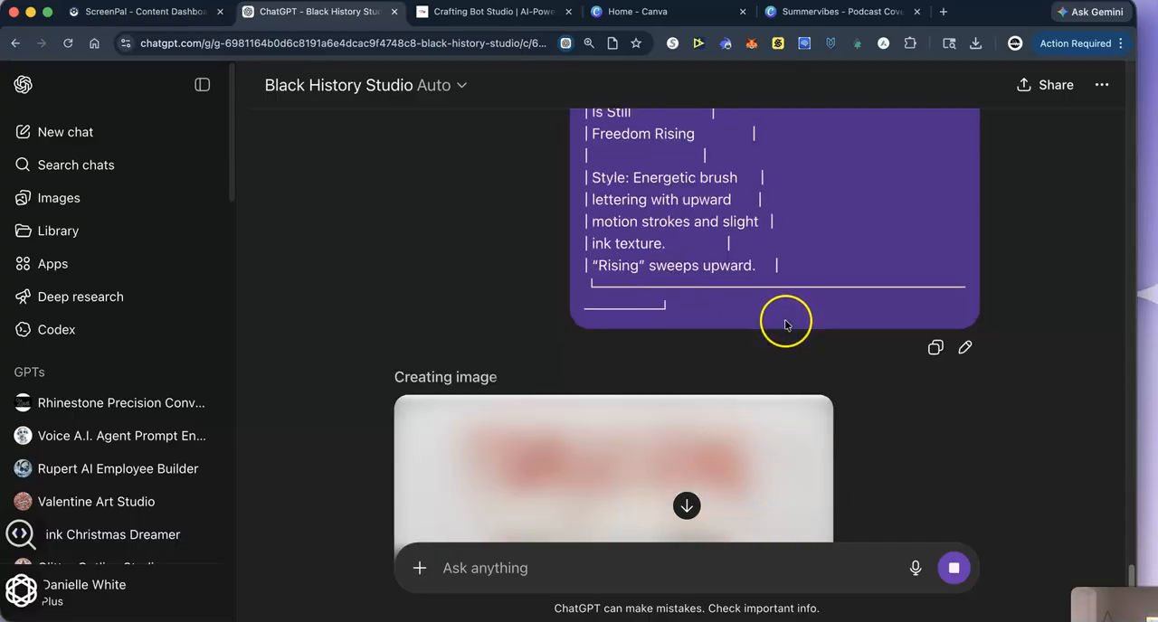
scroll(875, 331, "down", 1)
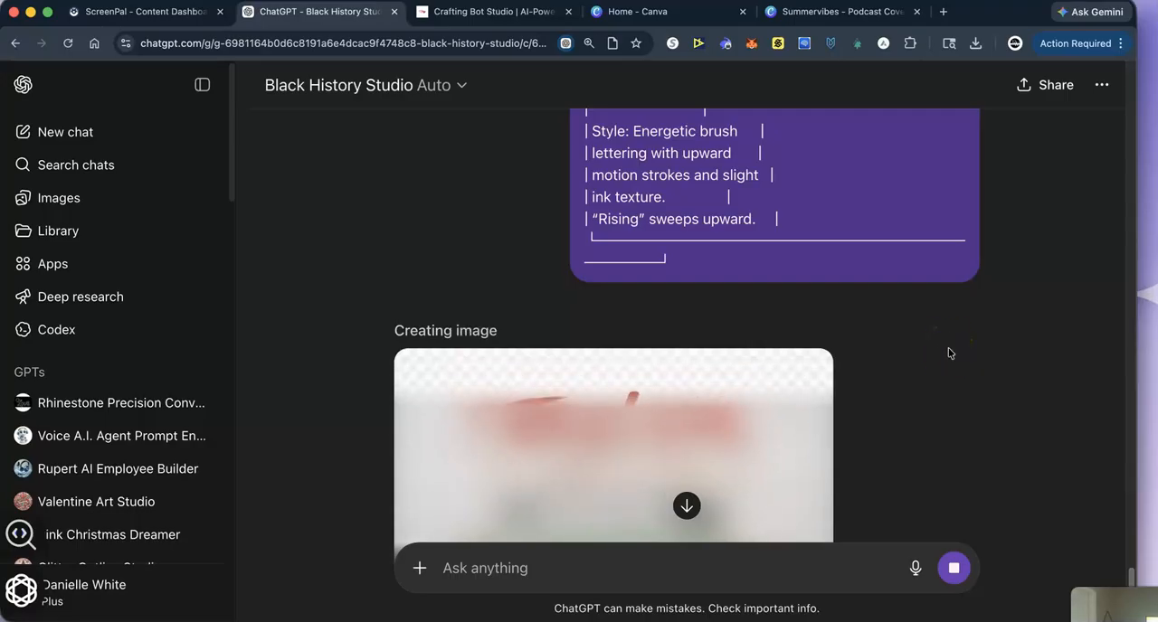
scroll(949, 352, "down", 2)
scroll(949, 353, "down", 2)
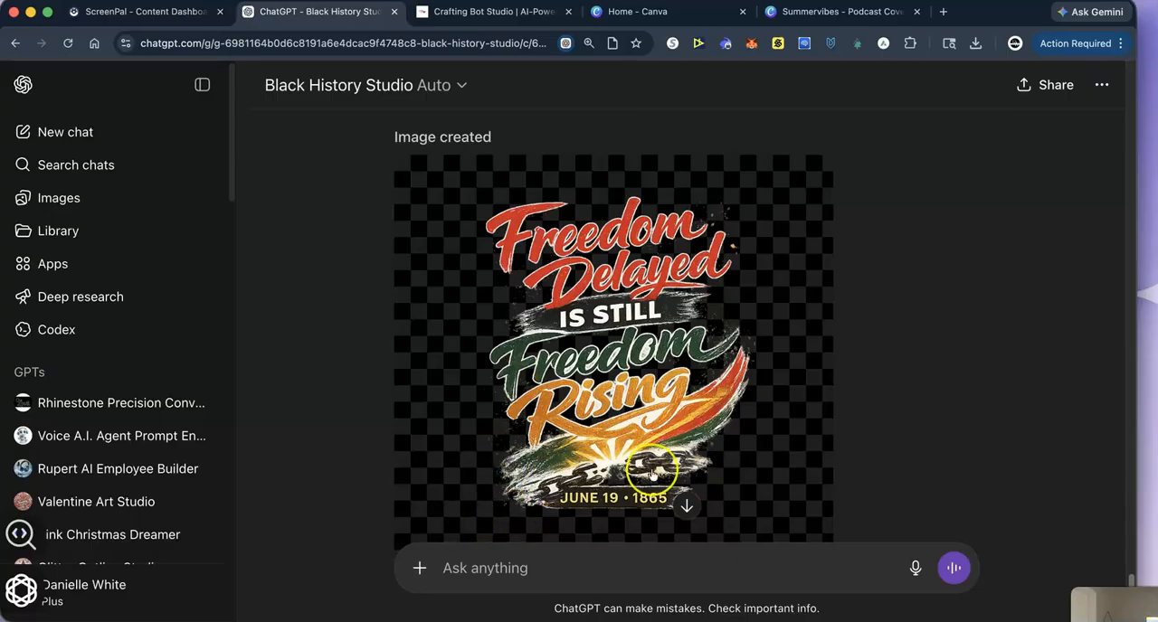
scroll(563, 460, "down", 2)
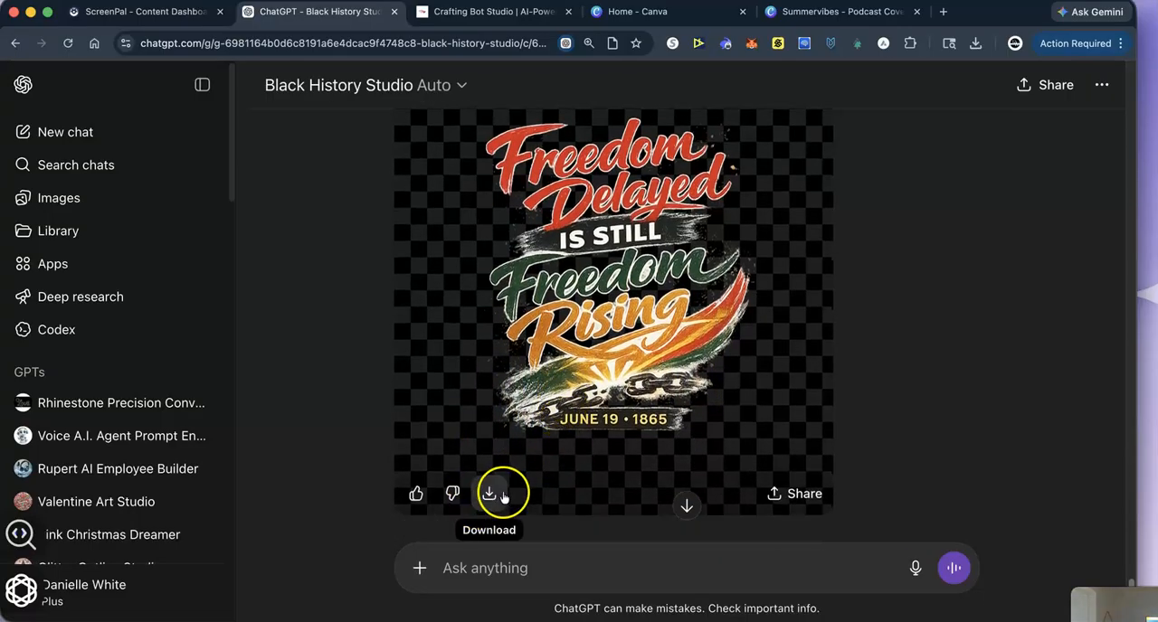
left_click(490, 496)
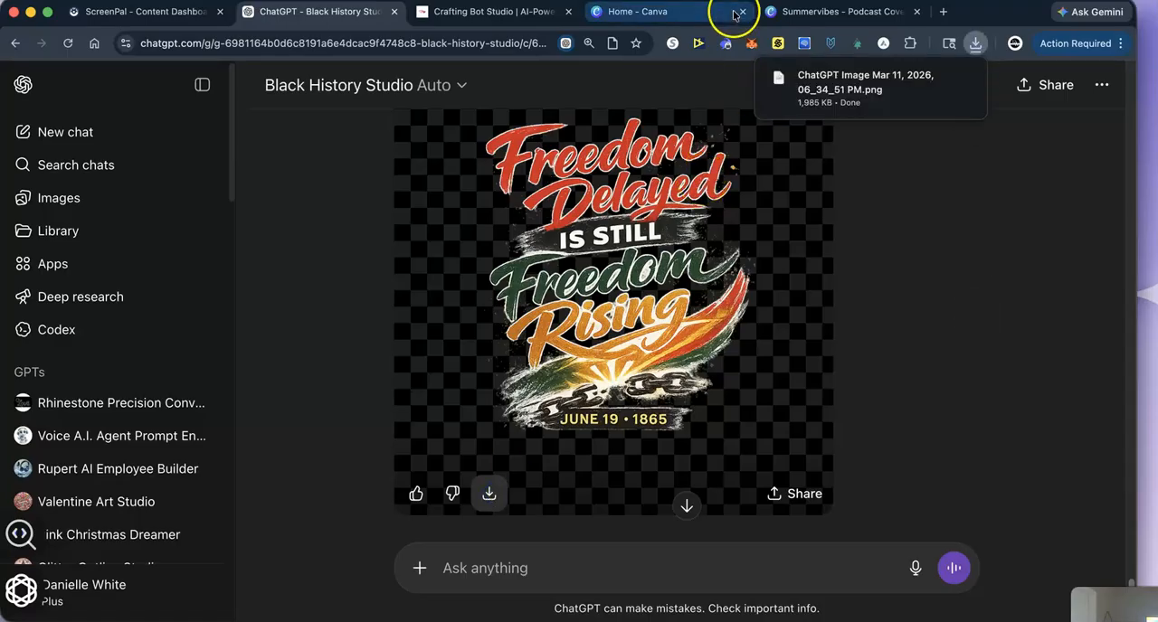
- Switch to the Summervibes design in Canva, add a blank page after page 9, and place the newly downloaded PNG on it
left_click(796, 12)
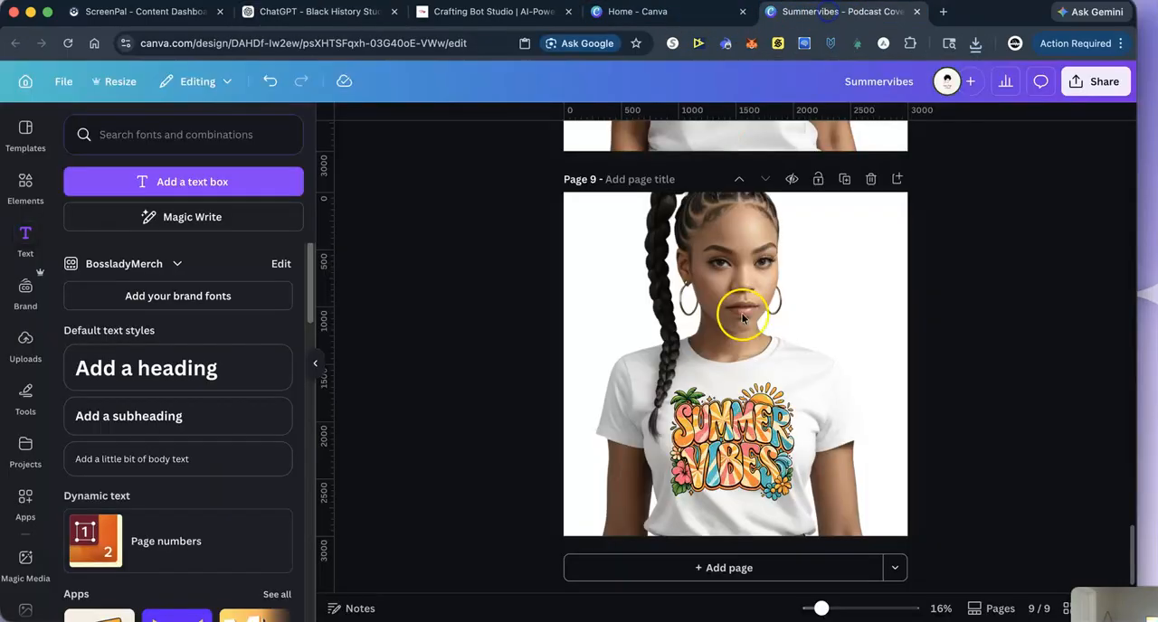
left_click(679, 568)
left_click(978, 47)
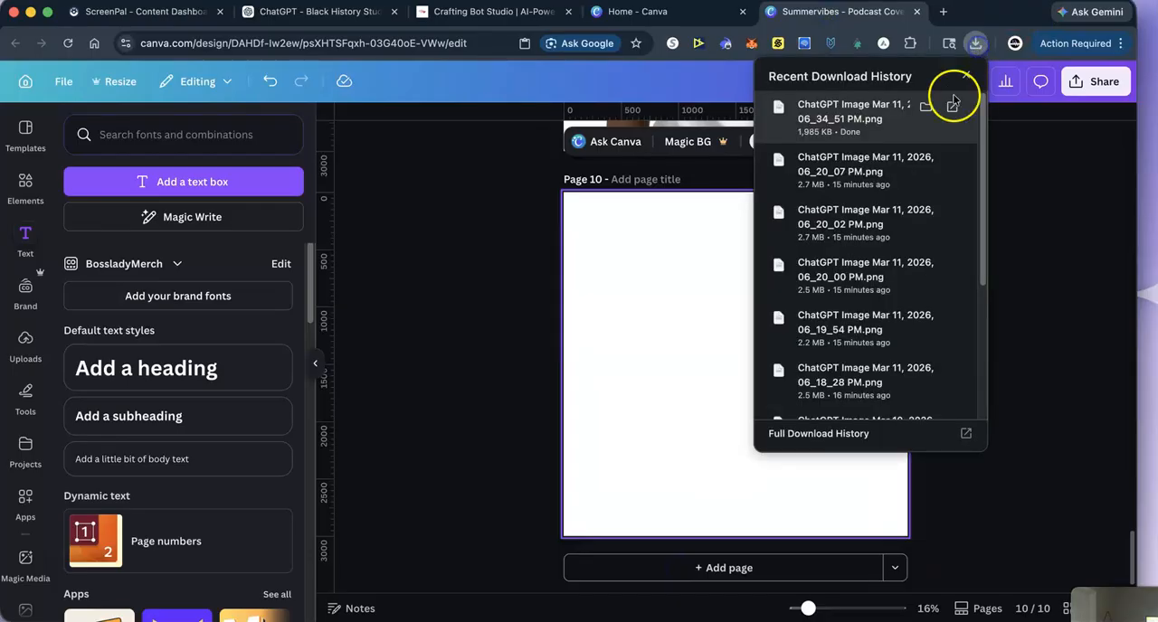
left_click_drag(857, 120, 688, 346)
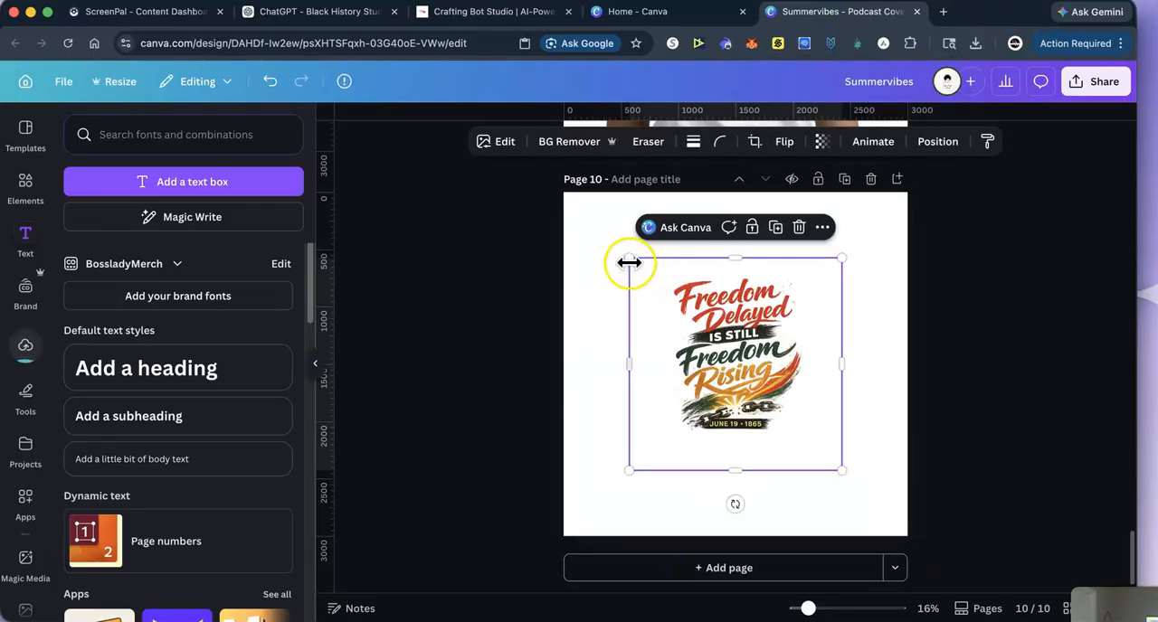
- Set the page 10 background to black and enlarge the Freedom artwork to nearly fill the page
left_click(603, 214)
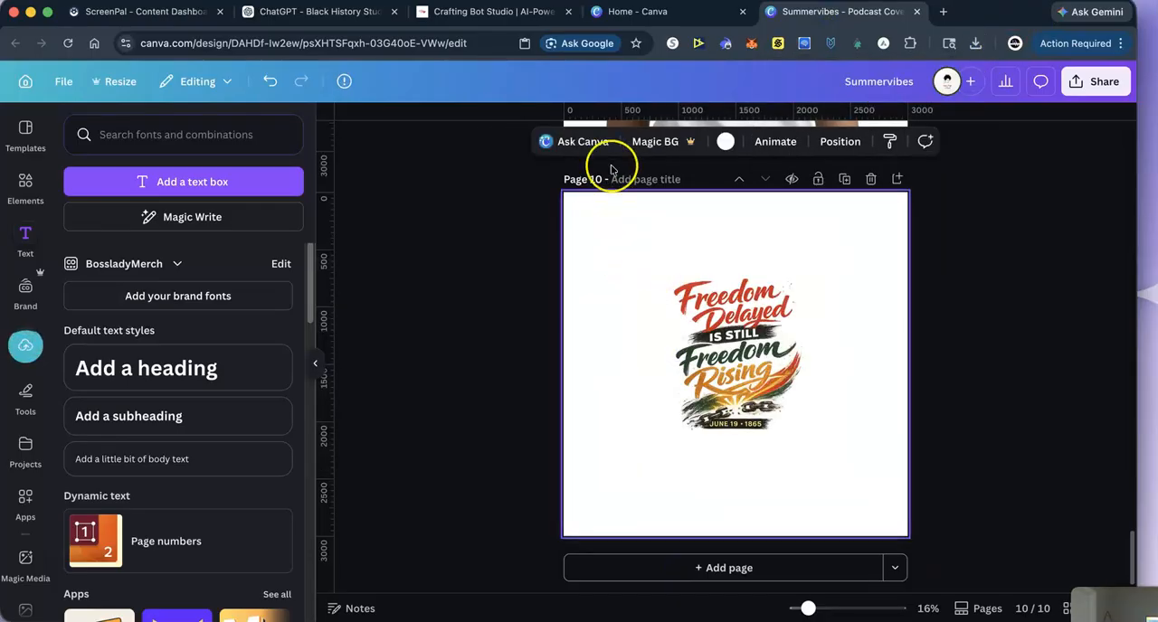
left_click(725, 141)
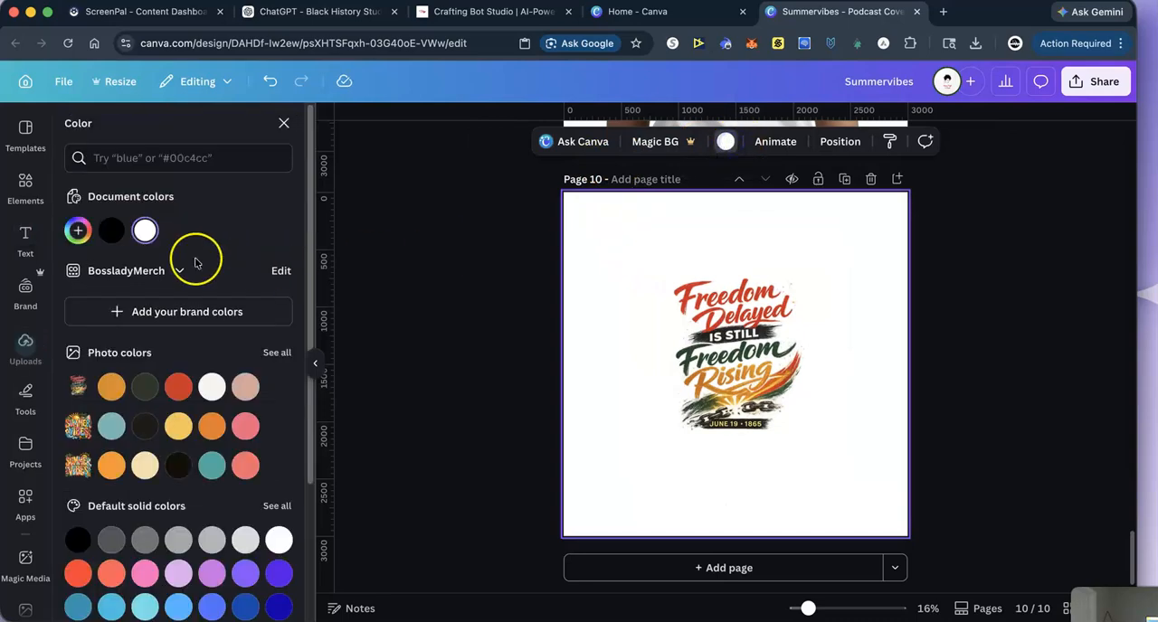
left_click(107, 233)
left_click(719, 317)
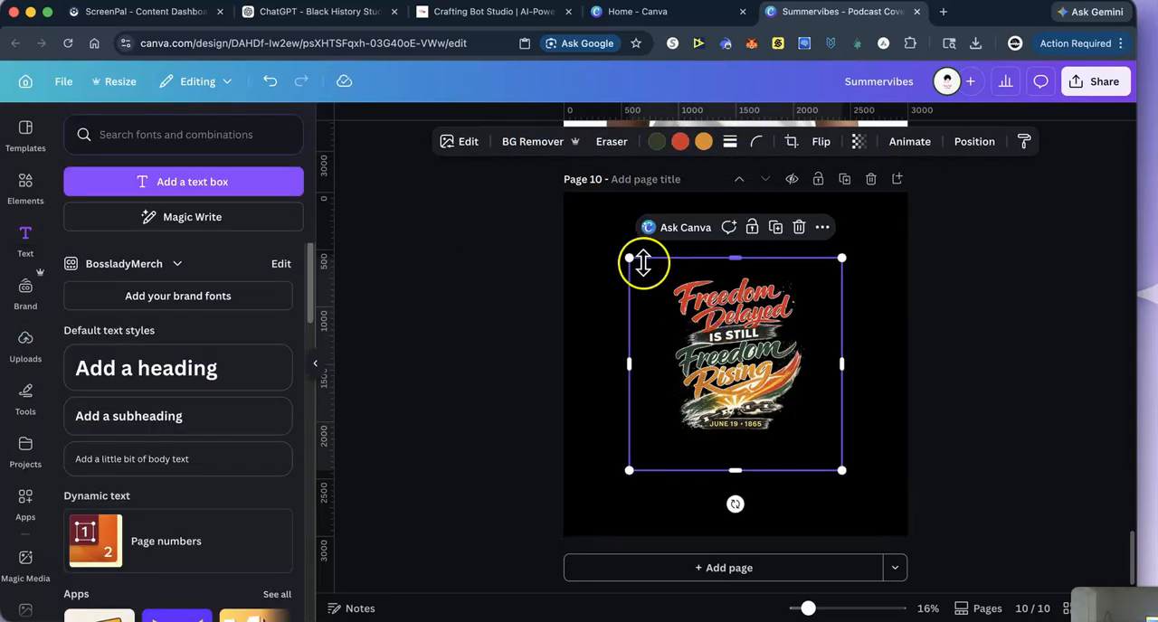
left_click_drag(630, 258, 562, 192)
left_click_drag(843, 470, 904, 532)
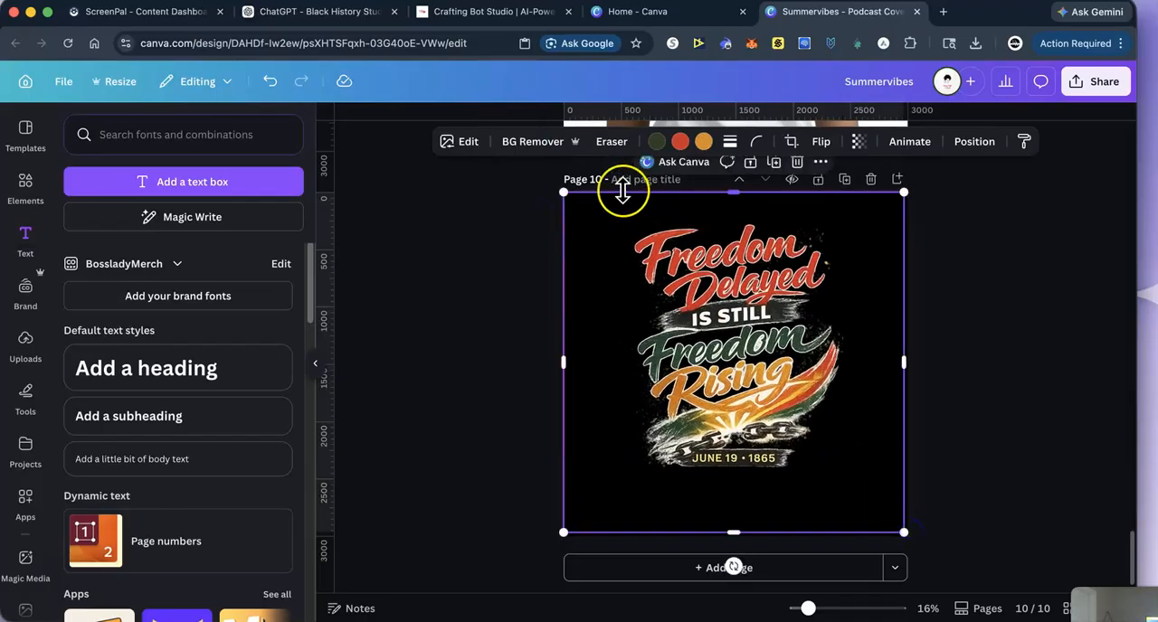
- Try the background remover on the artwork, undo it, and split the image into separate elements with Magic Layers
left_click(510, 142)
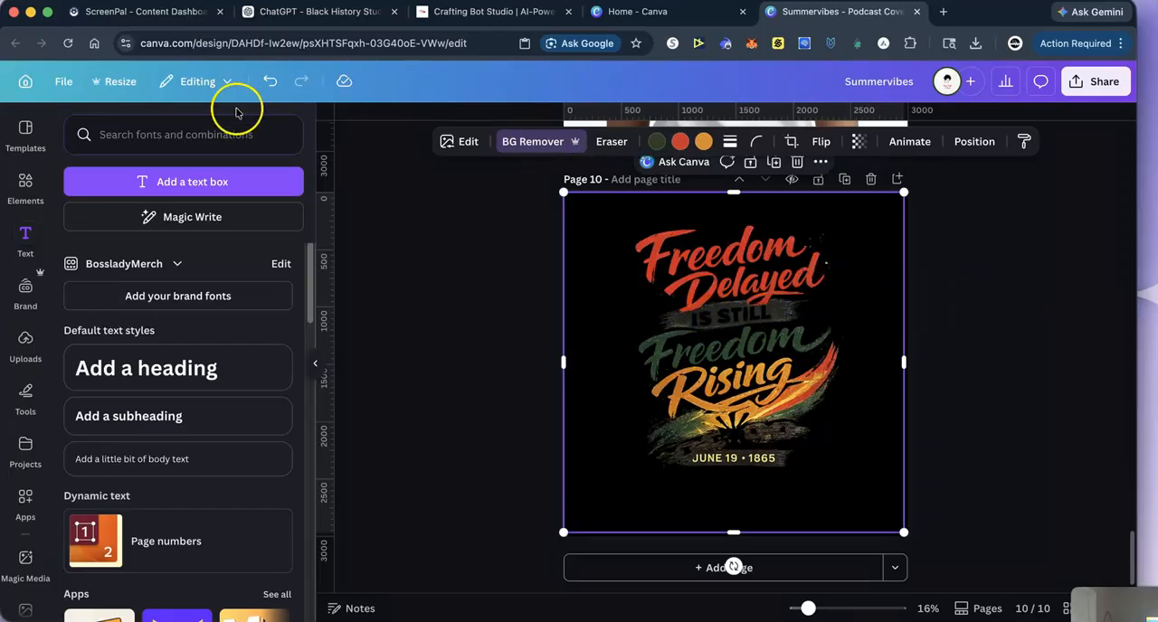
left_click(270, 80)
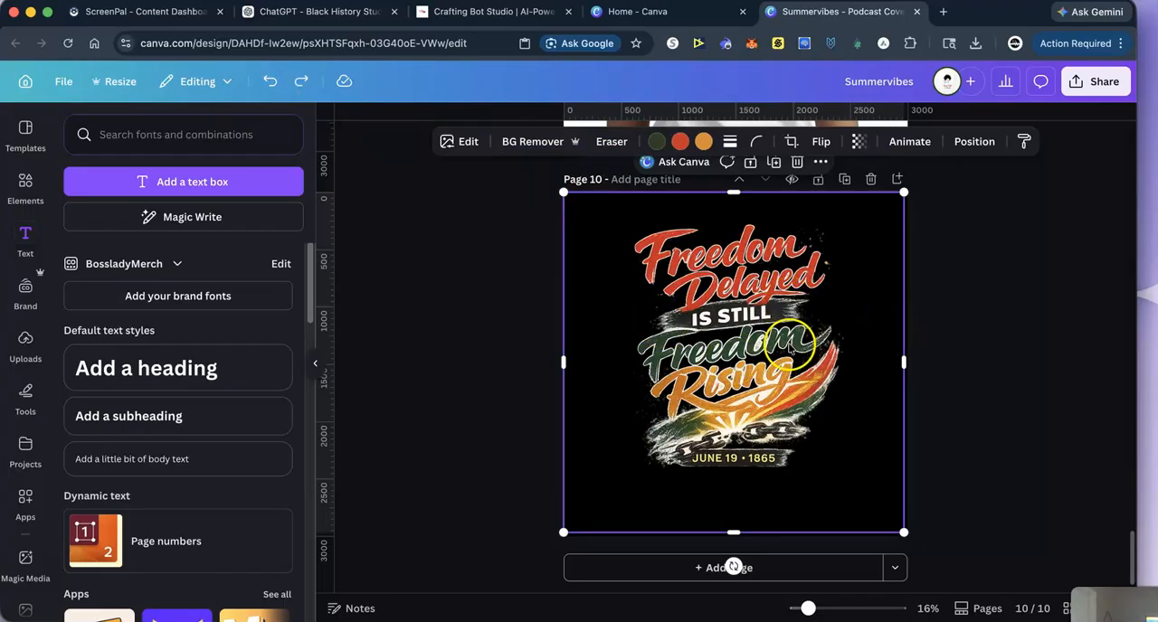
left_click(468, 142)
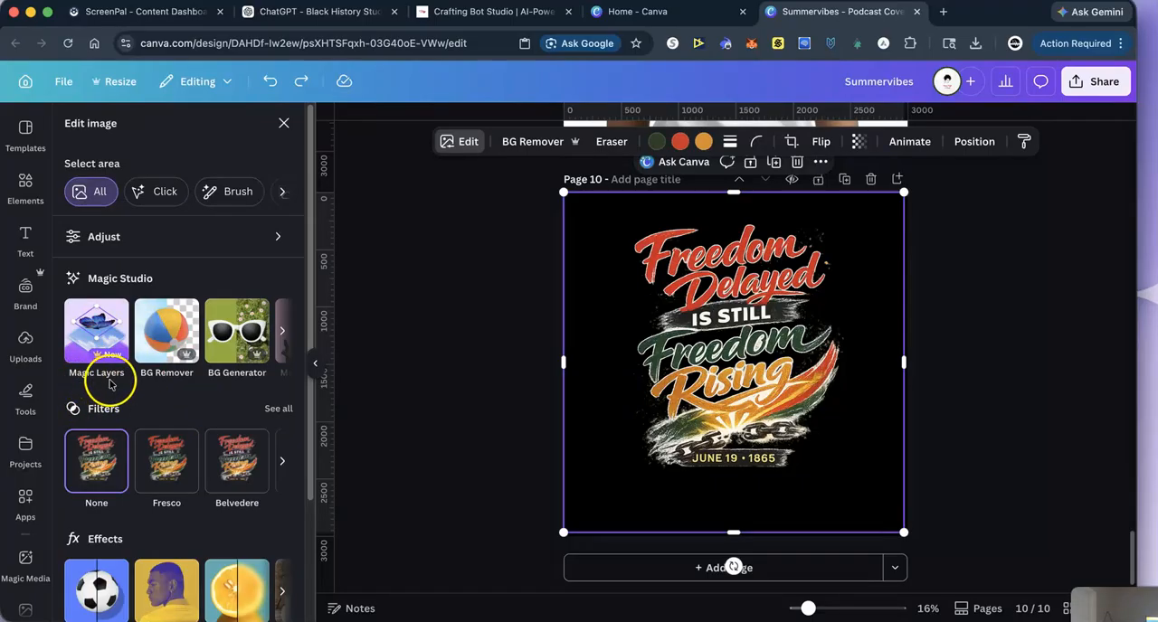
left_click(91, 334)
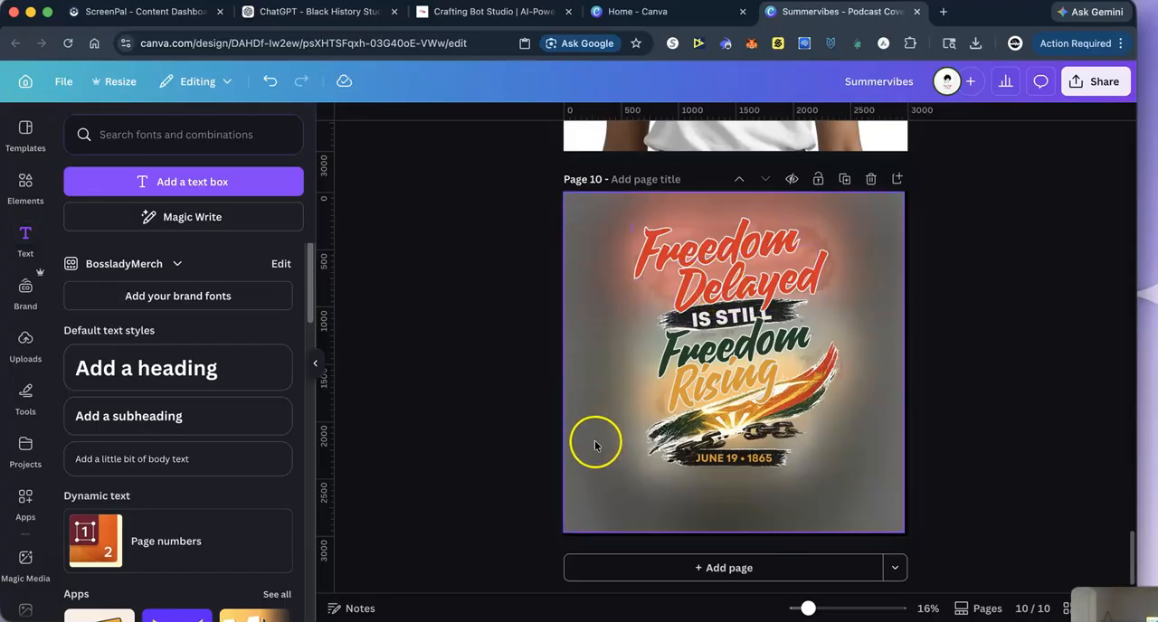
- Try to clear the blurred grey backdrop on page 10 with the background remover
scroll(461, 262, "up", 5)
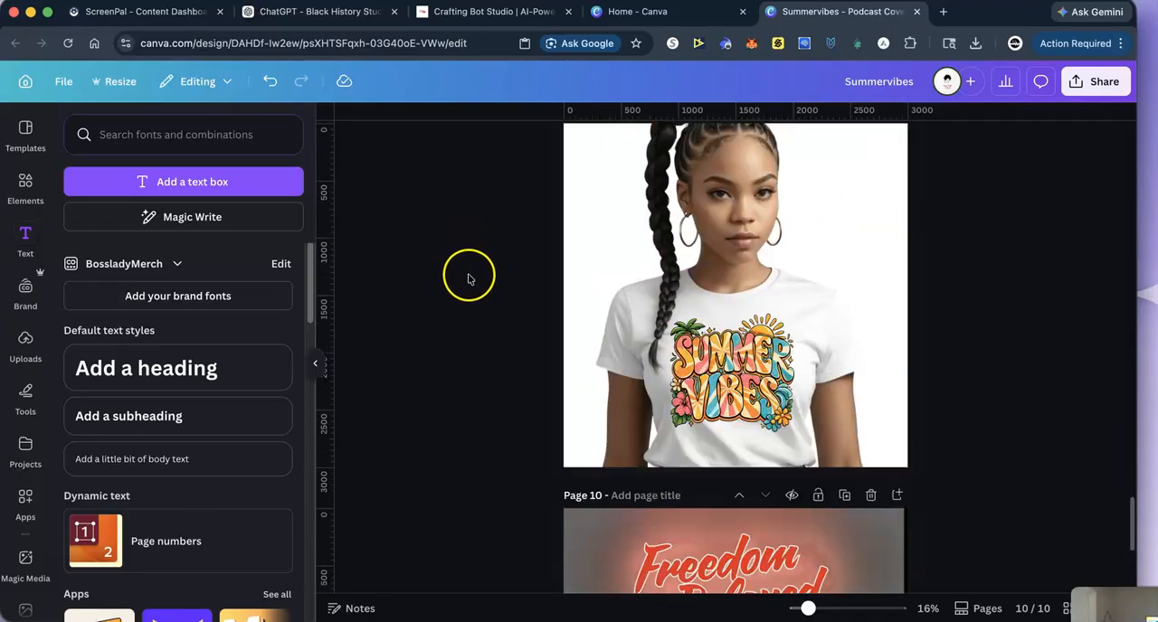
scroll(468, 276, "down", 5)
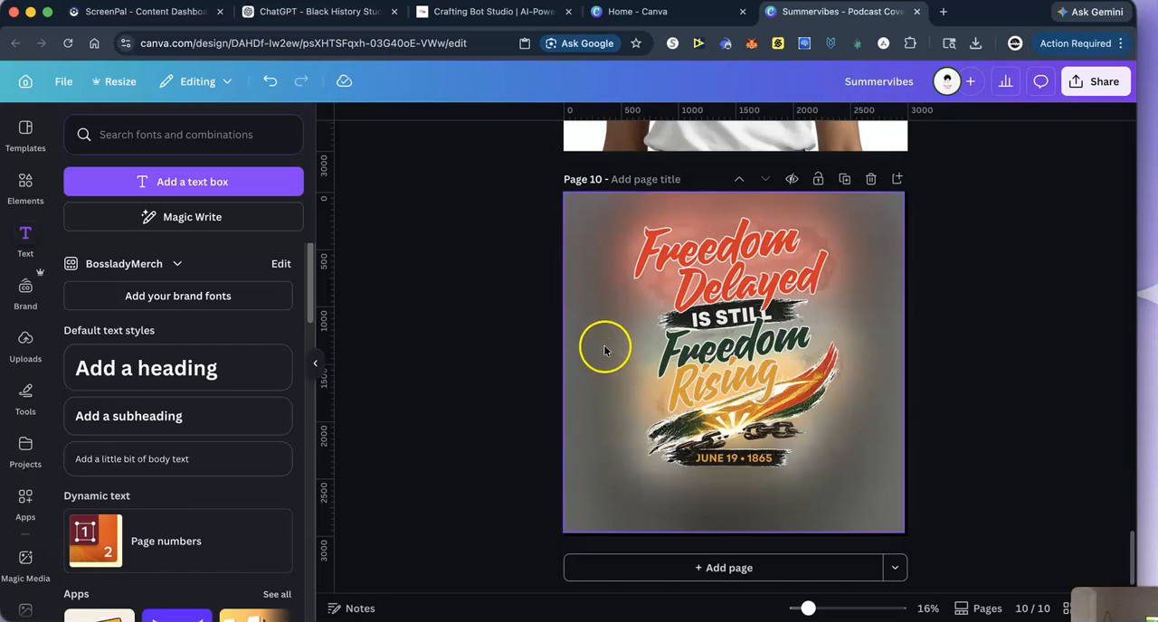
left_click(622, 271)
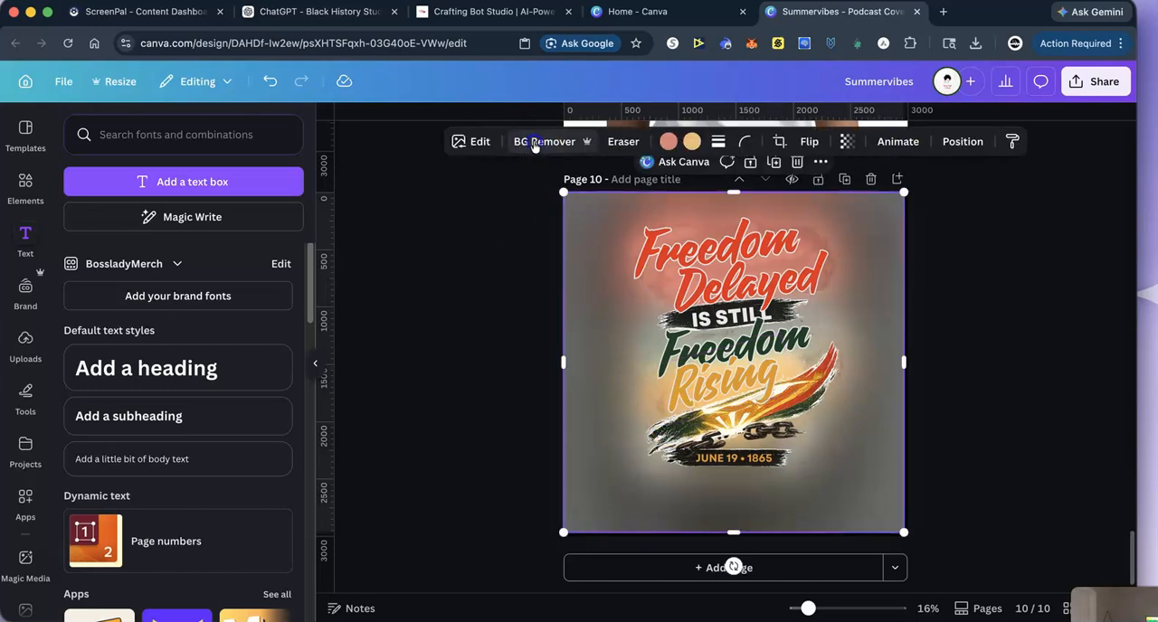
left_click(534, 143)
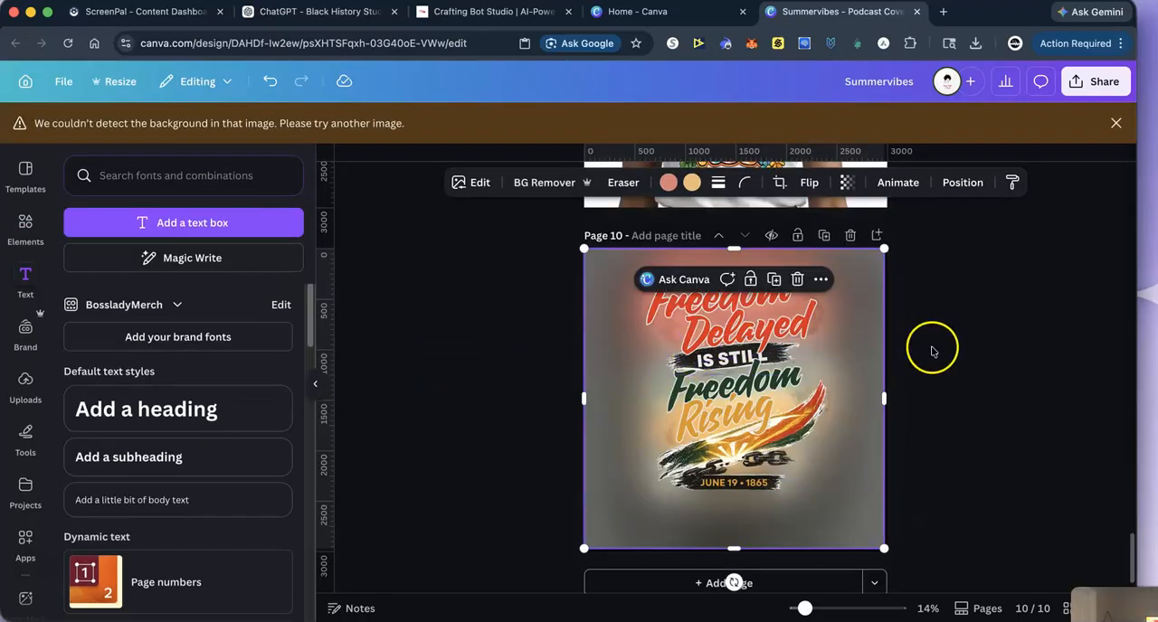
scroll(928, 348, "down", 1)
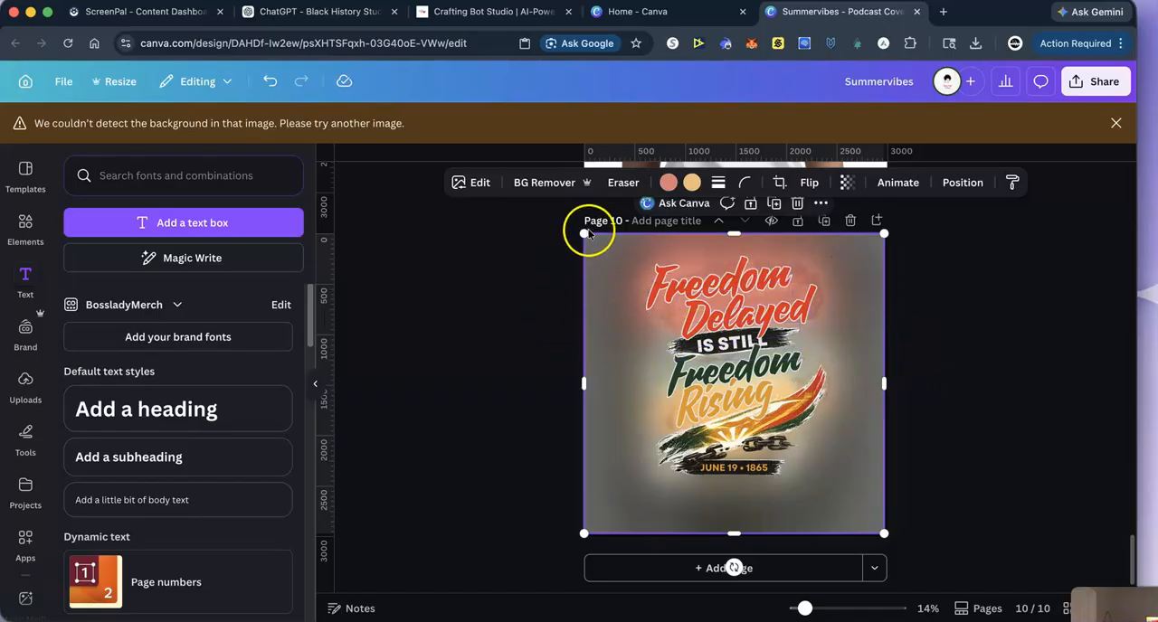
mouse_move(584, 233)
left_mouse_down()
mouse_move(603, 251)
mouse_move(583, 233)
left_mouse_up()
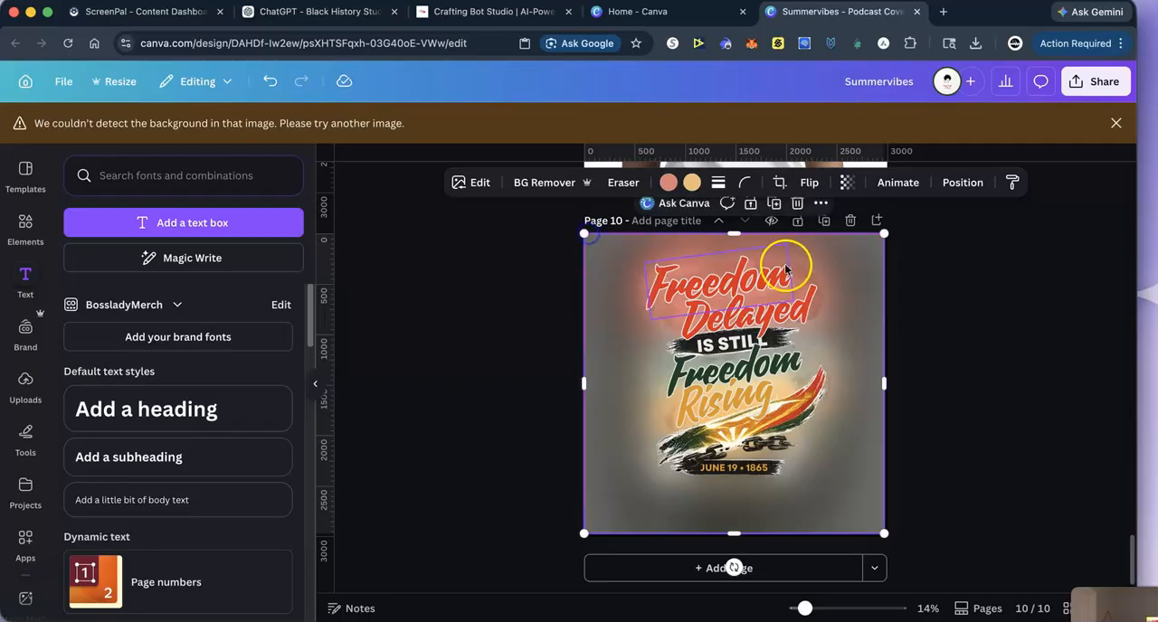
double_click(872, 296)
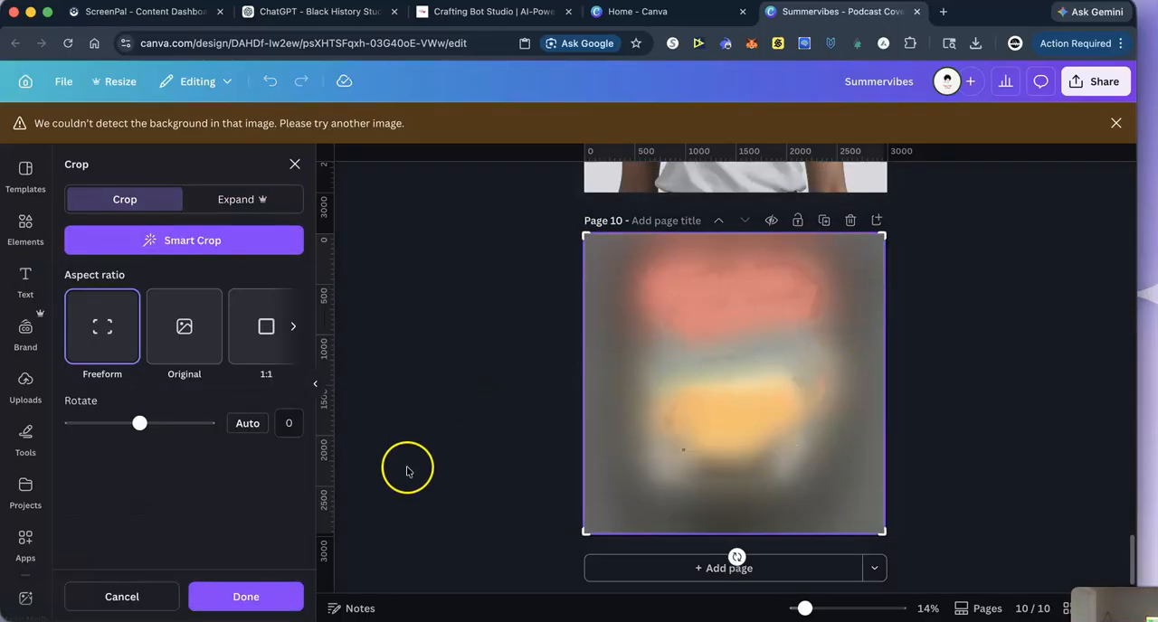
left_click(228, 595)
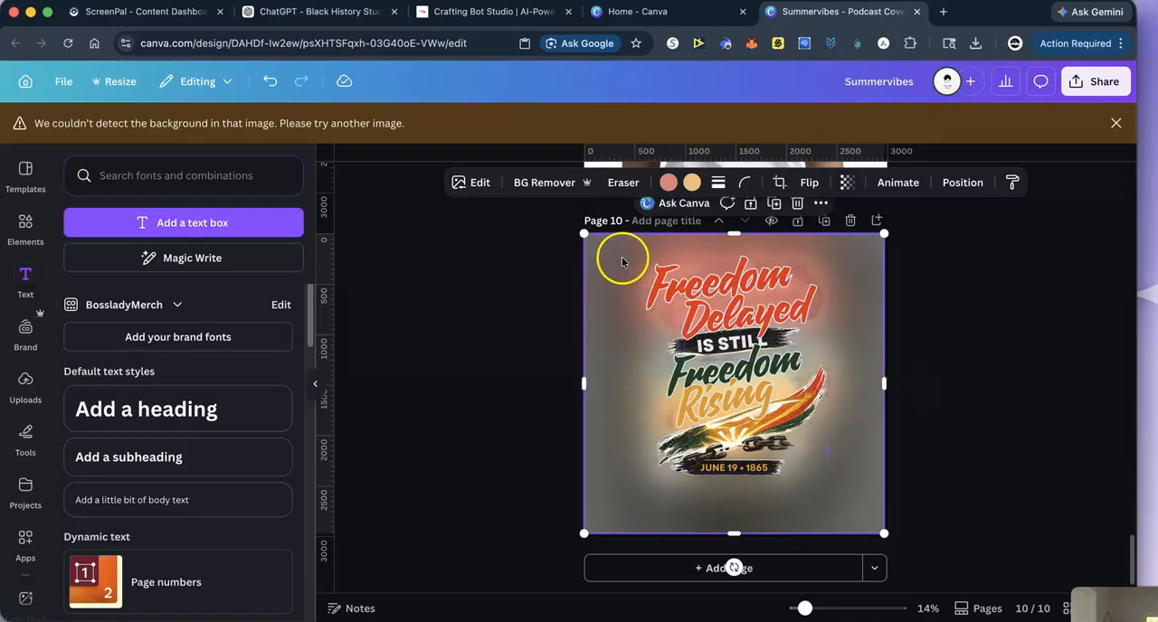
- Remove the blurred grey backdrop layer from behind the lettering on page 10 and dismiss the background warning
left_click_drag(643, 272, 1040, 161)
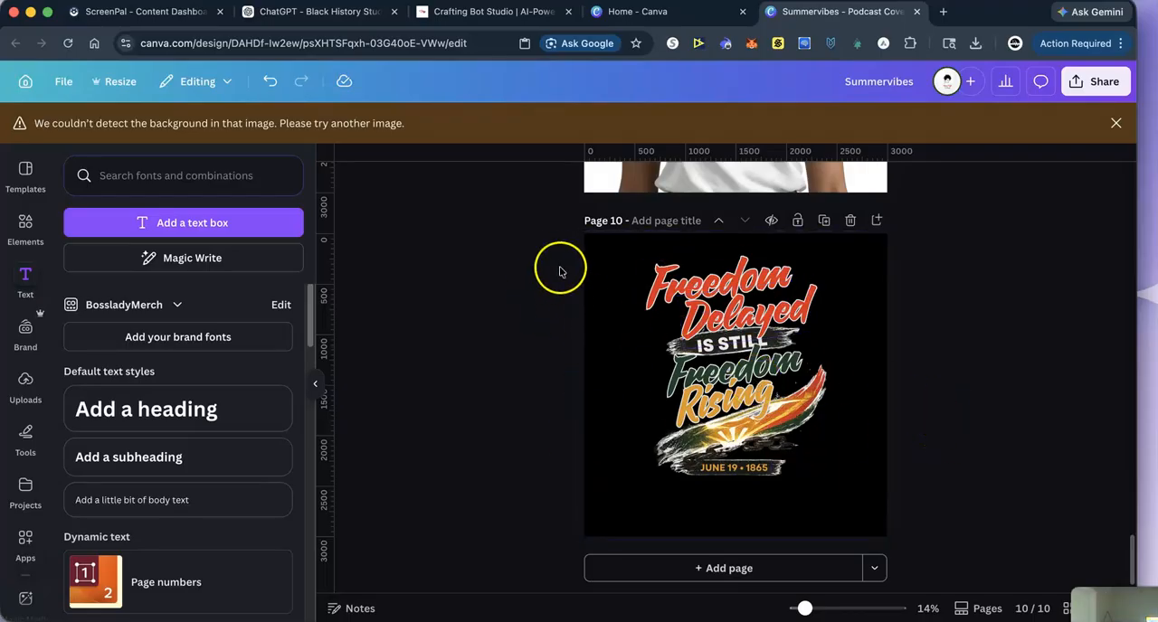
left_click(659, 295)
left_click(930, 368)
left_click(1054, 382)
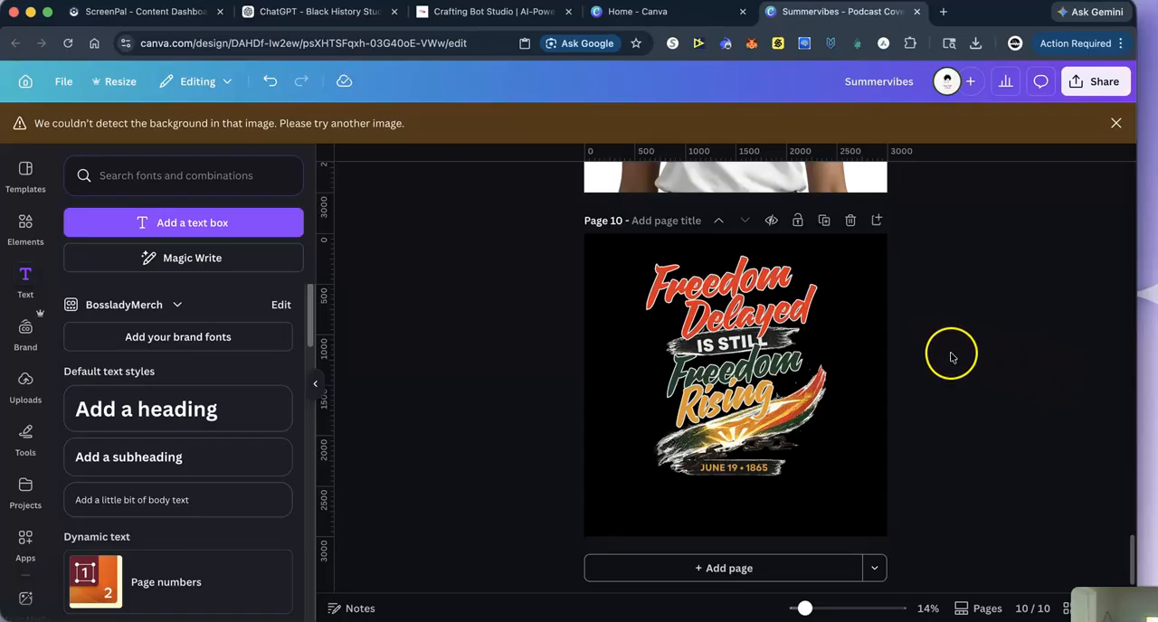
left_click(1115, 125)
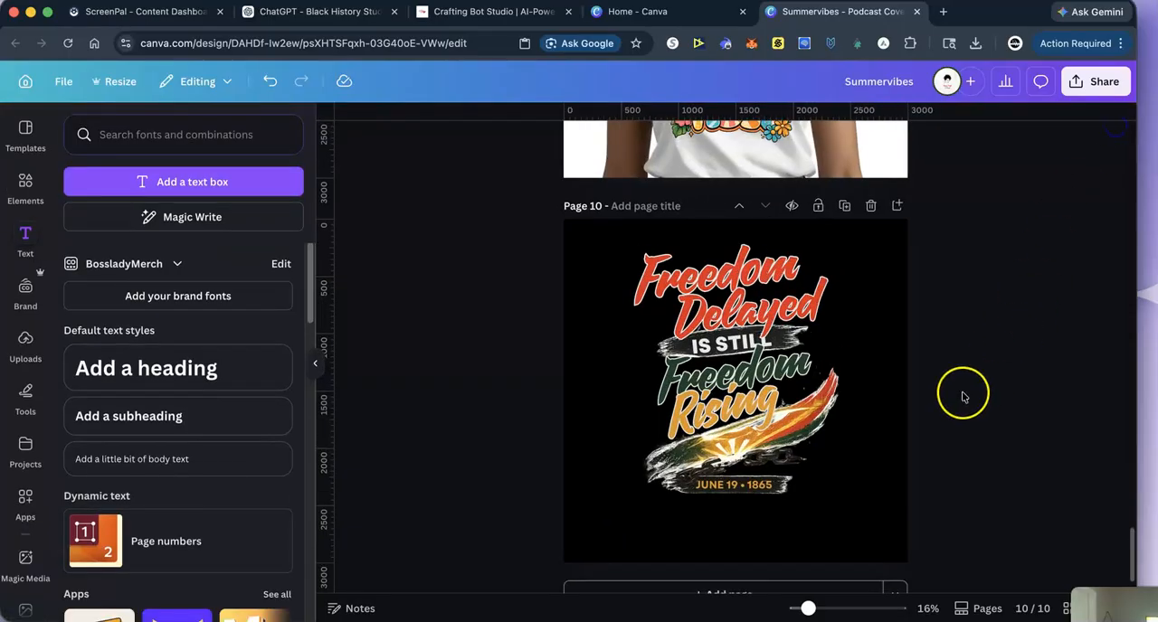
- Add a new page after the Freedom artwork page
scroll(961, 389, "down", 1)
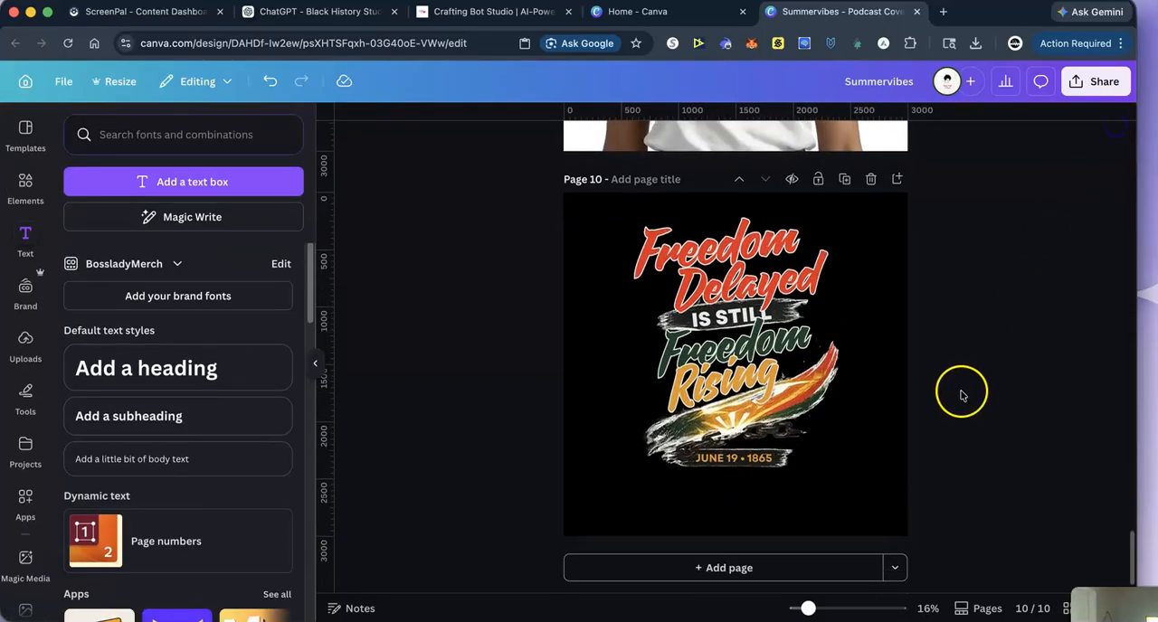
left_click(659, 576)
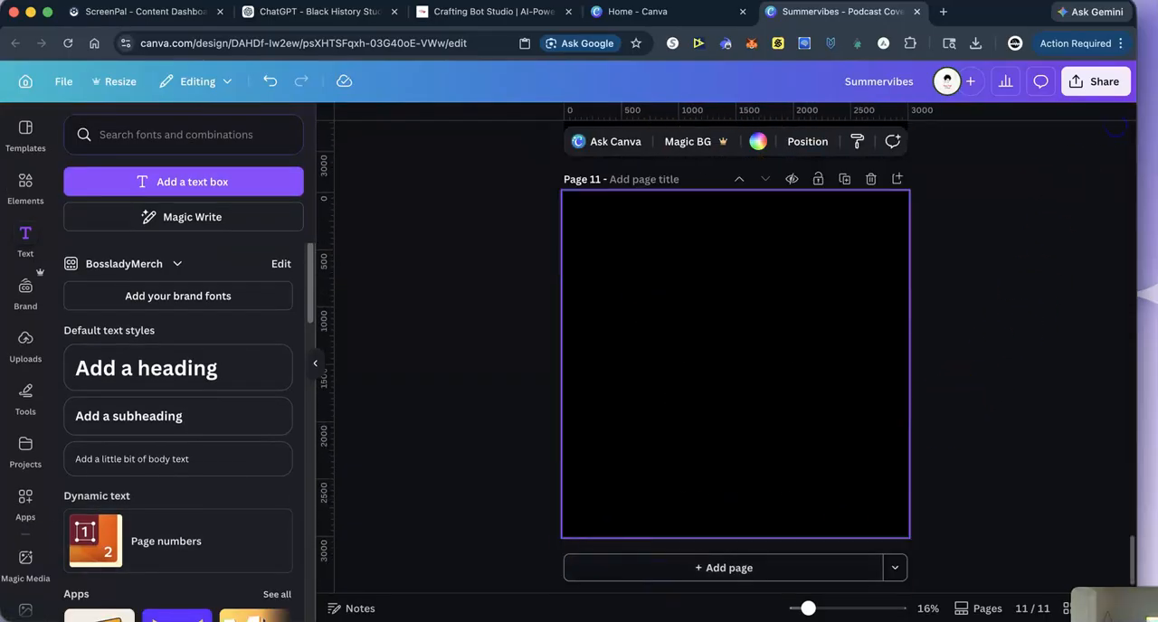
- Open the Mockup Models folder and browse its photos for black apparel
scroll(4, 441, "down", 10)
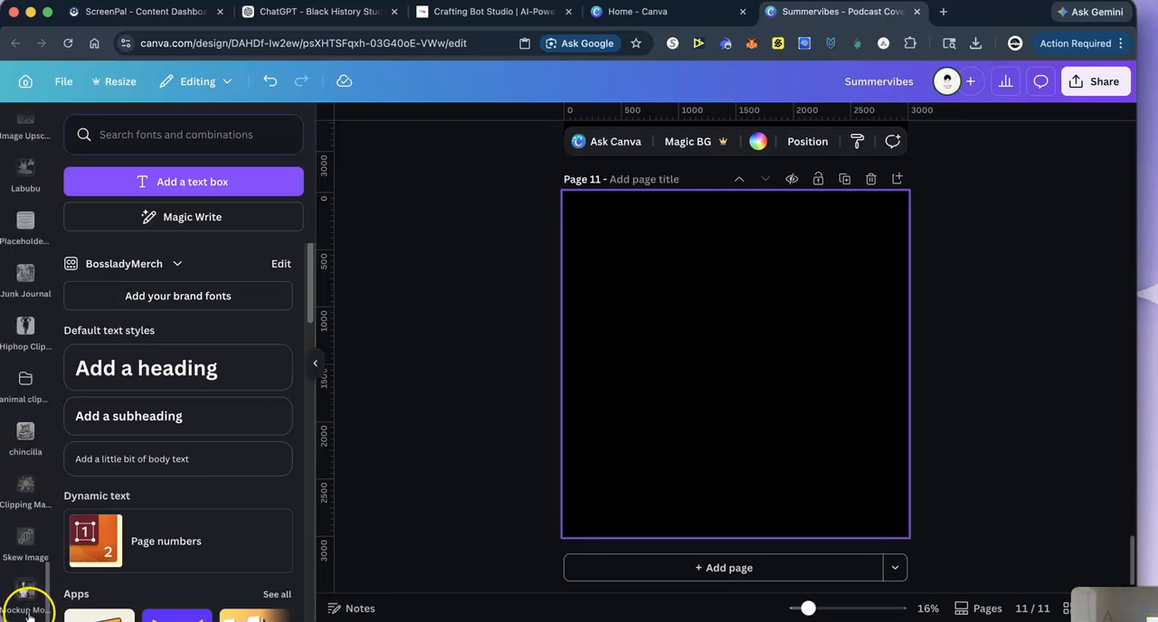
left_click(24, 602)
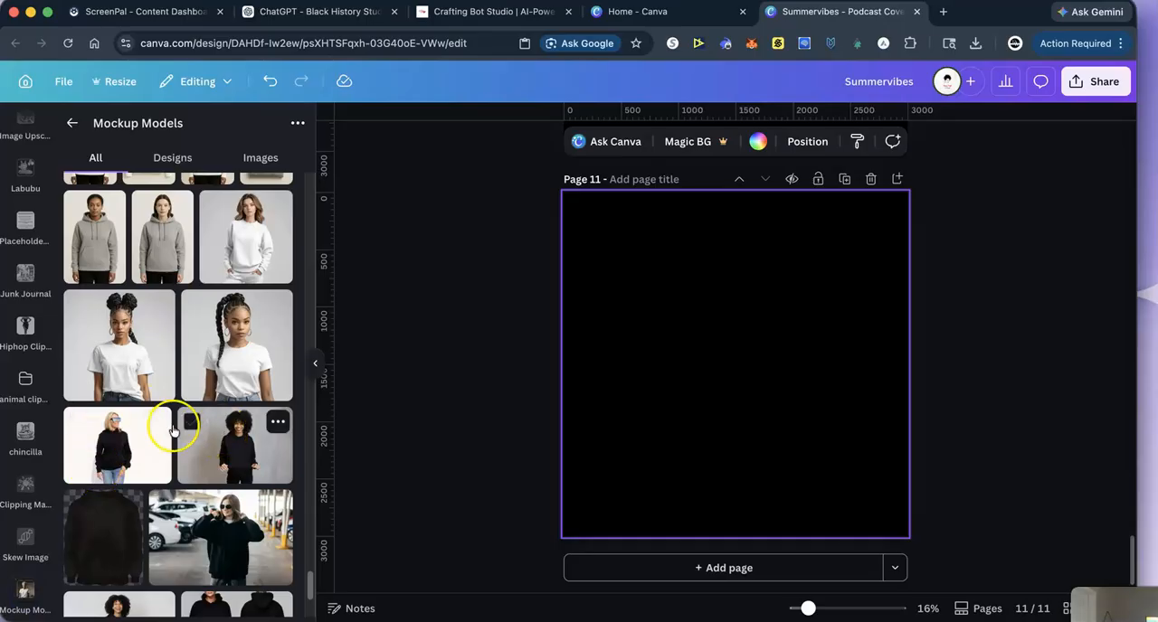
scroll(174, 438, "down", 5)
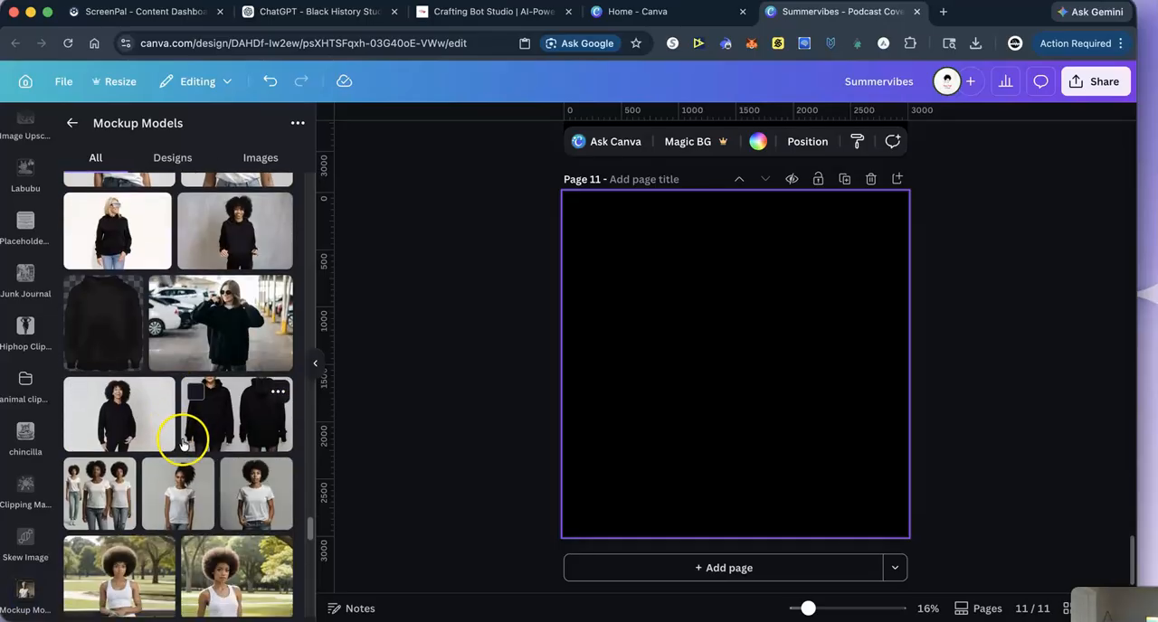
left_click(104, 336)
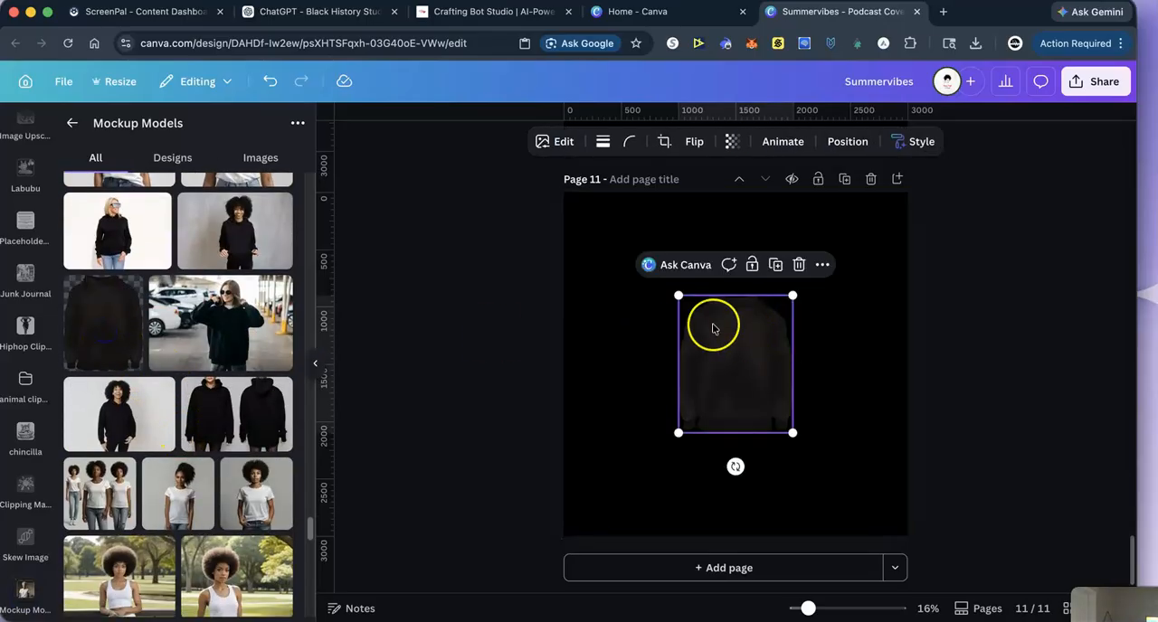
left_click_drag(679, 295, 517, 199)
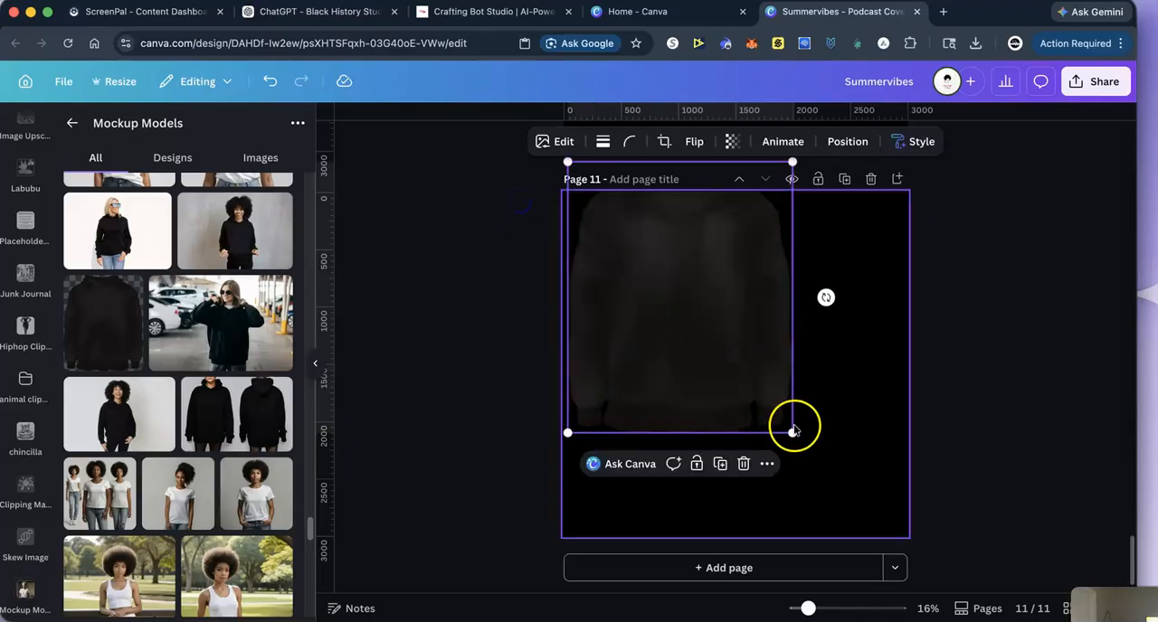
left_click_drag(796, 431, 941, 520)
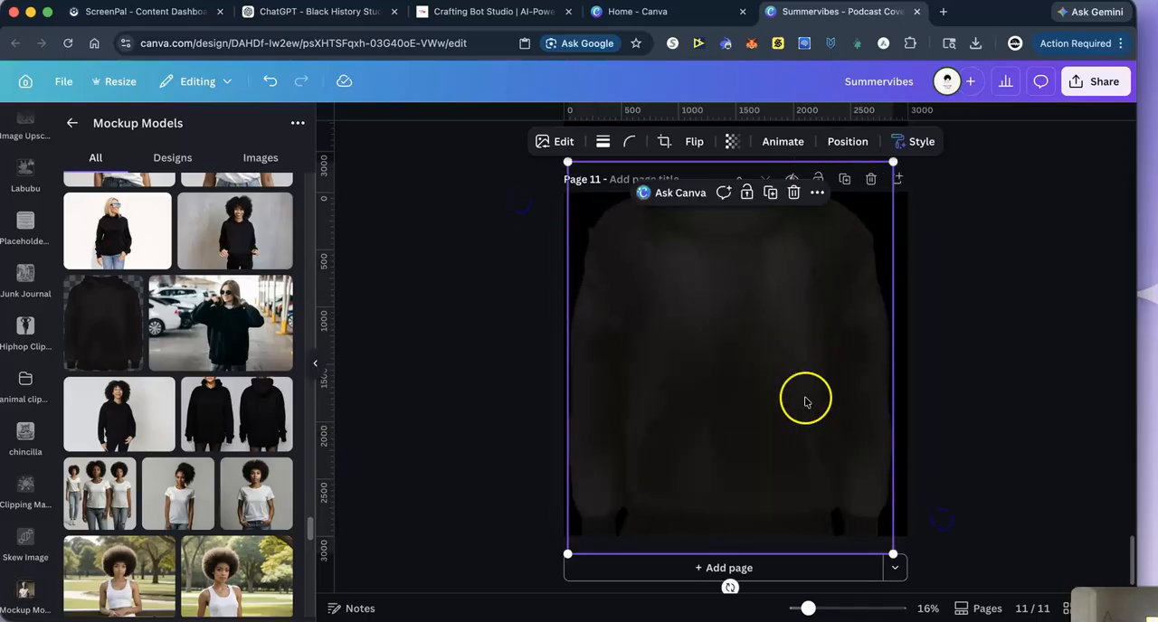
left_click(793, 193)
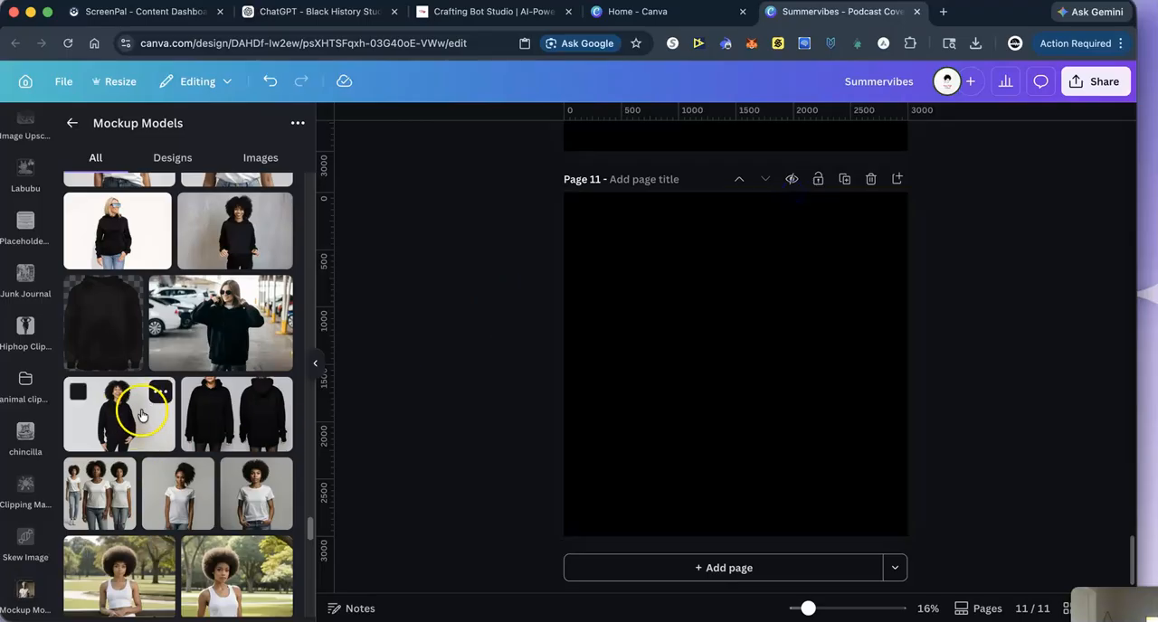
- Place the smiling woman in a black hoodie on page 11, remove her background, and enlarge and centre her to fill the page
left_click(234, 237)
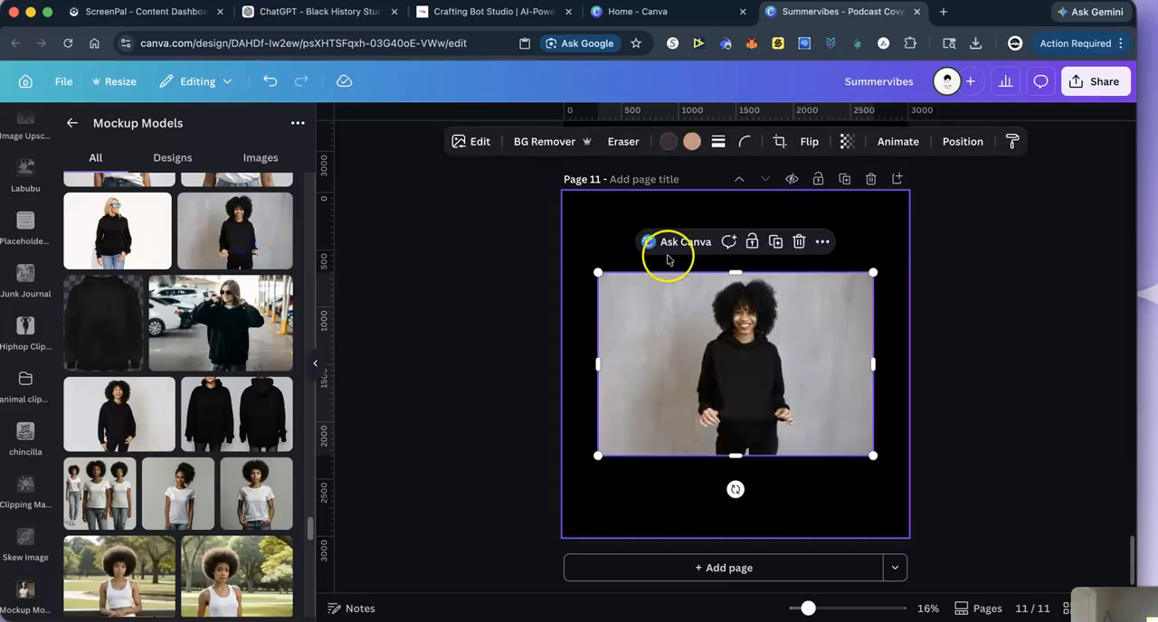
left_click(534, 141)
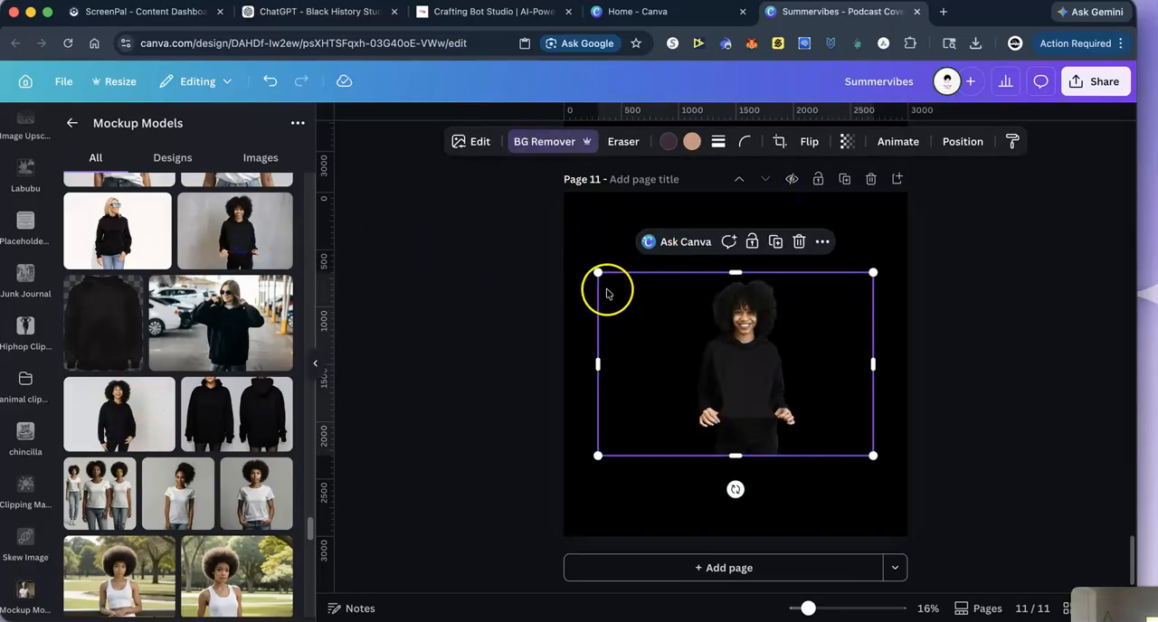
left_click_drag(598, 274, 382, 128)
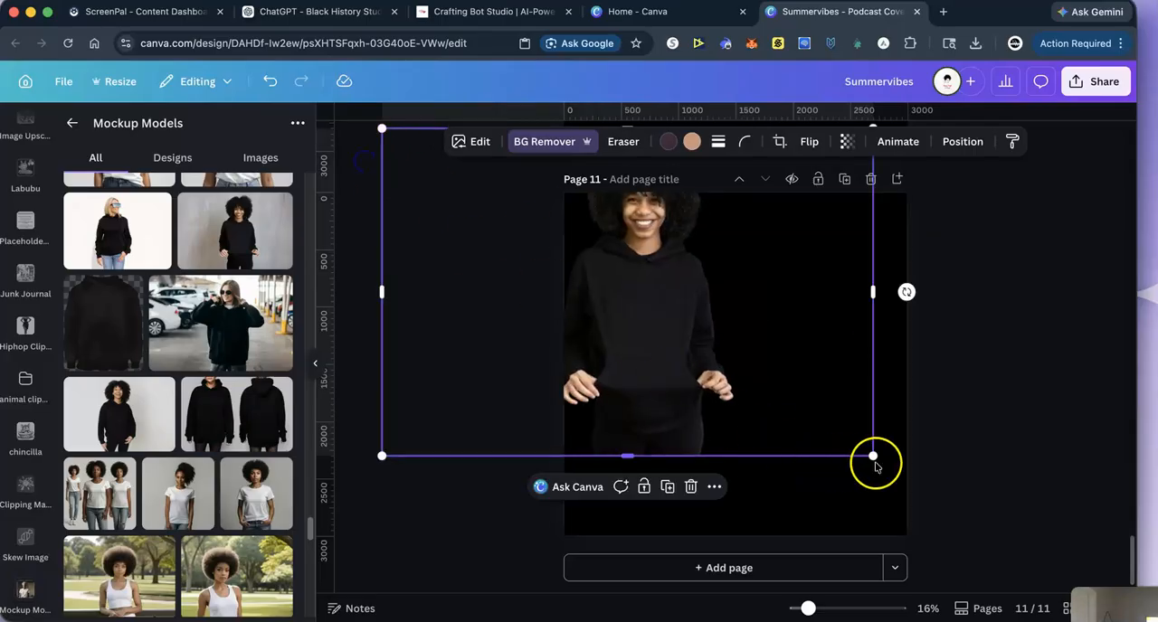
left_click_drag(874, 458, 1130, 615)
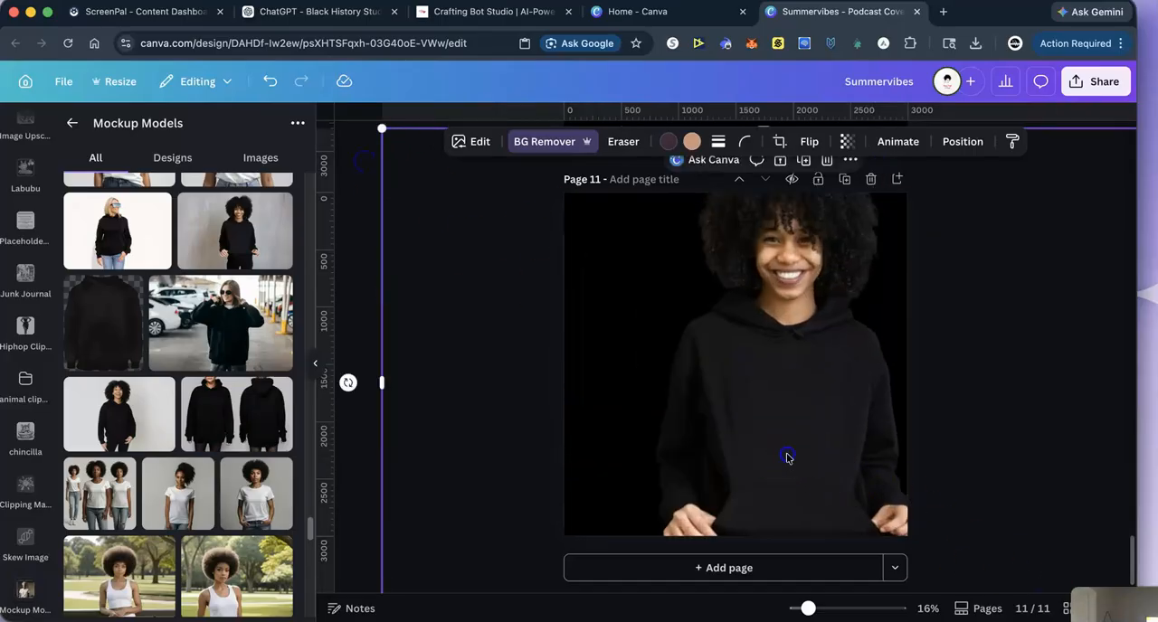
left_click_drag(786, 457, 740, 445)
left_click(1004, 236)
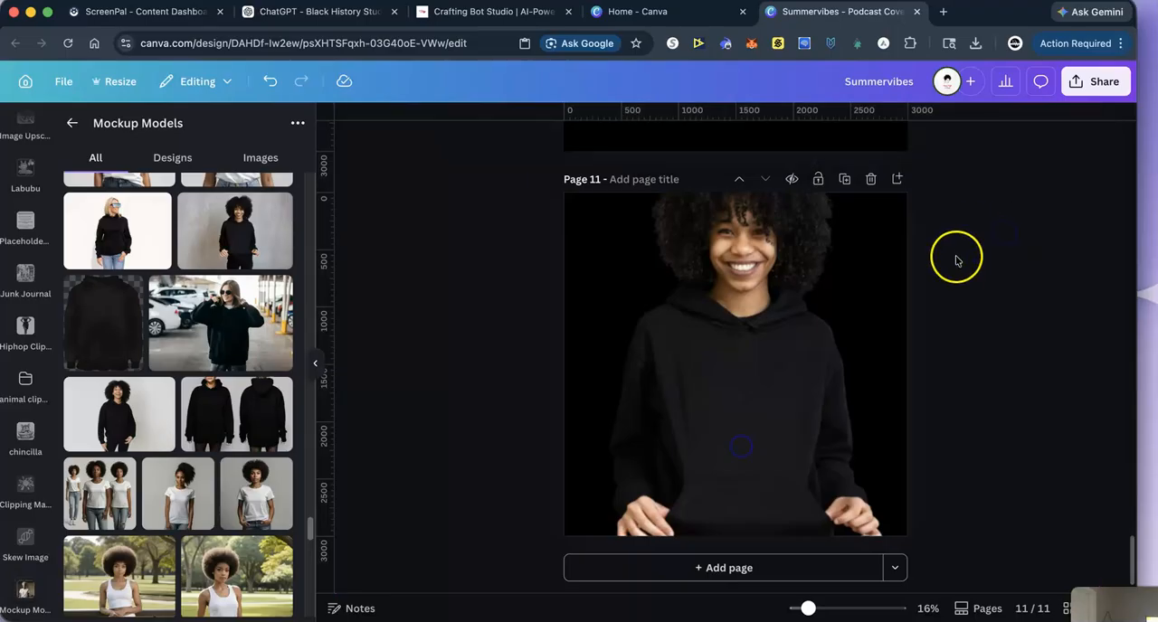
- Group all lettering and brush elements of the Freedom artwork on page 10 and enlarge the group to nearly fill the page
scroll(956, 261, "up", 5)
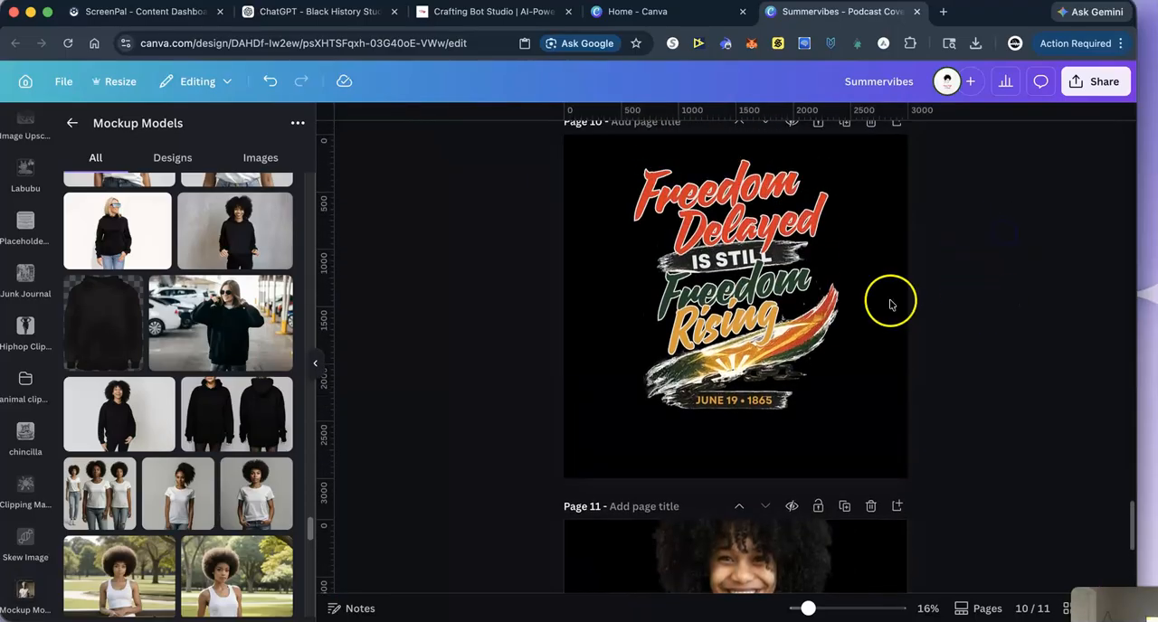
left_click_drag(585, 148, 892, 441)
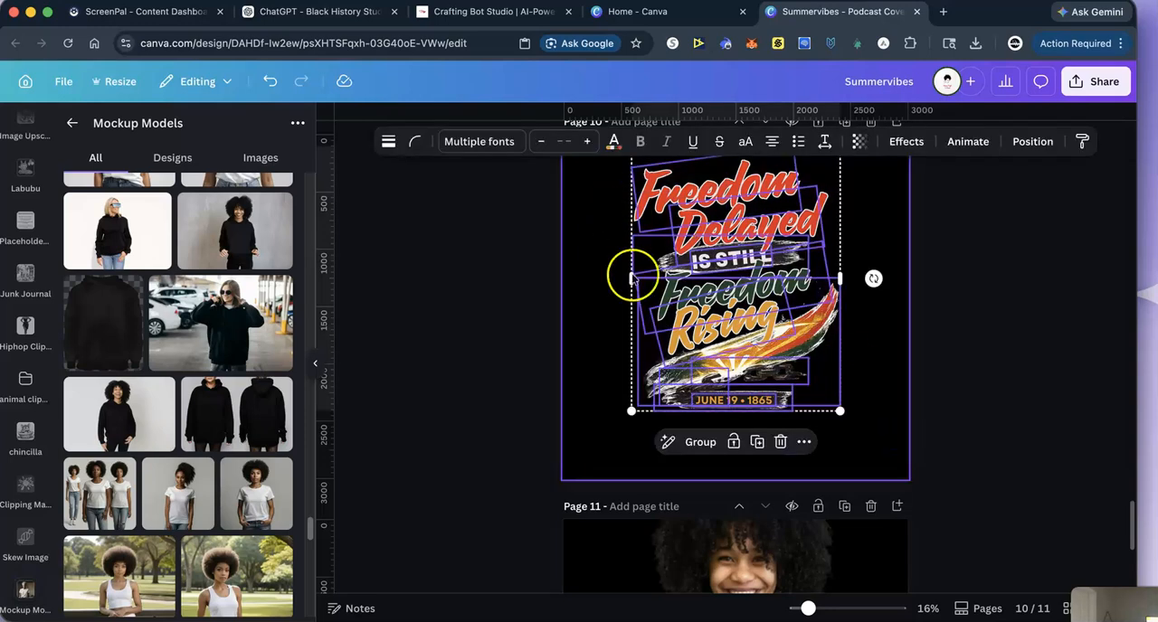
left_click(700, 442)
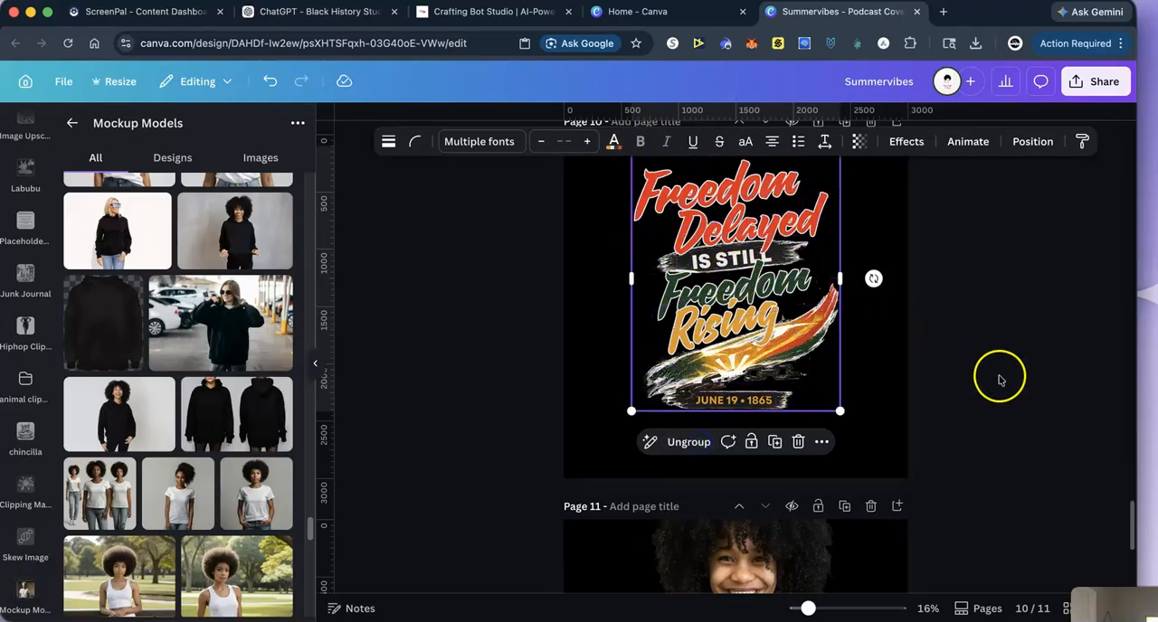
scroll(941, 390, "up", 1)
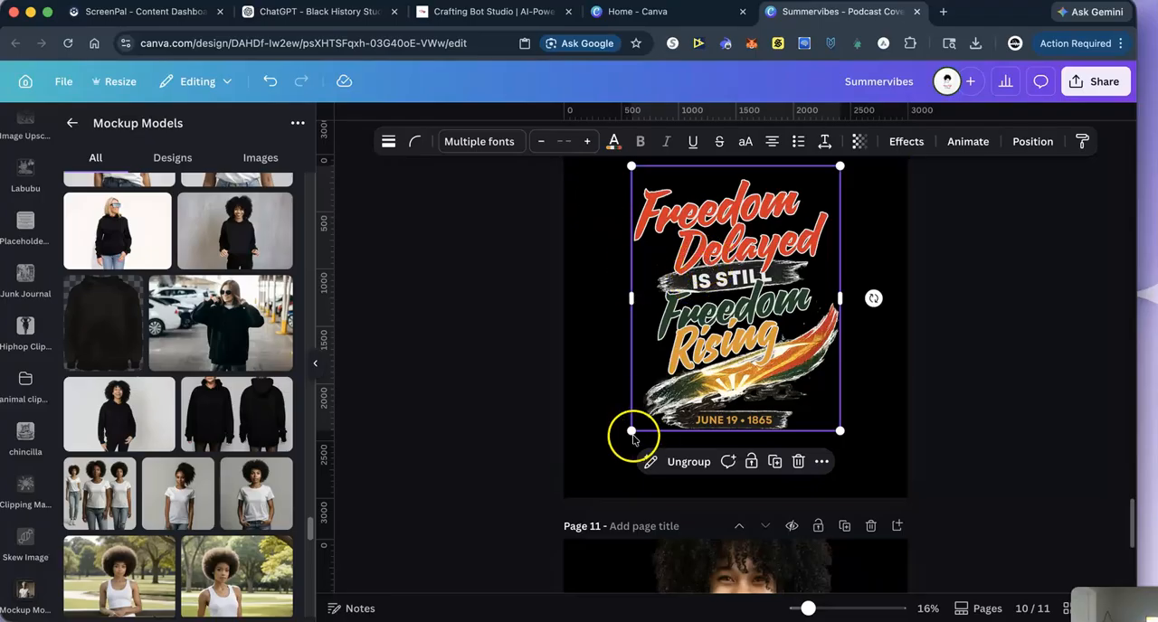
left_click_drag(630, 432, 578, 498)
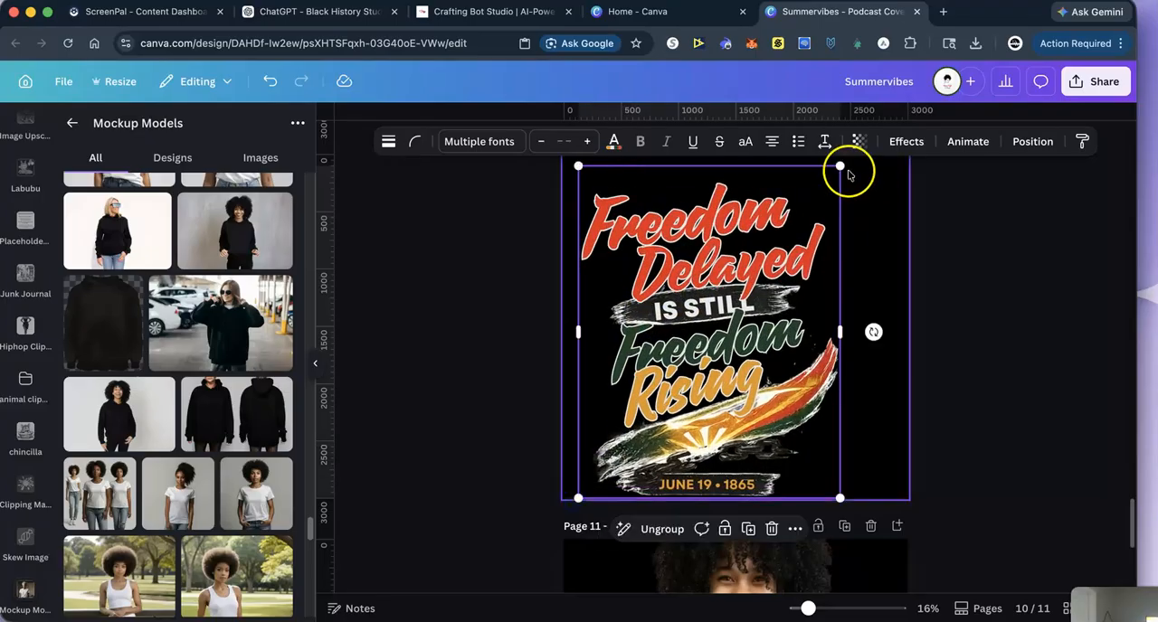
left_click_drag(842, 332, 907, 331)
- Copy the grouped Freedom artwork and put the pasted copy onto the hoodie photo on page 11
left_click(704, 194)
left_click(507, 222)
right_click(684, 221)
left_click(715, 237)
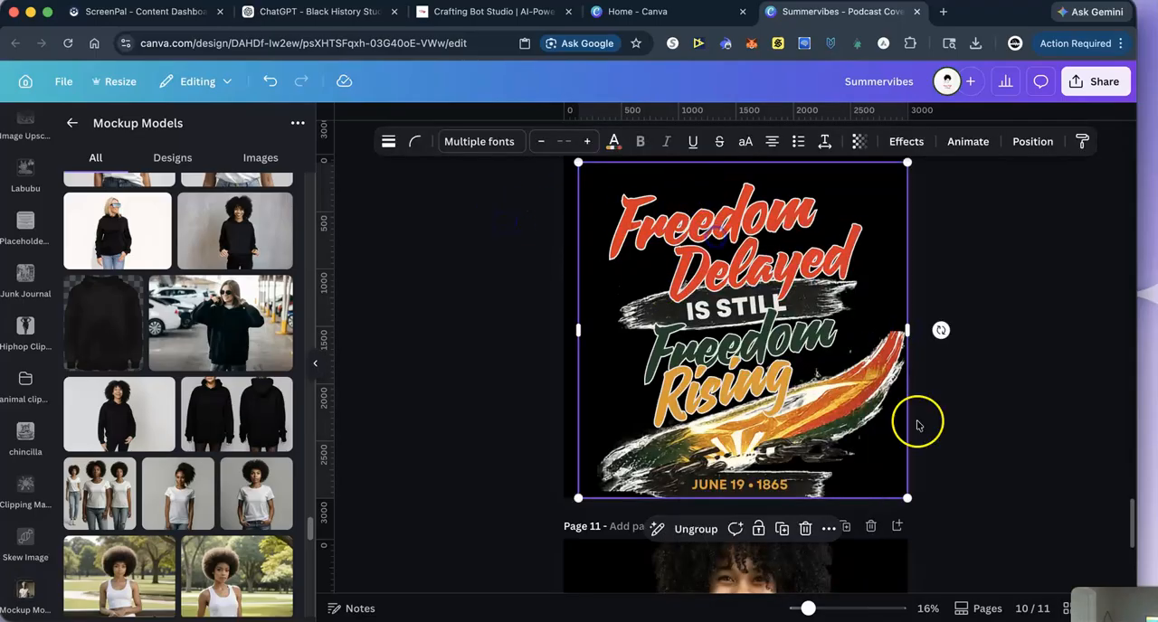
scroll(989, 504, "down", 5)
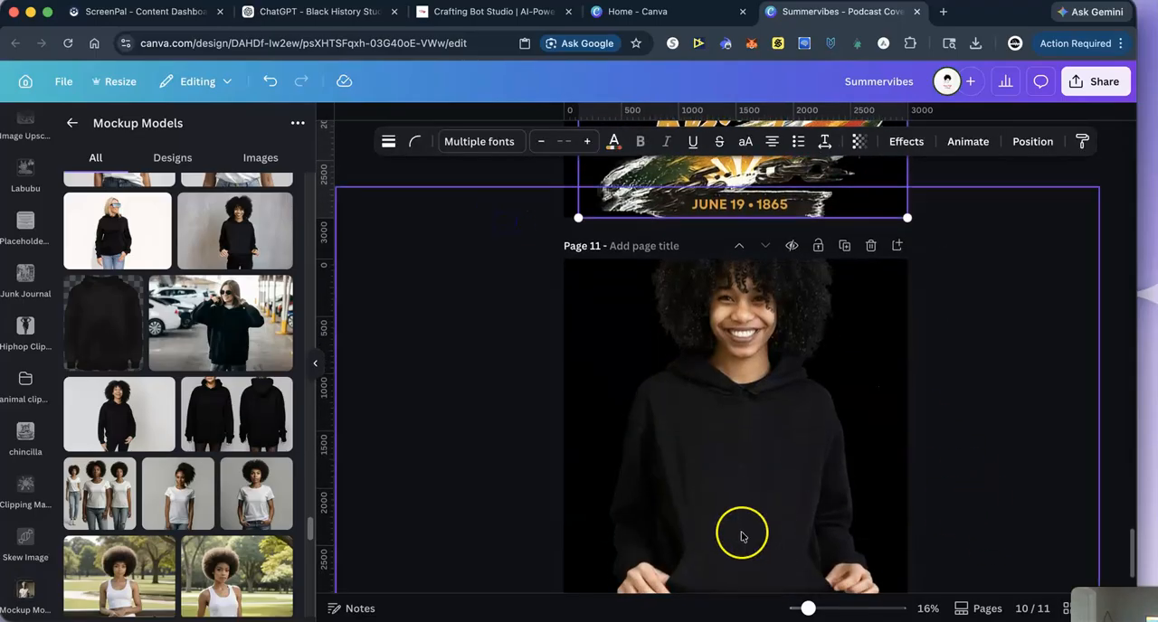
right_click(692, 445)
left_click(730, 319)
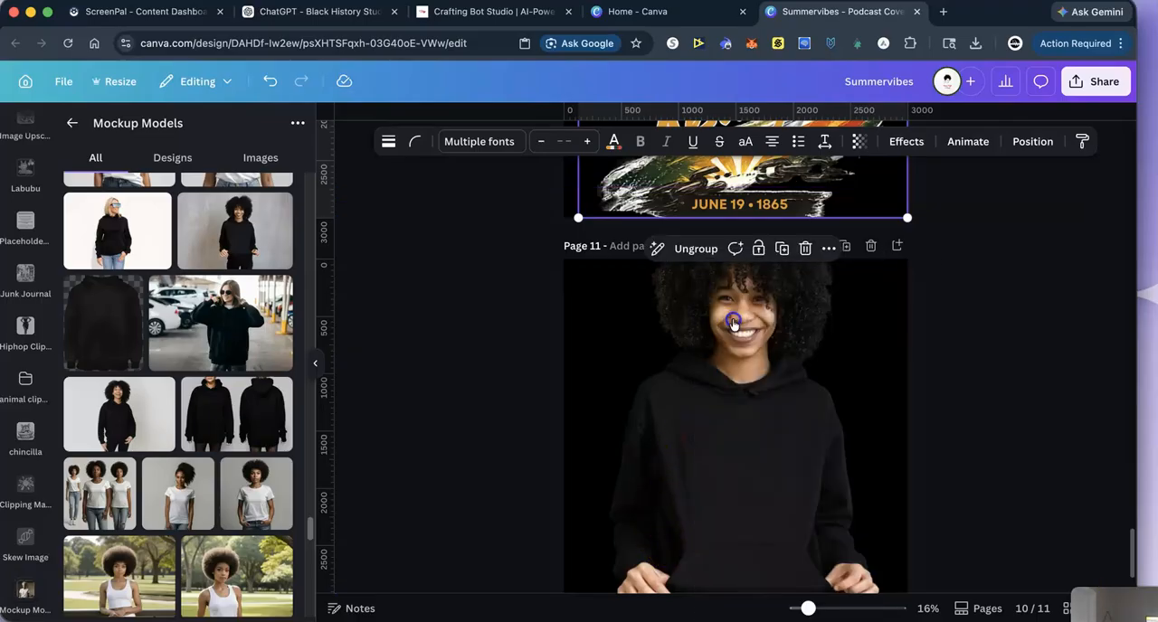
scroll(759, 429, "up", 1)
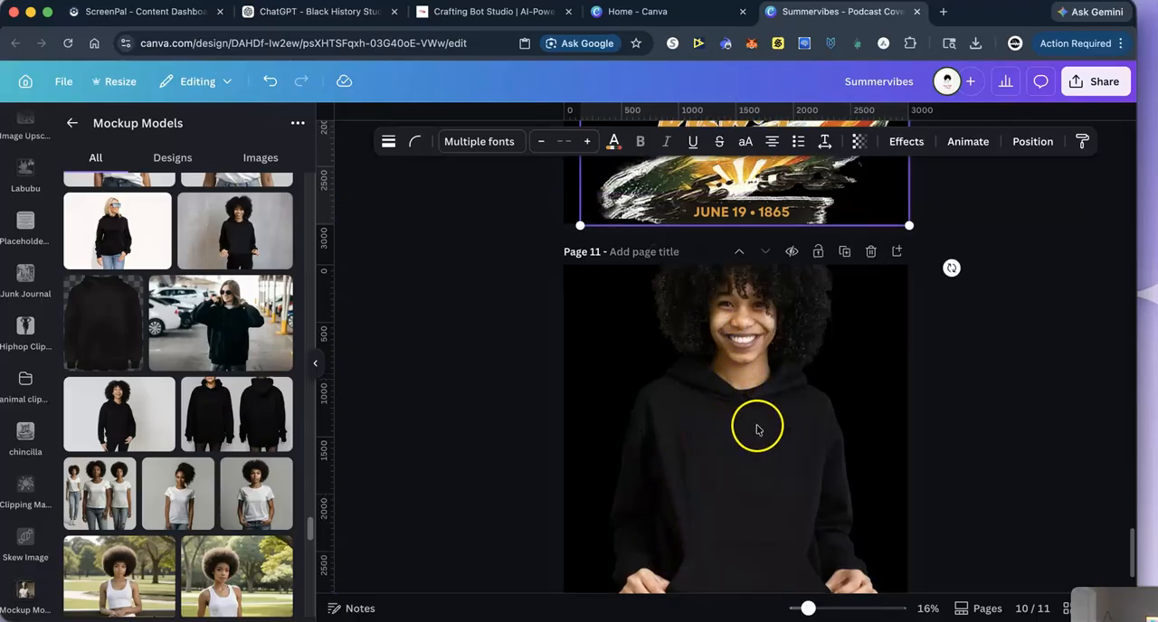
left_click_drag(699, 204, 732, 575)
scroll(1020, 414, "down", 2)
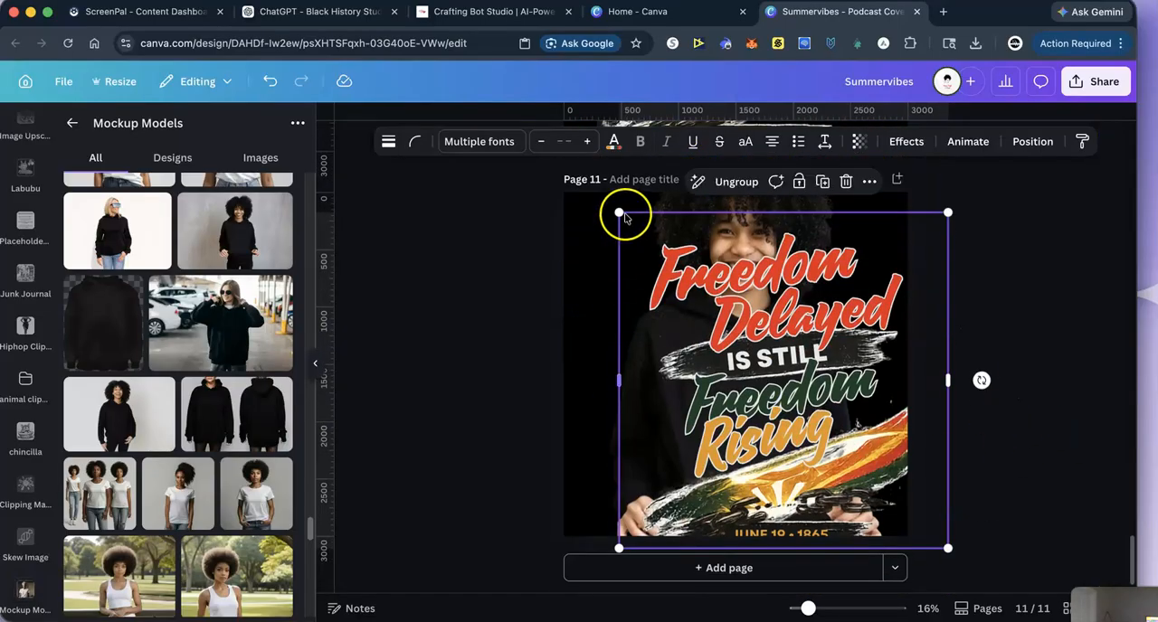
- Shrink the Freedom artwork and centre it on the front of the woman's black hoodie
left_click_drag(619, 213, 773, 387)
left_click_drag(936, 556, 817, 476)
left_click_drag(738, 447, 734, 443)
left_click_drag(817, 481, 765, 455)
left_click(1060, 424)
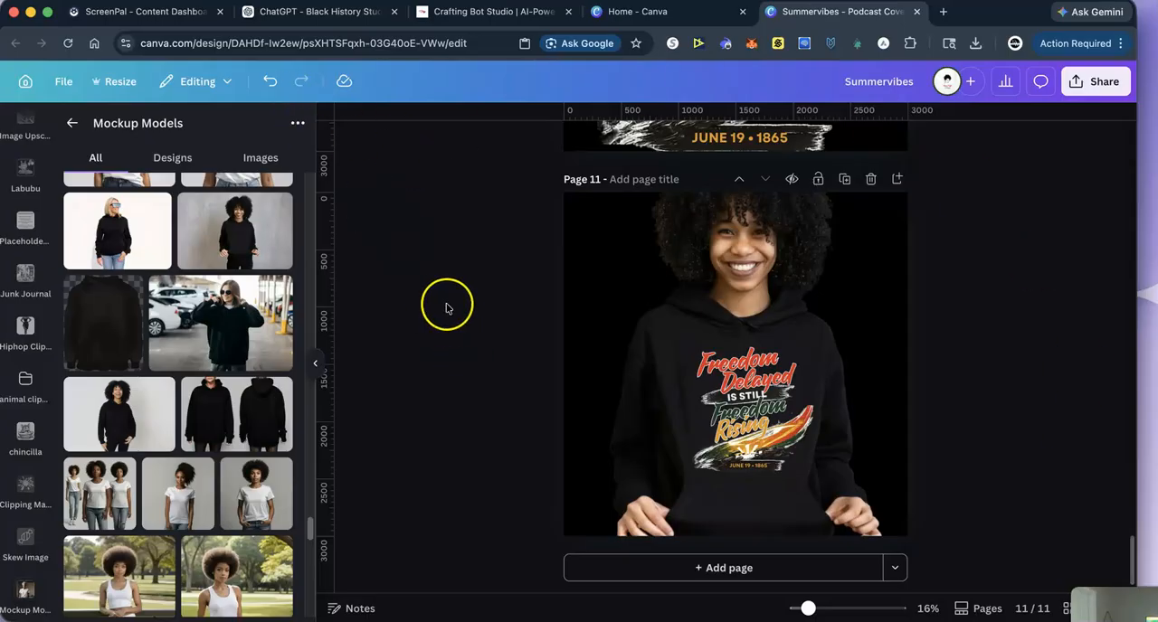
- Add a page after the hoodie mockup, insert the photo of the braided woman in a dark T-shirt, and remove its background
scroll(453, 334, "up", 3)
scroll(462, 362, "down", 3)
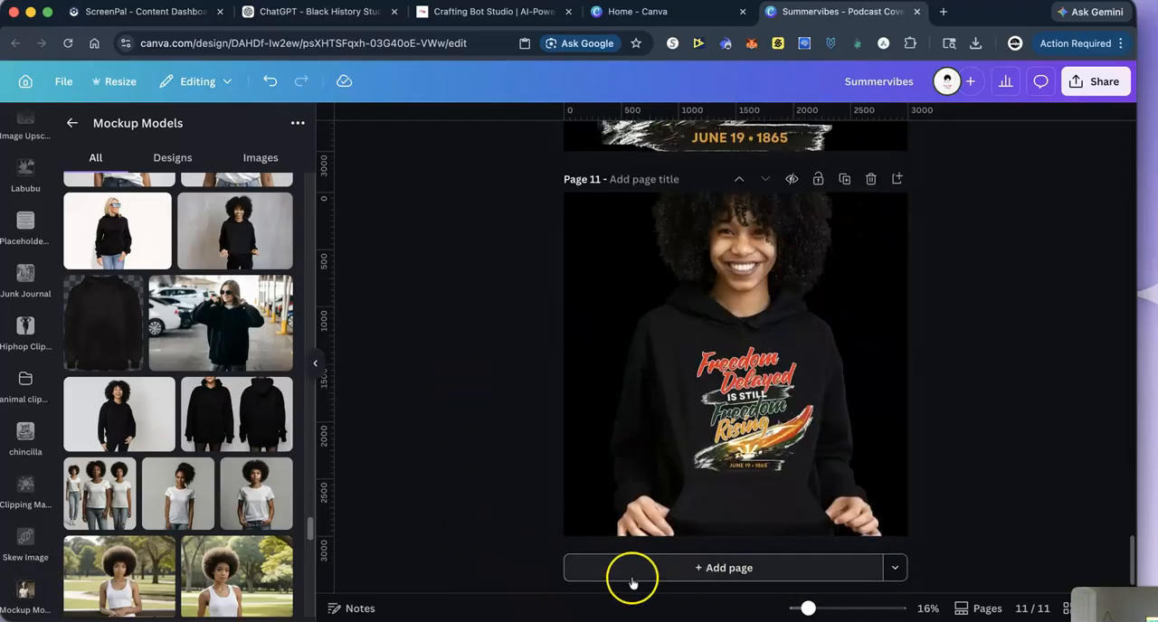
scroll(200, 554, "down", 5)
scroll(200, 554, "down", 10)
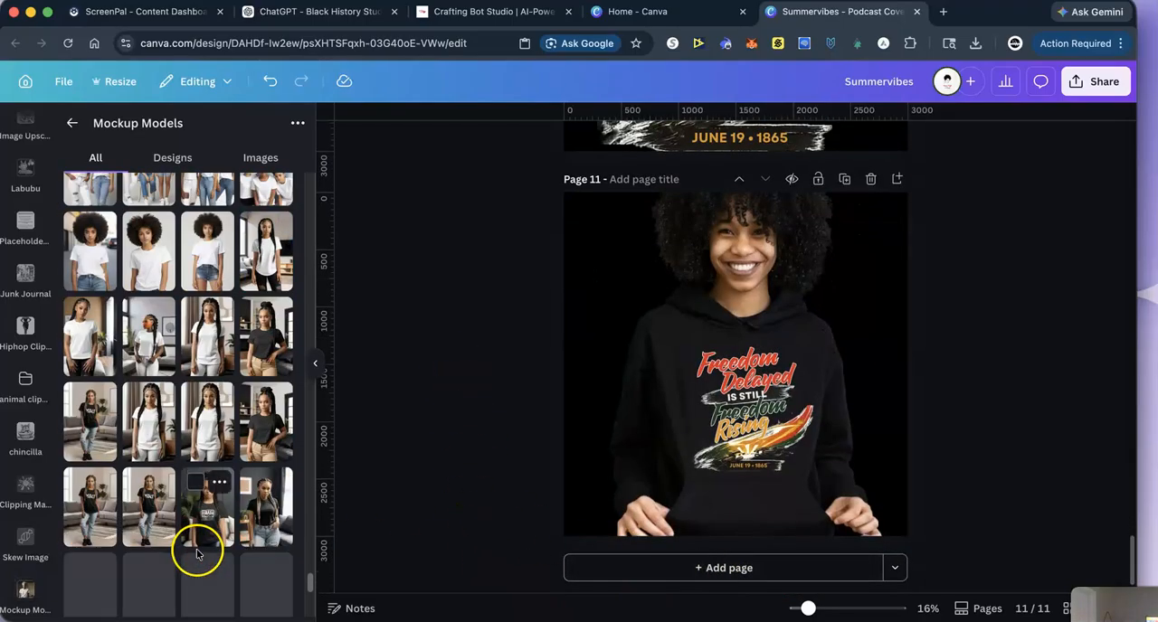
left_click(654, 569)
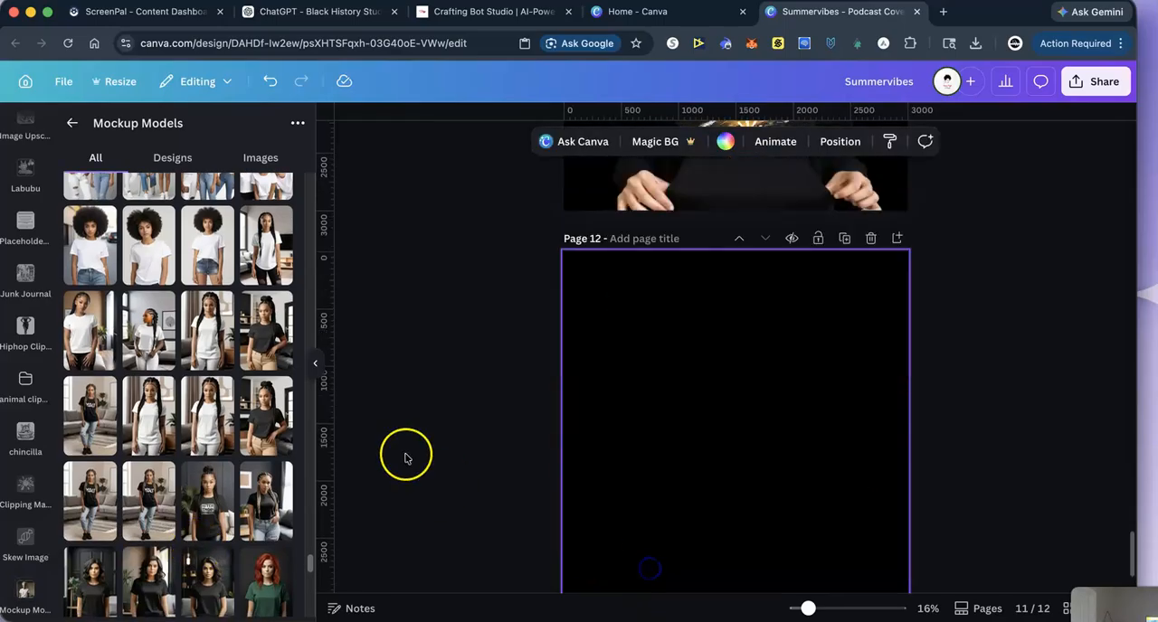
left_click(272, 423)
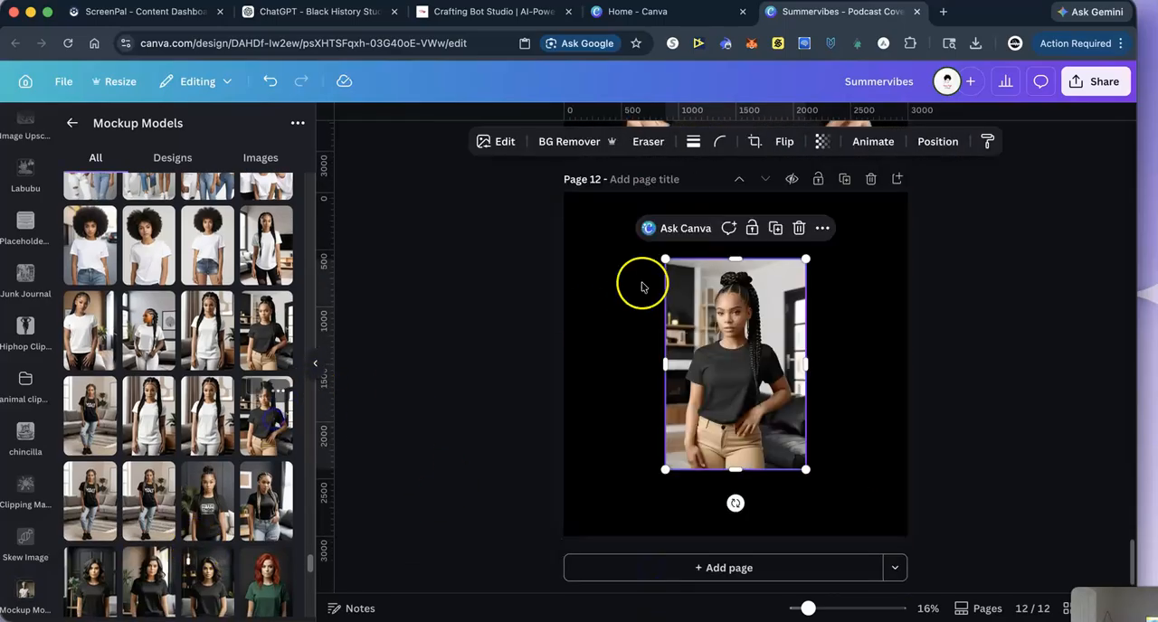
left_click(556, 142)
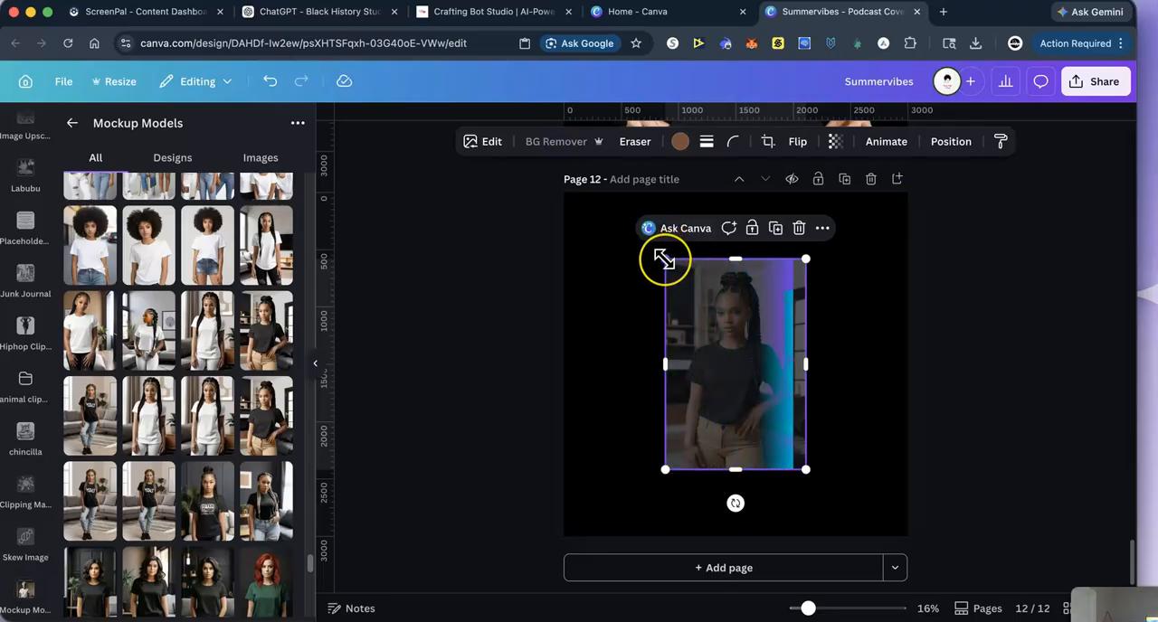
- Enlarge the cut-out woman in the dark T-shirt and position her to fill page 12
left_click_drag(665, 259, 610, 254)
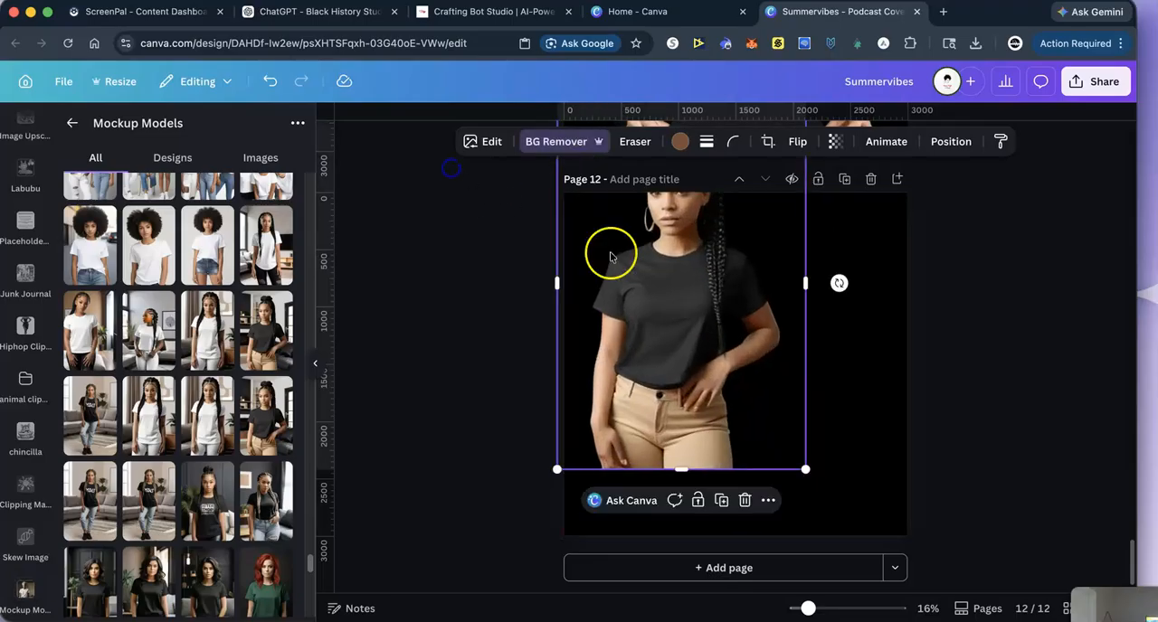
left_click_drag(806, 469, 972, 472)
left_click_drag(822, 504, 769, 481)
- Paste the Freedom artwork on page 12 and scale it down to fit on the chest of the dark T-shirt
right_click(700, 434)
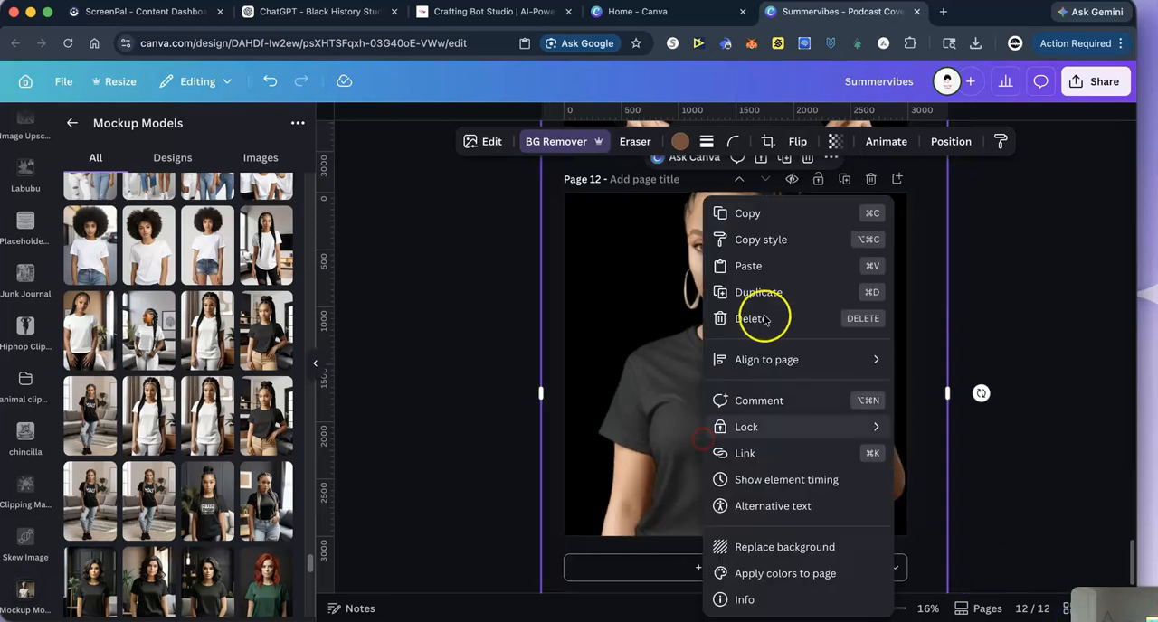
left_click(747, 267)
left_click_drag(576, 198, 800, 389)
left_click_drag(841, 475, 728, 441)
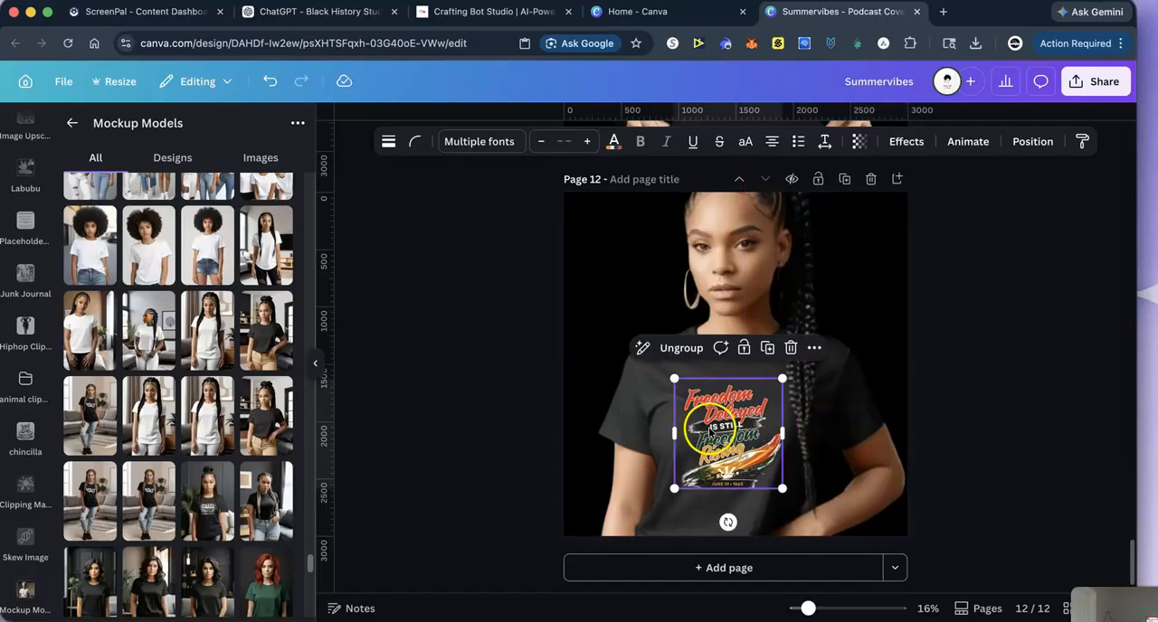
left_click_drag(736, 443, 736, 441)
left_click(1026, 374)
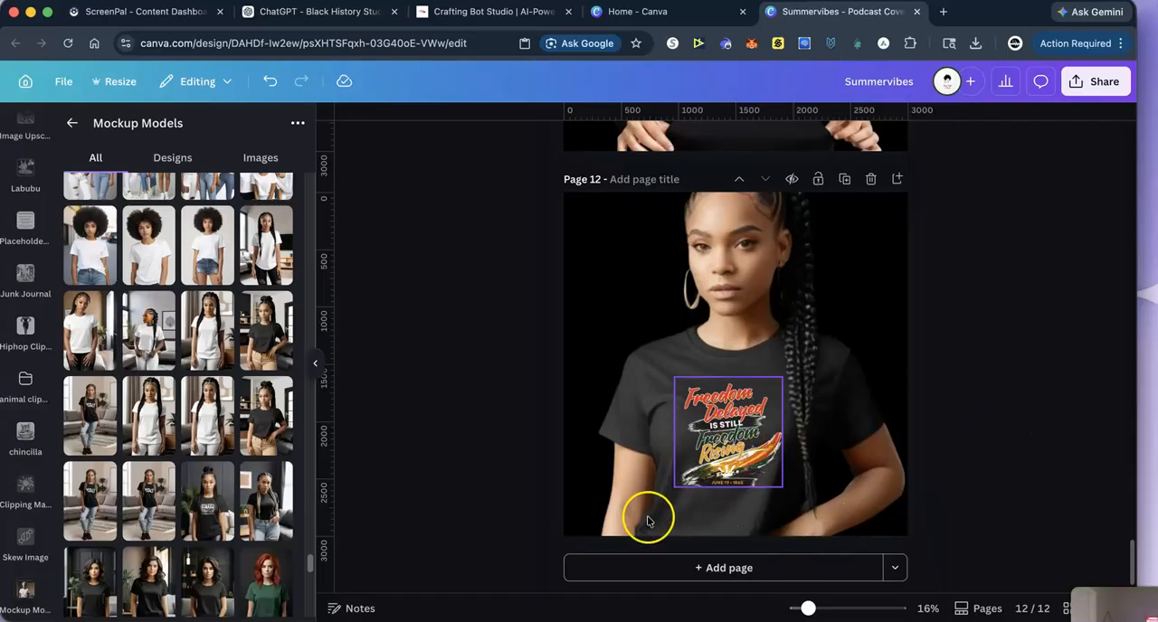
- Add a page after the dark T-shirt mockup, insert the photo of a woman in a white T-shirt, and remove its background
left_click(687, 570)
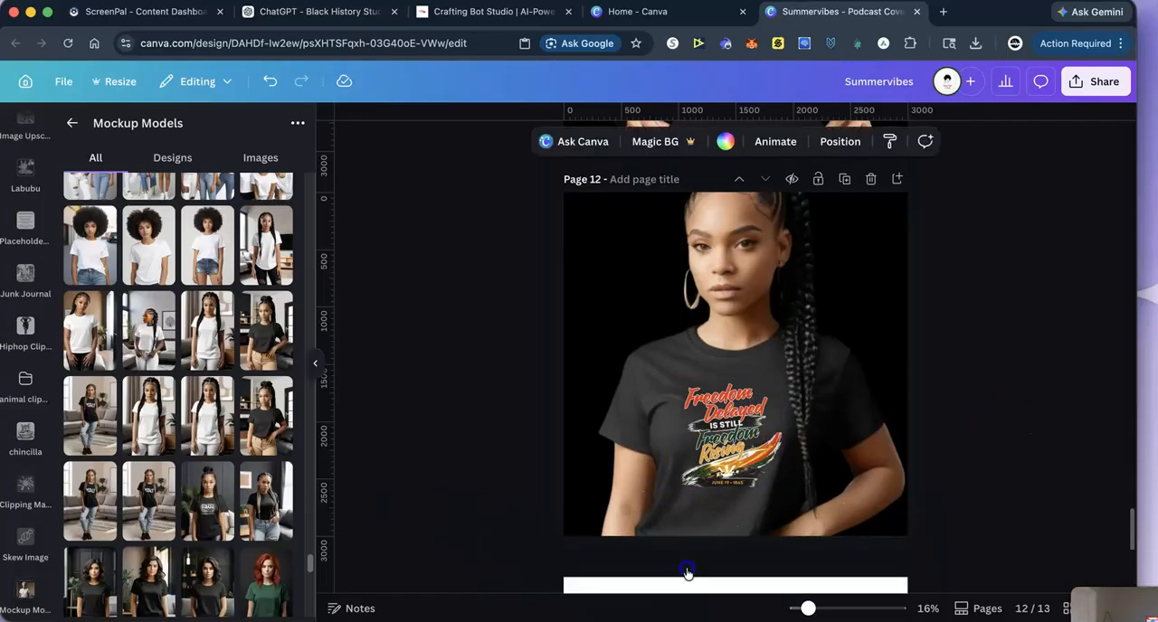
left_click(86, 342)
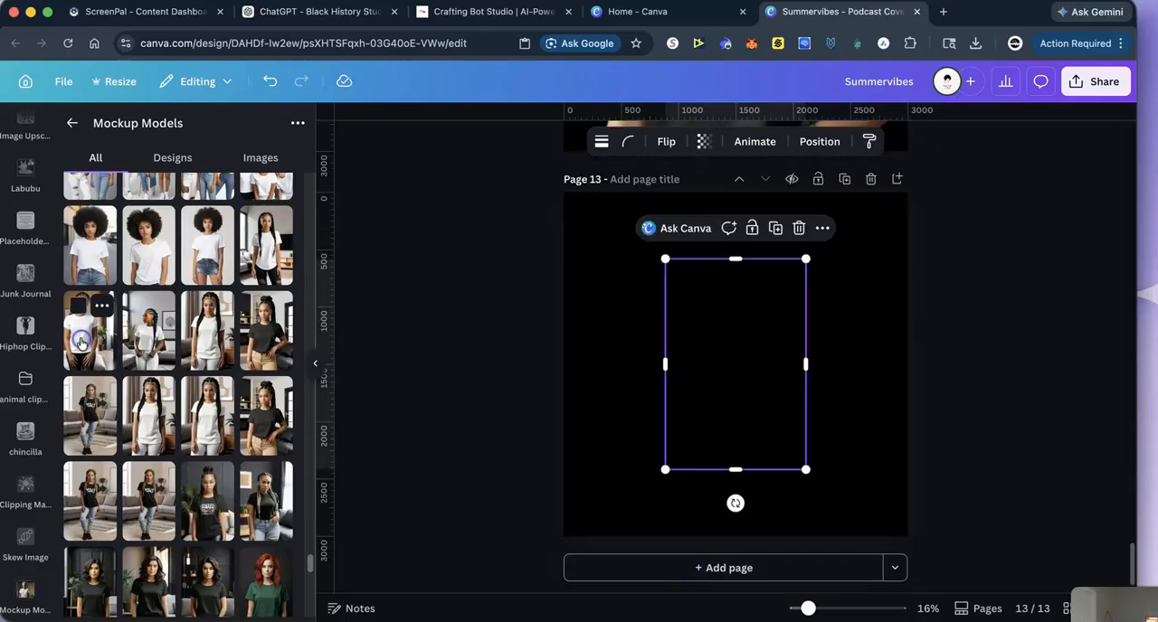
left_click(517, 143)
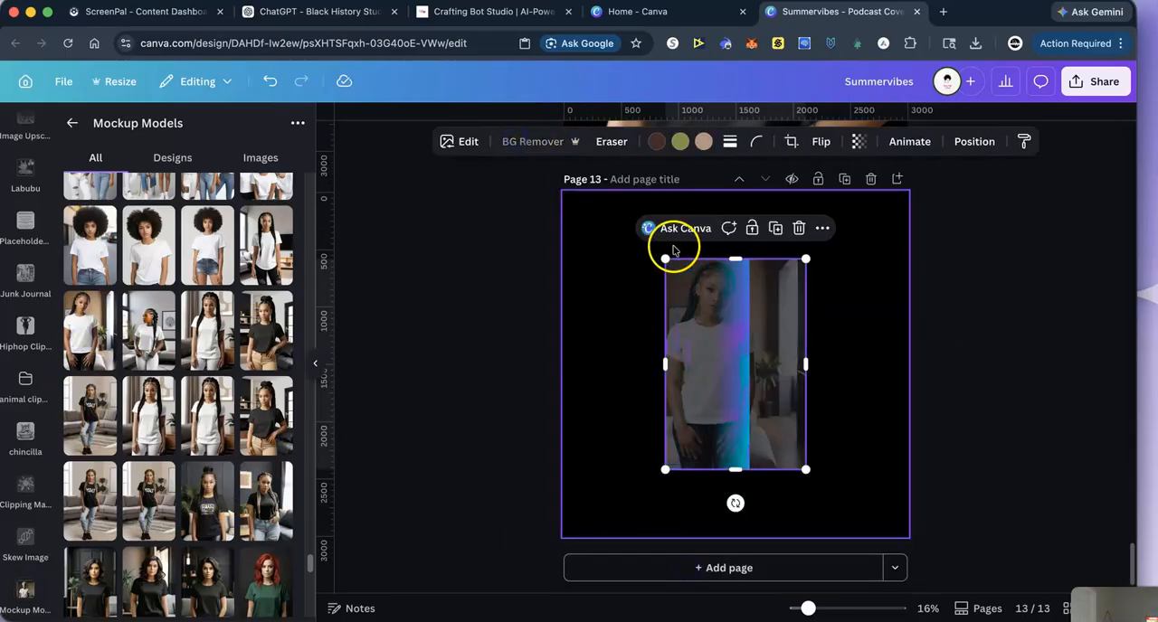
- Enlarge the cut-out woman in the white T-shirt and position her so the shirt fills page 13
left_click_drag(665, 258, 515, 187)
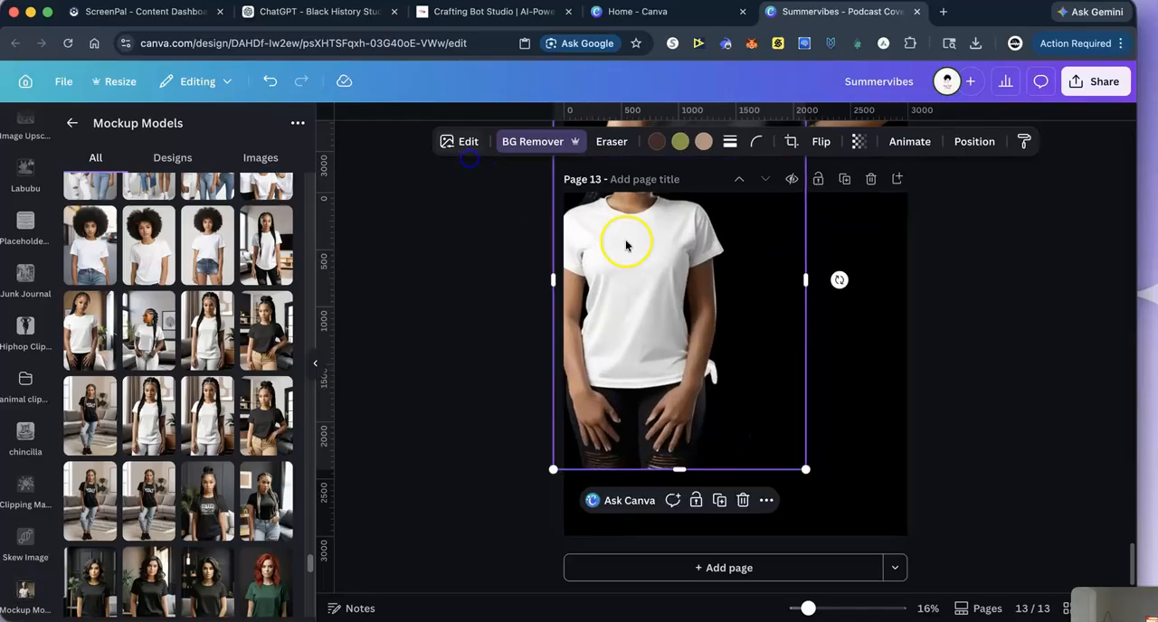
left_click_drag(807, 472, 1031, 562)
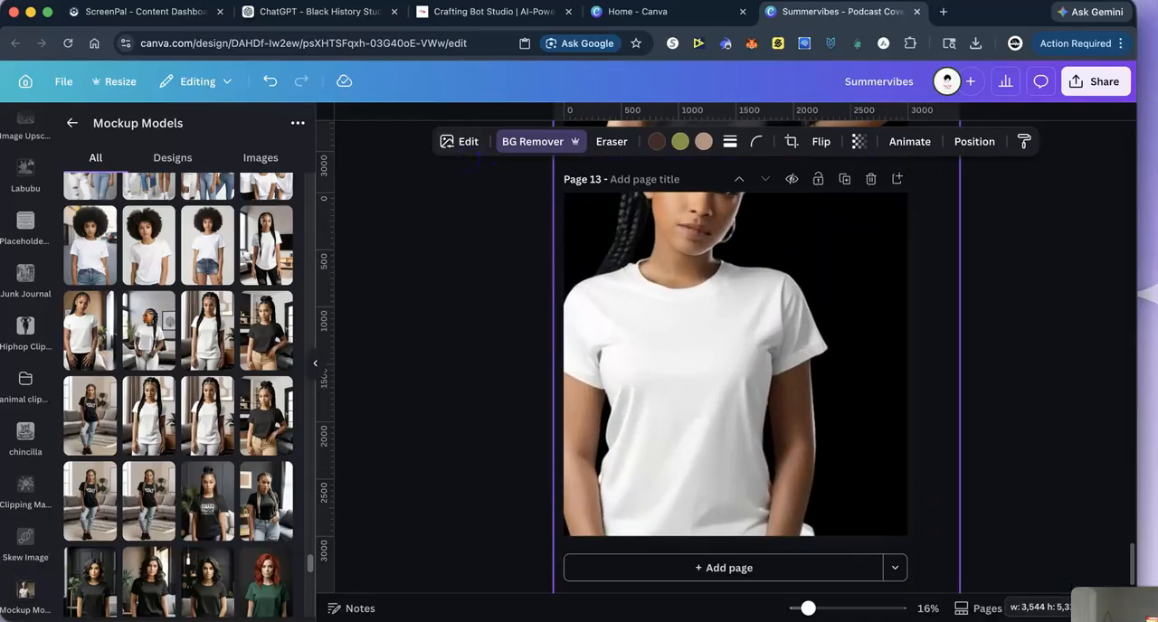
mouse_move(727, 484)
left_mouse_down()
mouse_move(800, 487)
mouse_move(747, 483)
left_mouse_up()
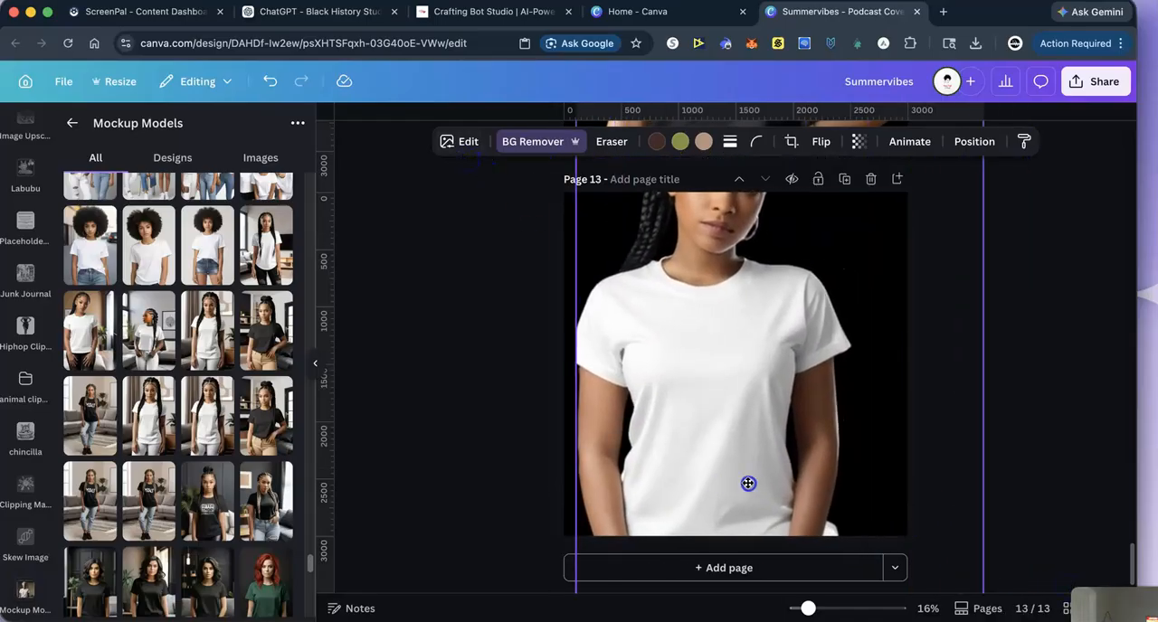
- Paste the Freedom artwork on page 13 and scale it down to fit on the chest of the white T-shirt
right_click(685, 350)
left_click(729, 266)
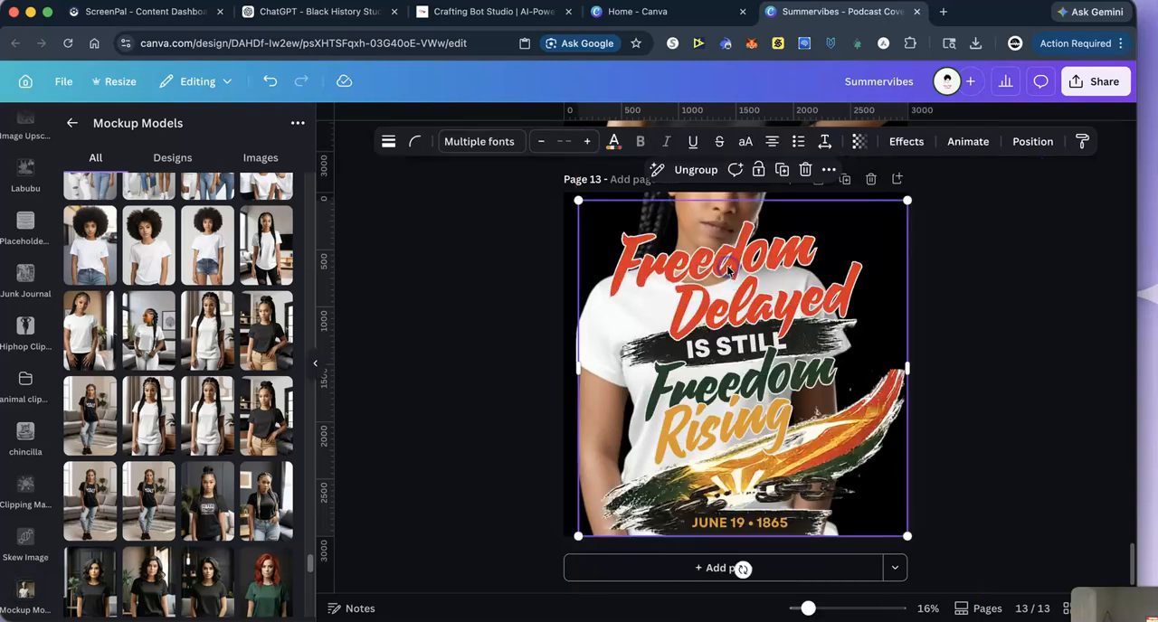
left_click_drag(578, 198, 764, 385)
left_click_drag(841, 427, 726, 358)
left_click_drag(797, 469, 777, 457)
left_click_drag(694, 425, 694, 423)
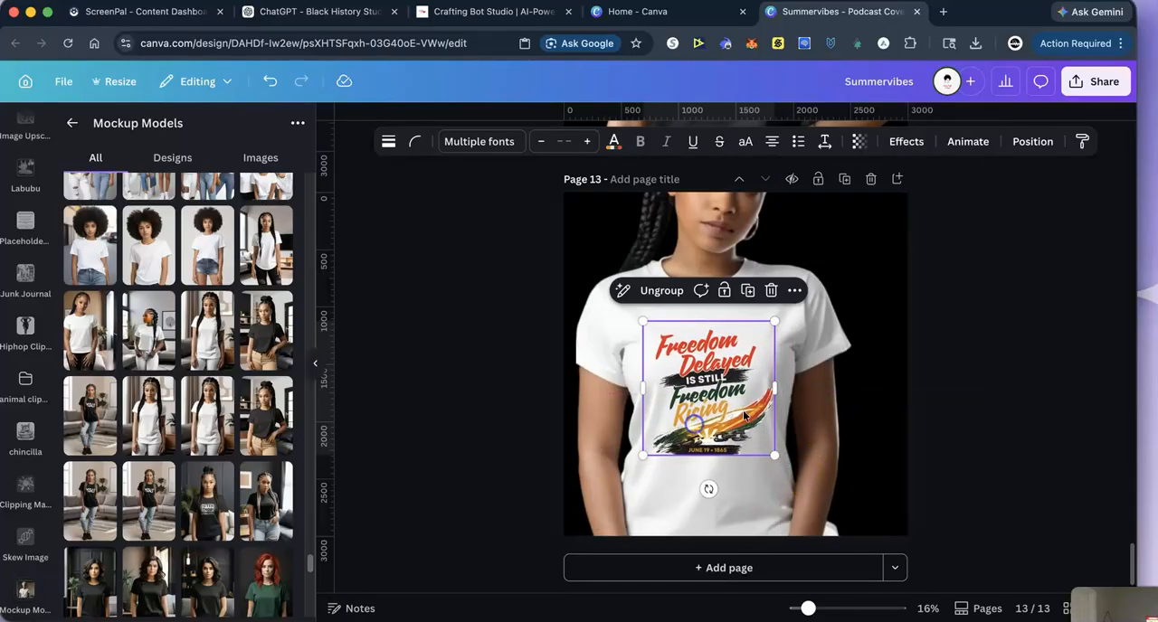
left_click(985, 329)
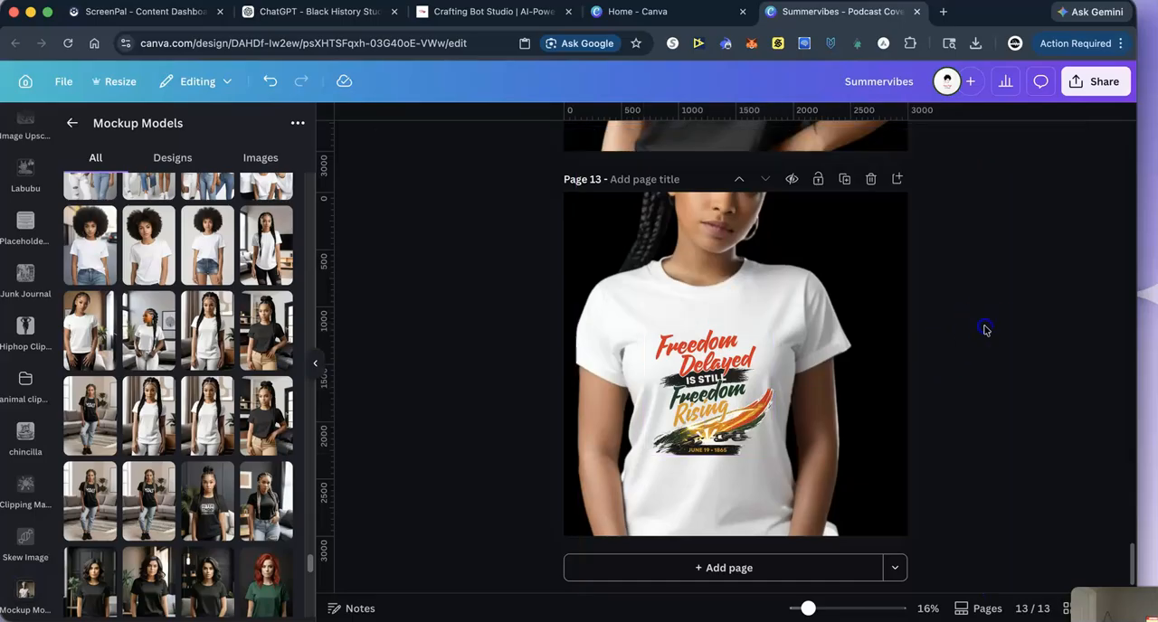
- Add page 14, insert the photo of the seated woman with an afro in a white T-shirt, and remove its background
left_click(661, 567)
scroll(170, 554, "down", 5)
scroll(170, 553, "down", 5)
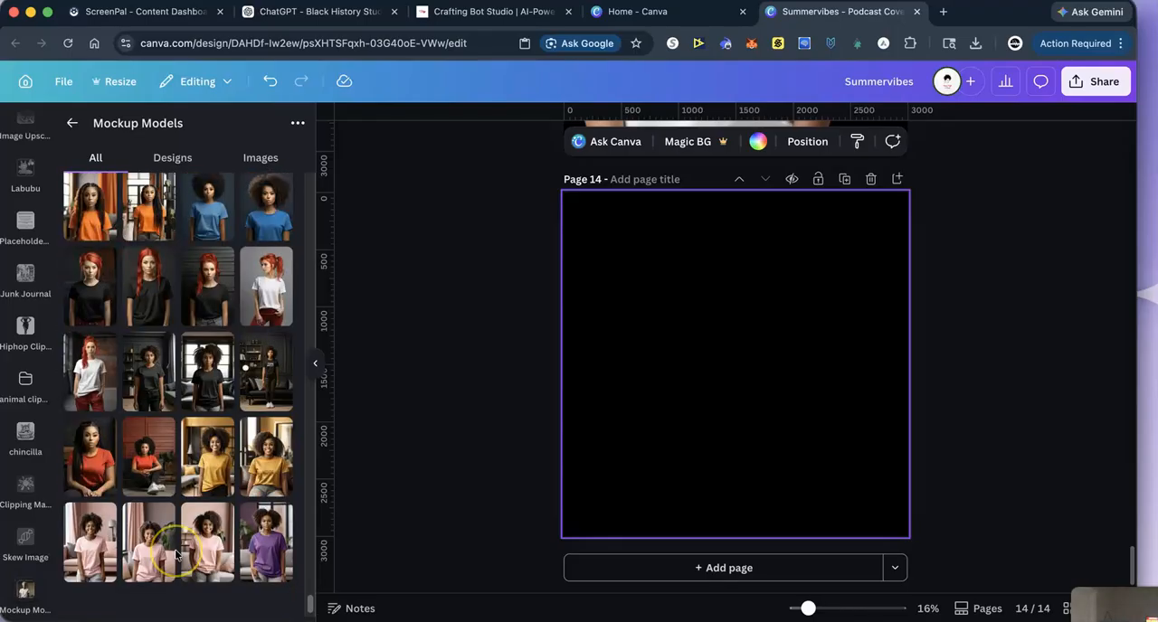
scroll(177, 554, "down", 8)
scroll(177, 553, "down", 5)
left_click(178, 529)
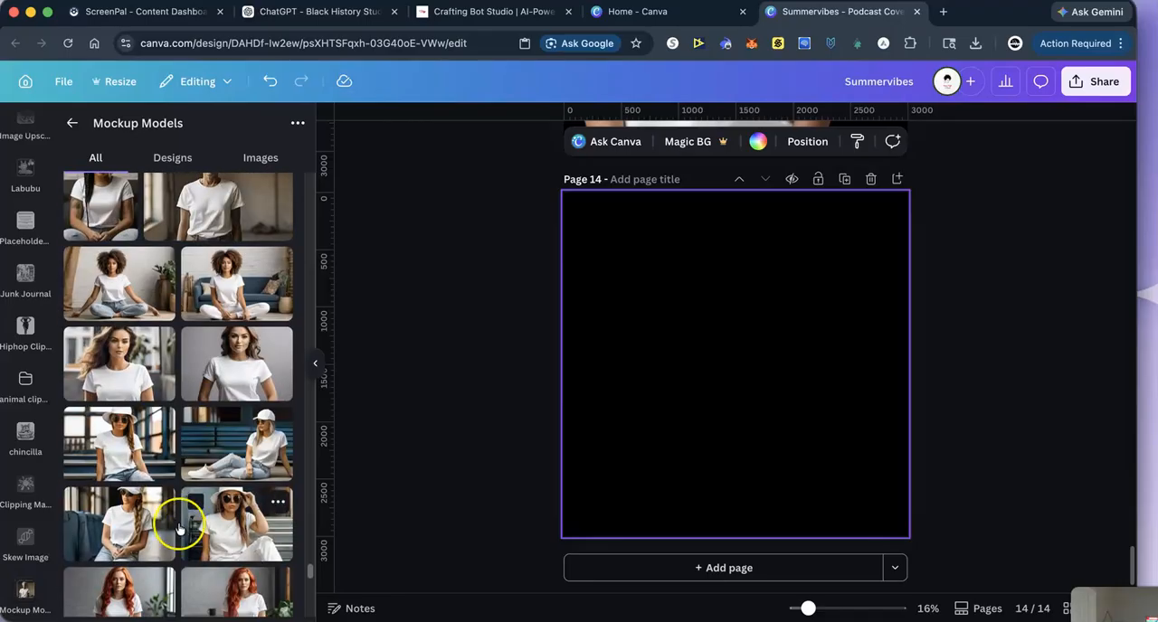
scroll(173, 465, "up", 5)
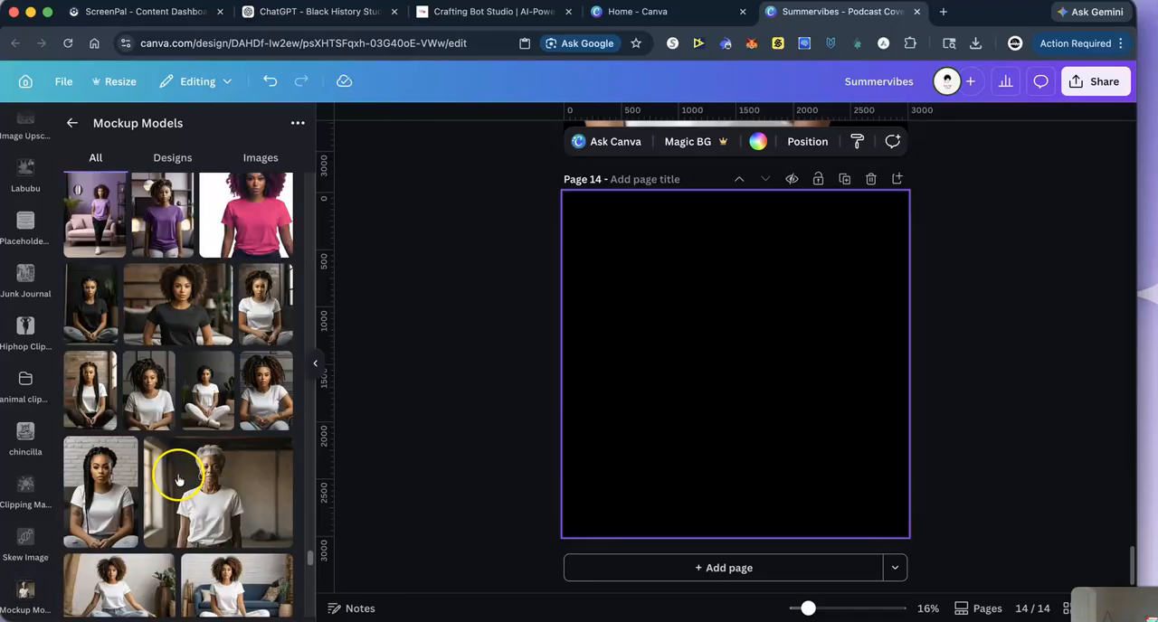
scroll(163, 487, "up", 5)
scroll(179, 493, "up", 10)
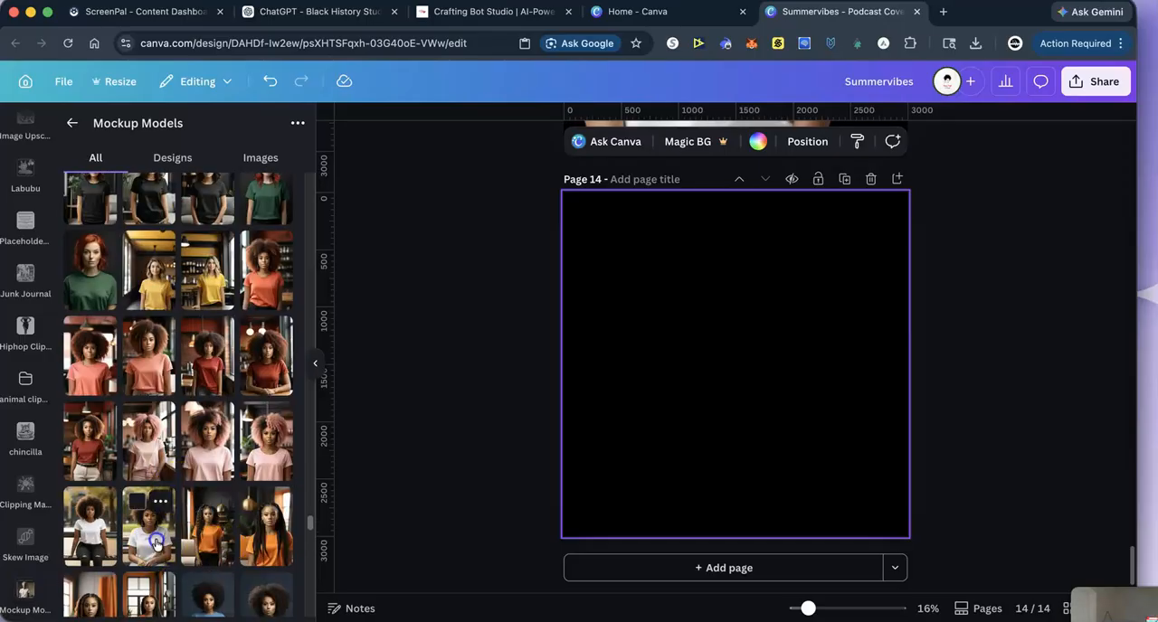
left_click(156, 541)
left_click(533, 142)
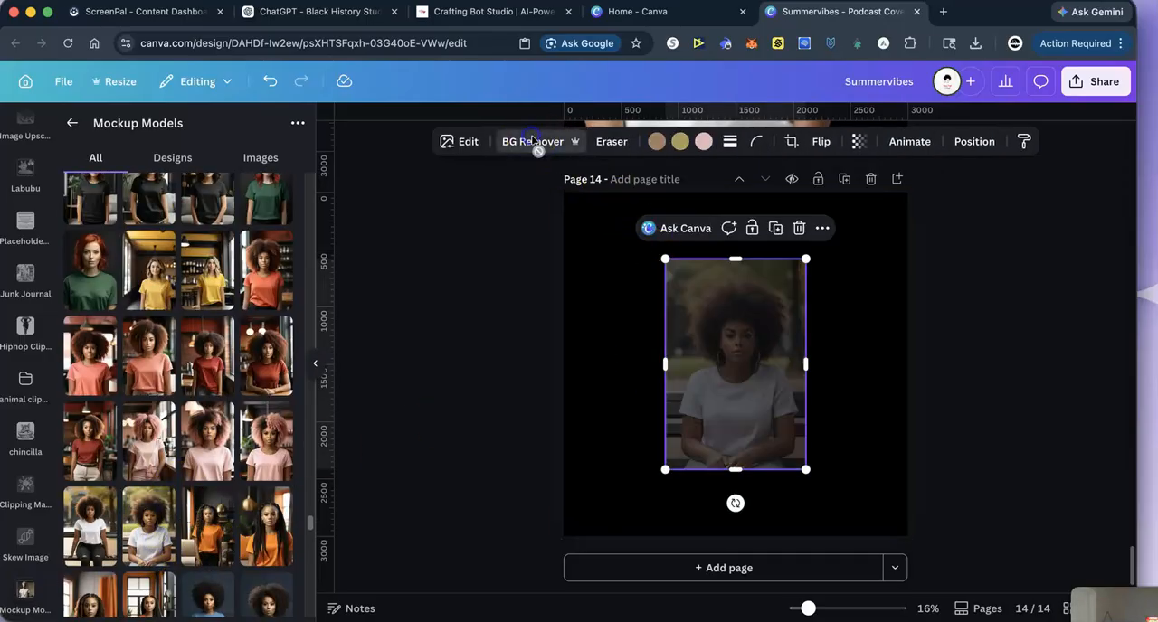
- Enlarge the cut-out woman with the afro and position her to fill page 14
left_click_drag(666, 260, 579, 135)
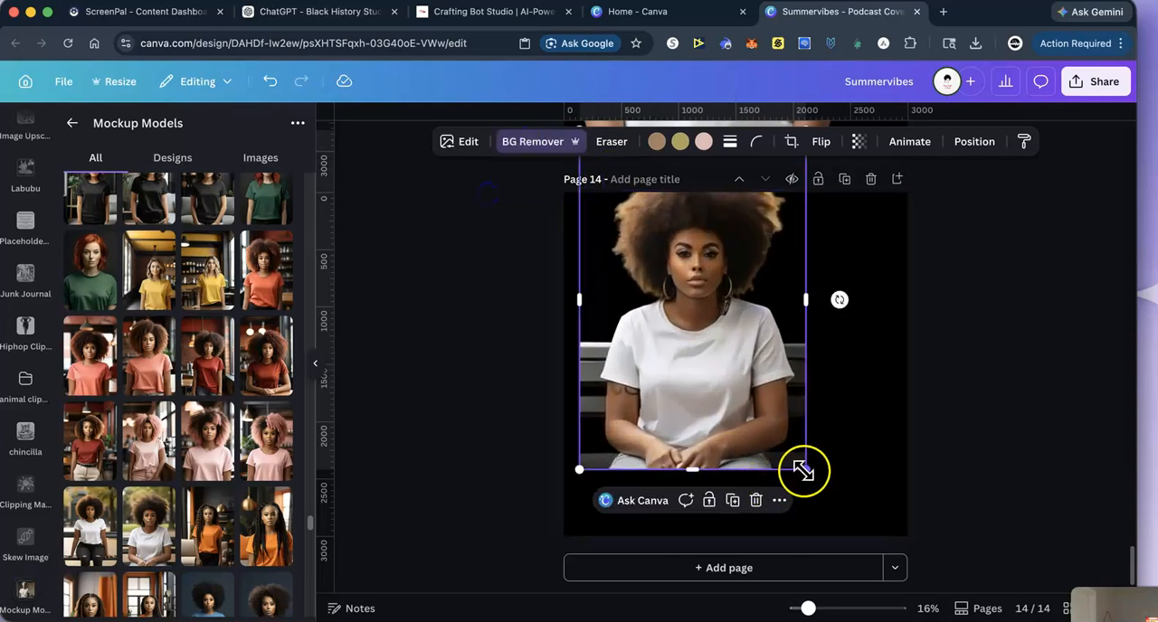
left_click_drag(822, 479, 897, 516)
left_click_drag(718, 465, 691, 412)
- Paste the Freedom artwork on page 14 and scale it down to fit on the front of the seated woman's white T-shirt
right_click(706, 414)
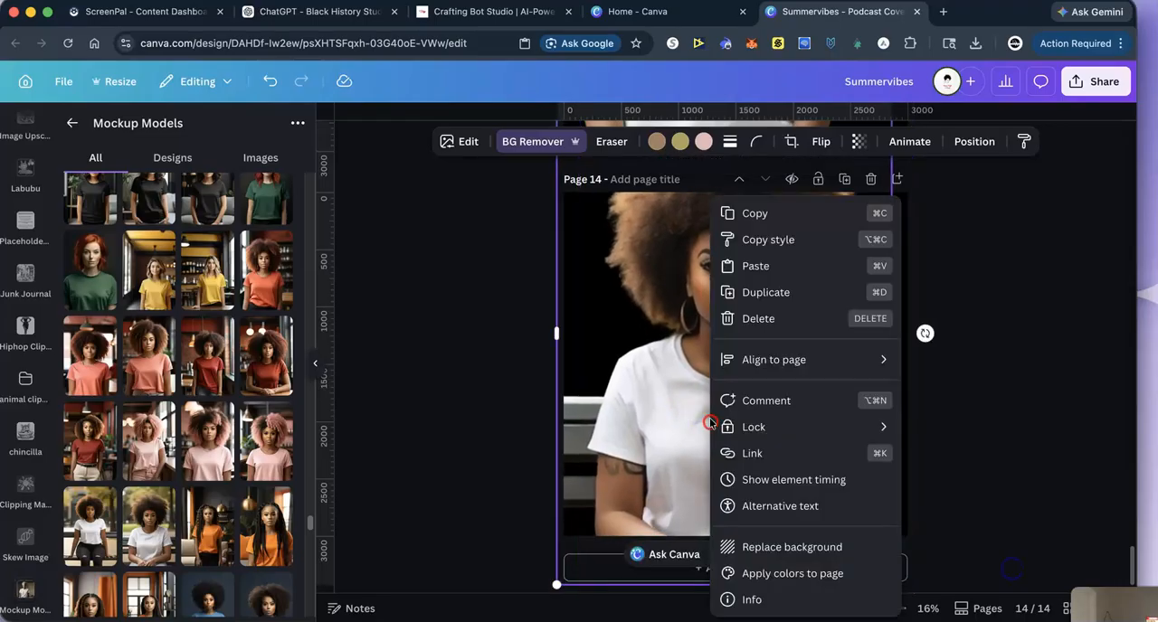
left_click(760, 276)
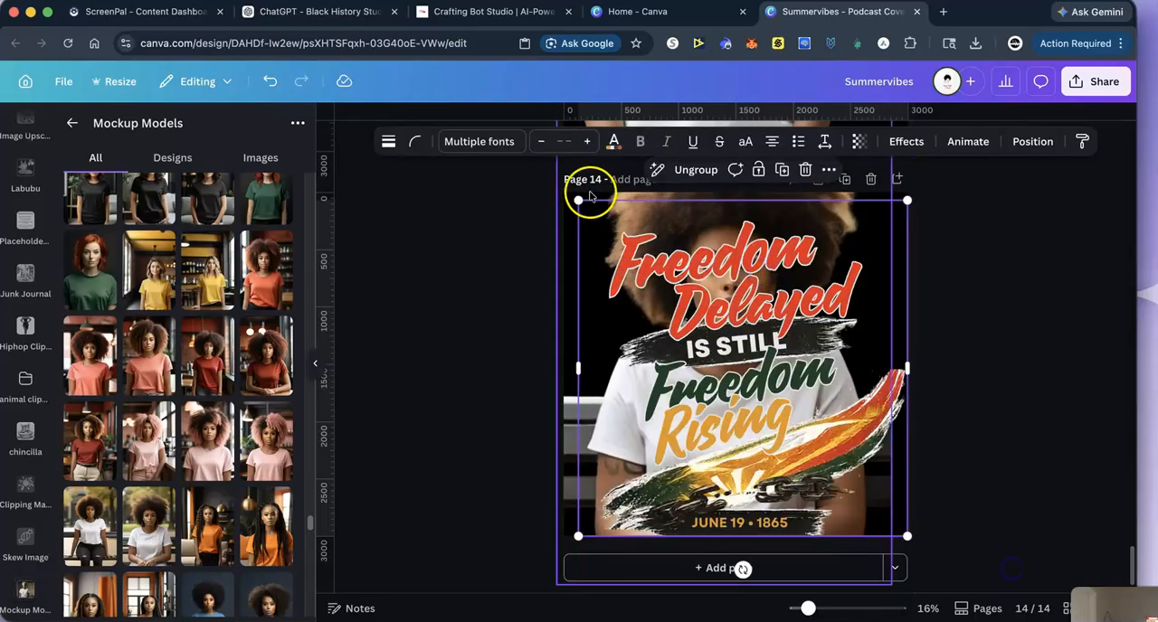
left_click_drag(574, 194, 786, 401)
left_click_drag(846, 452, 729, 449)
left_click(1049, 347)
scroll(1002, 416, "up", 15)
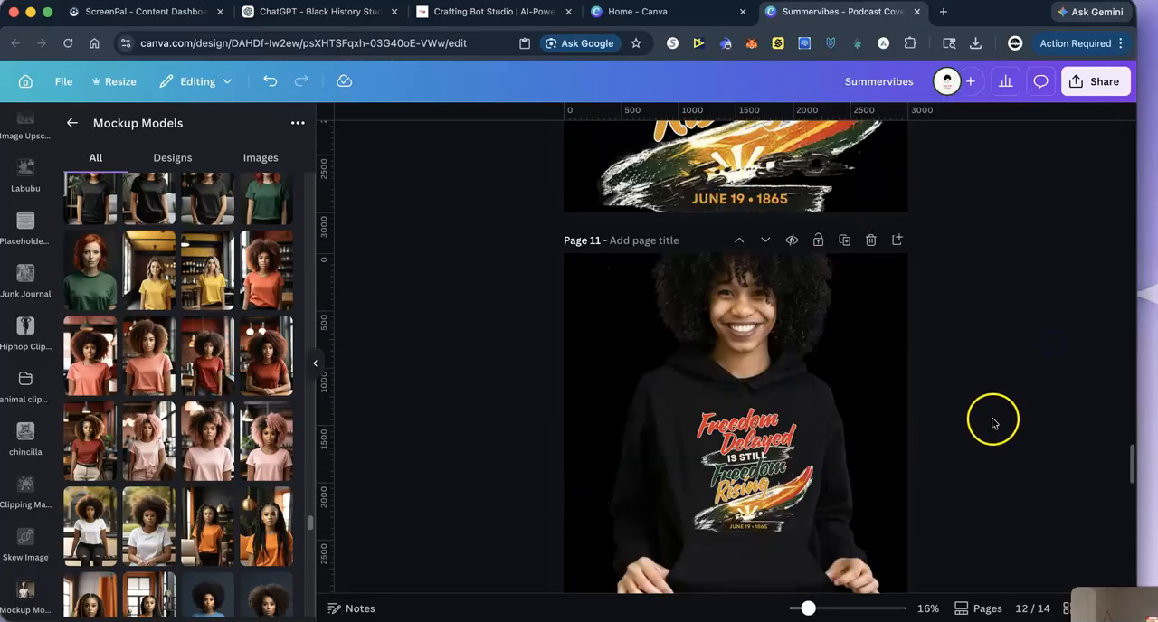
scroll(995, 418, "down", 15)
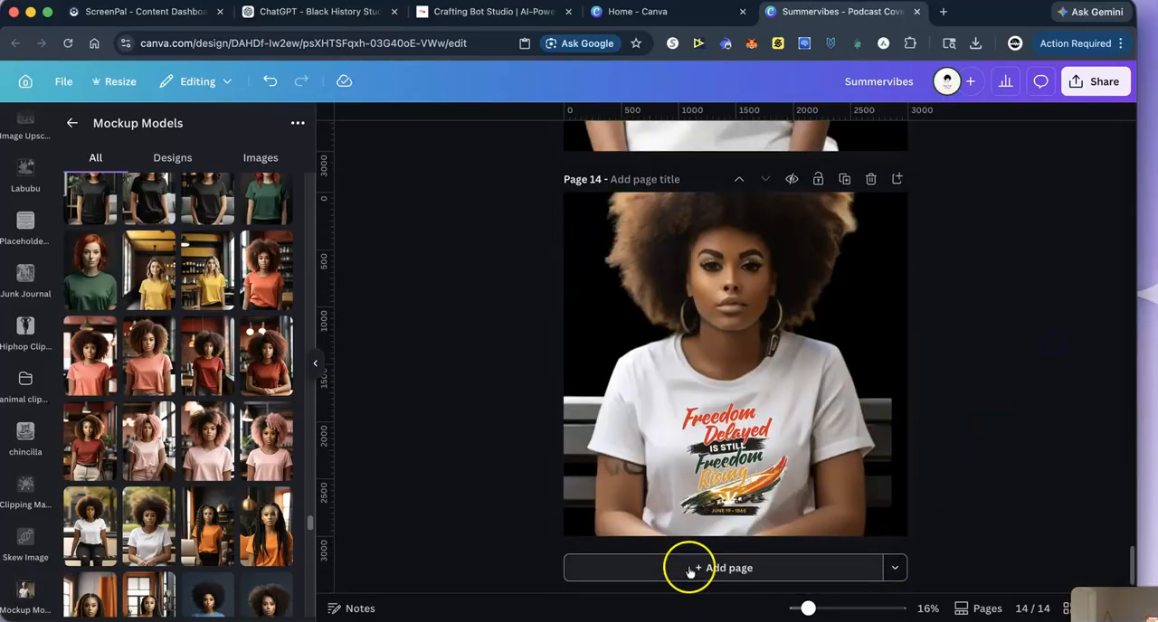
- Add page 15 and insert the photo of the woman with an afro in a dark red T-shirt
left_click(683, 567)
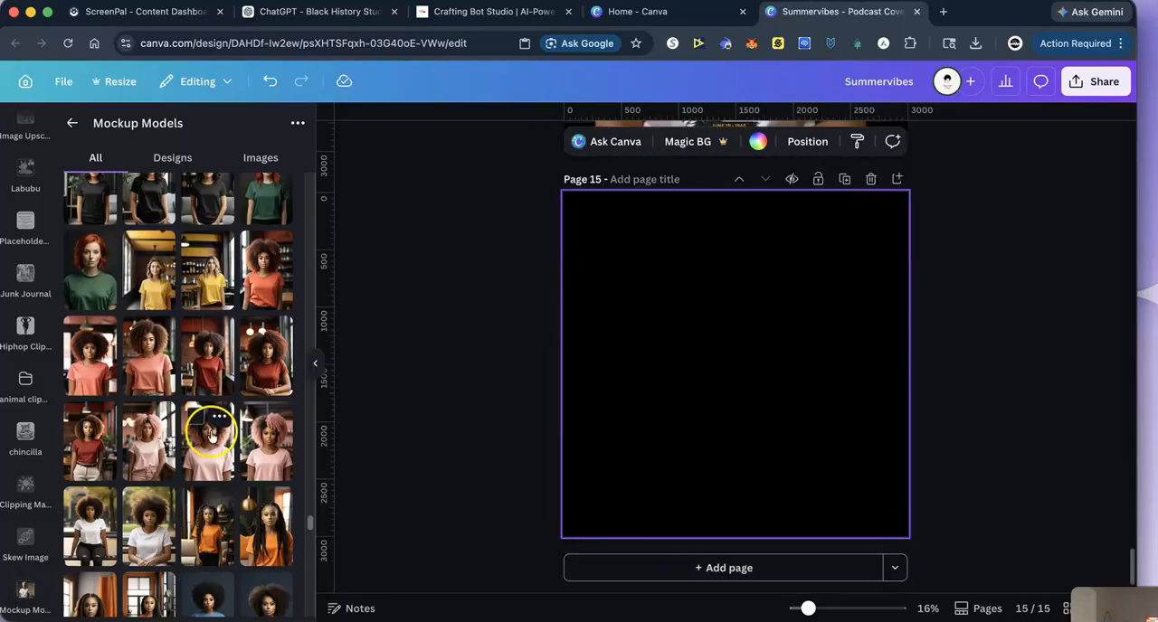
scroll(204, 440, "up", 1)
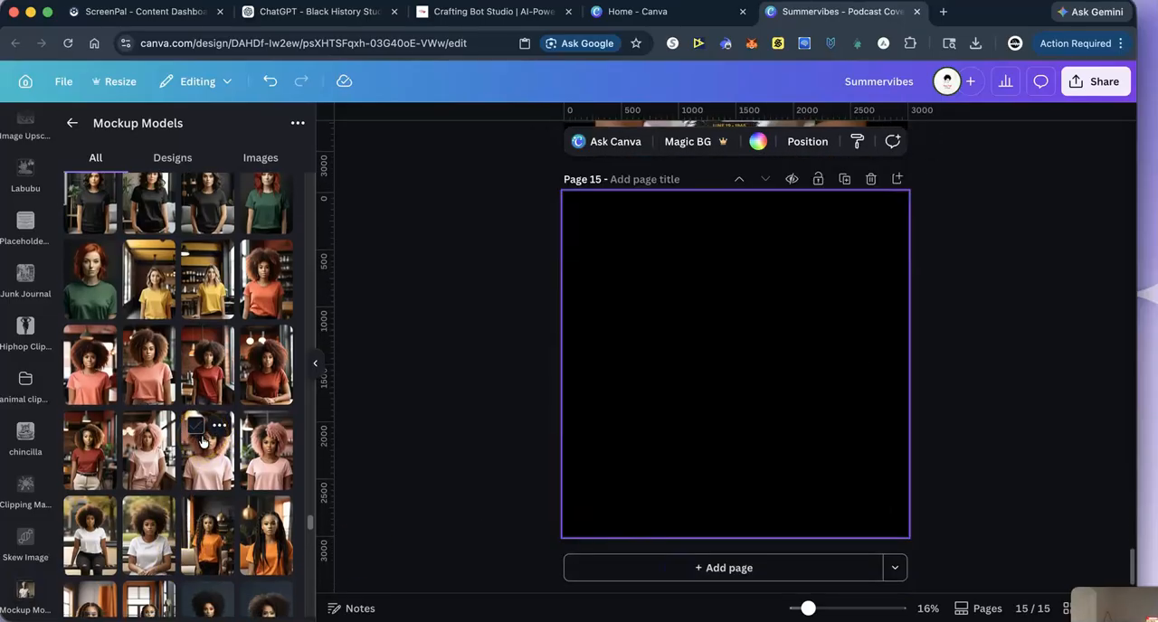
scroll(203, 442, "down", 2)
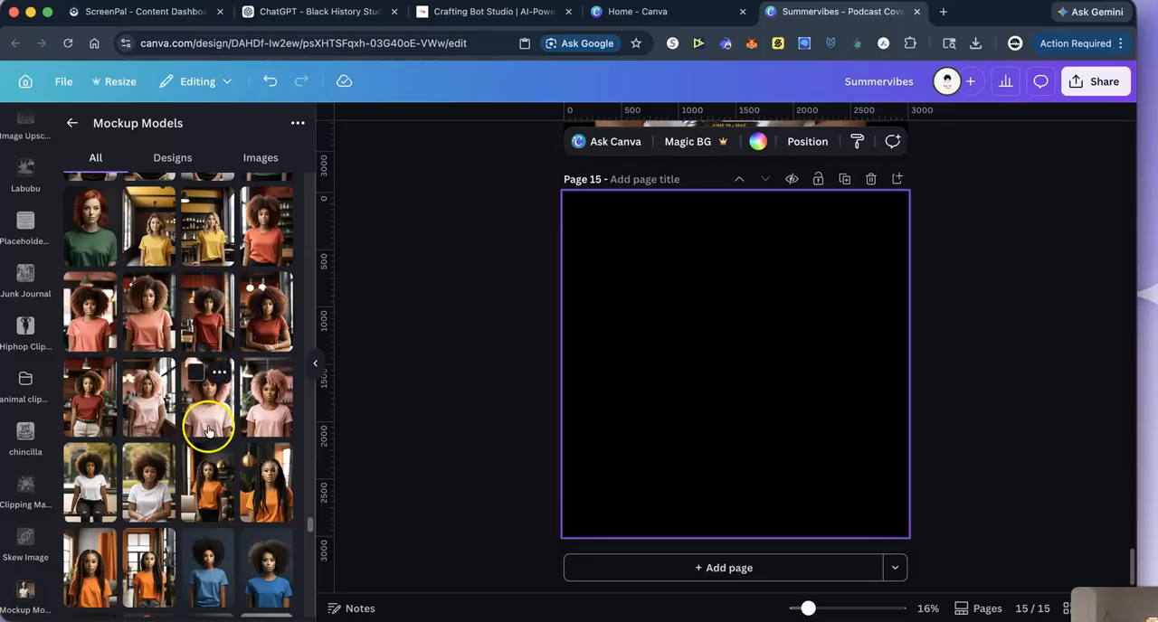
scroll(207, 389, "up", 1)
left_click(210, 353)
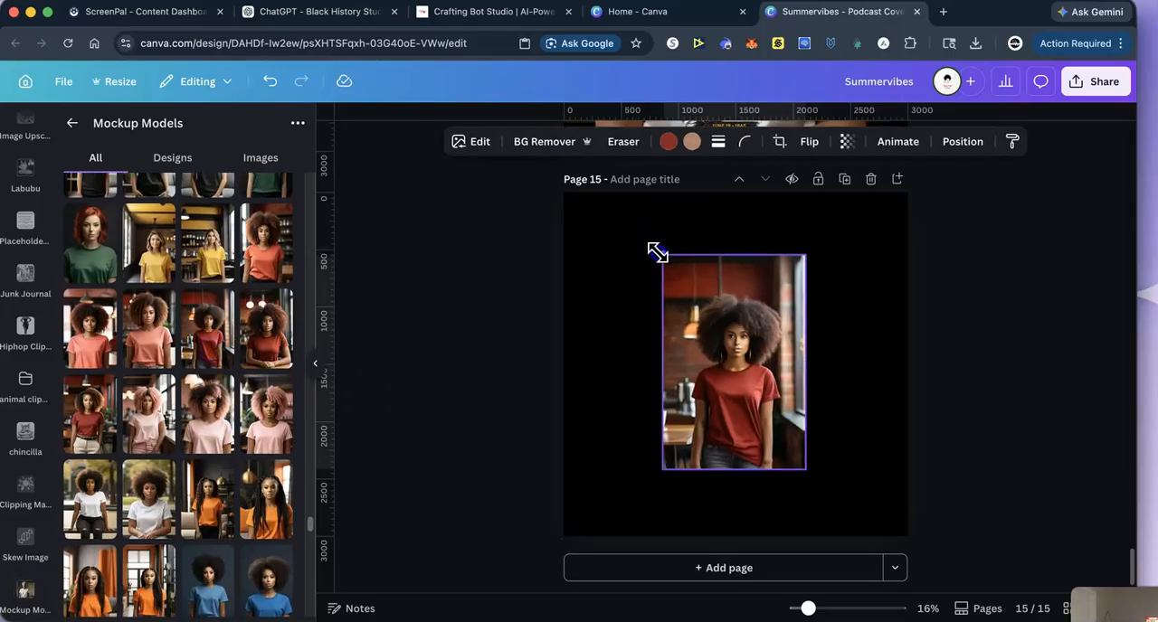
- Enlarge the photo of the woman in the red T-shirt to cover page 15, with the shirt centred on the page
left_click_drag(657, 250, 491, 211)
left_click_drag(807, 469, 957, 615)
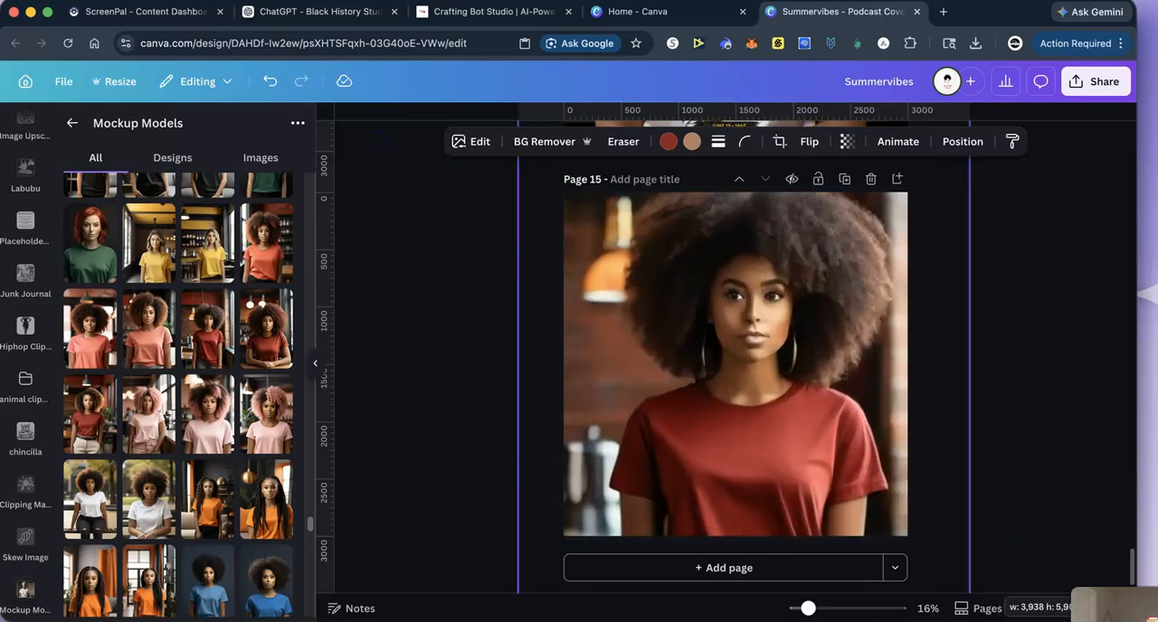
left_click_drag(731, 480, 713, 390)
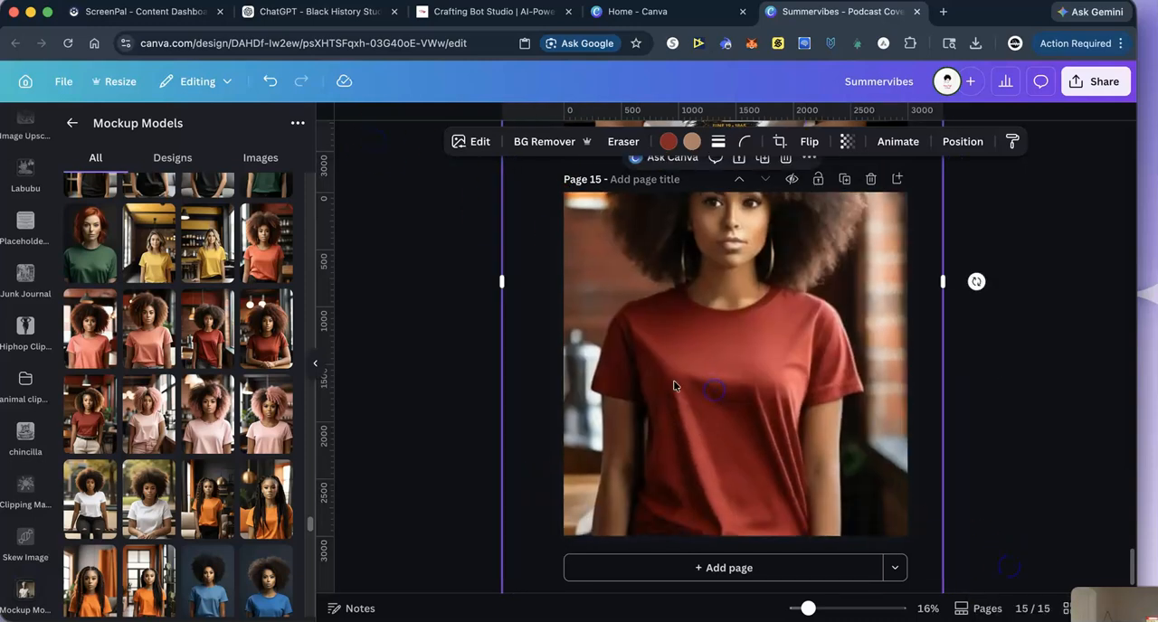
- Paste the Freedom artwork on page 15 and scale it down to fit on the chest of the red T-shirt
right_click(674, 385)
left_click(715, 263)
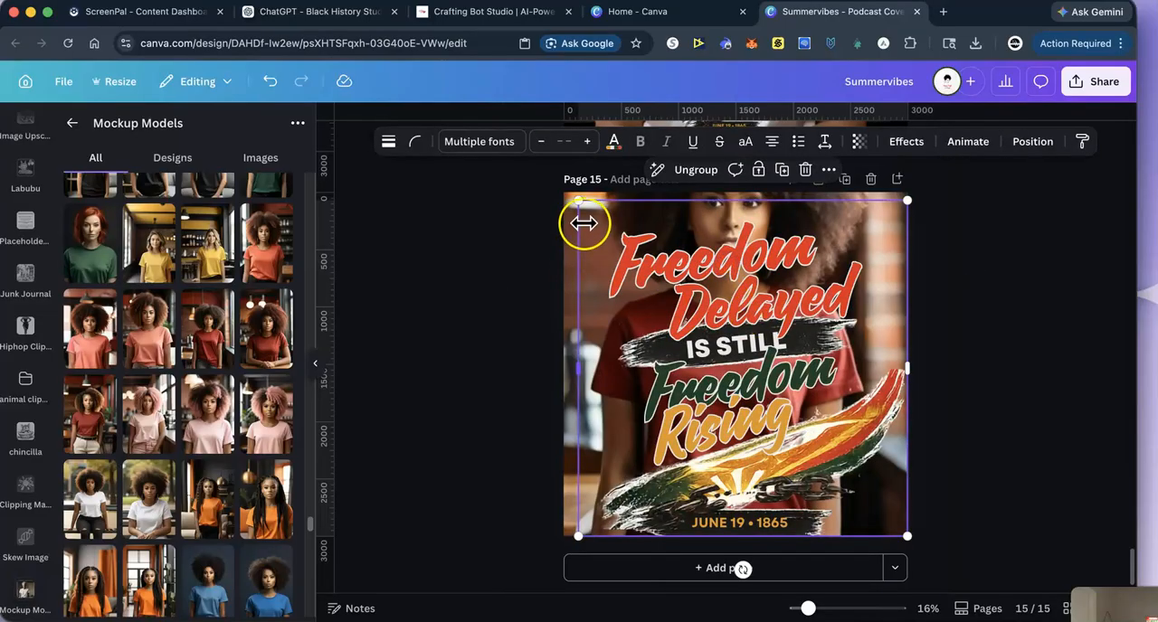
left_click_drag(586, 205, 760, 385)
left_click_drag(840, 449, 733, 398)
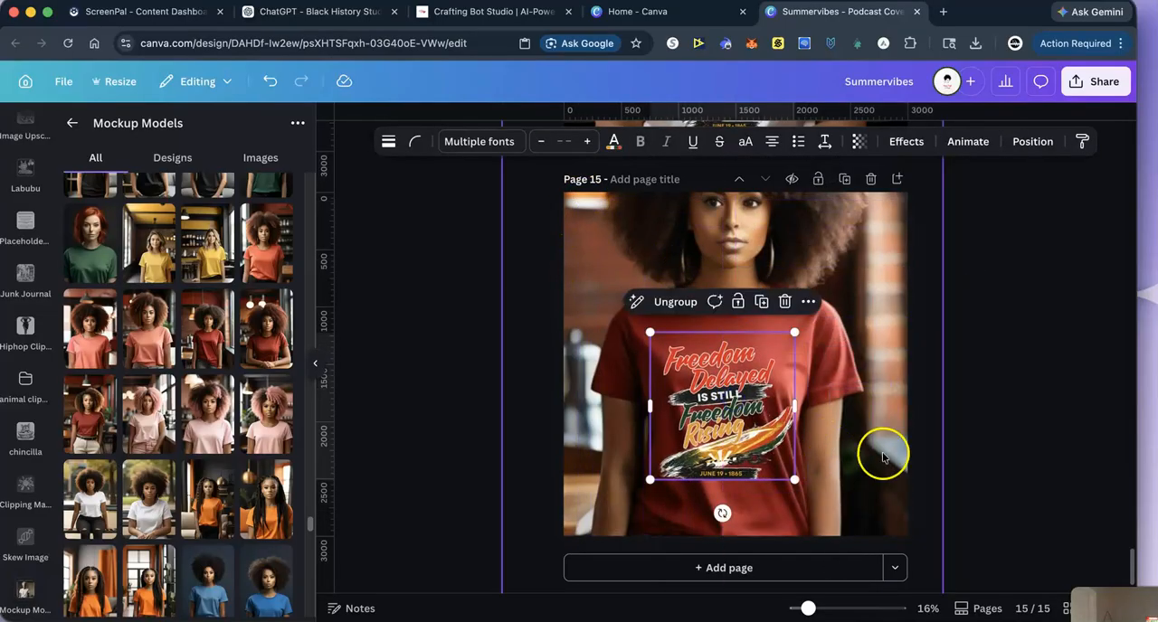
left_click(1062, 425)
scroll(1013, 398, "up", 15)
scroll(1007, 401, "up", 5)
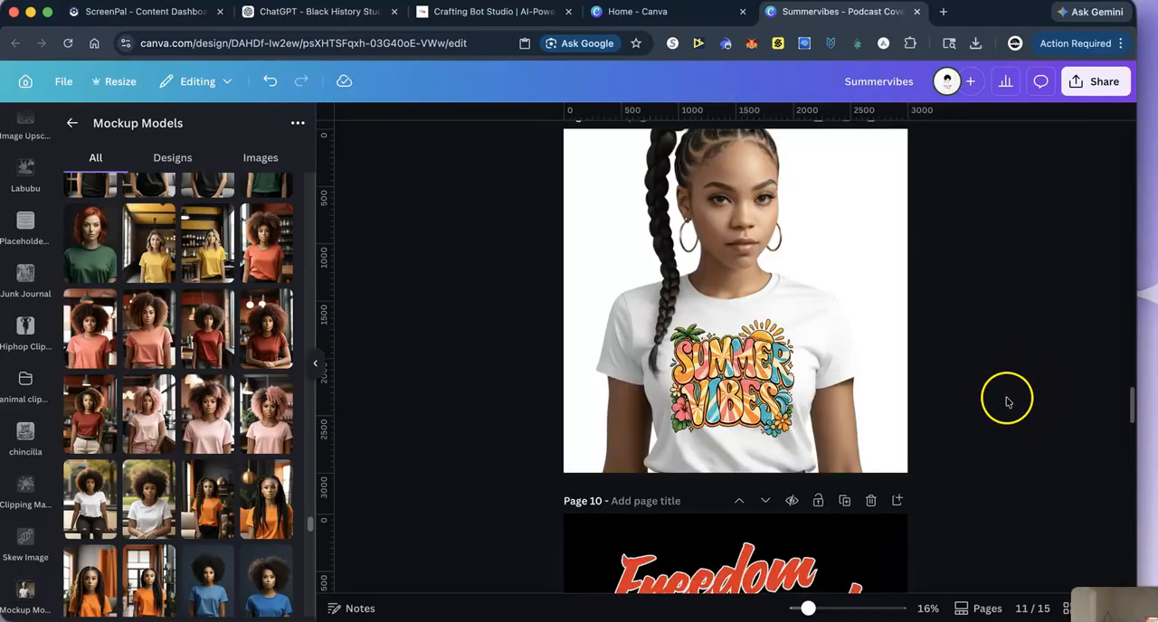
scroll(1008, 399, "down", 20)
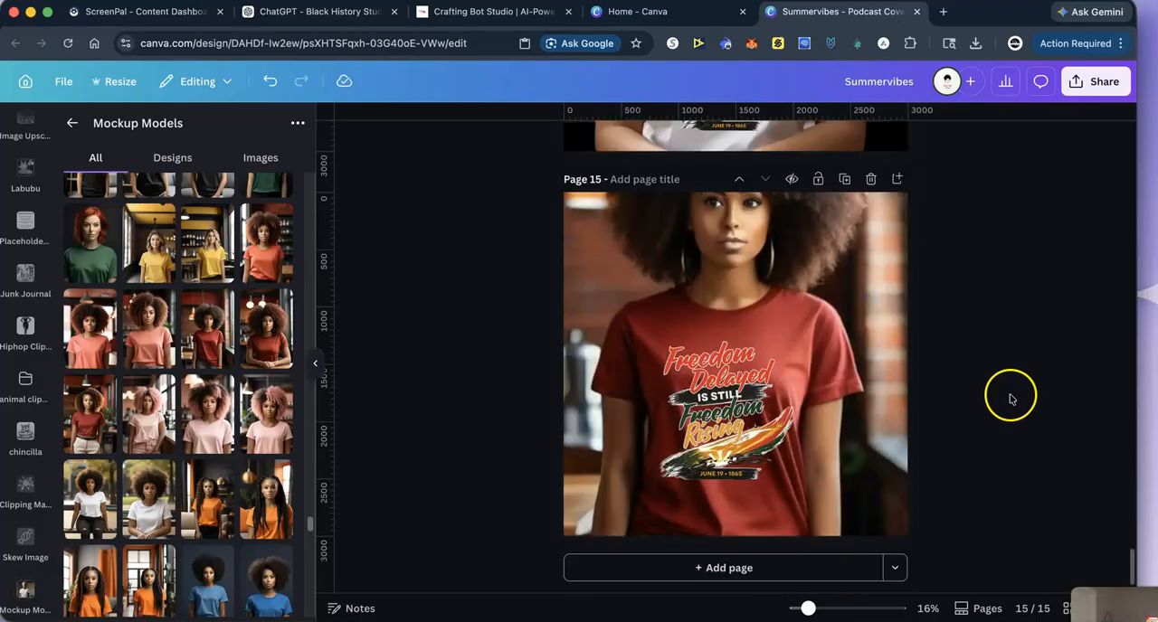
- Title page 10, which holds the full-size Freedom artwork, "freedomdelayed"
scroll(1011, 399, "up", 15)
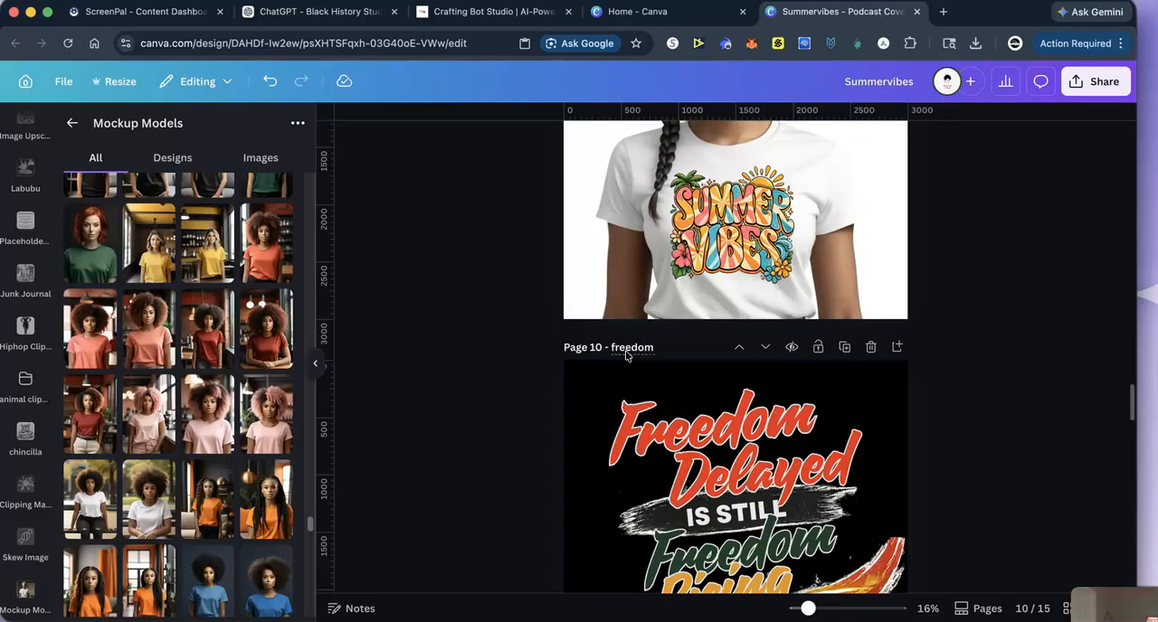
left_click(625, 355)
type("freedomdelayed")
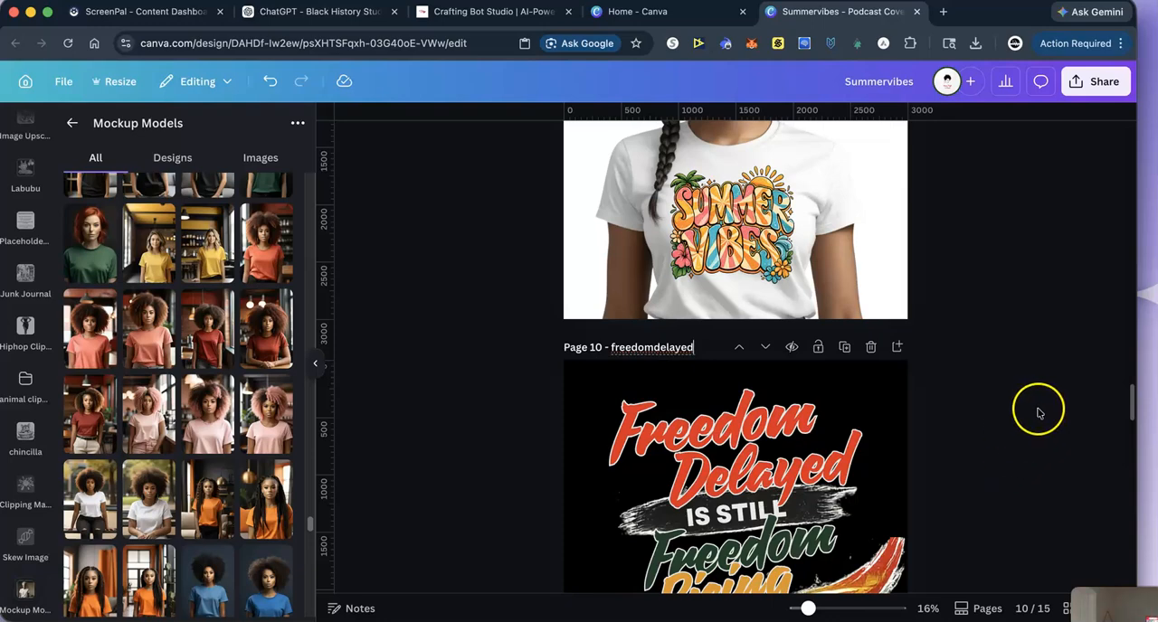
scroll(1031, 398, "down", 10)
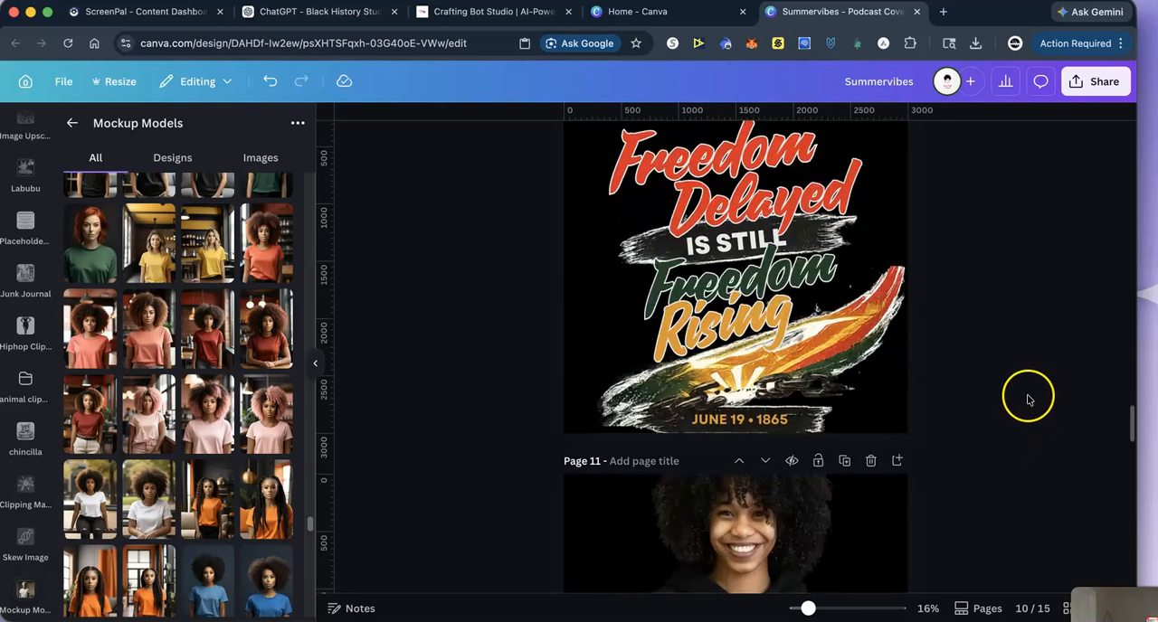
scroll(1030, 400, "down", 15)
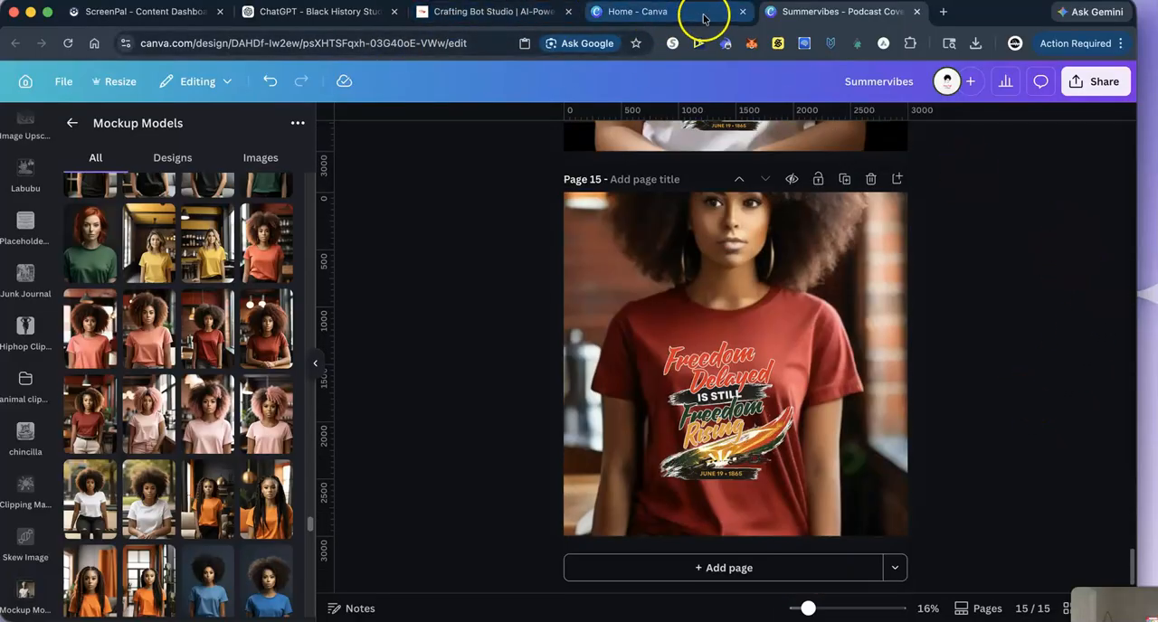
- Switch to the Black History Studio chat in ChatGPT and submit a copy of the "C. Heritage Serif" layout as the prompt
left_click(246, 16)
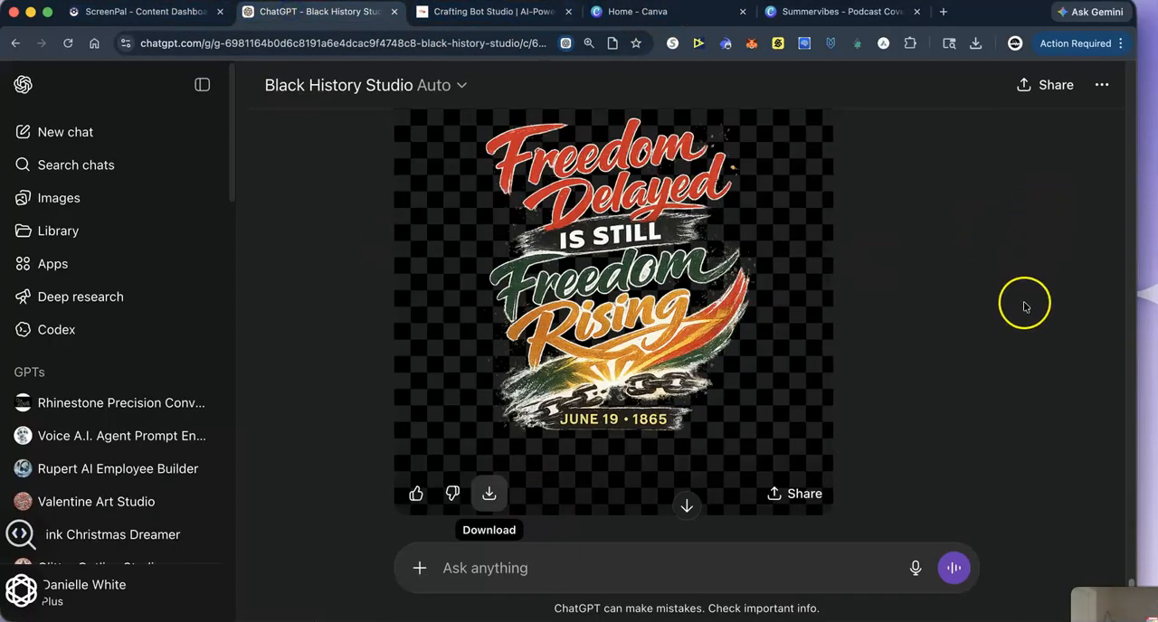
scroll(985, 326, "down", 3)
scroll(985, 327, "up", 20)
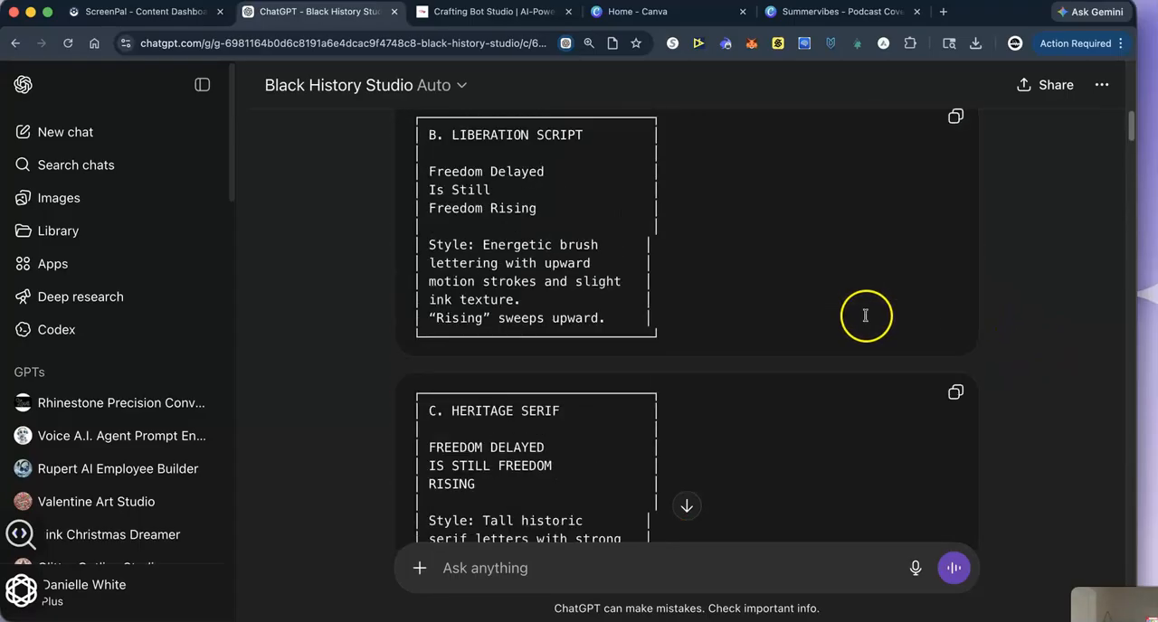
scroll(861, 318, "down", 8)
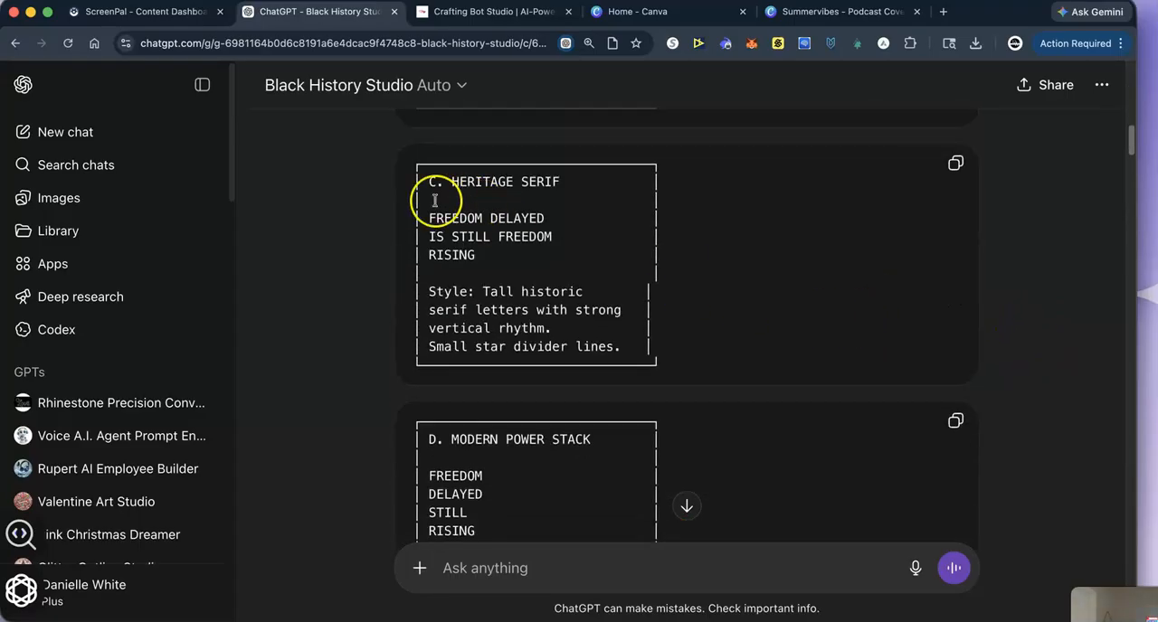
left_click(958, 163)
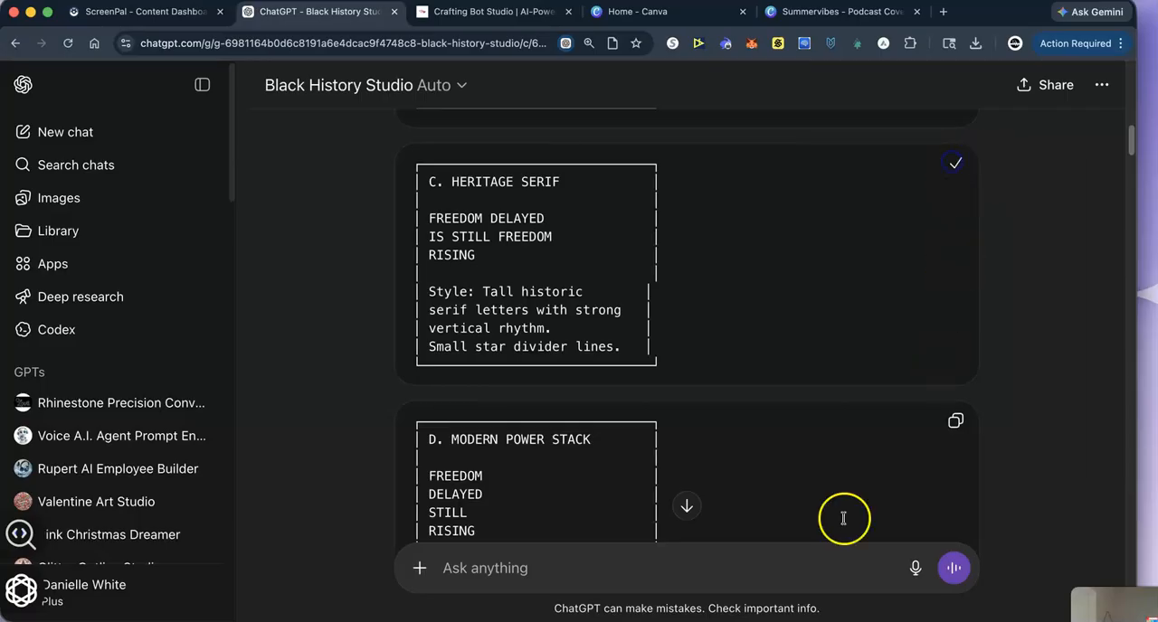
right_click(488, 570)
left_click(457, 480)
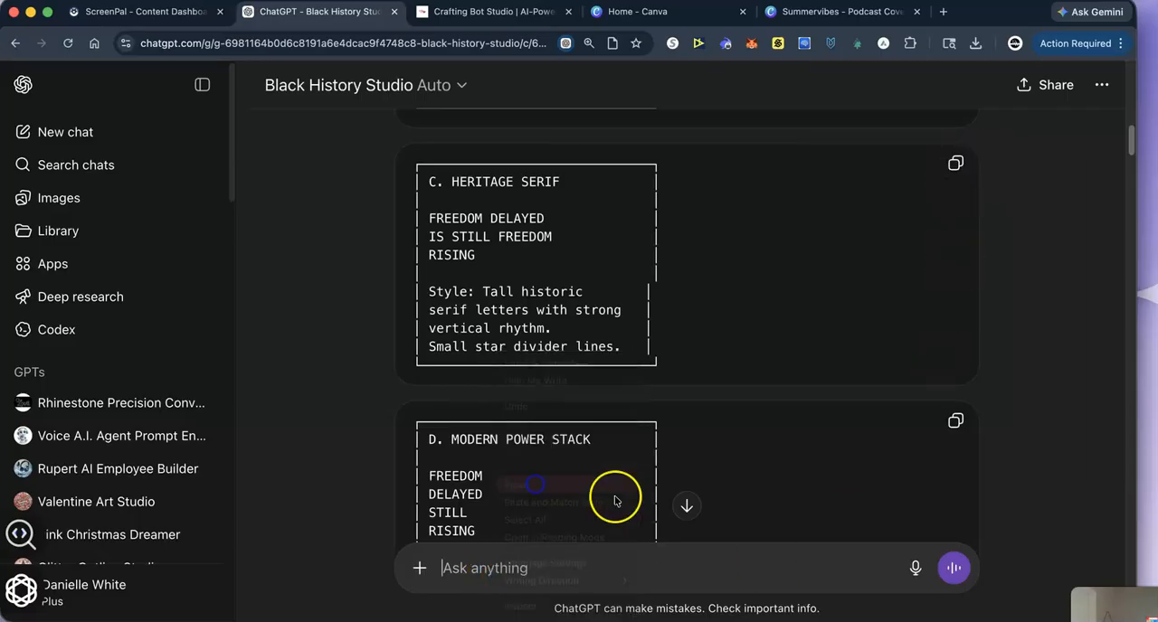
left_click(955, 568)
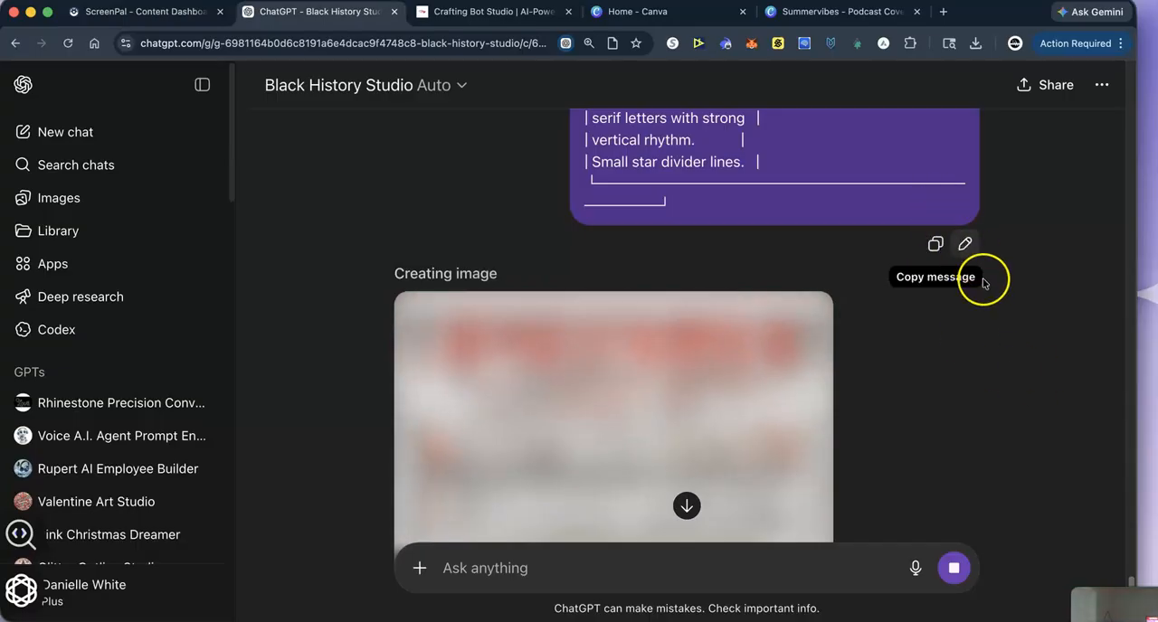
- Download the generated Heritage Serif version of the Freedom artwork
scroll(990, 293, "up", 1)
scroll(996, 297, "down", 3)
scroll(996, 298, "up", 3)
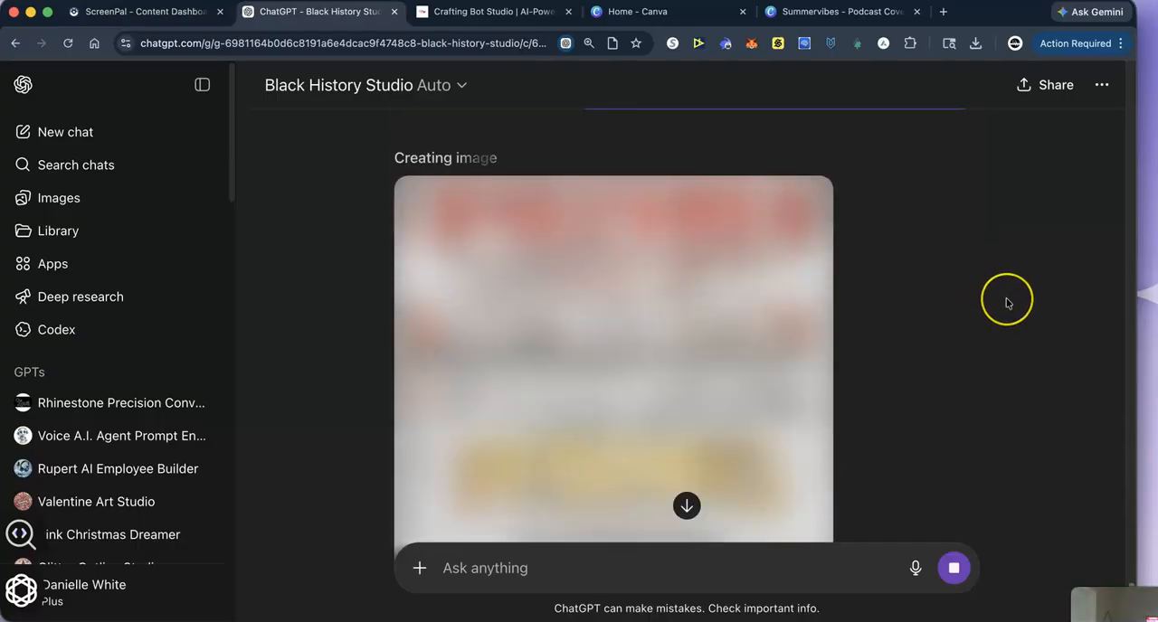
scroll(999, 301, "down", 2)
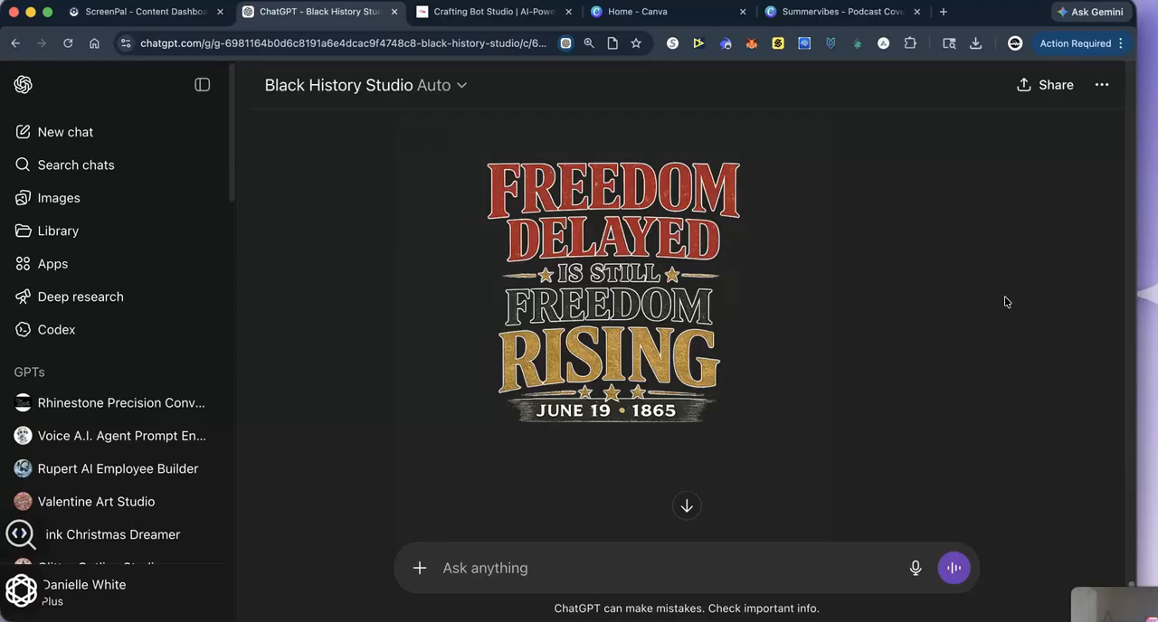
mouse_move(577, 226)
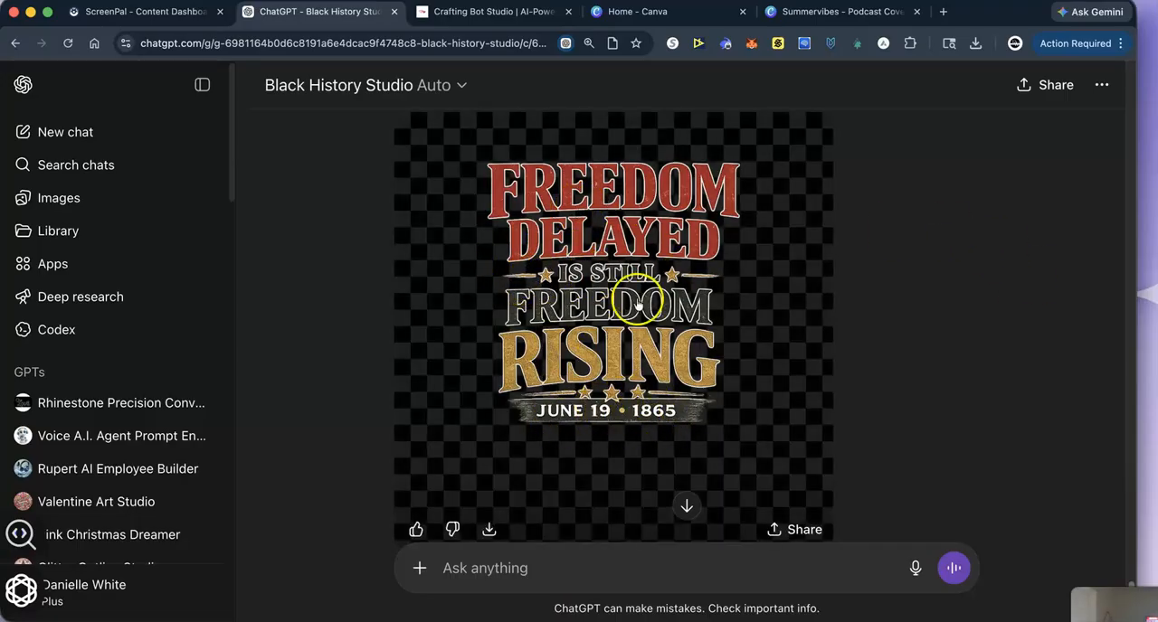
left_click(488, 530)
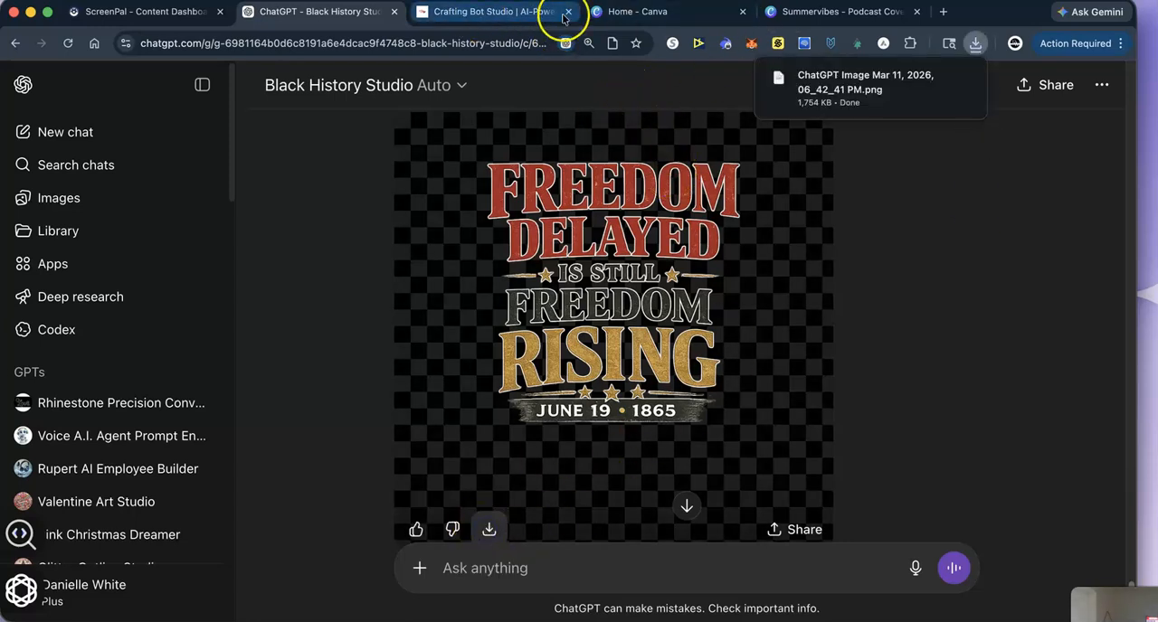
- Switch to the Summervibes design in Canva, add page 16 and insert the downloaded Heritage Serif artwork, enlarged to fill the page
left_click(797, 11)
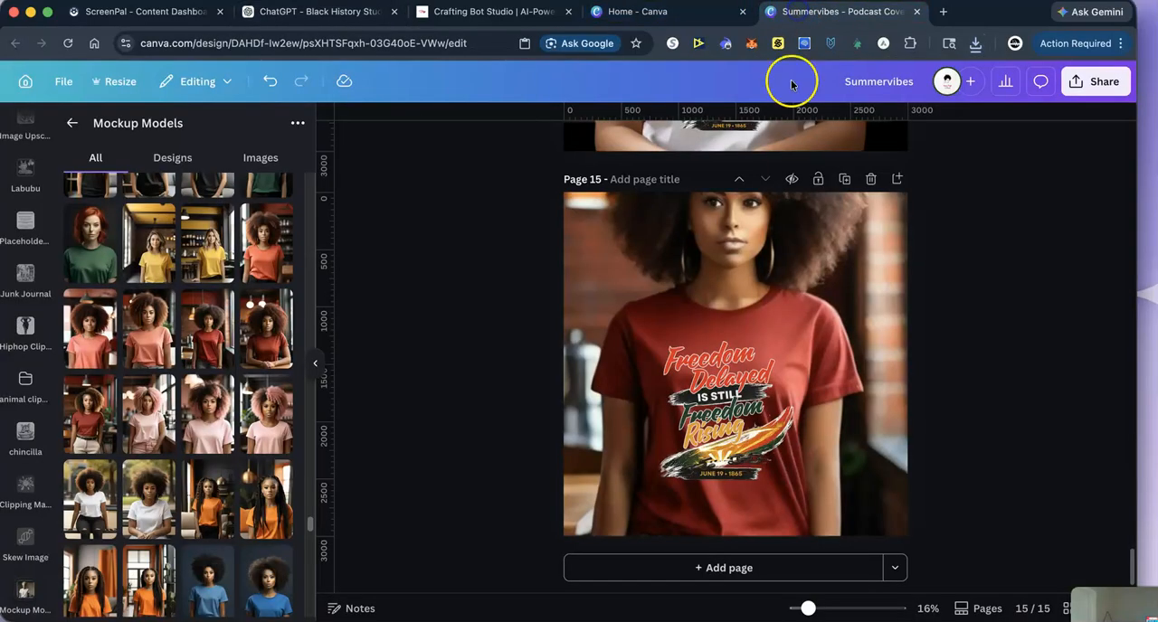
left_click(731, 566)
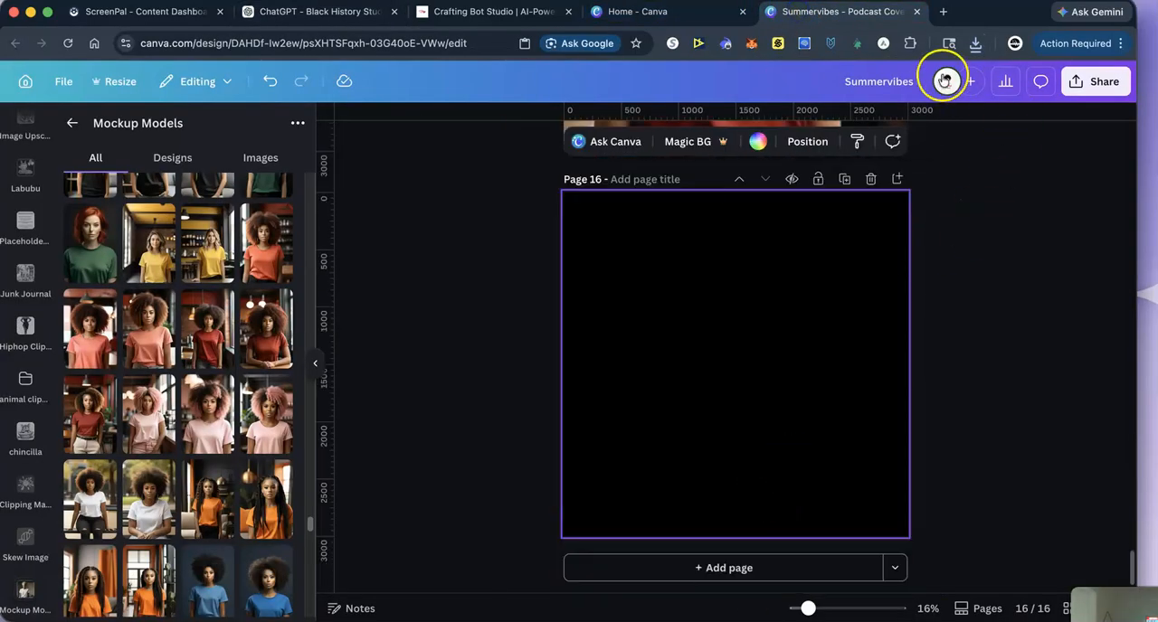
left_click(976, 43)
left_click_drag(750, 220, 666, 336)
left_click_drag(627, 255, 530, 207)
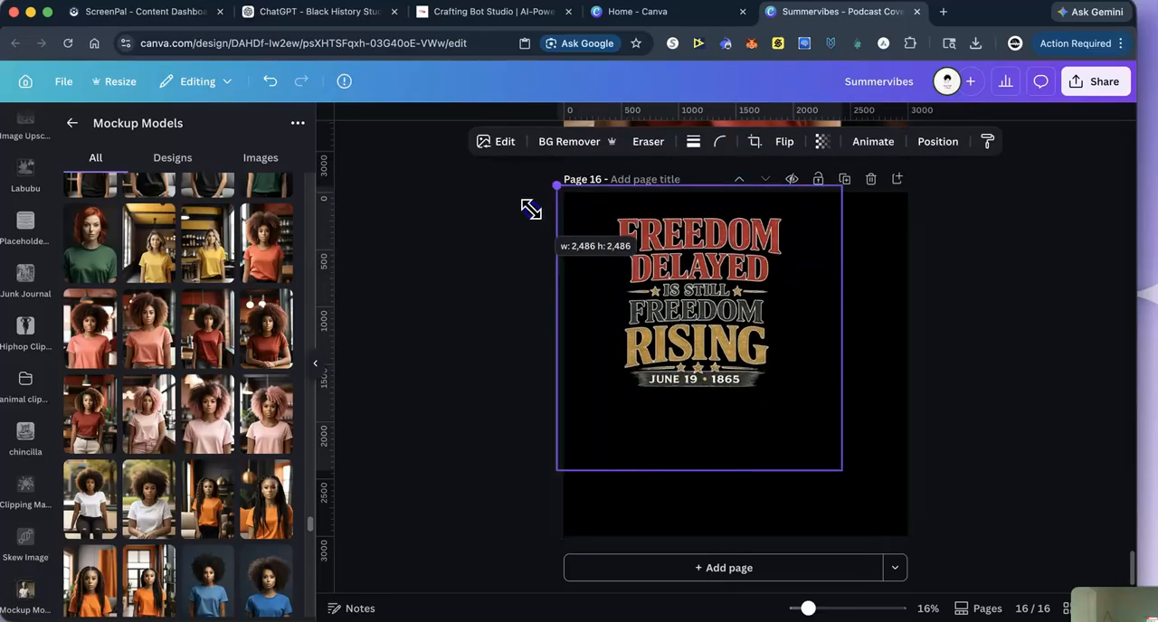
left_click_drag(840, 468, 906, 531)
left_click(1116, 378)
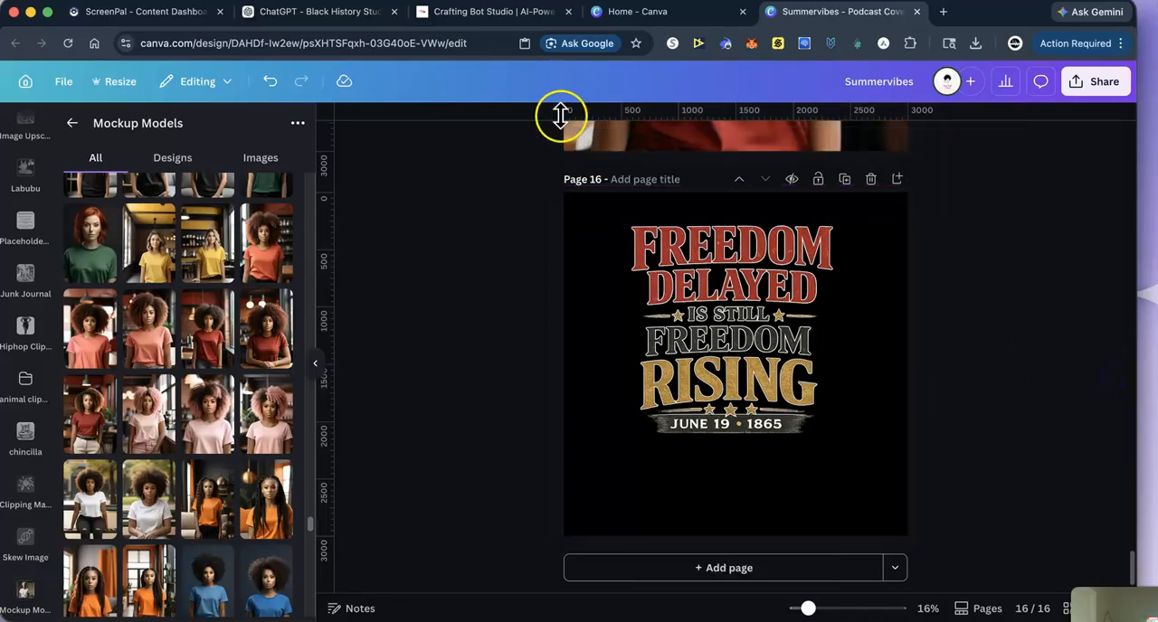
- Try removing the background from the Heritage Serif artwork on page 16, and undo it
left_click(667, 321)
left_click(521, 147)
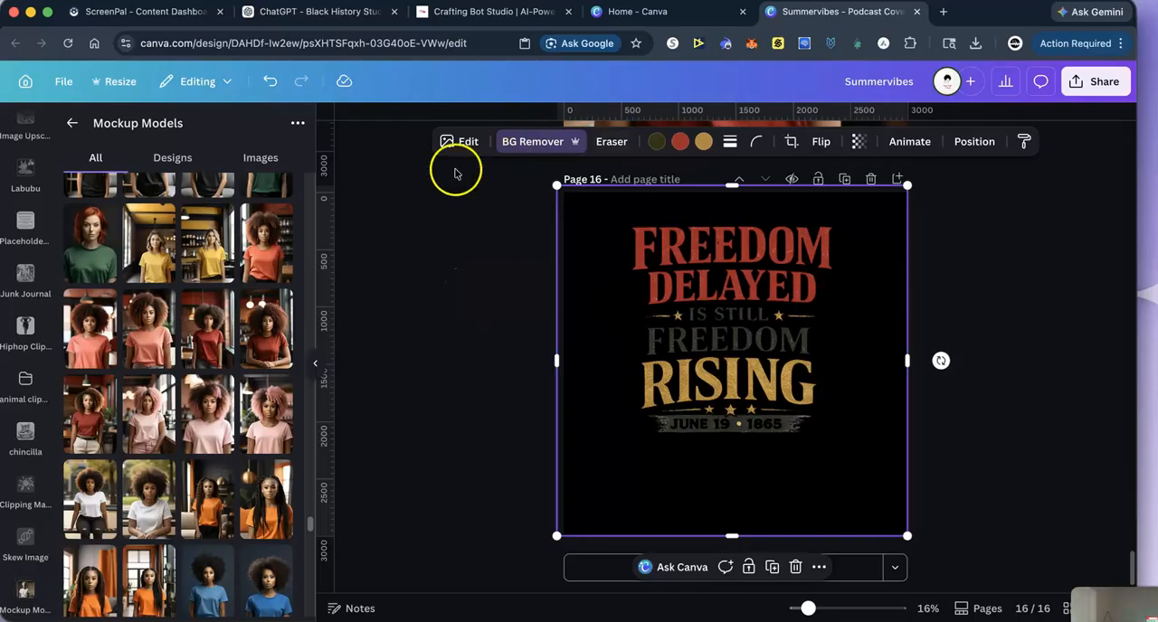
left_click(265, 81)
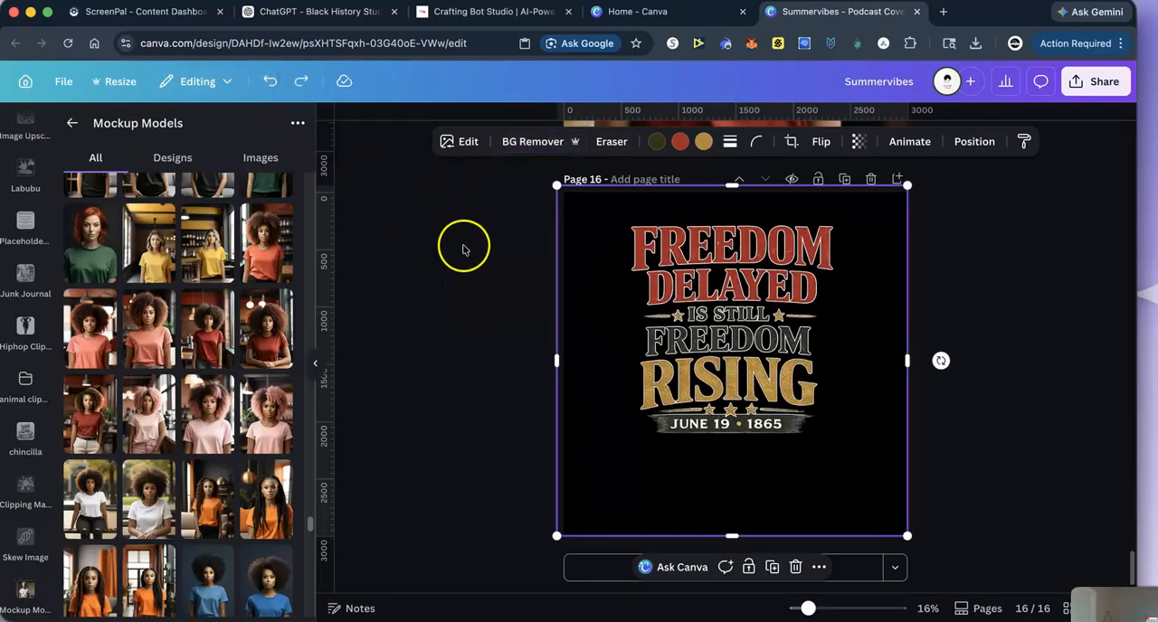
- Split the page 16 artwork into editable elements with Magic Layers and move the grey glow background layer off the page
left_click(460, 141)
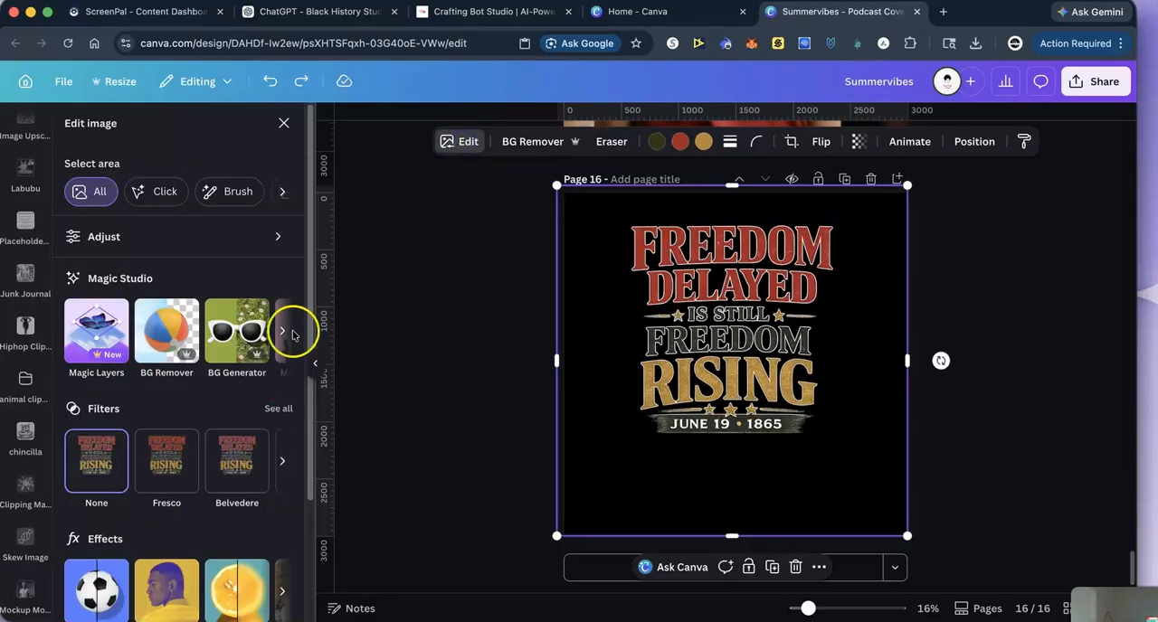
left_click(95, 334)
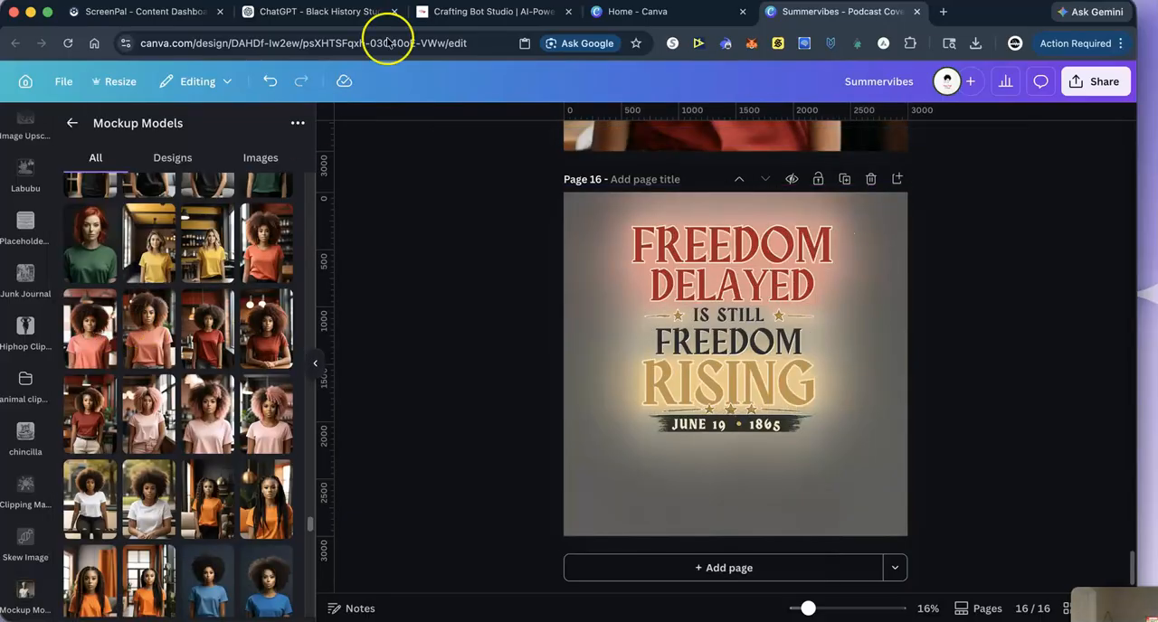
left_click_drag(603, 206, 1108, 233)
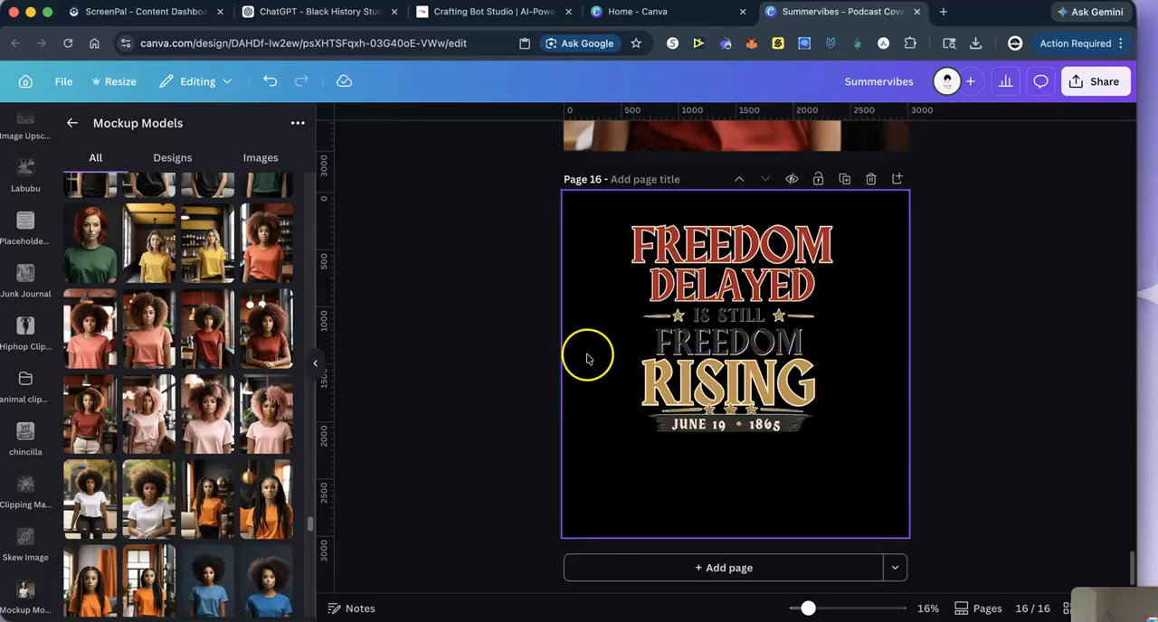
- Set the background colour of page 16 to white and add page 17
left_click(584, 214)
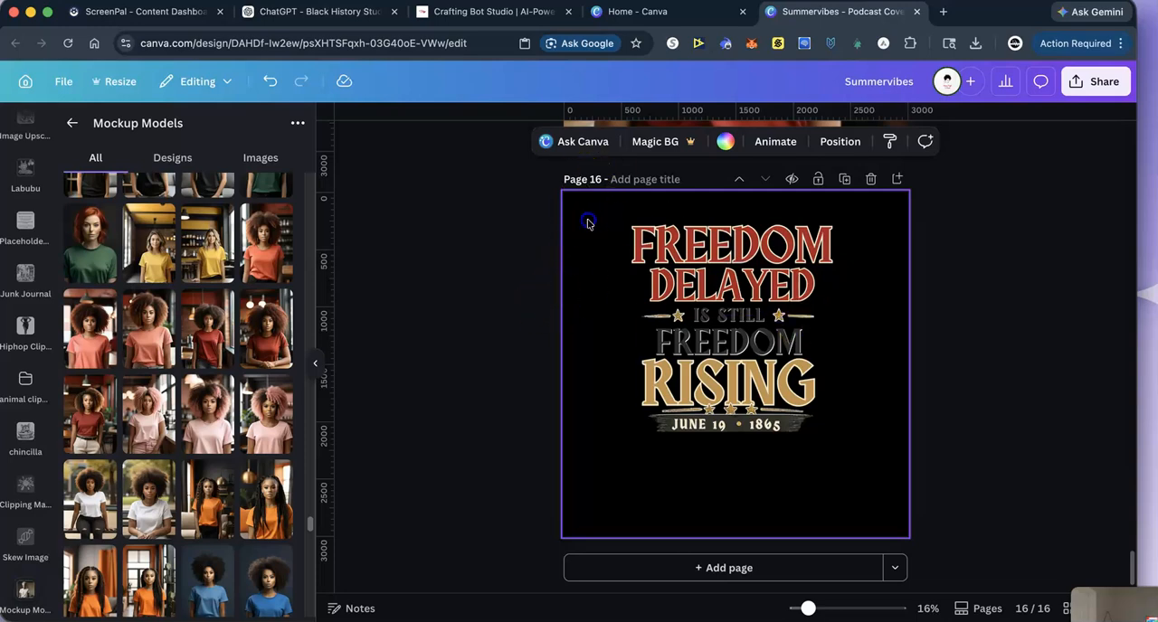
left_click(729, 138)
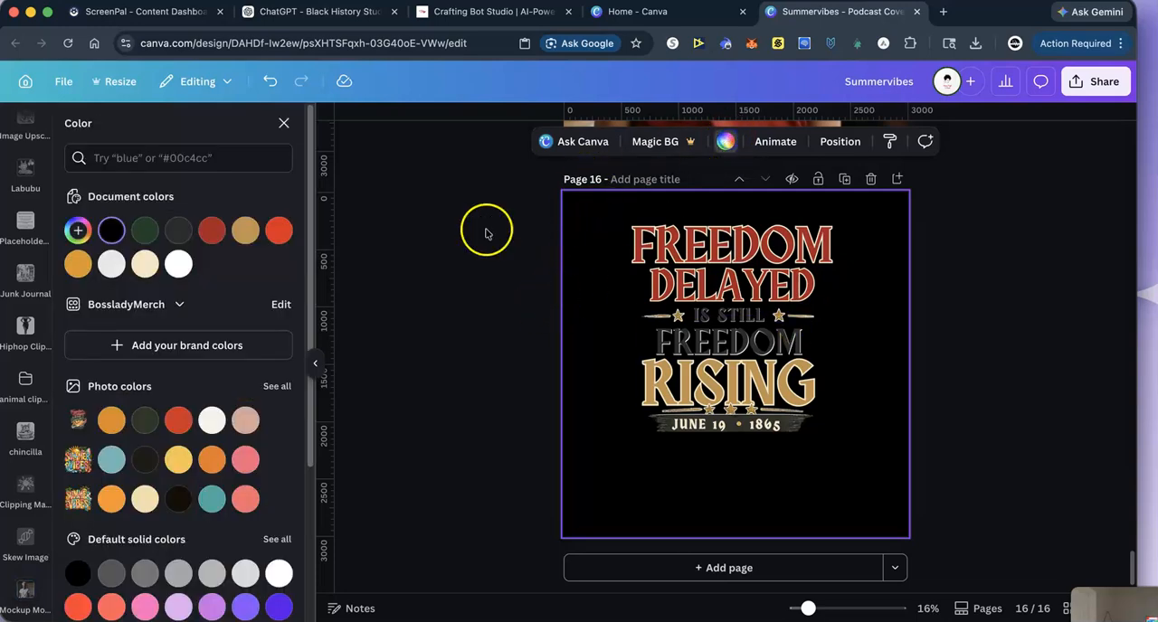
left_click(181, 264)
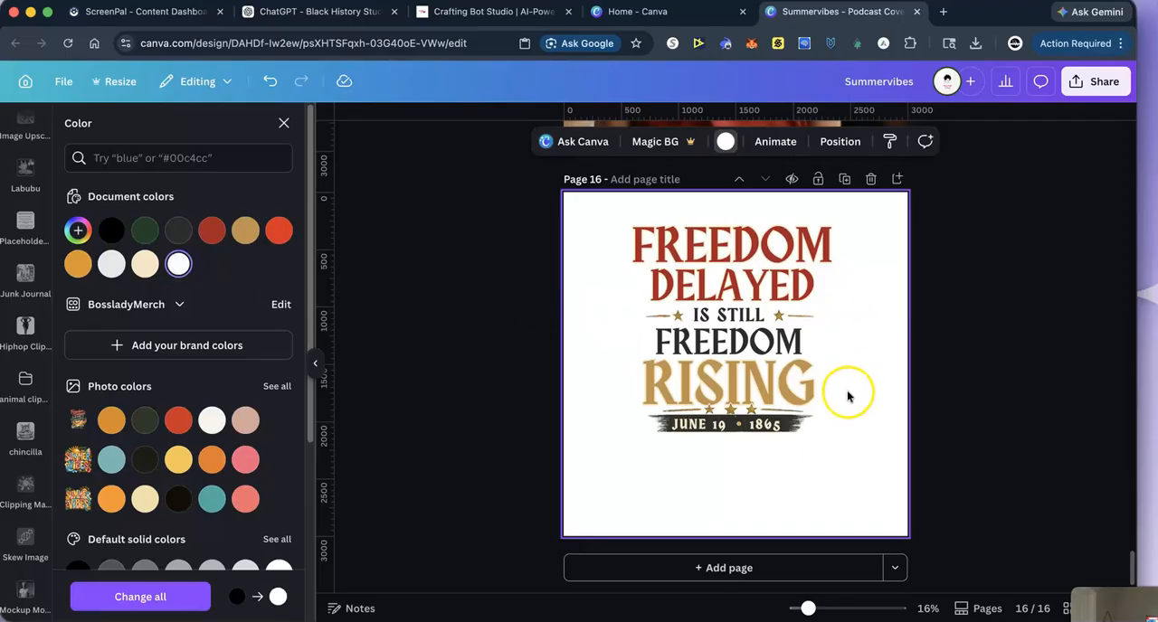
scroll(878, 387, "up", 1)
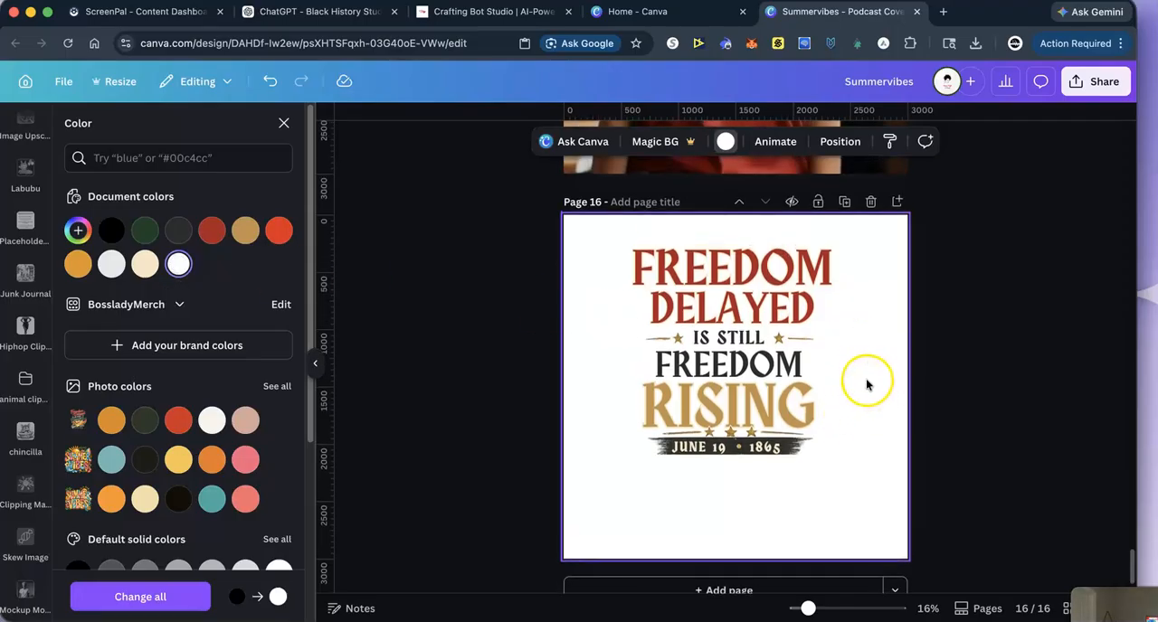
scroll(1031, 371, "down", 1)
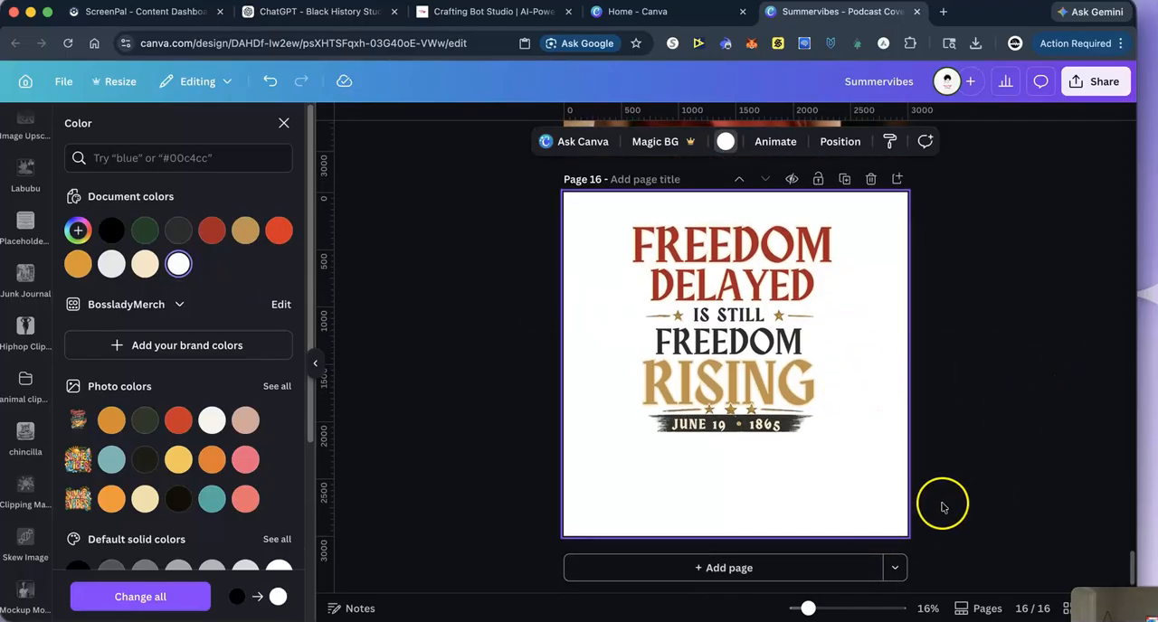
left_click(703, 570)
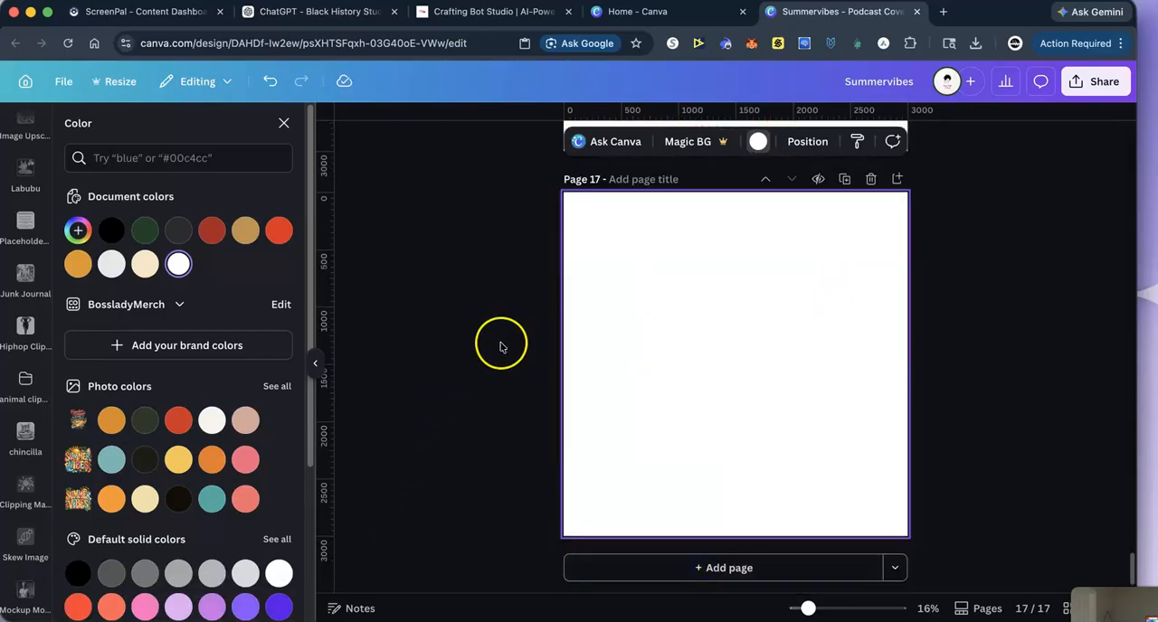
- Group all the text and star layers on page 16, and enlarge and centre the group to nearly fill the page
scroll(500, 346, "up", 5)
left_click_drag(582, 196, 916, 502)
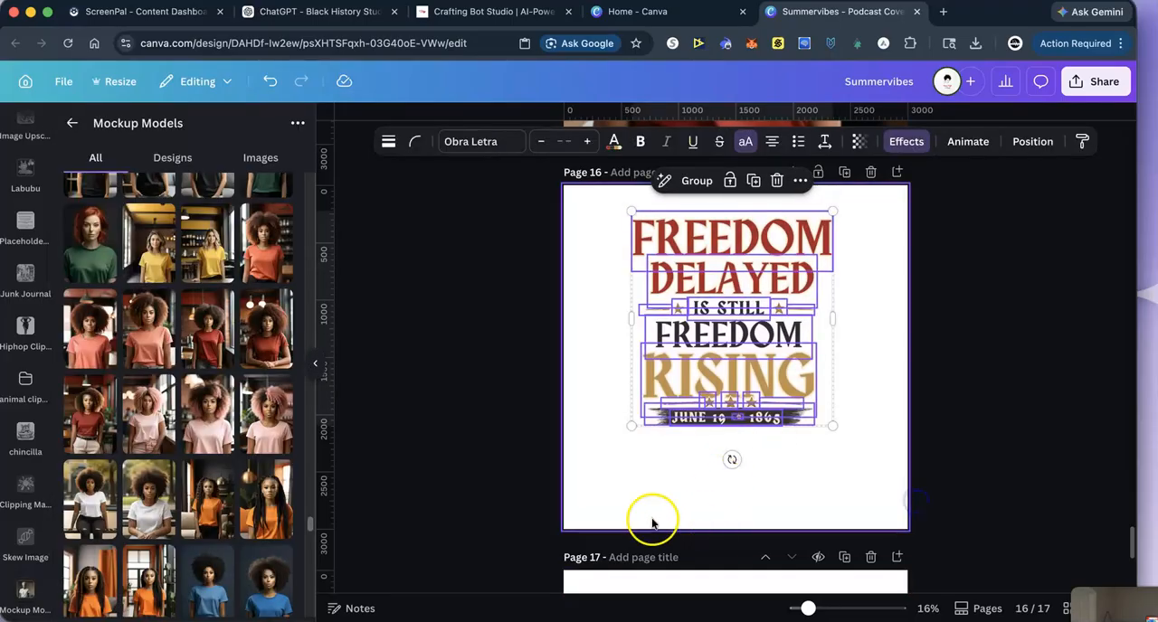
left_click(693, 181)
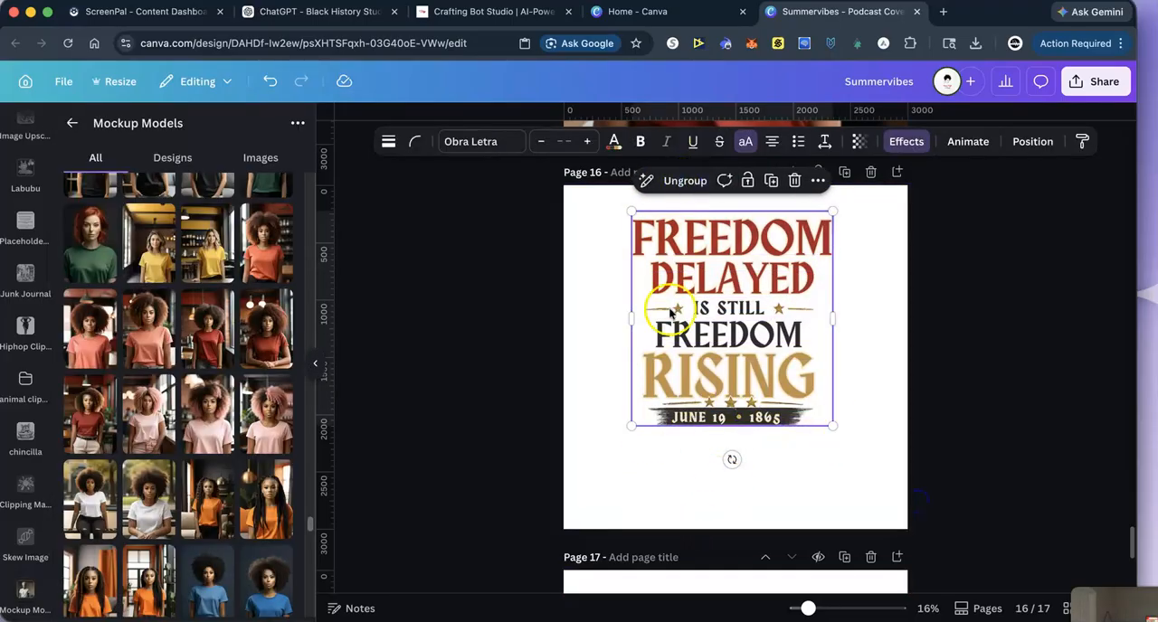
left_click_drag(630, 425, 550, 512)
left_click_drag(827, 505, 865, 519)
left_click_drag(692, 421, 724, 403)
left_click(995, 332)
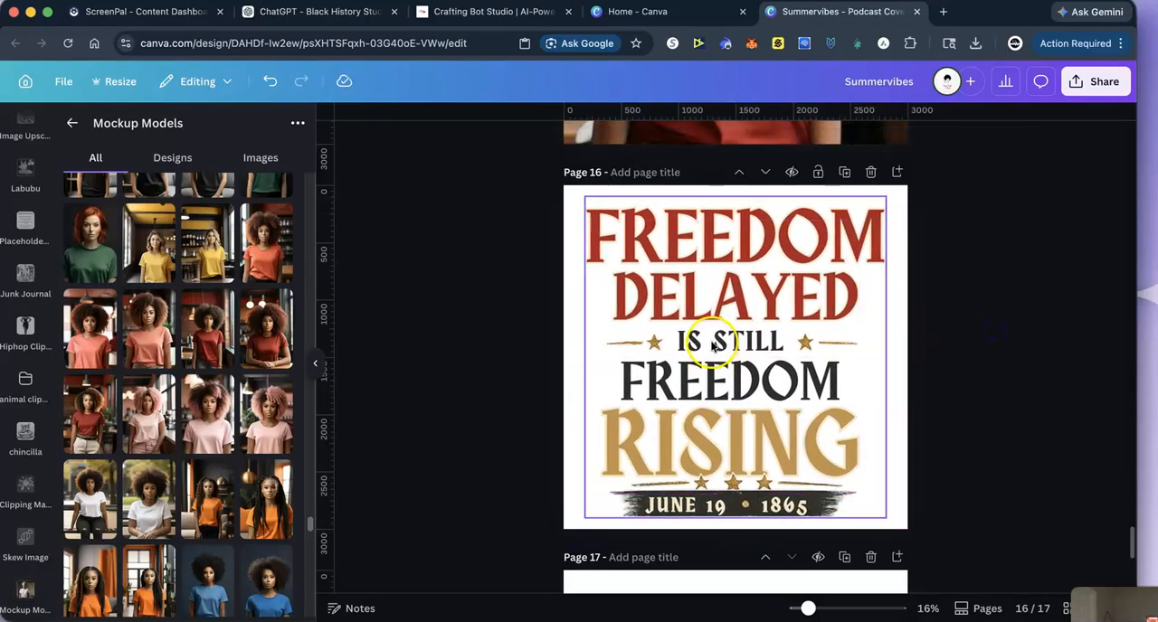
- Copy the grouped artwork from page 16 and insert the photo of the woman with long braids in a white T-shirt on page 17
right_click(713, 347)
left_click(754, 263)
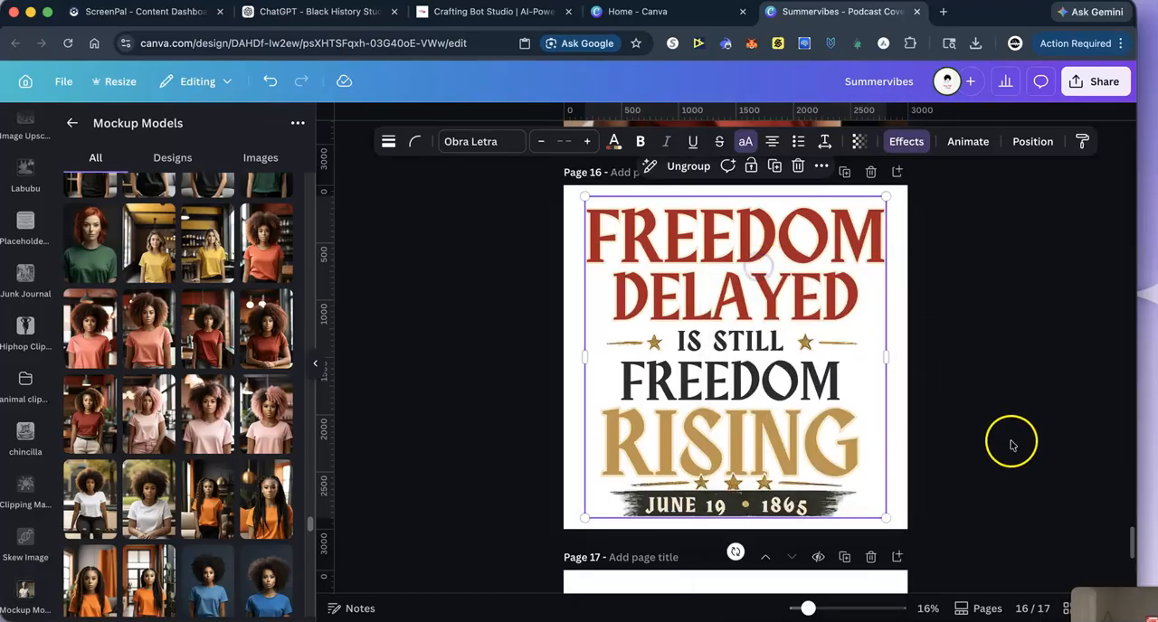
scroll(1004, 445, "down", 5)
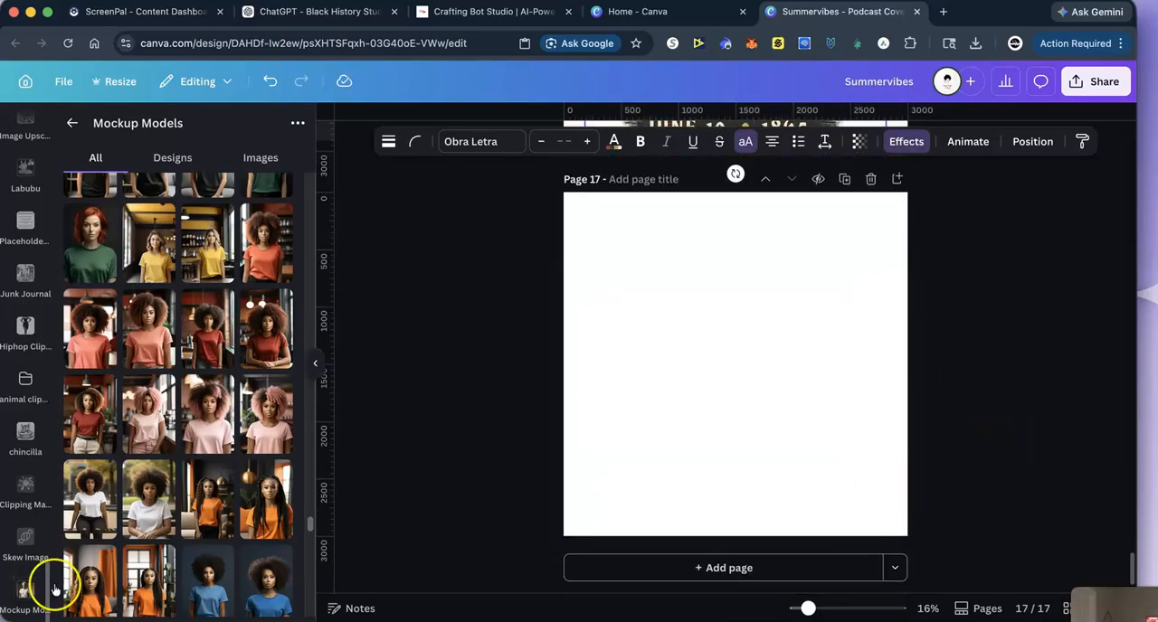
scroll(127, 536, "up", 3)
scroll(127, 537, "up", 5)
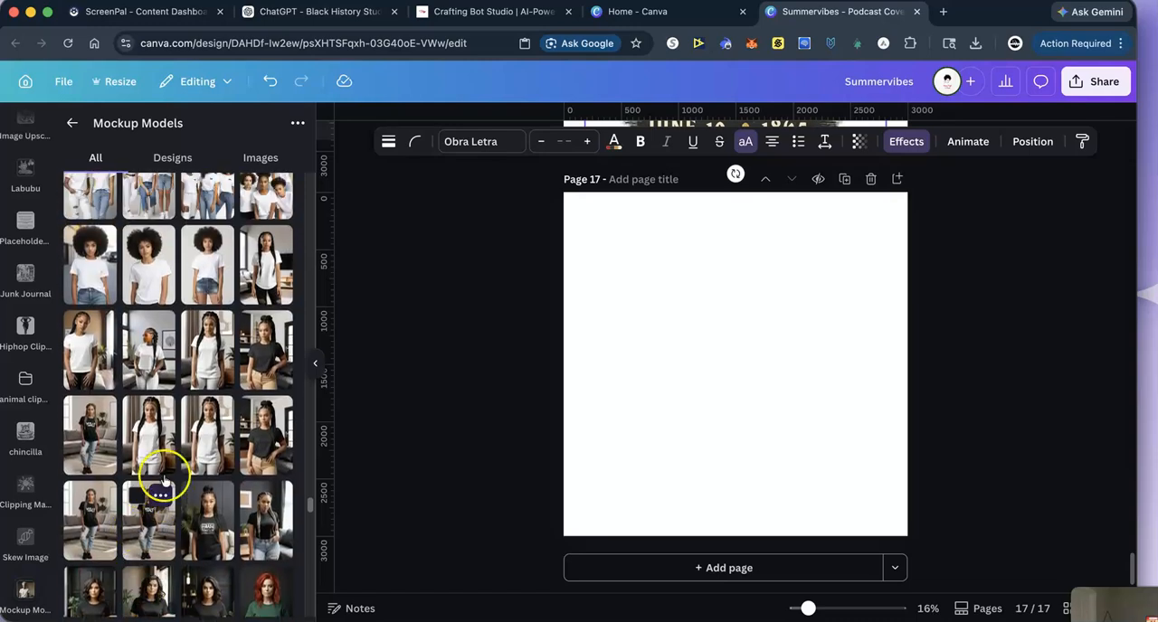
left_click(217, 340)
- Enlarge the white T-shirt photo to cover page 17 with the shirt centred, and remove the photo's background
left_click_drag(667, 259, 410, 186)
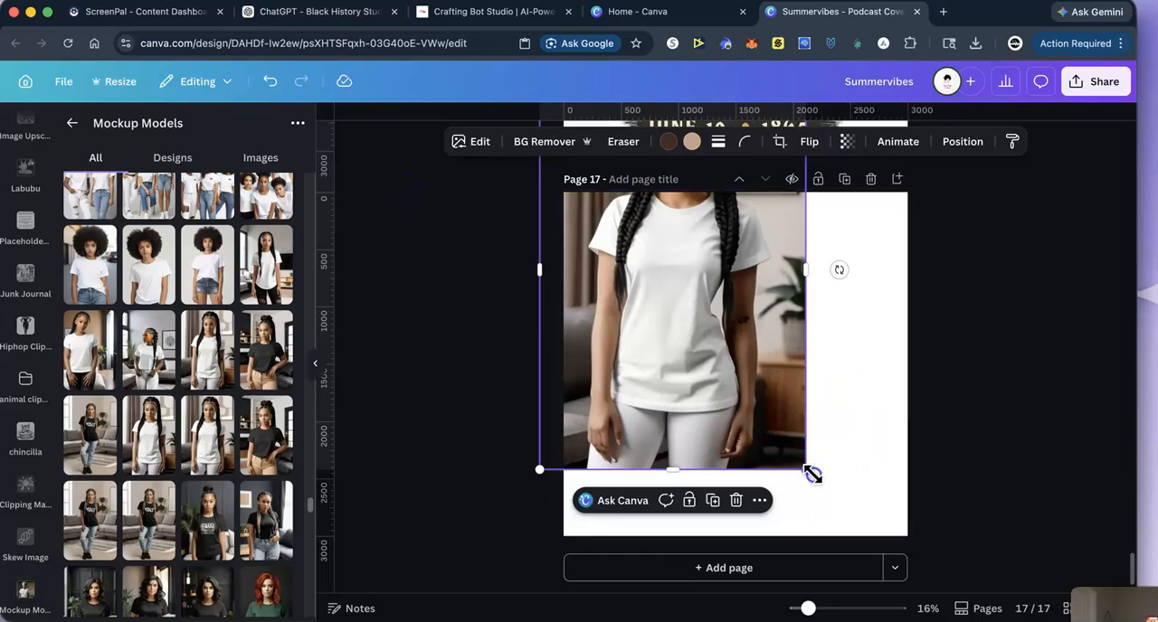
left_click_drag(812, 474, 1059, 589)
left_click_drag(733, 425, 711, 411)
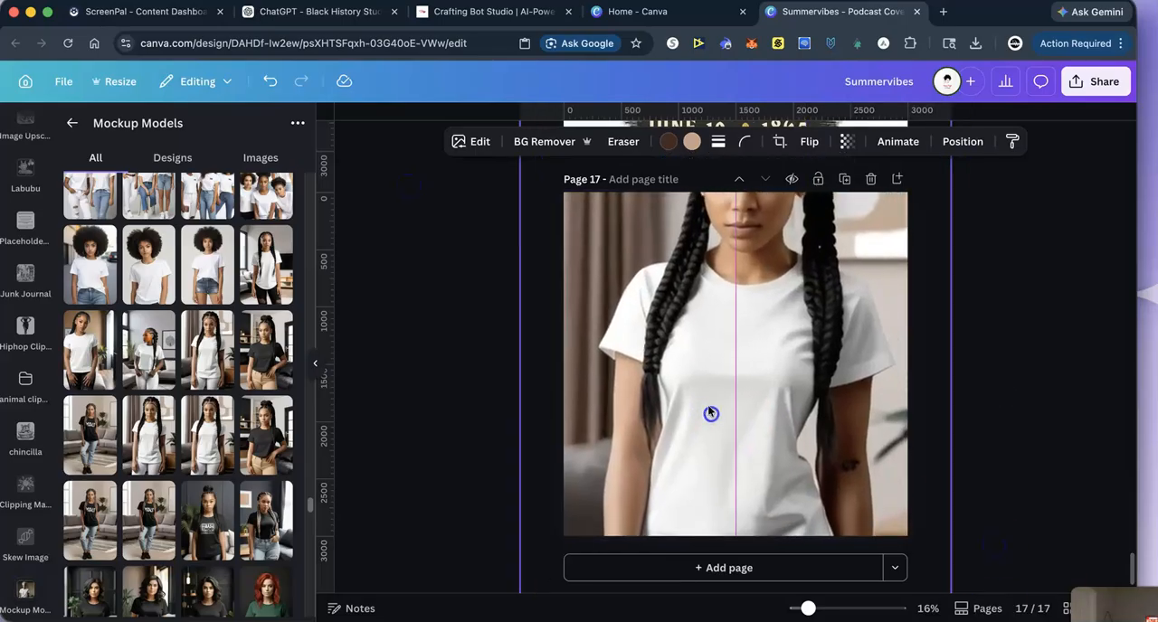
left_click(543, 142)
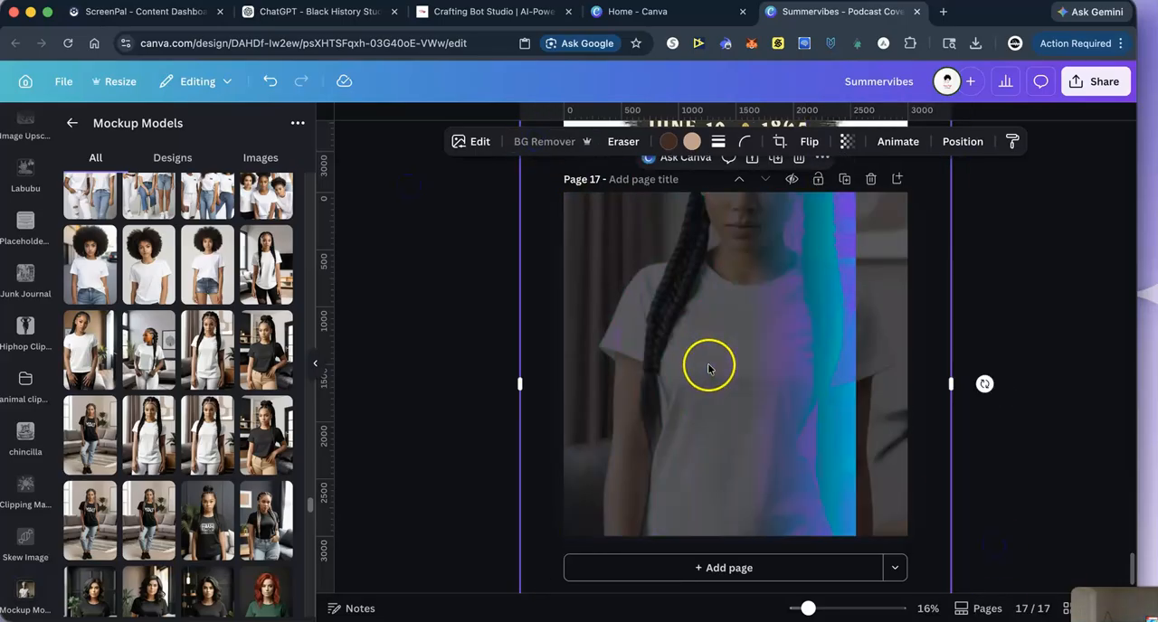
- Paste the "Freedom Delayed is Still Freedom Rising" artwork on page 17, shrink it and centre it on the white shirt's chest
right_click(702, 368)
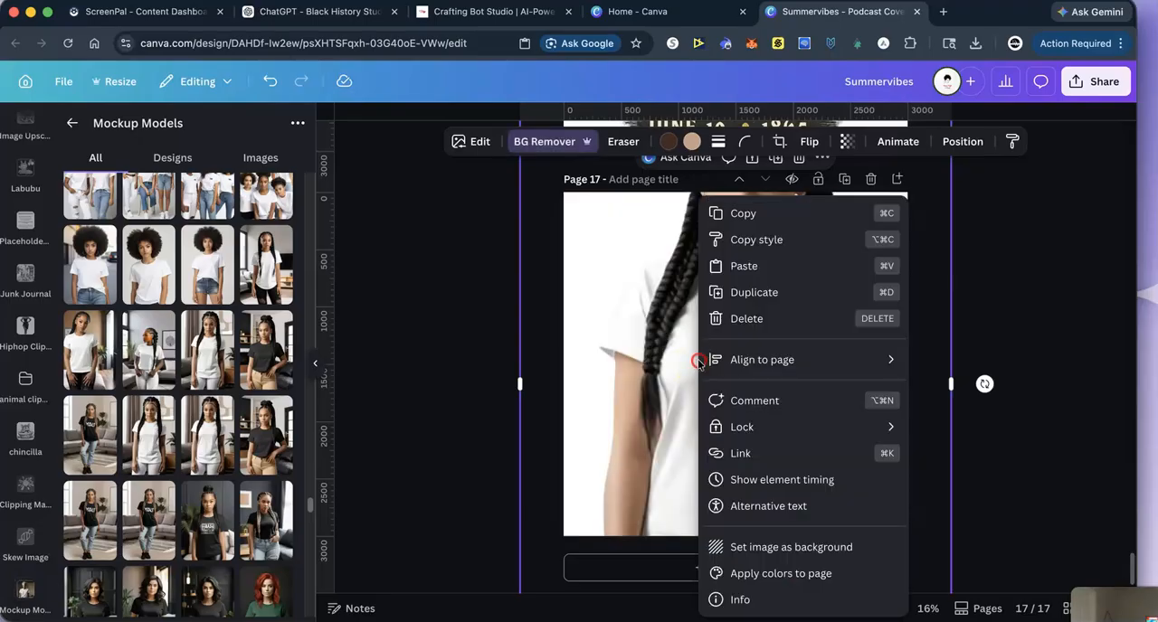
left_click(738, 265)
left_click_drag(582, 199, 789, 366)
left_click_drag(838, 455, 749, 380)
left_click_drag(800, 453, 788, 443)
left_click_drag(710, 414, 711, 414)
left_click_drag(731, 480, 725, 480)
left_click(1034, 340)
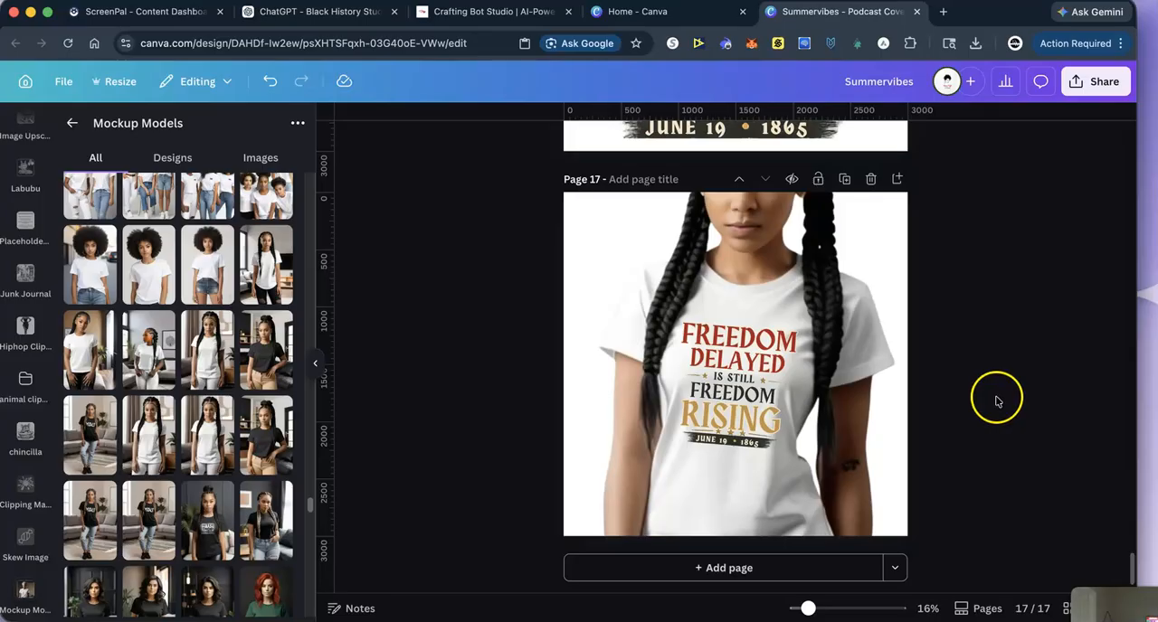
- Add page 18 and insert the photo of the woman with an afro in a white T-shirt, with its background removed
left_click(704, 568)
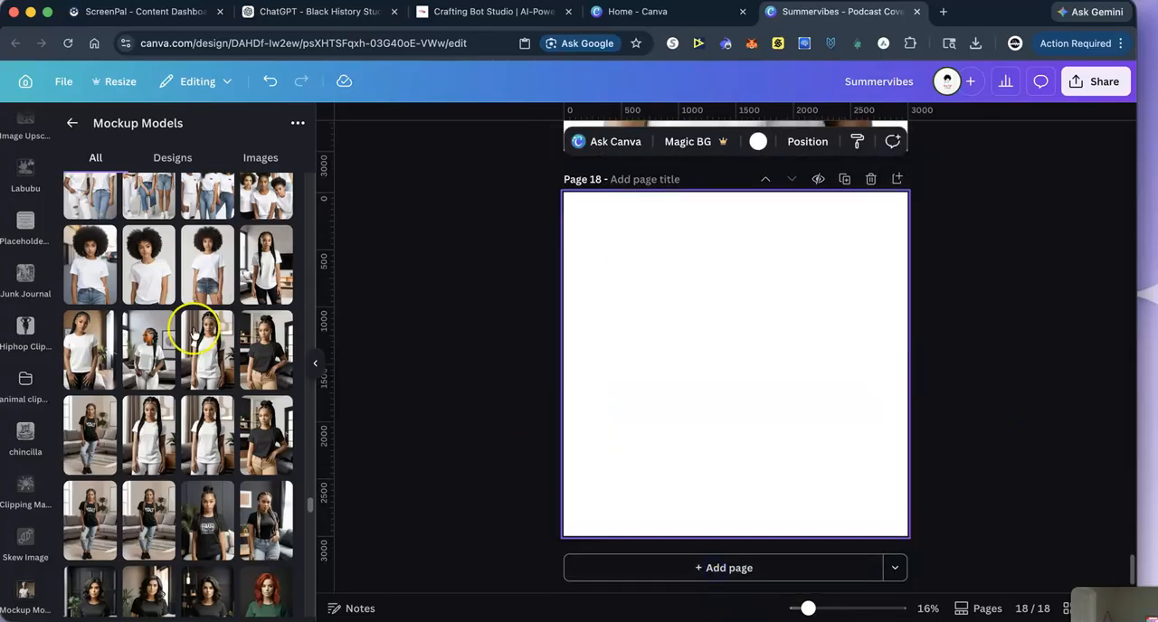
left_click(139, 281)
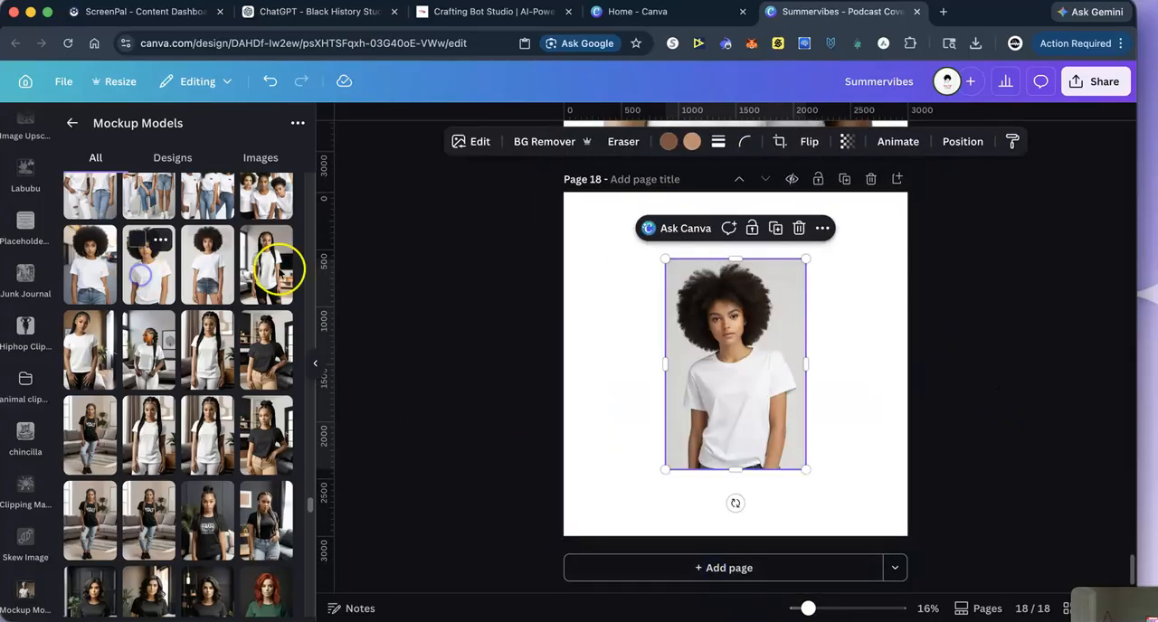
left_click(545, 141)
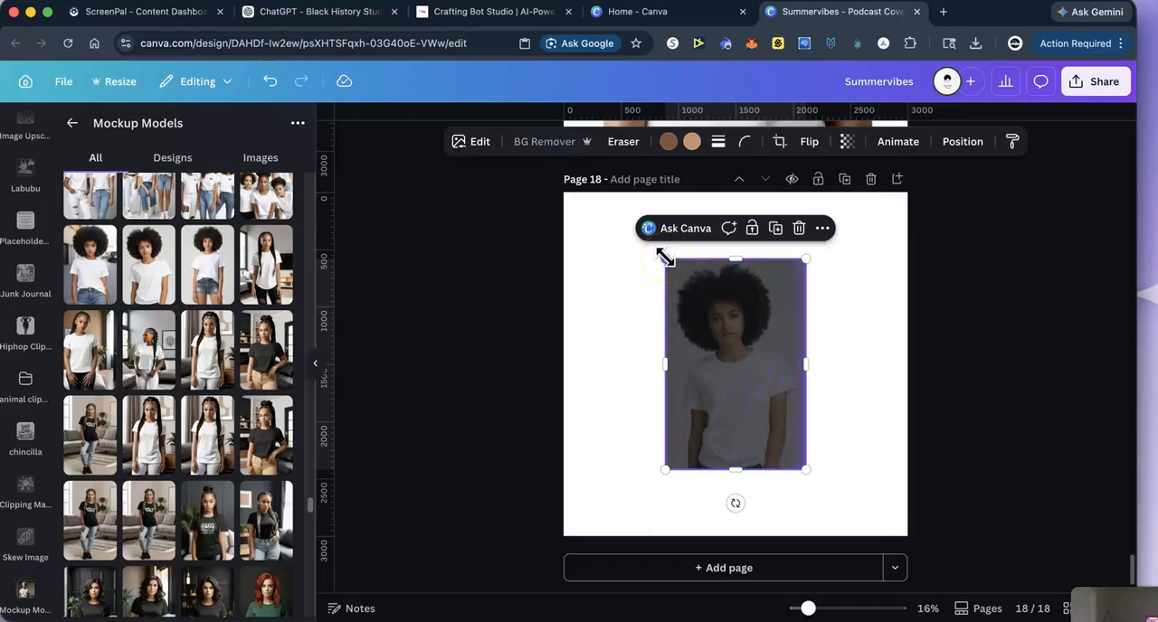
- Enlarge the afro-haired woman's photo on page 18 and position it so the face and white shirt fill the page height
left_click_drag(665, 258, 530, 214)
left_click_drag(805, 469, 964, 558)
mouse_move(769, 480)
left_mouse_down()
mouse_move(709, 460)
mouse_move(746, 464)
left_mouse_up()
left_click(707, 434)
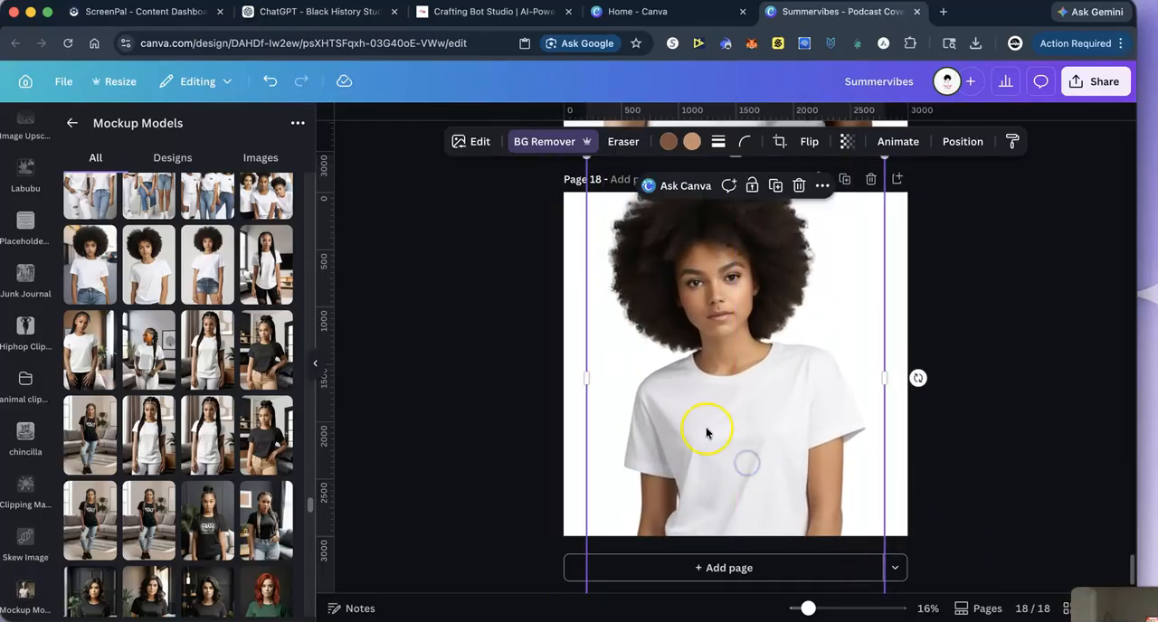
- Paste the Freedom artwork on page 18, shrink it onto the shirt's chest and rotate it to -5°
right_click(707, 425)
left_click(747, 264)
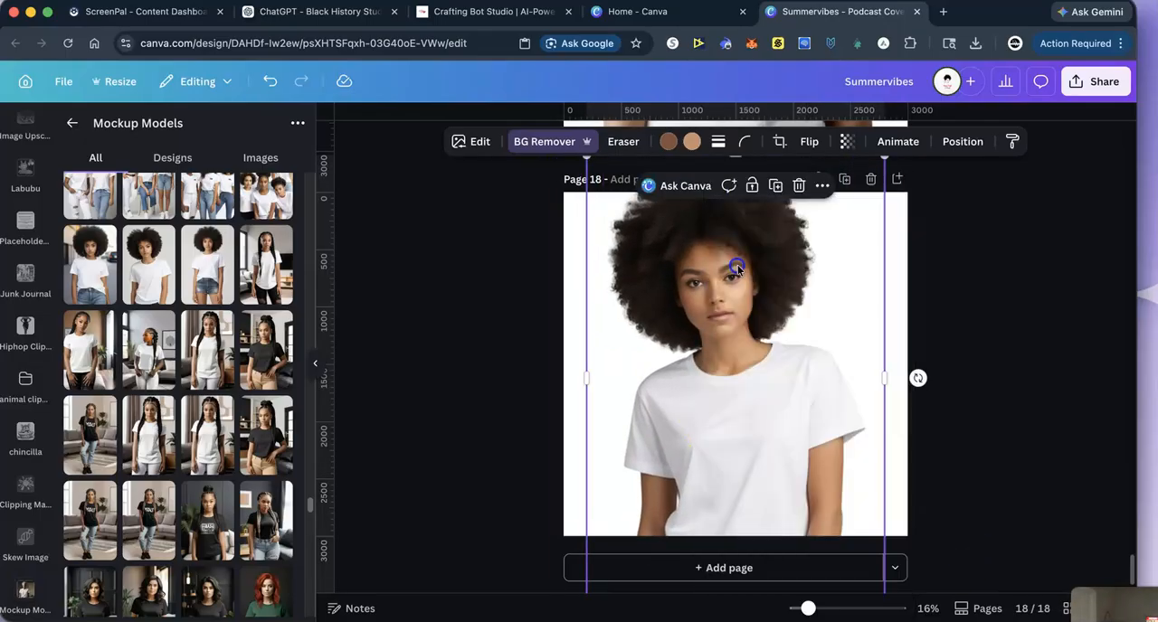
left_click_drag(585, 204, 785, 419)
left_click_drag(855, 484, 764, 458)
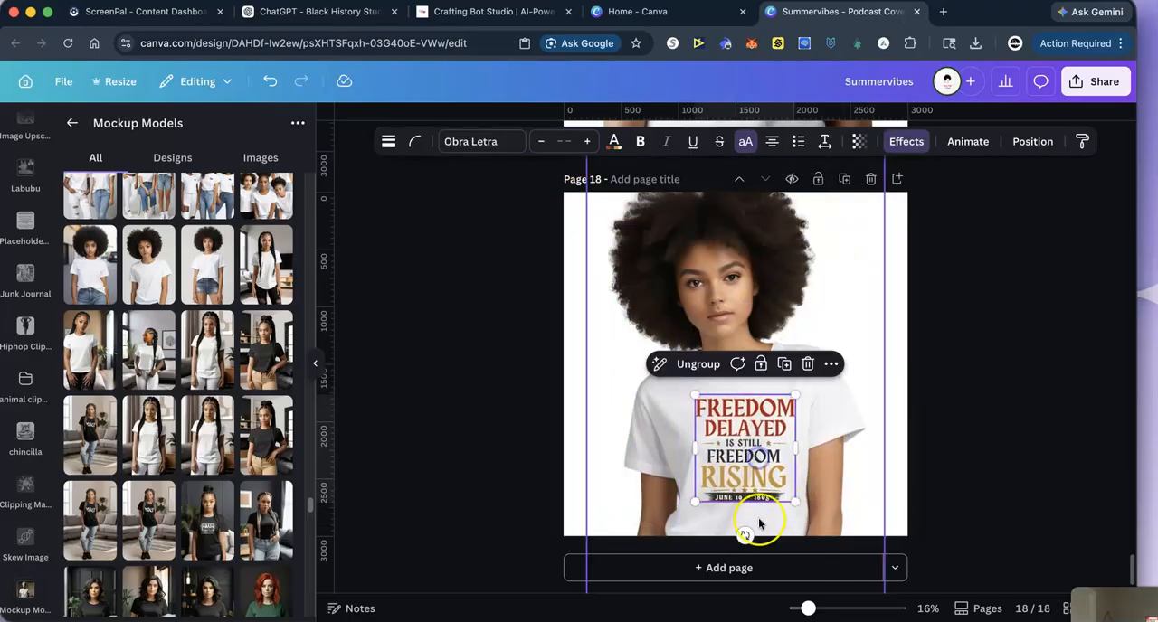
mouse_move(746, 534)
left_mouse_down()
mouse_move(758, 539)
mouse_move(747, 538)
left_mouse_up()
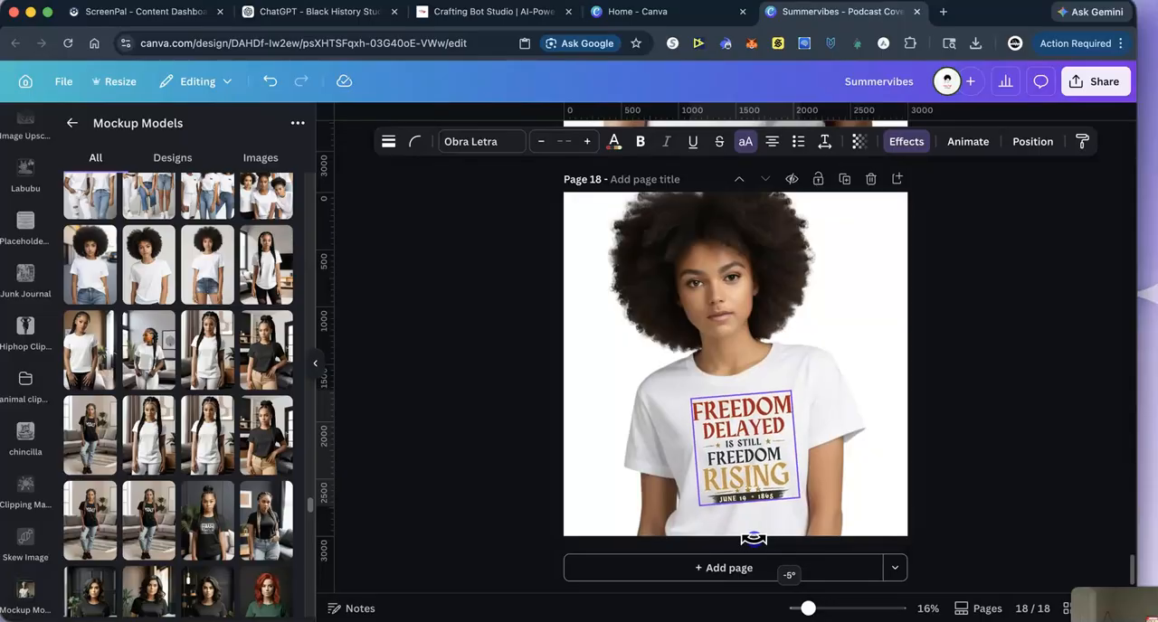
left_click(995, 409)
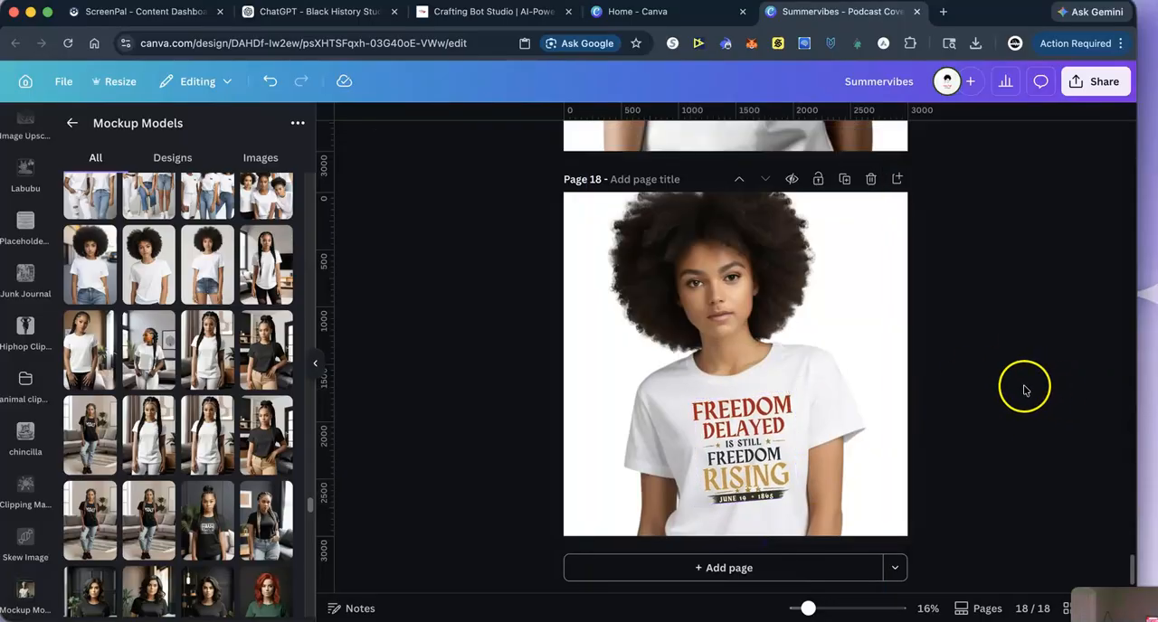
- Enlarge the tilted Freedom artwork slightly on the shirt on page 18
left_click(759, 463)
left_click_drag(690, 506, 693, 510)
left_click(1042, 382)
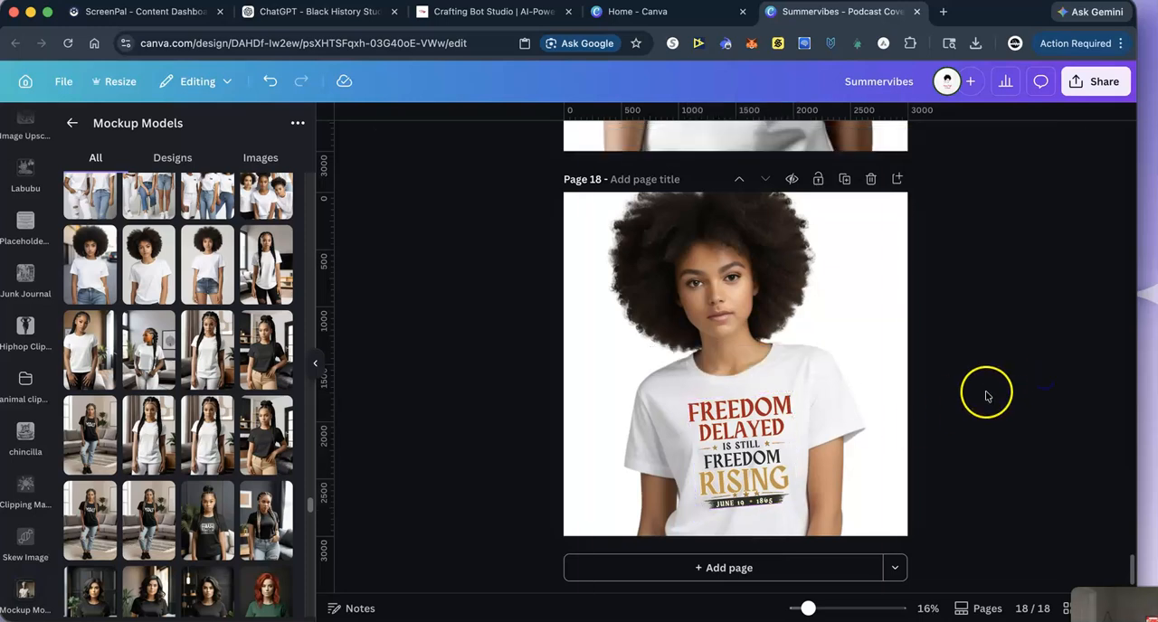
scroll(989, 398, "up", 5)
scroll(991, 400, "down", 5)
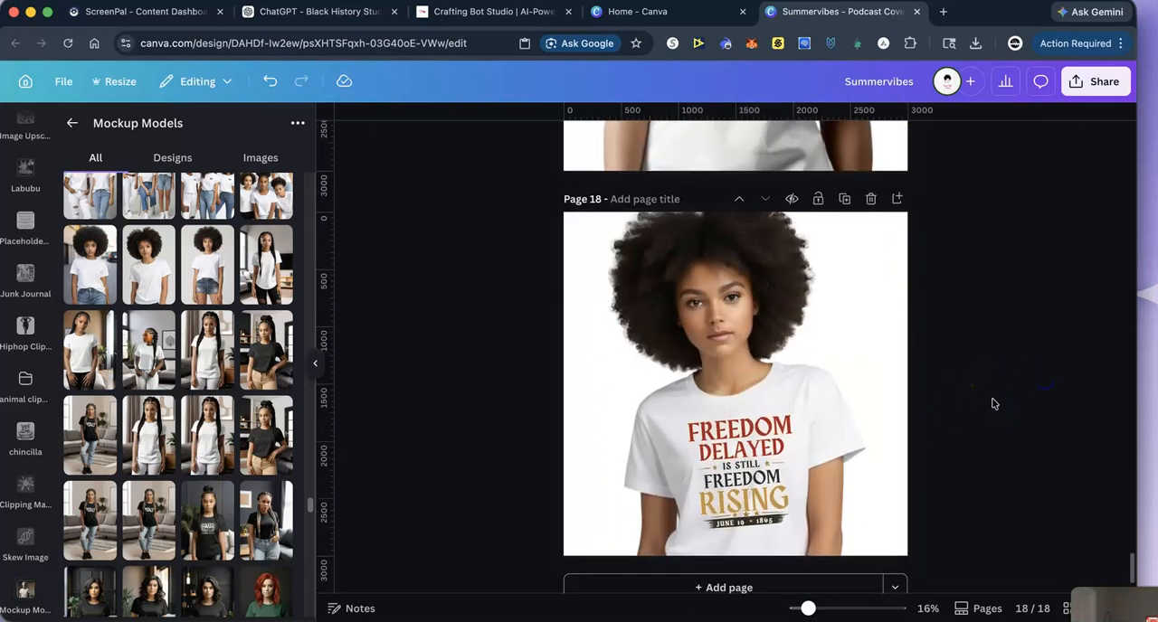
scroll(992, 403, "down", 1)
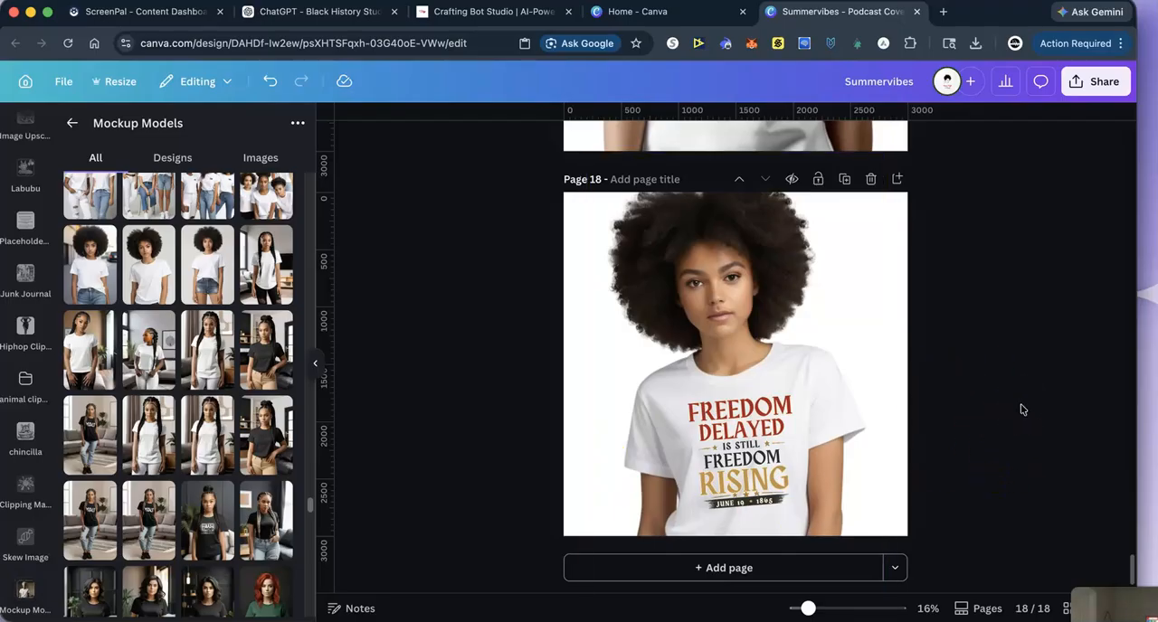
- Add page 19 and insert the photo of the ponytailed woman in a white T-shirt and black jeans, with its background removed
left_click(688, 570)
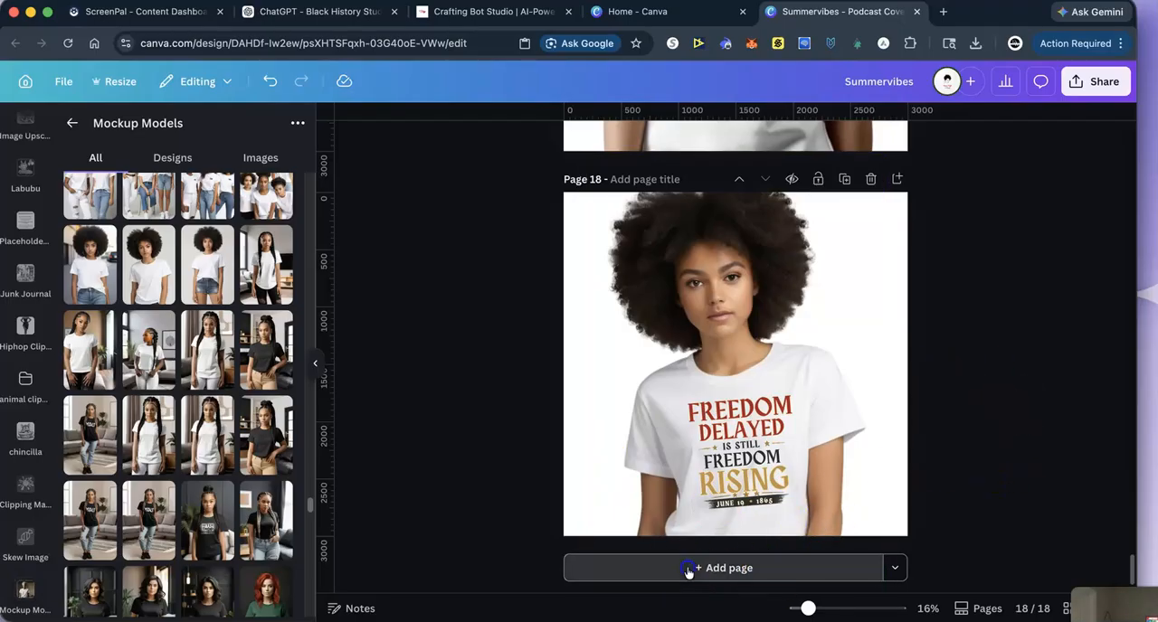
left_click(98, 362)
left_click(515, 142)
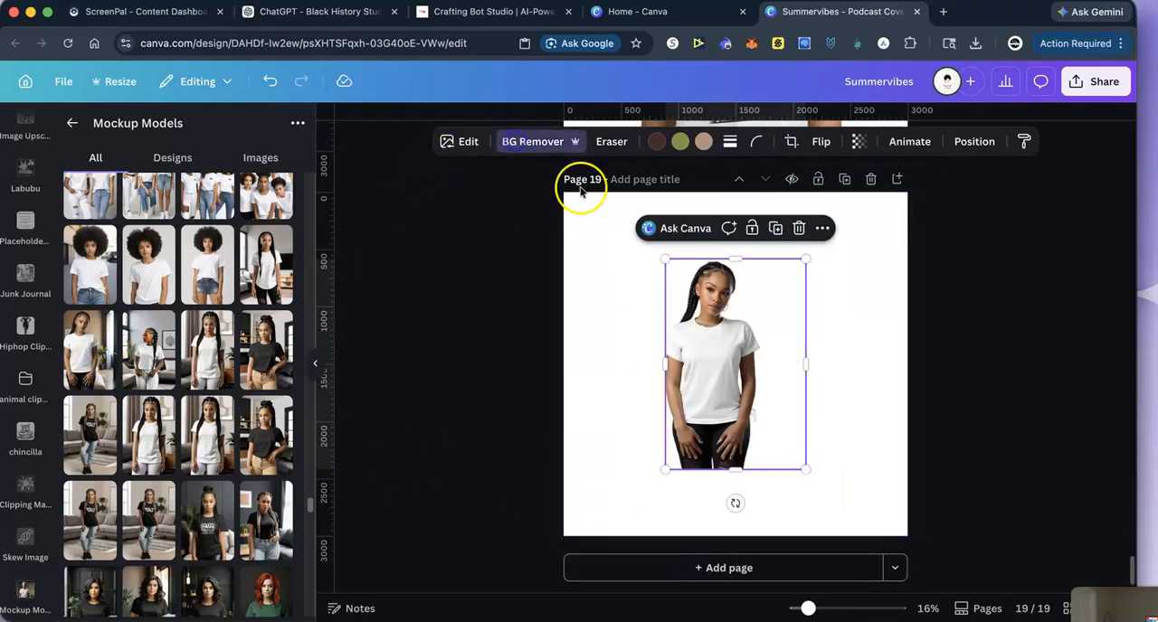
- Enlarge the ponytailed woman's photo and position it so the white T-shirt is centred on page 19
left_click_drag(666, 259, 502, 187)
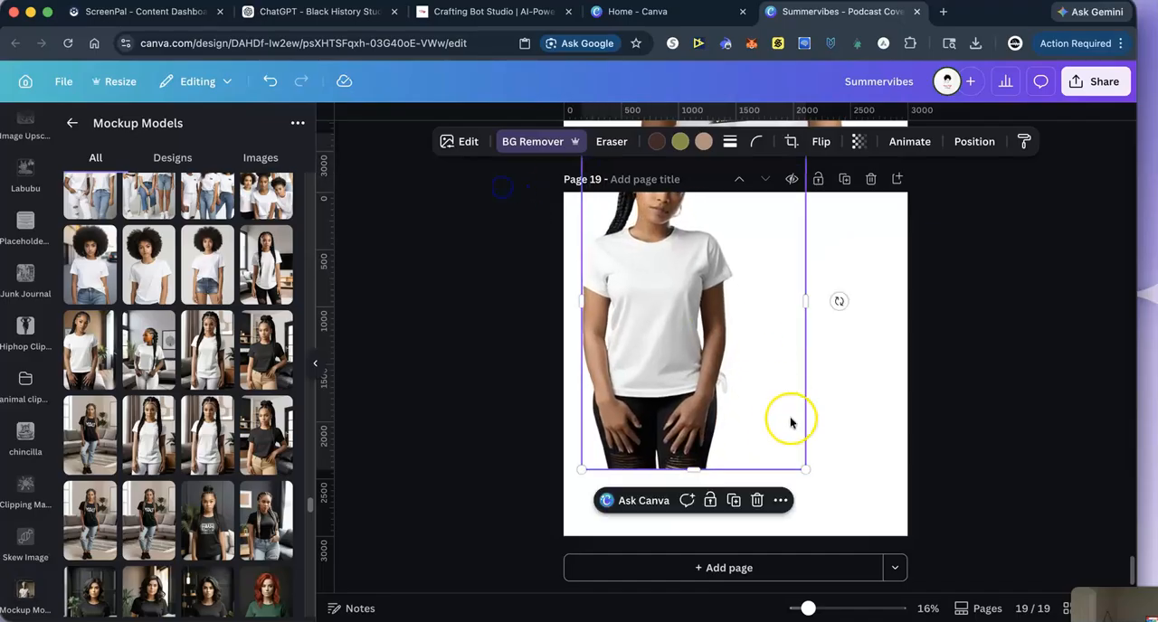
left_click_drag(807, 468, 1044, 558)
left_click_drag(755, 412, 768, 416)
- Paste the Freedom artwork on page 19, shrink it and centre it on the white shirt's chest
right_click(698, 384)
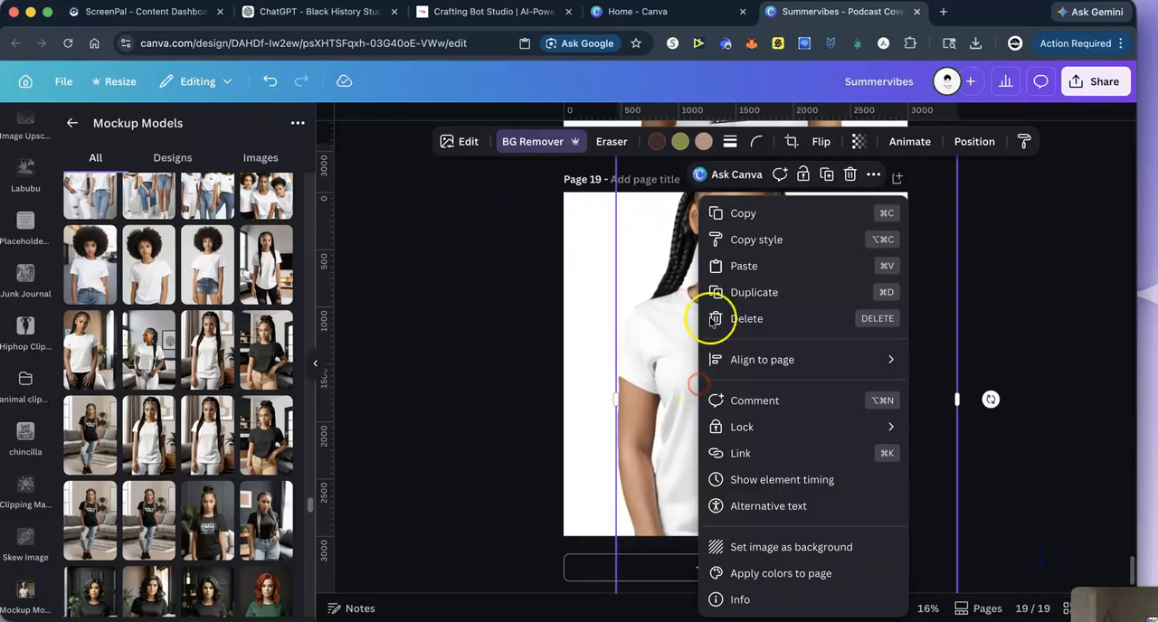
left_click(743, 266)
left_click_drag(581, 203, 787, 415)
left_click_drag(850, 455, 749, 378)
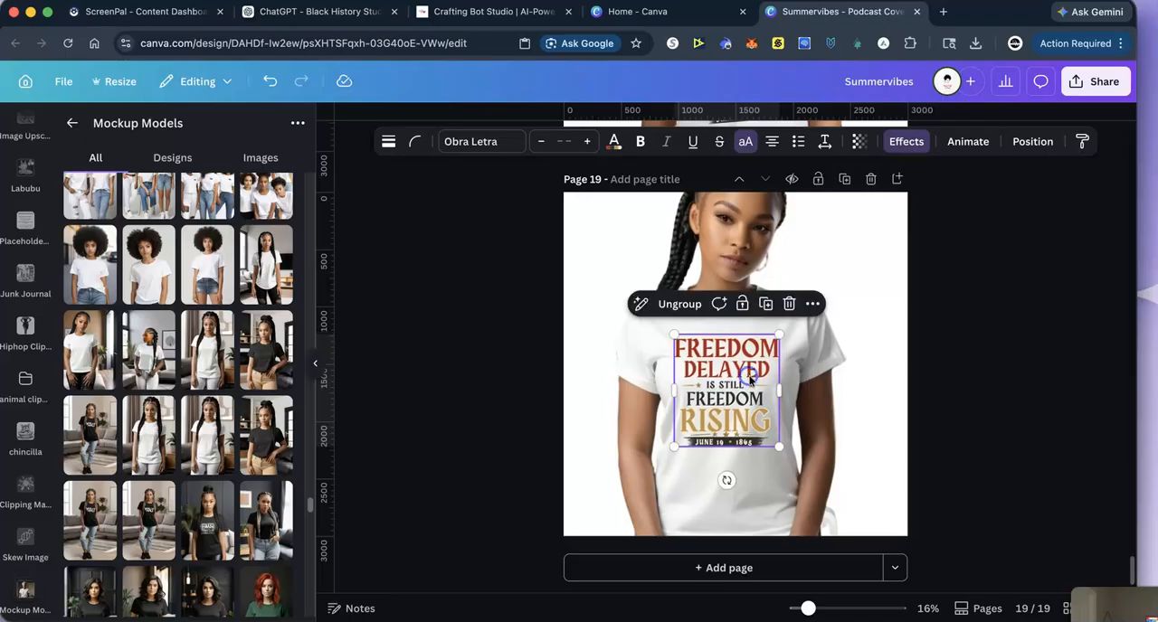
left_click(1042, 386)
- Move the full-page Freedom artwork from page 16 up to page 11, ahead of the earlier mockup pages, and review the page order
scroll(1038, 394, "up", 10)
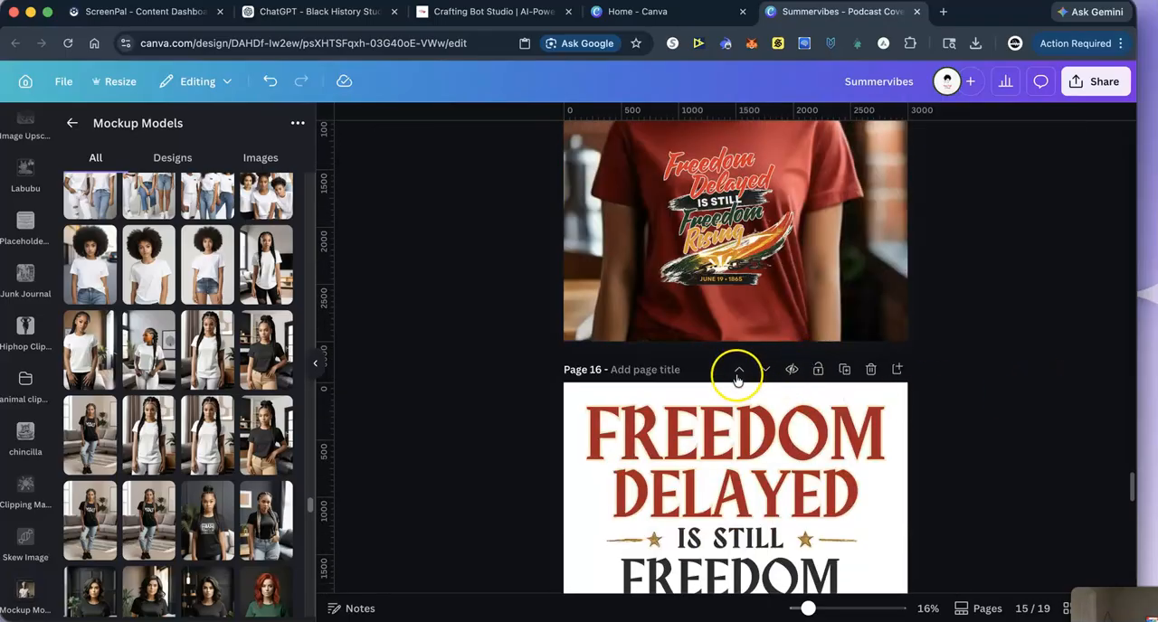
left_click(739, 377)
left_click(739, 373)
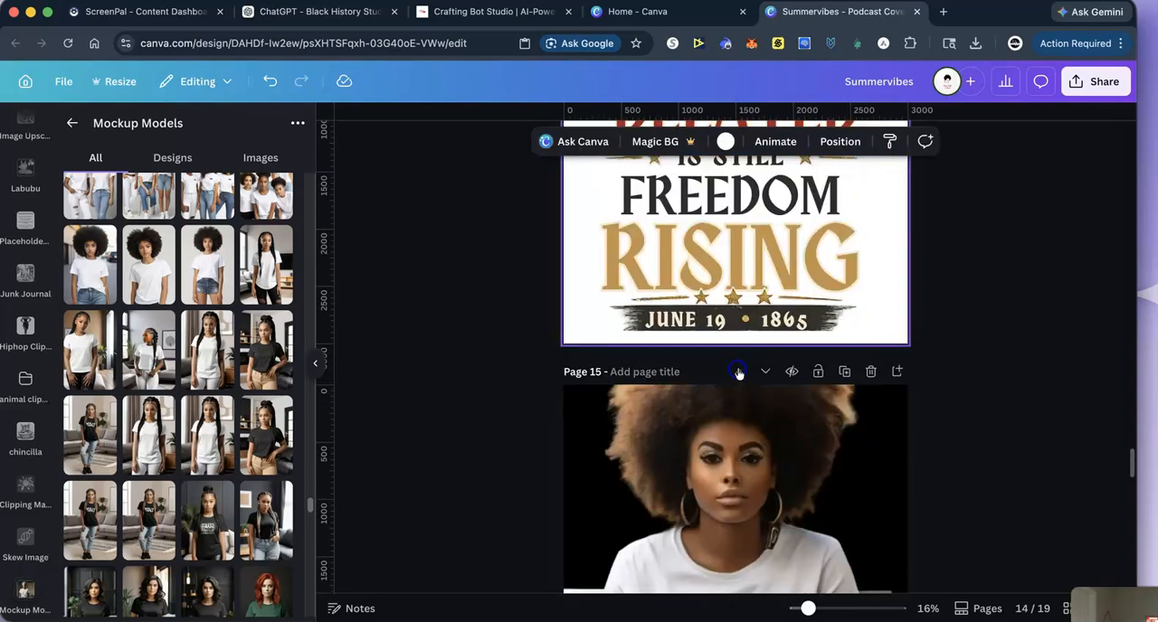
left_click(739, 371)
left_click(739, 371)
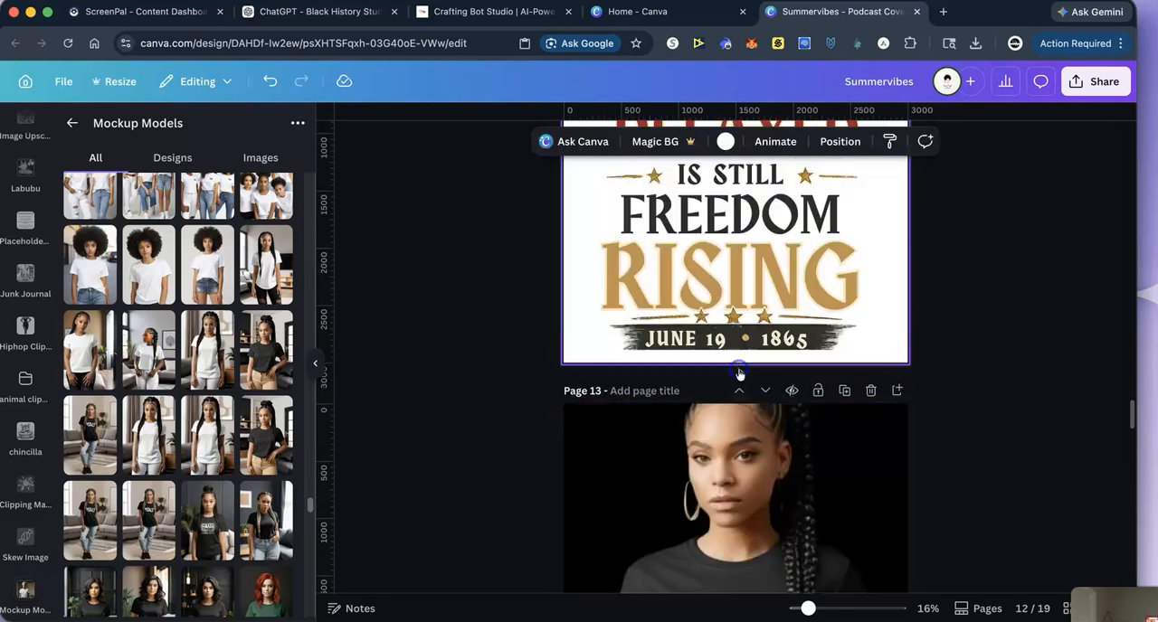
left_click(739, 371)
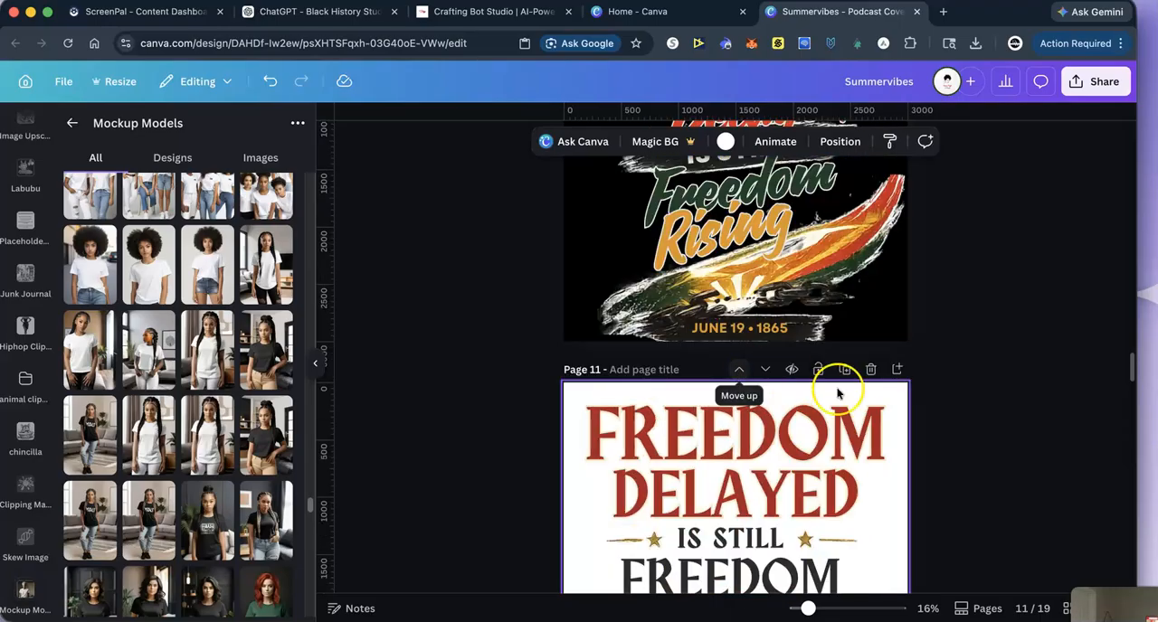
scroll(1005, 380, "down", 5)
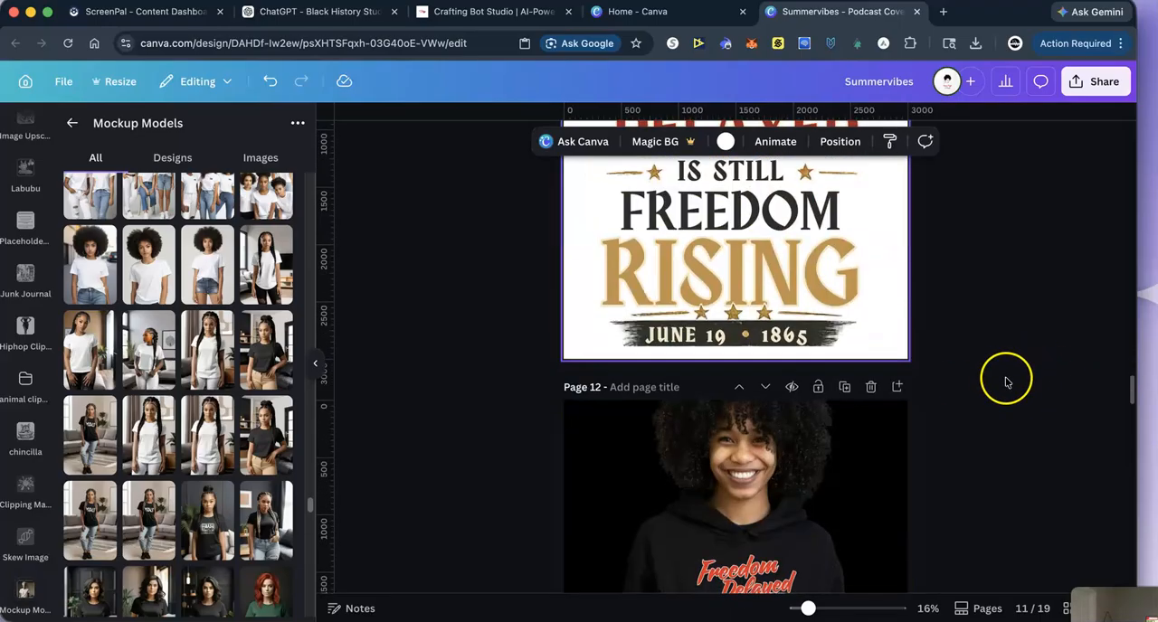
scroll(1005, 382, "down", 15)
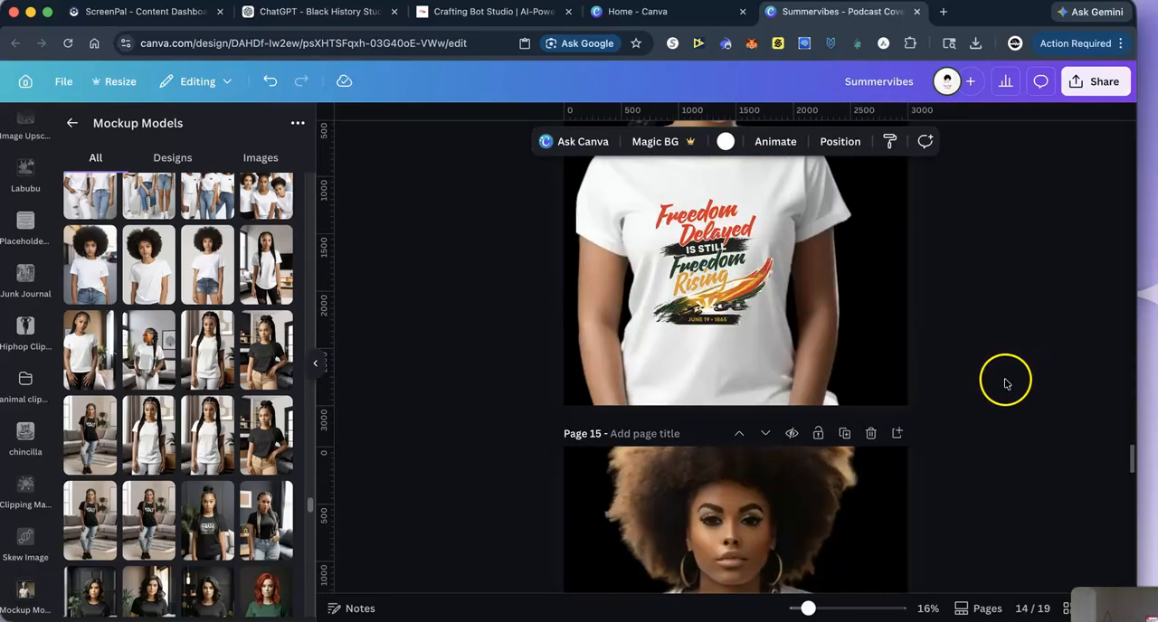
scroll(1005, 382, "down", 10)
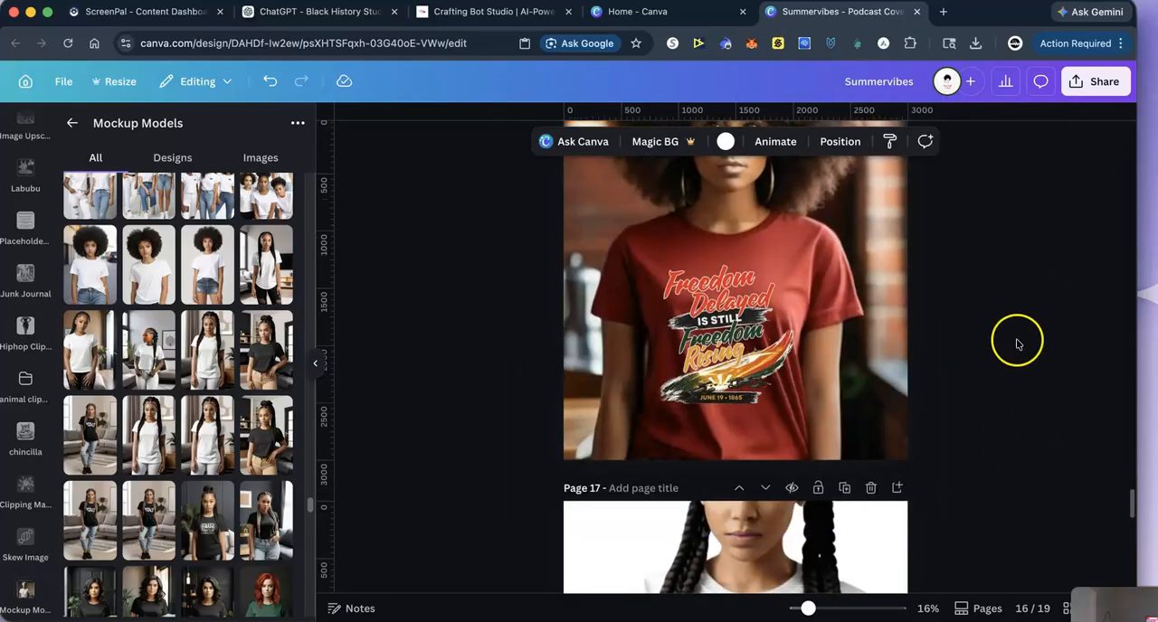
scroll(983, 444, "down", 12)
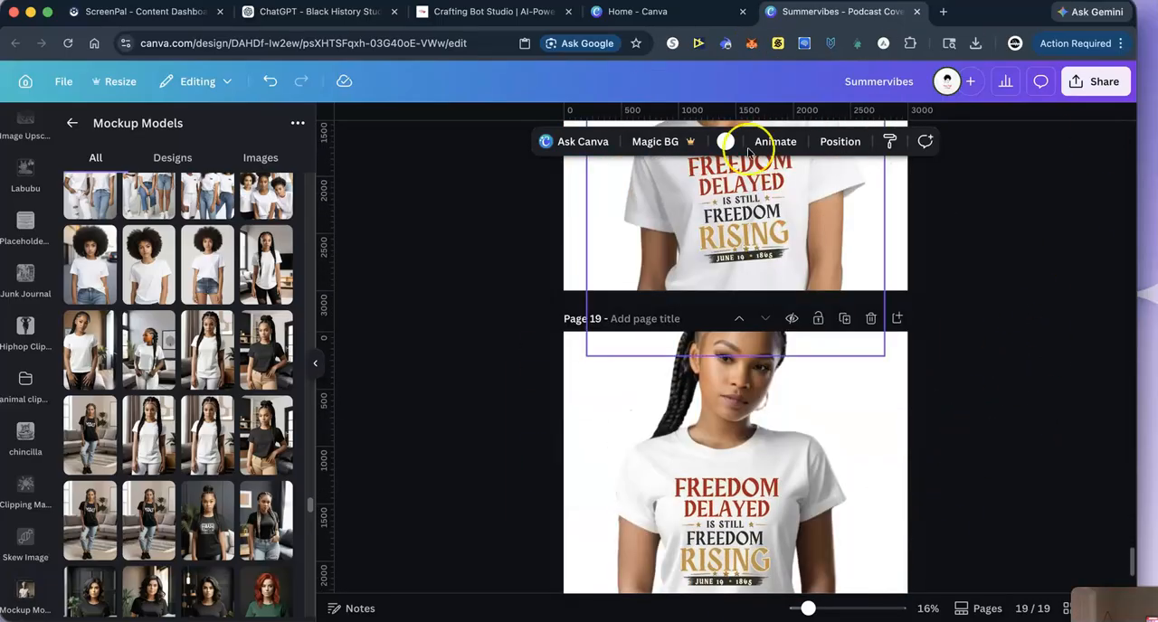
scroll(940, 463, "down", 3)
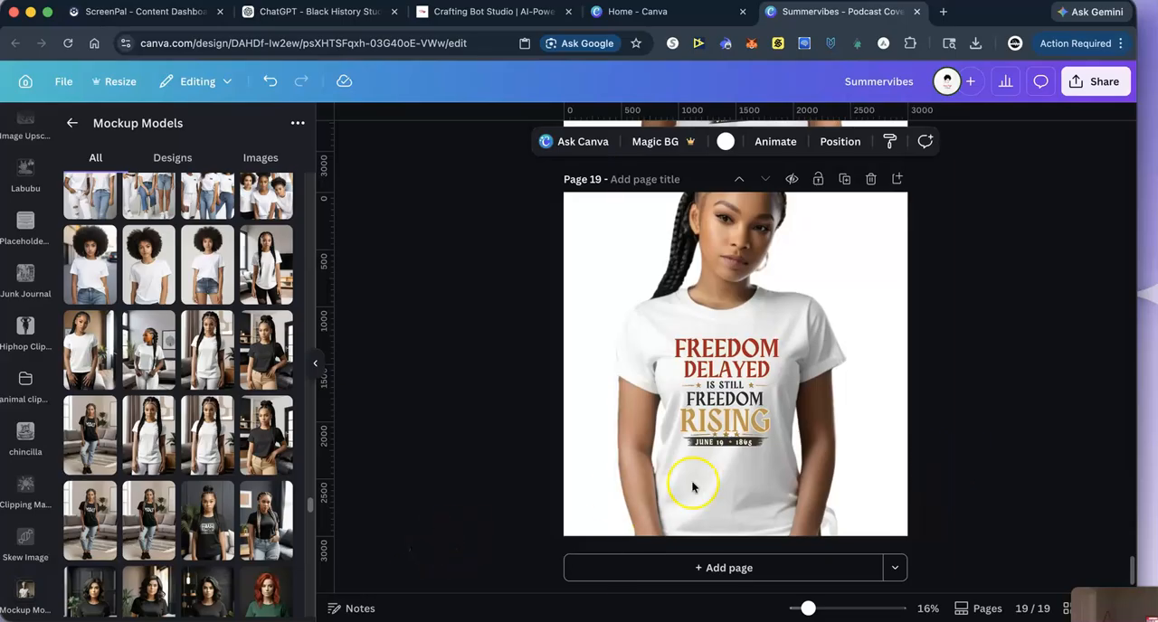
- Switch to the Black History Studio chat in ChatGPT and copy the "D. MODERN POWER STACK" layout block
left_click(272, 12)
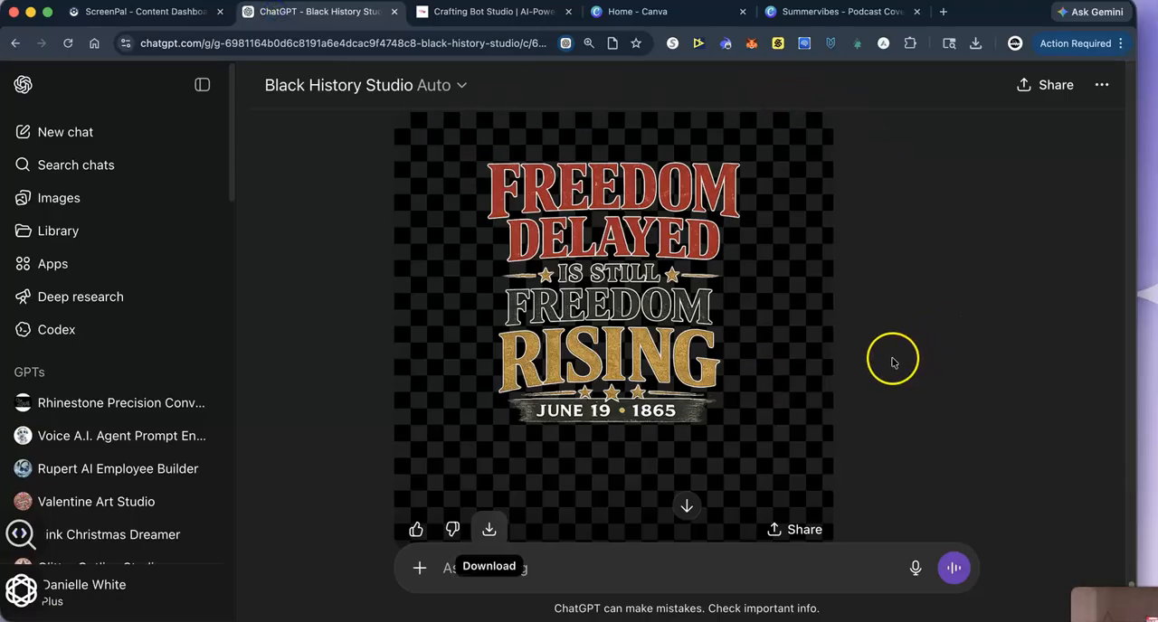
scroll(398, 353, "up", 10)
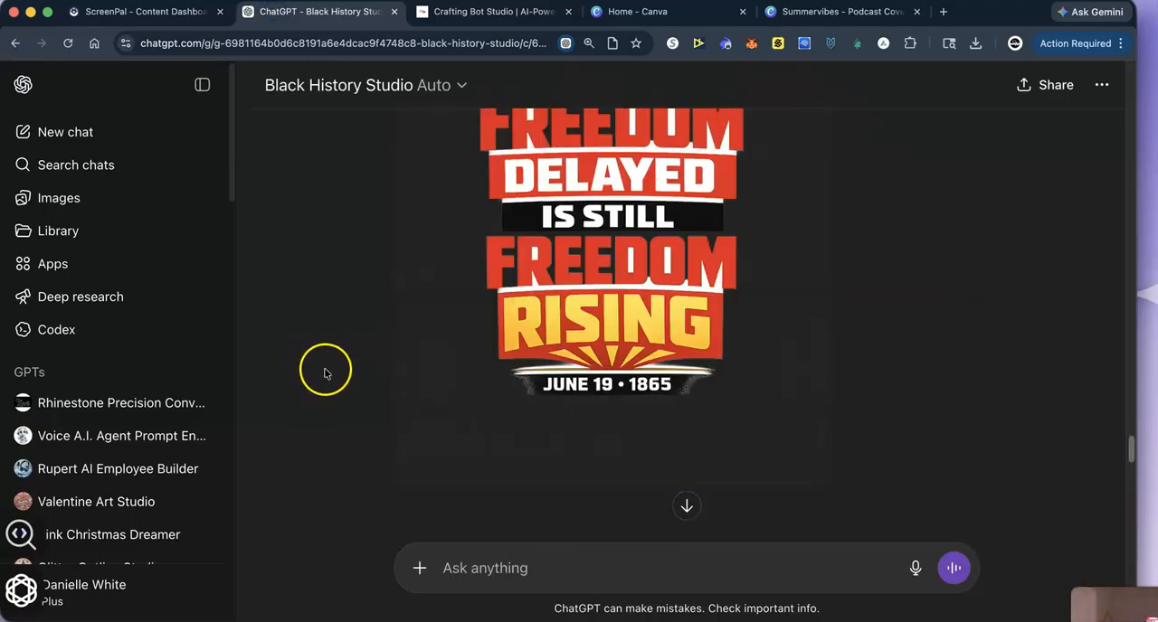
scroll(326, 372, "up", 15)
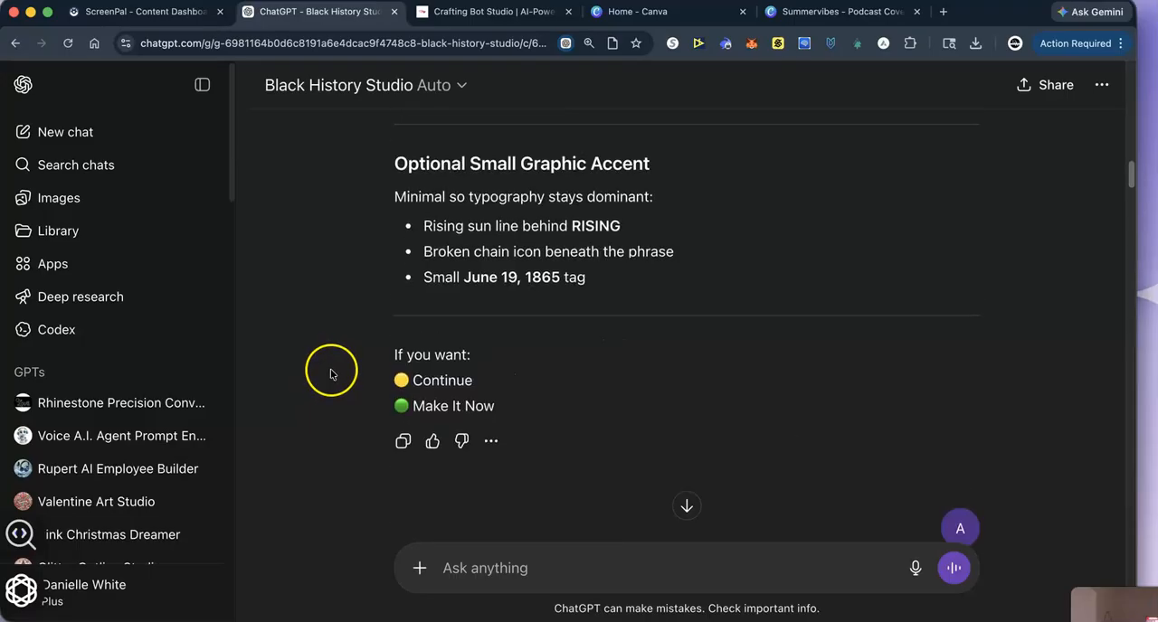
scroll(331, 373, "down", 15)
scroll(331, 374, "up", 3)
scroll(333, 374, "down", 4)
scroll(332, 374, "down", 5)
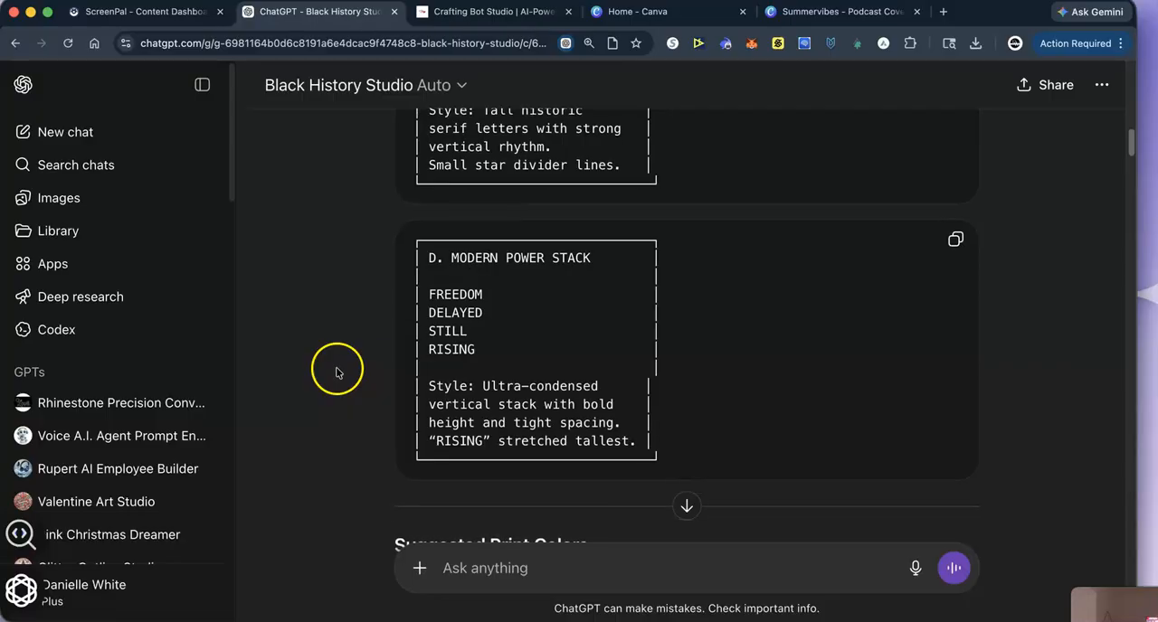
left_click(954, 233)
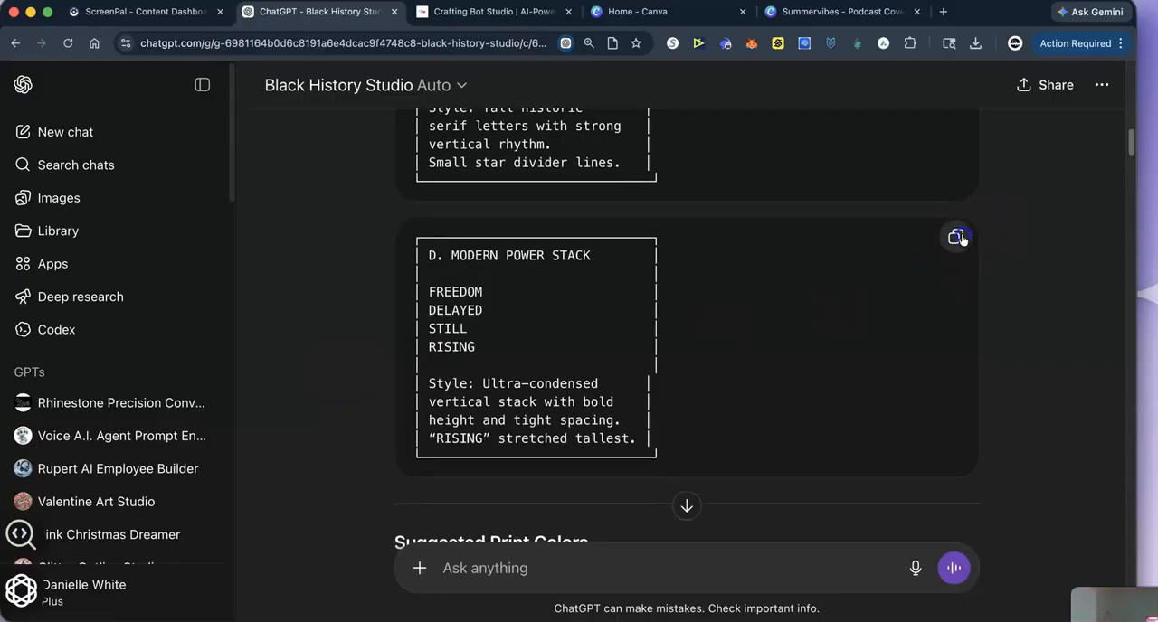
- Paste the Modern Power Stack layout as a new prompt and send it to generate the design image
right_click(459, 574)
left_click(497, 485)
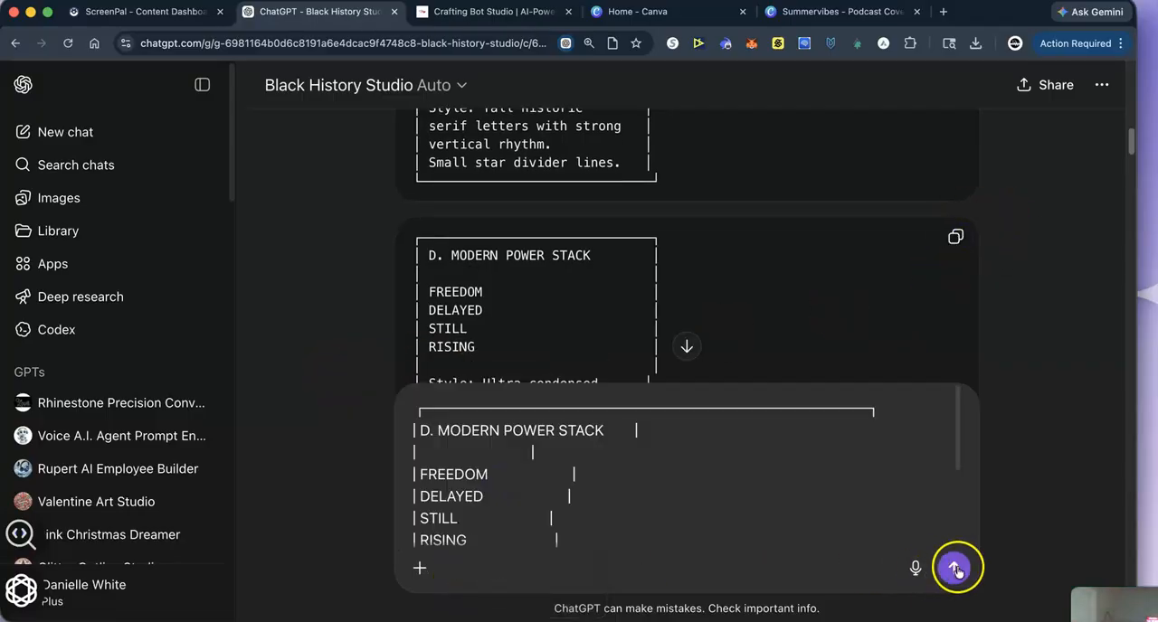
left_click(956, 569)
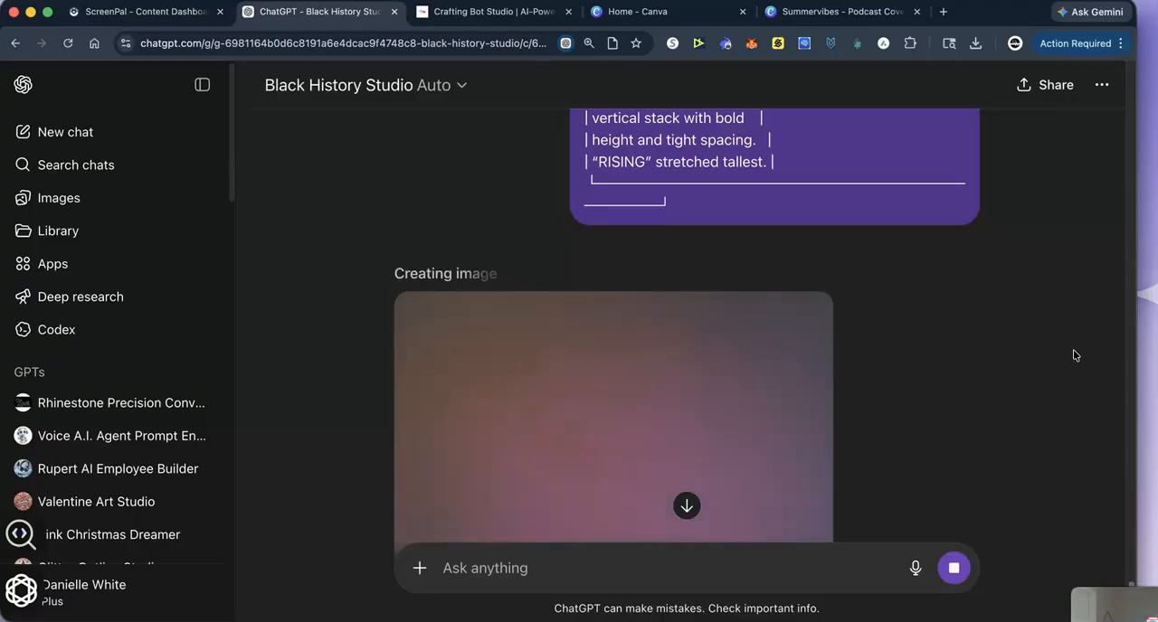
scroll(939, 371, "up", 1)
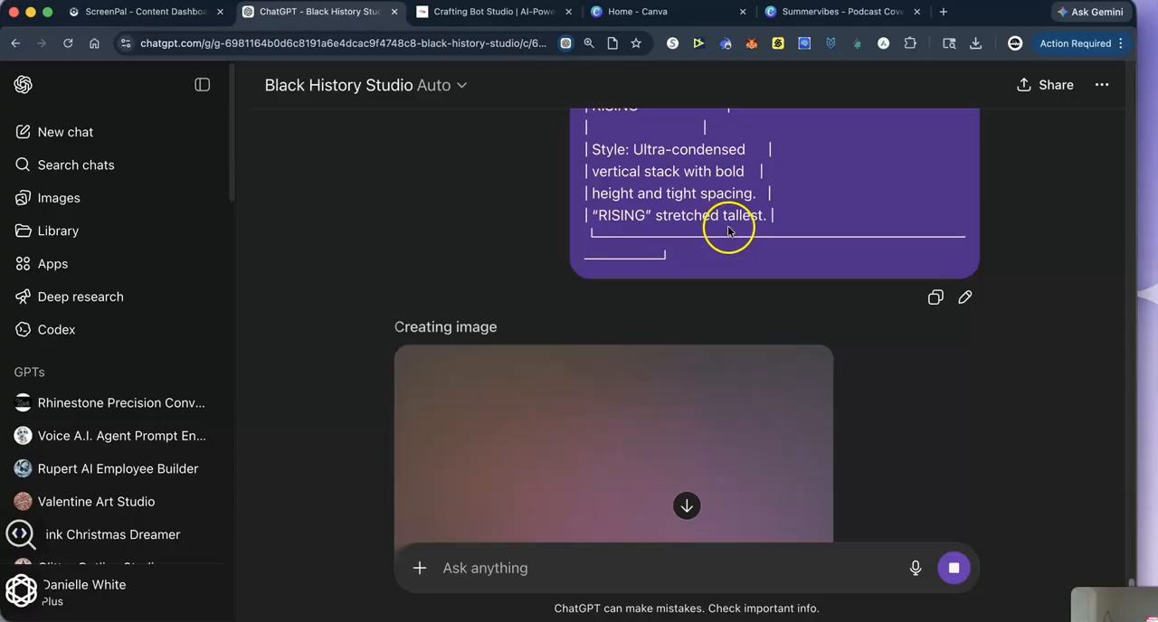
- Check the generated Modern Power Stack design in the chat and download the image
scroll(1068, 253, "up", 3)
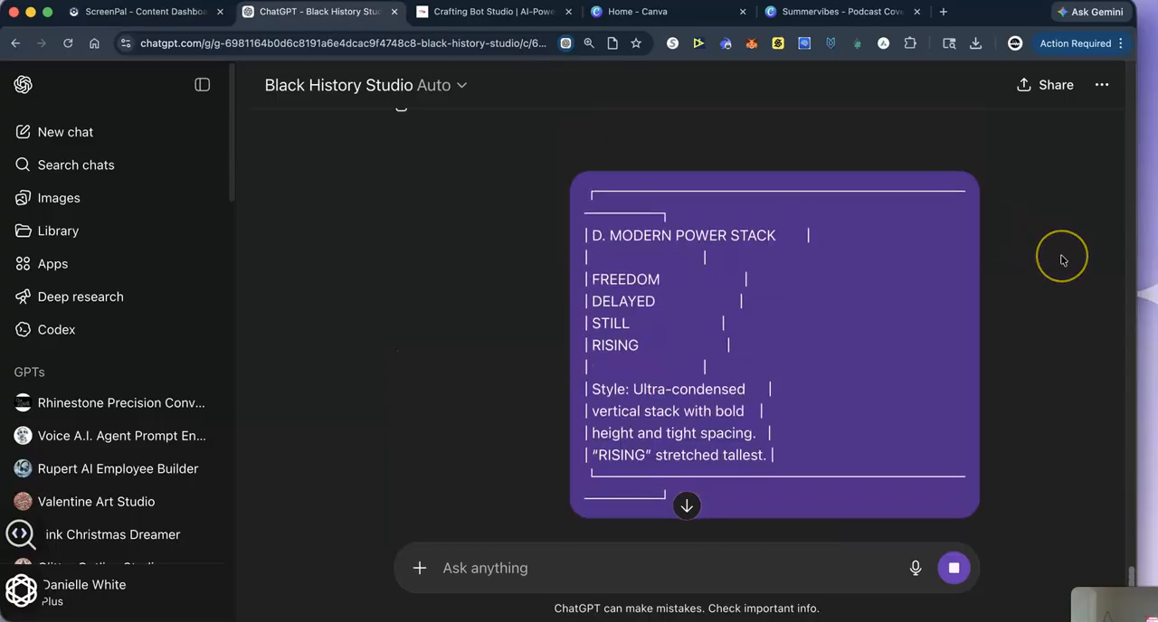
scroll(1066, 259, "down", 1)
scroll(1063, 263, "down", 5)
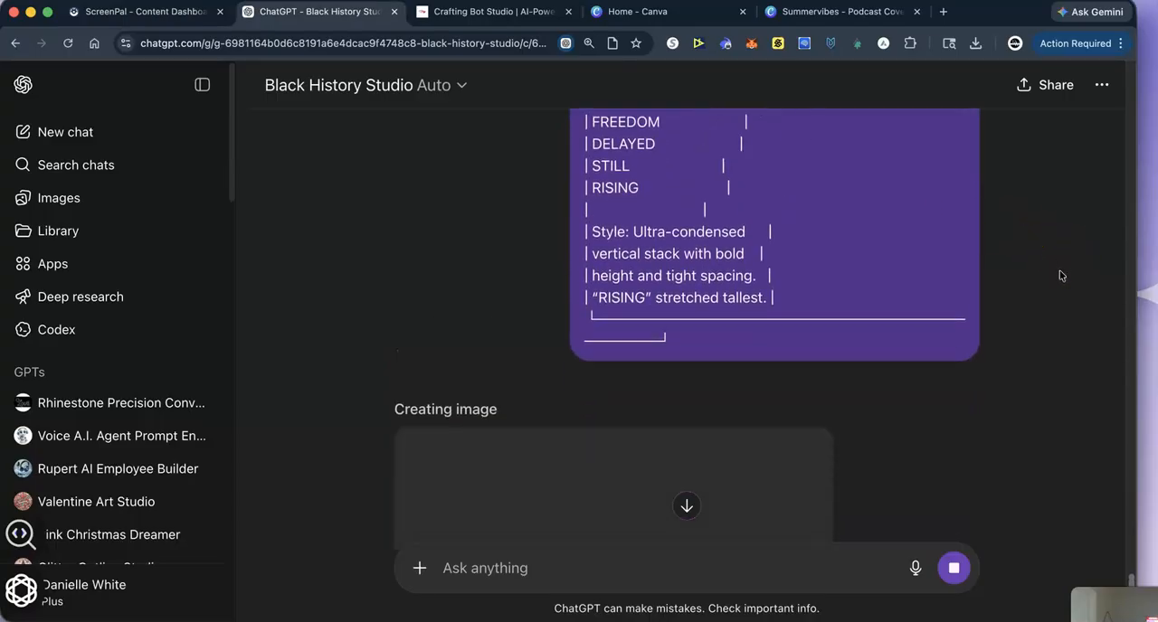
scroll(1060, 276, "down", 5)
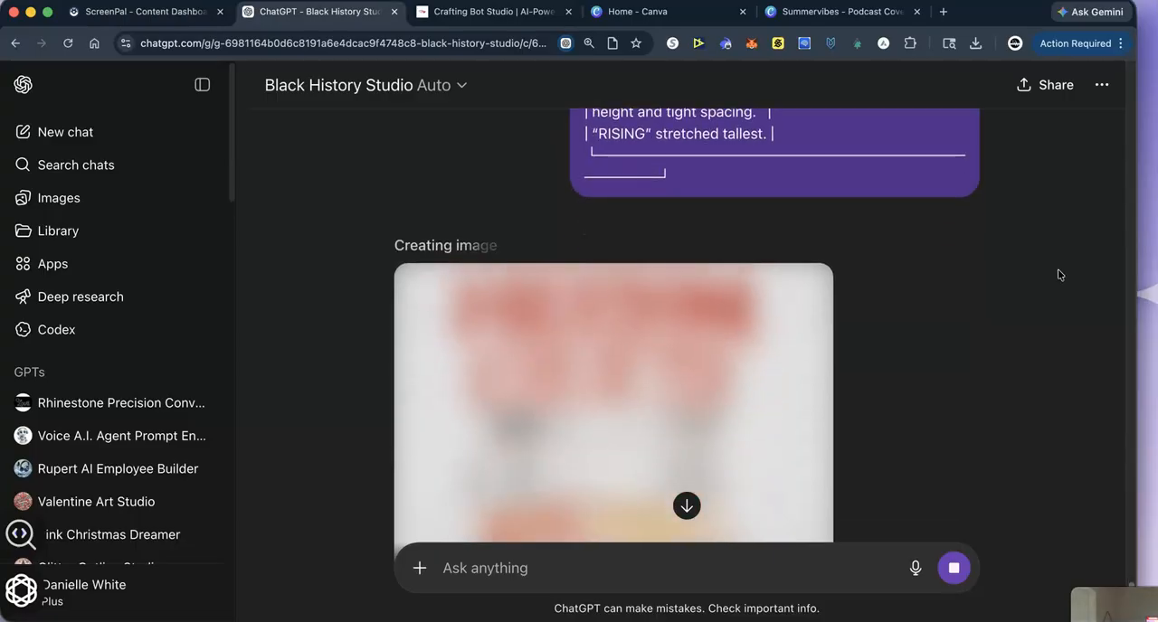
scroll(1059, 272, "down", 2)
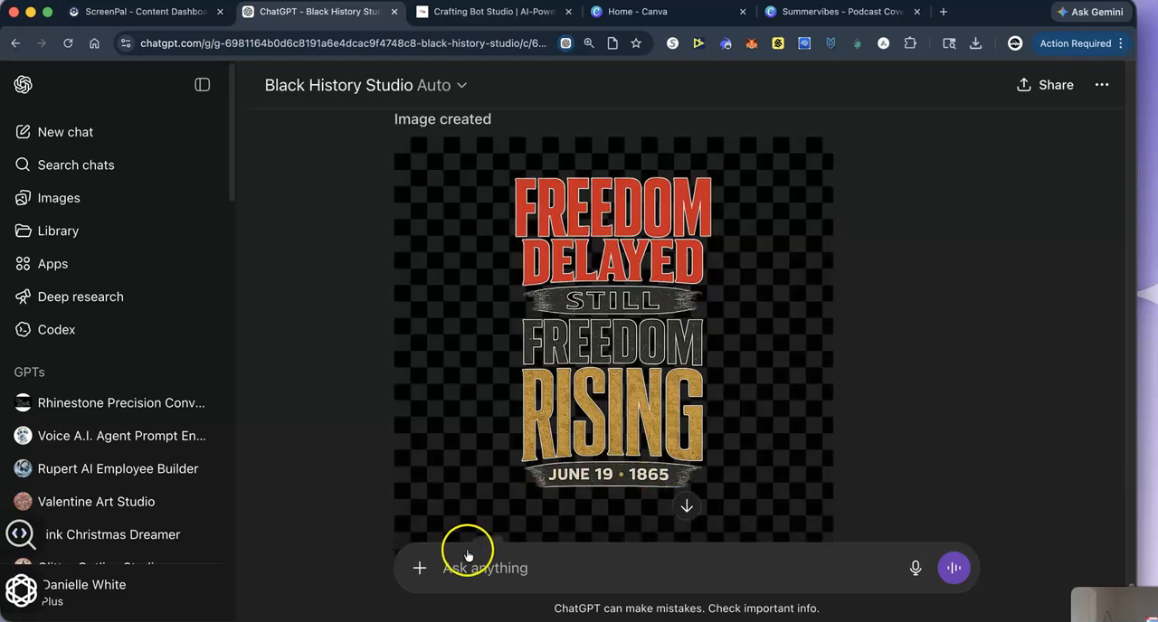
scroll(465, 481, "down", 2)
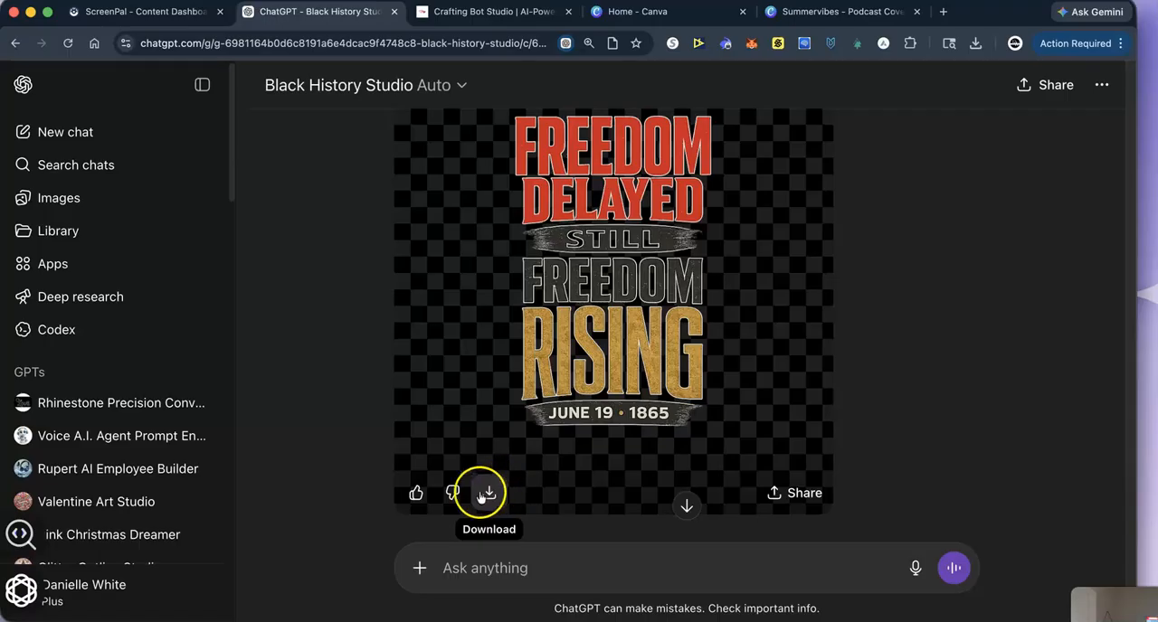
left_click(488, 495)
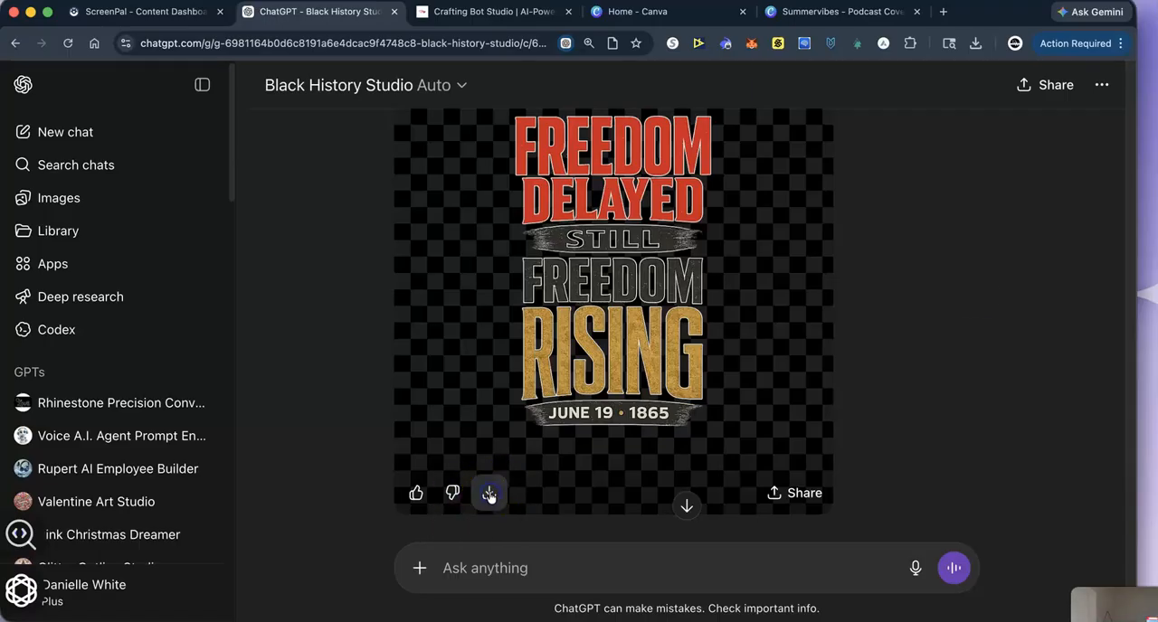
- Switch to the Summervibes design in Canva and place the downloaded Freedom image on a new page 20, enlarged to fill it
left_click(828, 12)
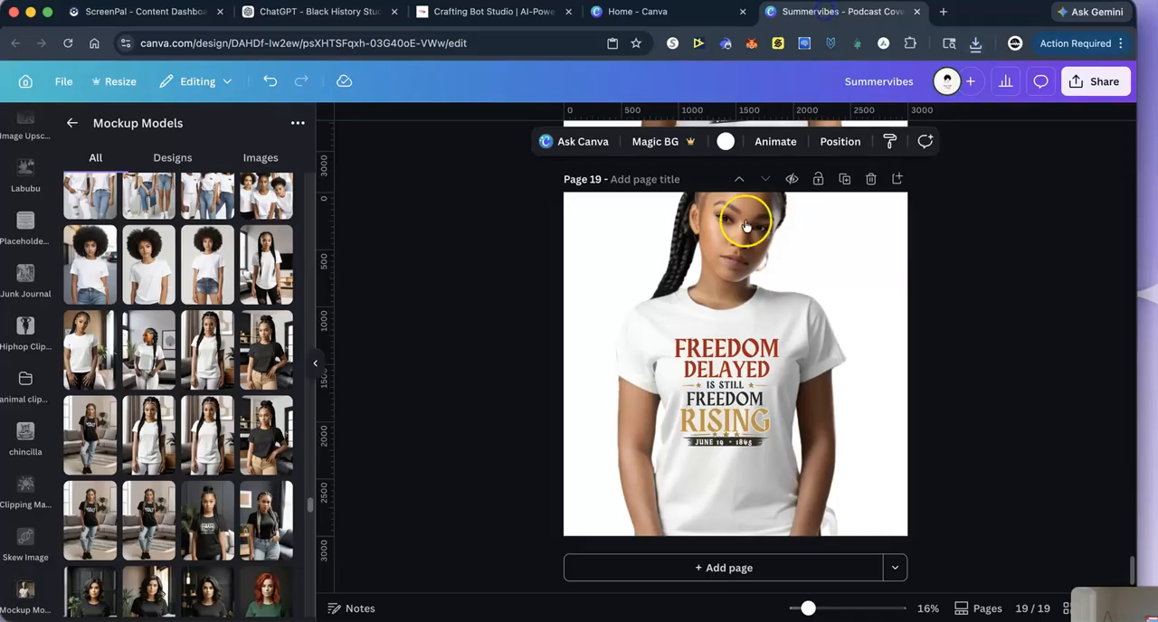
left_click(699, 568)
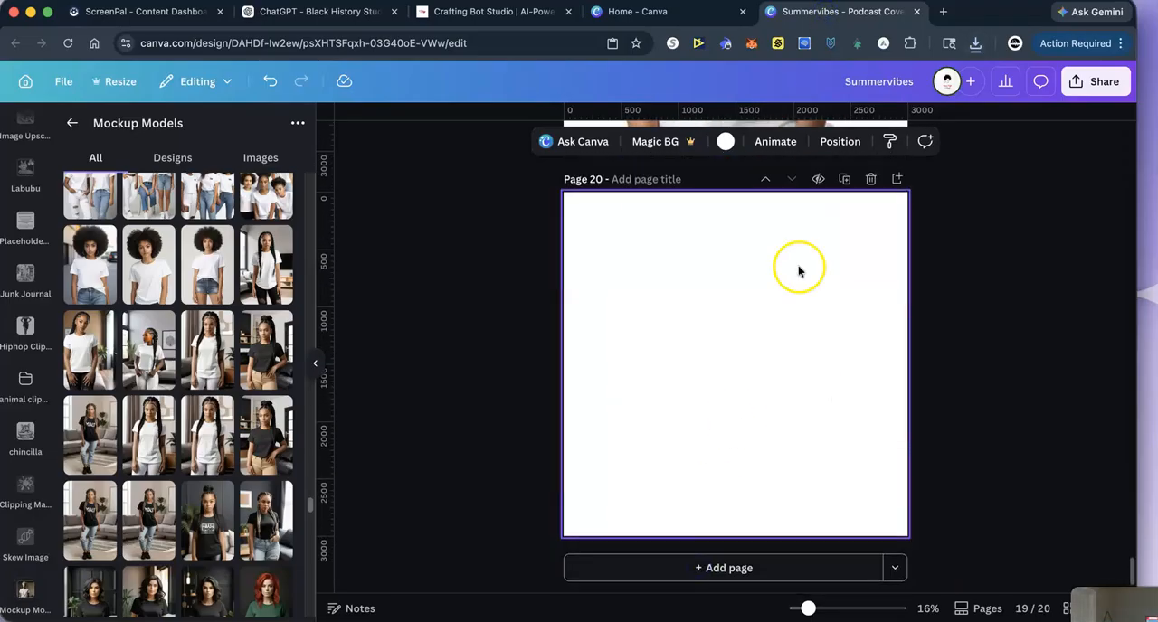
left_click(975, 42)
left_click_drag(887, 110, 660, 338)
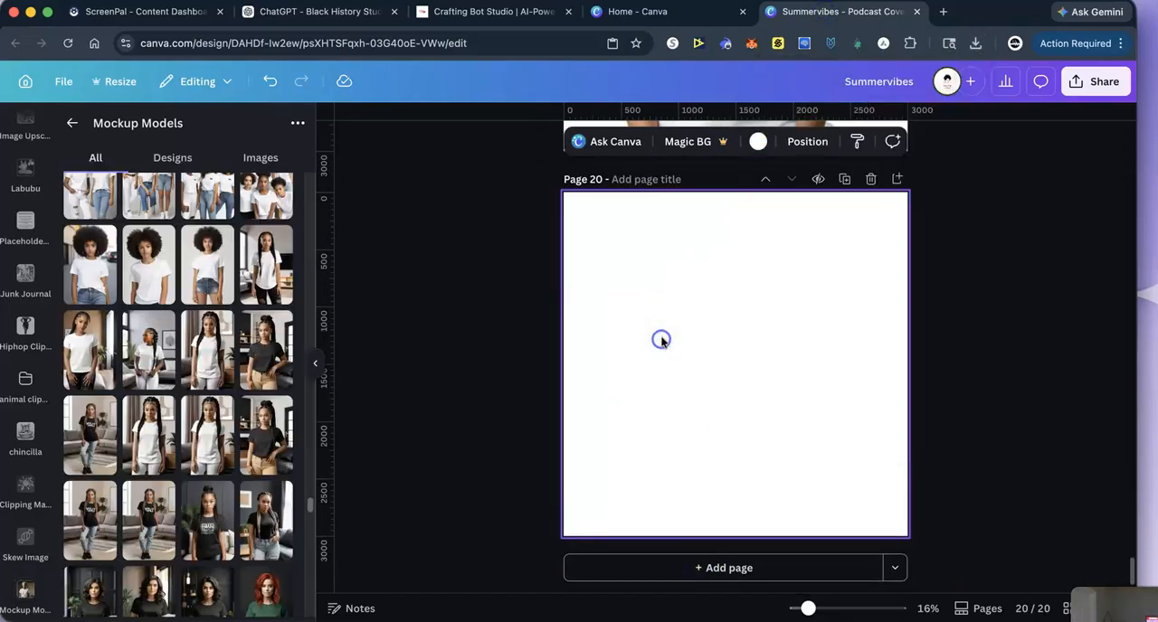
left_click_drag(626, 256, 554, 186)
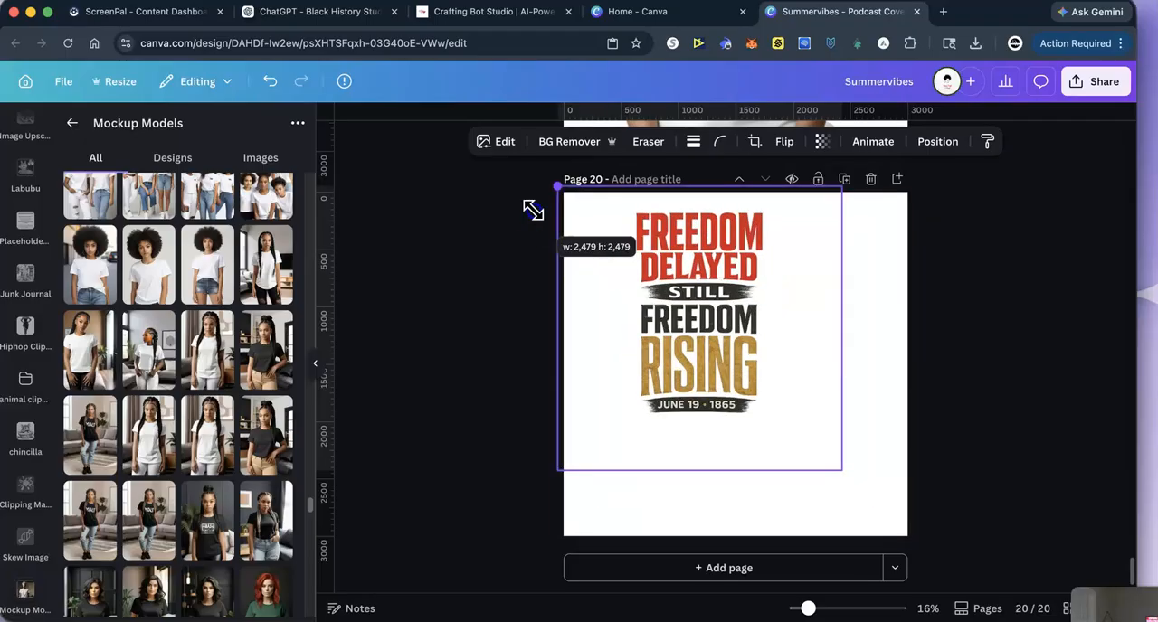
left_click_drag(842, 472, 959, 589)
left_click_drag(589, 455, 558, 456)
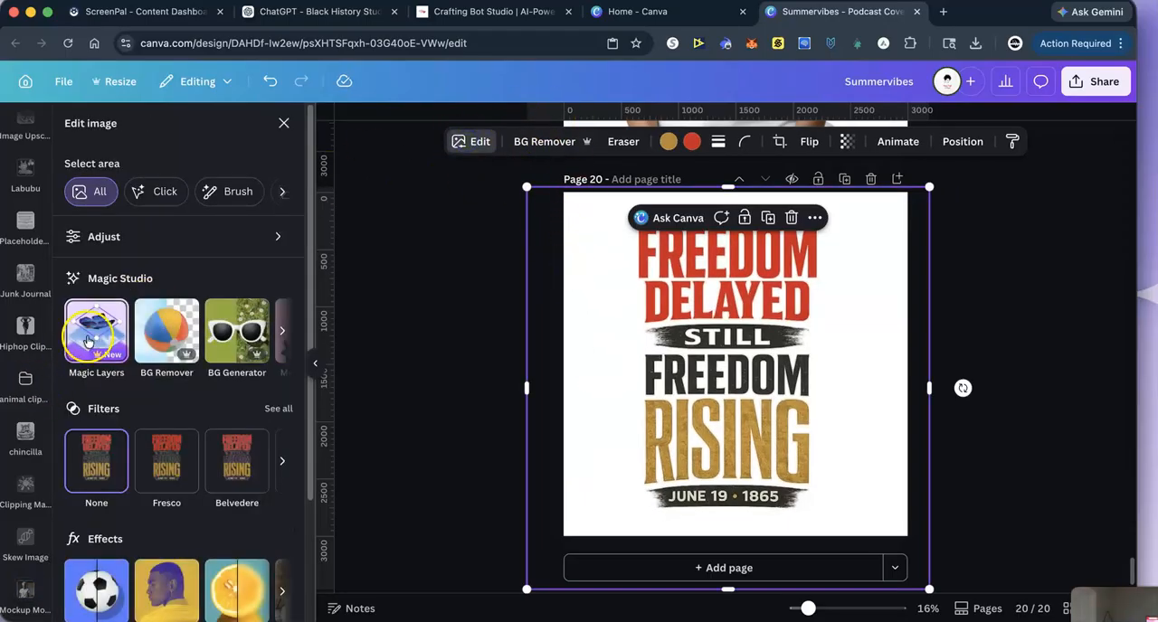
- Try to split the Freedom artwork on page 20 into editable parts with Magic Layers
left_click(94, 333)
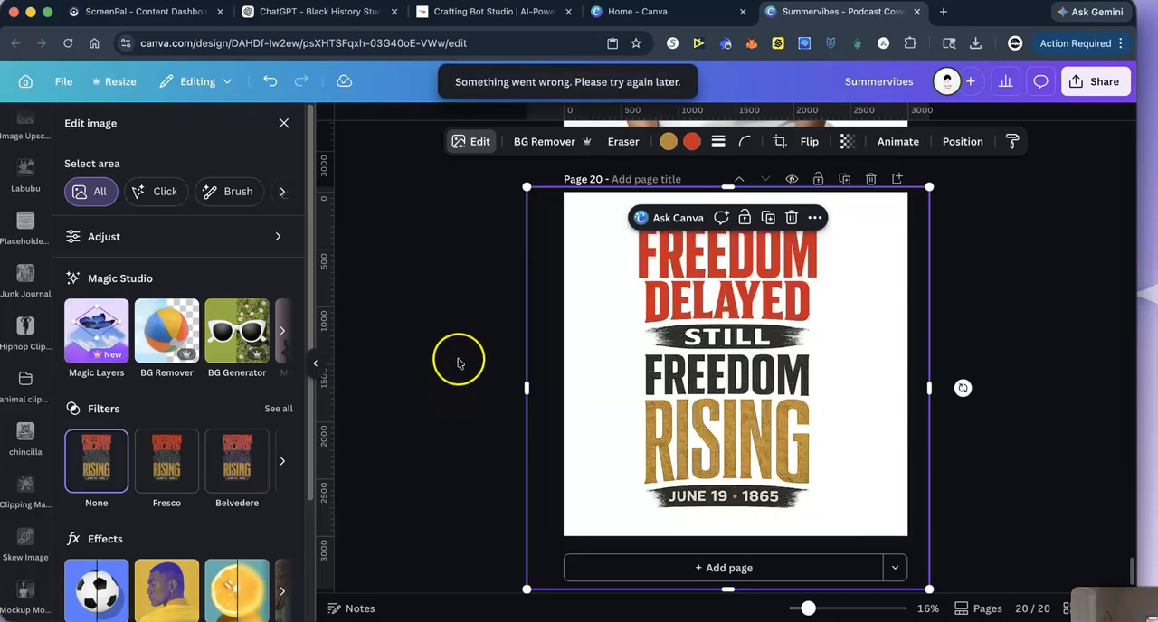
left_click(937, 242)
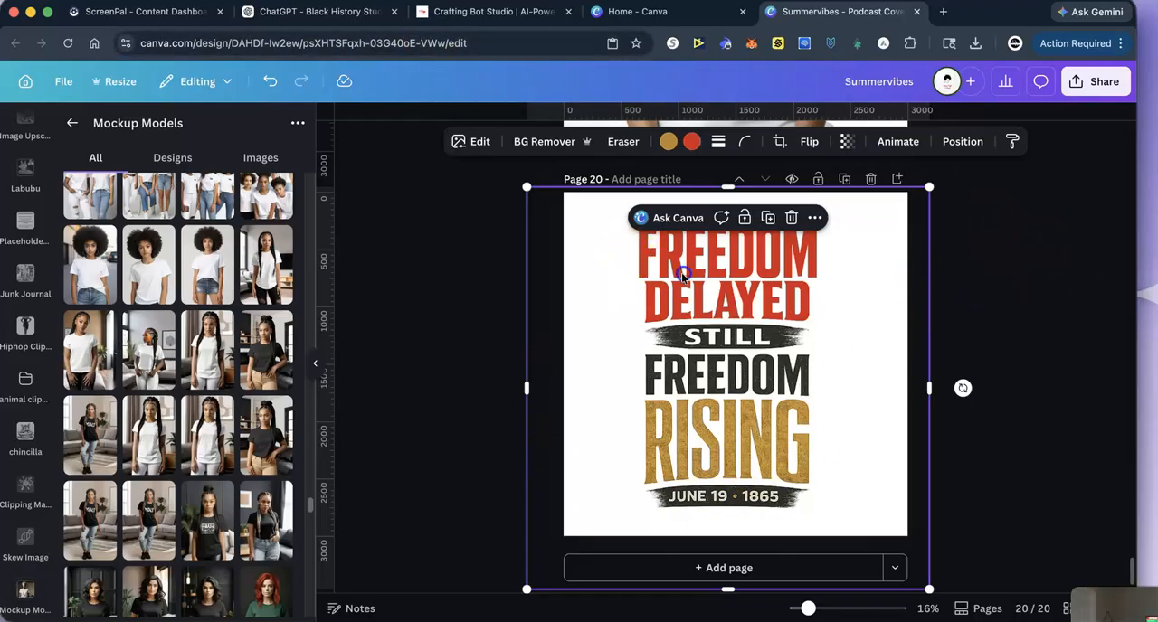
left_click(980, 260)
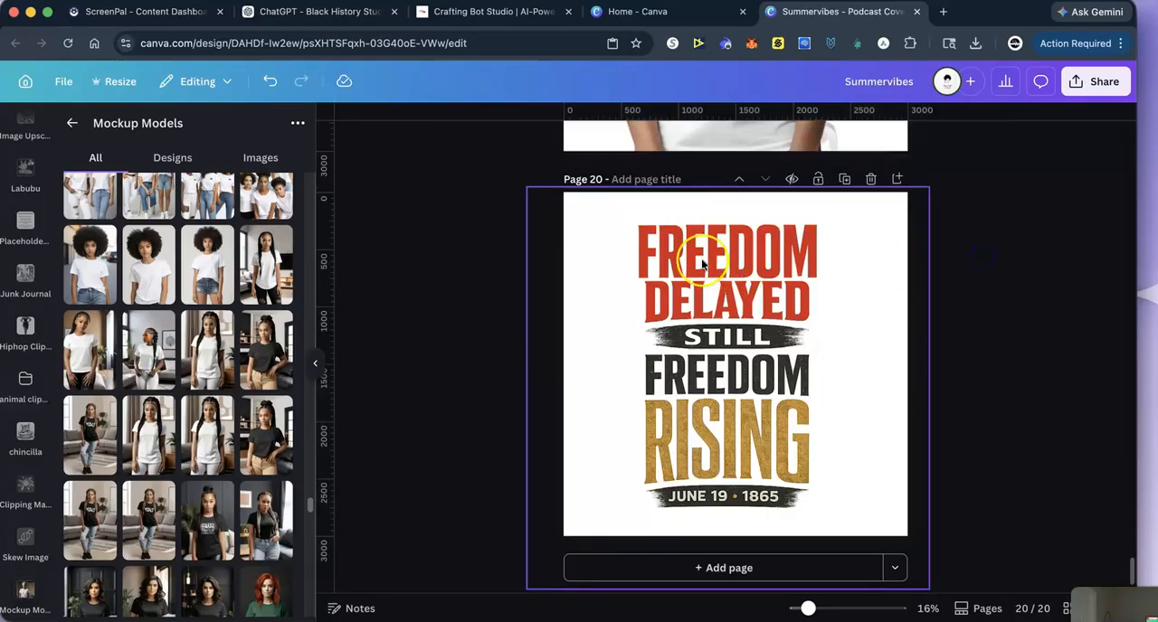
left_click(702, 262)
left_click(1023, 267)
- Run Magic Layers on the page 20 Freedom artwork and delete the separated glowing grey background
left_click(601, 236)
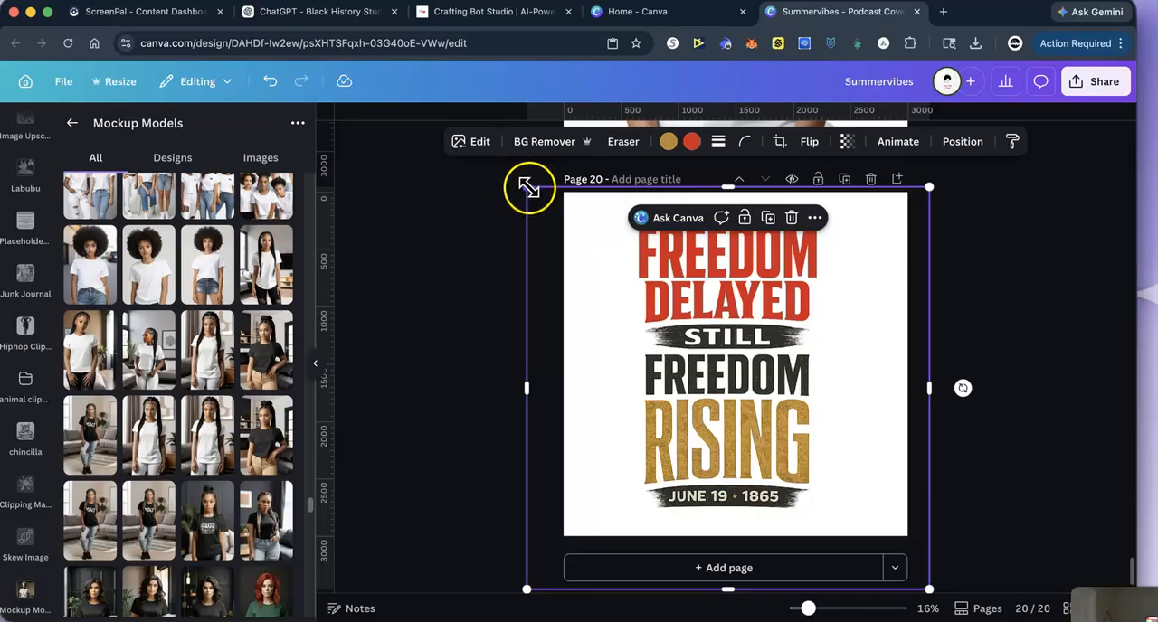
left_click(478, 143)
left_click(96, 330)
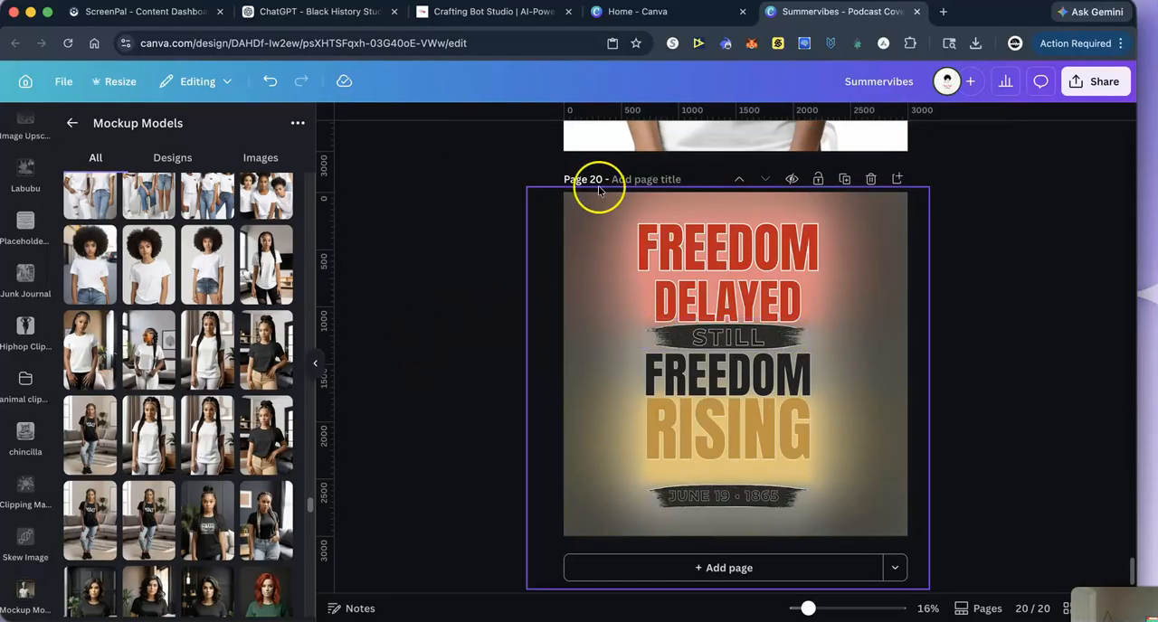
left_click_drag(595, 220, 999, 263)
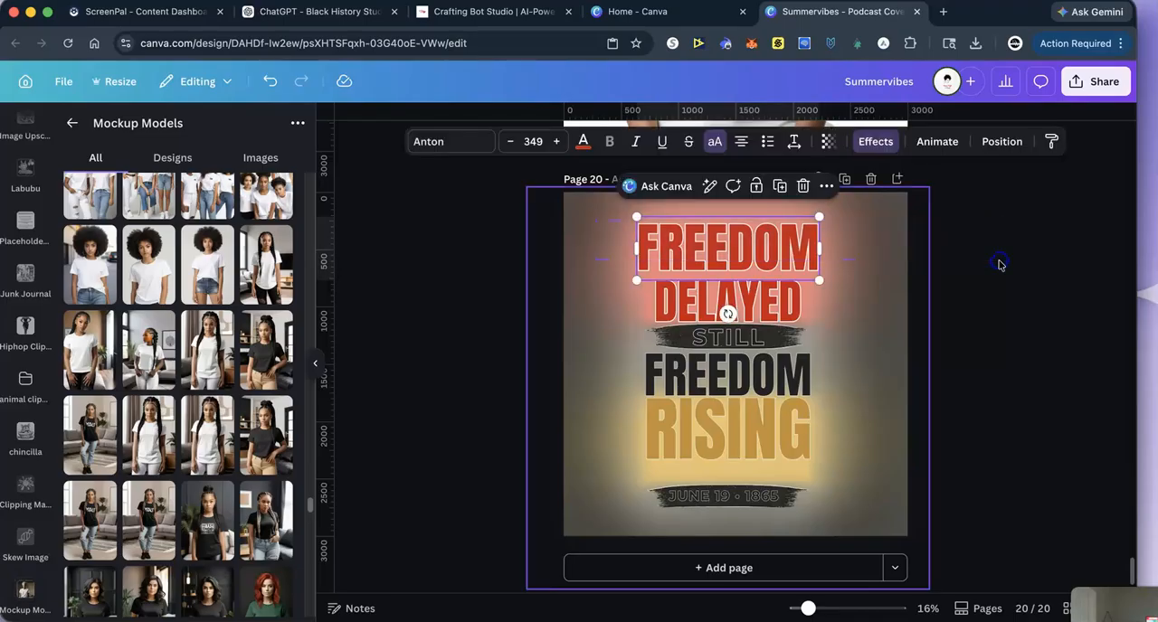
left_click_drag(859, 274, 1157, 251)
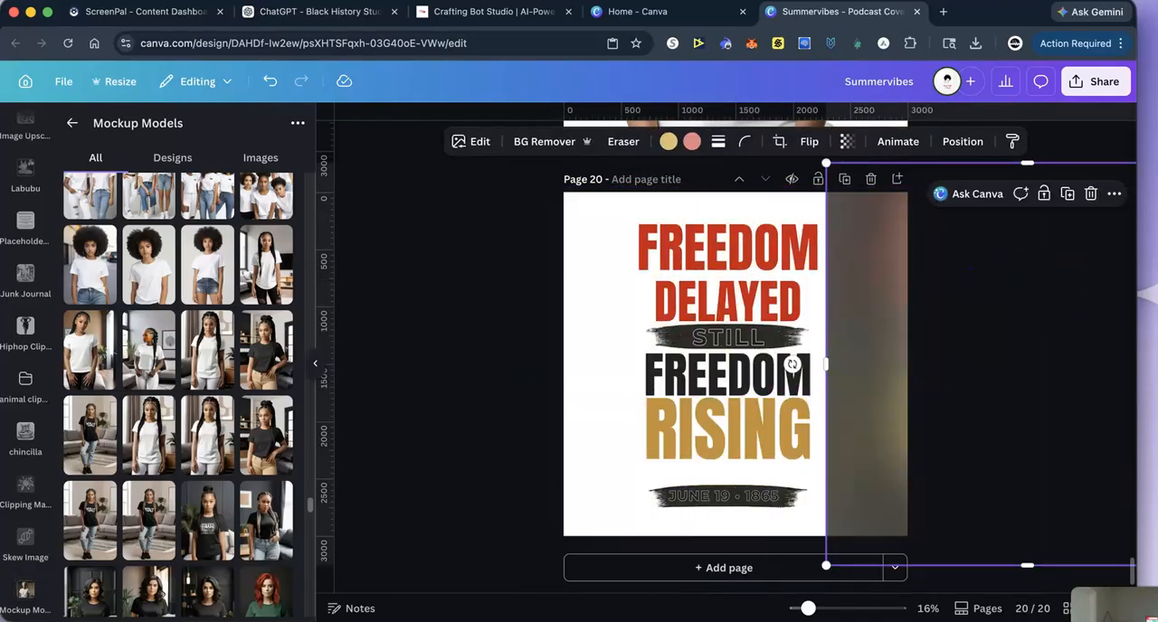
left_click(1090, 194)
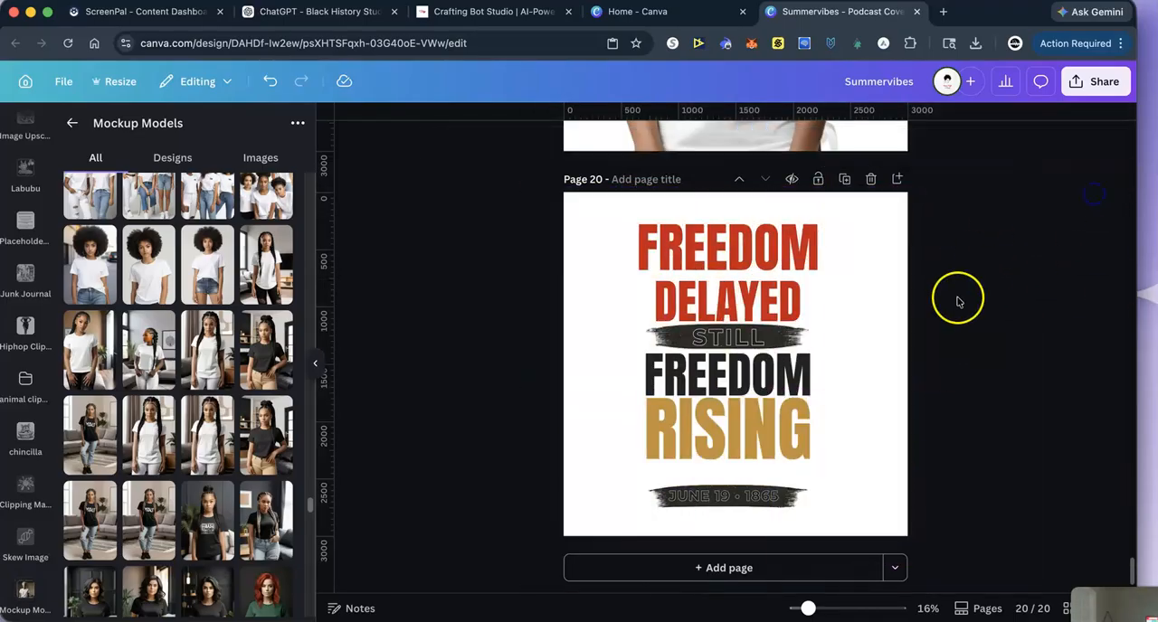
- Group all the Freedom text and brush-stroke elements on page 20 and enlarge the group to nearly the full page height
left_click(588, 209)
left_click_drag(588, 209, 868, 543)
left_click(695, 185)
left_click_drag(631, 218, 594, 204)
left_click_drag(818, 508, 835, 527)
left_click(1041, 345)
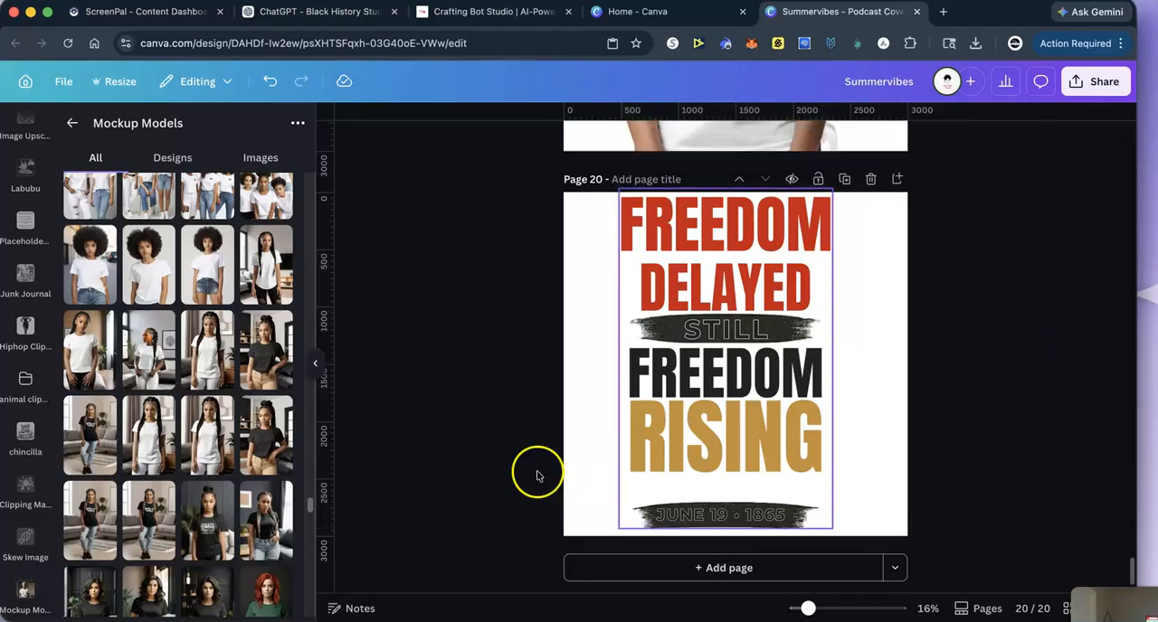
- Add page 21 with the braided model in the white T-shirt, remove the photo's background and enlarge it
left_click(711, 559)
left_click(90, 366)
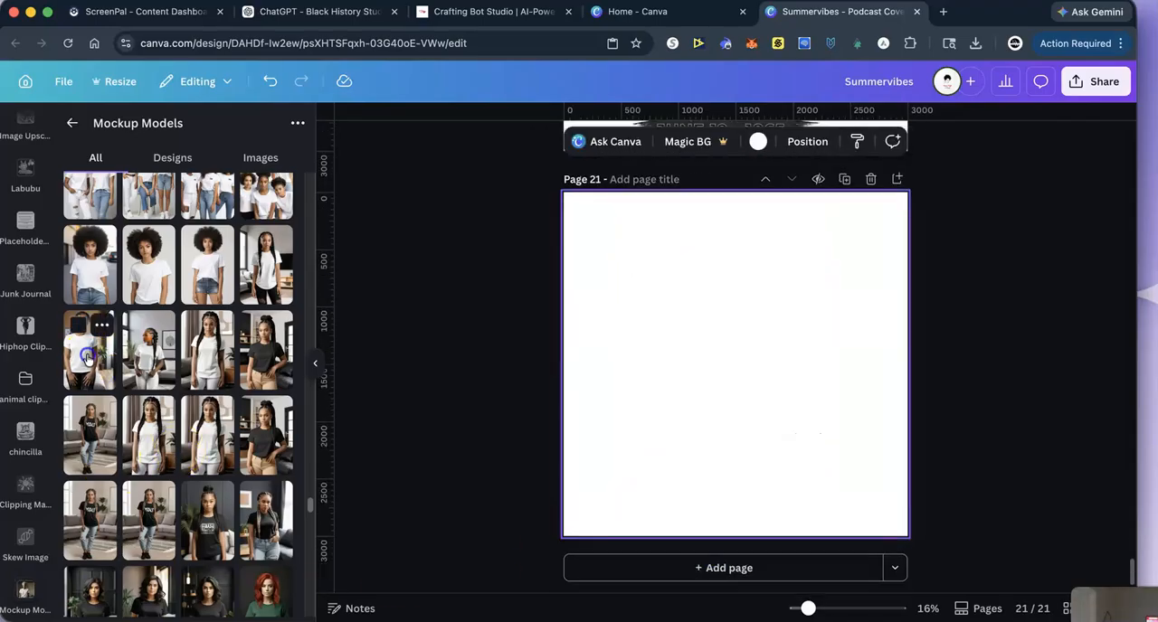
left_click_drag(662, 258, 568, 215)
left_click(532, 141)
left_click_drag(806, 468, 878, 535)
- Adjust the cut-out model's framing and position on page 21 so the white shirt fills most of the page
left_click_drag(615, 367, 565, 367)
left_click_drag(702, 362, 759, 363)
left_click_drag(750, 204, 747, 187)
left_click_drag(708, 357, 703, 346)
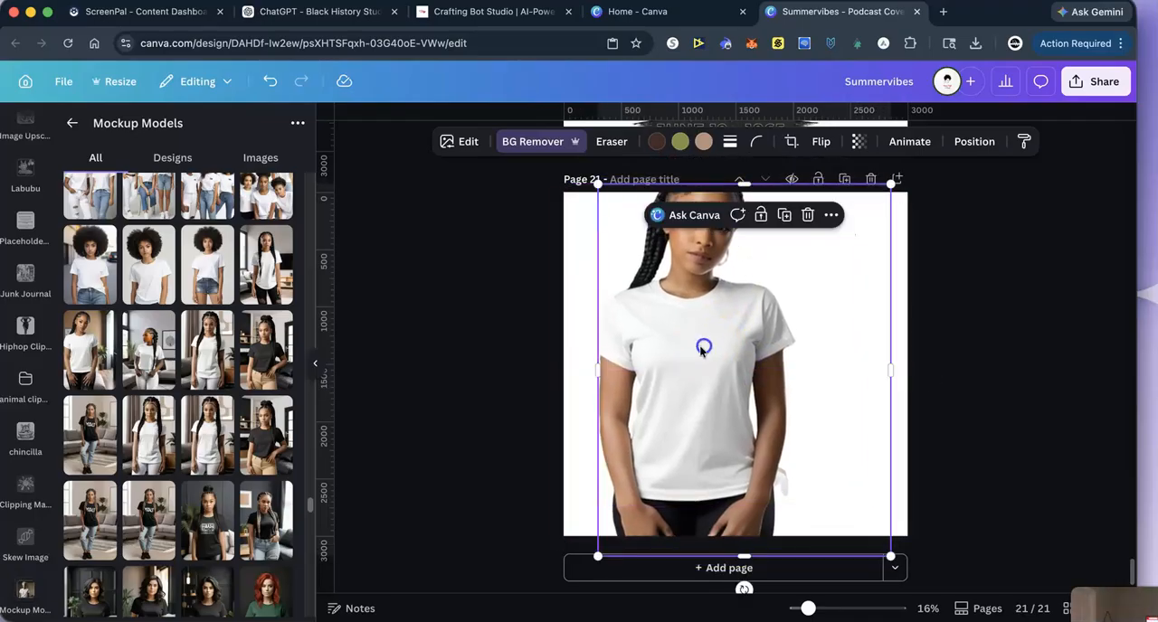
left_click_drag(588, 364, 551, 365)
left_click_drag(688, 353, 702, 372)
left_click_drag(757, 209, 758, 194)
left_click_drag(705, 337, 702, 307)
left_click(1005, 308)
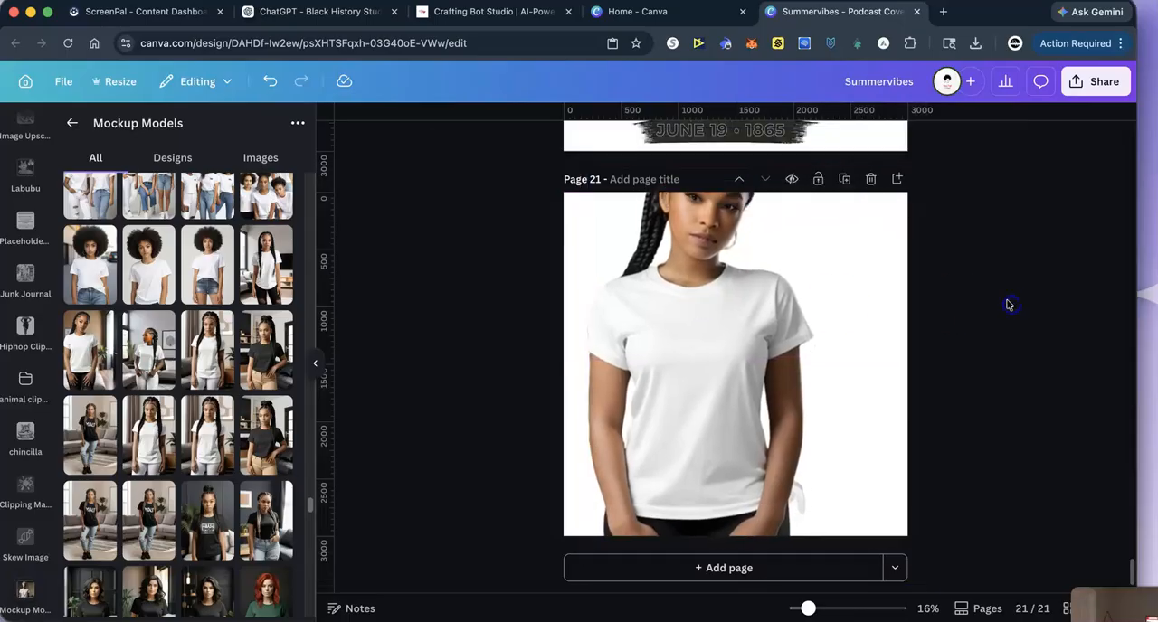
- Copy the grouped Freedom artwork from page 20 and paste it on the page 21 mockup
scroll(1010, 320, "up", 5)
scroll(1014, 326, "up", 2)
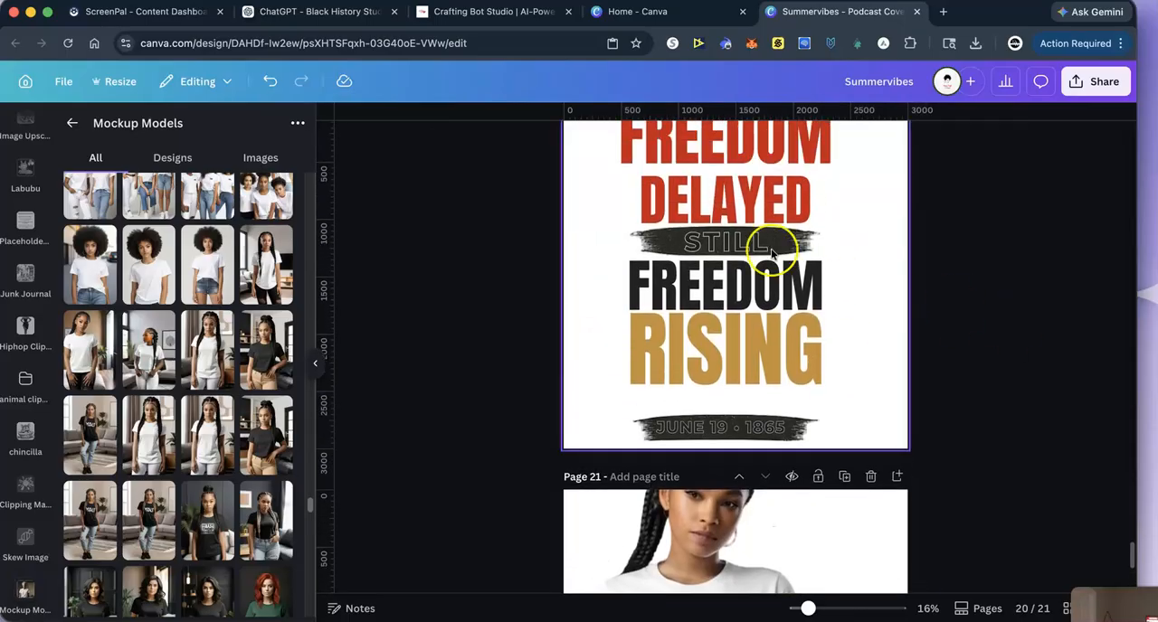
right_click(726, 220)
left_click(769, 233)
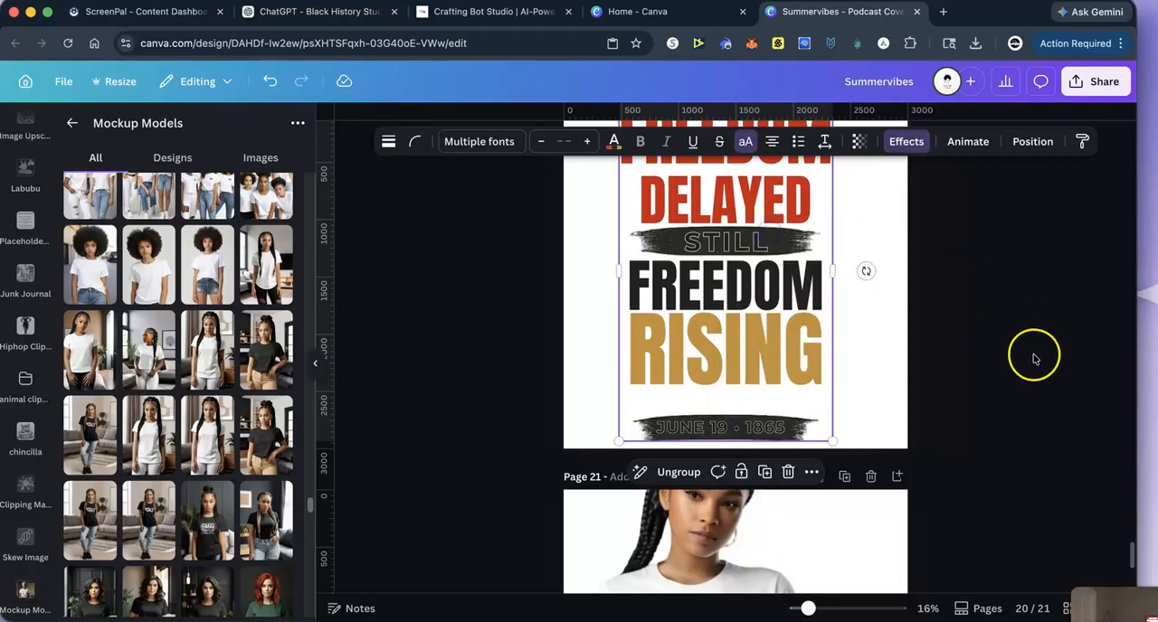
scroll(995, 362, "down", 3)
right_click(687, 371)
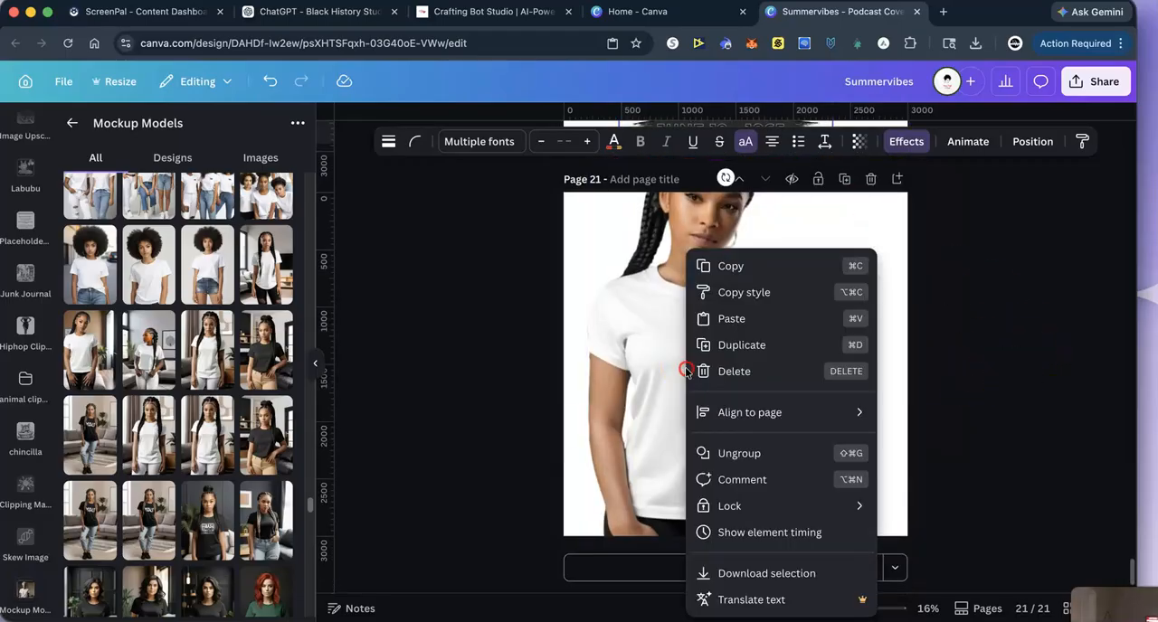
left_click(730, 317)
- Shrink the pasted Freedom artwork and centre it on the white shirt's chest, and add a blank page 22
left_click_drag(619, 190, 734, 377)
left_click_drag(783, 443, 695, 379)
left_click(1067, 370)
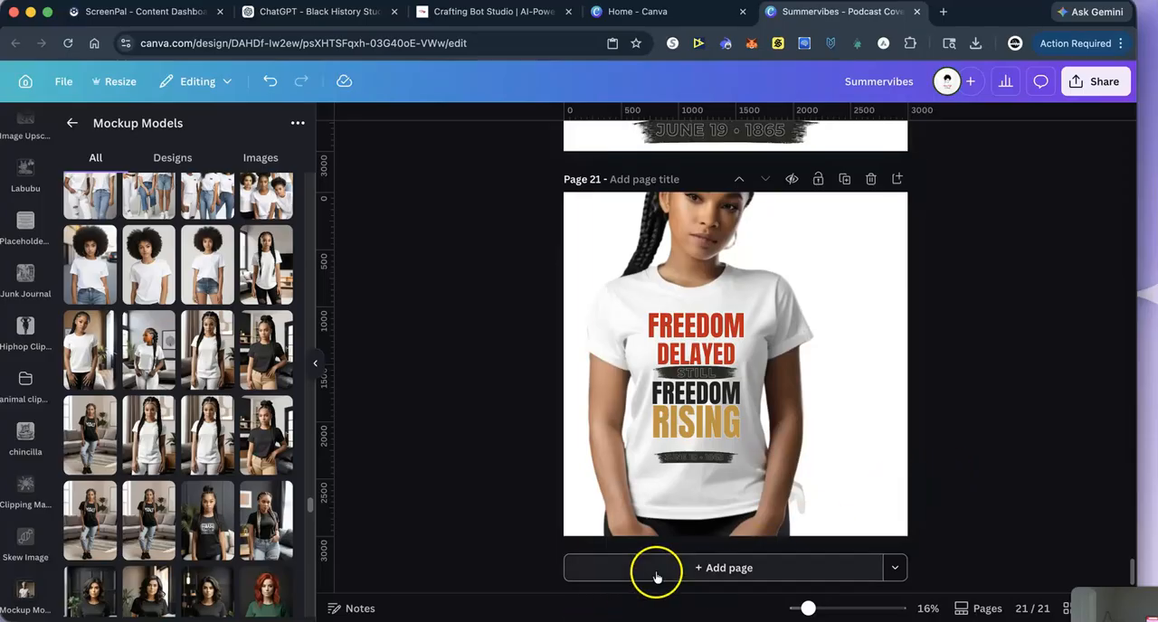
left_click(693, 567)
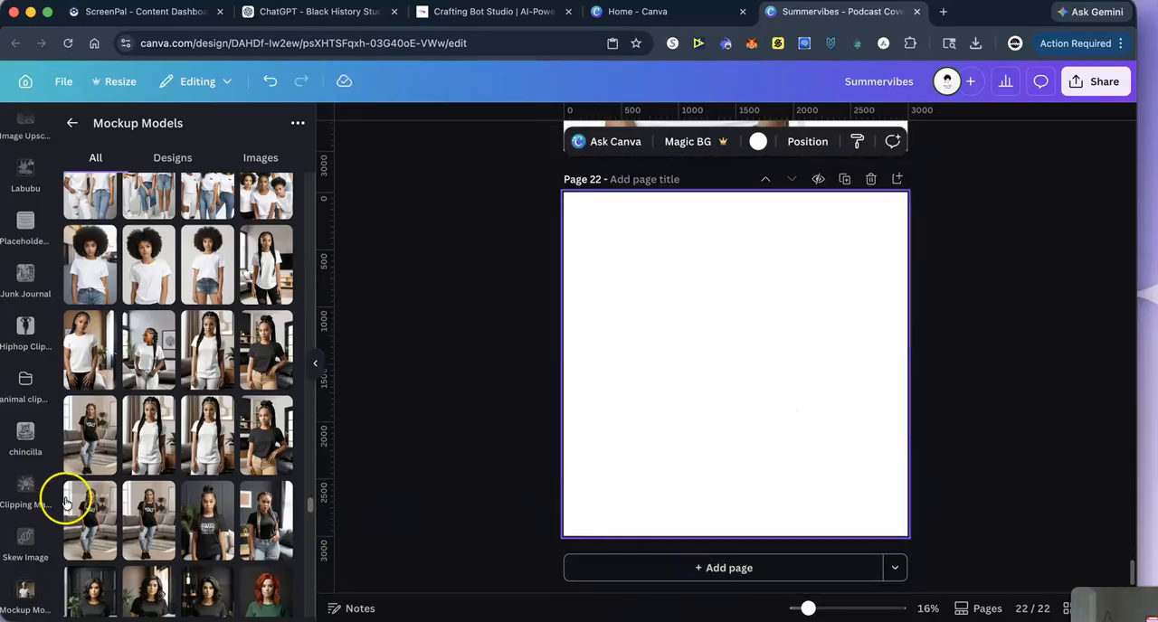
left_click(150, 283)
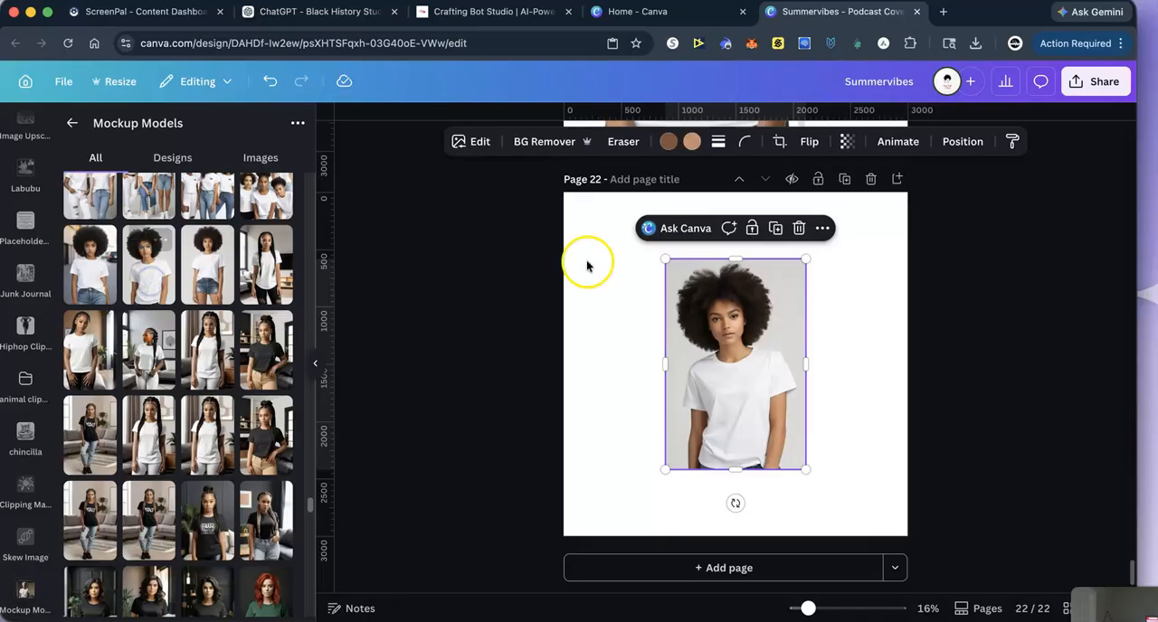
left_click(561, 141)
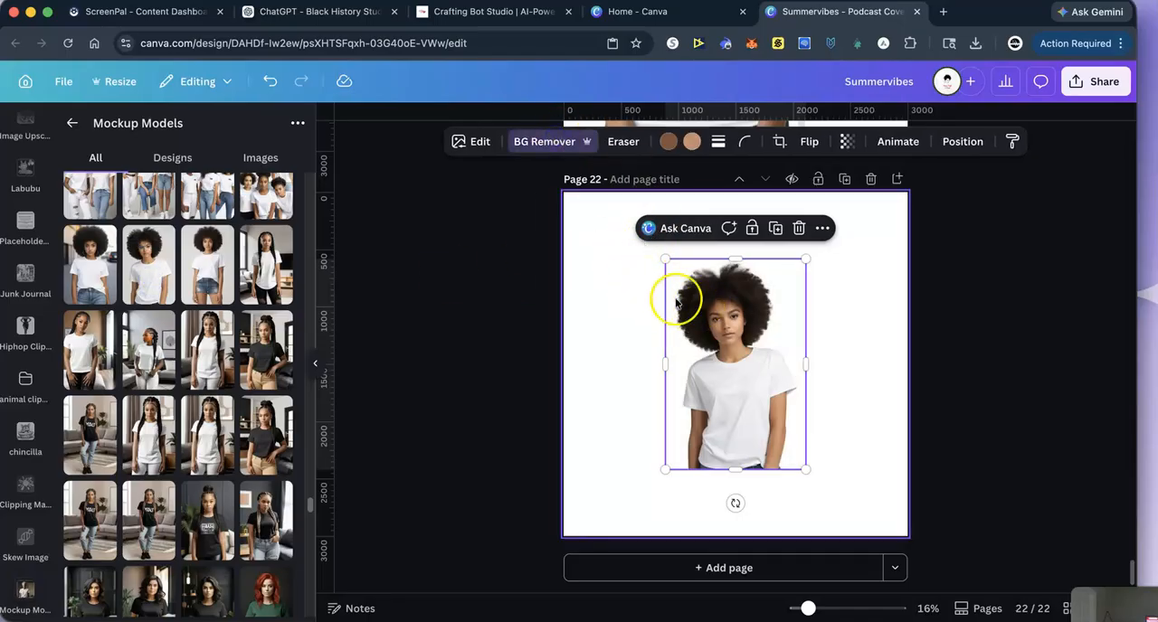
left_click(800, 227)
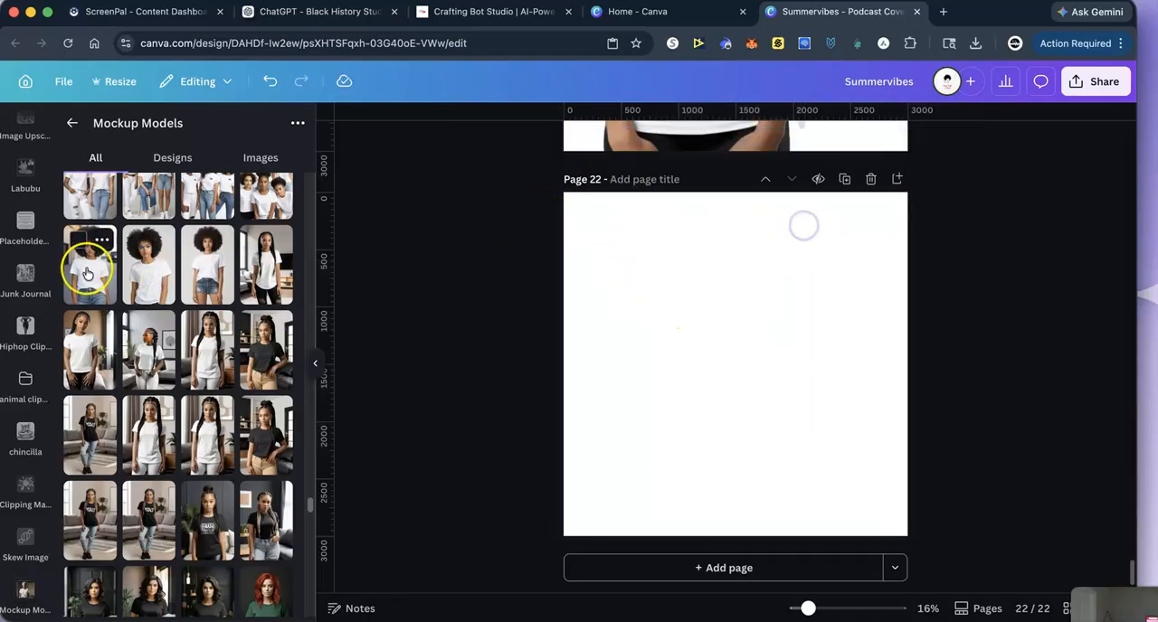
- Add the afro-haired model in the white T-shirt to page 22, try to remove the photo's background, and enlarge it
left_click(86, 266)
left_click(531, 144)
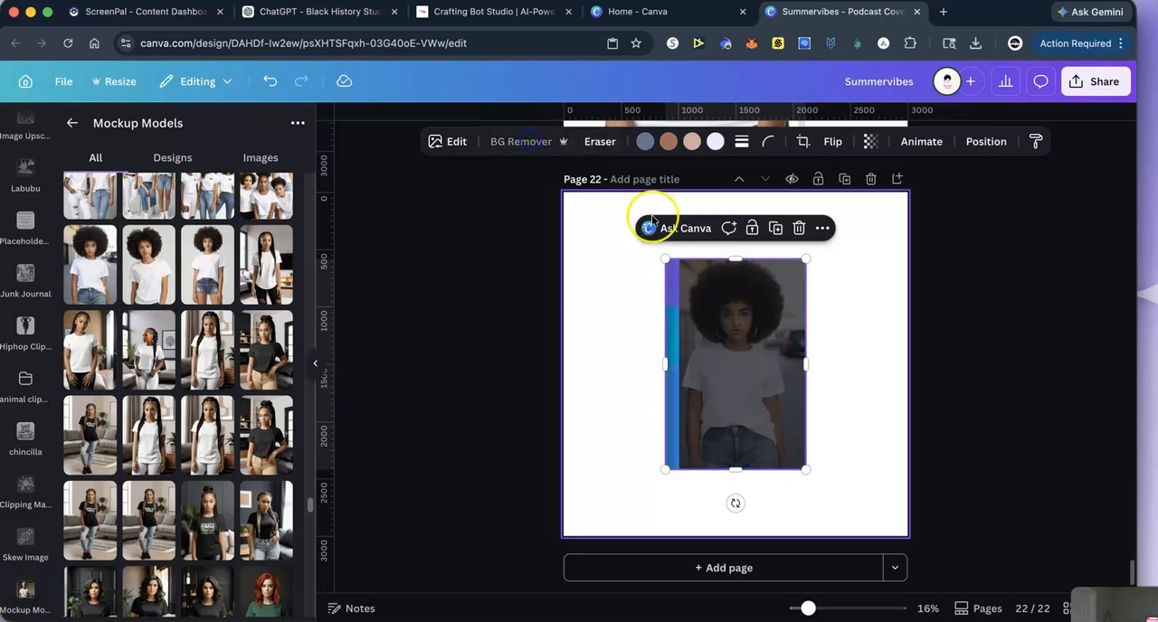
left_click_drag(662, 255, 592, 209)
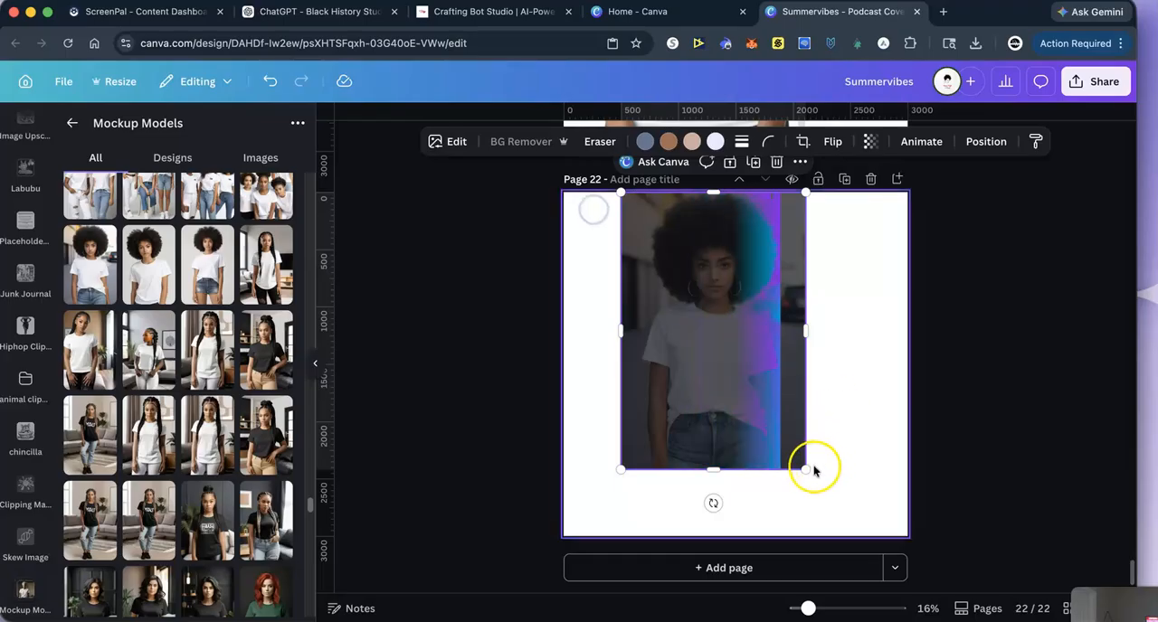
left_click_drag(807, 472, 968, 607)
- Reposition and widen the model photo until it covers all of page 22 with the white shirt in view
left_click_drag(735, 466, 667, 443)
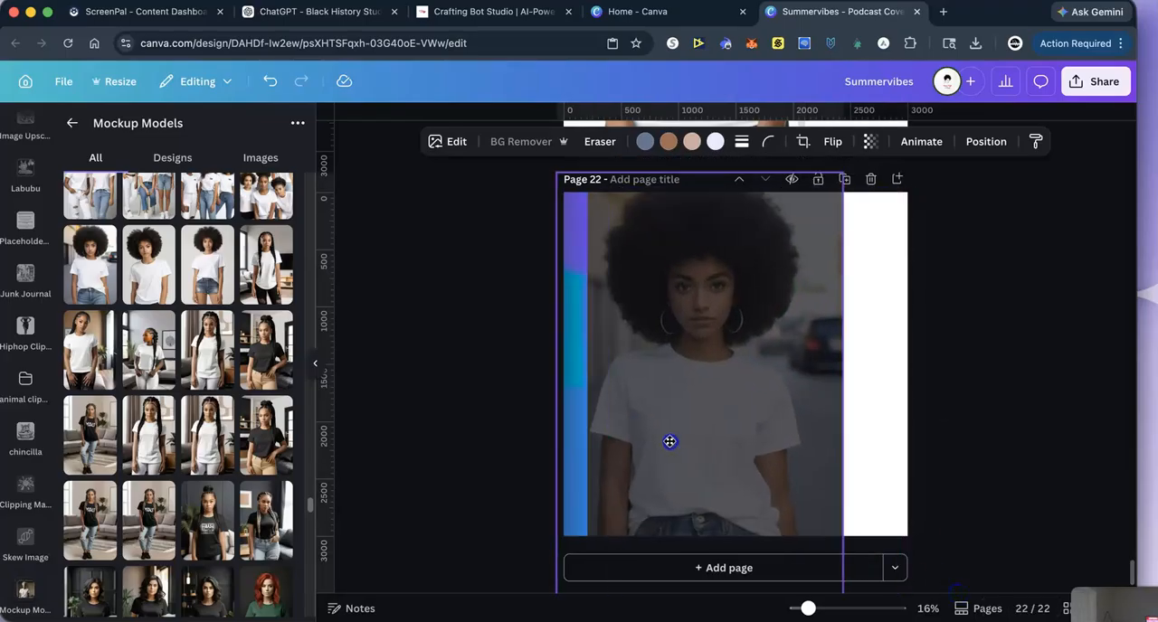
left_click_drag(835, 384, 938, 386)
left_click_drag(759, 415, 756, 399)
left_click(1076, 284)
- Paste the grouped Freedom artwork onto the page 22 mockup, shrink it, and centre it on the white shirt's chest
left_click(775, 415)
right_click(693, 427)
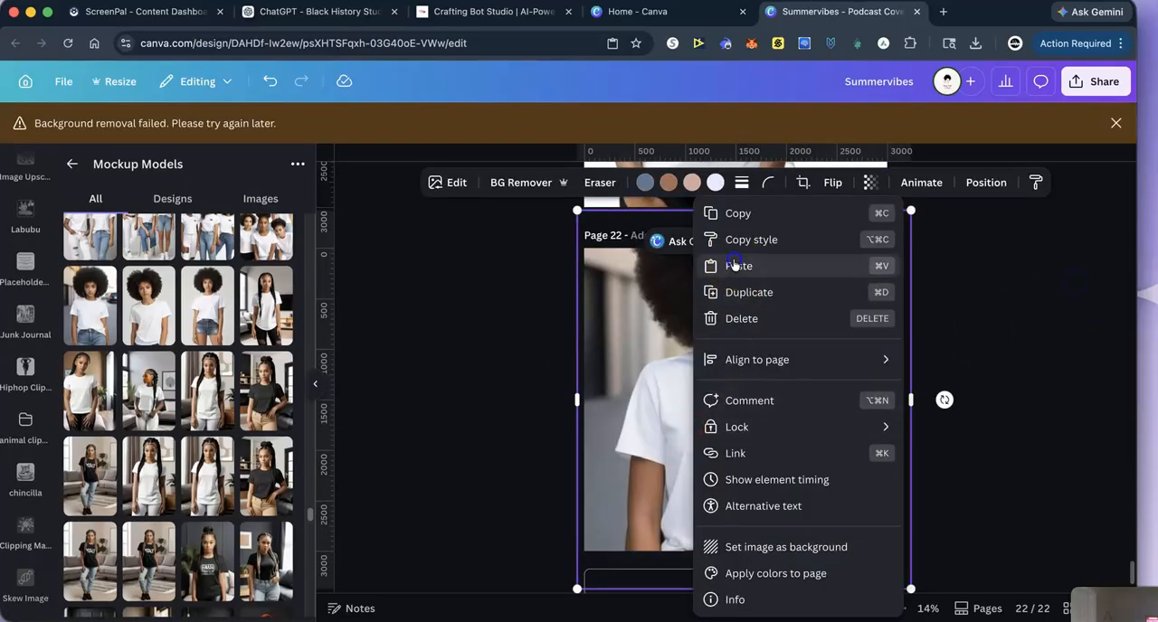
left_click(737, 266)
left_click_drag(634, 247, 740, 384)
left_click_drag(788, 453, 759, 446)
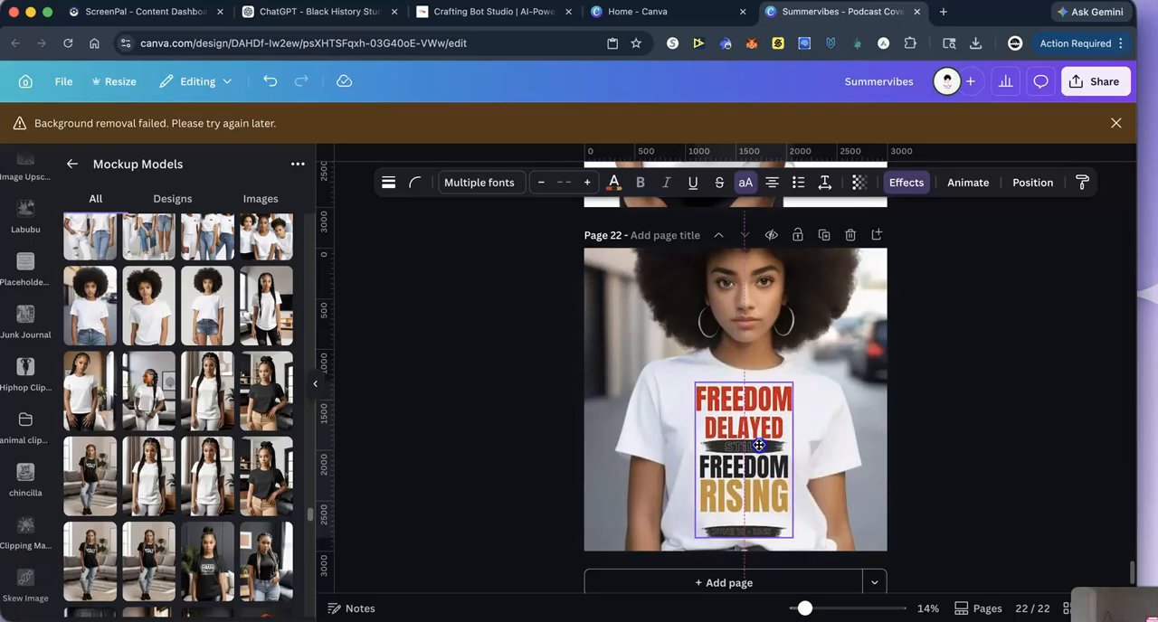
left_click(1025, 400)
- Move the red, black and gold Freedom artwork page from position 20 up to position 12, directly below the page 11 design
scroll(975, 502, "down", 1)
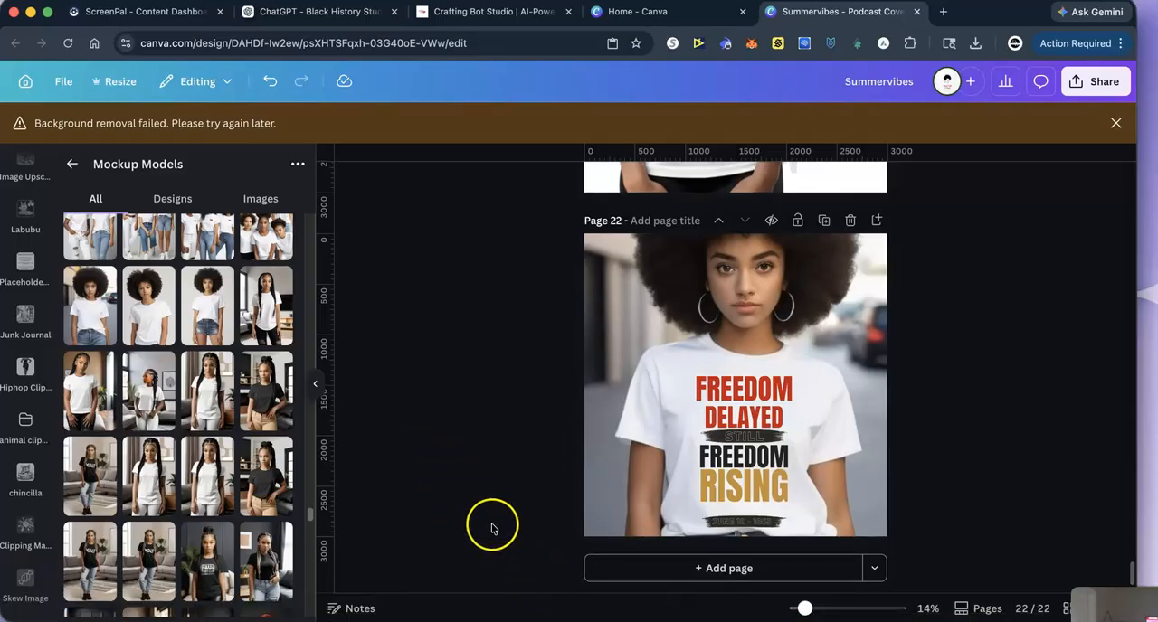
scroll(491, 526, "up", 10)
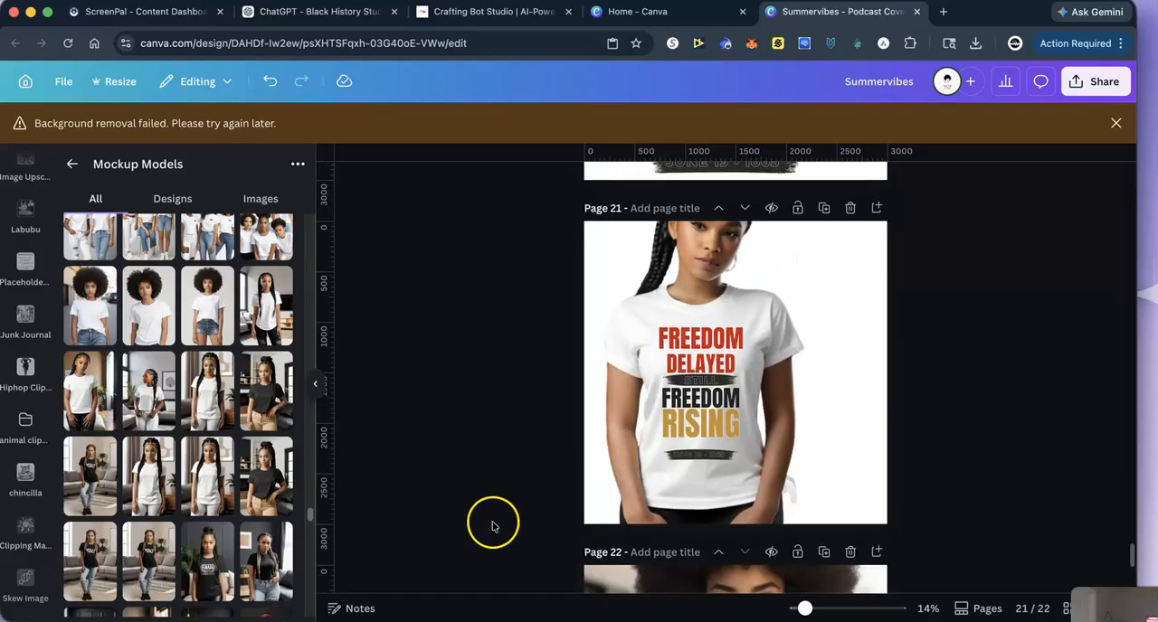
scroll(494, 527, "up", 10)
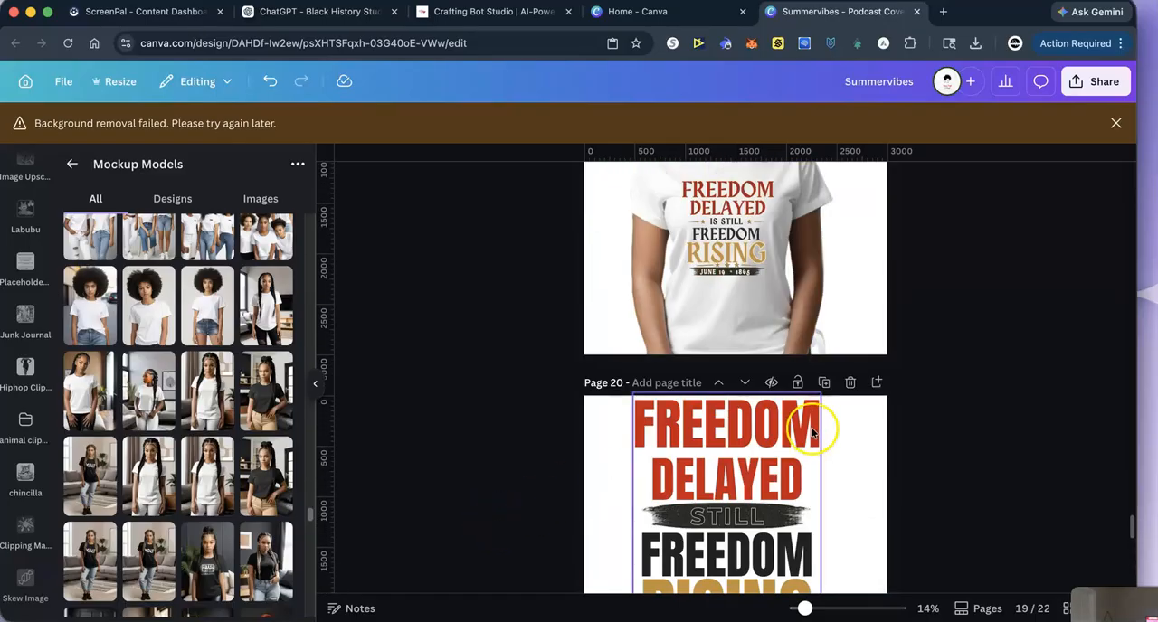
left_click(720, 387)
left_click(721, 387)
left_click(722, 386)
left_click(722, 386)
left_click(722, 385)
left_click(723, 384)
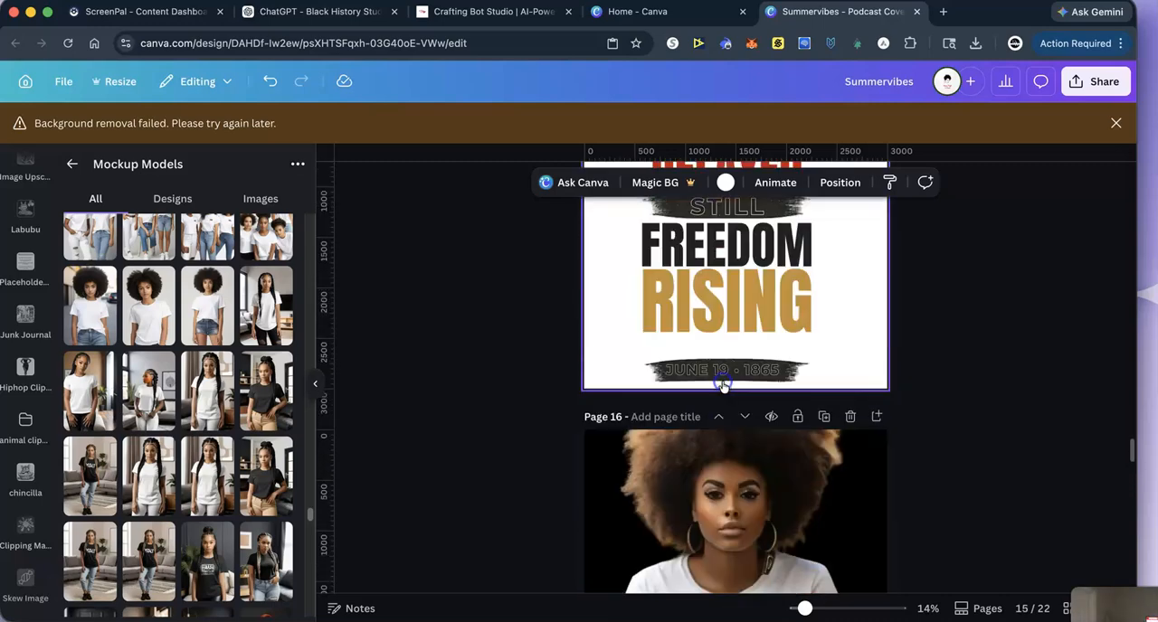
left_click(723, 384)
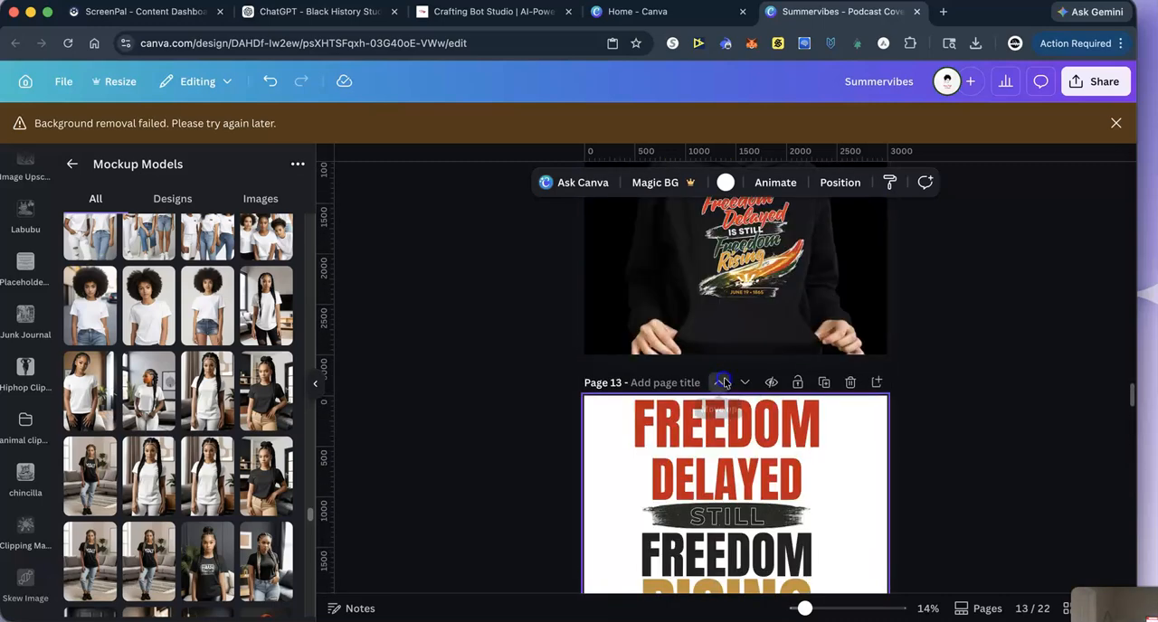
left_click(724, 383)
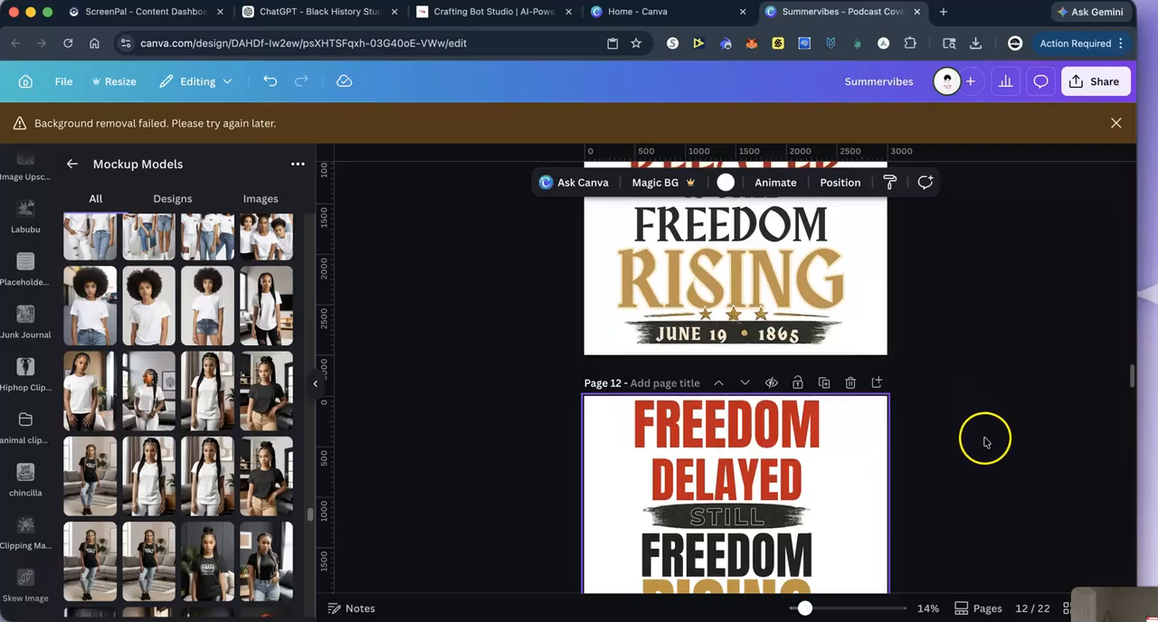
- Give page 11, the serif Freedom Delayed design, the page title "freedomdelayed2"
scroll(959, 440, "up", 5)
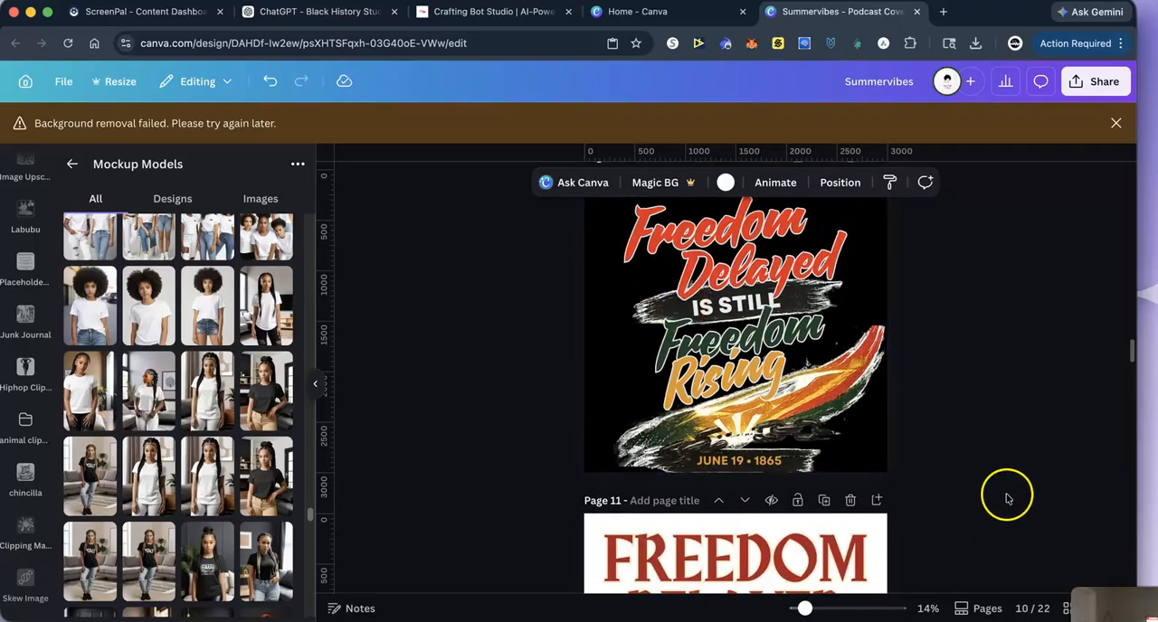
scroll(975, 453, "down", 6)
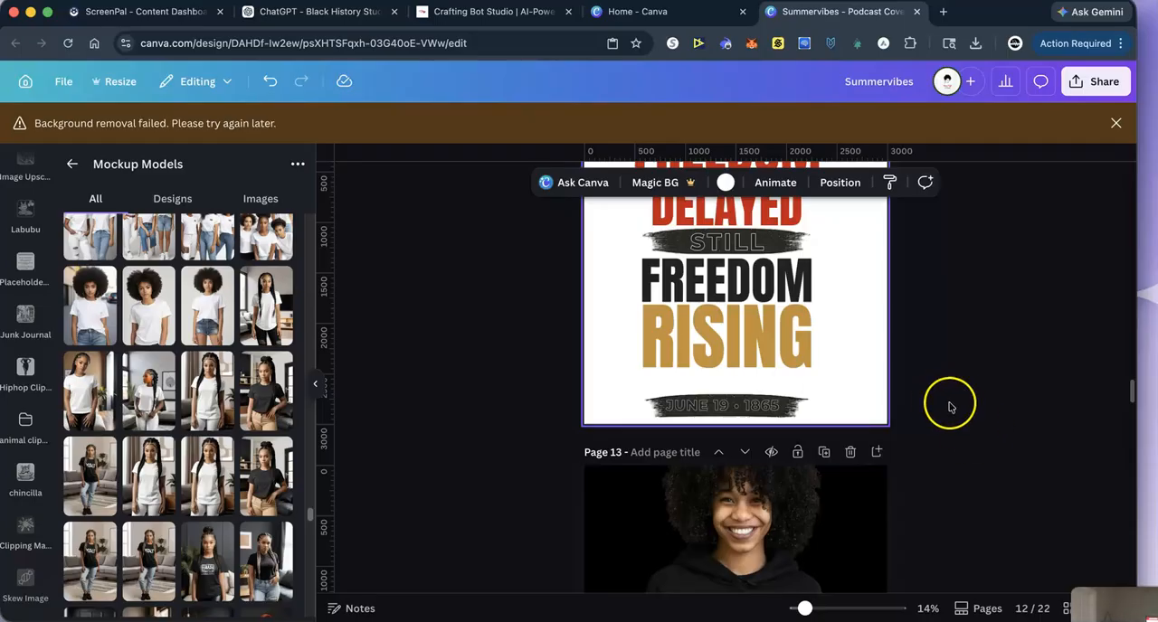
scroll(950, 407, "up", 3)
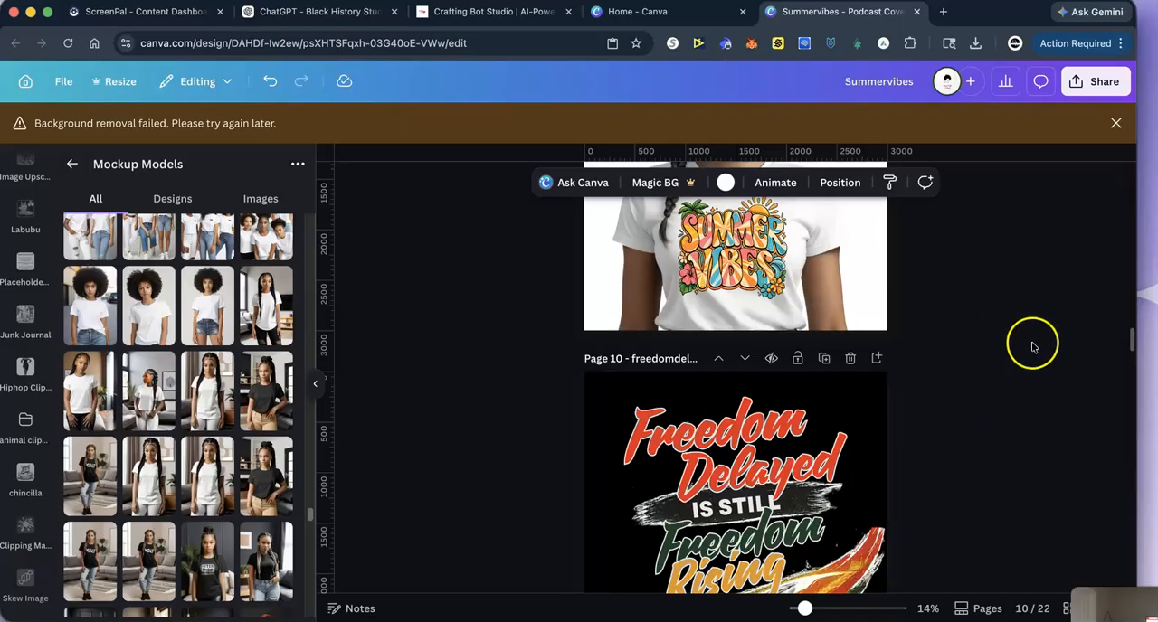
scroll(1031, 353, "up", 10)
scroll(1033, 359, "down", 5)
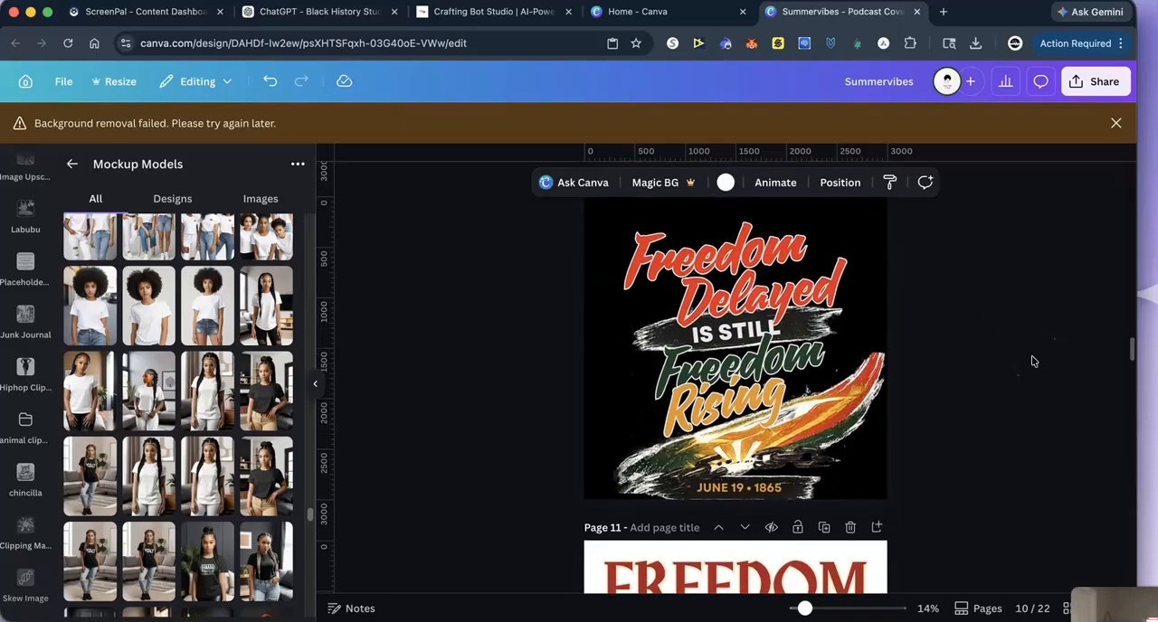
scroll(1034, 359, "down", 3)
left_click(638, 281)
left_click(639, 298)
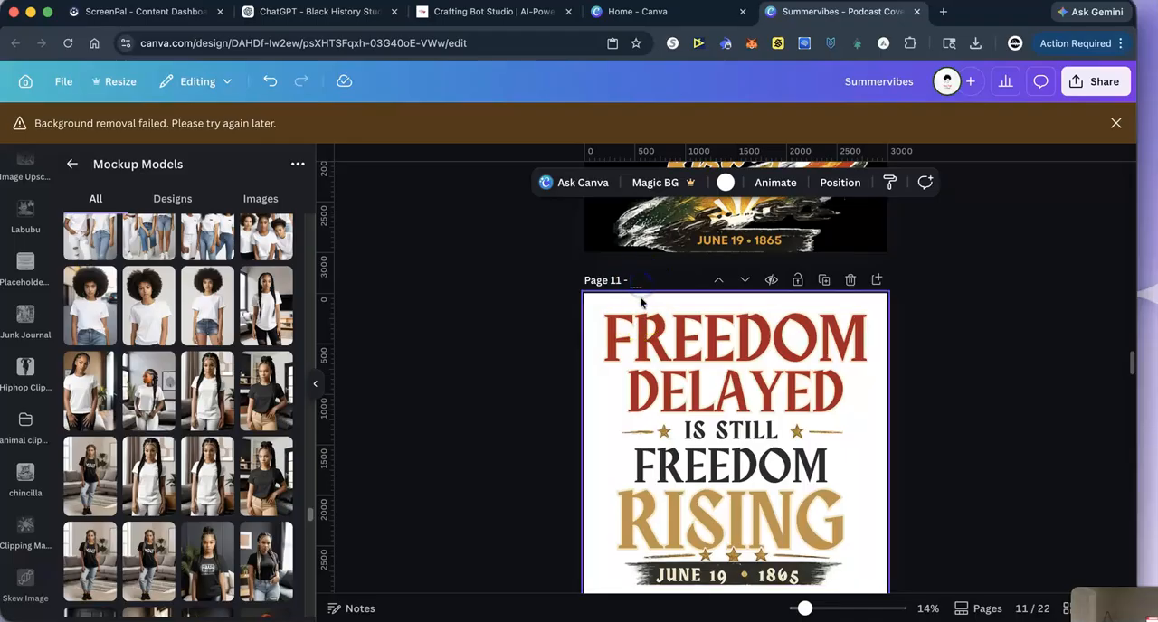
type("freedomdelay")
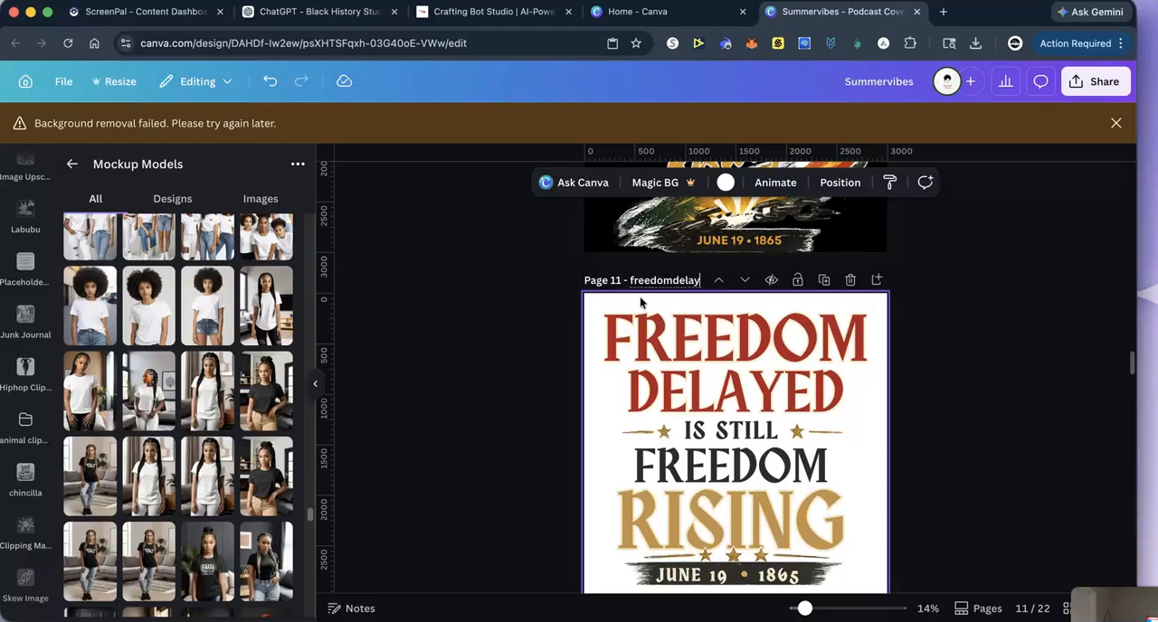
type("ed2")
- Add a page title beginning with "Freedomdelaye" to the Freedom artwork on page 12
scroll(969, 454, "down", 5)
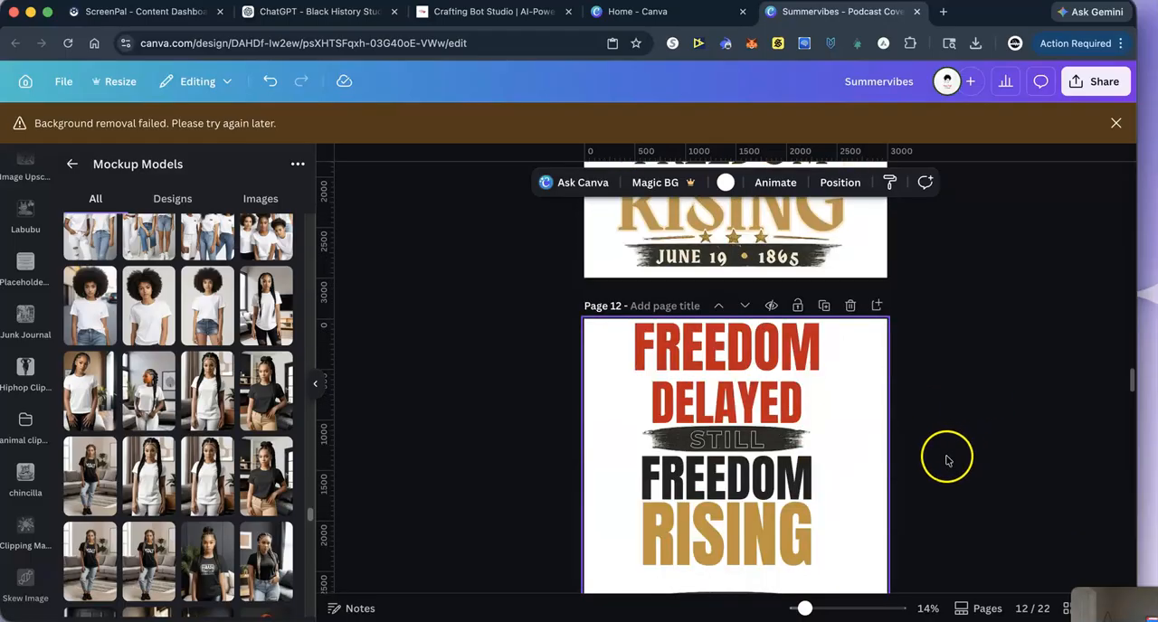
left_click(665, 306)
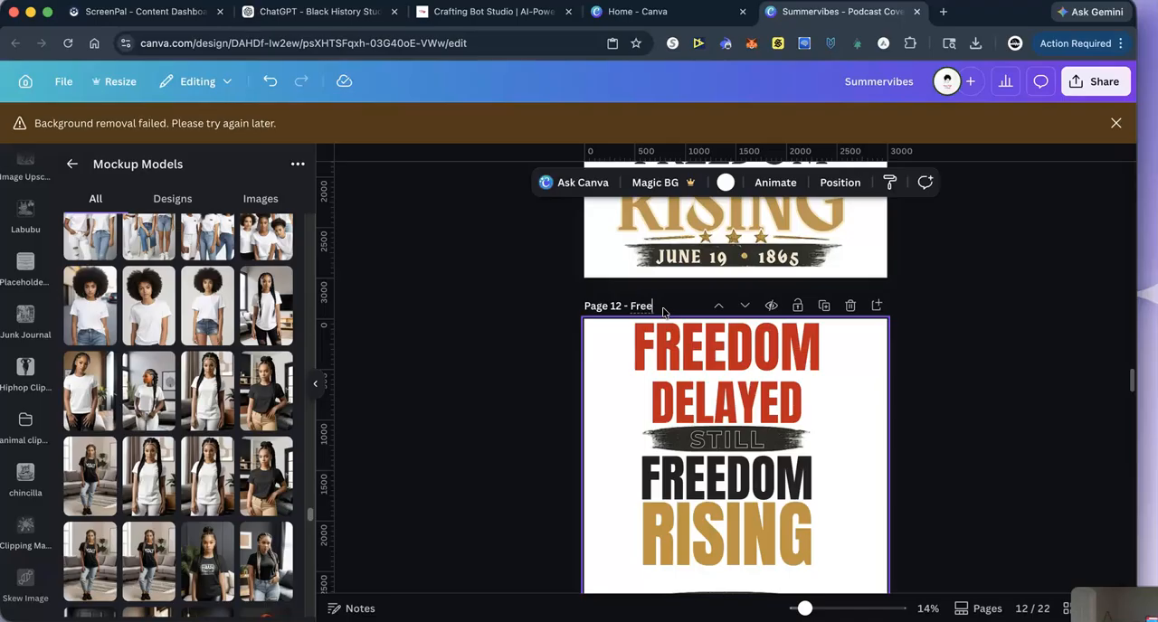
type("Freedomdelaye")
- Check the full page title of the black Freedom Delayed design on page 10, including its ending
scroll(977, 371, "up", 5)
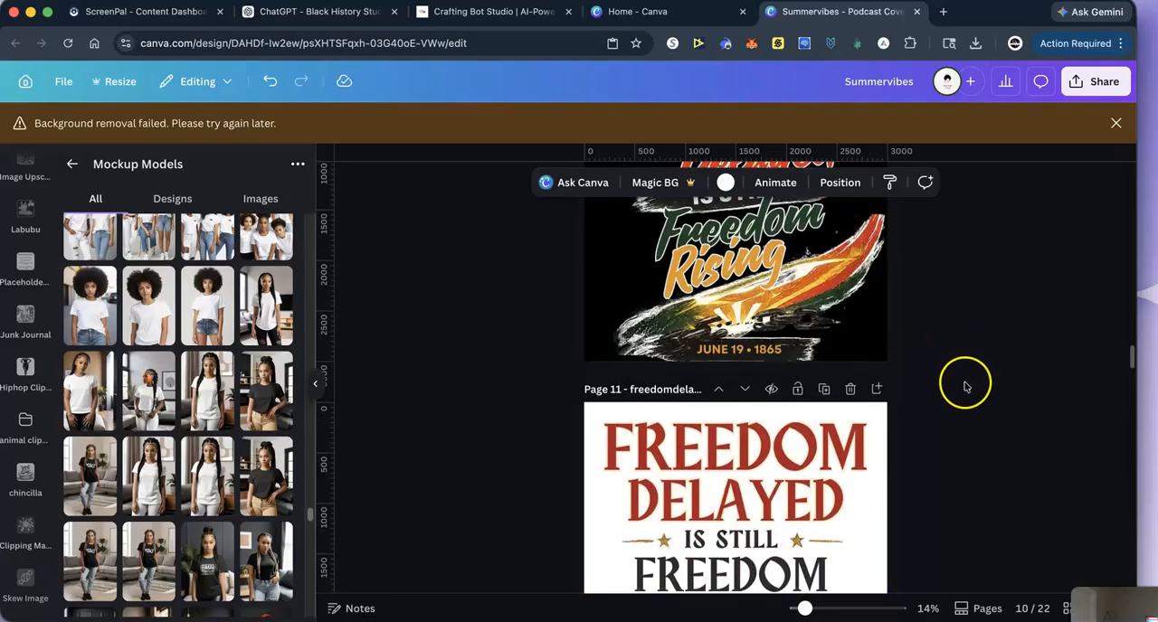
scroll(959, 387, "up", 5)
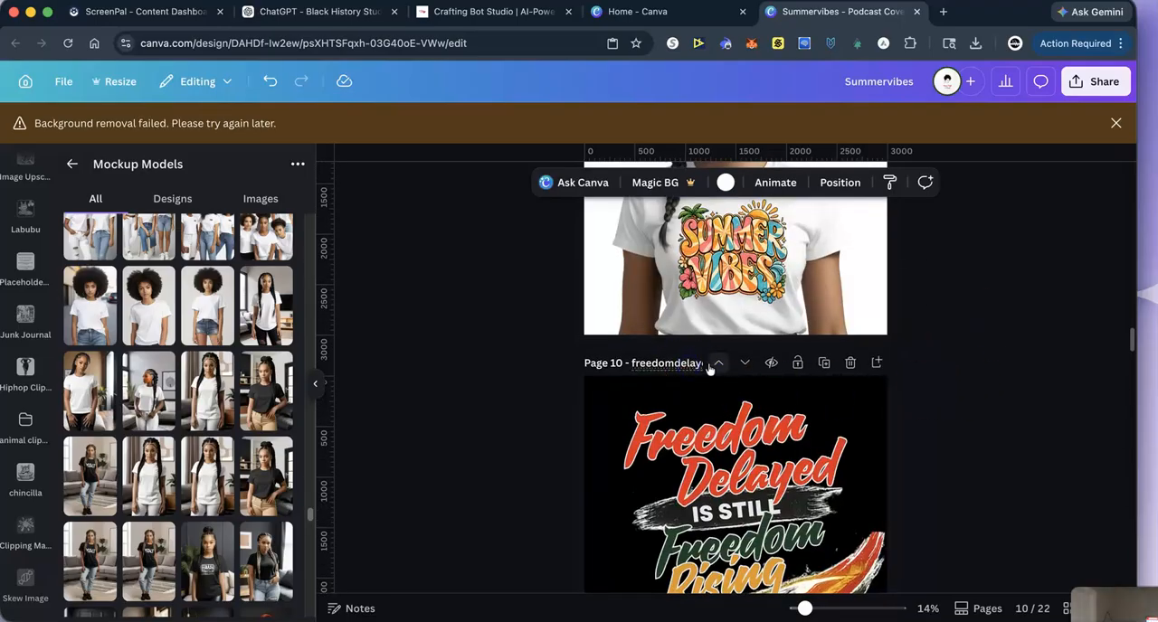
left_click_drag(628, 359, 718, 363)
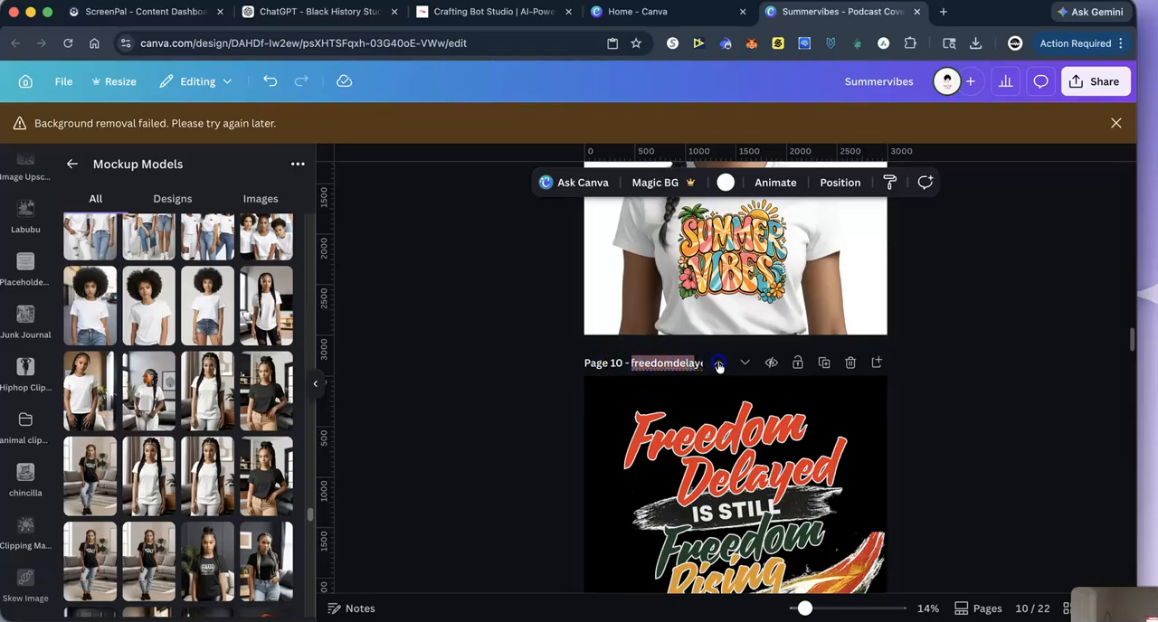
left_click(695, 359)
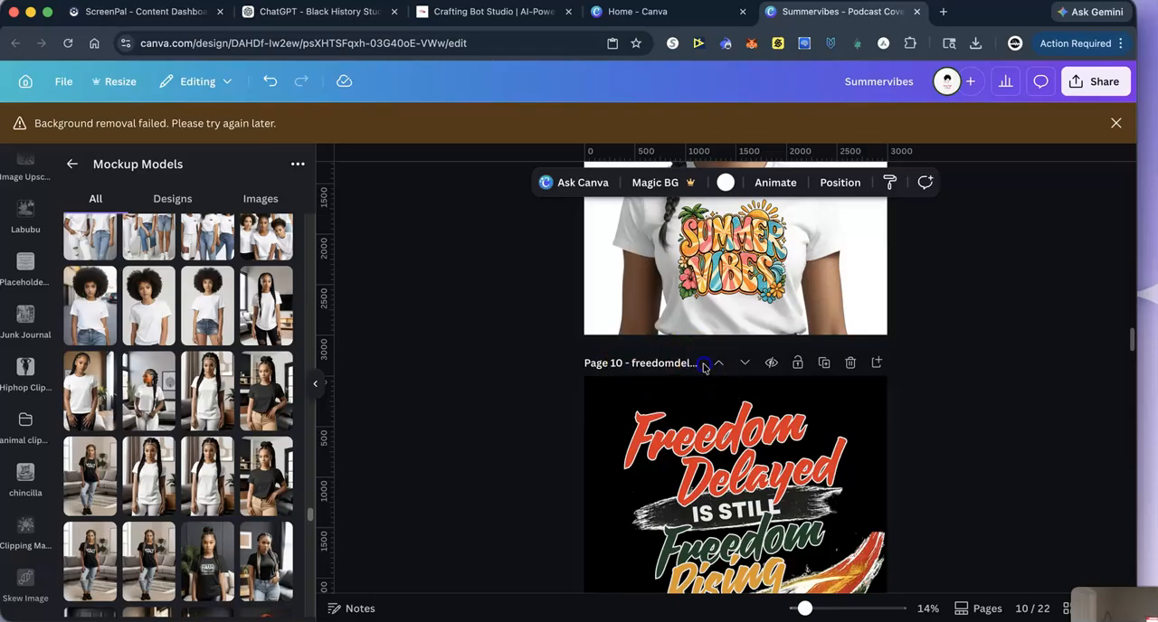
left_click(634, 365)
left_click(631, 363)
left_click(636, 363)
key("shift+Right")
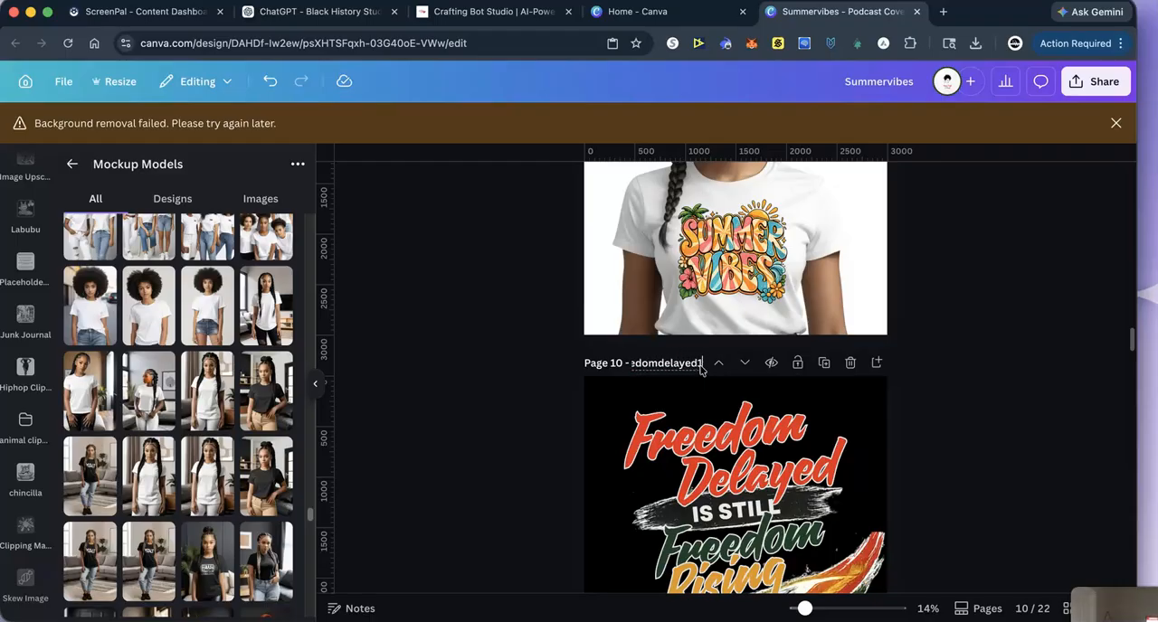
left_click(965, 388)
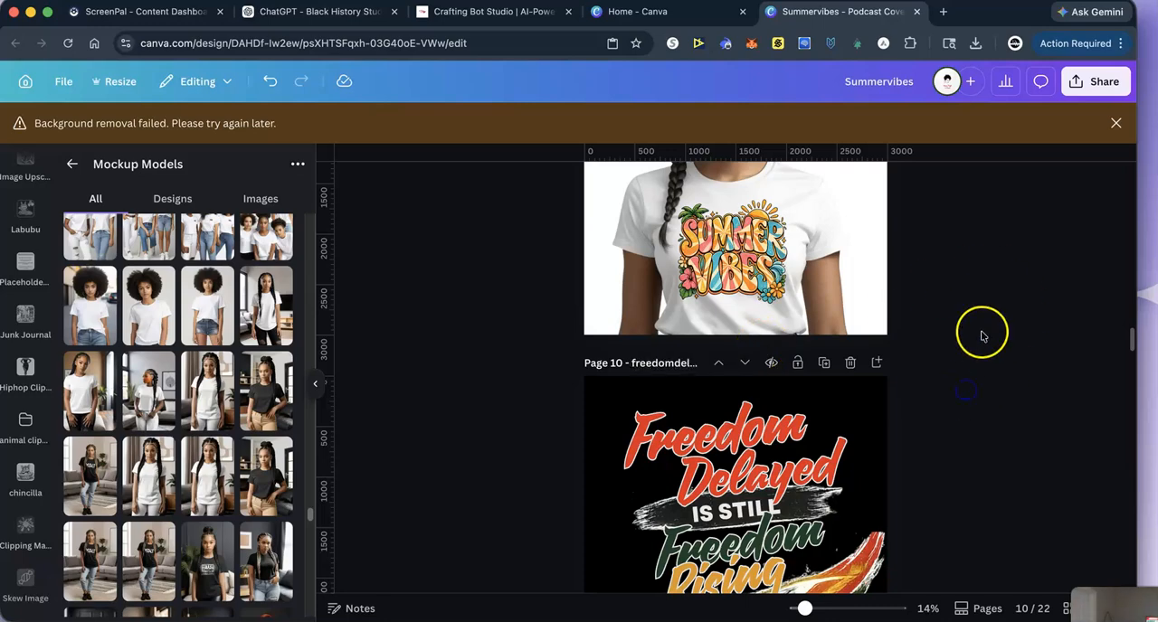
- Review the Freedom designs and their hoodie and T-shirt mockups from page 10 through page 22
scroll(982, 337, "down", 5)
scroll(983, 336, "down", 10)
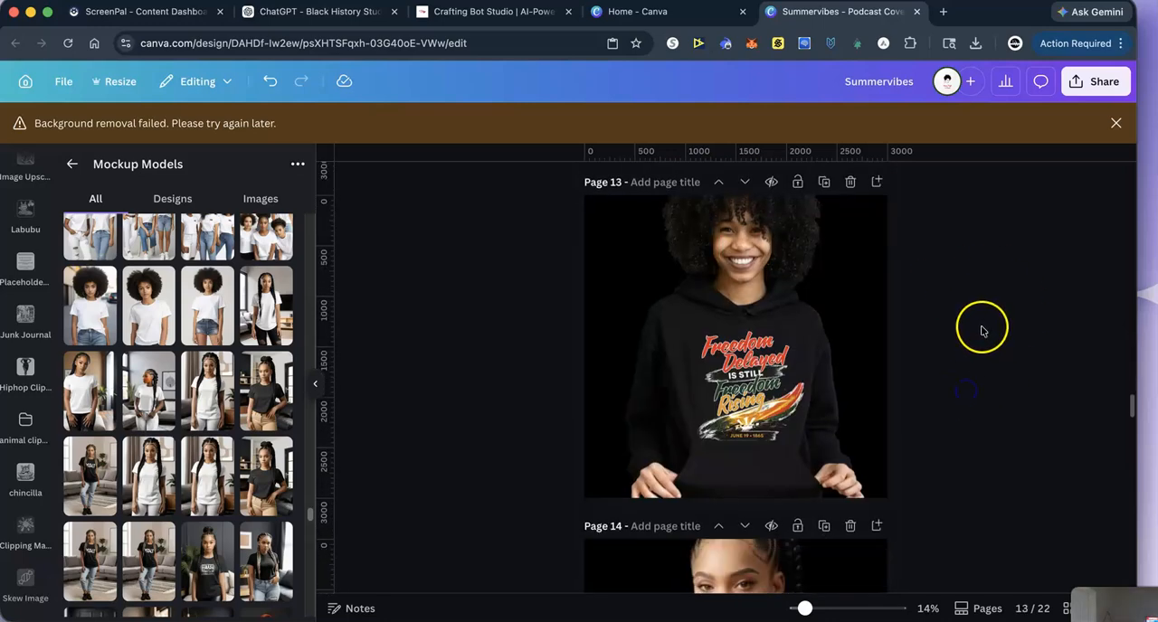
scroll(977, 337, "down", 15)
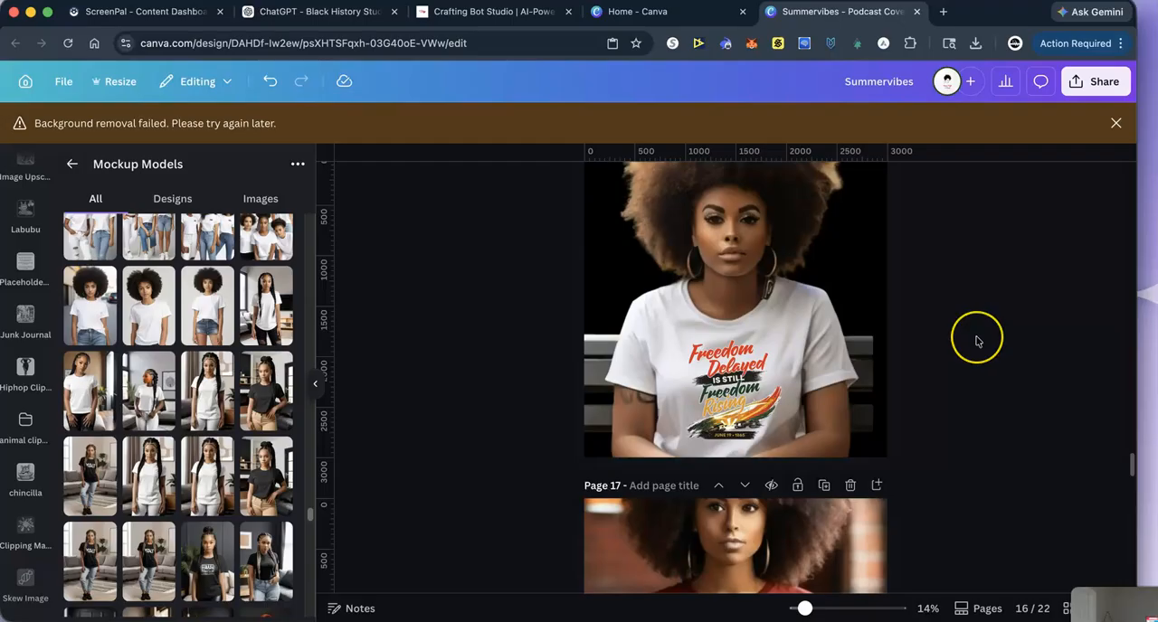
scroll(977, 341, "down", 15)
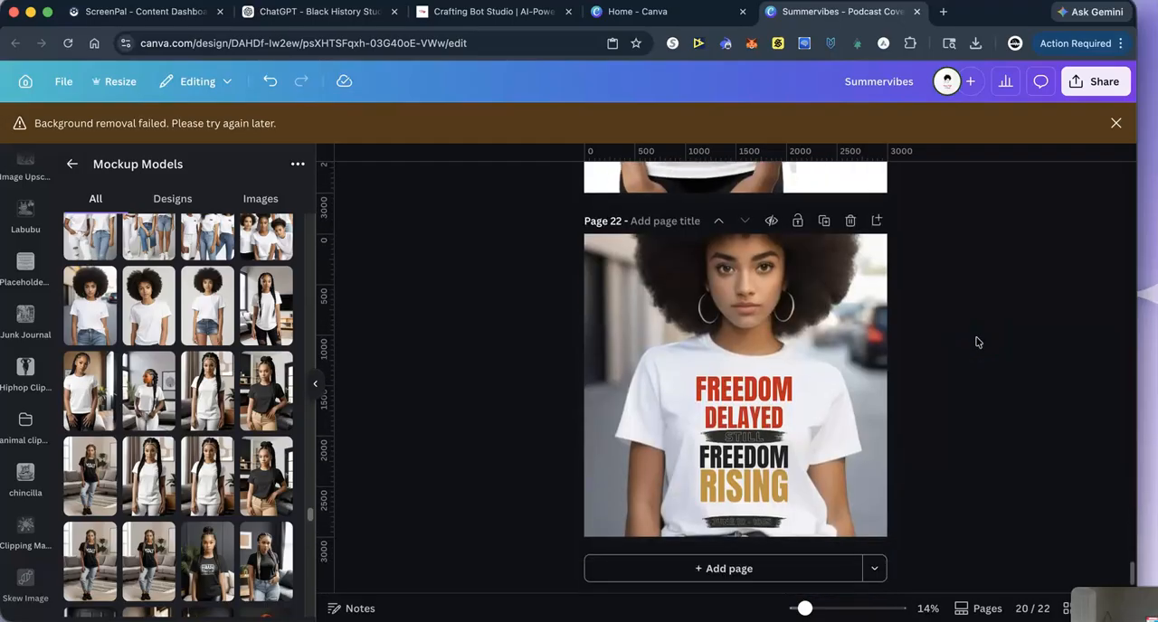
scroll(977, 343, "up", 20)
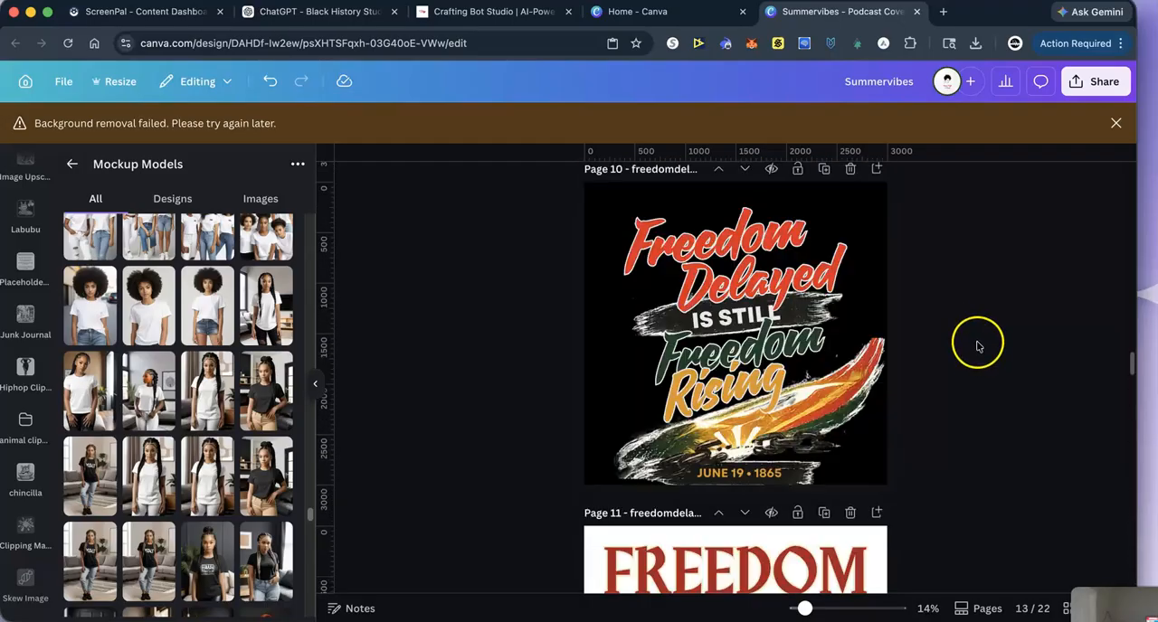
scroll(977, 341, "up", 3)
scroll(977, 341, "down", 12)
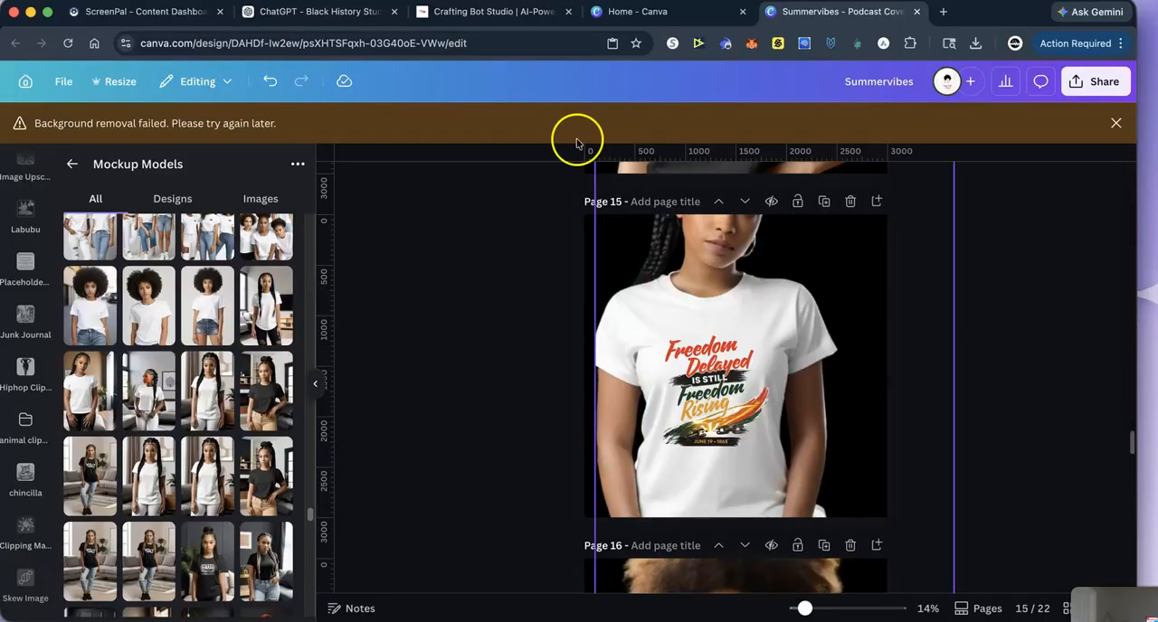
- View the Crafting Bot Studio product page, switch to the Black History Studio chat in ChatGPT, and browse the list of GPTs
left_click(454, 18)
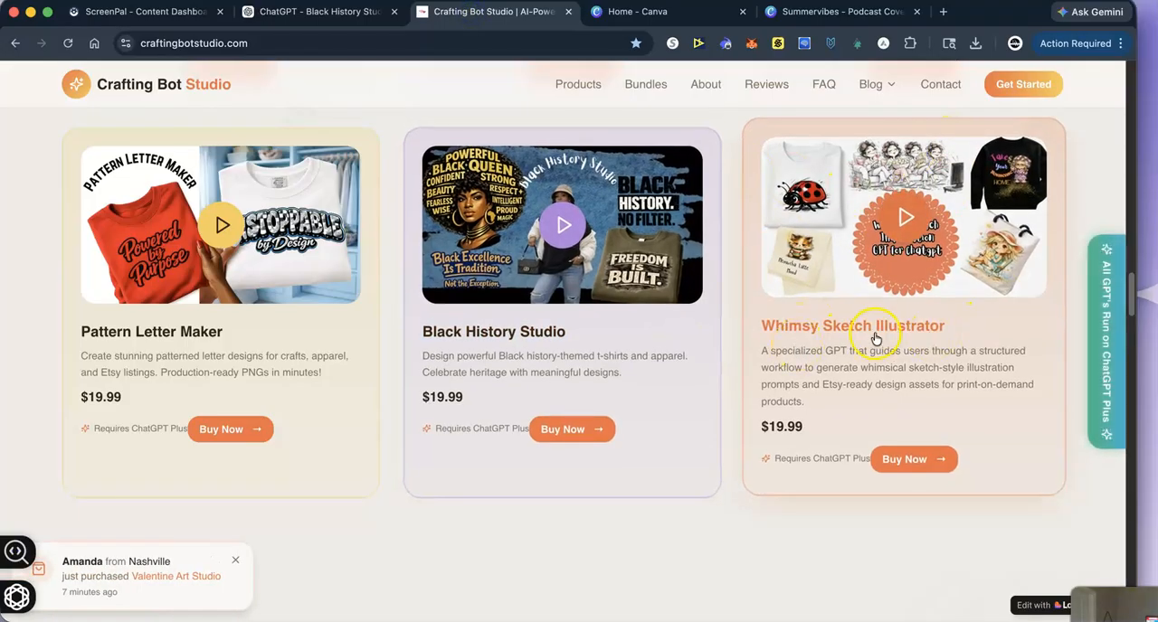
left_click(236, 21)
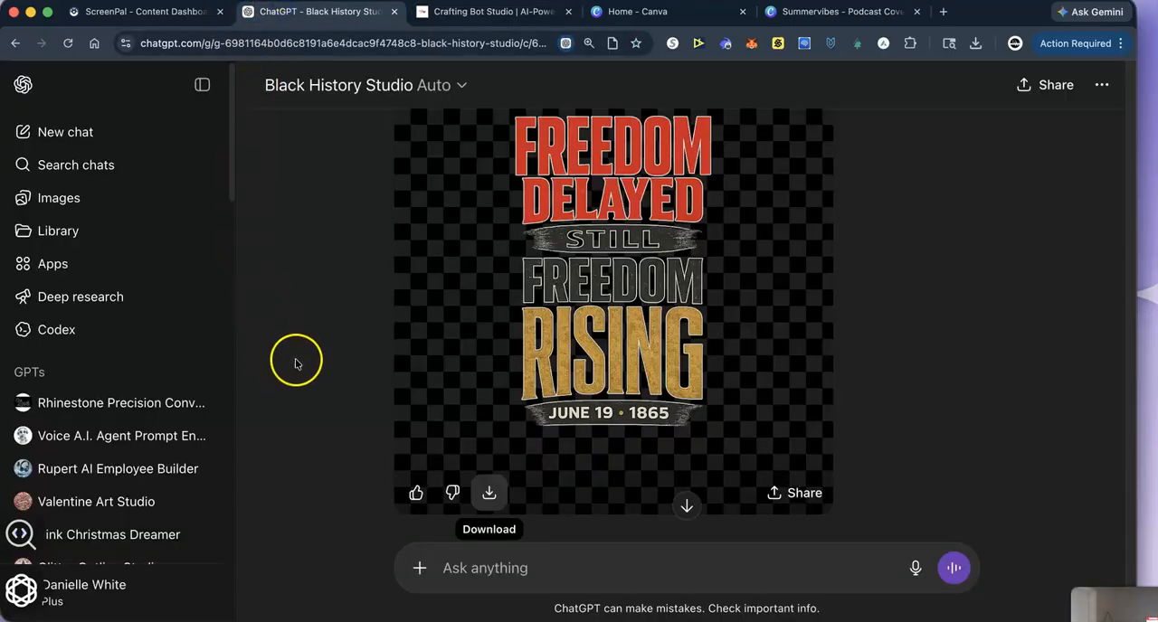
scroll(306, 365, "down", 1)
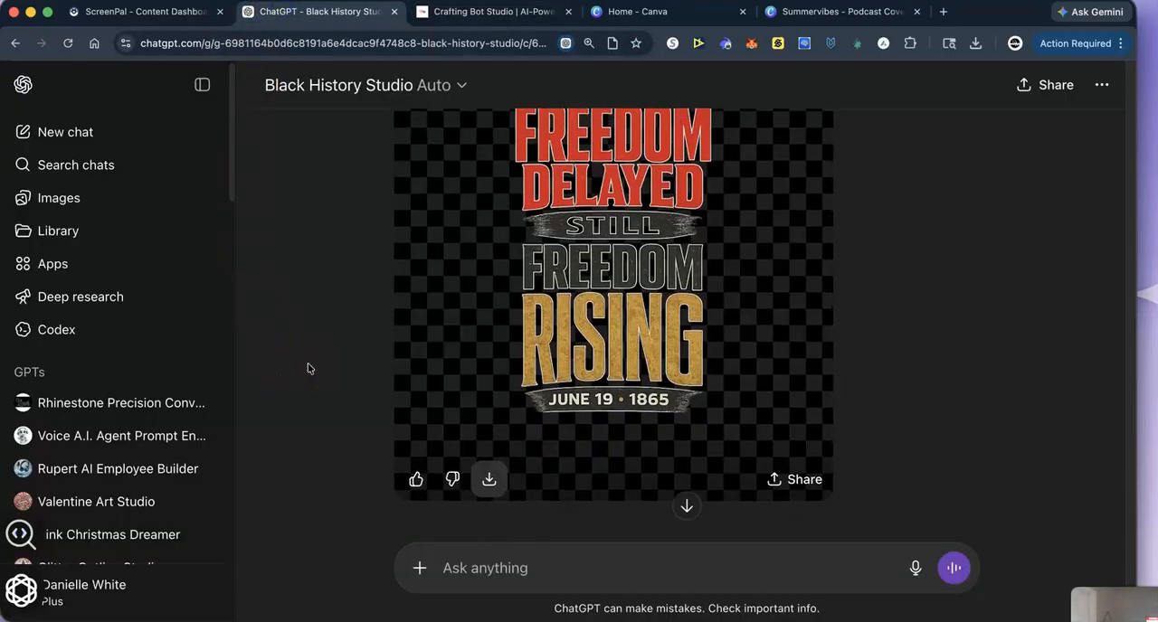
scroll(308, 369, "up", 1)
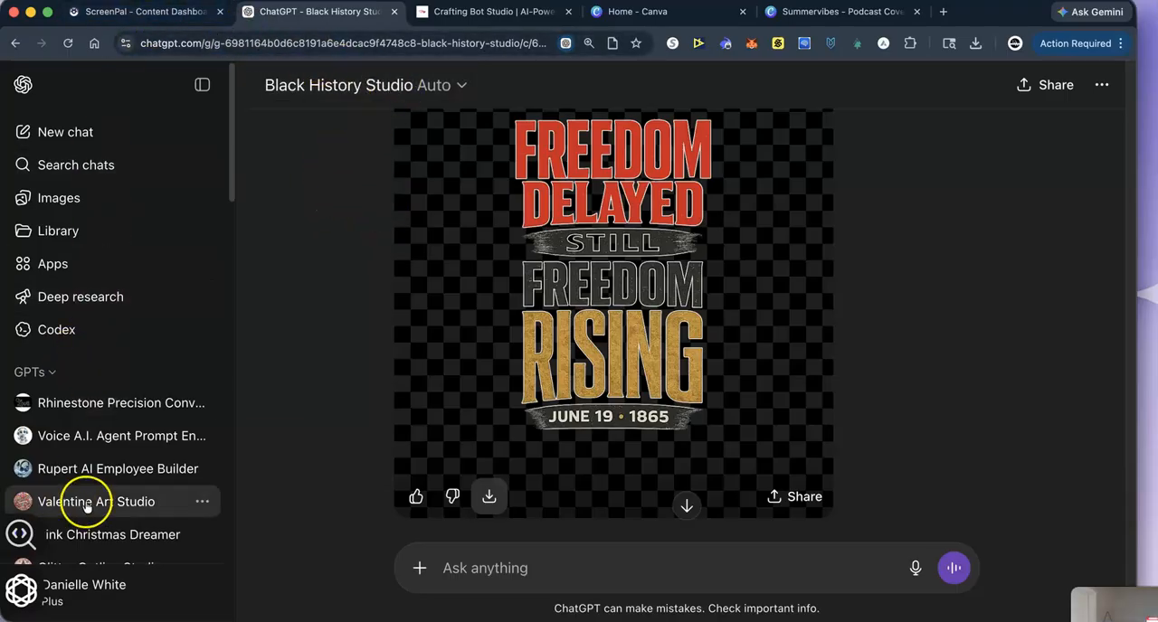
scroll(86, 507, "down", 10)
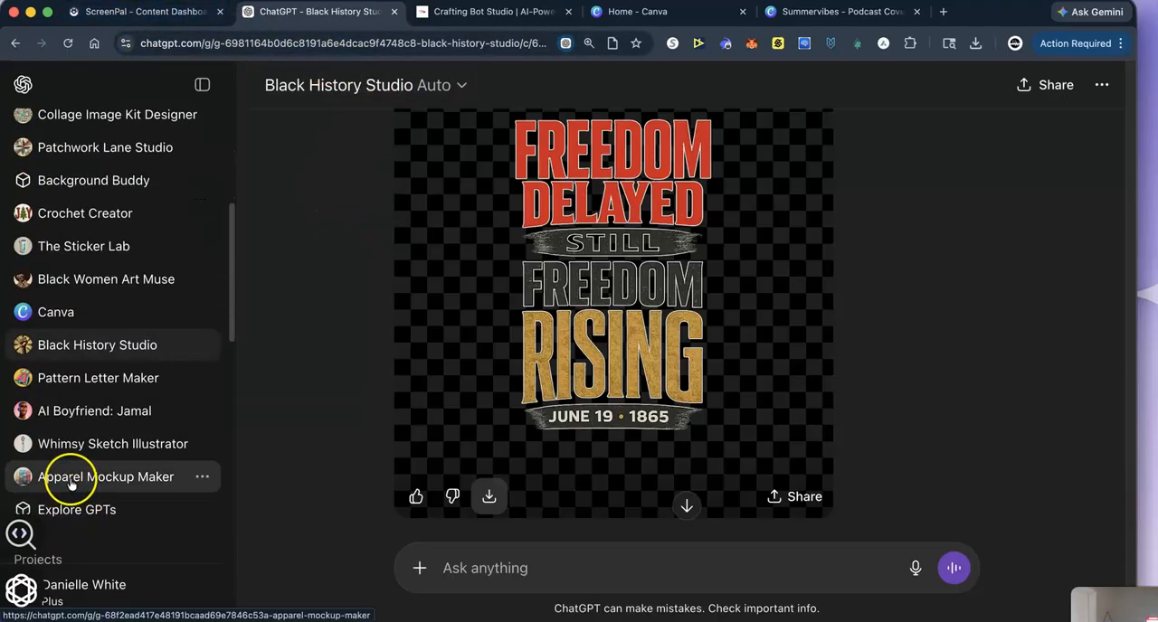
- Open the Whimsy Sketch Illustrator GPT and send it the request "chib girl riding her bike on the beach"
left_click(158, 446)
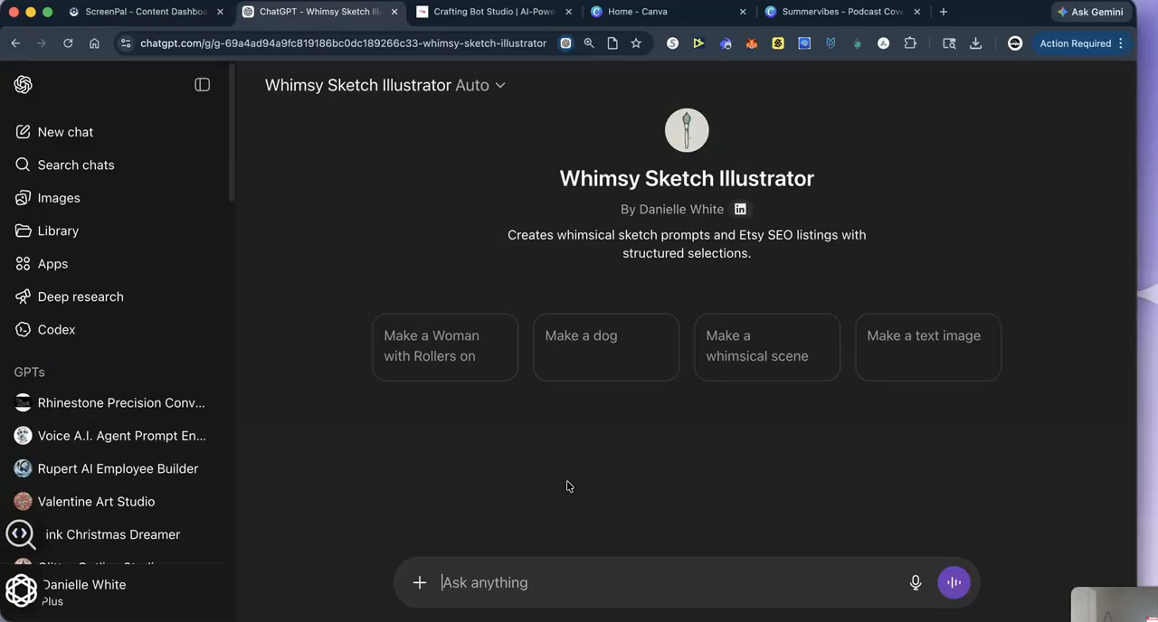
type("c")
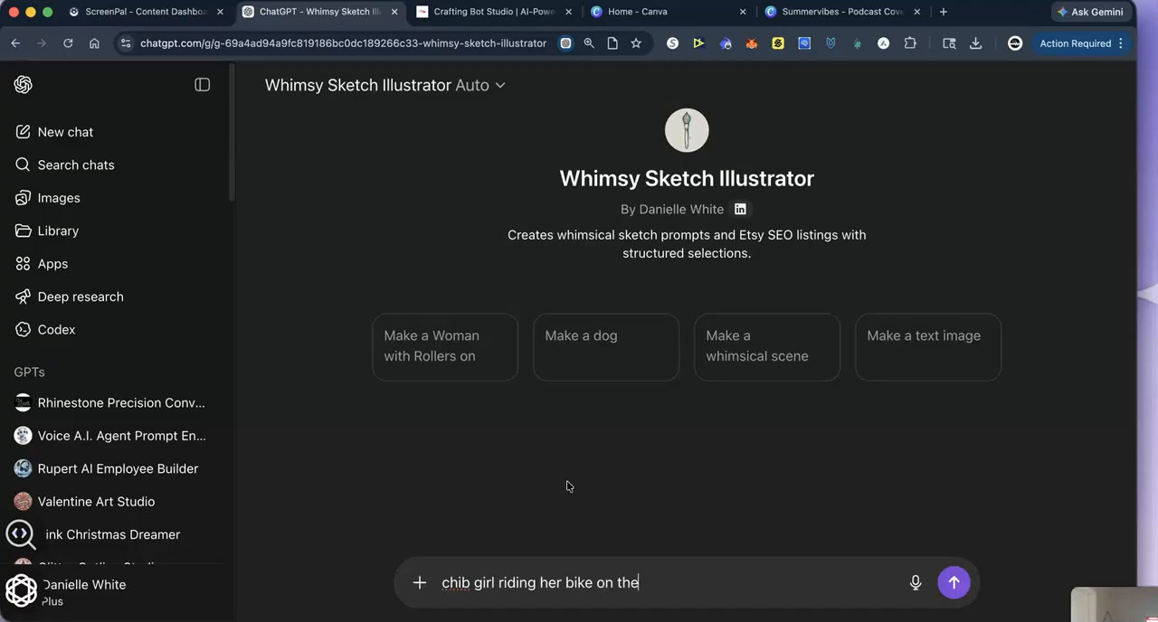
key("Return")
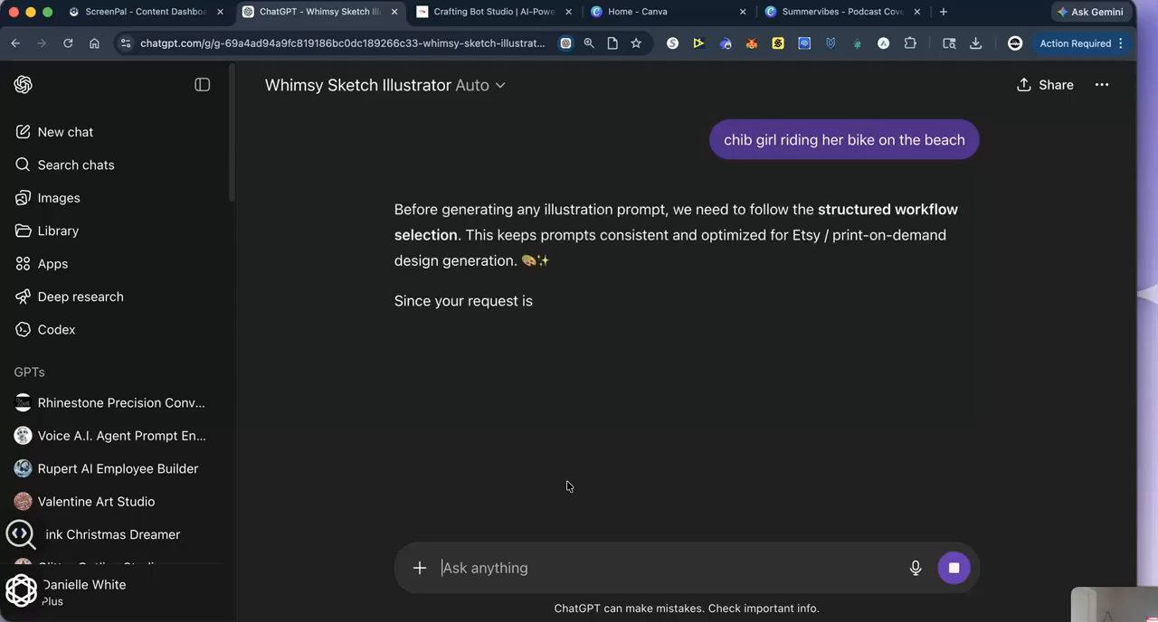
- Answer the GPT's quantity, background and color questions with "2,transparent,minimal"
left_click(566, 428)
scroll(507, 543, "down", 1)
left_click(436, 575)
type("2")
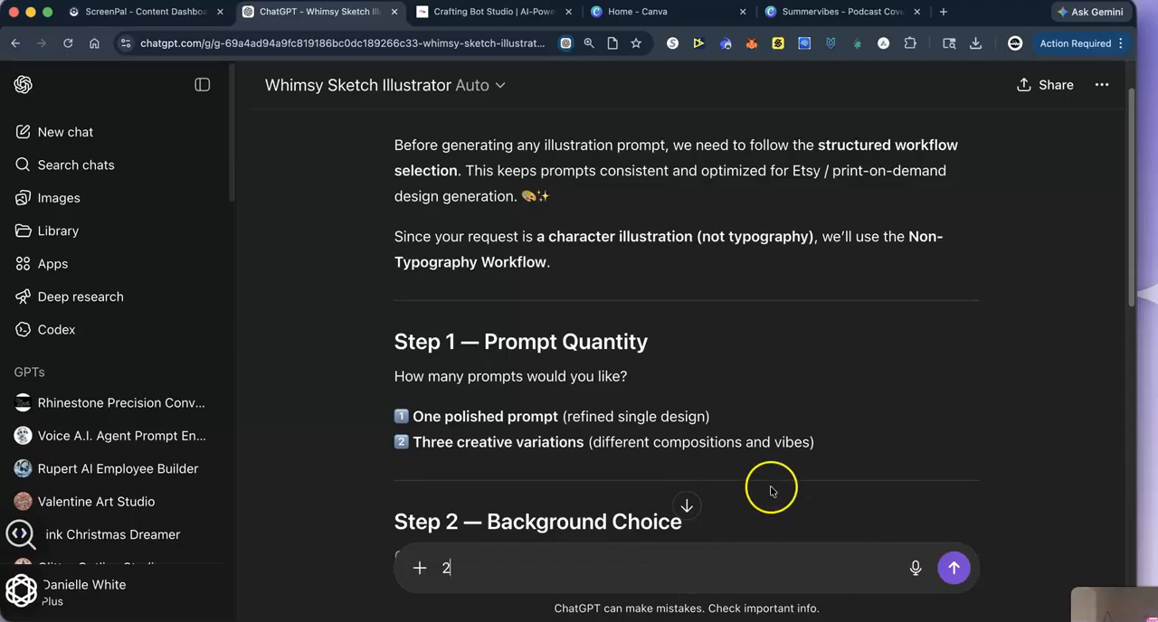
scroll(653, 516, "down", 2)
scroll(652, 515, "down", 3)
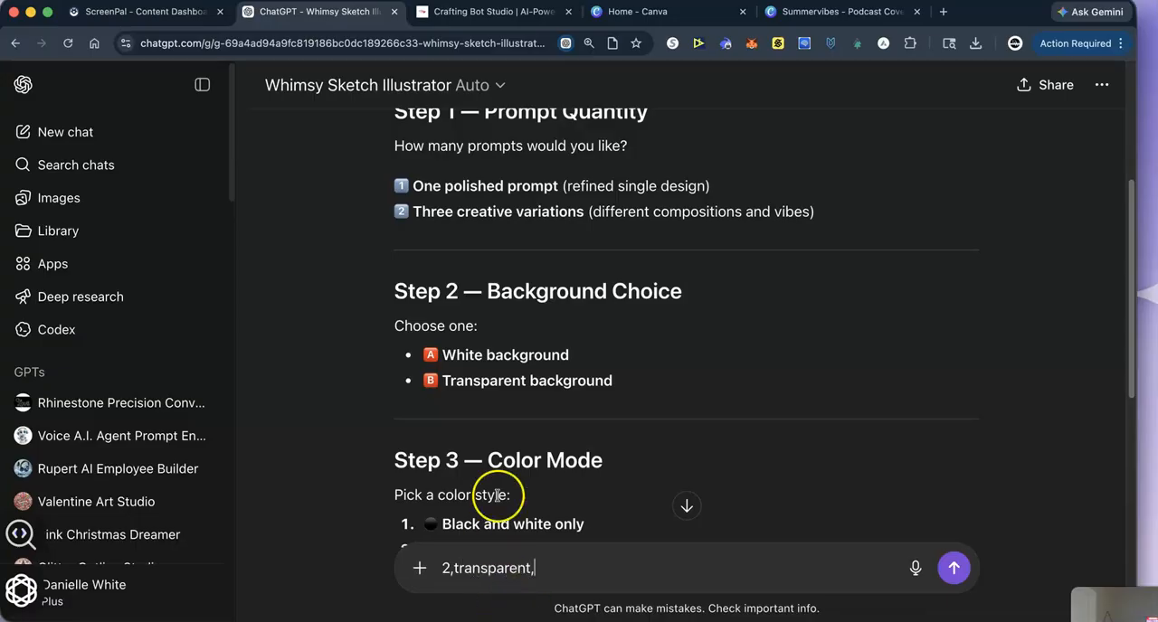
scroll(498, 493, "down", 2)
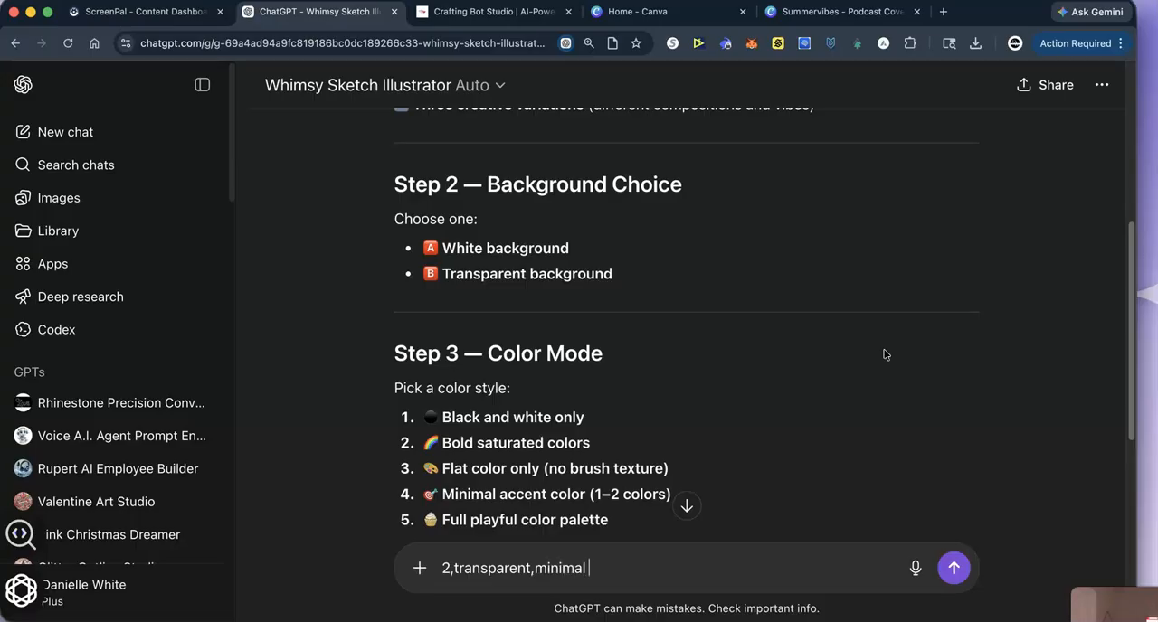
key("Return")
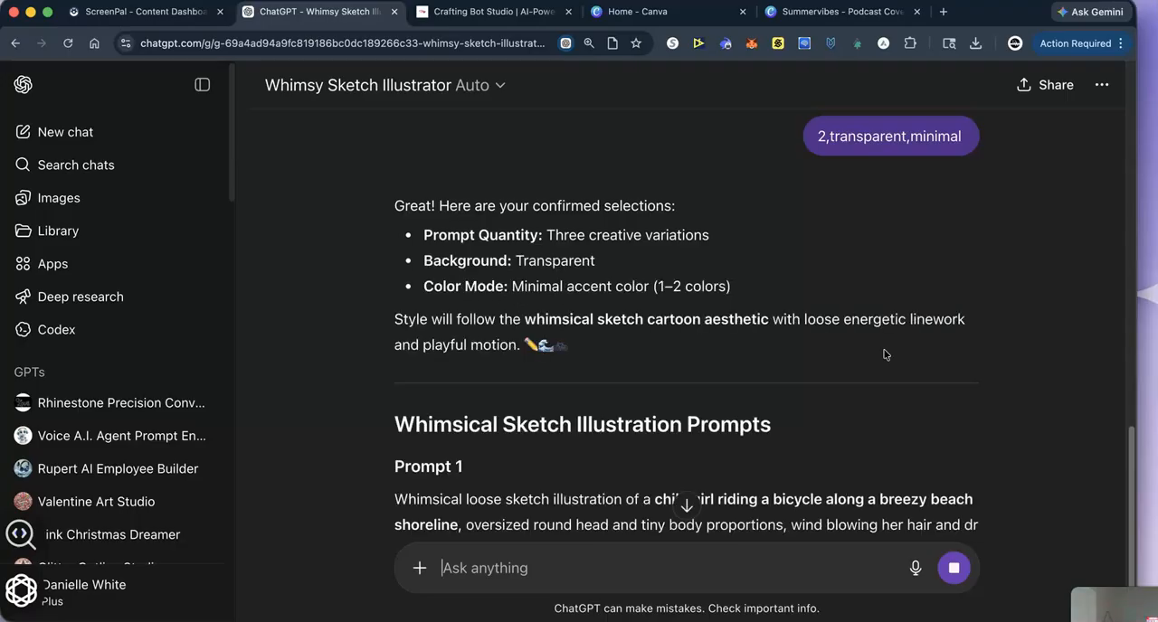
- Read through the three illustration prompts and suggested Etsy niches, and reply with "prompt 1"
scroll(542, 466, "down", 5)
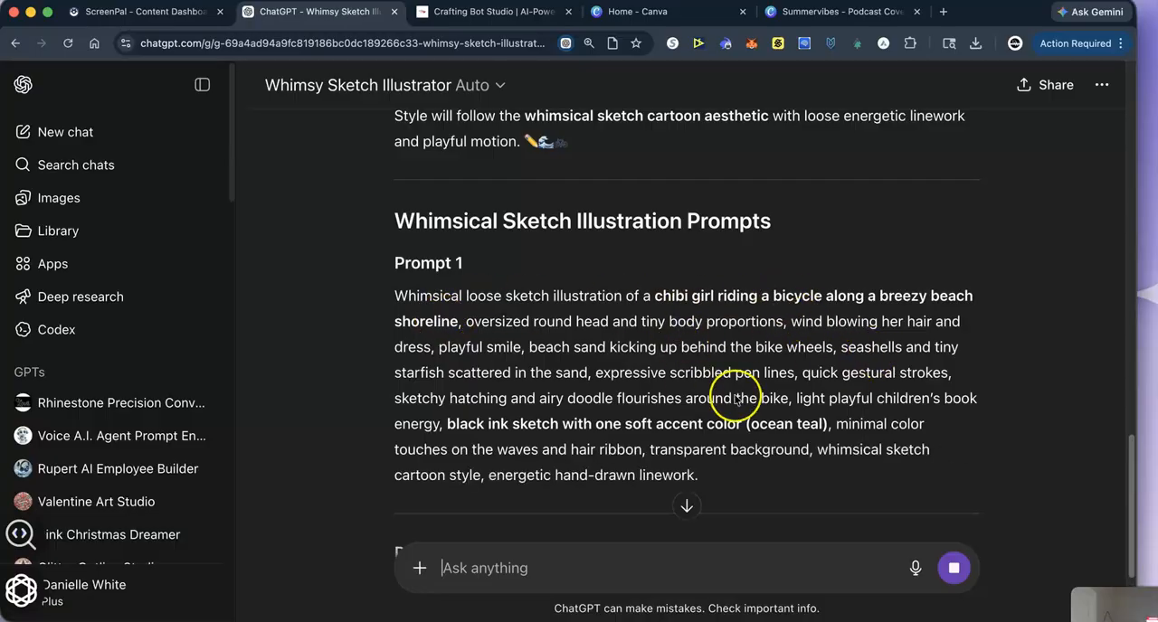
scroll(539, 466, "down", 5)
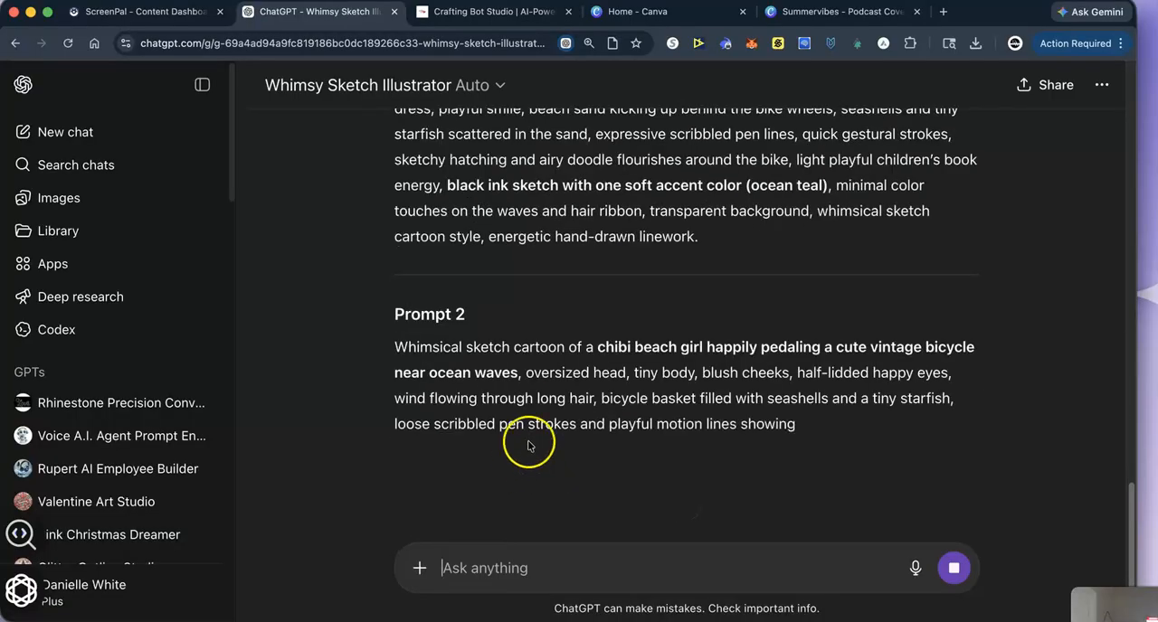
scroll(512, 459, "down", 5)
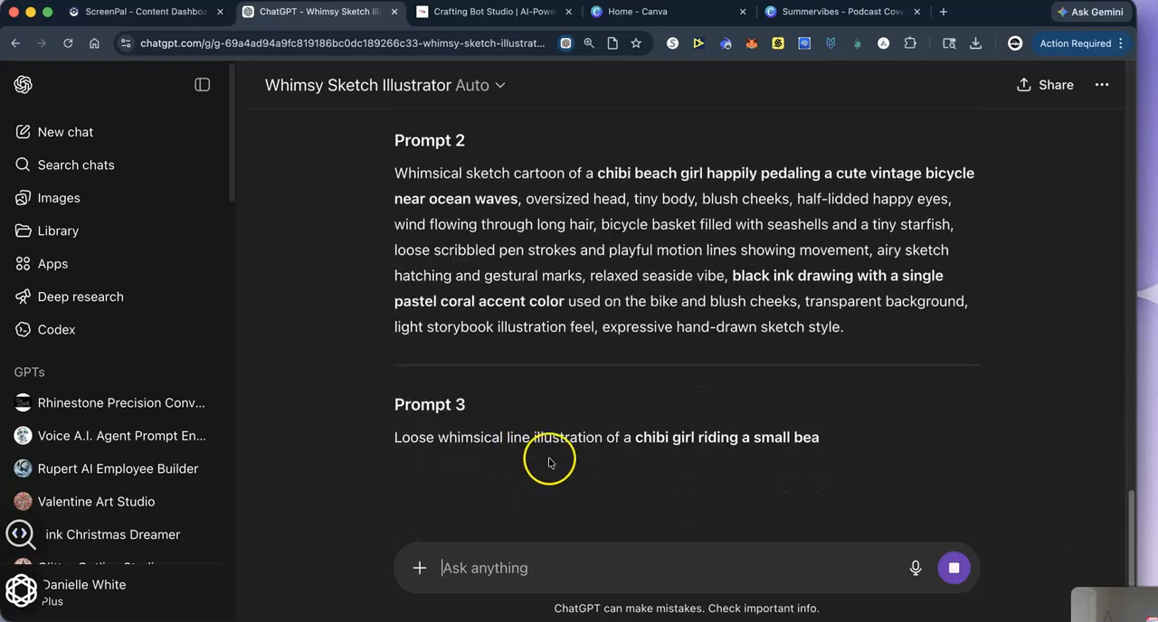
scroll(497, 463, "down", 3)
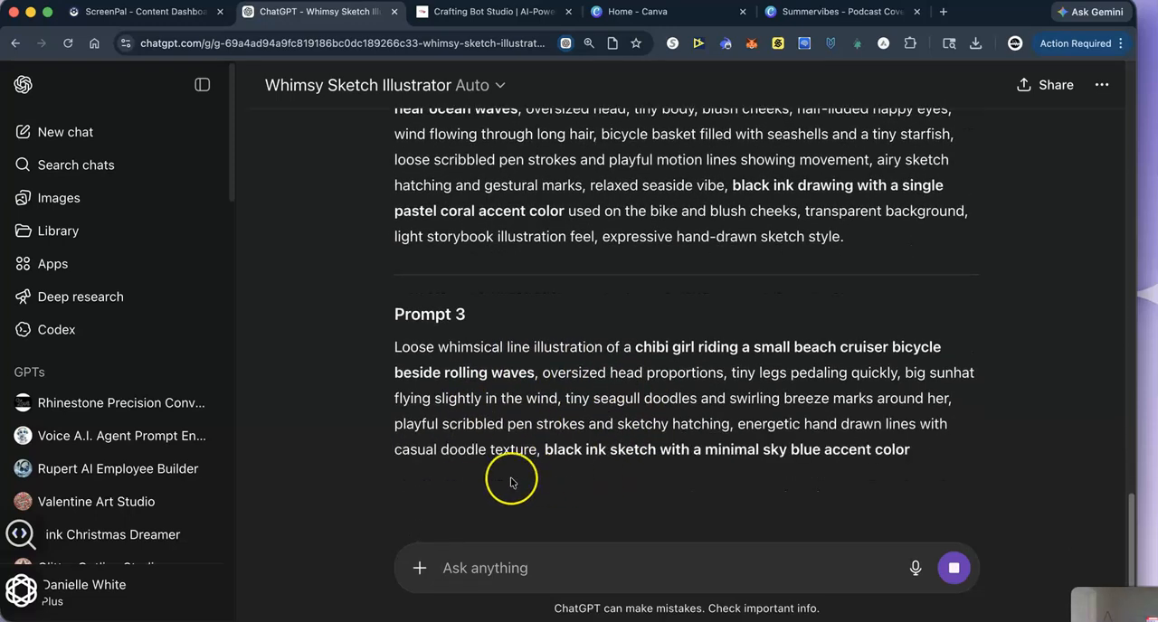
scroll(525, 480, "down", 7)
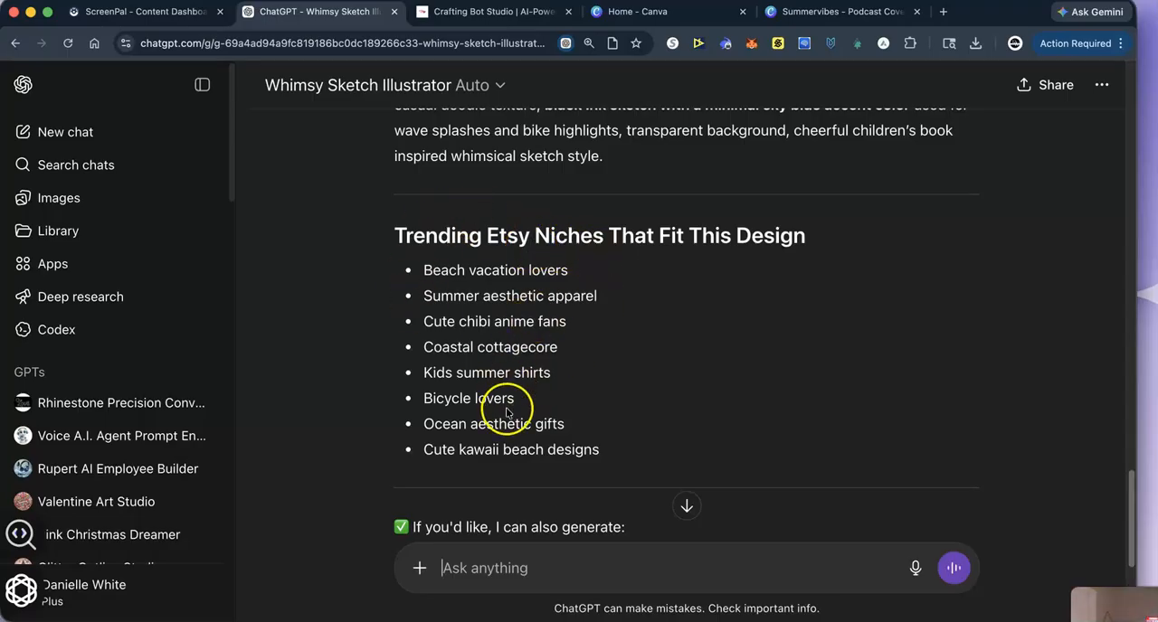
scroll(503, 441, "down", 5)
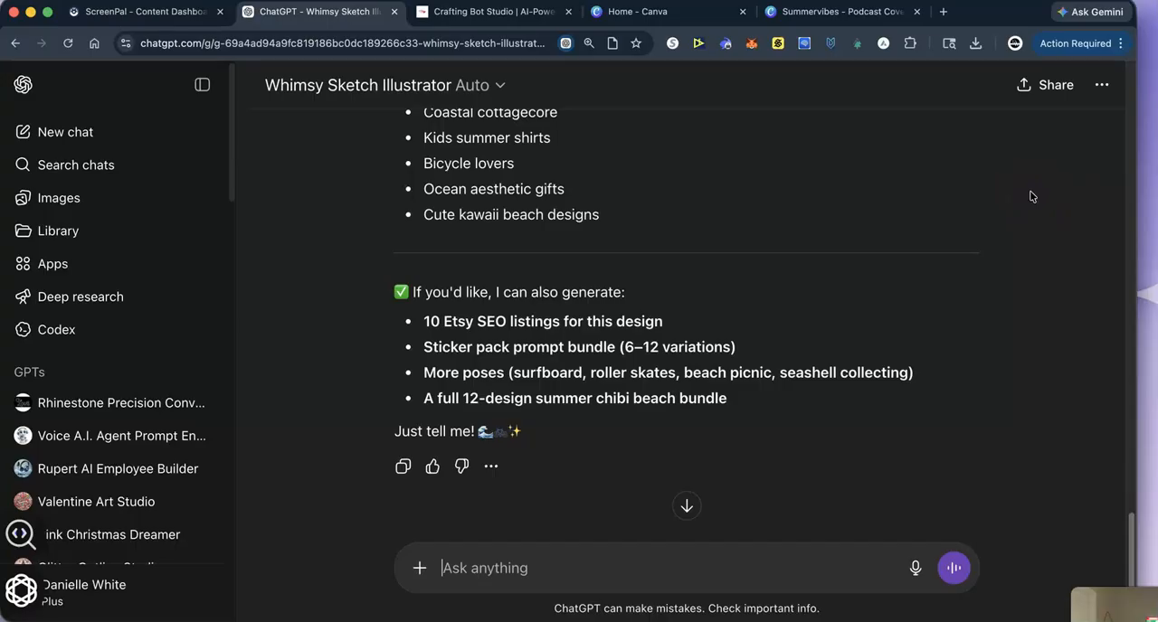
type("prompt")
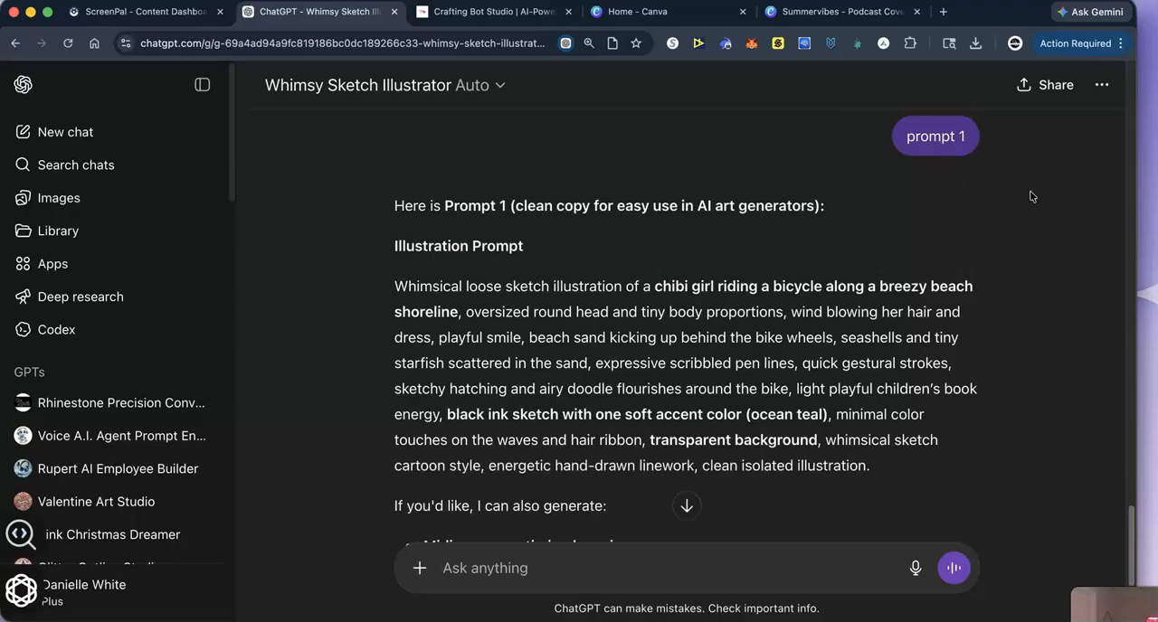
- Read the clean copy of Prompt 1 and have its illustration generated with the message "make it now"
scroll(822, 351, "down", 2)
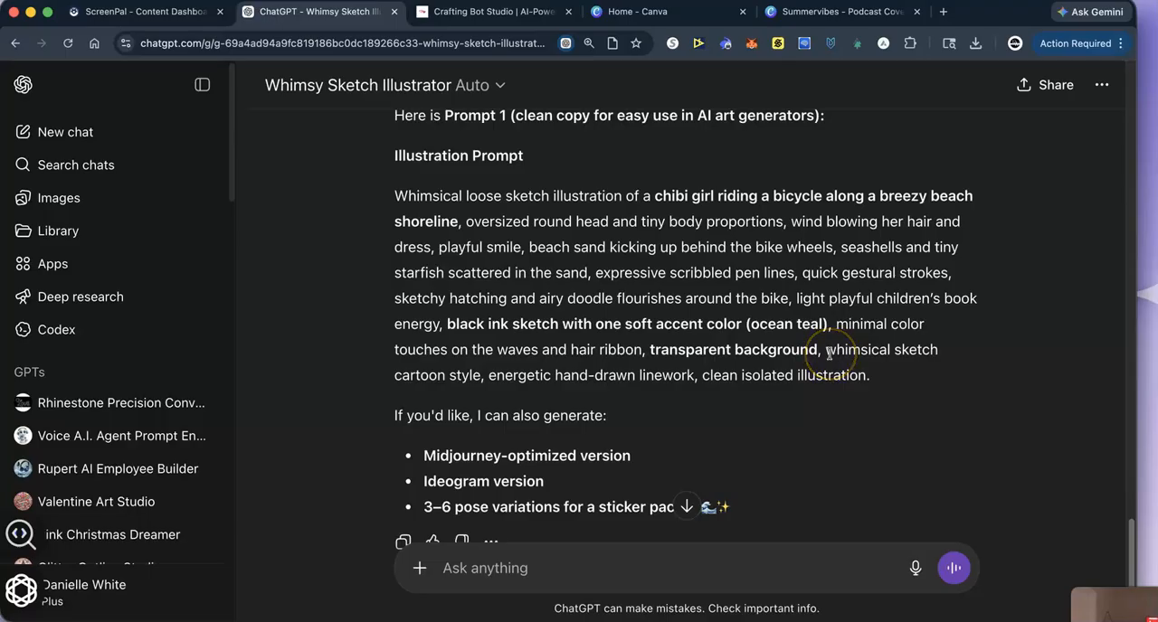
scroll(785, 407, "down", 2)
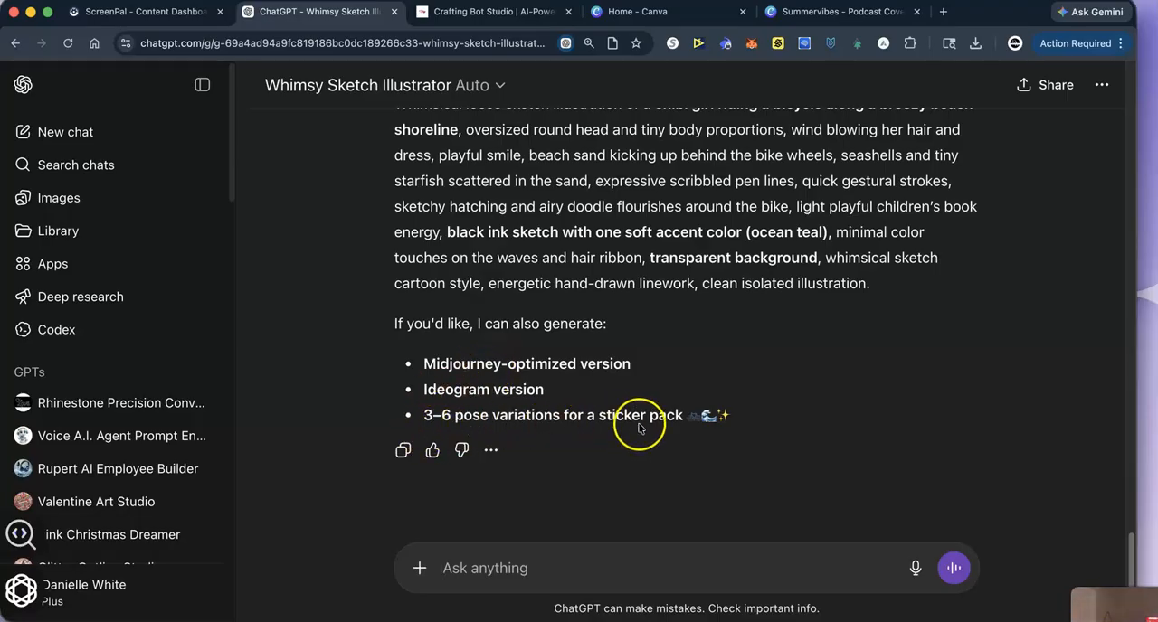
left_click(419, 568)
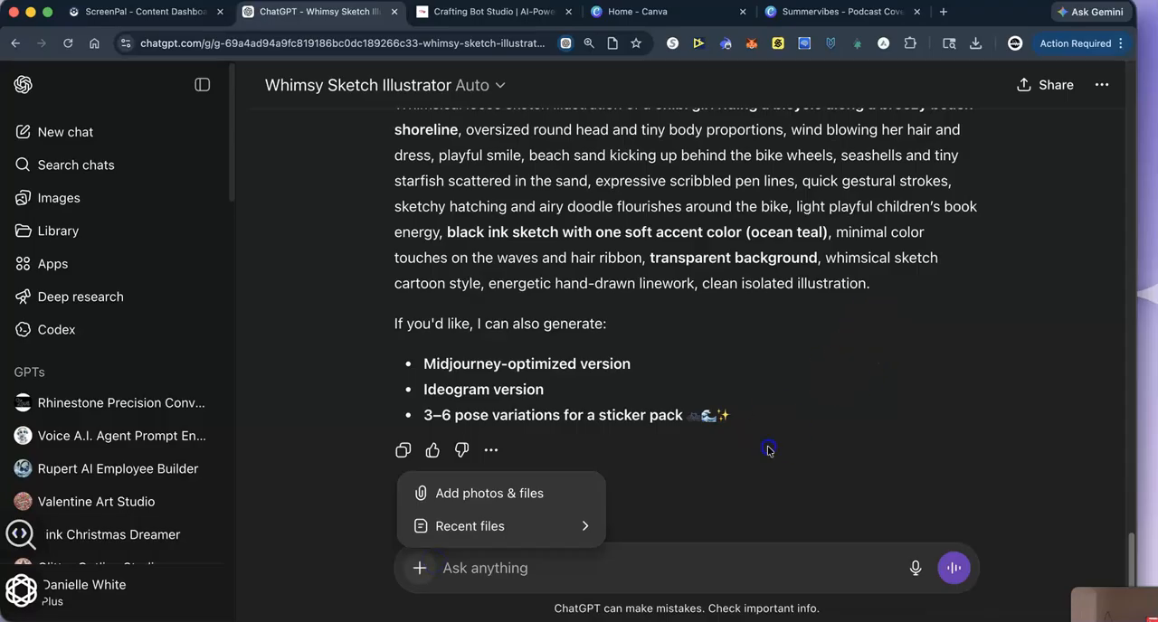
left_click(442, 562)
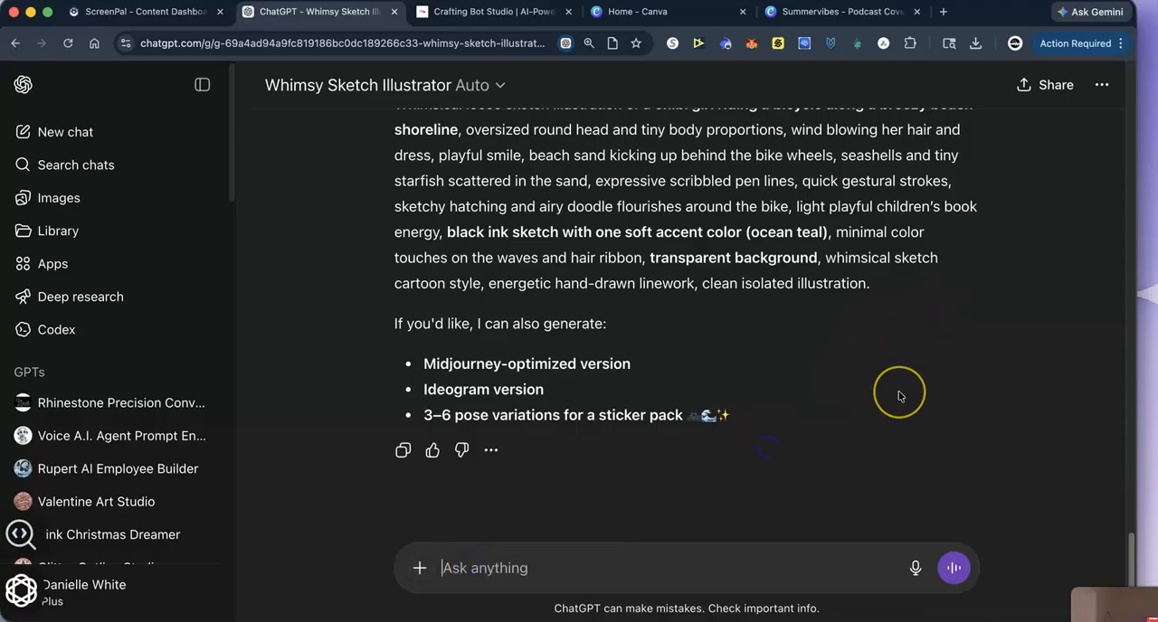
type("make it now")
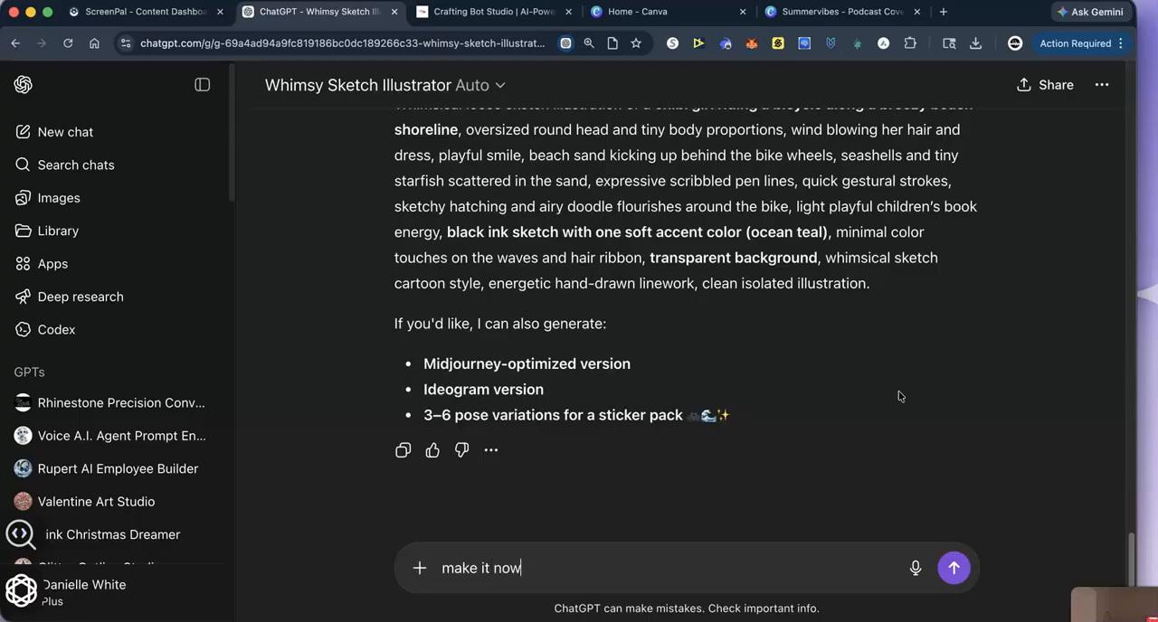
key("Return")
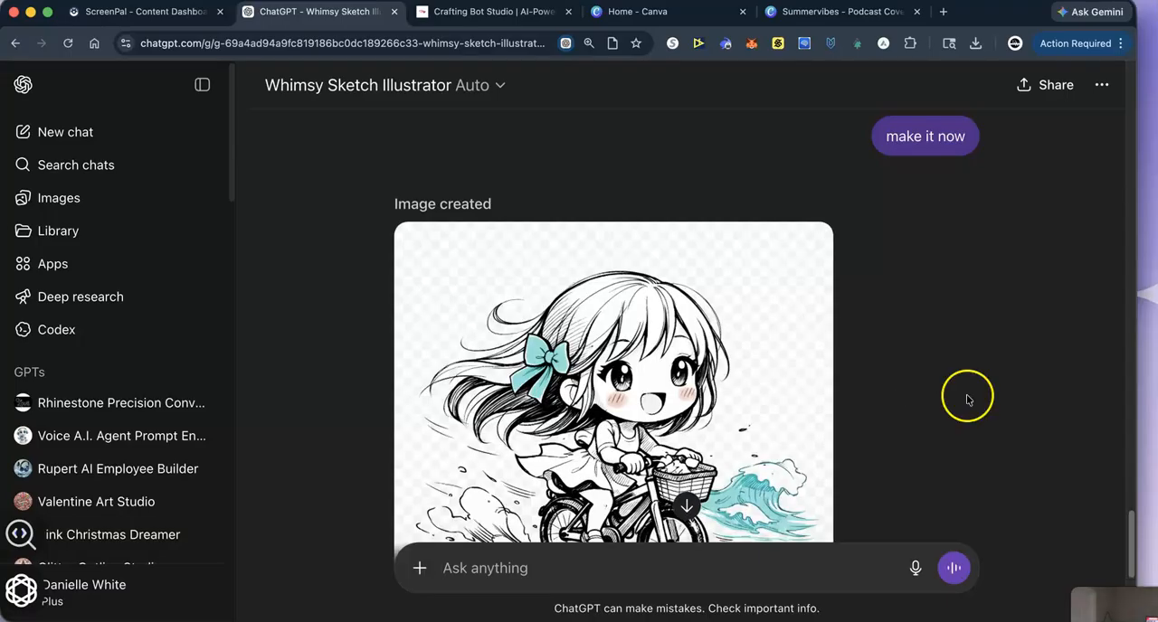
- Look over the generated bike-riding chibi girl with the teal bow, and request the next illustration with "prompt 2"
scroll(710, 427, "down", 2)
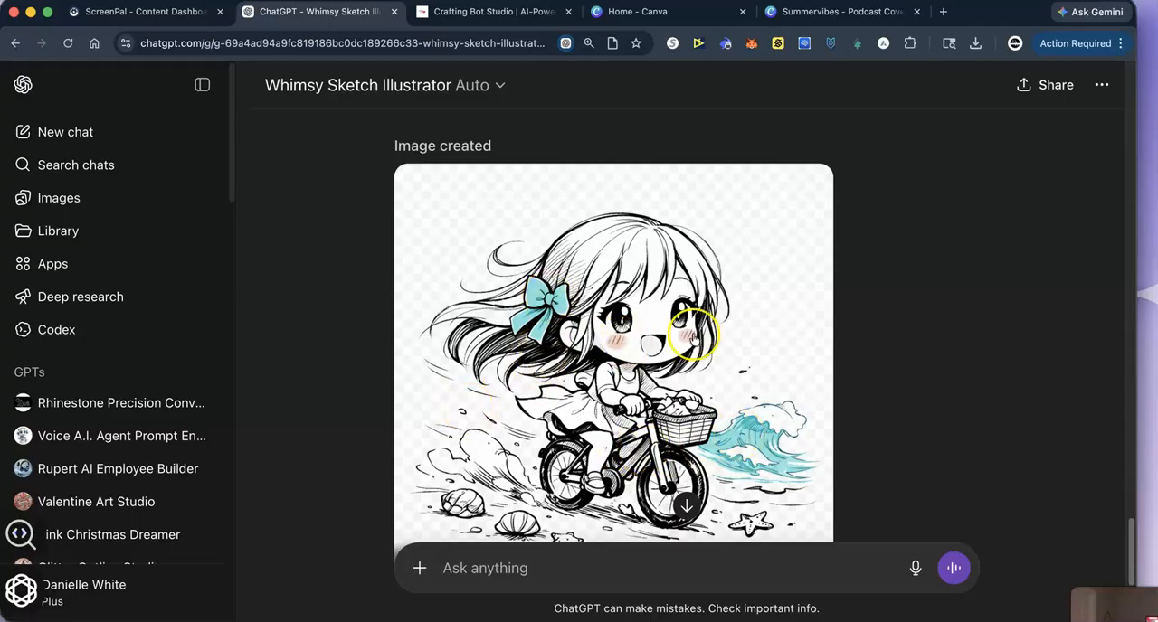
scroll(666, 439, "down", 3)
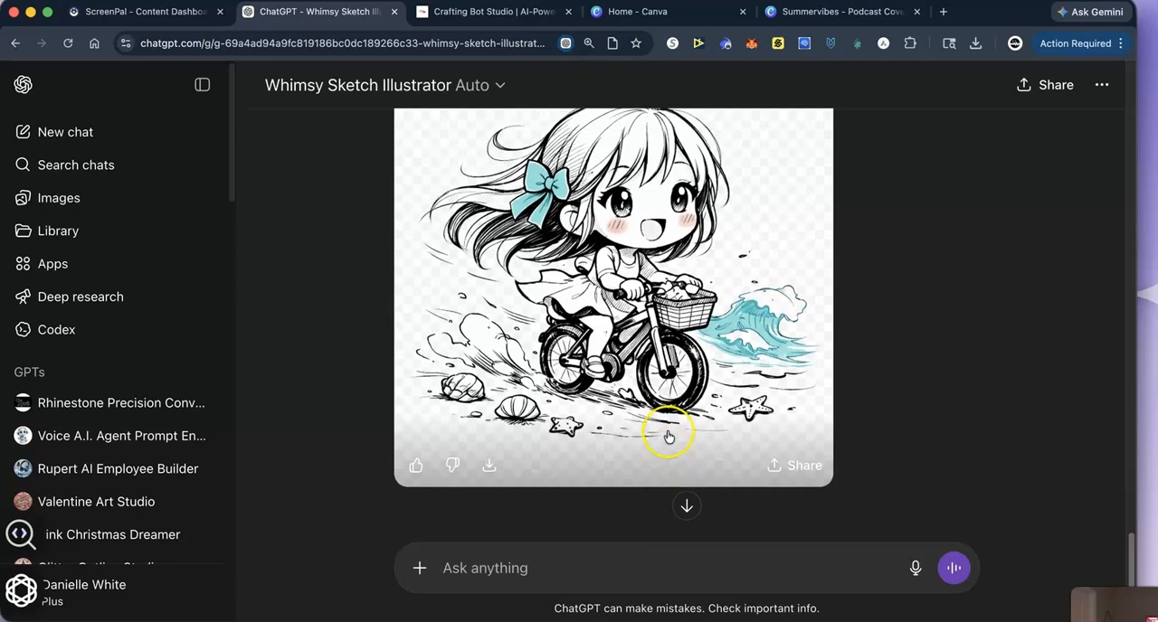
scroll(668, 437, "up", 2)
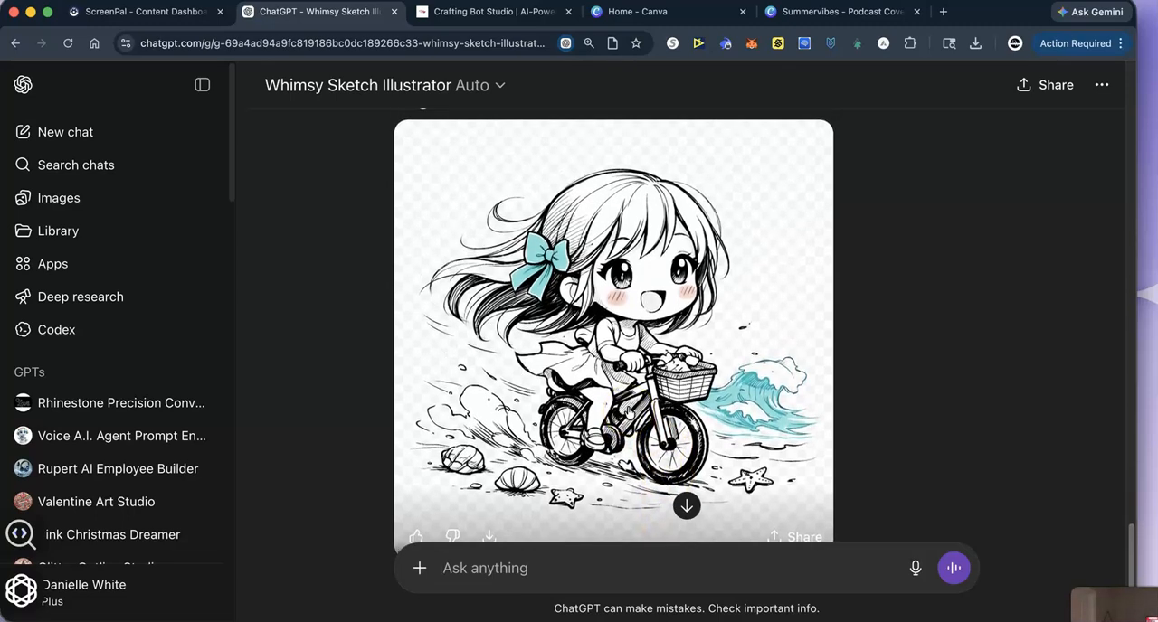
scroll(669, 361, "down", 1)
scroll(650, 407, "down", 2)
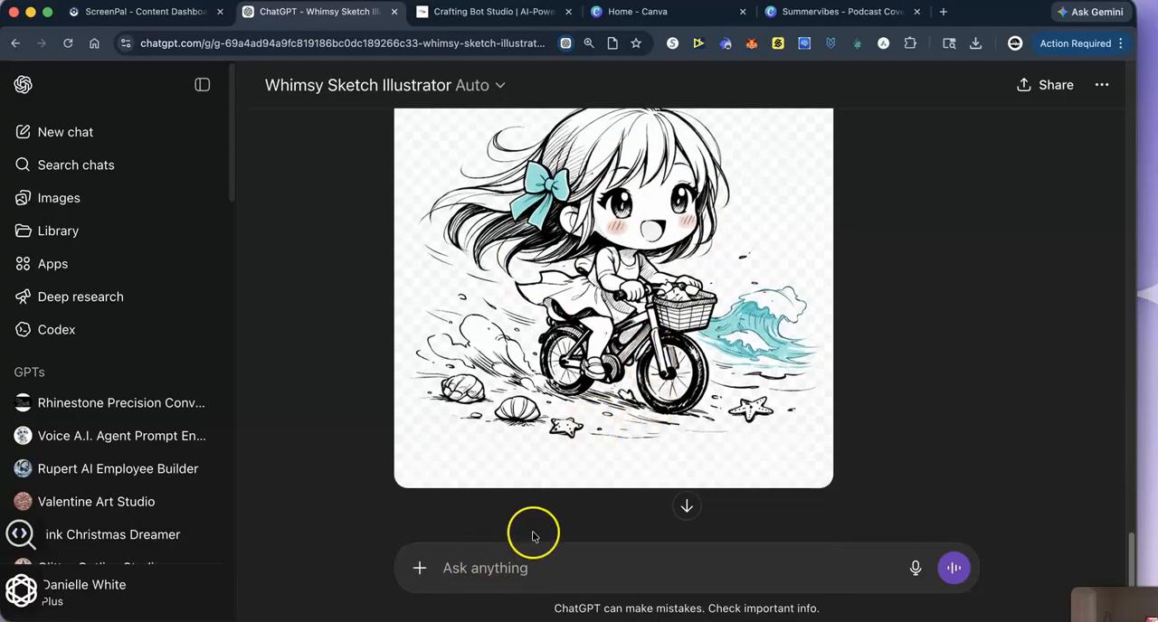
type("p")
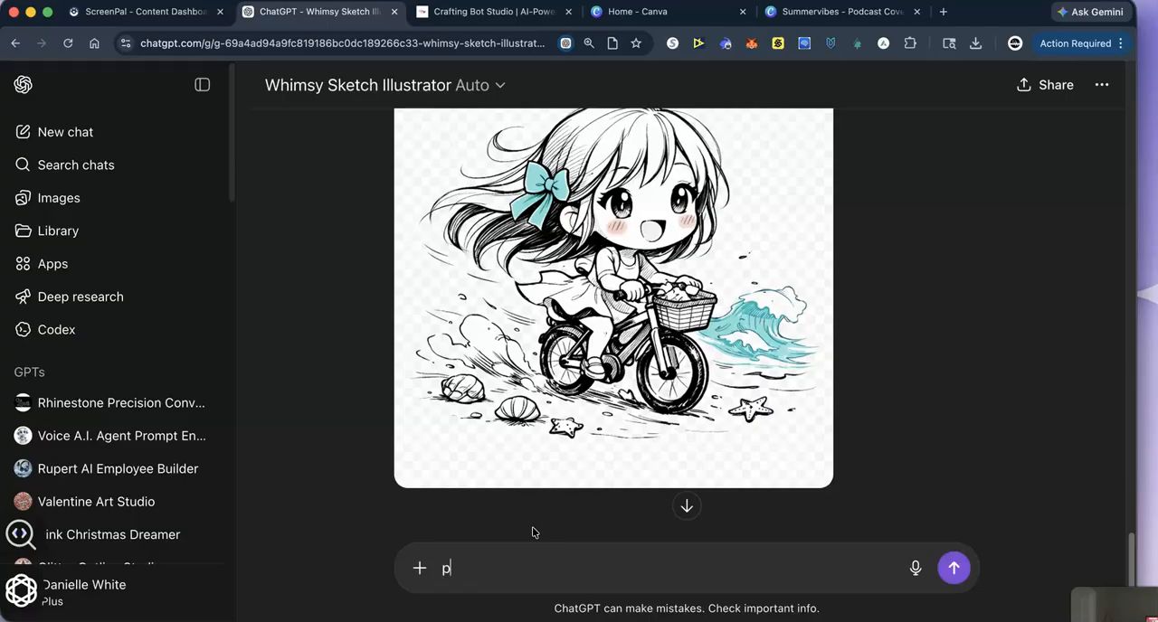
type("rompt 2")
key("Return")
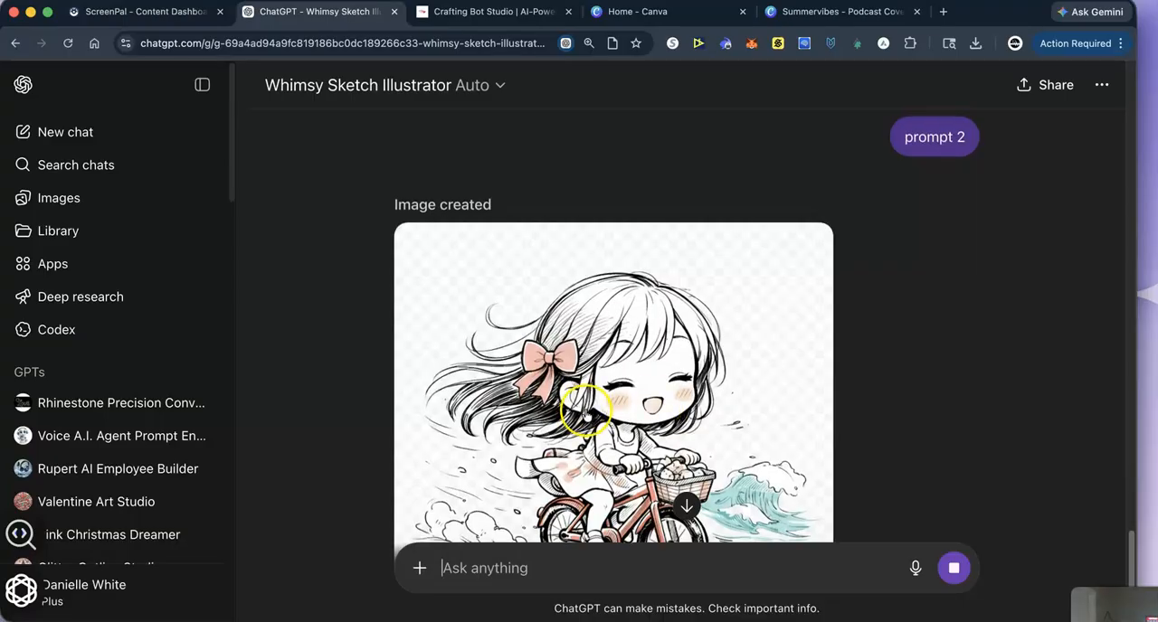
- Look over the coral-accented chibi girl illustration and request the third variation with "prompt 3"
scroll(542, 421, "up", 2)
scroll(541, 423, "down", 3)
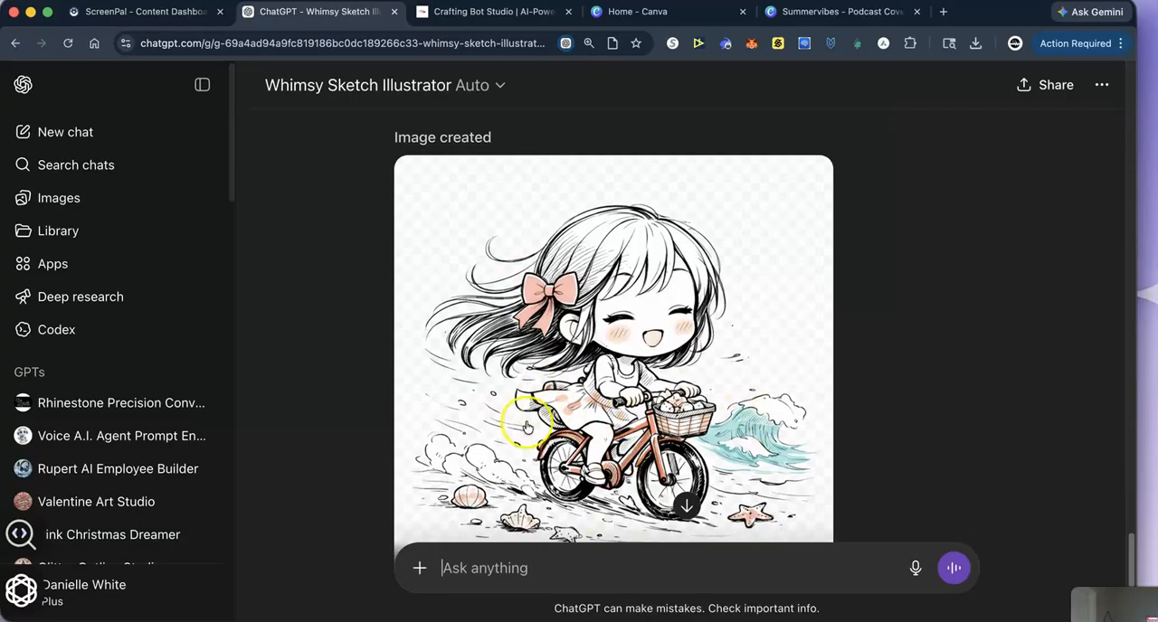
scroll(491, 431, "down", 1)
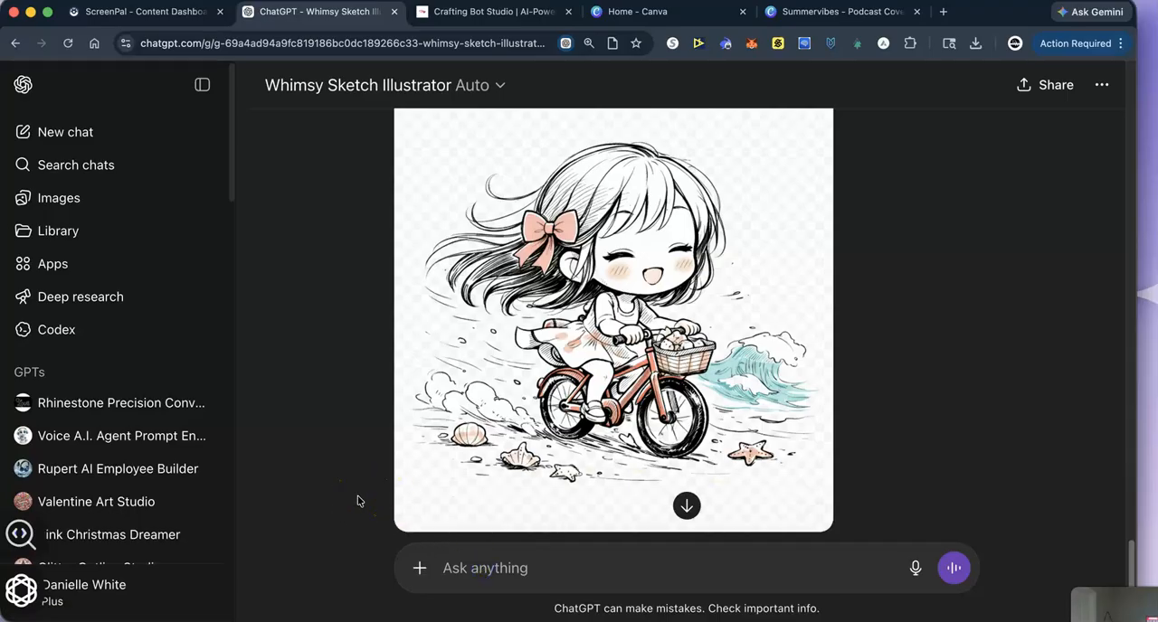
type("prompt ")
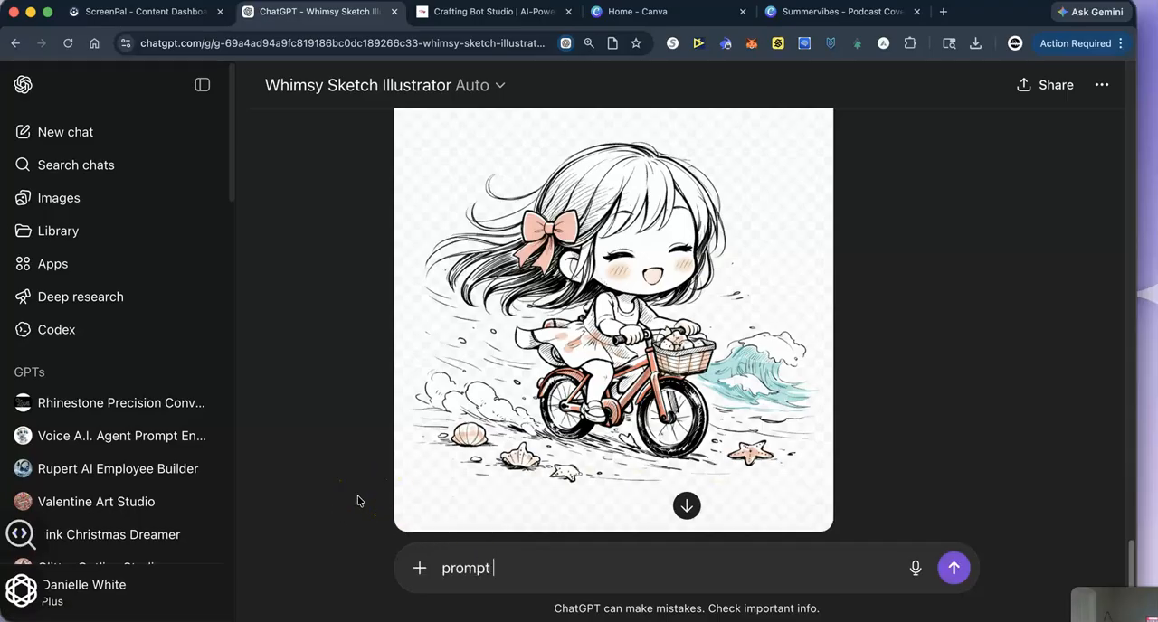
type("3")
key("Return")
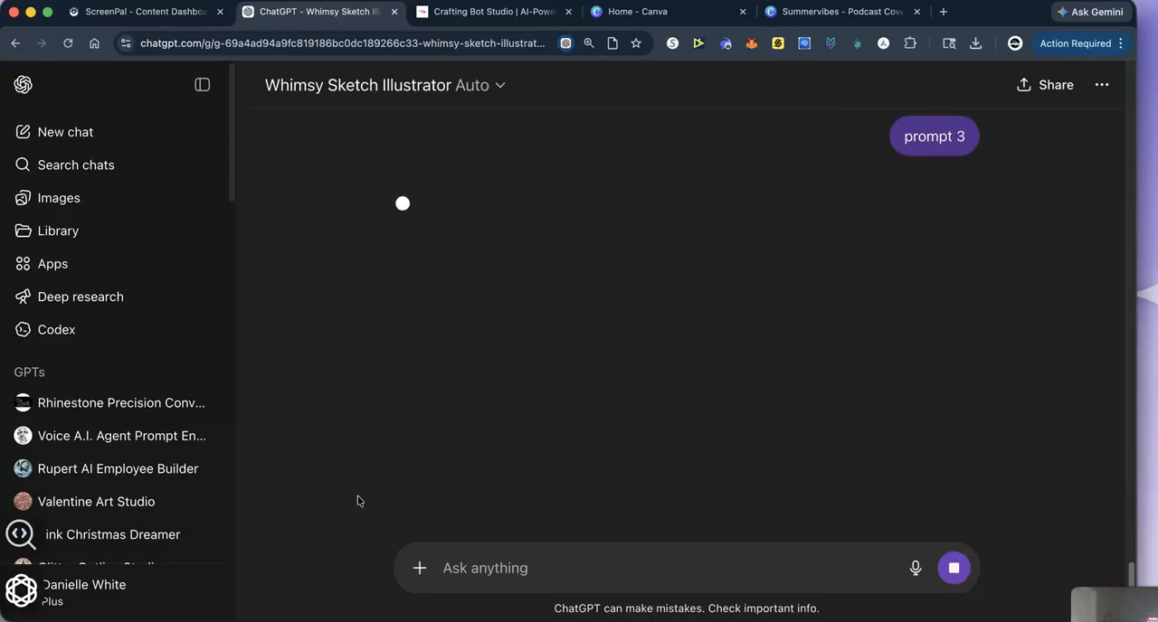
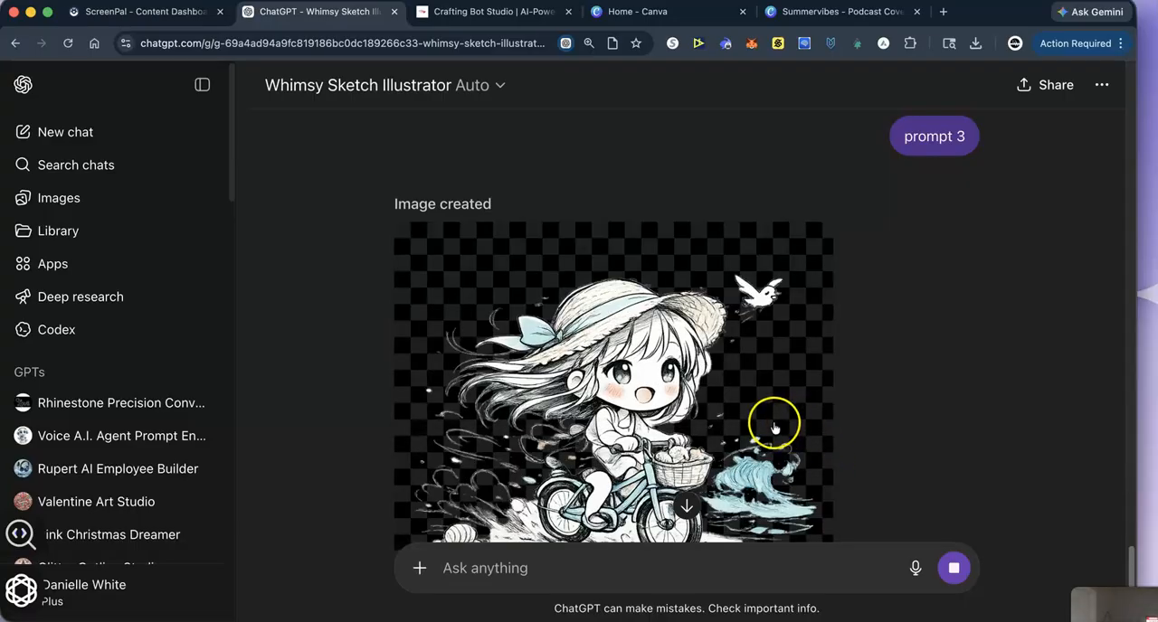
- Compare the generated bike-riding chibi girls and download the version with the coral bow and coral bicycle
scroll(764, 425, "down", 2)
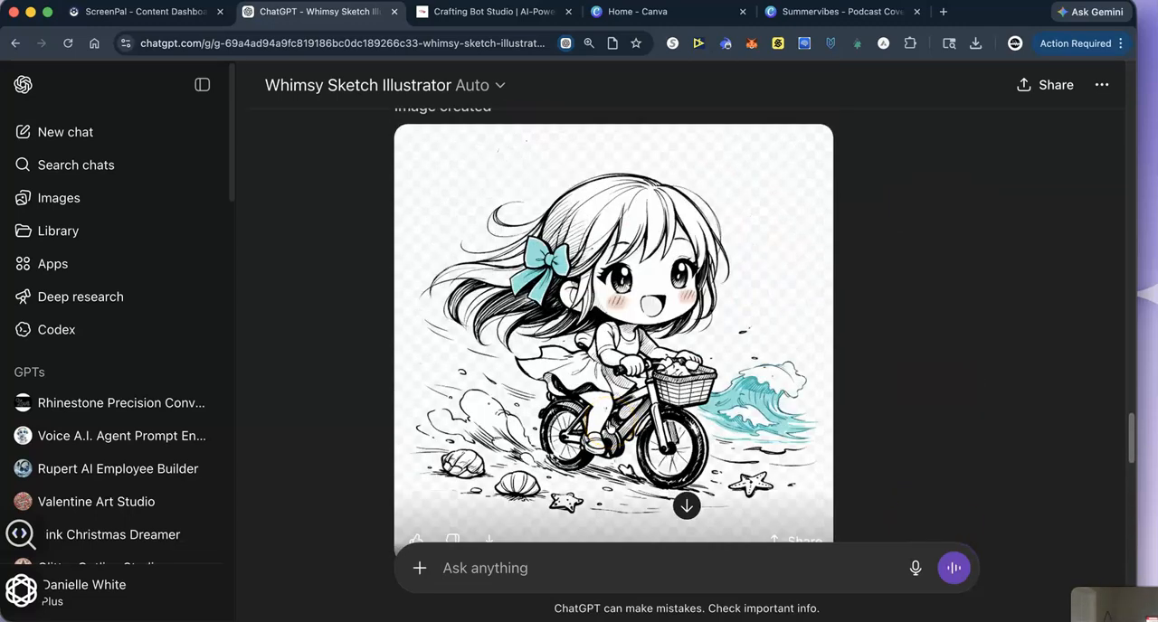
scroll(610, 468, "down", 3)
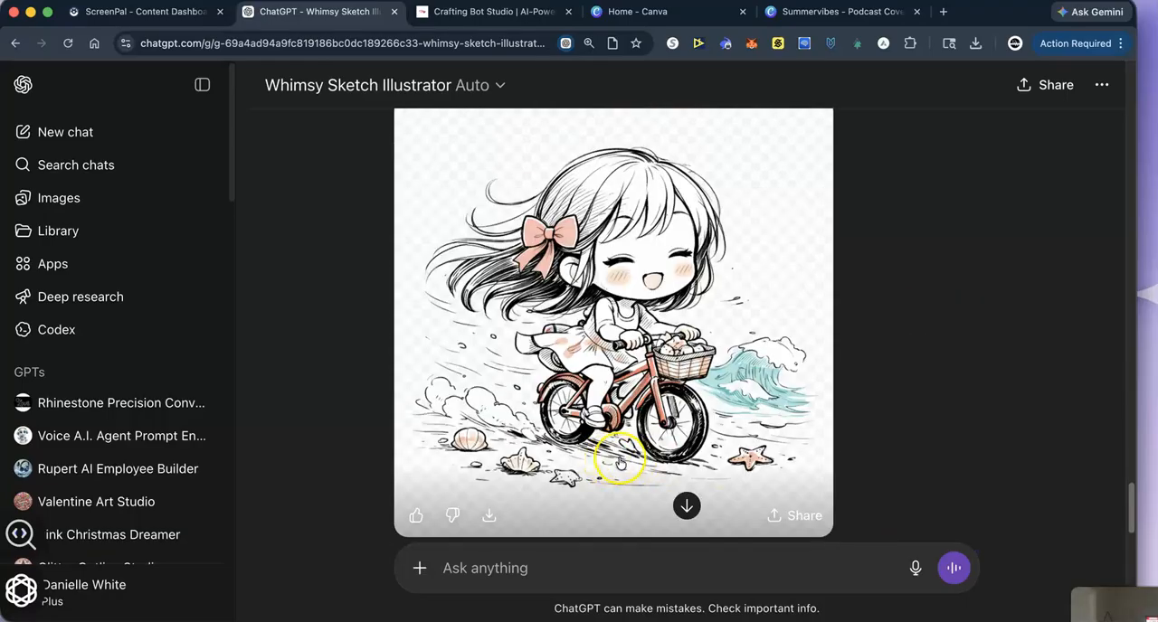
scroll(619, 461, "down", 10)
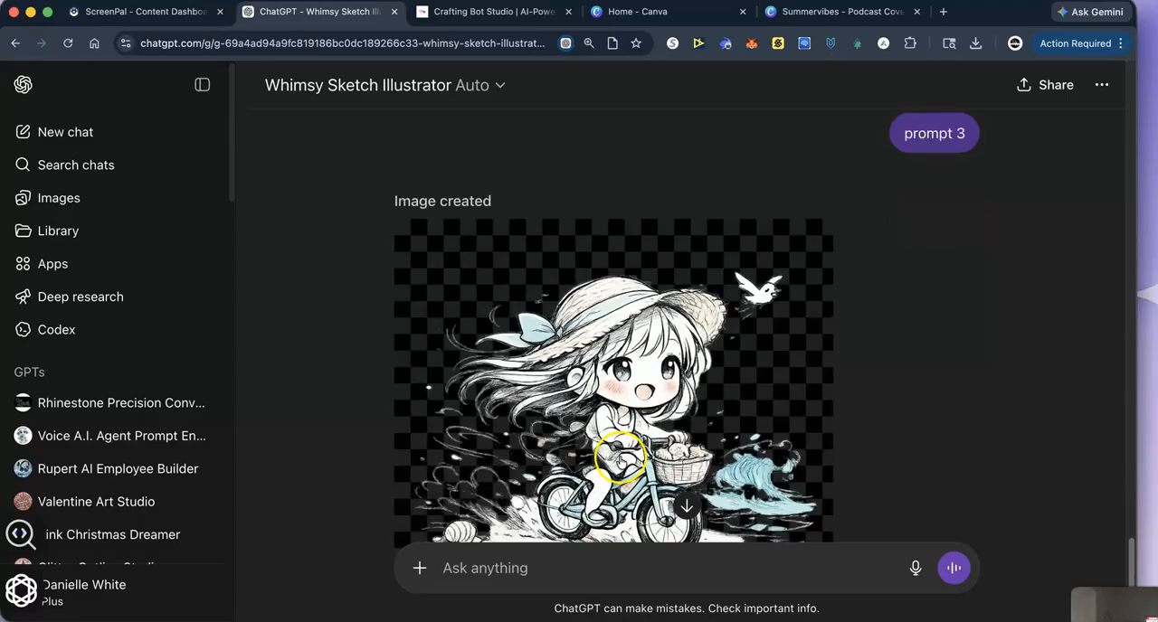
scroll(620, 459, "down", 2)
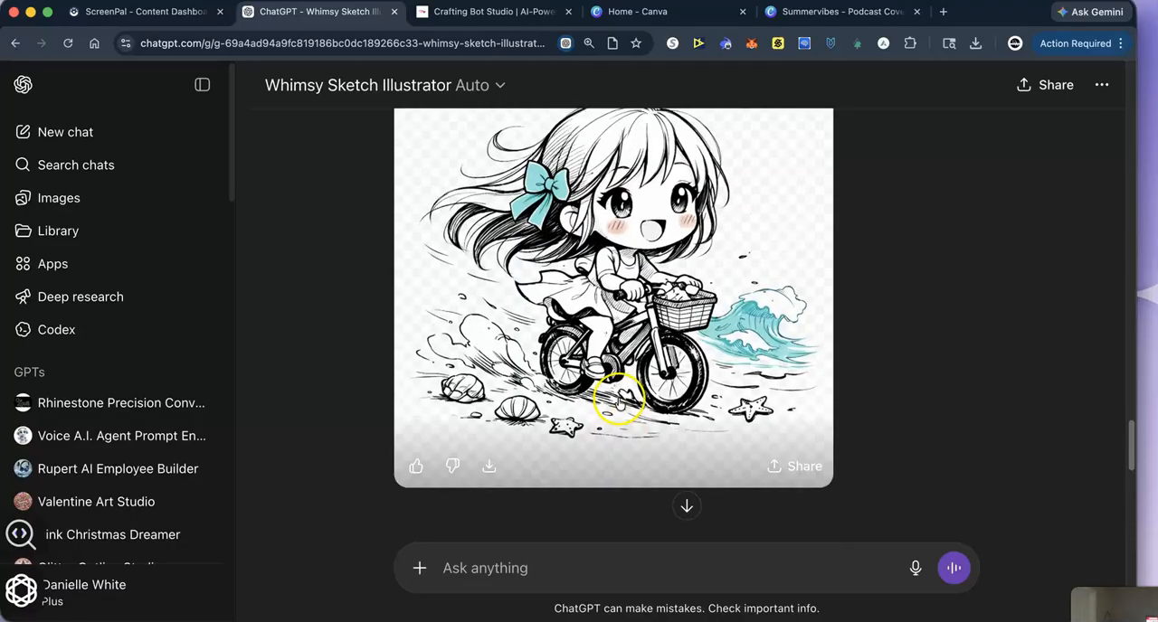
scroll(620, 400, "up", 5)
scroll(620, 400, "down", 4)
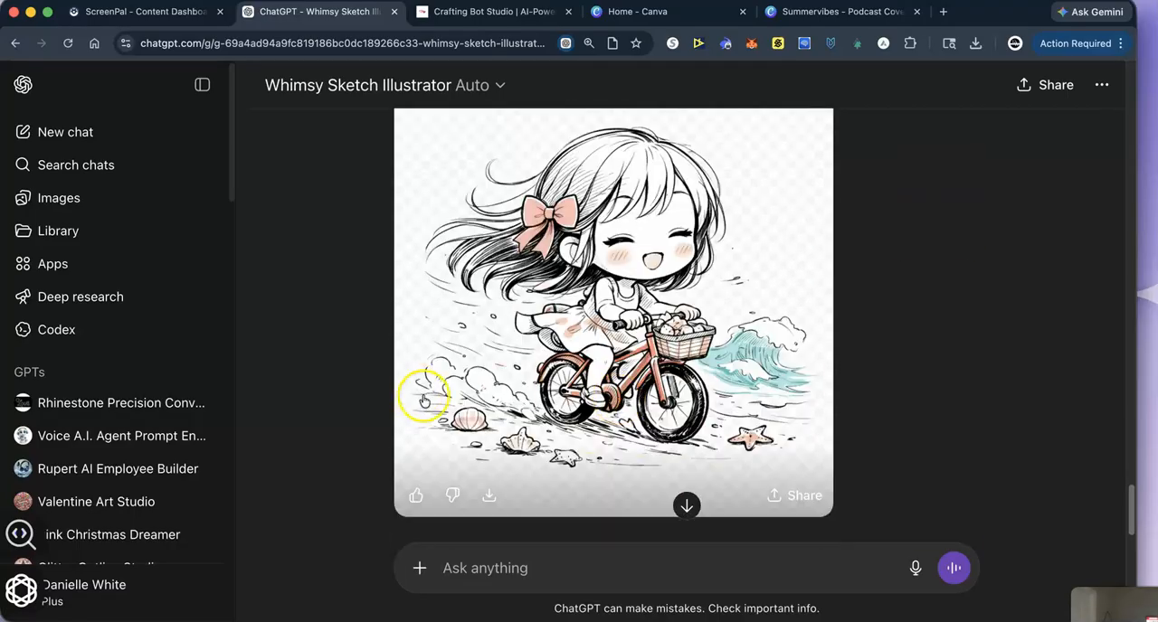
left_click(489, 494)
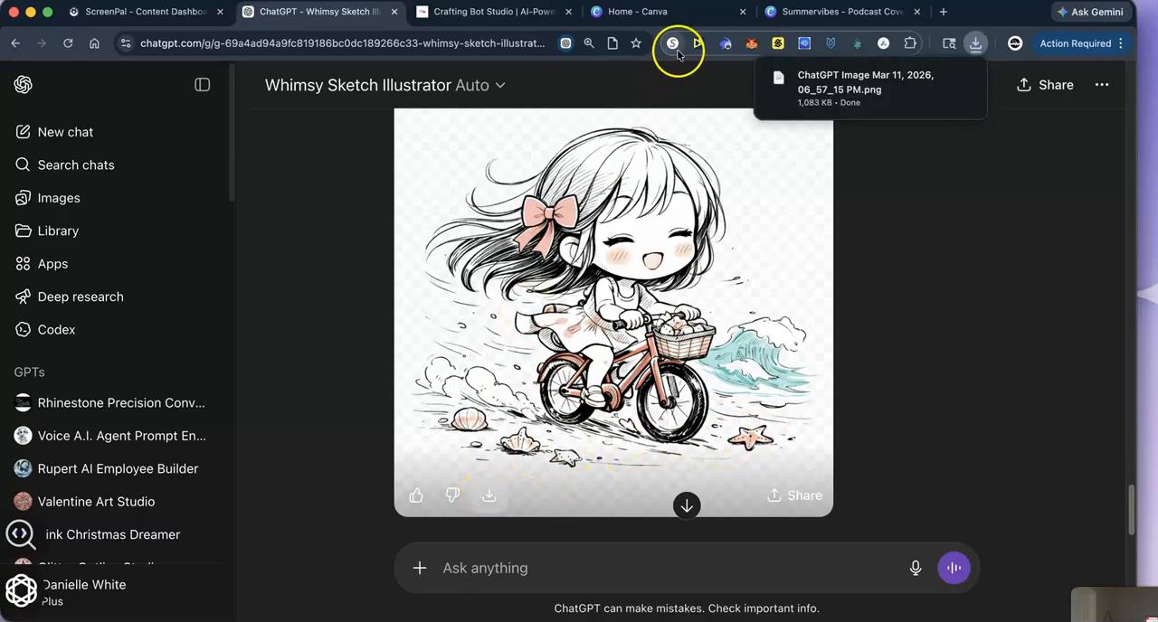
- Switch to the Summervibes design in Canva, add a page after page 22, and place the downloaded illustration on it
left_click(814, 14)
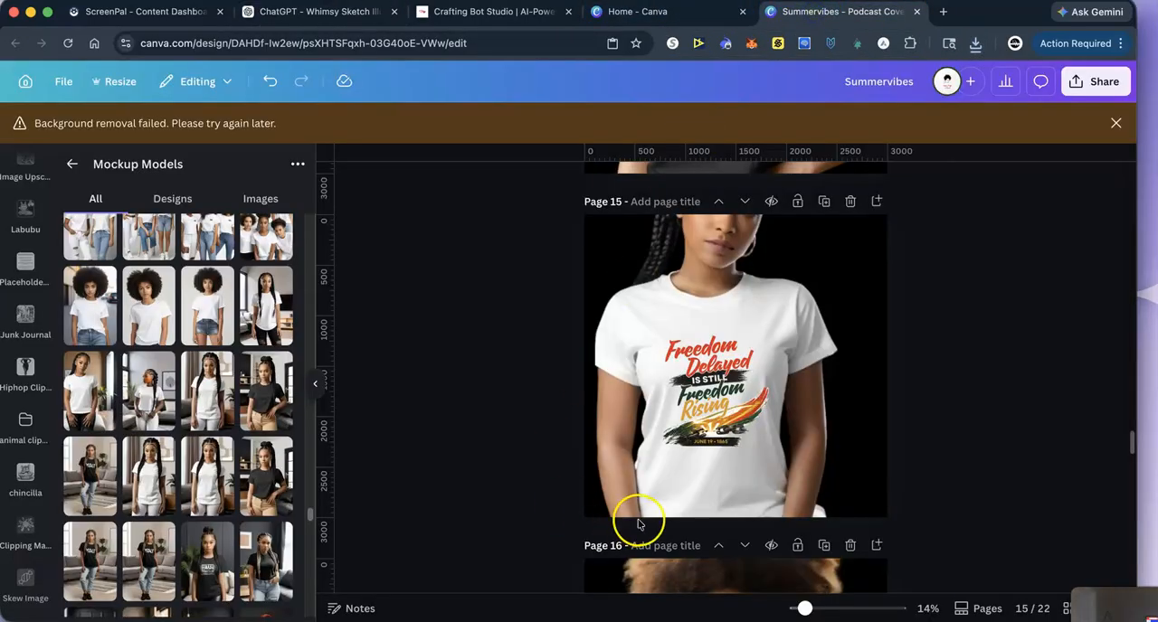
scroll(514, 435, "down", 15)
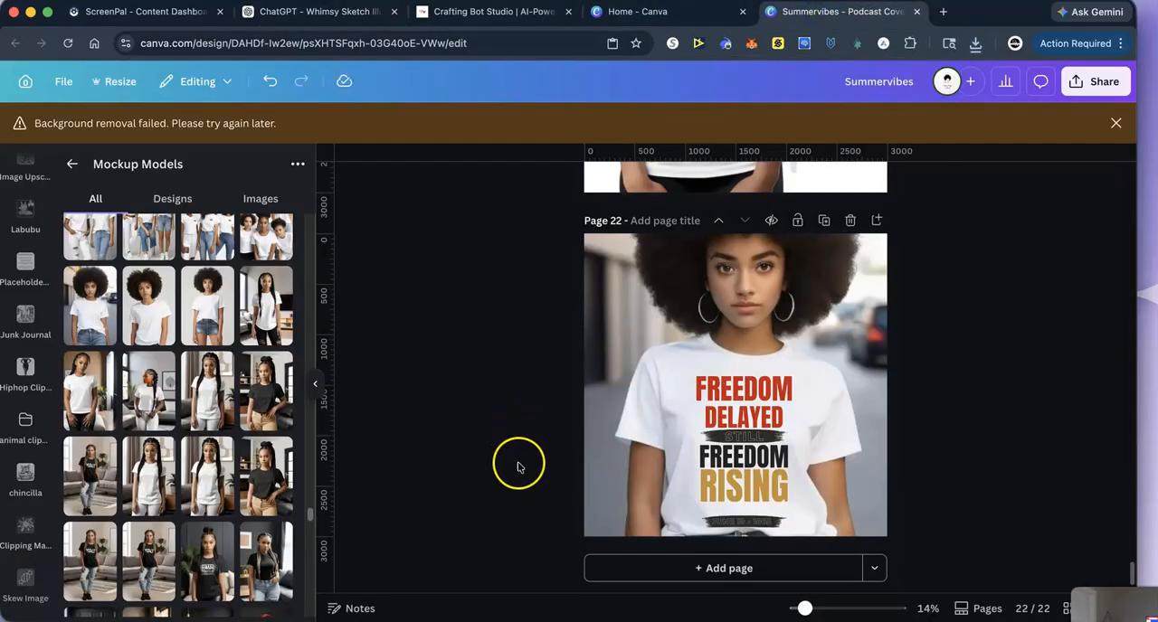
left_click(678, 567)
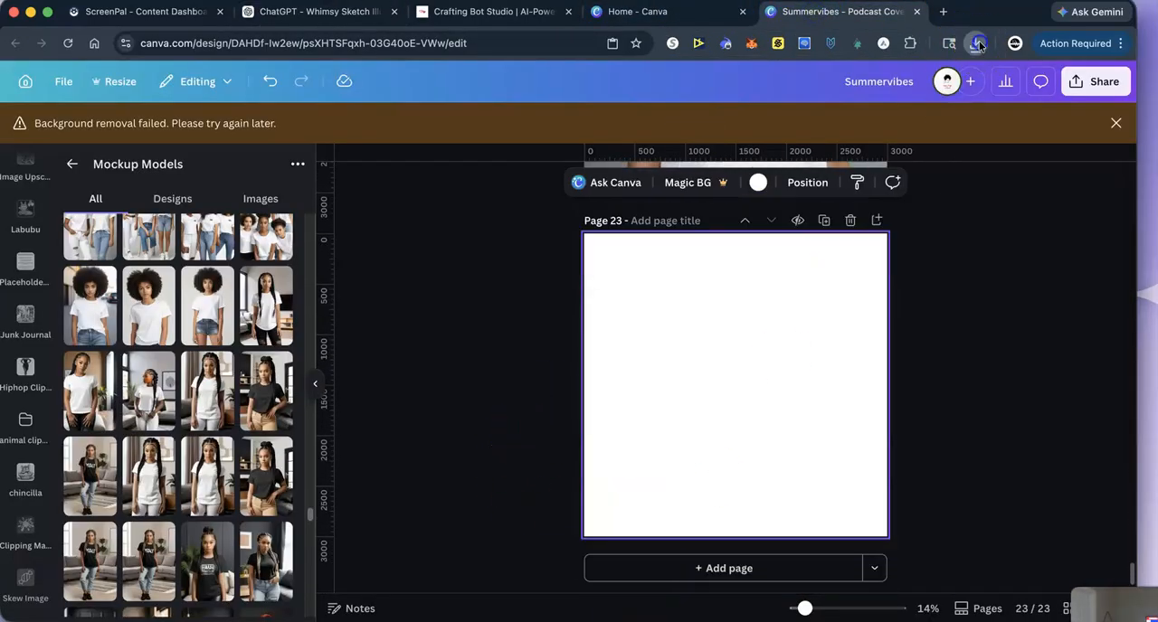
left_click(975, 42)
mouse_move(836, 136)
left_mouse_down()
mouse_move(709, 354)
mouse_move(714, 362)
left_mouse_up()
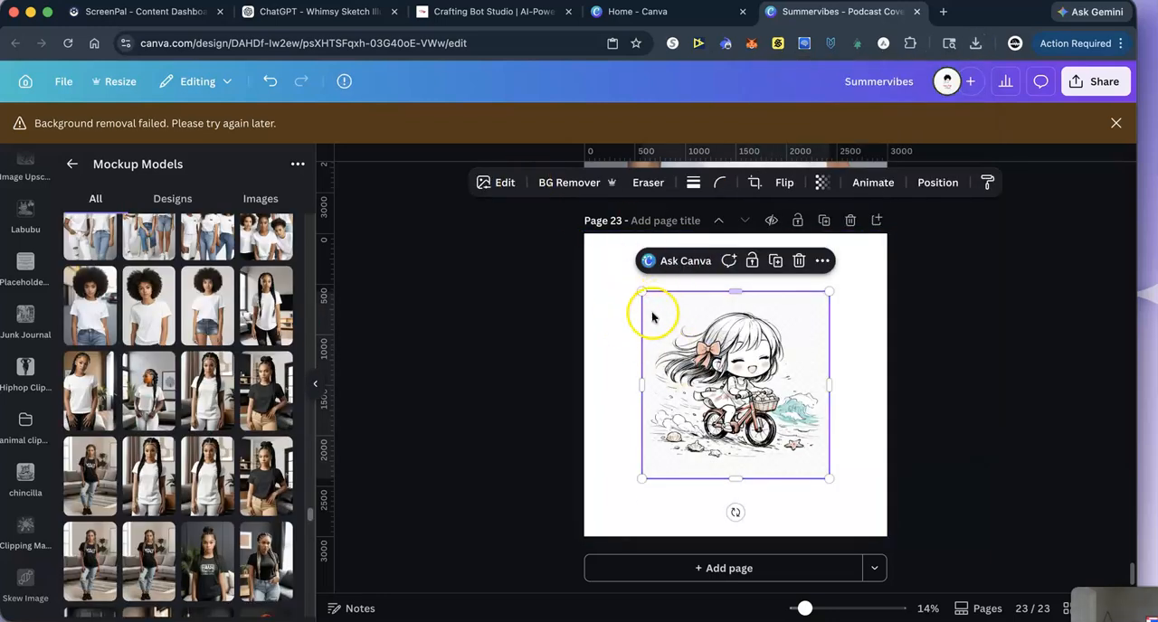
- Try to remove the illustration's background with BG Remover and separate its elements with Magic Layers
left_click(565, 182)
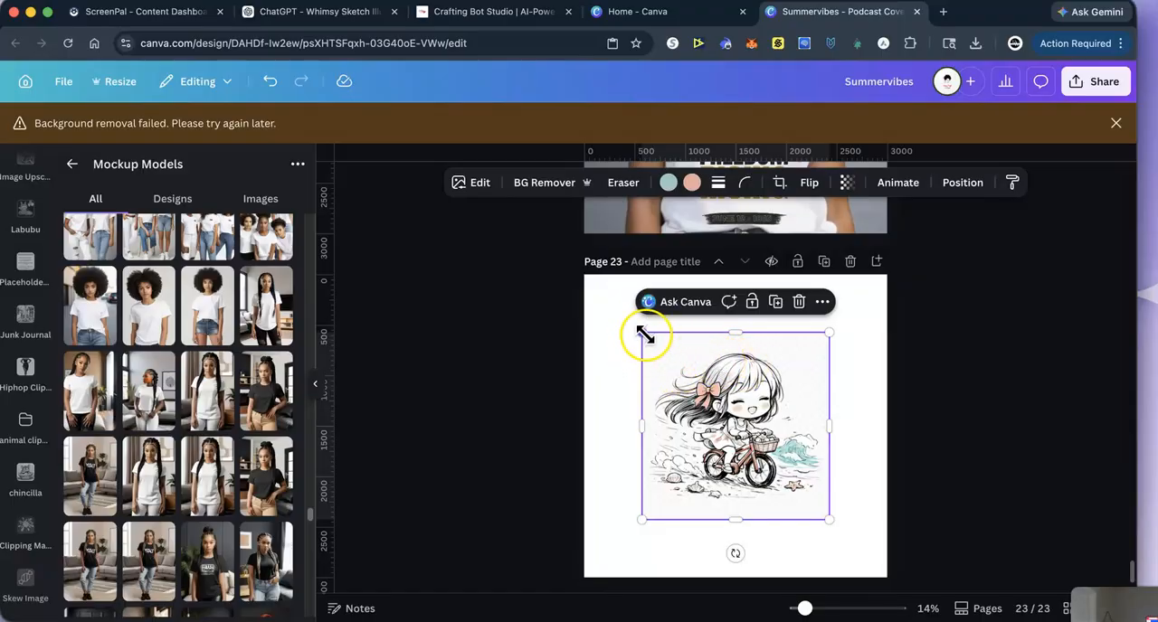
left_click(469, 185)
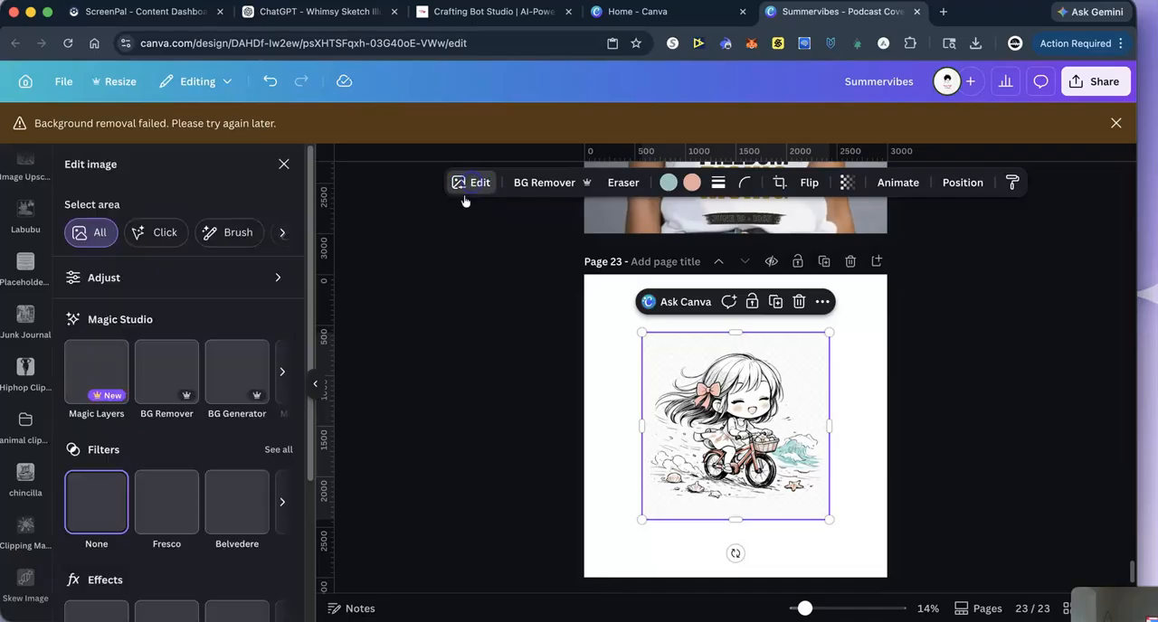
left_click(67, 360)
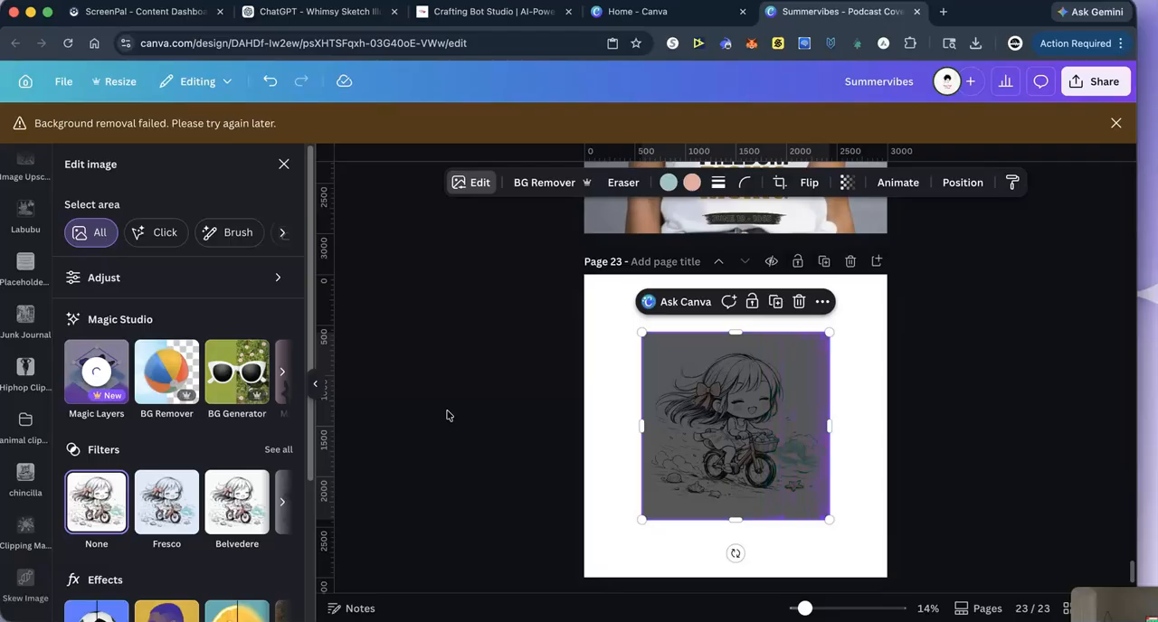
left_click(707, 362)
right_click(680, 355)
mouse_move(680, 354)
left_mouse_down()
mouse_move(615, 370)
mouse_move(668, 329)
left_mouse_up()
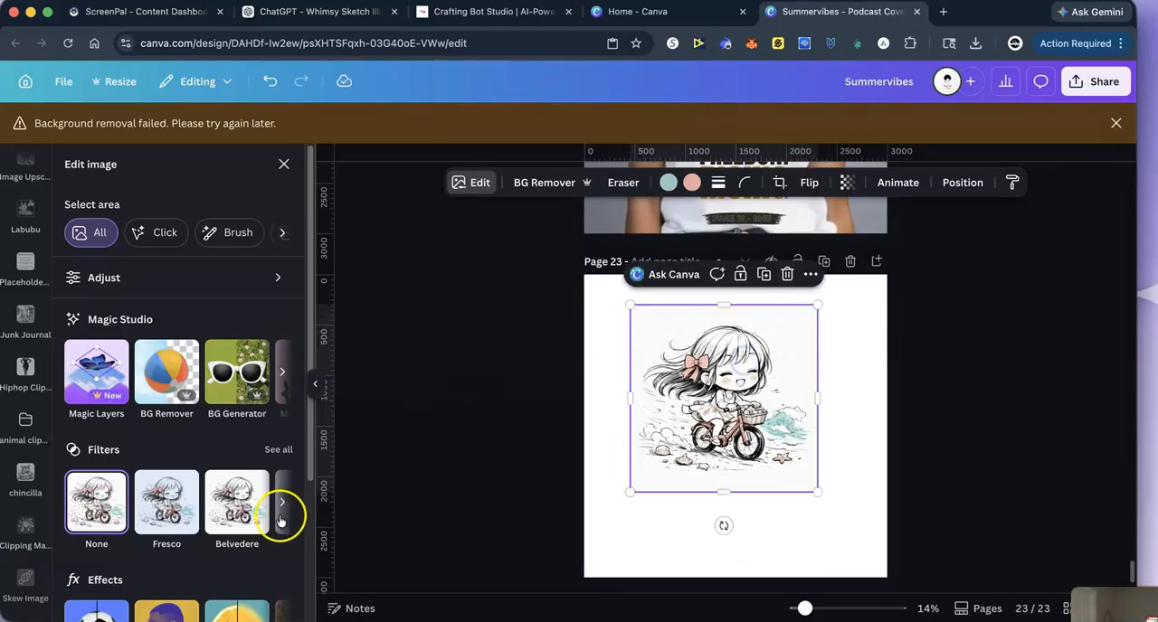
- Retry Magic Layers on the page 23 illustration and dismiss the background removal notice
left_click(91, 369)
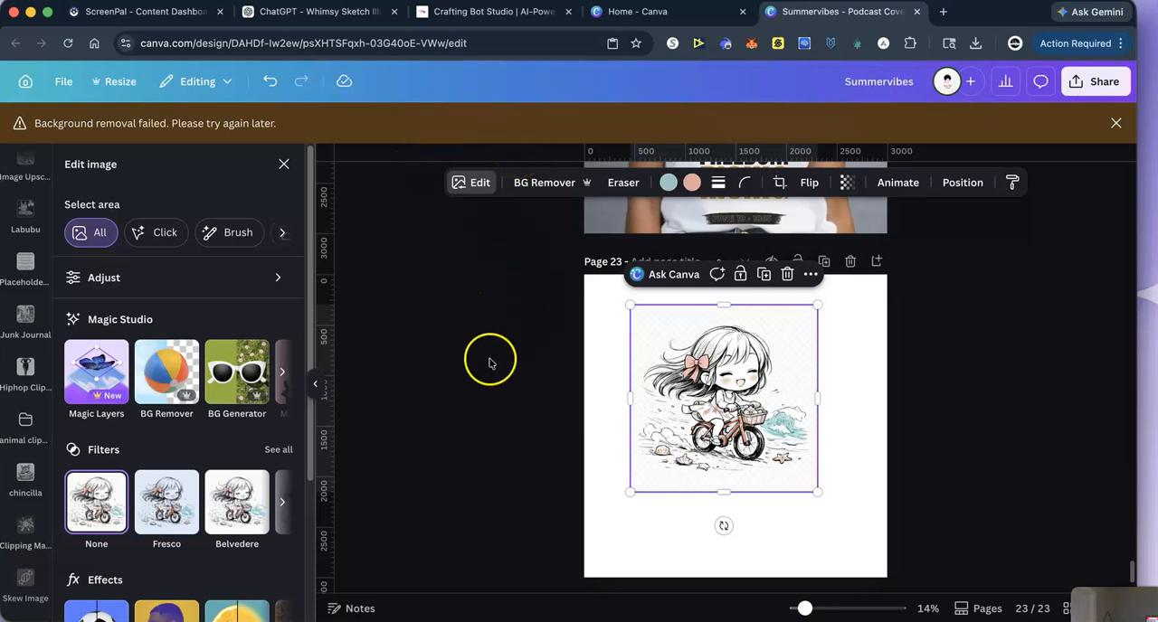
left_click(97, 385)
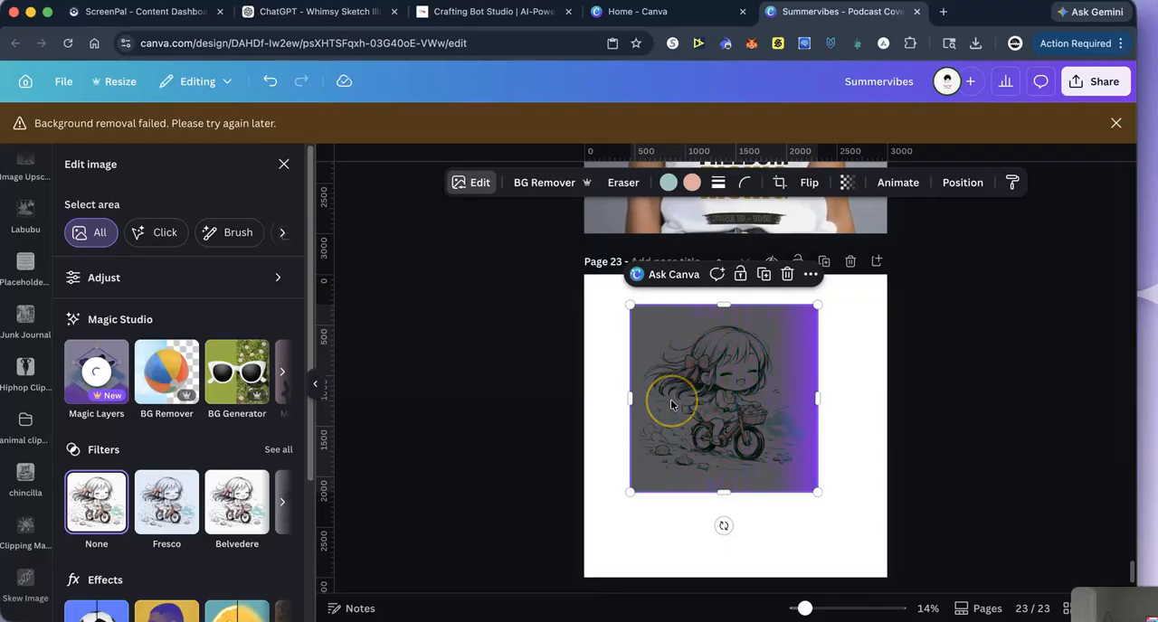
left_click(716, 400)
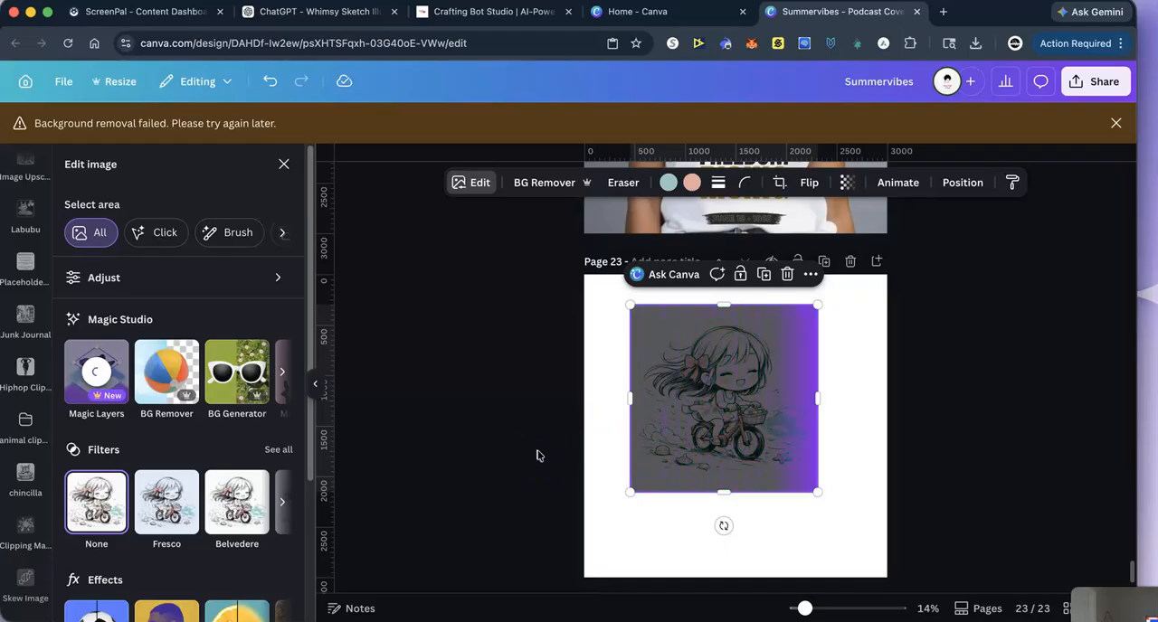
left_click(1114, 121)
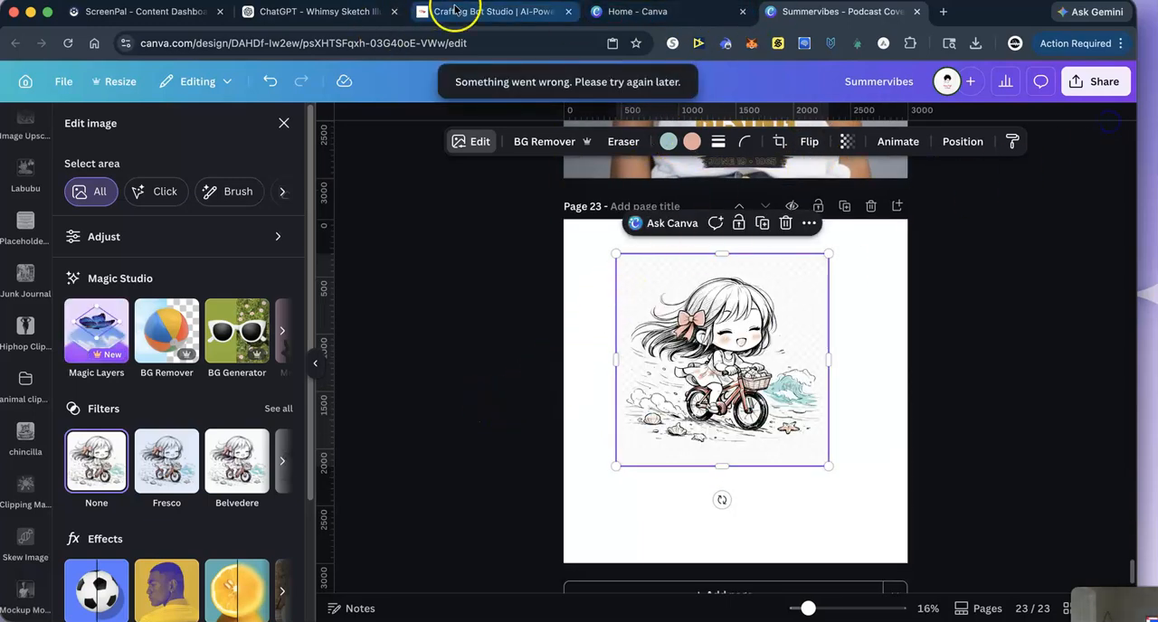
- Return to the Whimsy Sketch Illustrator chat, attach the downloaded illustration, and send "make this picture transparent"
left_click(268, 17)
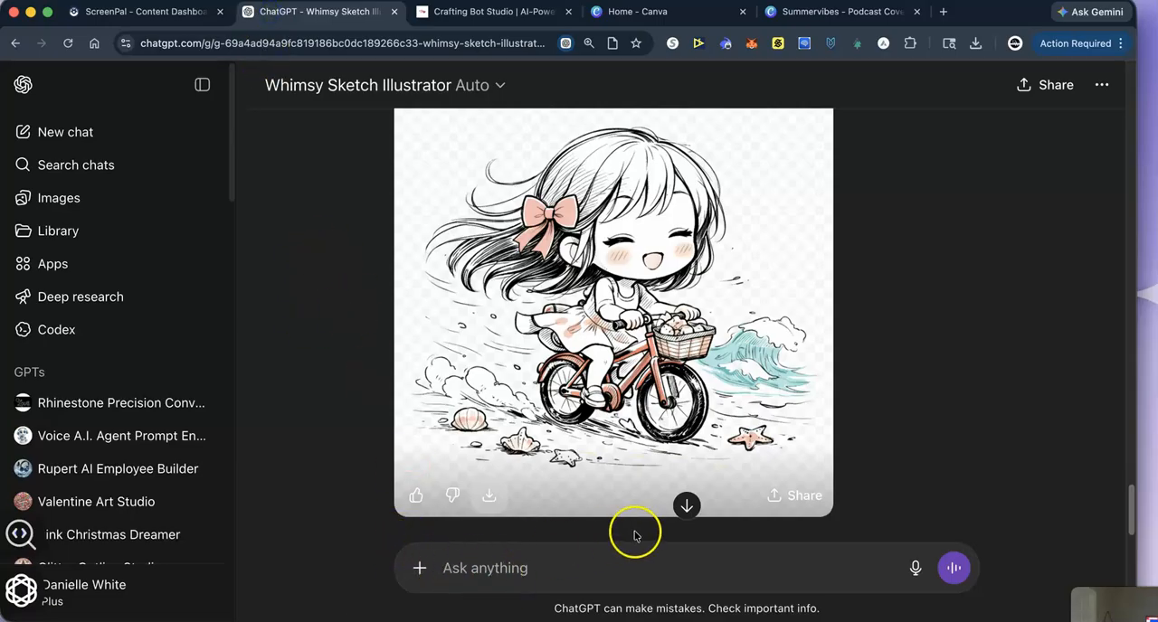
left_click(975, 42)
left_click_drag(839, 127, 450, 543)
left_click(457, 576)
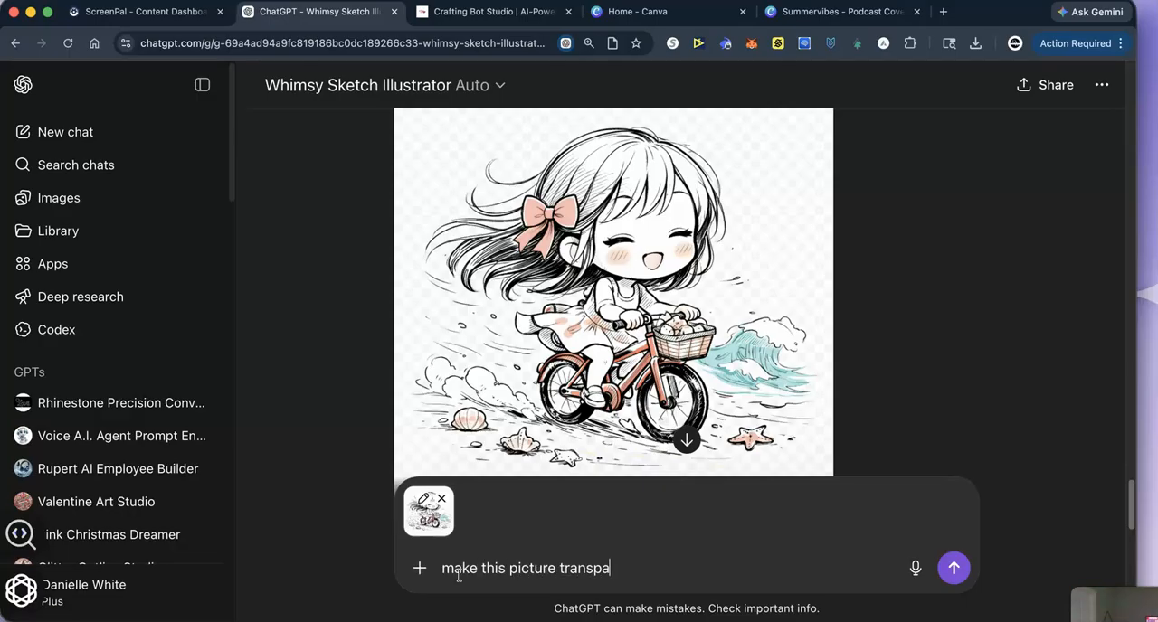
key("Return")
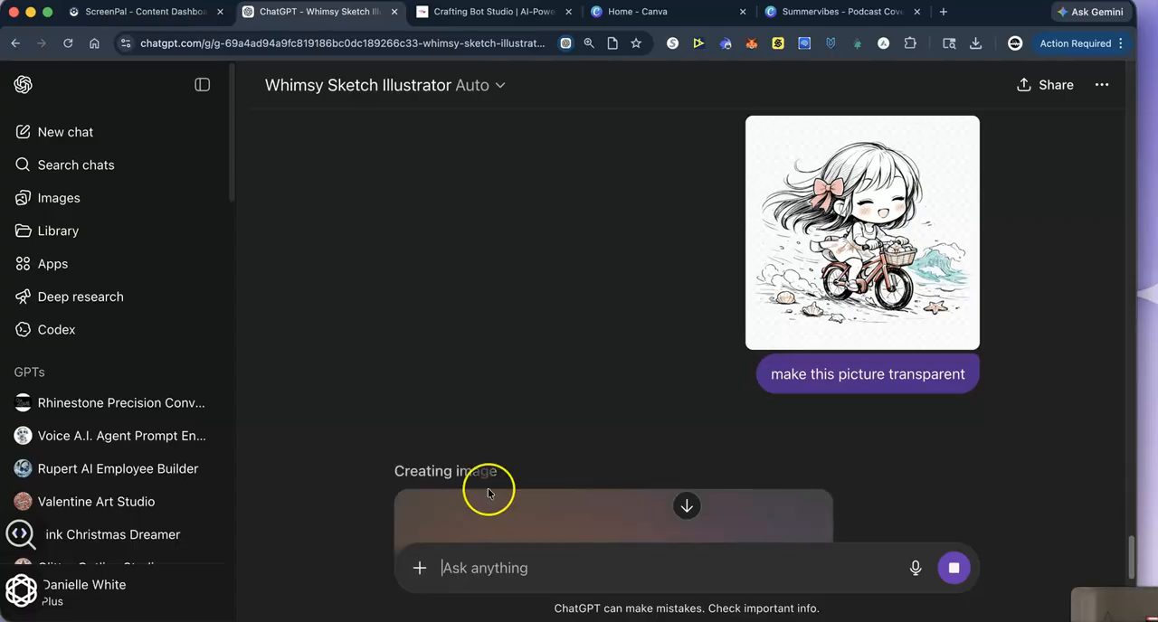
- Follow the image generation and download the transparent version of the coral-bow chibi girl
scroll(552, 385, "down", 3)
scroll(554, 390, "down", 3)
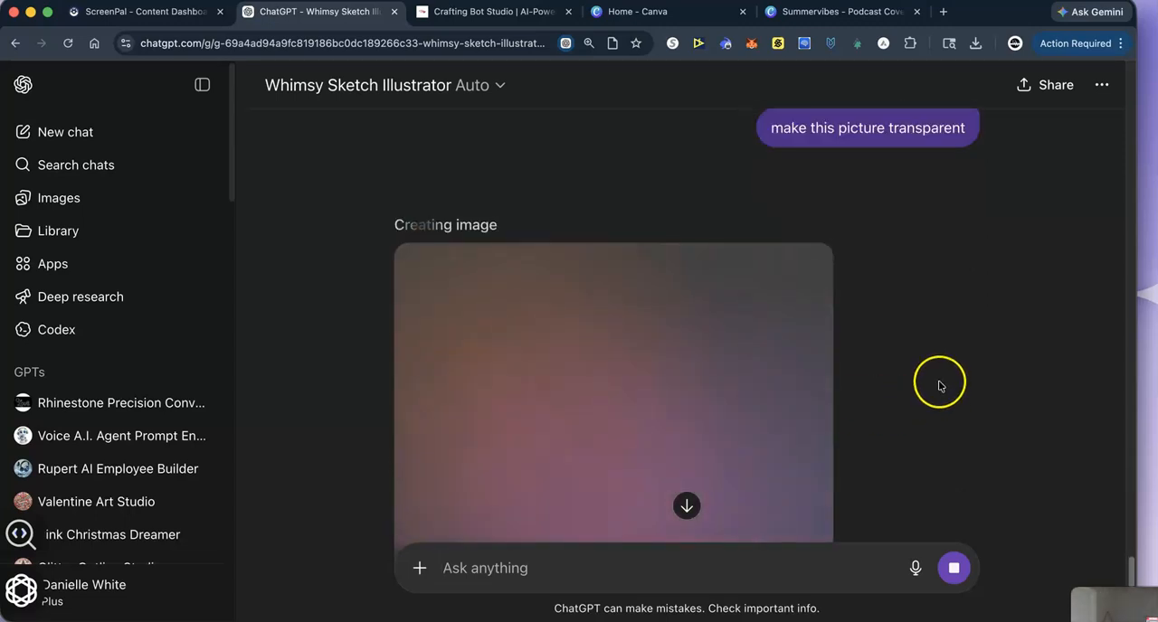
scroll(939, 387, "down", 1)
scroll(940, 392, "up", 7)
scroll(952, 392, "down", 2)
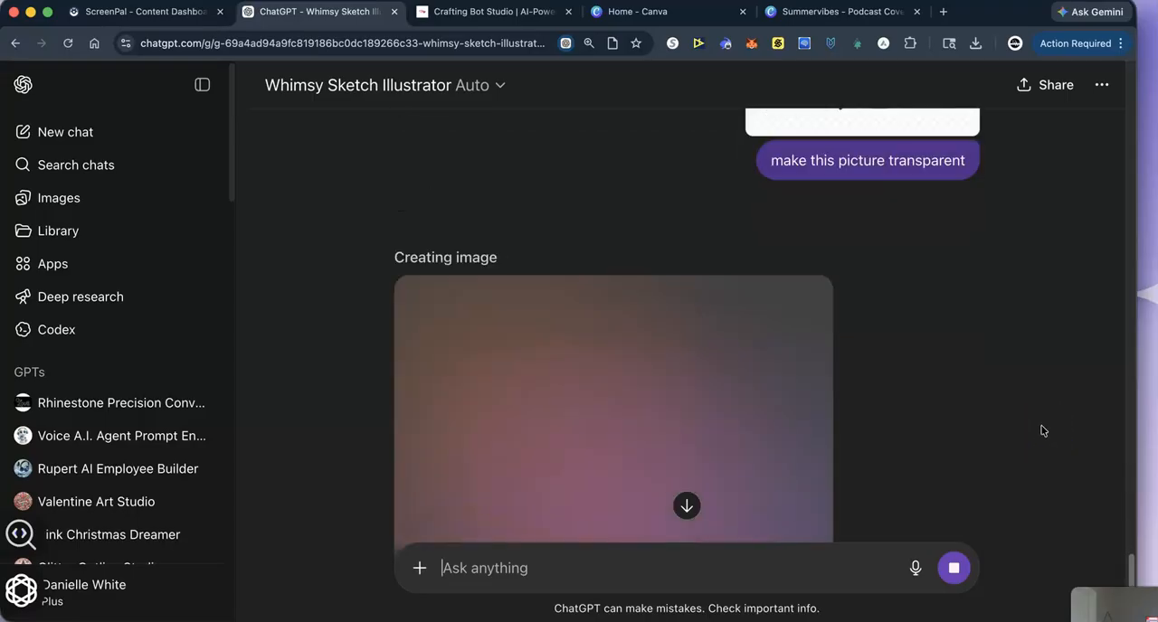
scroll(1044, 431, "down", 1)
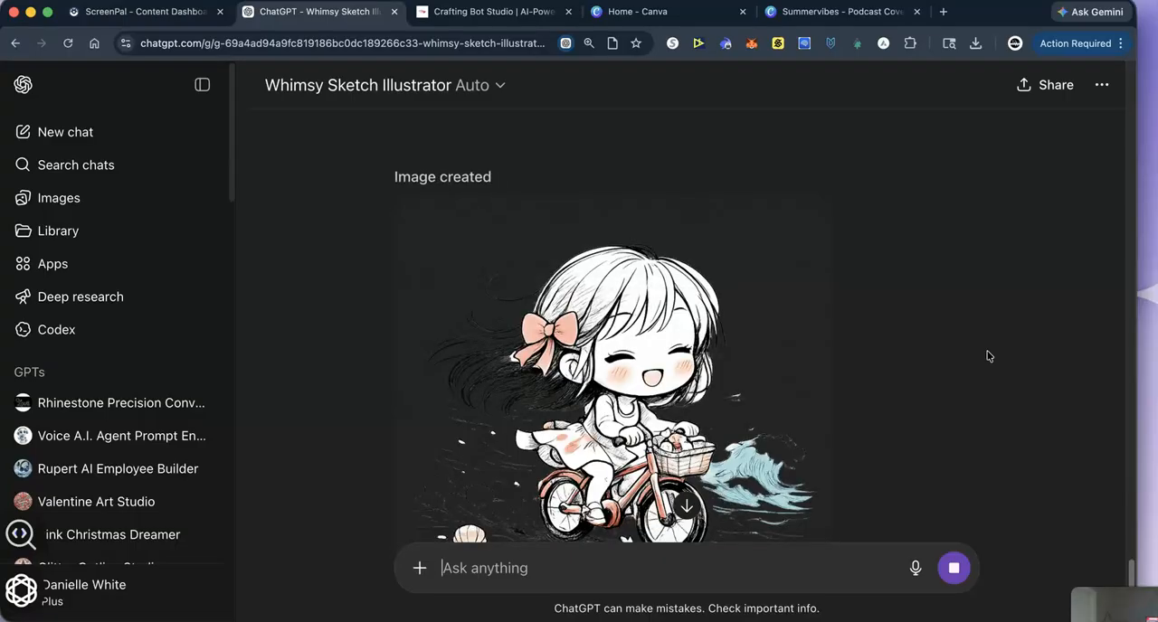
scroll(683, 460, "down", 2)
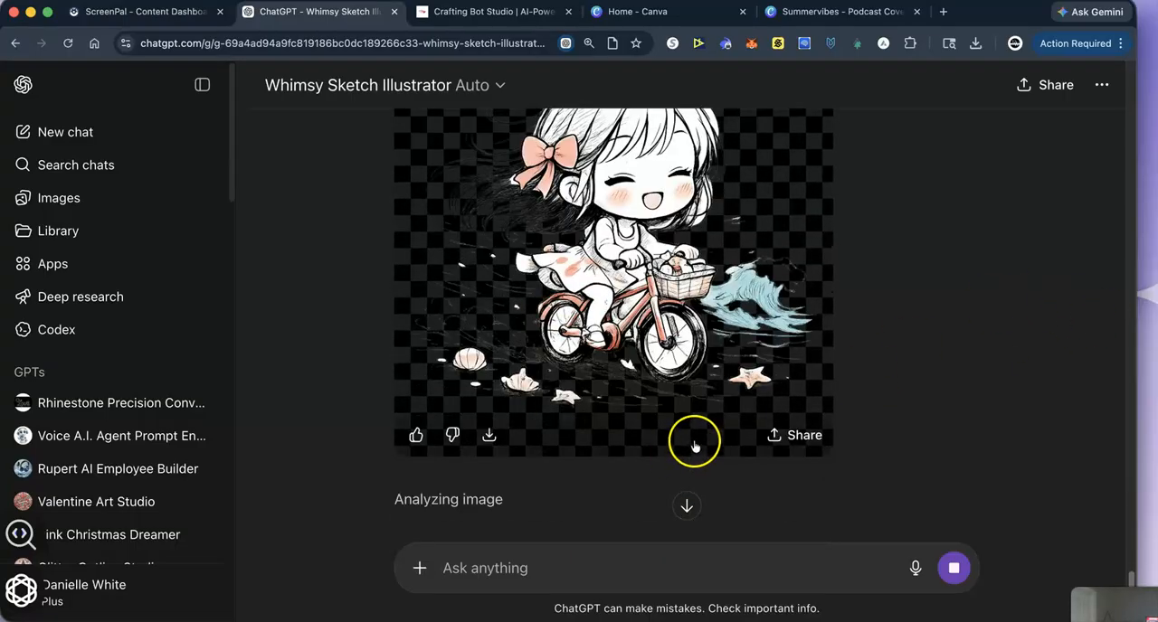
left_click(487, 438)
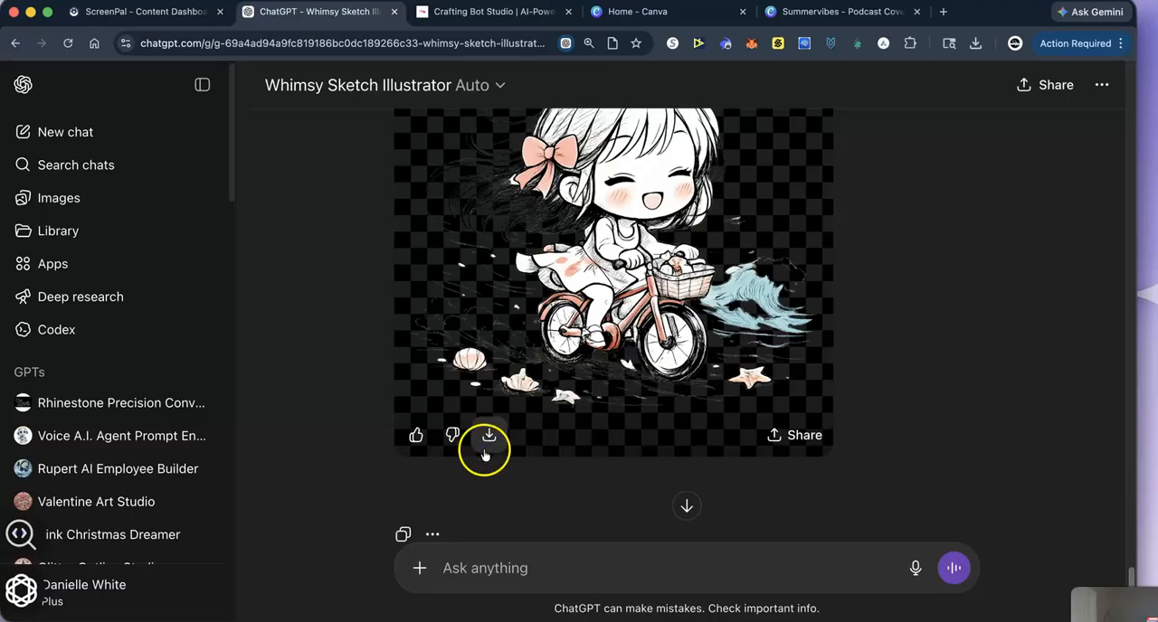
- In Canva, replace the illustration on page 23 with the transparent version and enlarge it to fill the page
left_click(805, 13)
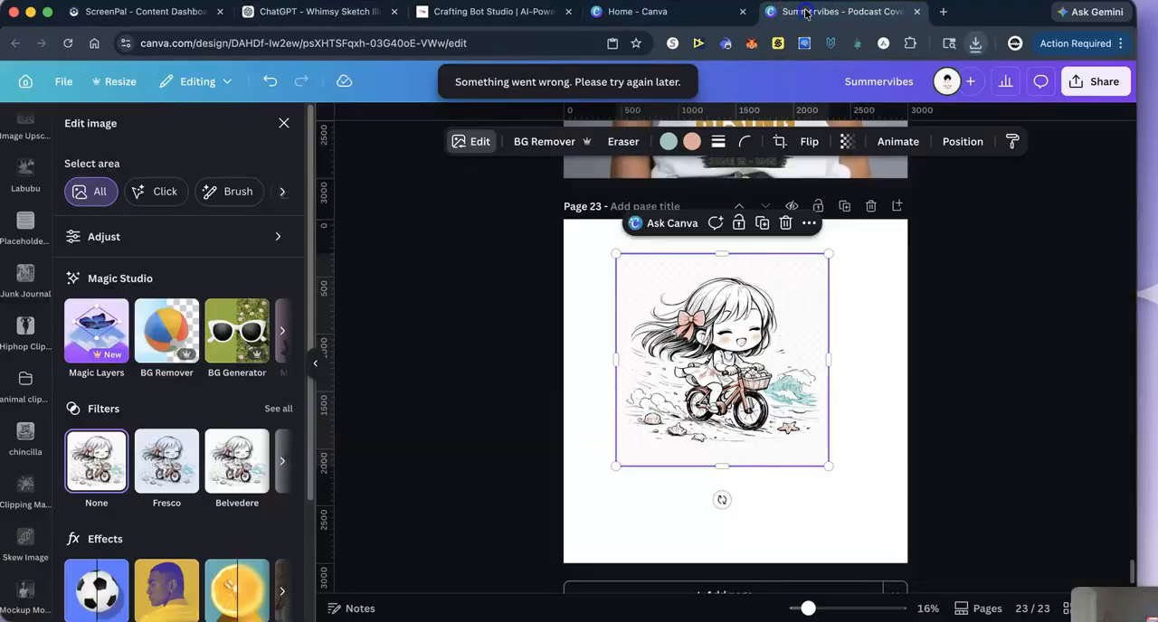
left_click(785, 222)
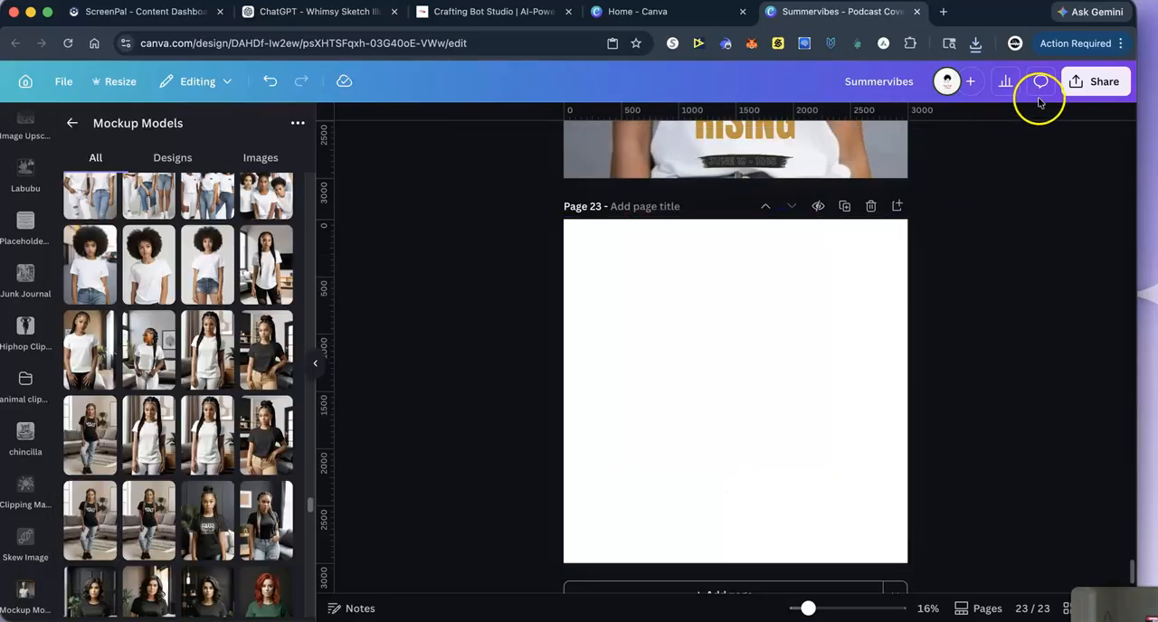
left_click(976, 44)
left_click_drag(781, 96, 696, 385)
left_click_drag(629, 286, 543, 239)
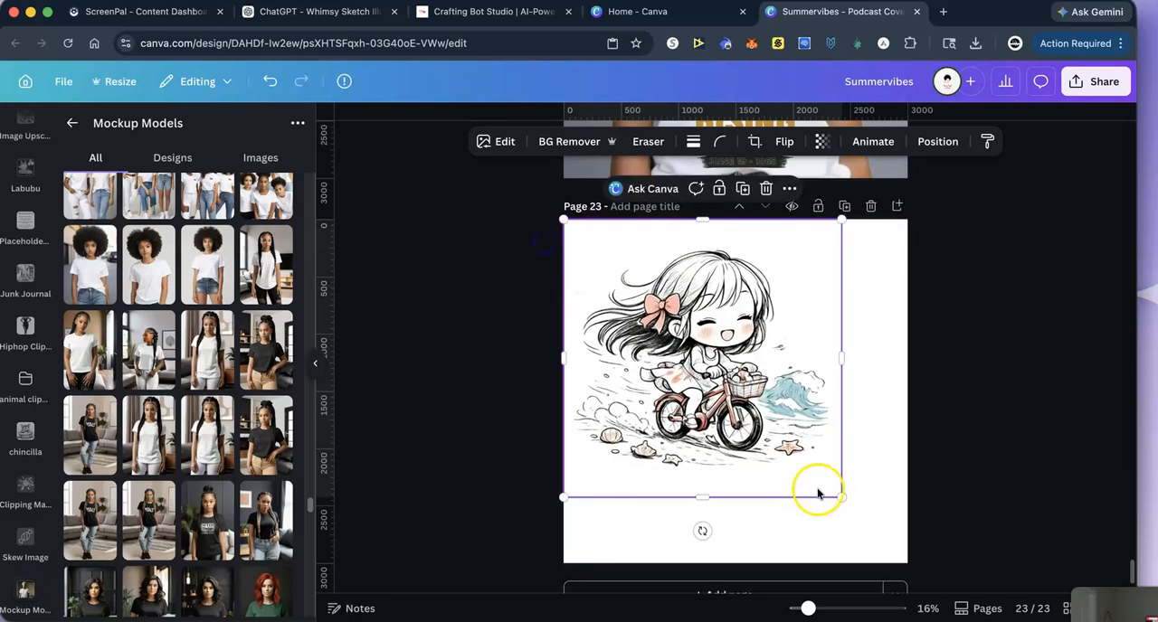
left_click_drag(841, 495, 908, 561)
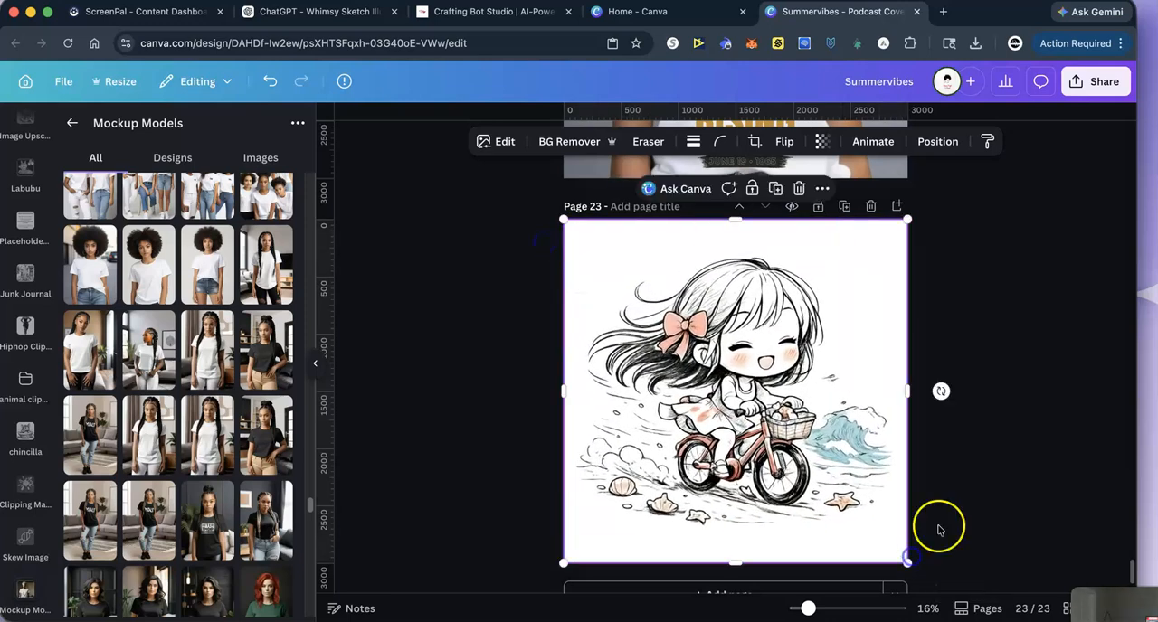
- Add a blank page after the illustration on page 23
scroll(998, 437, "up", 1)
scroll(1000, 441, "down", 2)
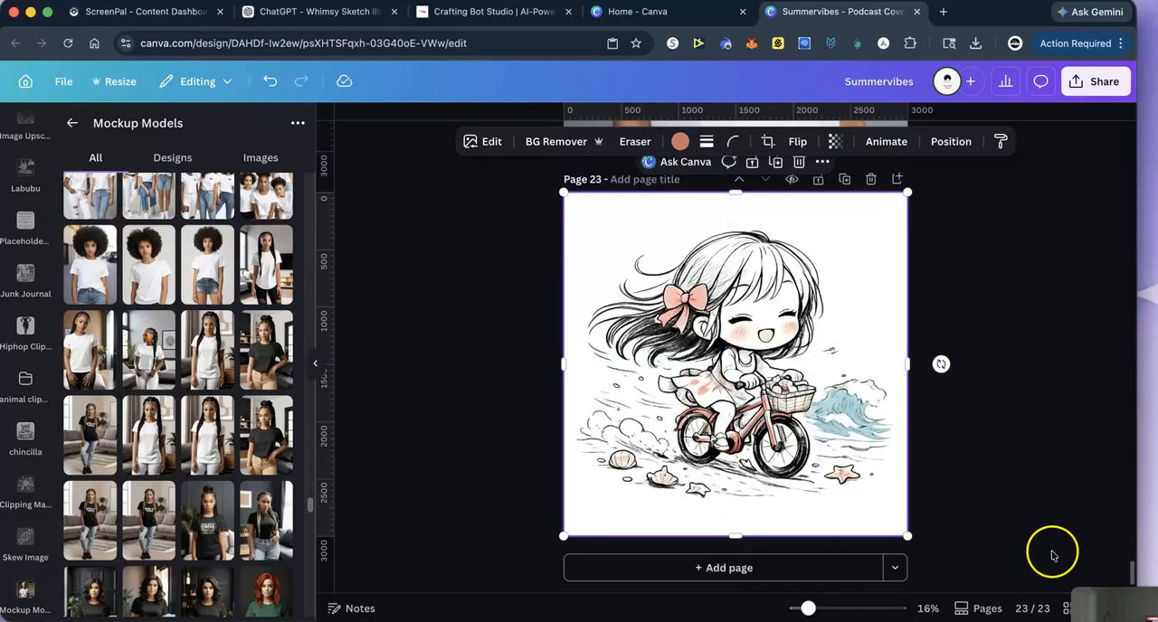
left_click(718, 566)
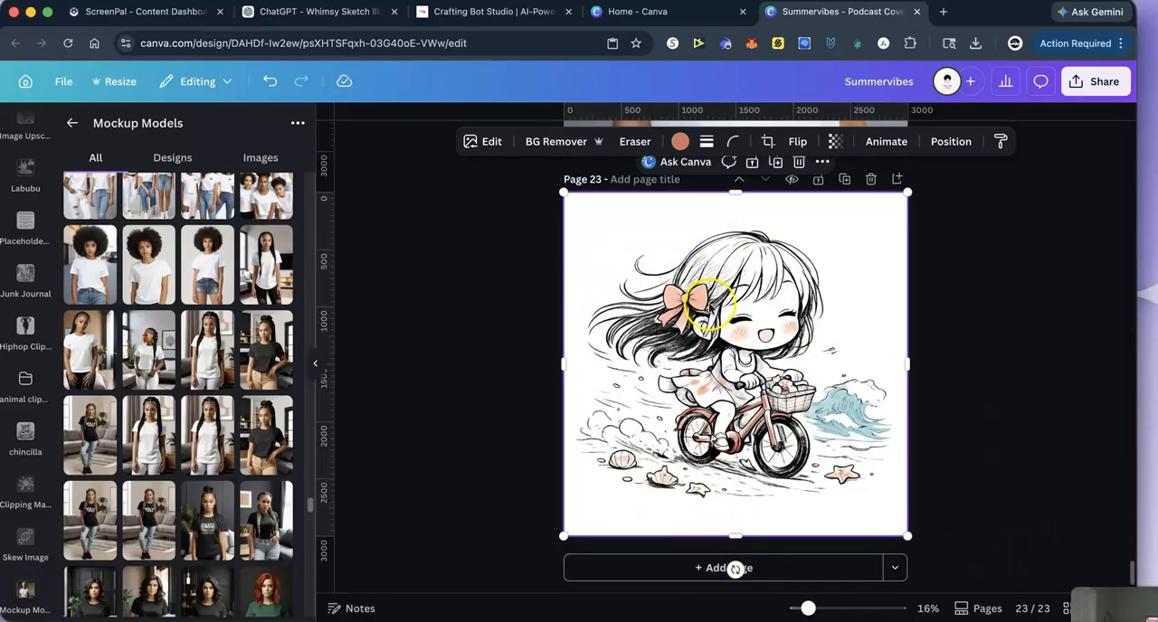
right_click(708, 301)
left_click(755, 252)
left_click(668, 567)
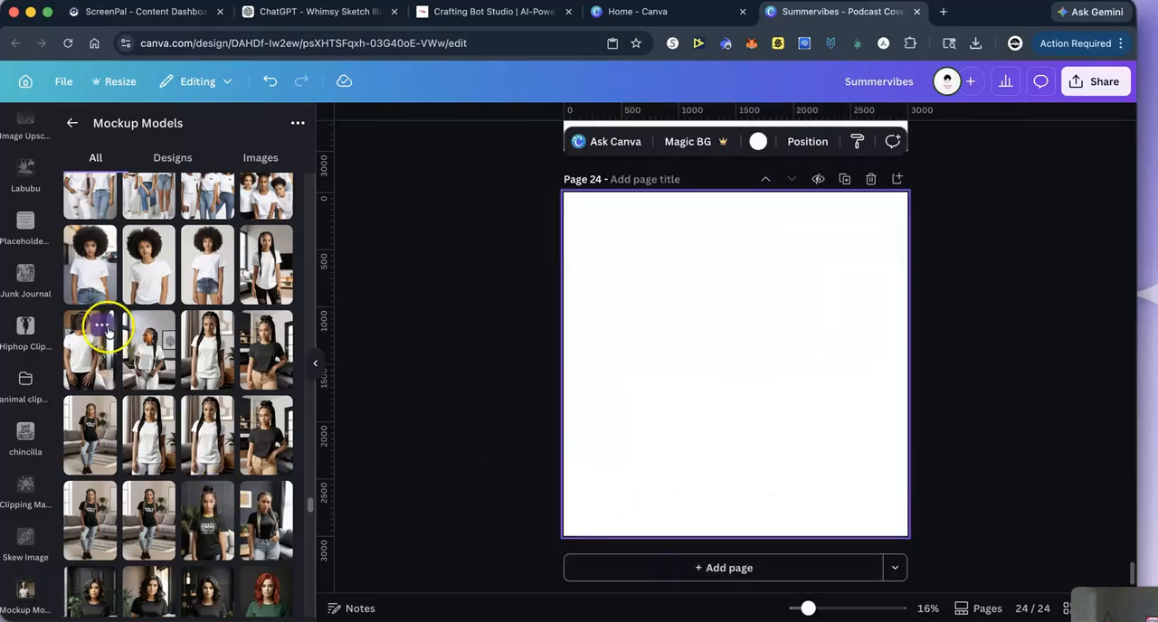
- Browse the mockup models and add the photo of the young girl in a white T-shirt to page 24
scroll(168, 374, "down", 10)
scroll(165, 380, "up", 15)
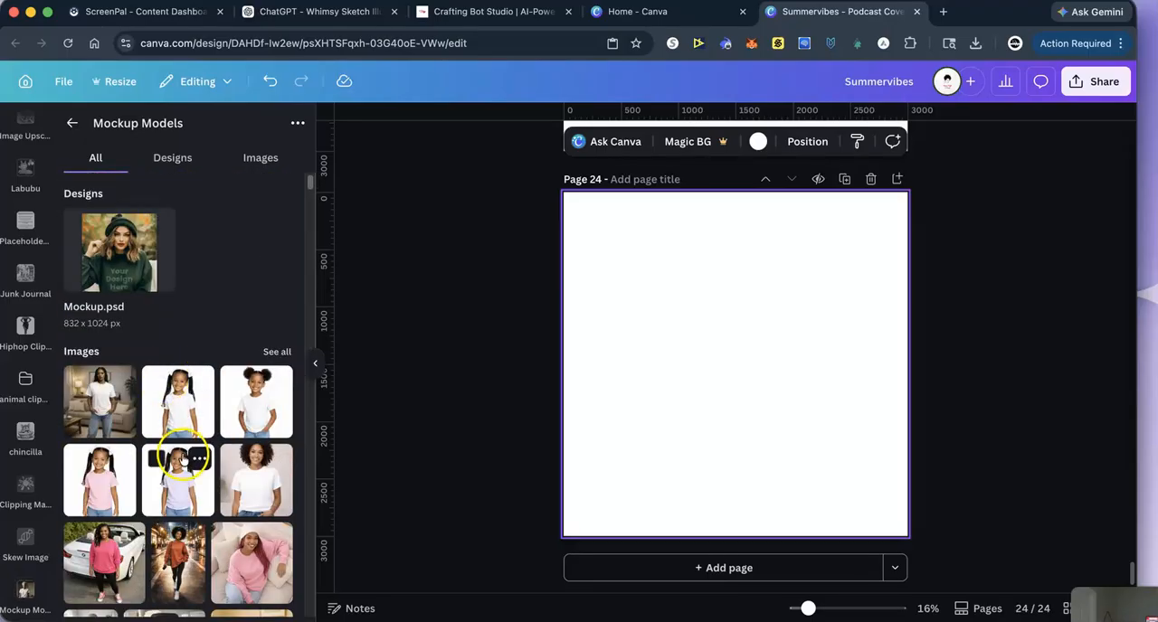
scroll(177, 398, "down", 3)
scroll(177, 398, "down", 5)
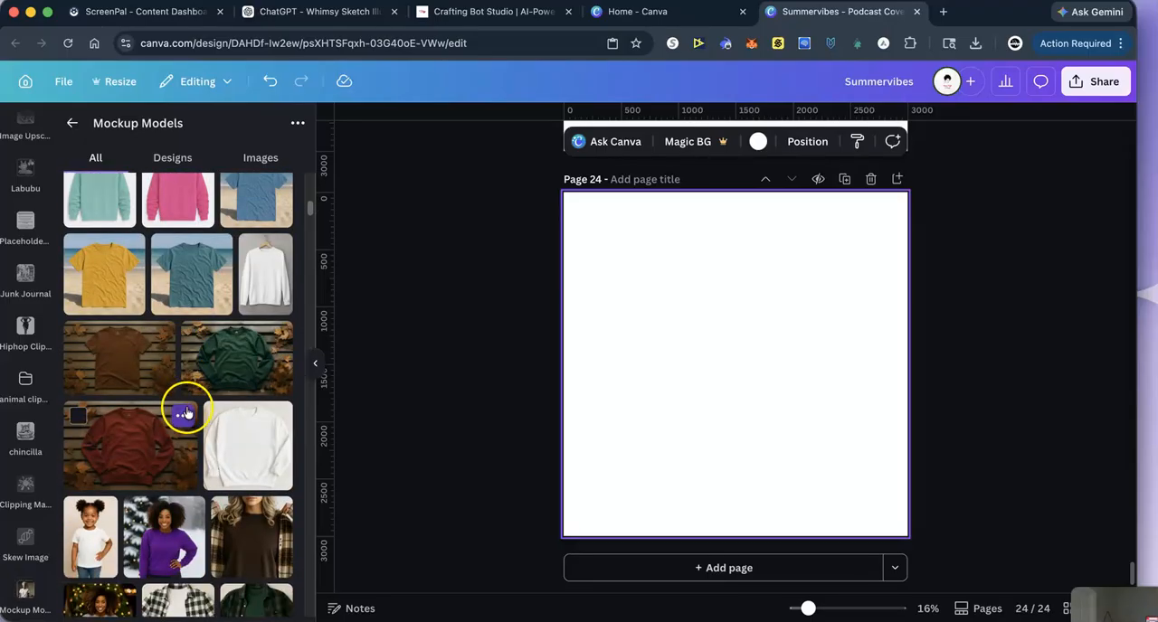
scroll(185, 413, "down", 2)
left_click(94, 443)
- Try to remove the background from the girl's photo on page 24
left_click(559, 147)
left_click(538, 184)
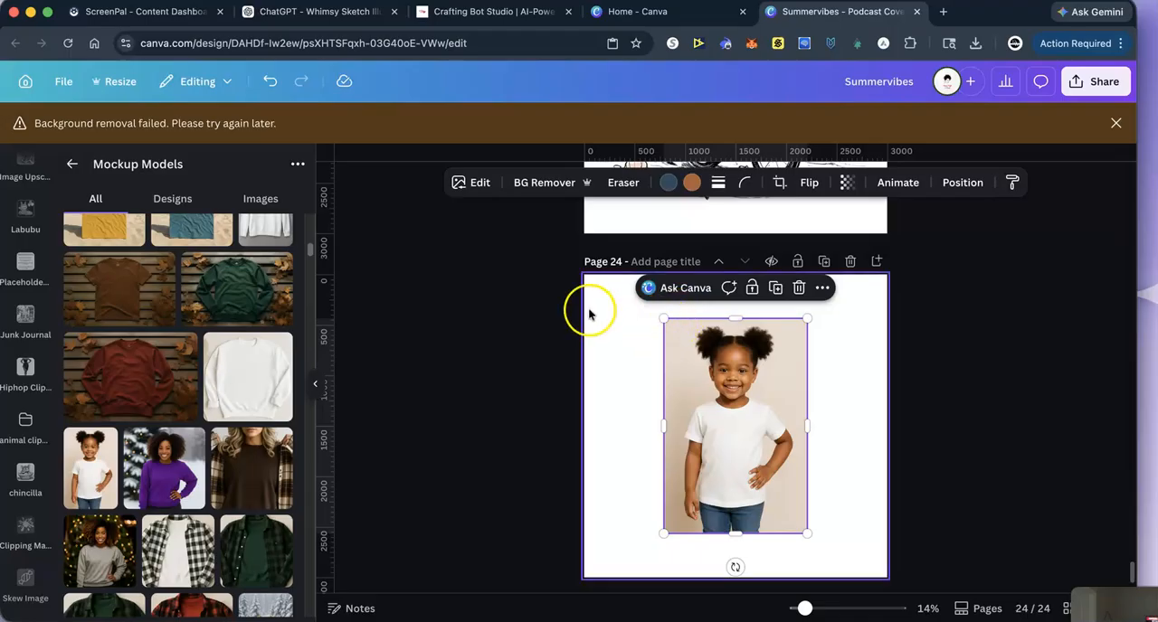
left_click(1116, 123)
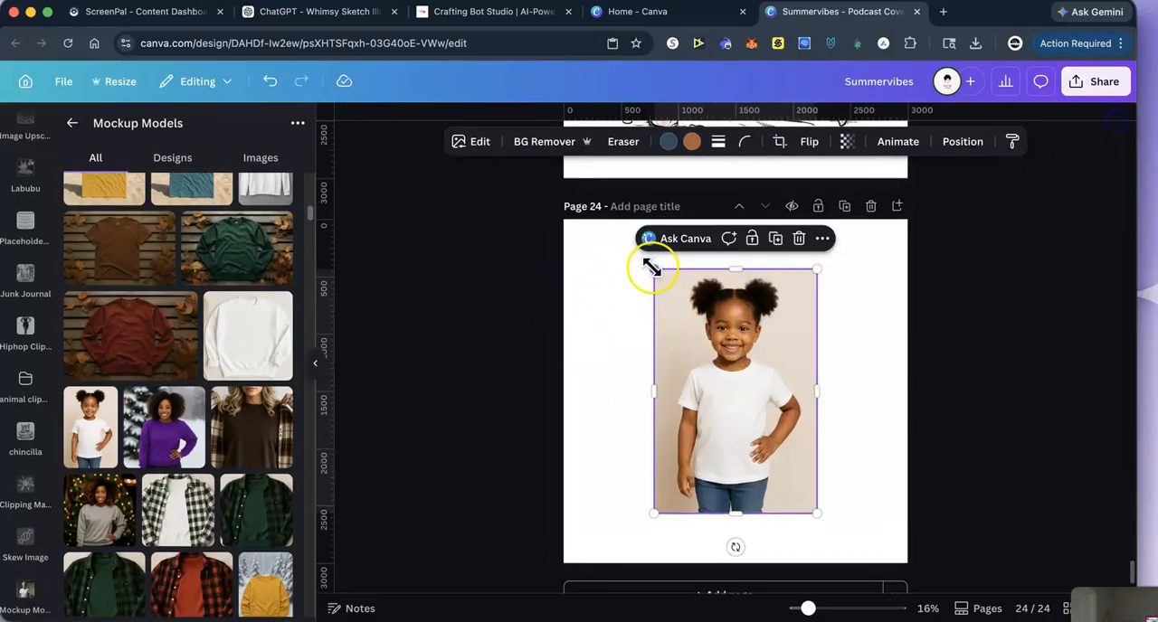
- Enlarge and reposition the girl's photo so it fills page 24 with her face and shirt in frame
left_click_drag(651, 268, 374, 220)
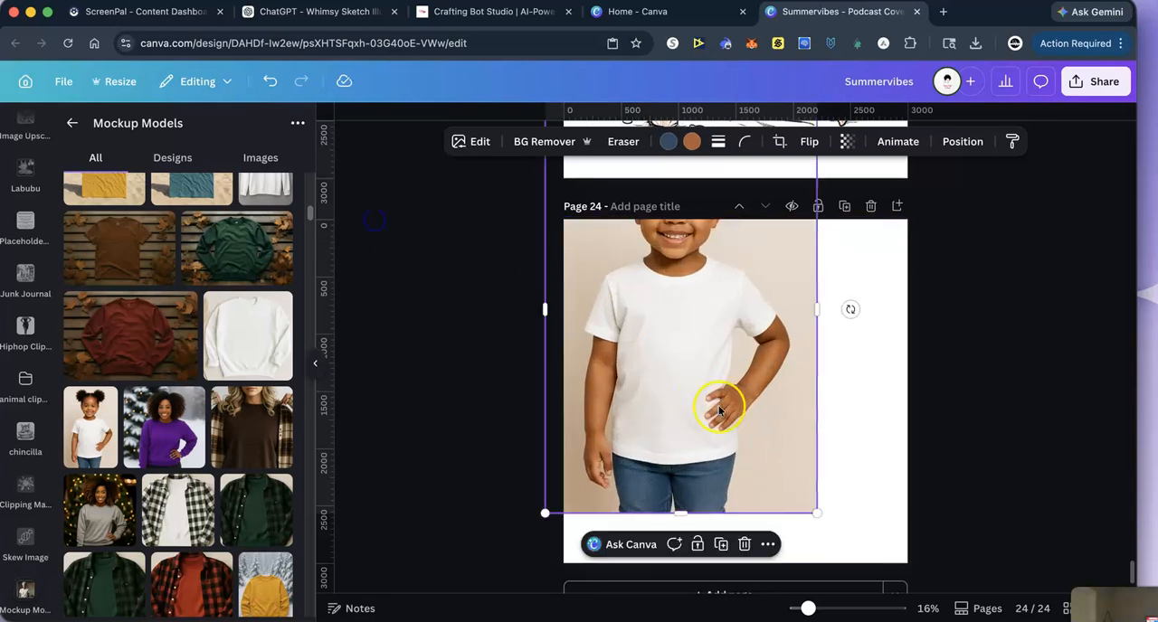
left_click_drag(817, 514, 1024, 588)
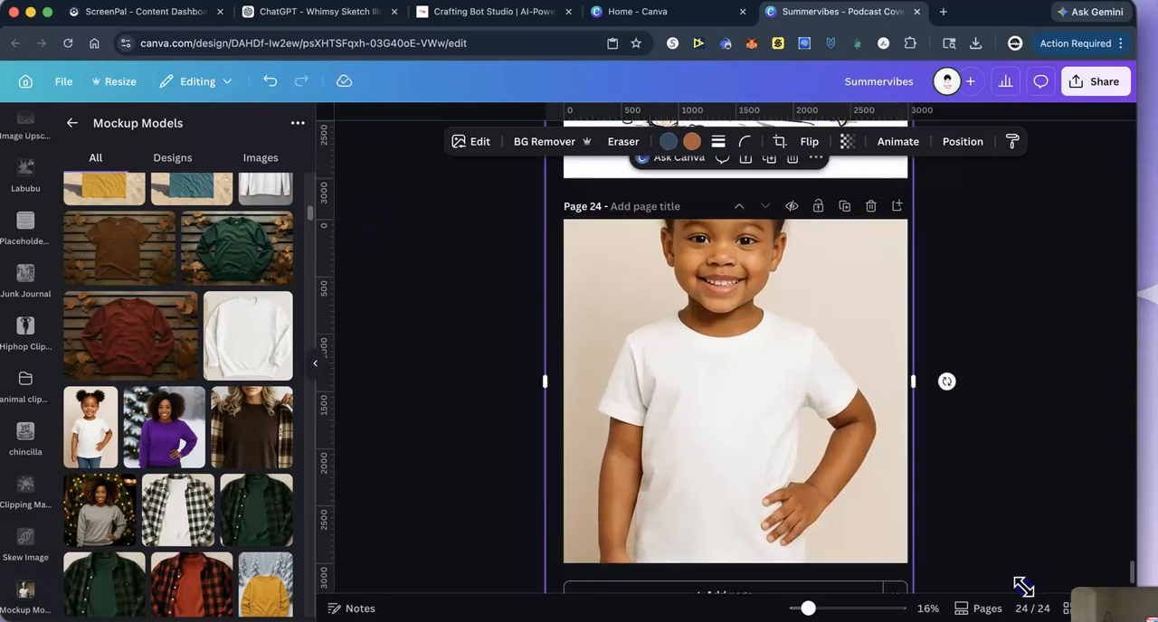
left_click_drag(808, 506, 830, 552)
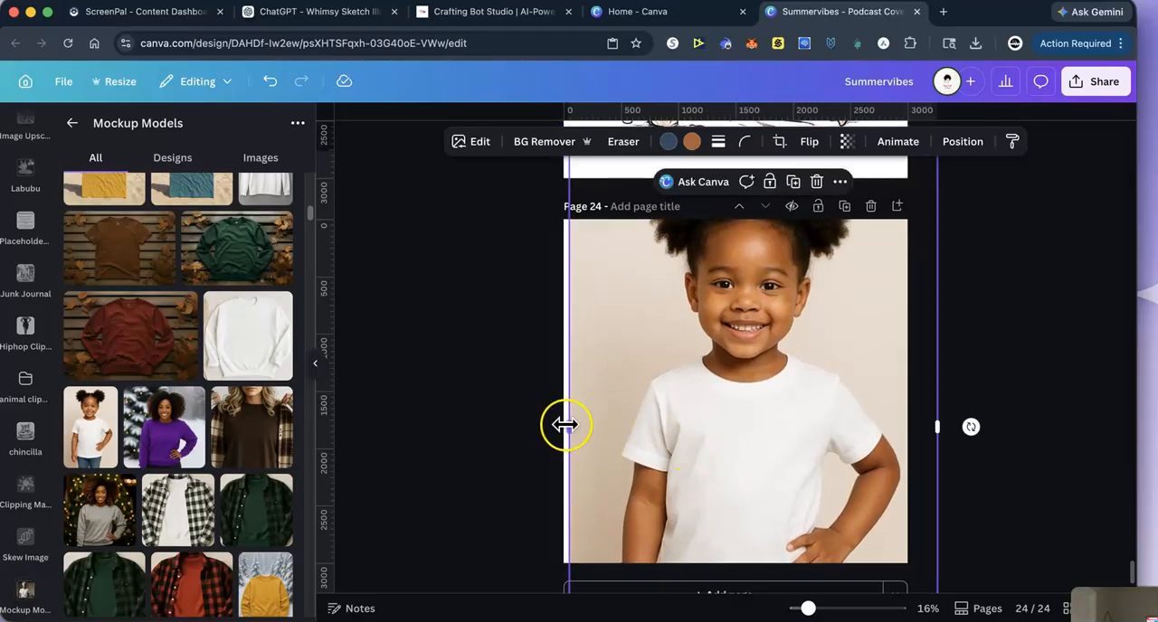
left_click_drag(565, 424, 556, 421)
- Paste the chibi bike illustration on page 24, shrink it, and center it on the girl's white shirt
right_click(711, 413)
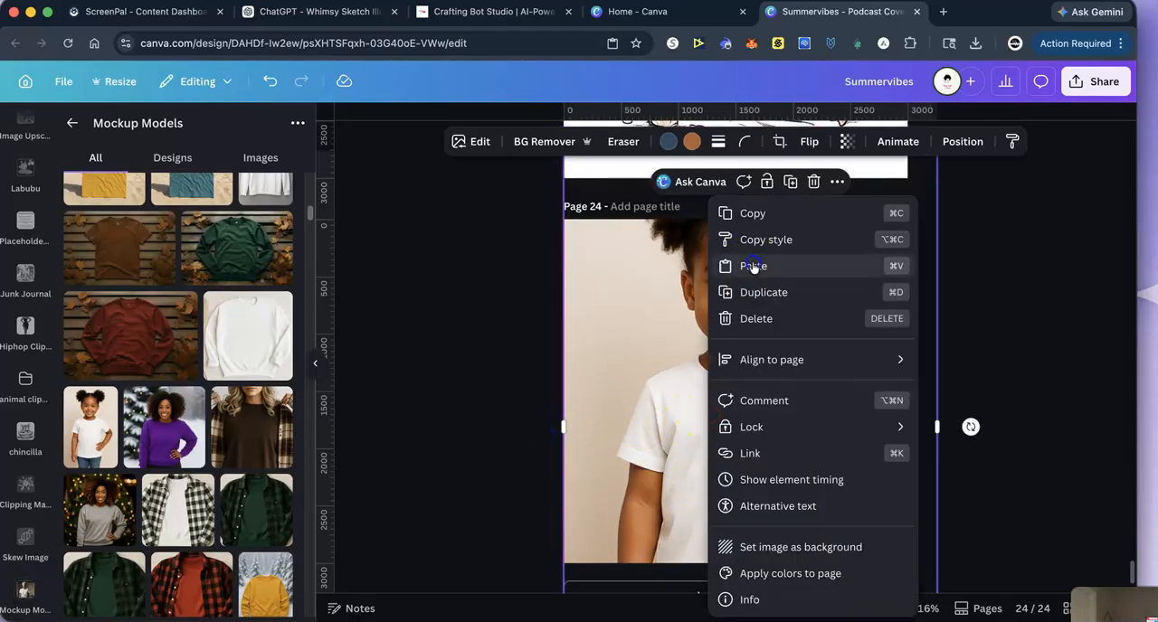
left_click(753, 266)
left_click_drag(561, 220, 746, 387)
mouse_move(824, 452)
left_mouse_down()
mouse_move(743, 447)
mouse_move(746, 438)
left_mouse_up()
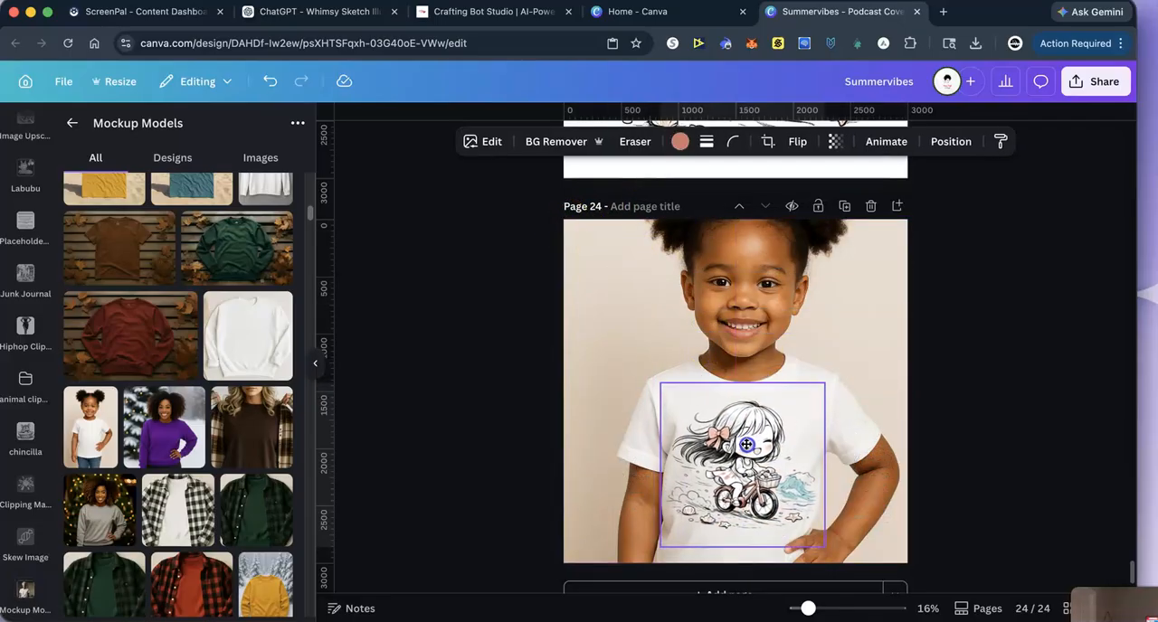
left_click(1054, 365)
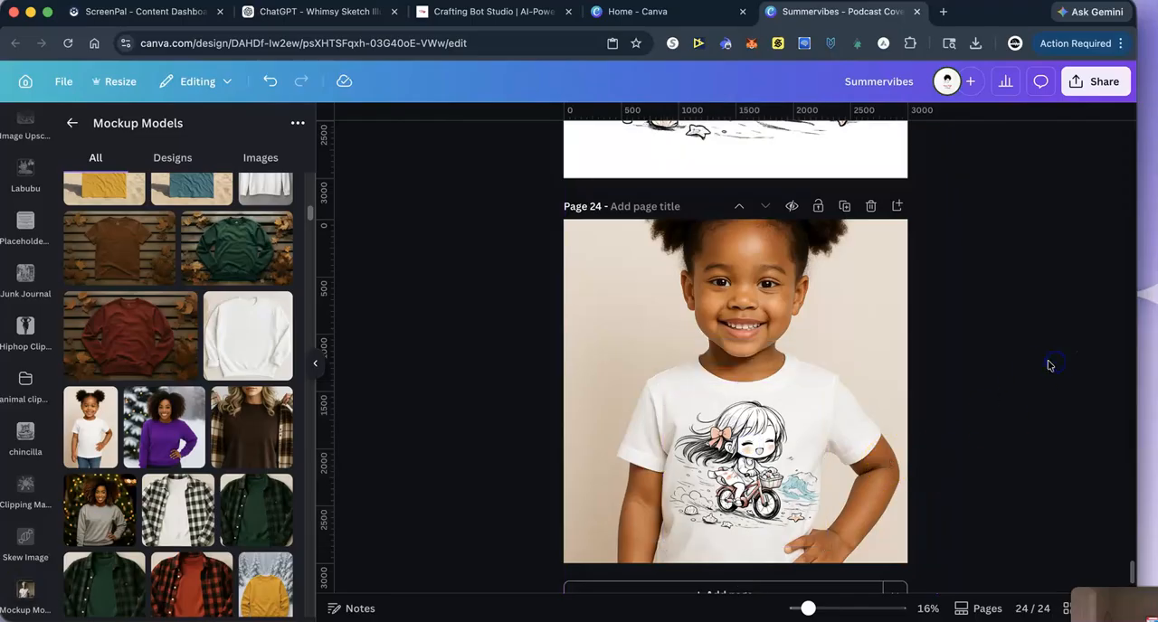
- Add a page after page 24 and fill it with the mockup photo of the pigtailed girl in a white T-shirt
scroll(988, 486, "down", 1)
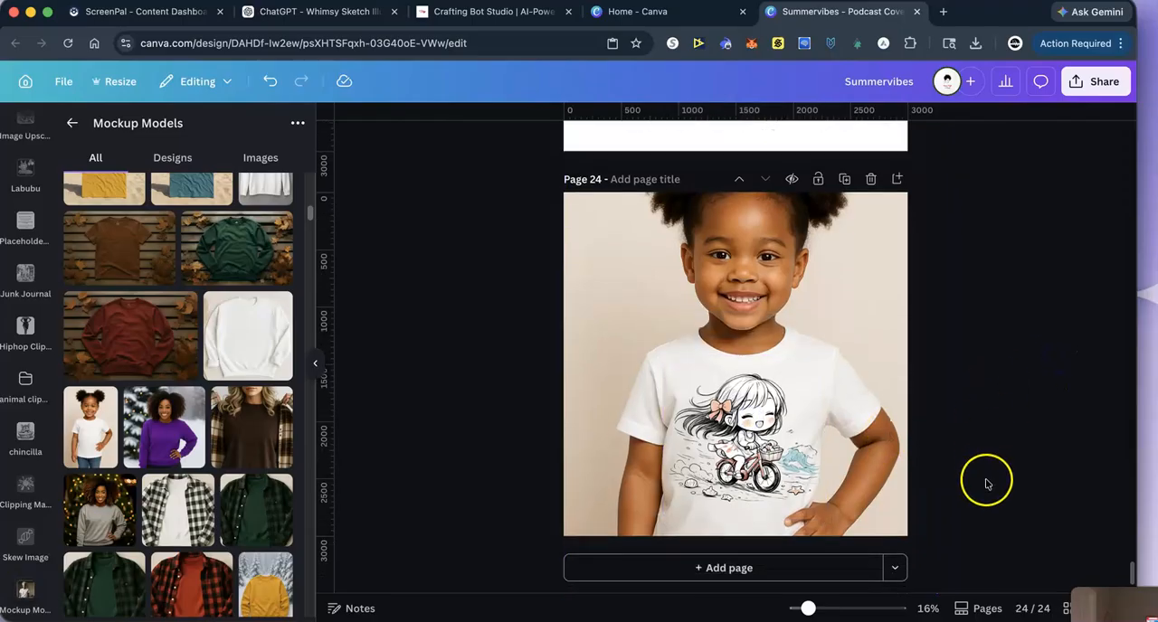
left_click(674, 568)
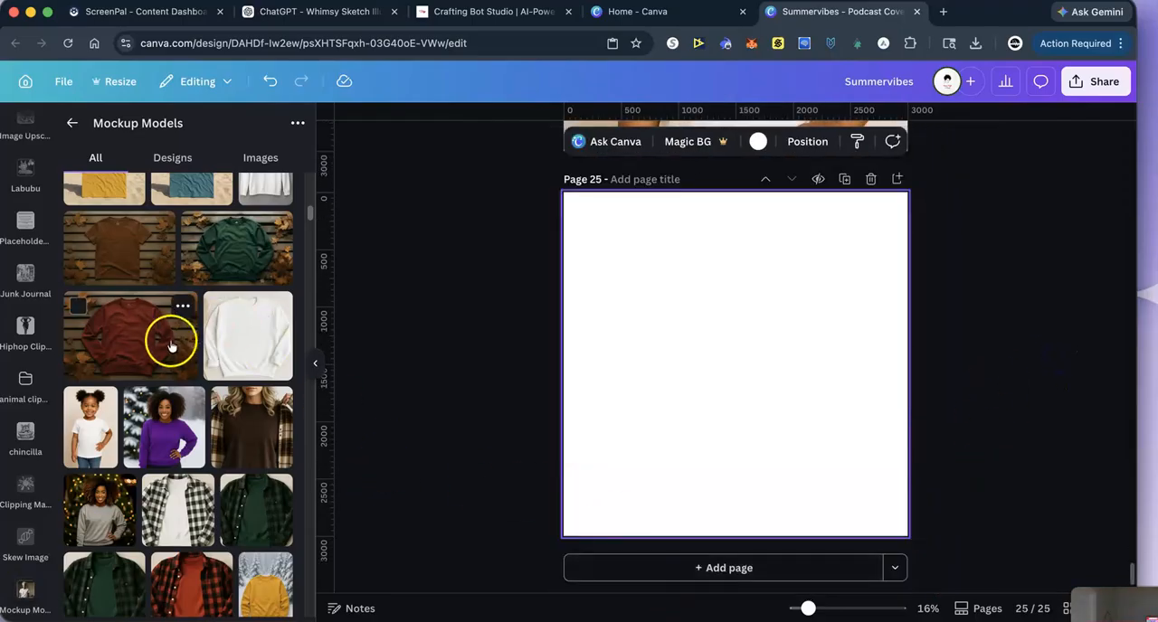
scroll(202, 352, "up", 10)
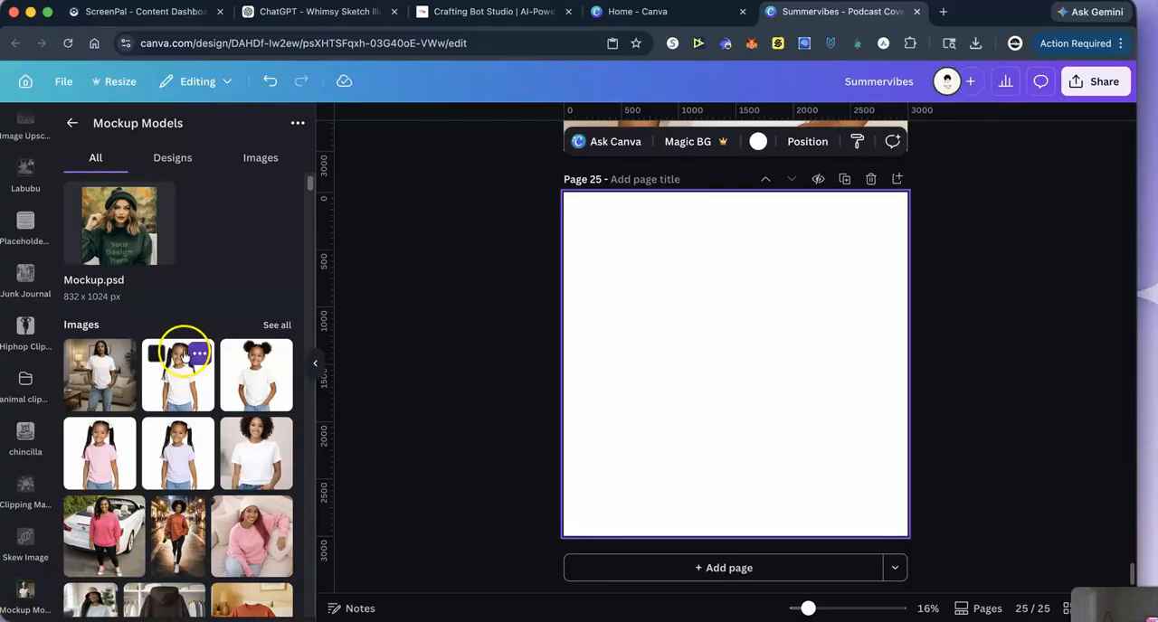
scroll(172, 367, "down", 1)
left_click(158, 382)
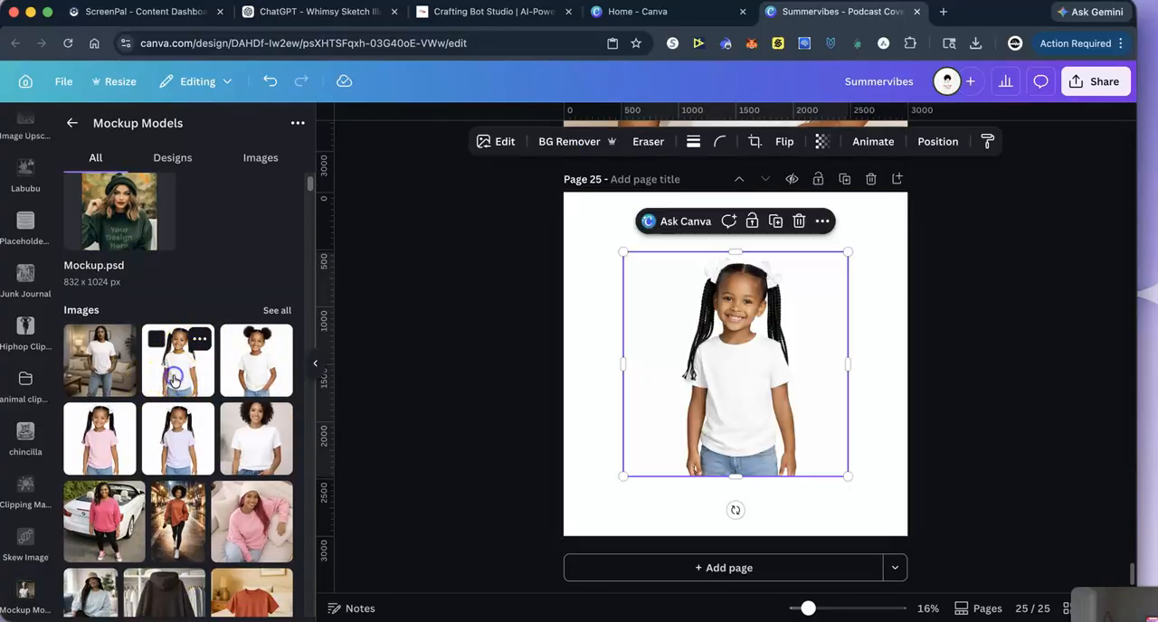
left_click_drag(622, 251, 564, 192)
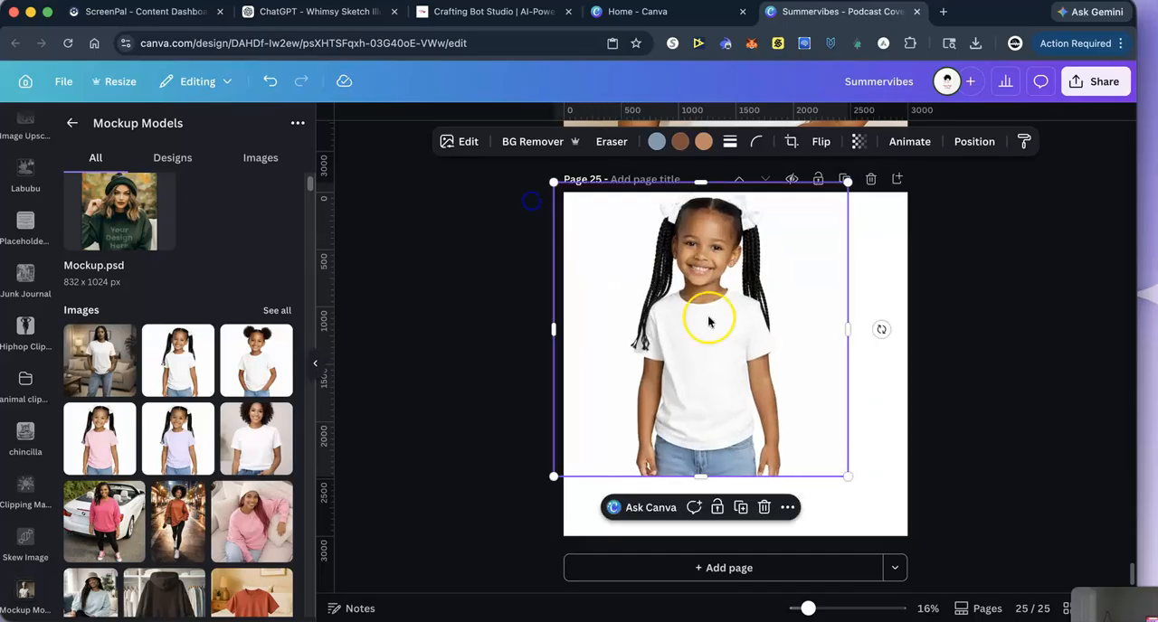
left_click_drag(850, 479, 941, 555)
left_click_drag(771, 454, 744, 445)
- Paste the chibi bike illustration on page 25 and resize it to fit centered on the pigtailed girl's shirt
right_click(692, 385)
left_click(737, 266)
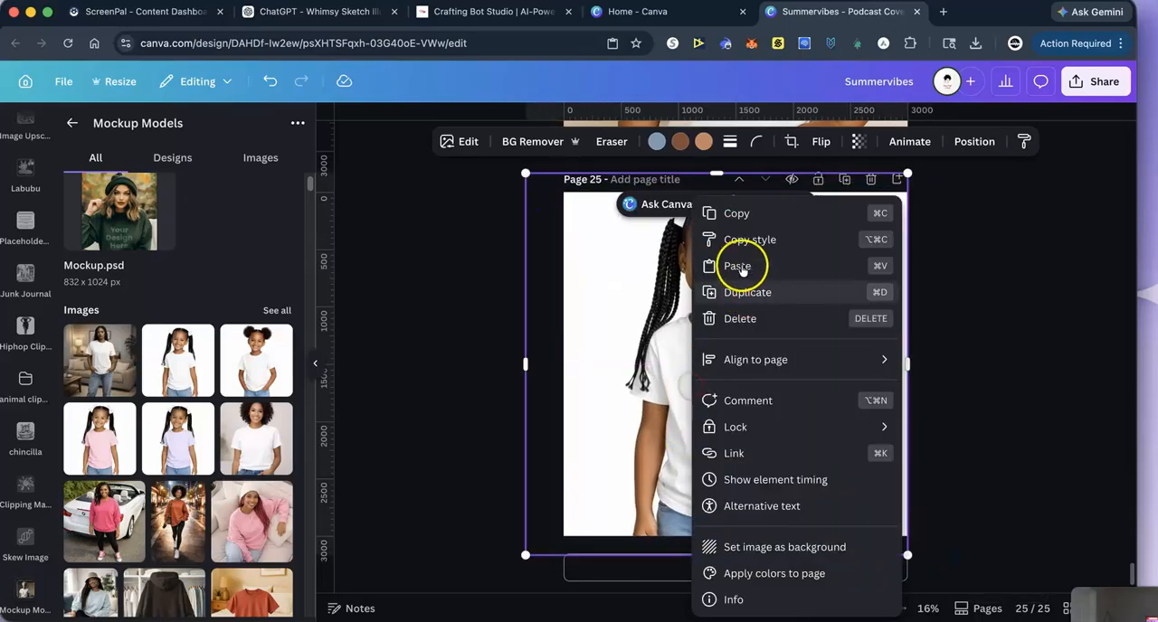
mouse_move(560, 191)
left_mouse_down()
mouse_move(693, 297)
mouse_move(729, 354)
left_mouse_up()
left_click_drag(819, 438, 731, 416)
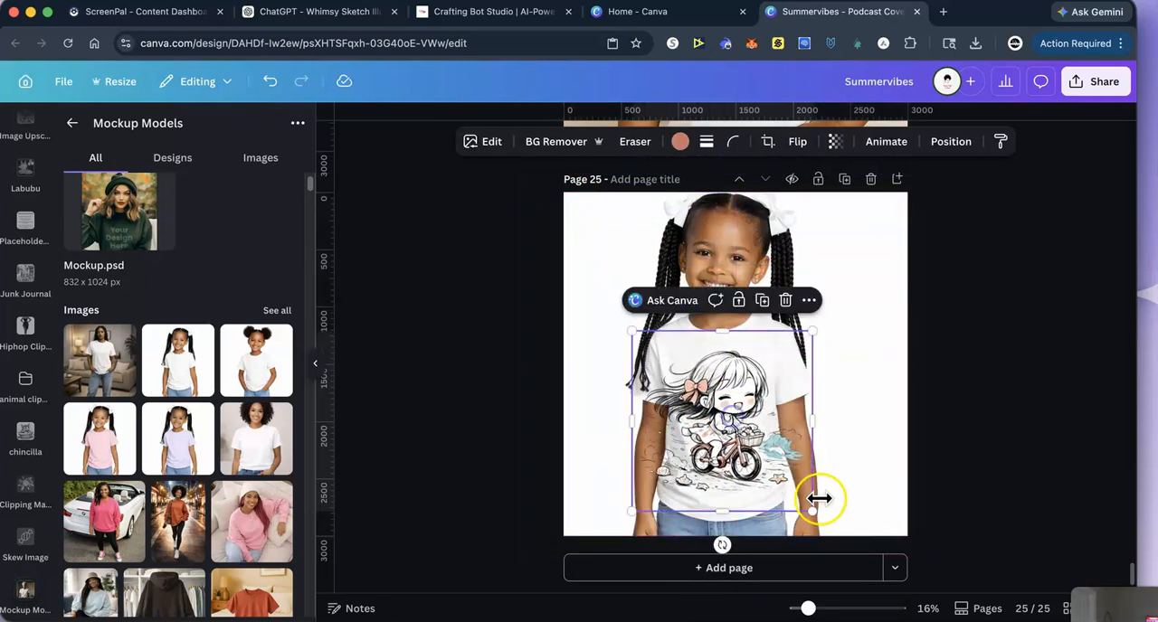
left_click_drag(811, 511, 775, 473)
left_click_drag(702, 432, 707, 433)
left_click_drag(646, 483, 651, 479)
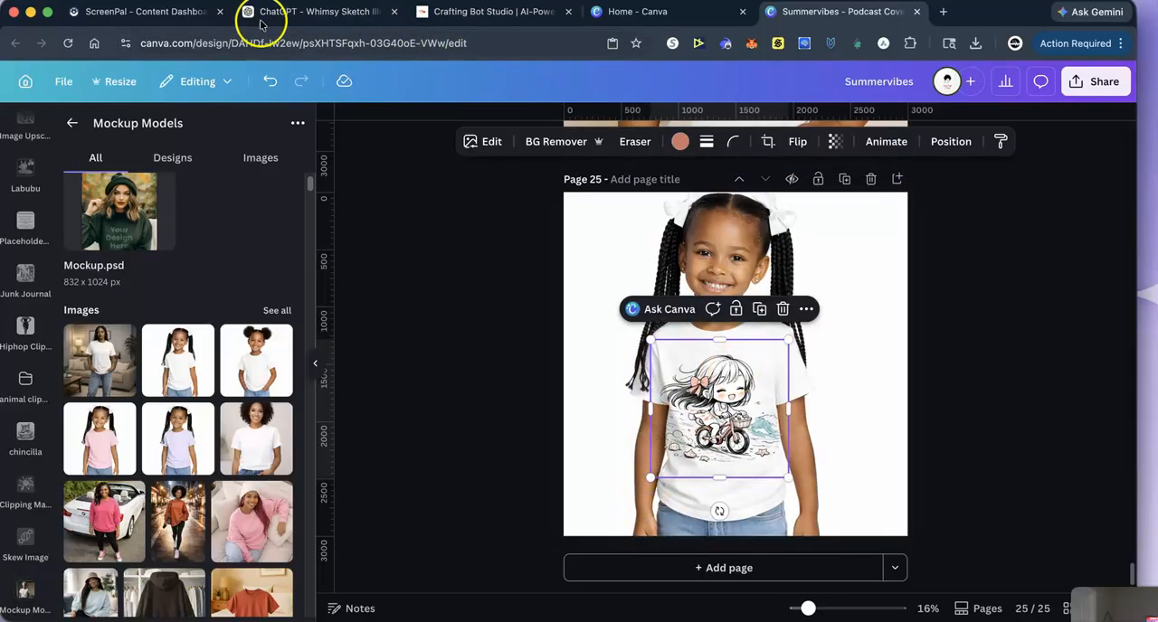
- Switch to the Whimsy Sketch Illustrator chat, send "Make all the chibi girls black", and download the generated image
left_click(294, 16)
left_click(468, 568)
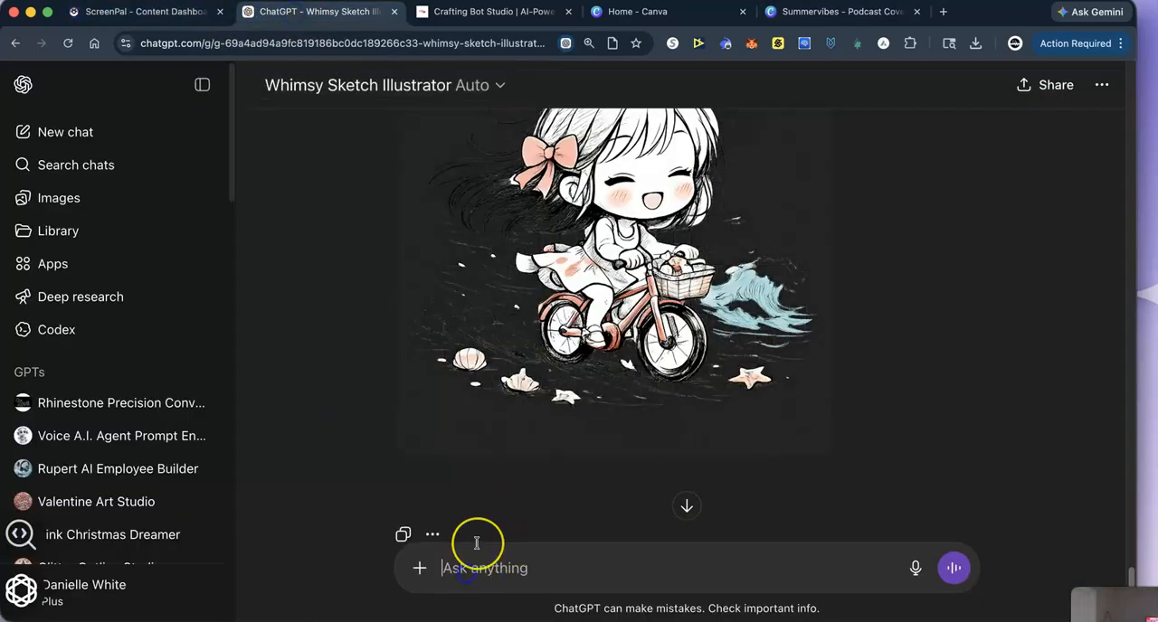
type("Make all the chibi girls black")
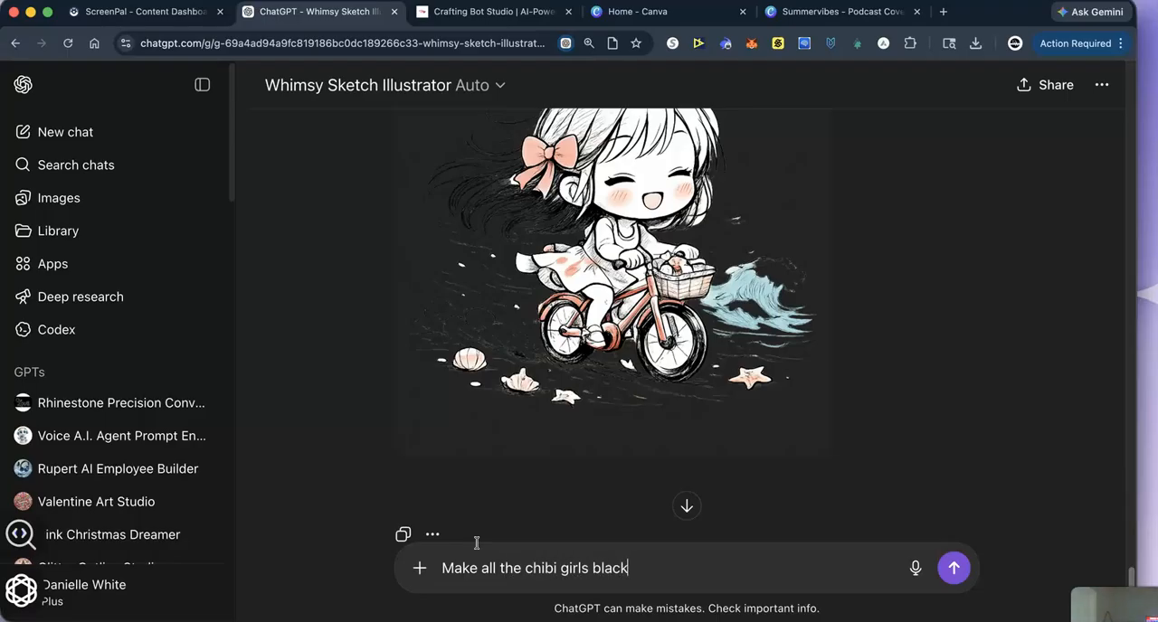
key("Return")
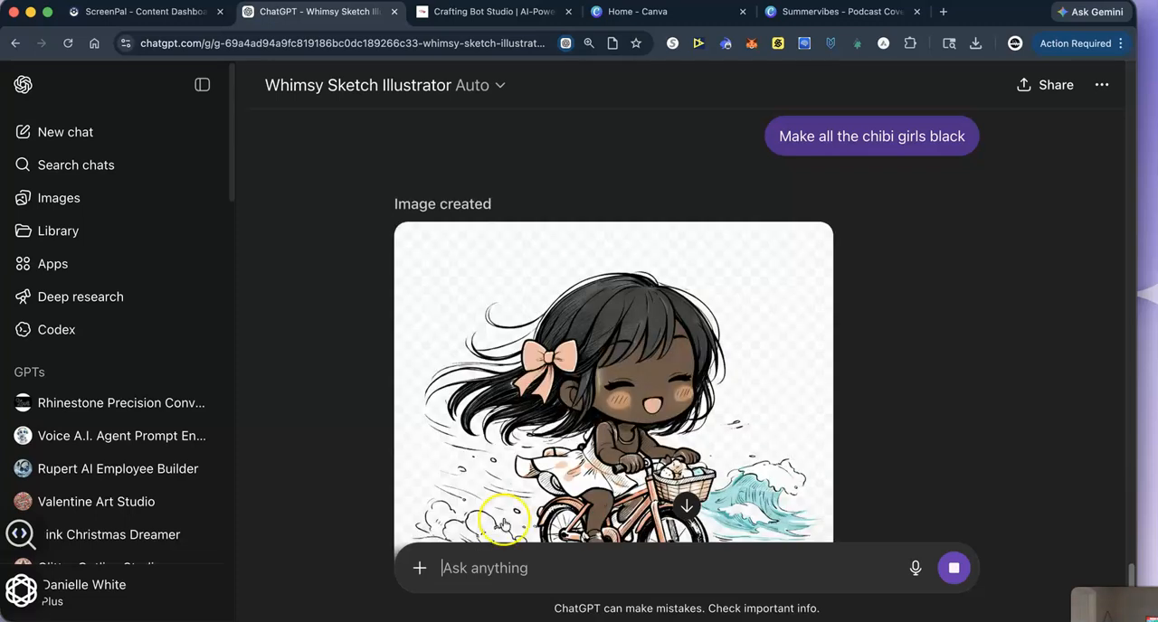
scroll(612, 356, "down", 2)
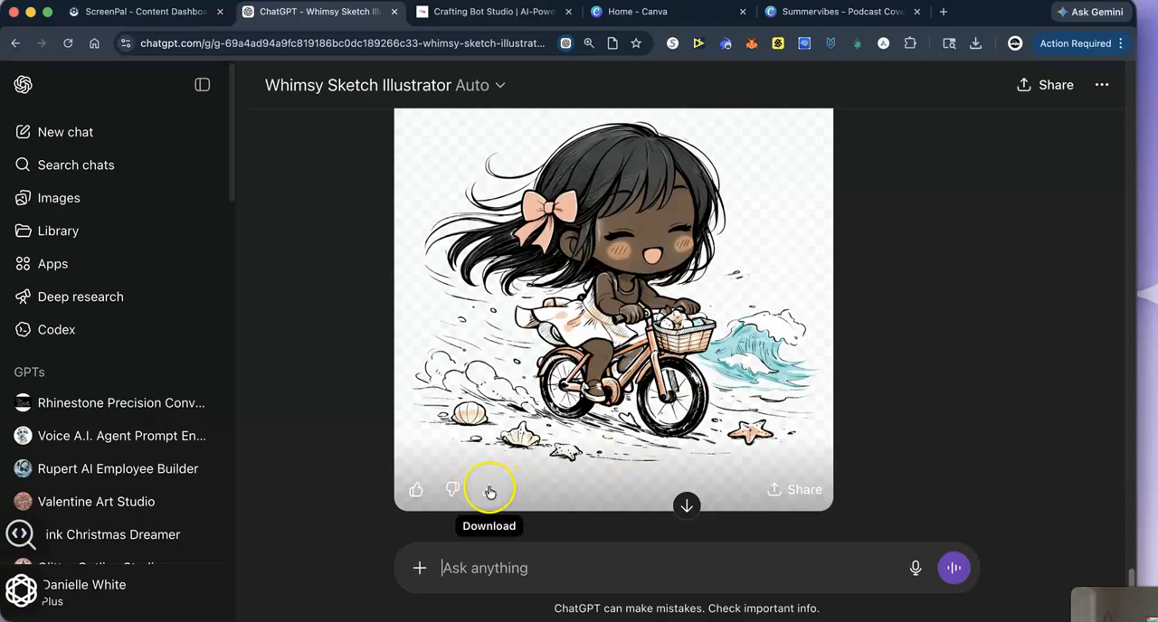
left_click(490, 491)
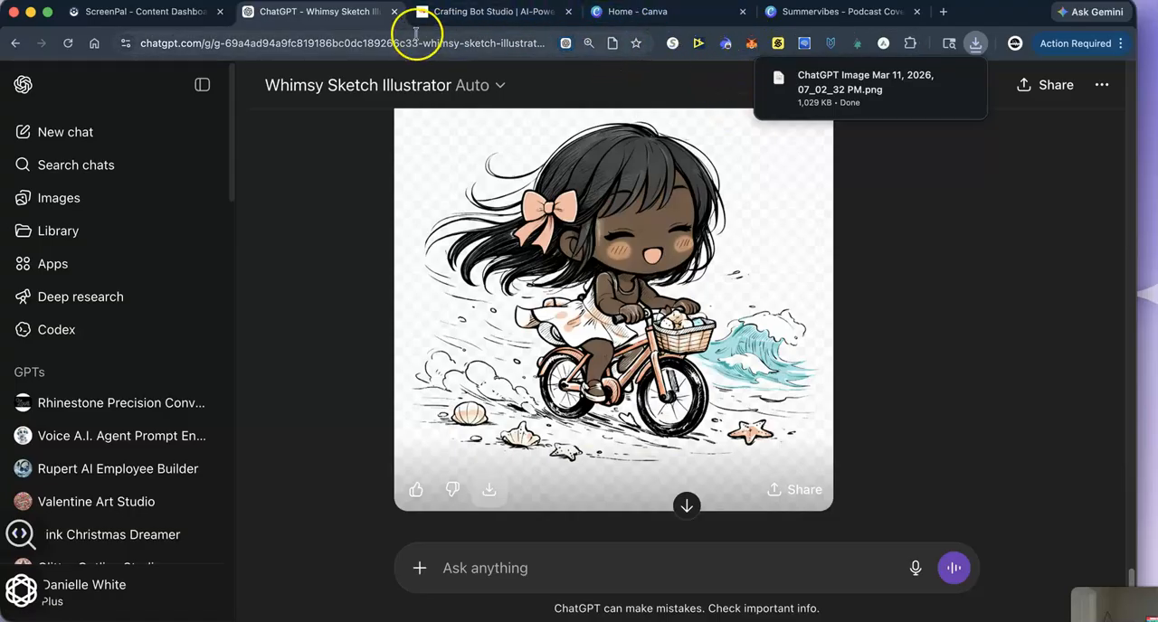
- Return to the Canva design and delete the chibi illustration from the shirts on pages 25 and 24
left_click(841, 12)
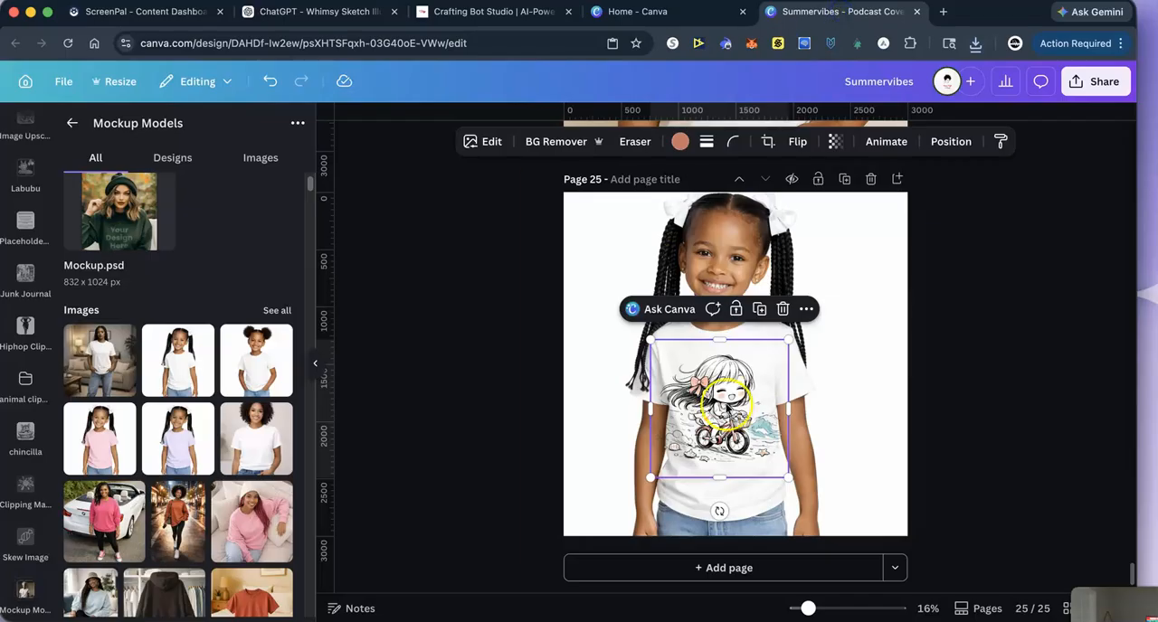
left_click(784, 309)
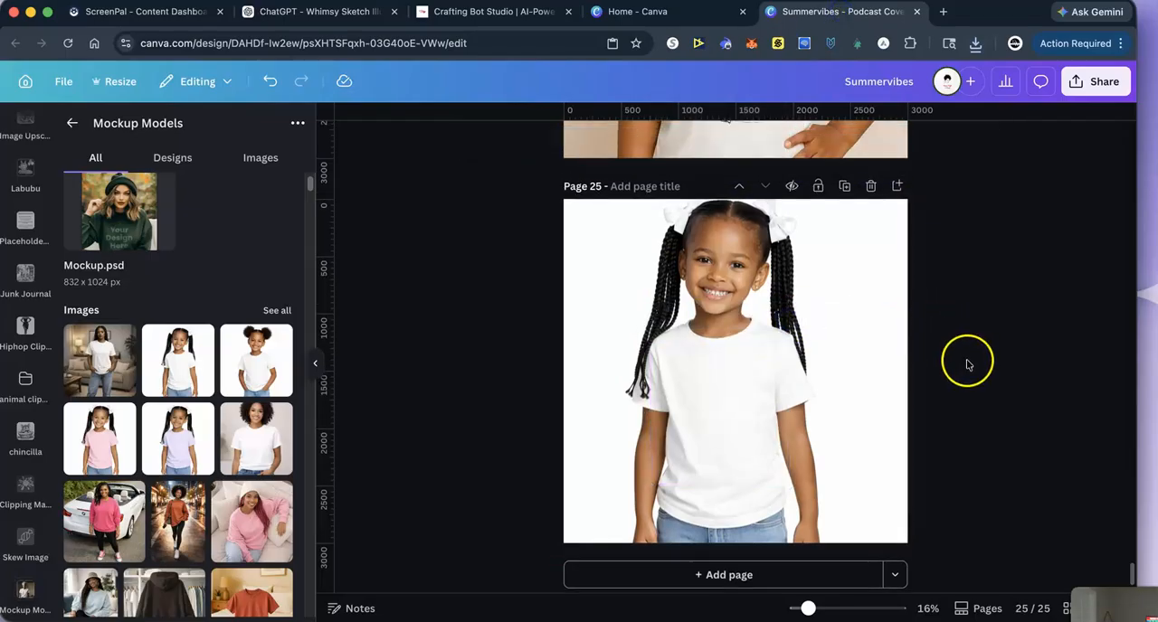
scroll(803, 289, "up", 3)
left_click(803, 289)
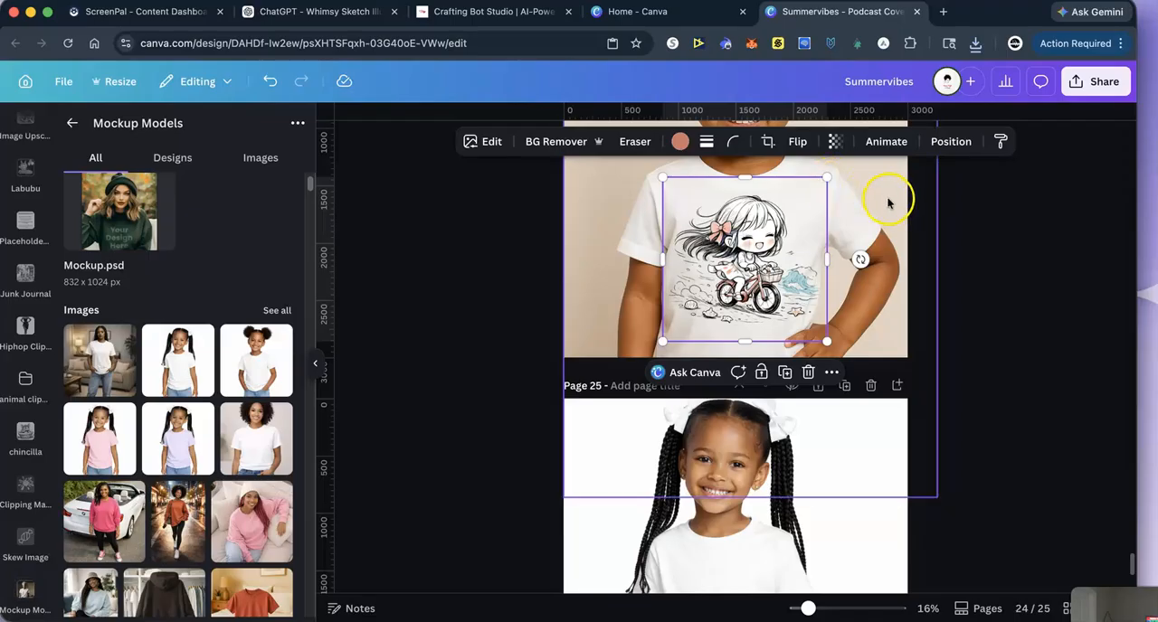
scroll(996, 315, "up", 5)
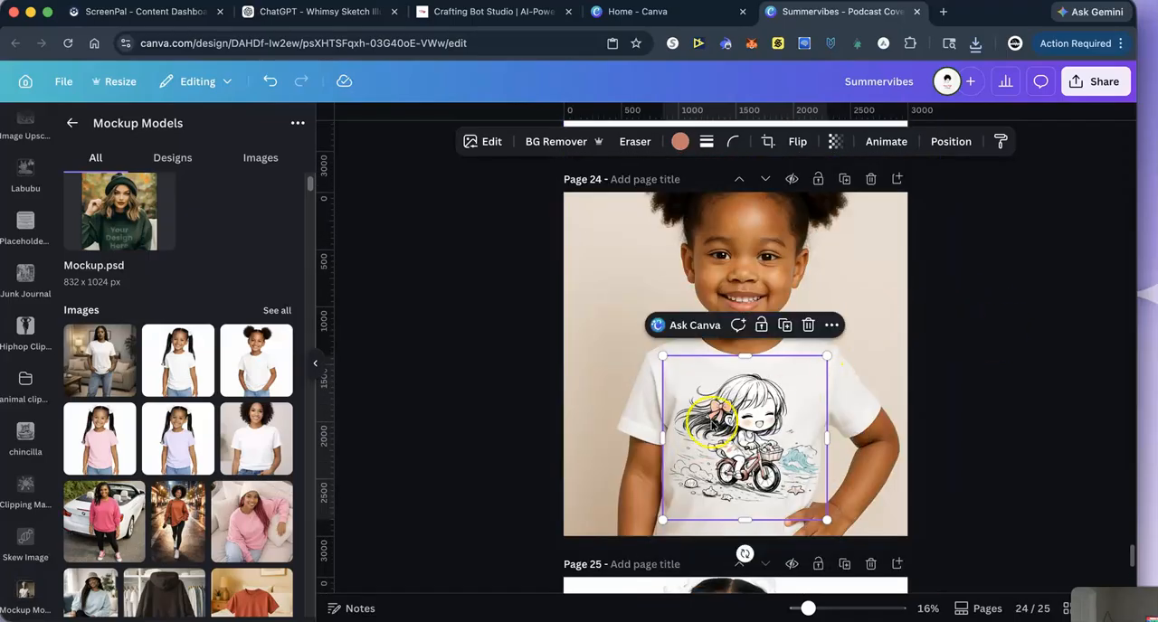
left_click(809, 326)
- Replace the illustration on page 23 with the newly downloaded image of the Black chibi girl
scroll(995, 335, "up", 5)
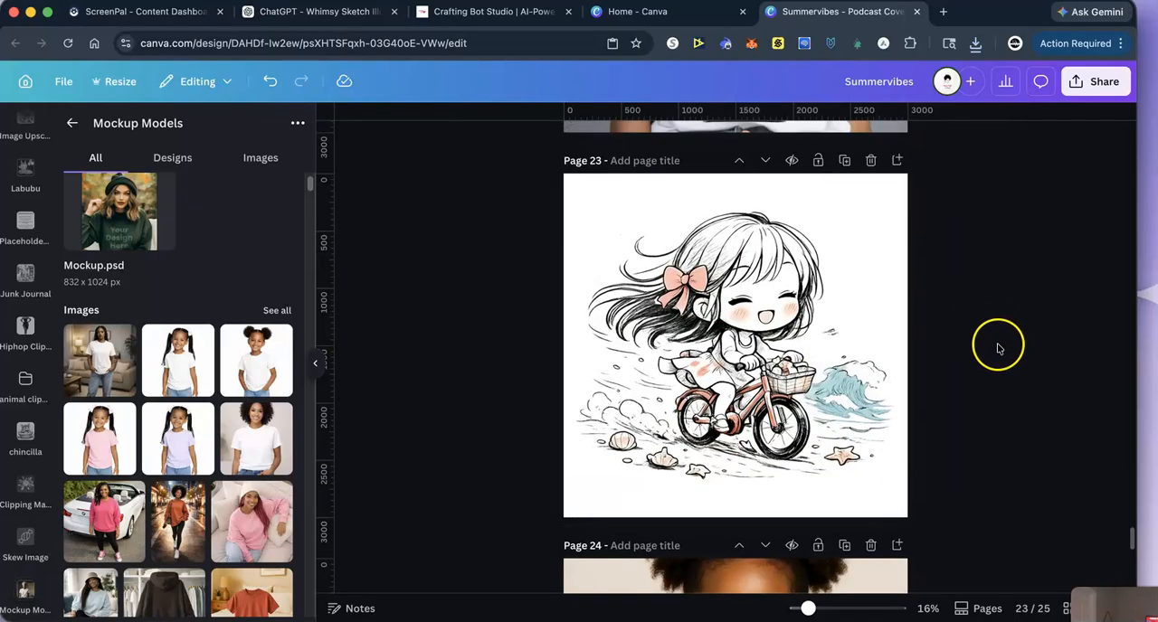
left_click(751, 306)
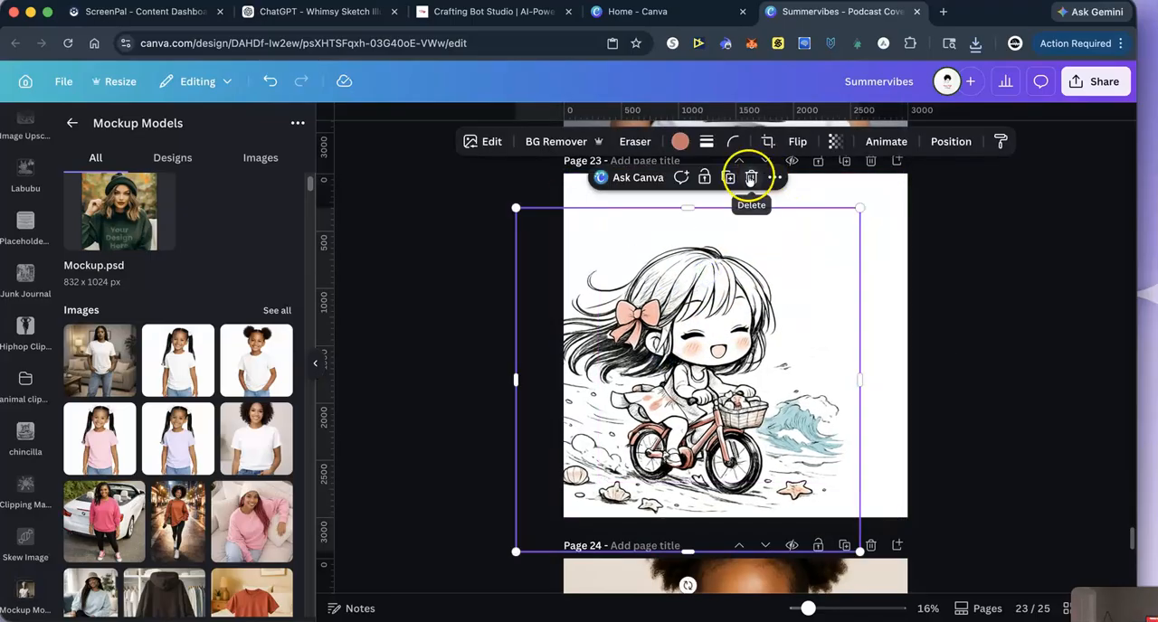
left_click(750, 175)
left_click(975, 43)
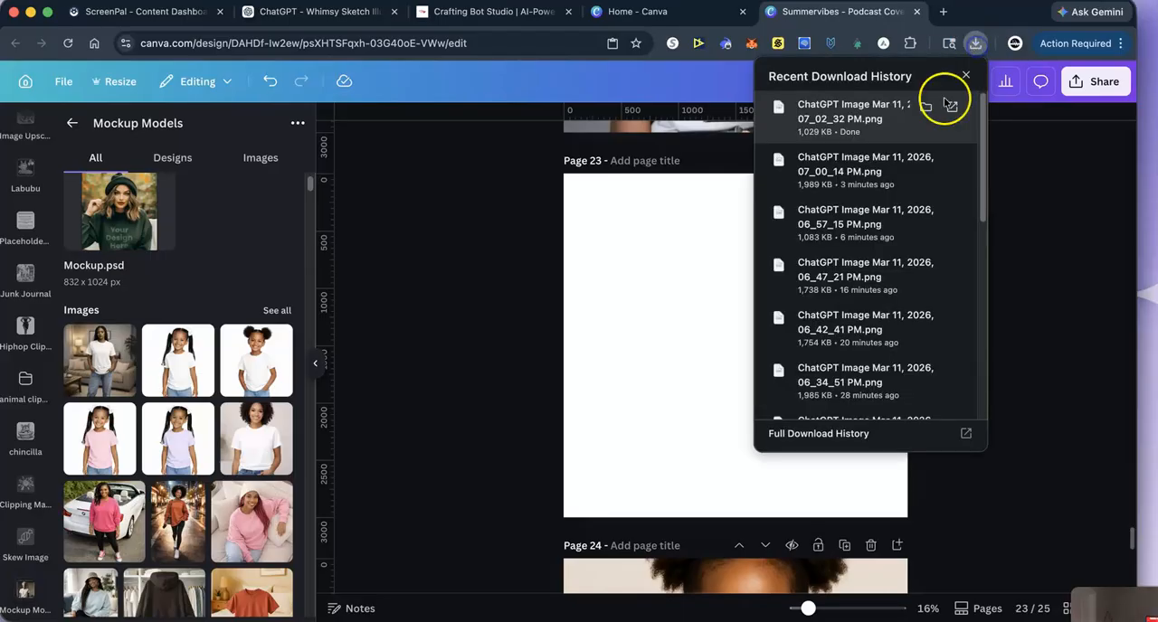
left_click_drag(837, 119, 680, 349)
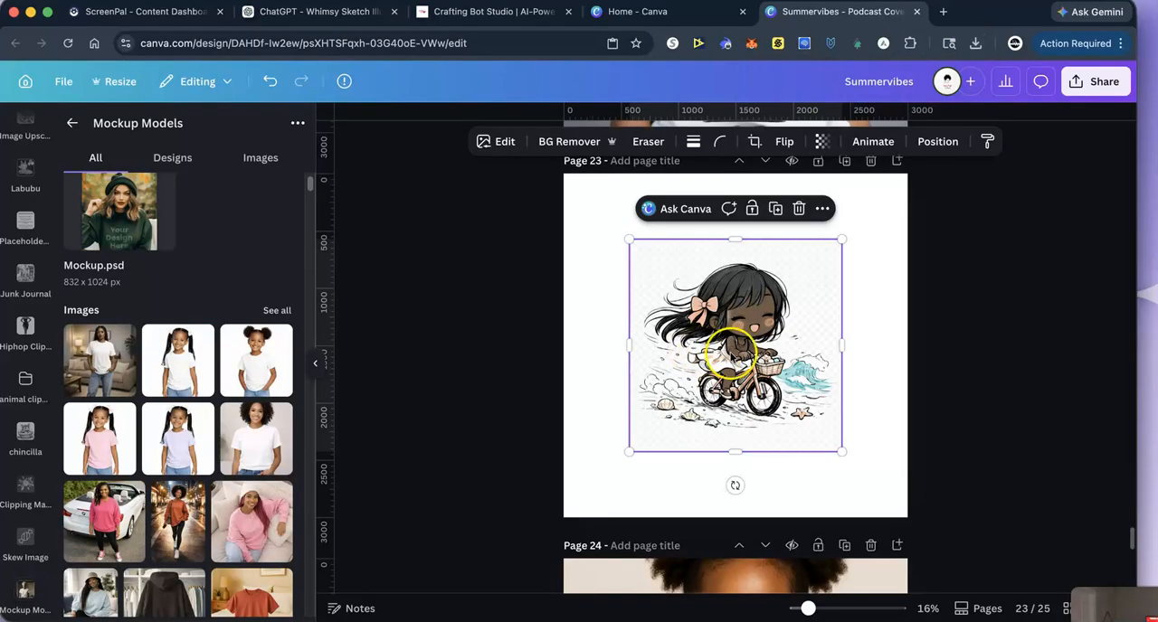
- Try to remove the background from the new illustration on page 23
left_click(579, 141)
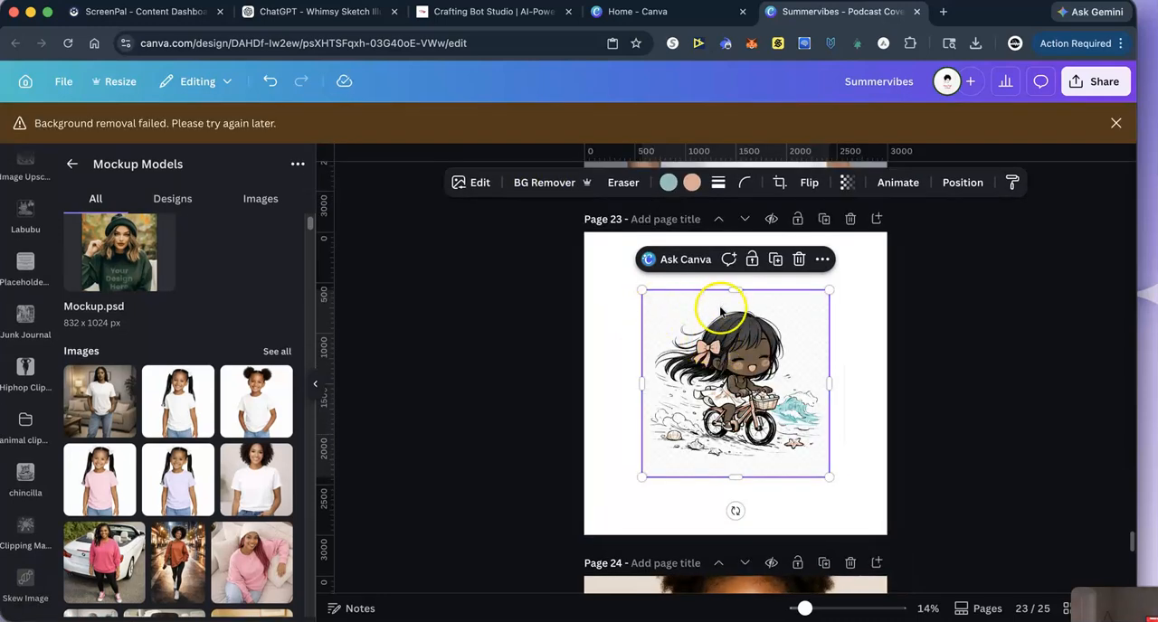
left_click(1115, 123)
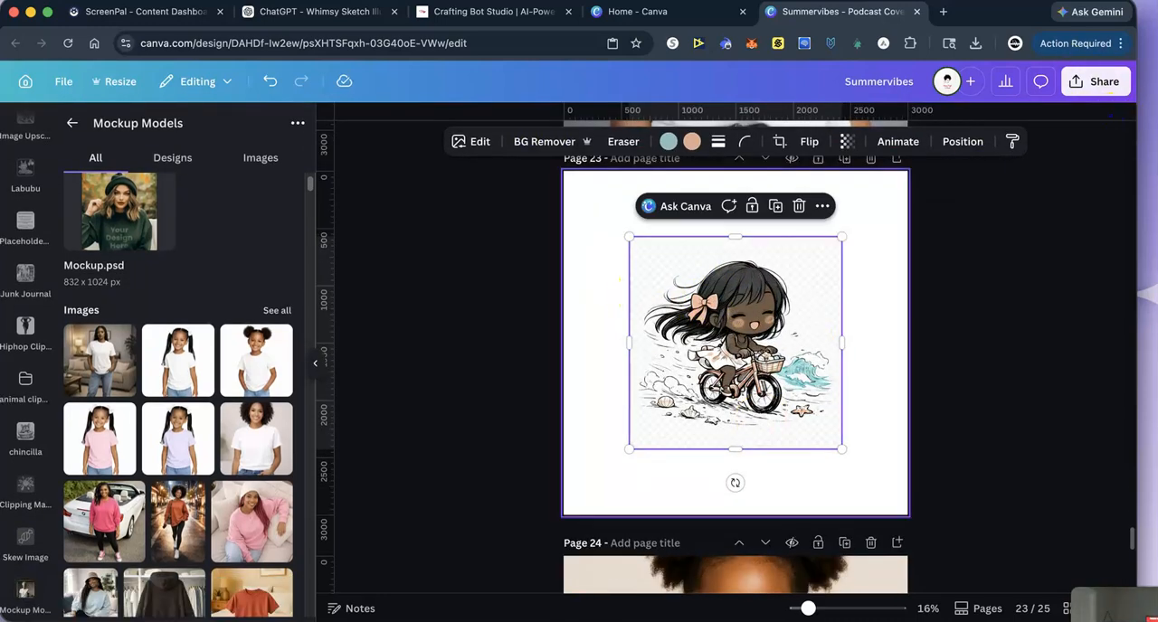
- Switch to the Canva desktop app
mouse_move(468, 611)
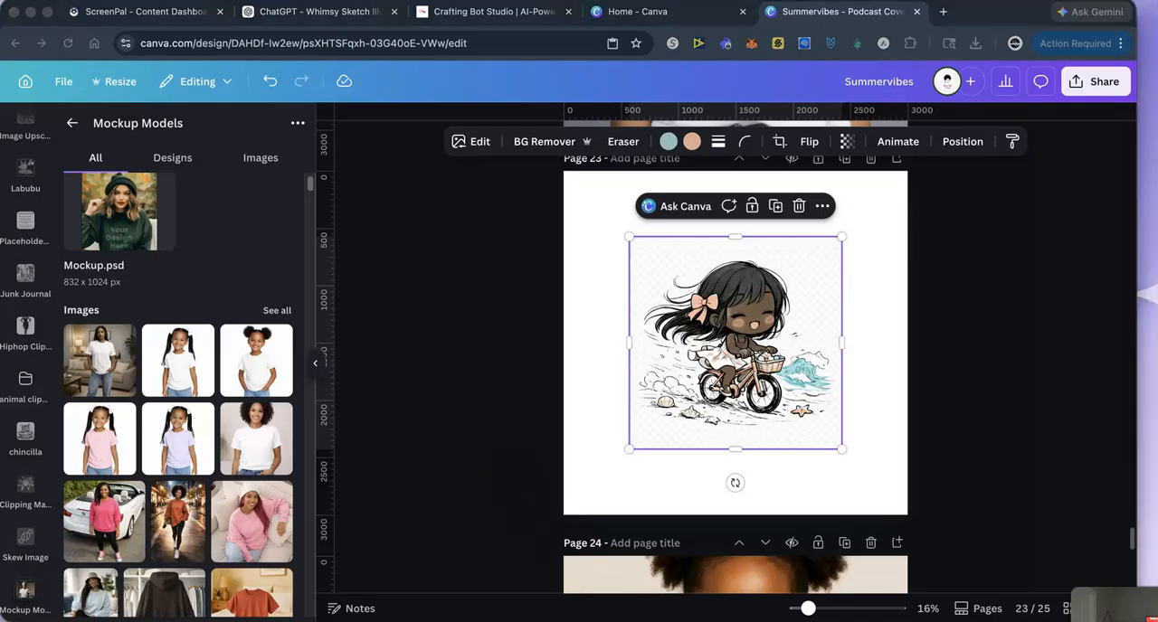
mouse_move(624, 610)
left_click(585, 599)
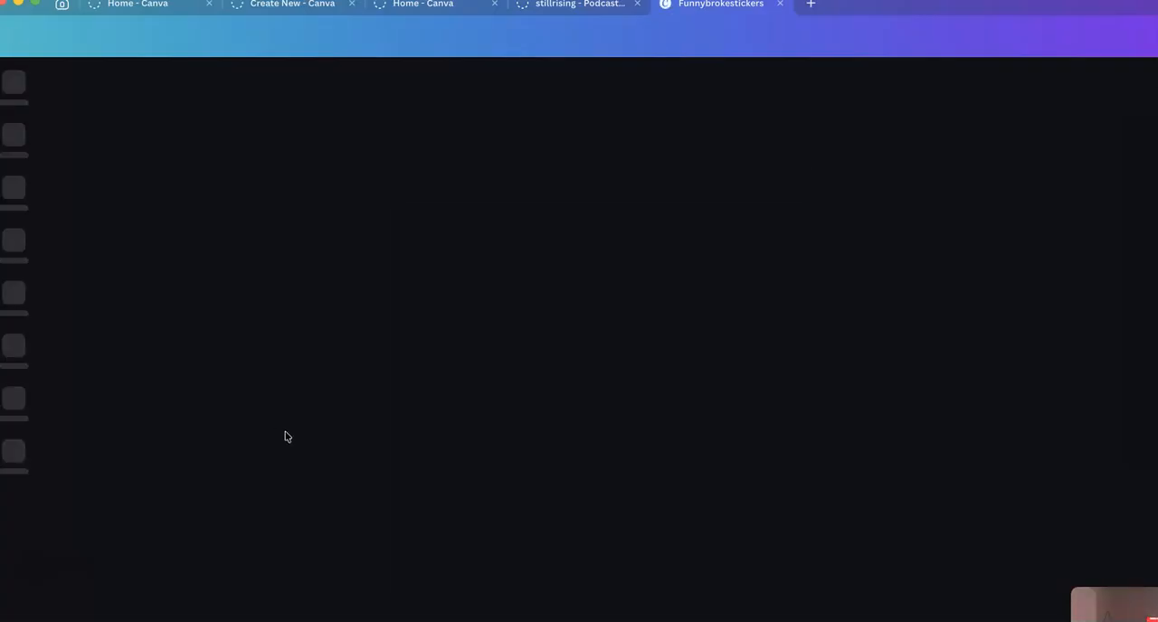
left_click(285, 437)
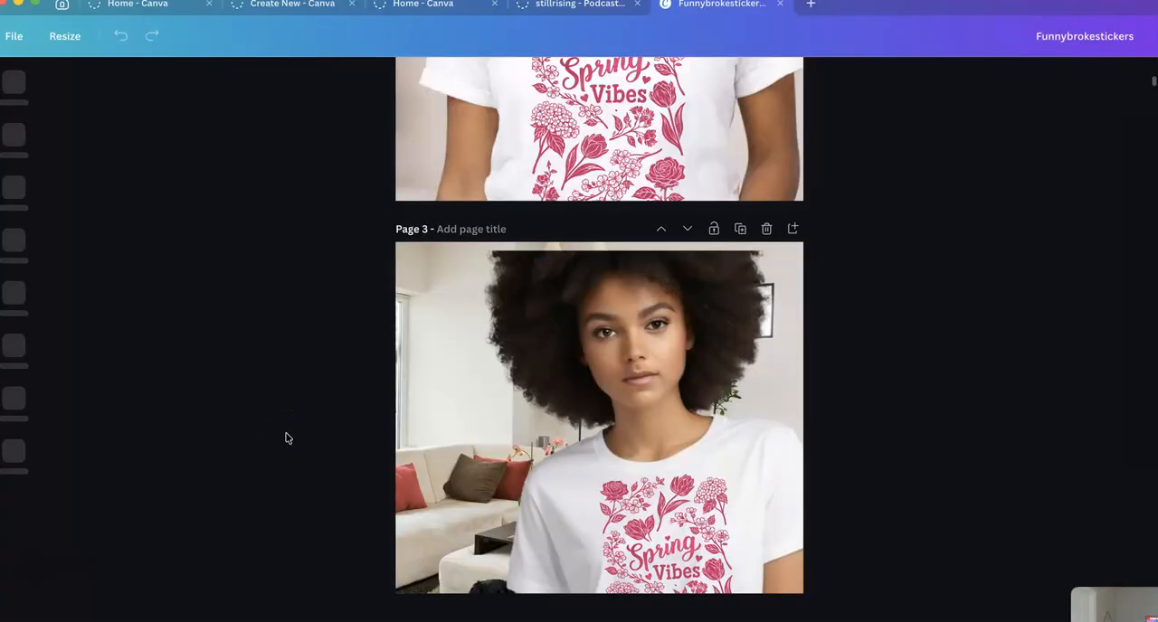
left_click(22, 211)
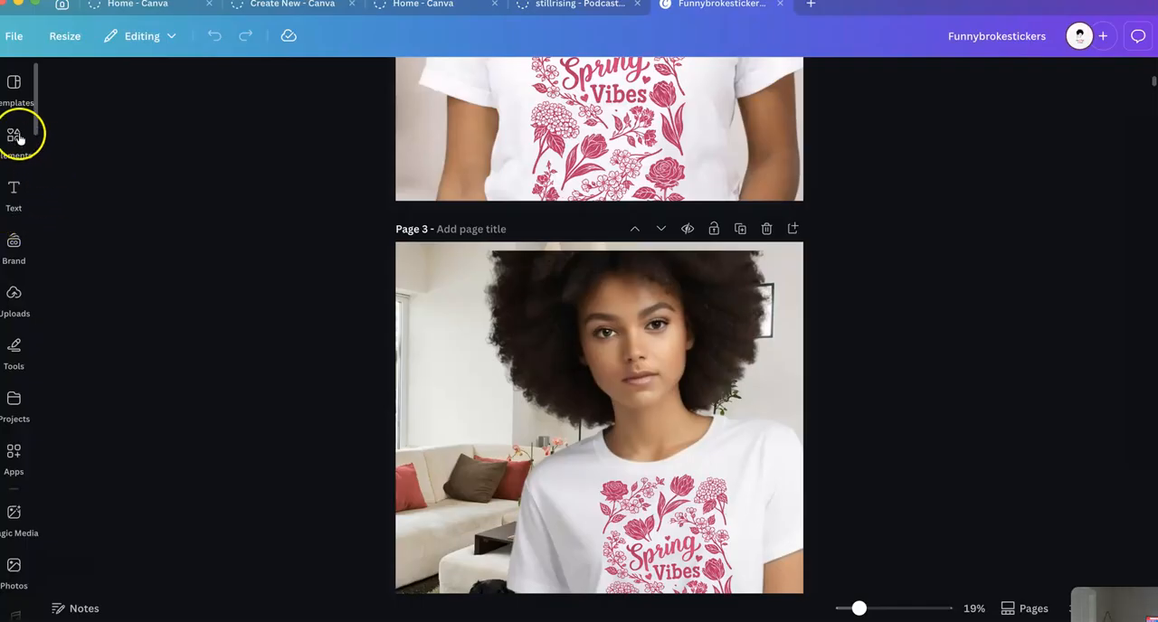
left_click(12, 37)
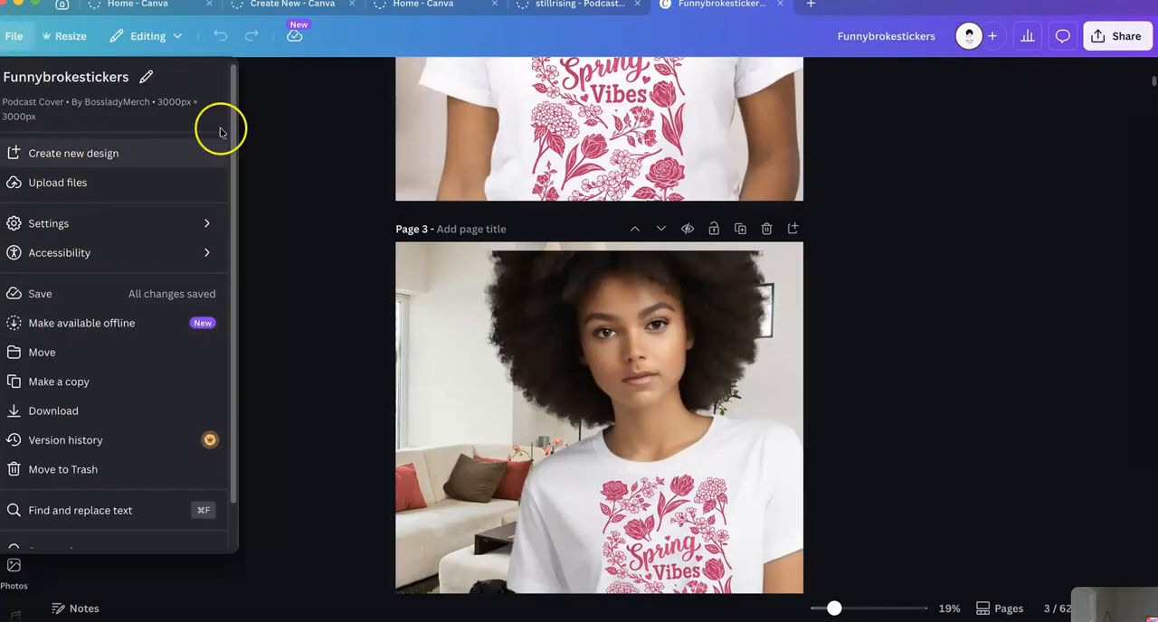
left_click(312, 160)
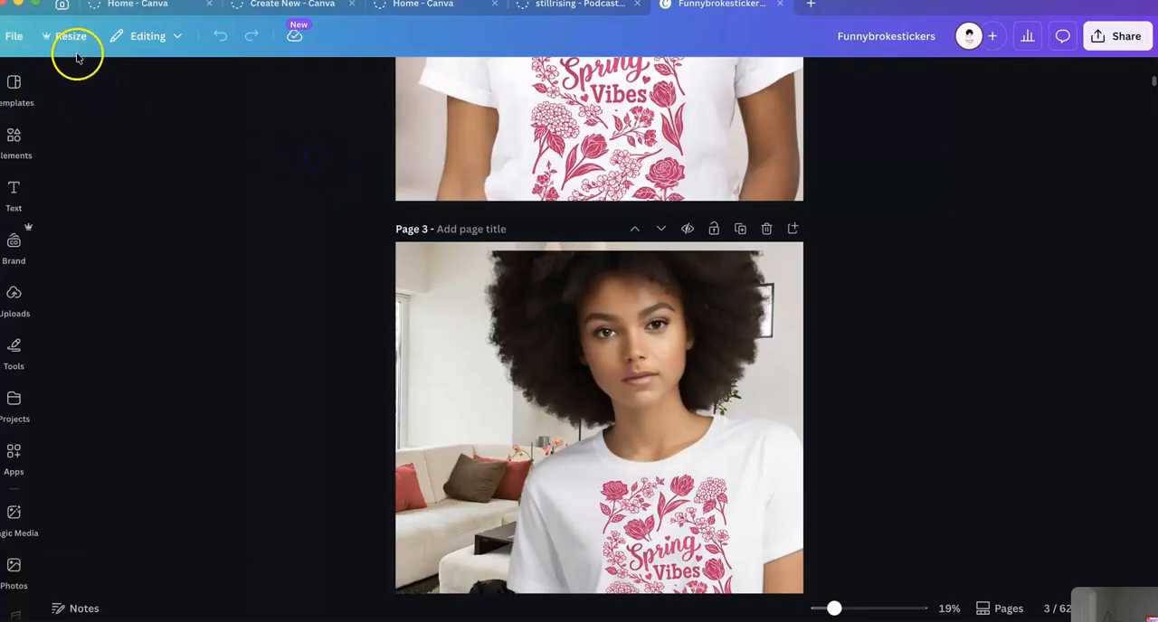
left_click(38, 129)
left_click(38, 99)
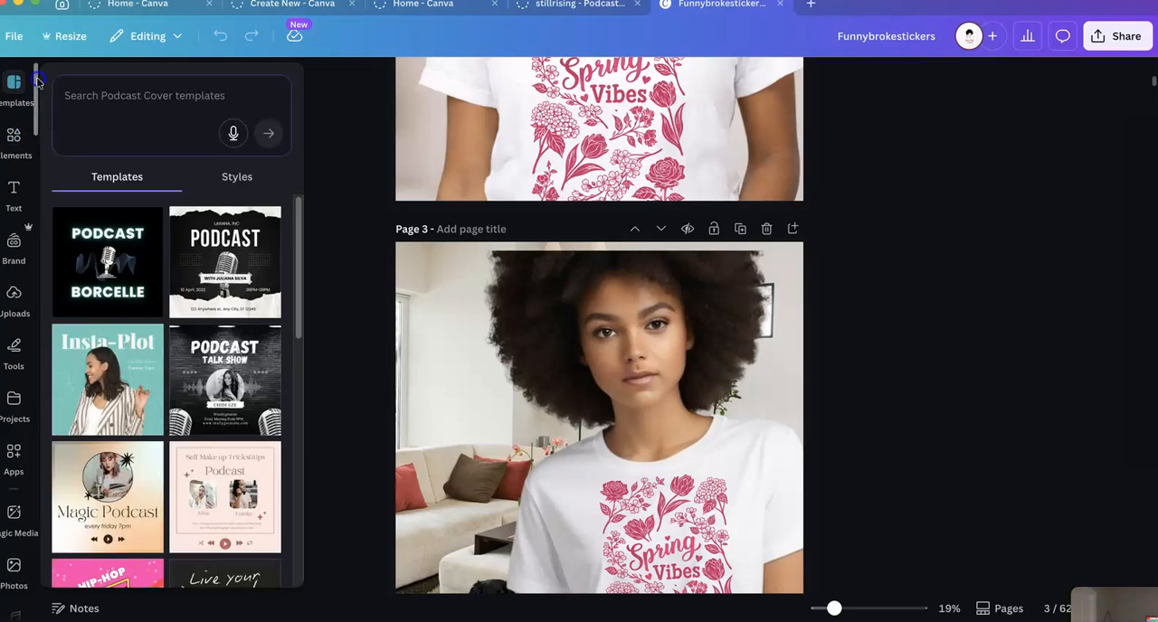
left_click(14, 37)
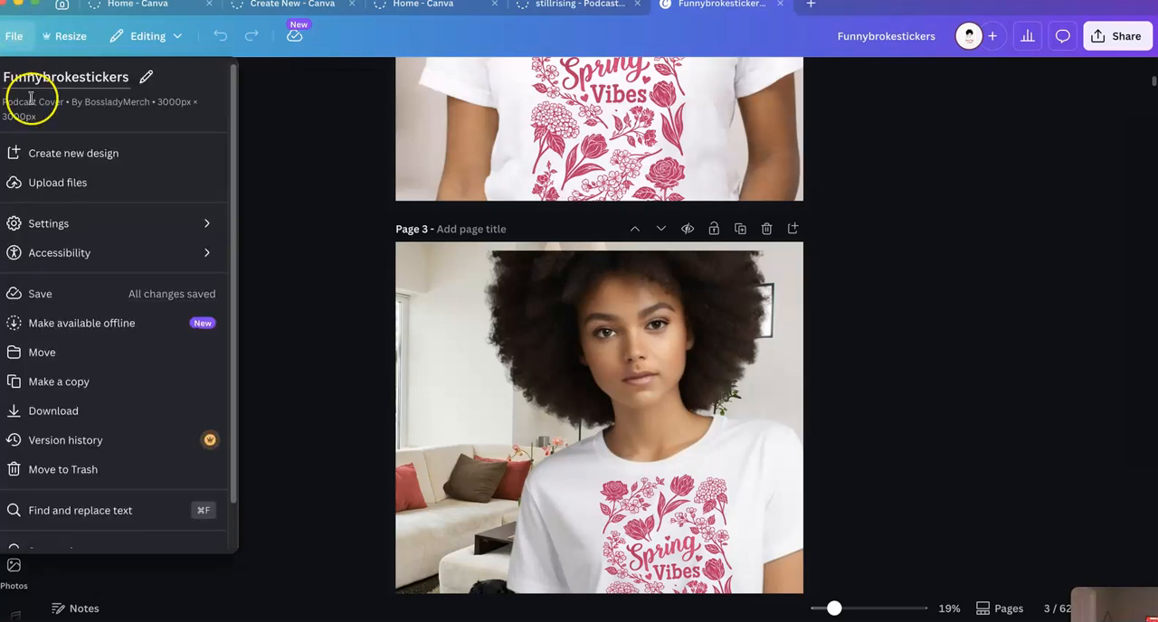
left_click(294, 203)
scroll(142, 395, "up", 5)
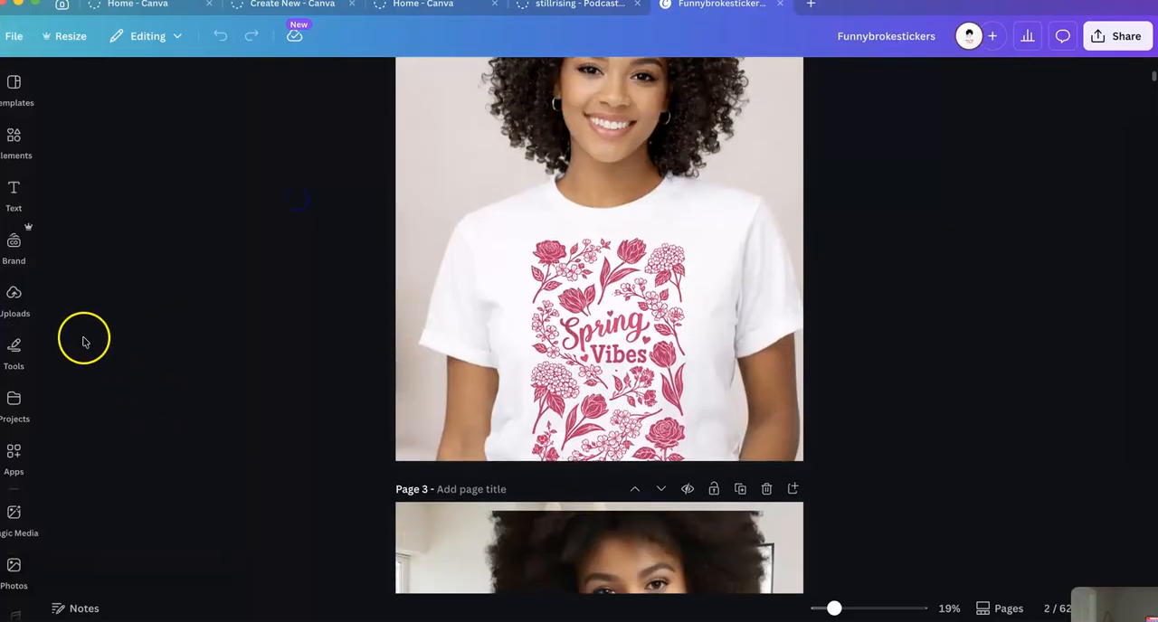
scroll(85, 335, "down", 2)
- Open the Summervibes design from the recent designs on the home page
left_click(113, 4)
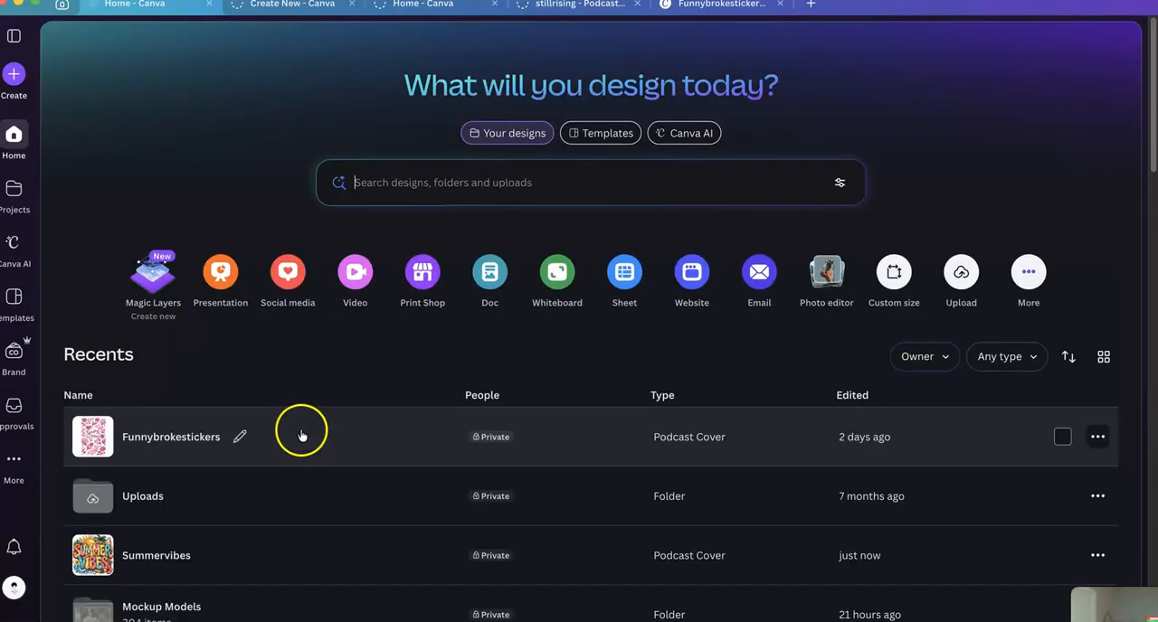
scroll(262, 506, "down", 1)
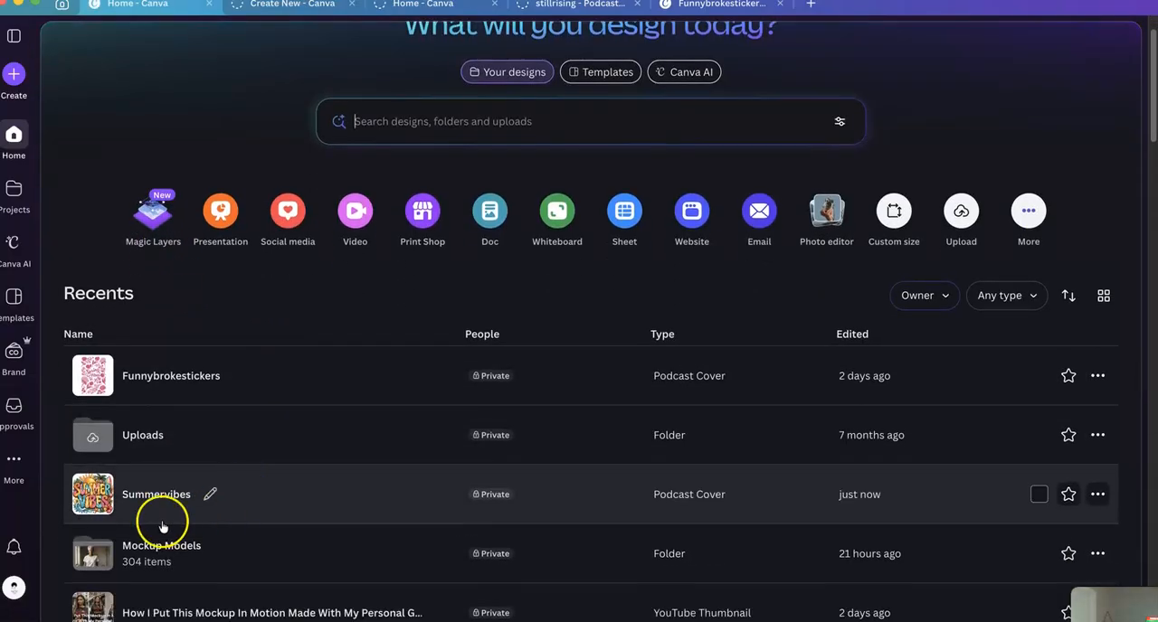
left_click(160, 501)
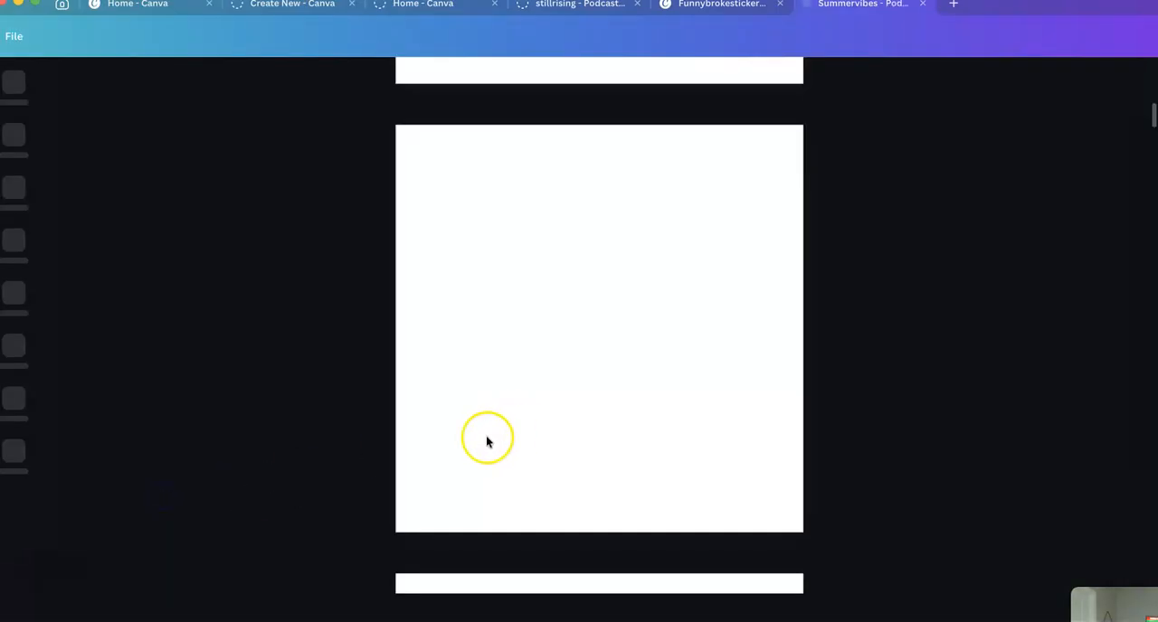
- Try to remove the background from the chibi bike illustration on page 23
scroll(270, 452, "down", 10)
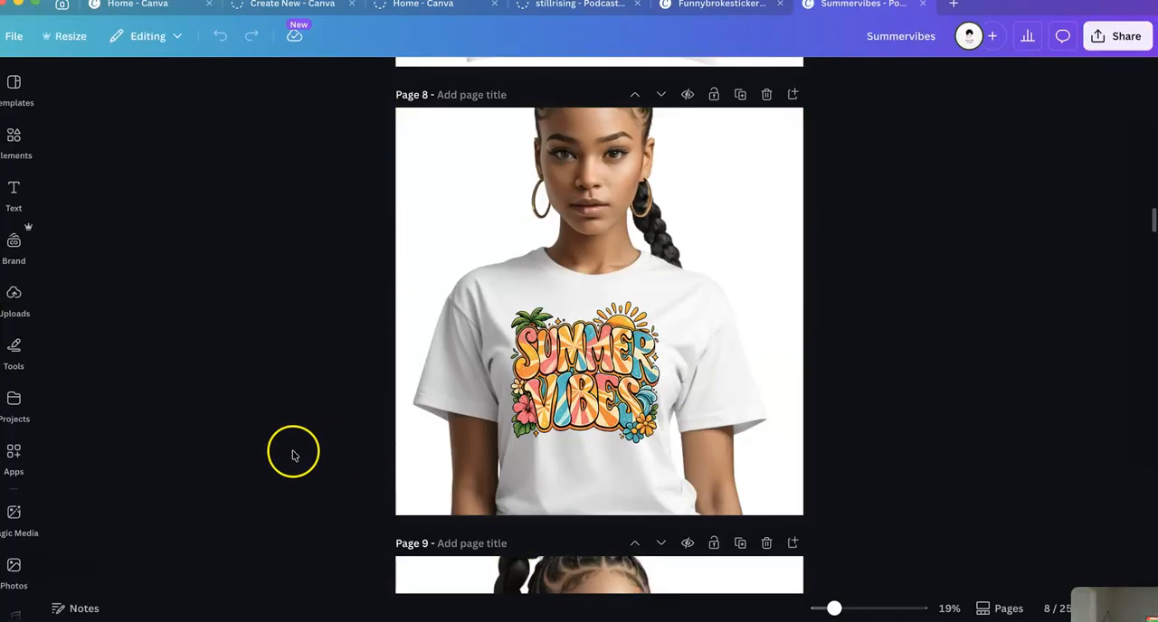
scroll(293, 443, "down", 12)
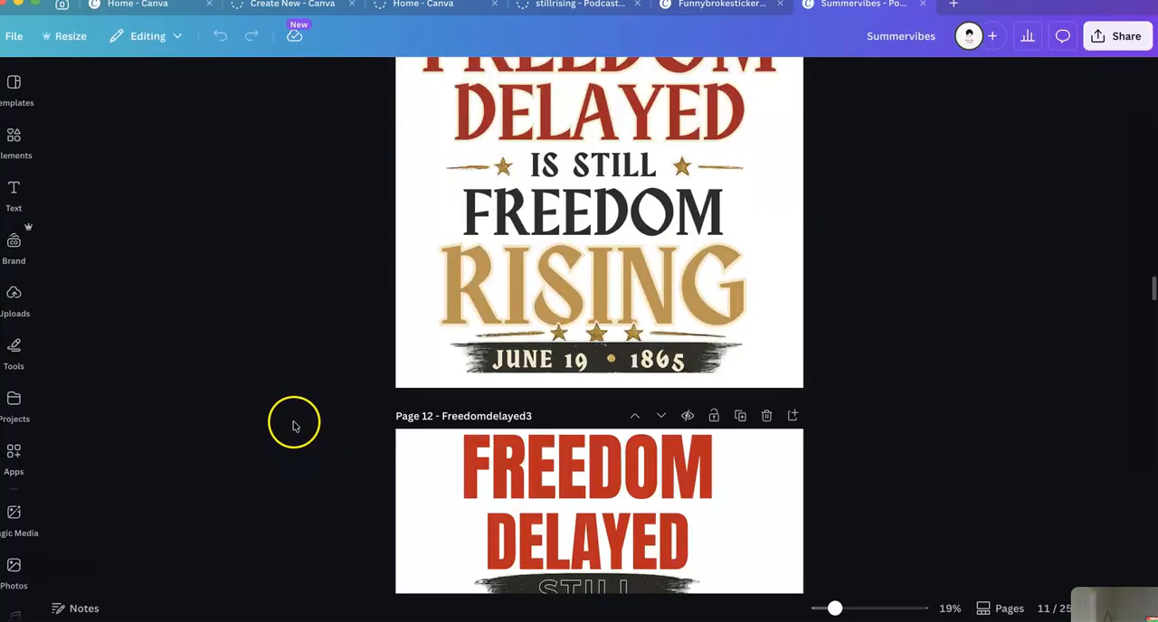
scroll(293, 427, "down", 15)
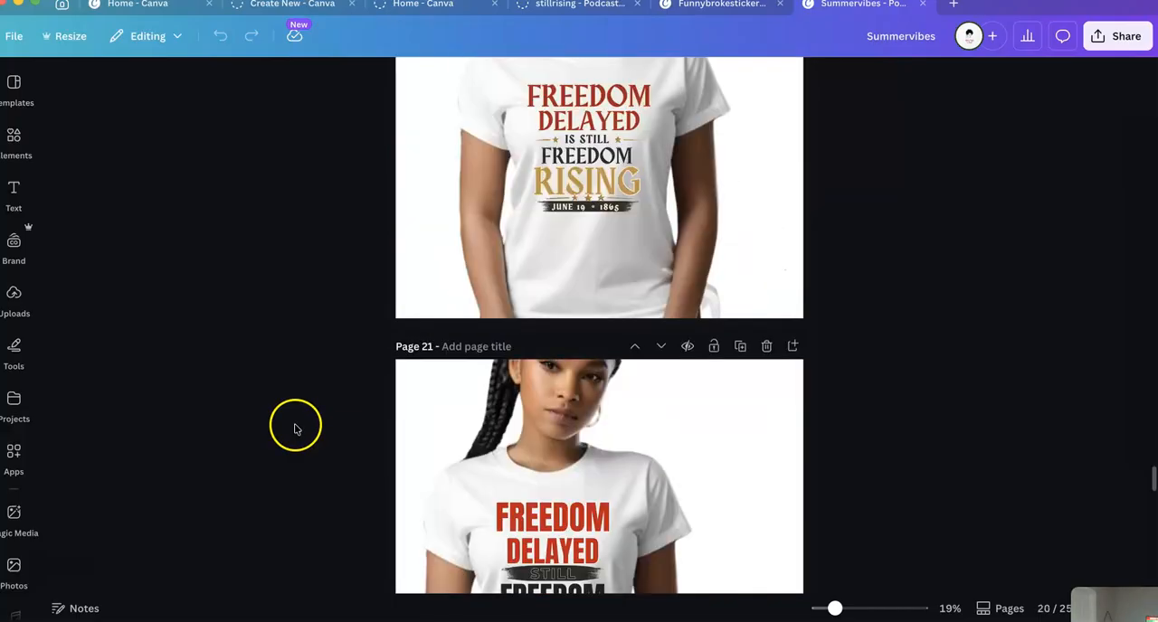
scroll(295, 429, "down", 4)
scroll(301, 432, "up", 5)
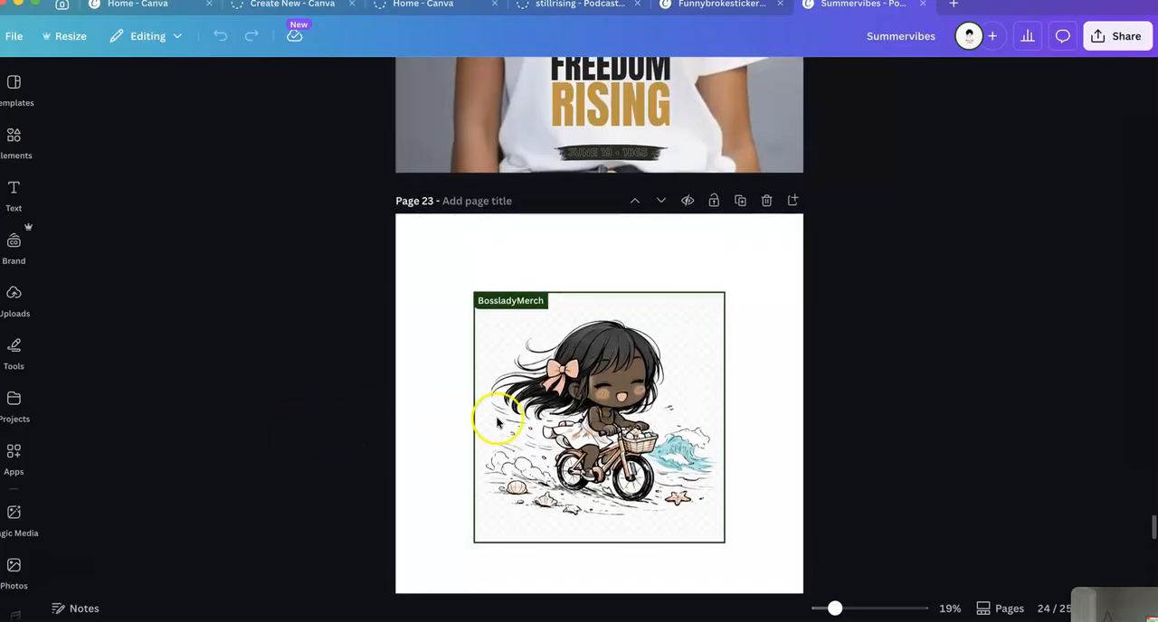
left_click(503, 350)
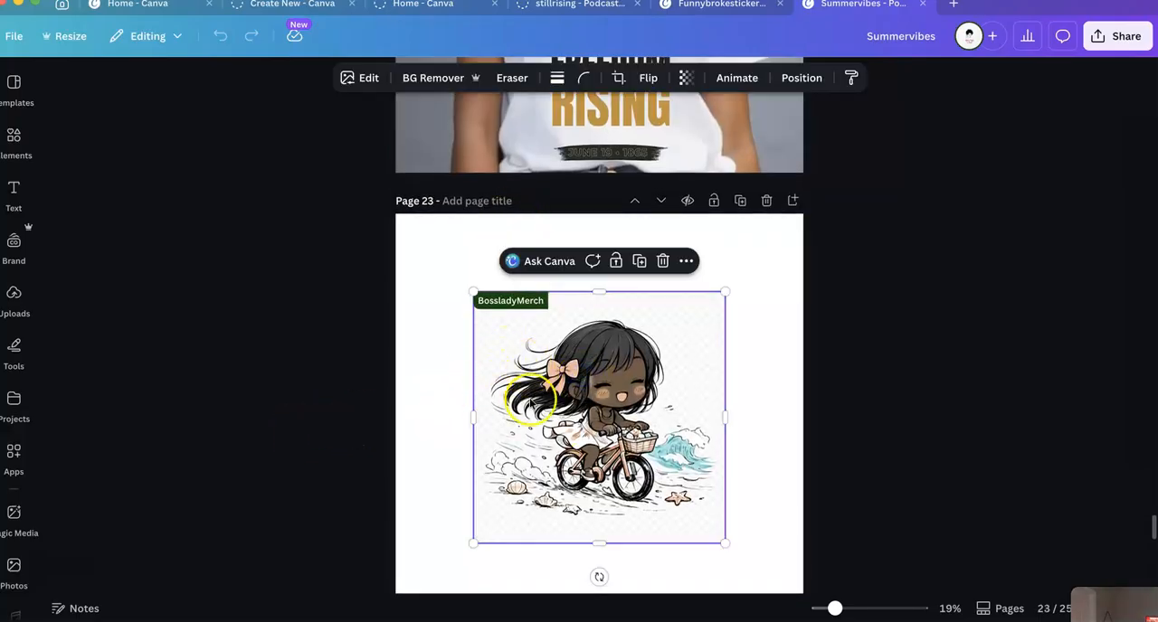
left_click(407, 79)
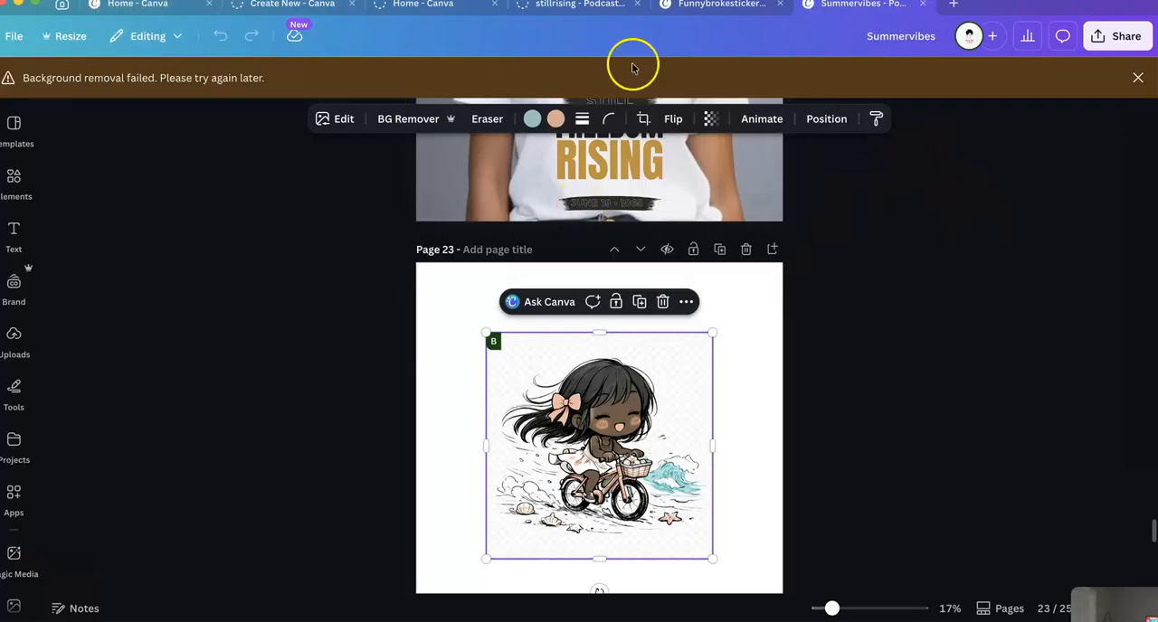
mouse_move(529, 617)
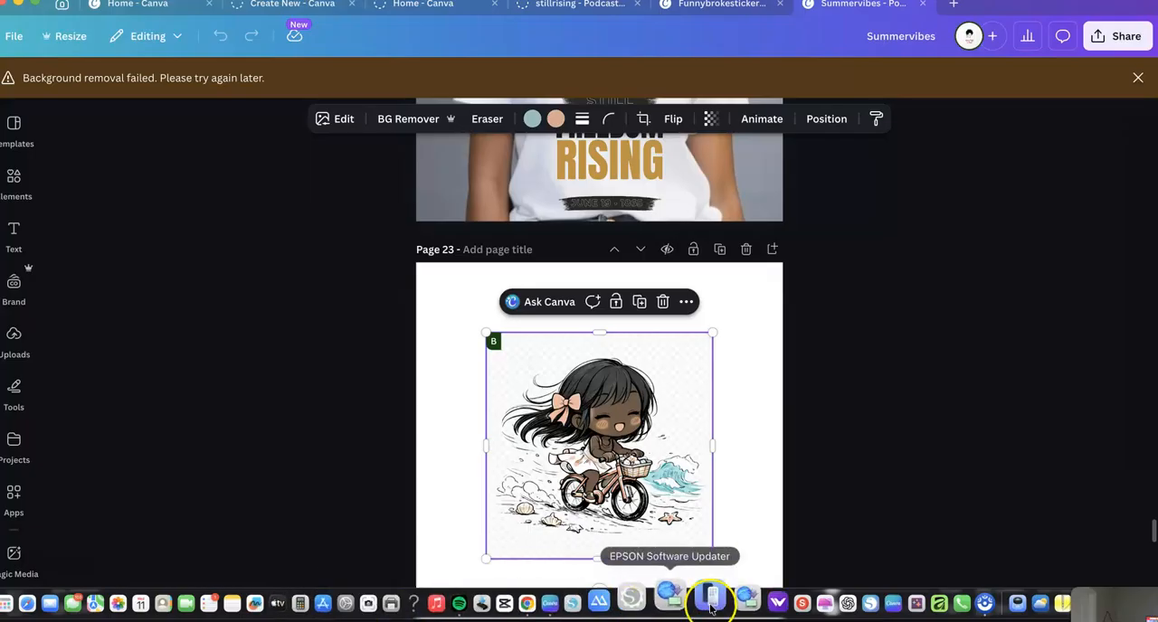
left_click(812, 593)
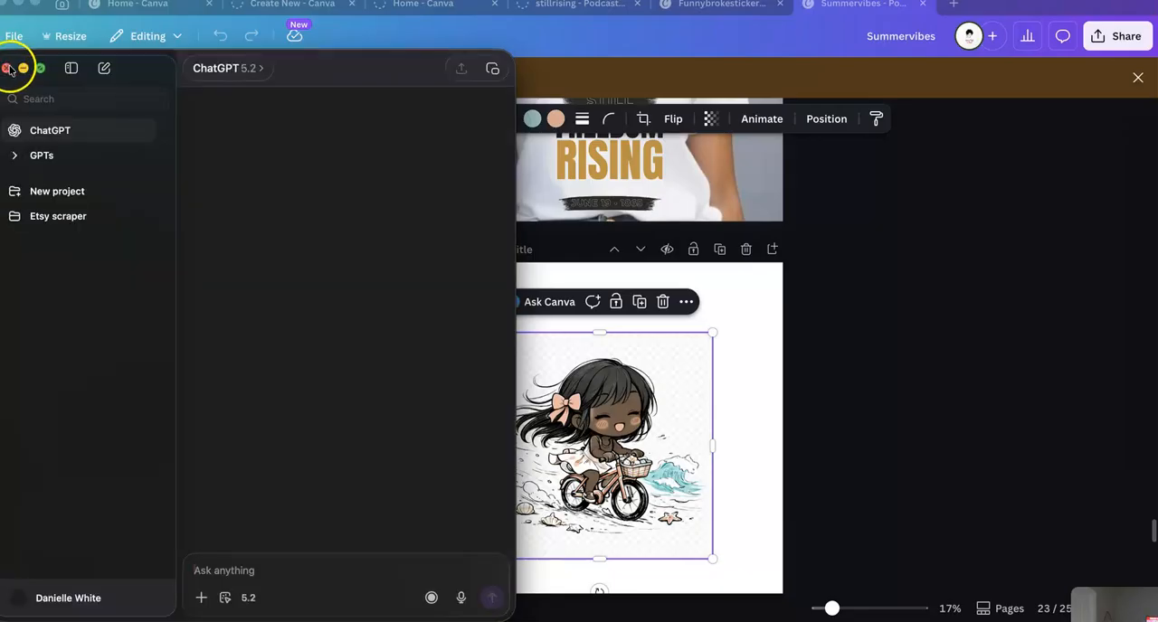
left_click(5, 61)
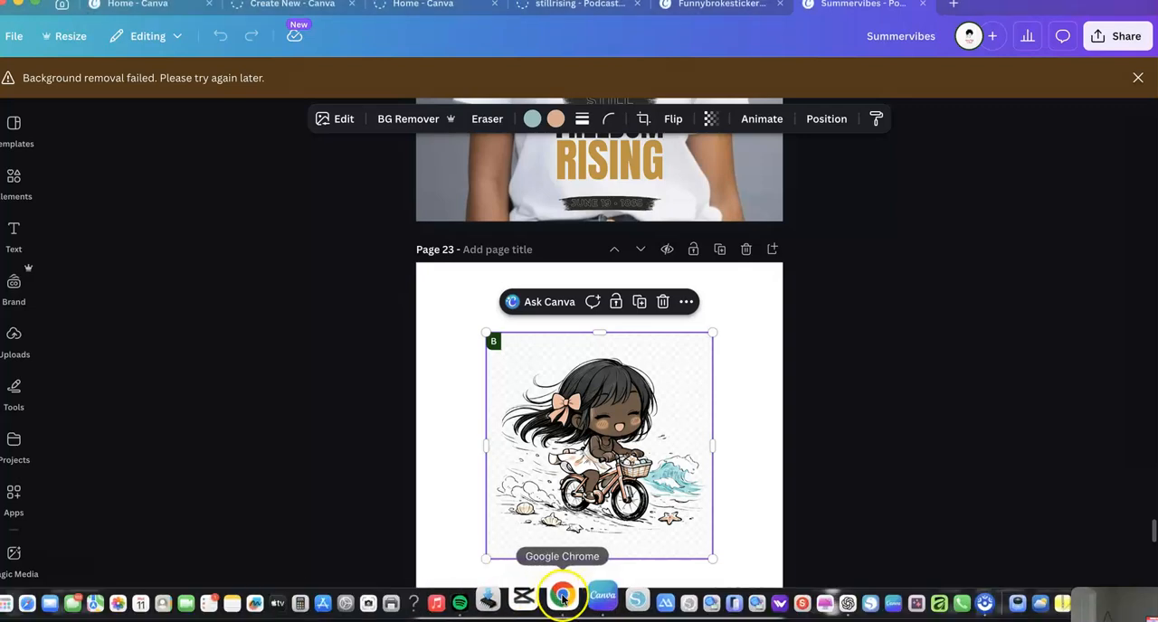
- Switch to Google Chrome and delete the chibi illustration from page 23 of the Summervibes design
left_click(564, 596)
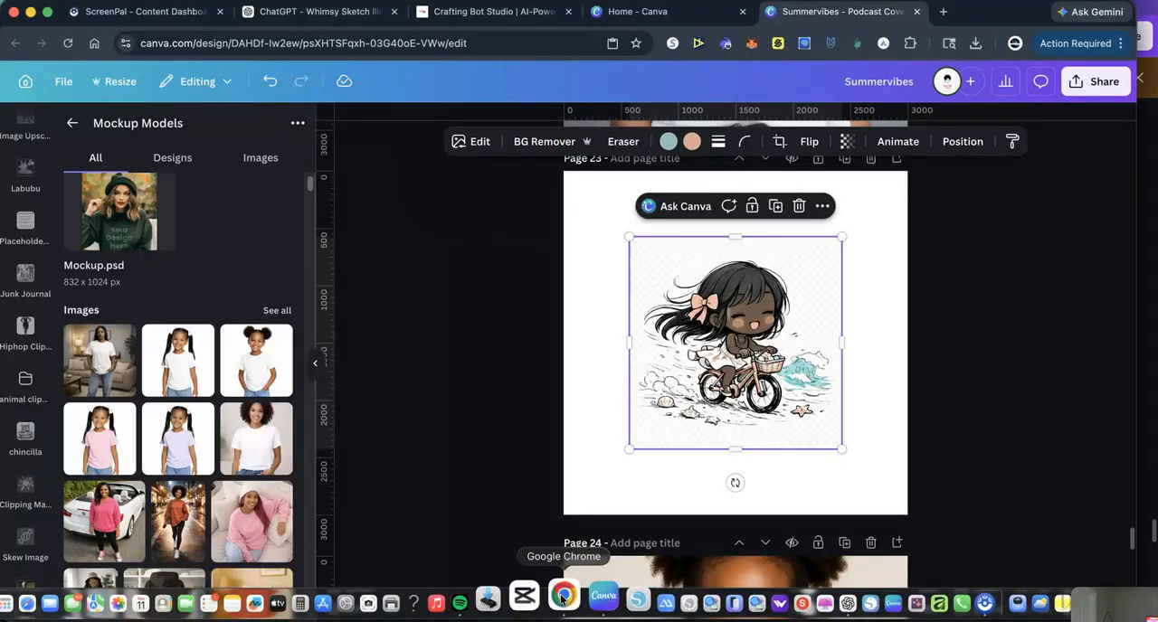
left_click(800, 207)
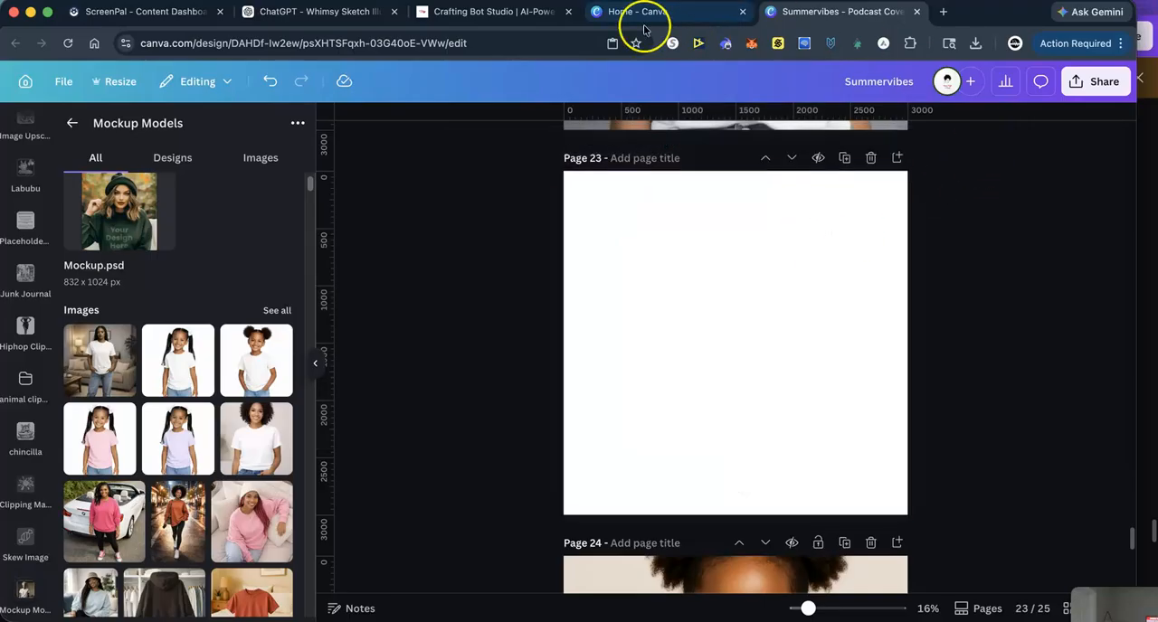
- Ask the Whimsy Sketch Illustrator GPT to "make this image transparent" and download the generated image
left_click(271, 11)
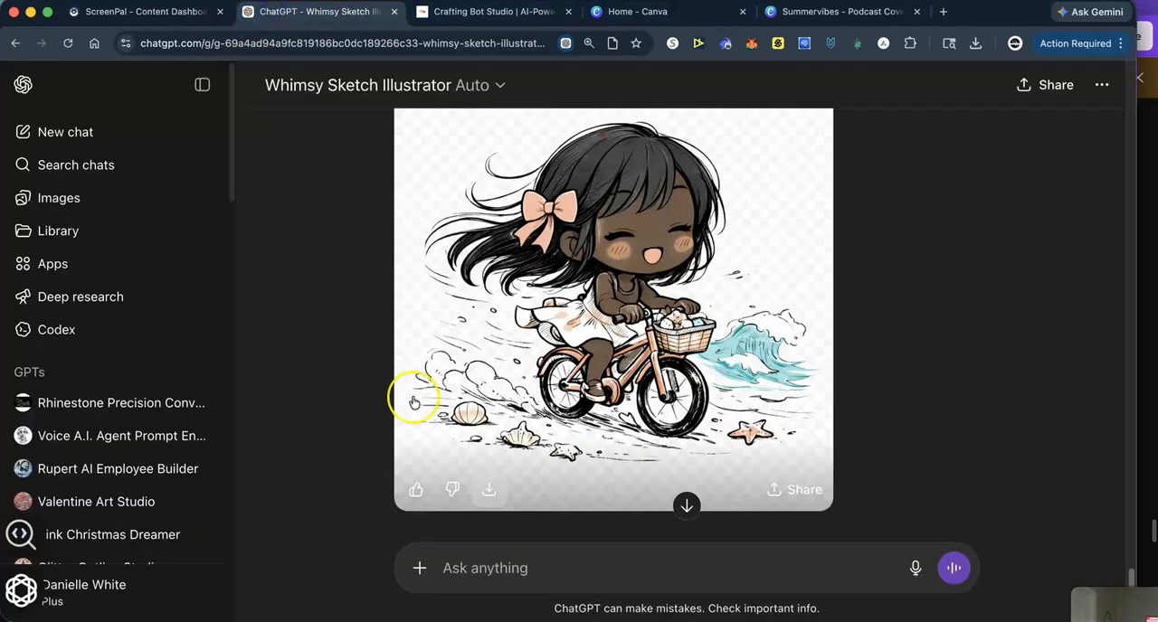
left_click(475, 570)
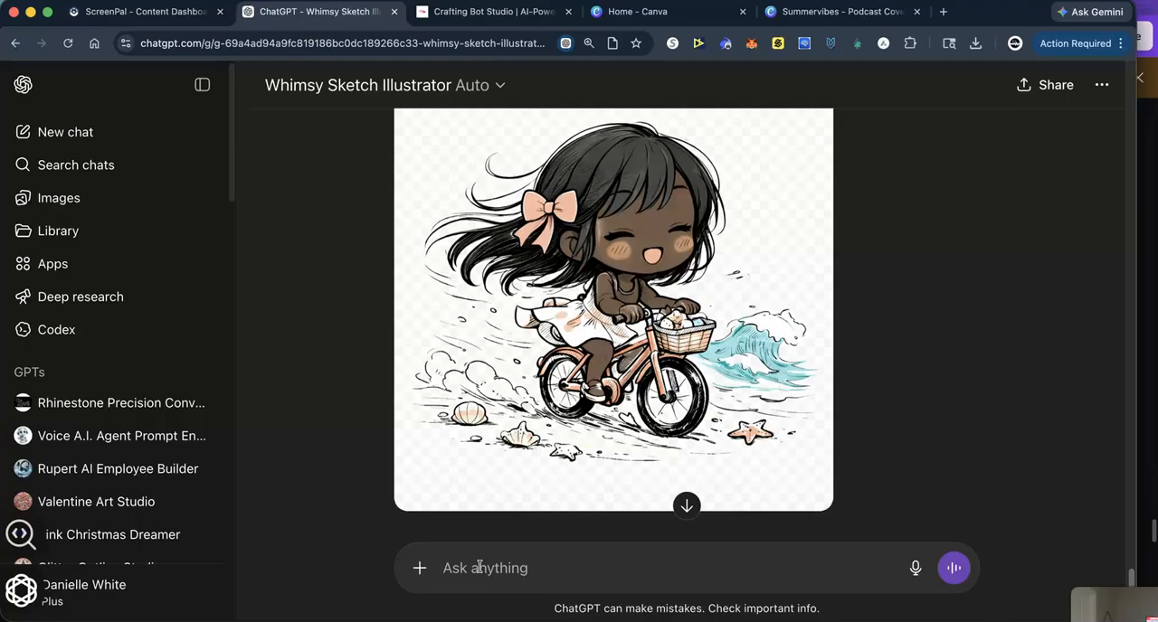
type("make this image transparent")
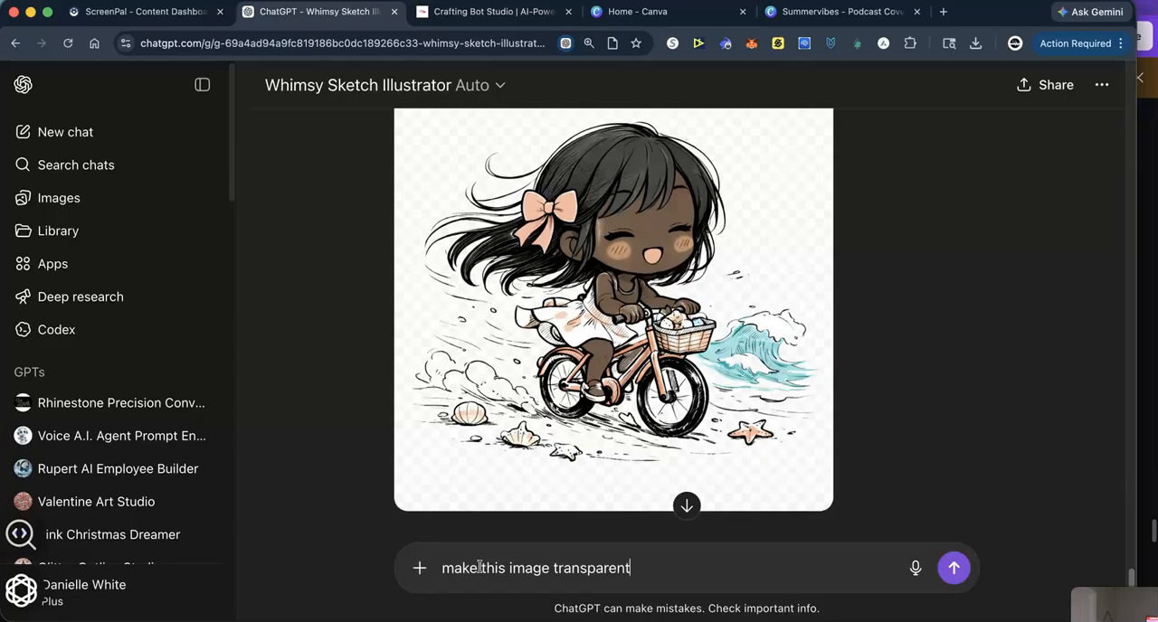
key("Return")
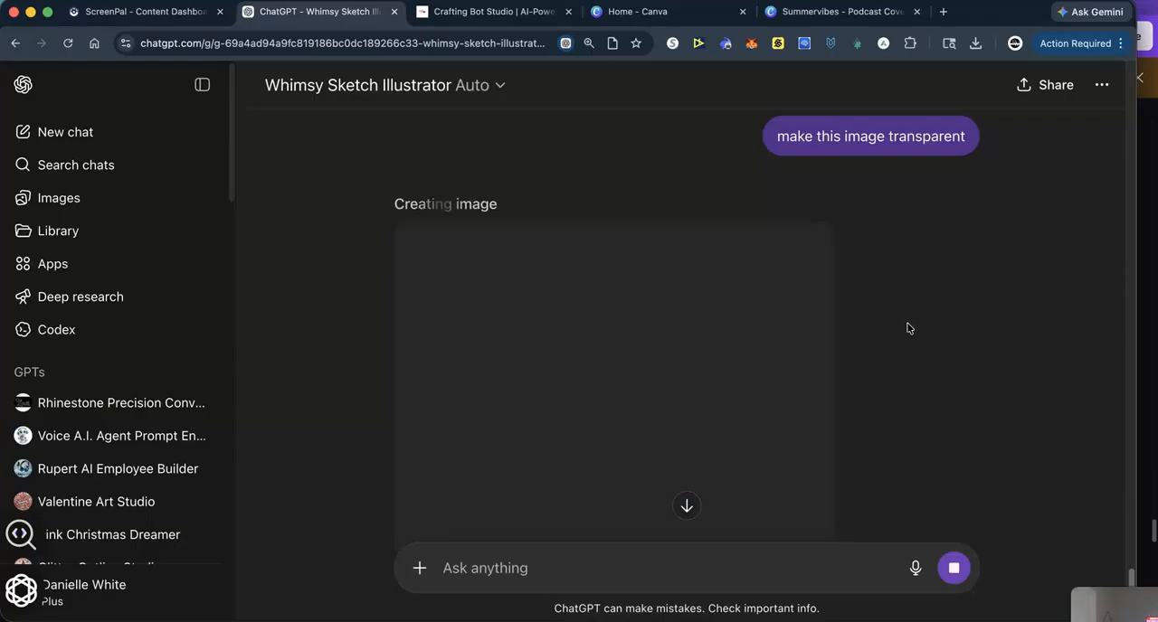
left_click(894, 333)
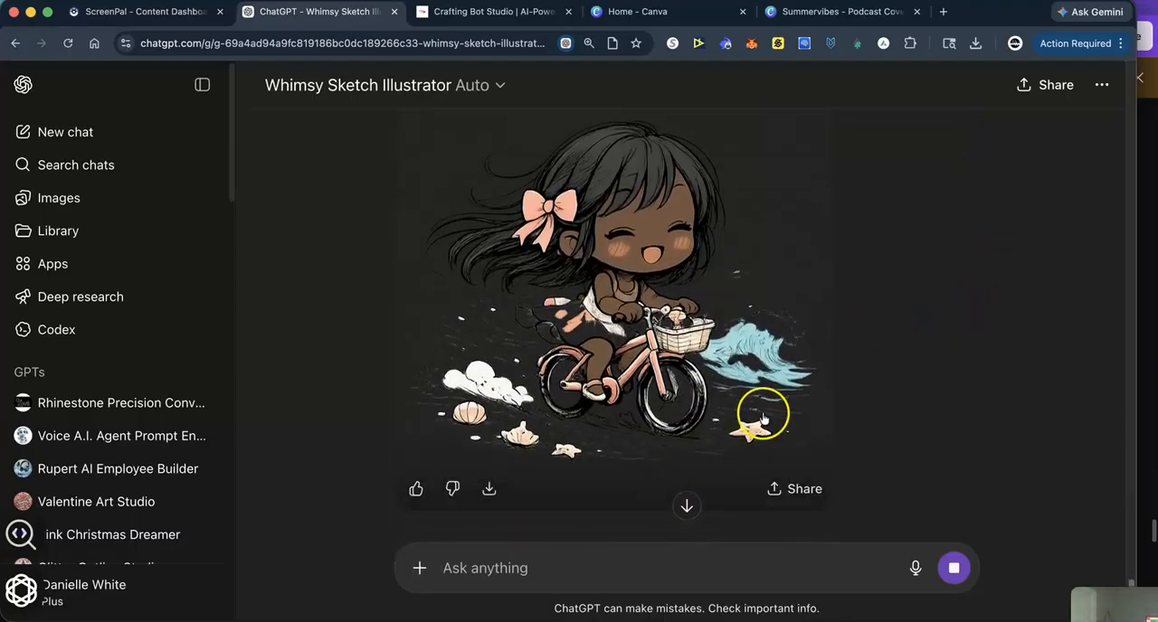
left_click(491, 491)
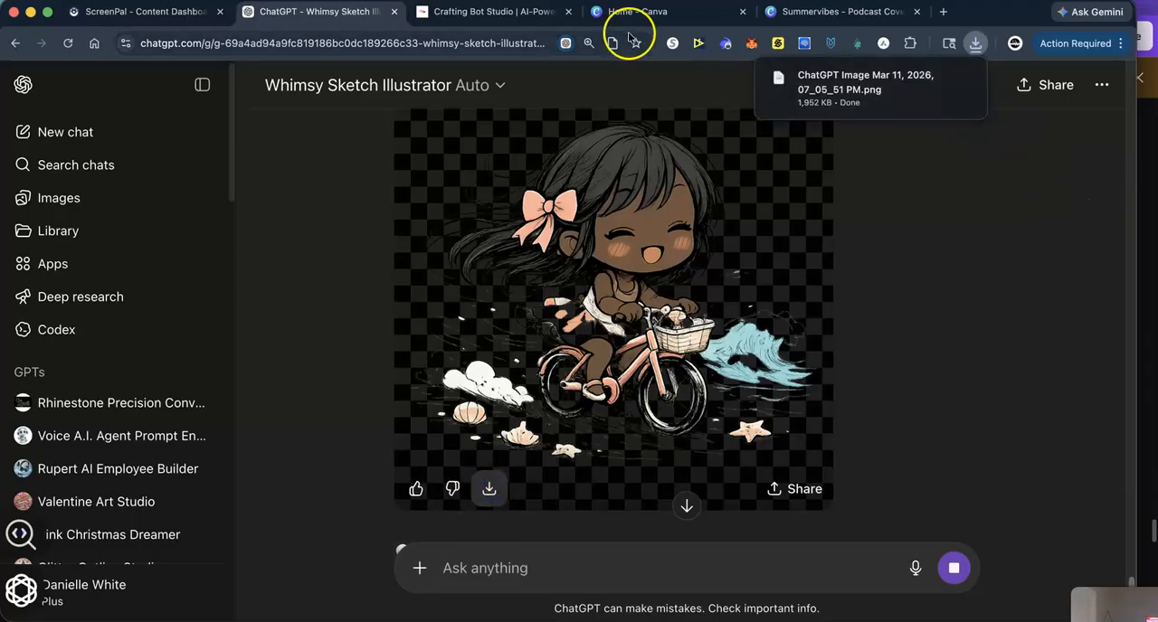
- Return to the Summervibes design, add the newly downloaded illustration to page 23 and enlarge it to fill the page
left_click(778, 13)
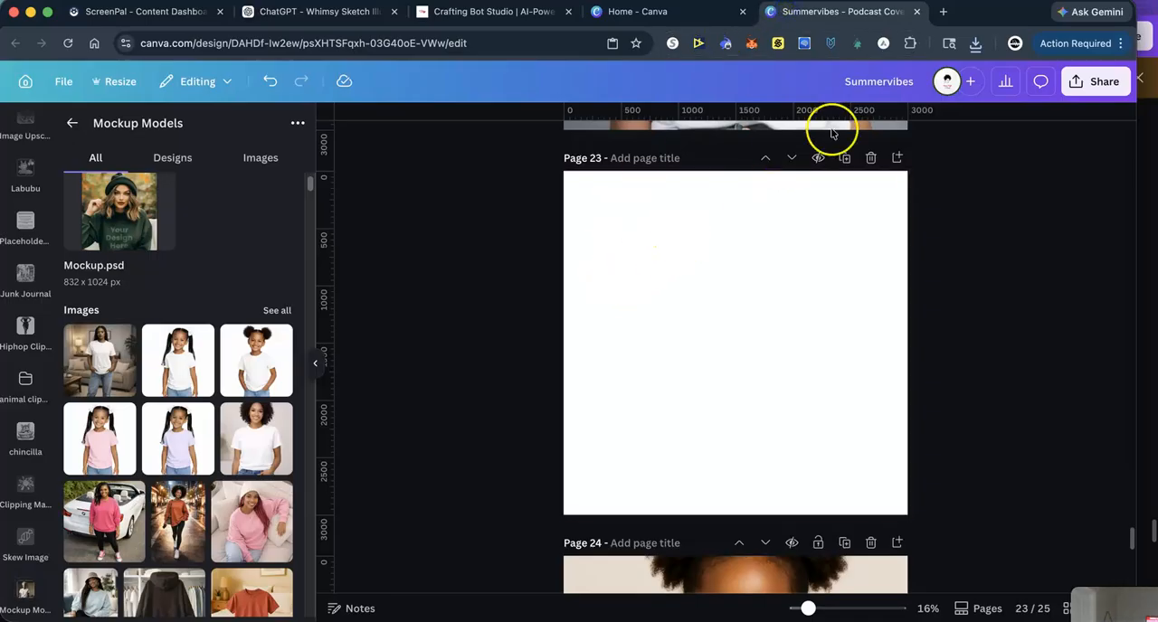
left_click(975, 43)
left_click_drag(839, 110, 700, 321)
left_click_drag(623, 238, 546, 189)
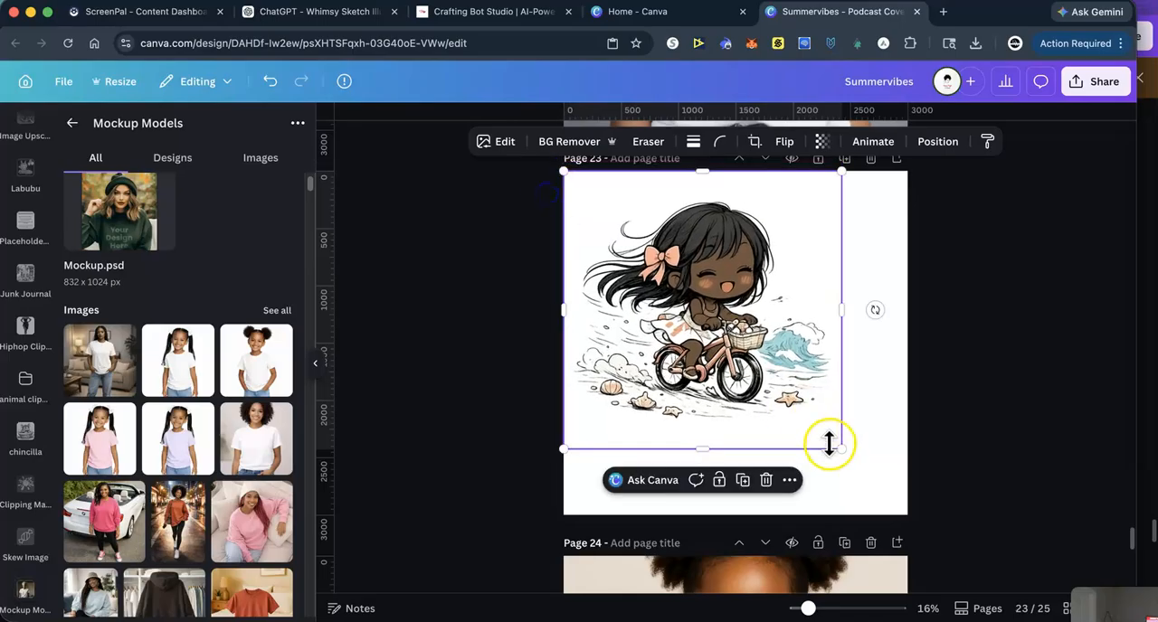
left_click_drag(841, 450, 909, 514)
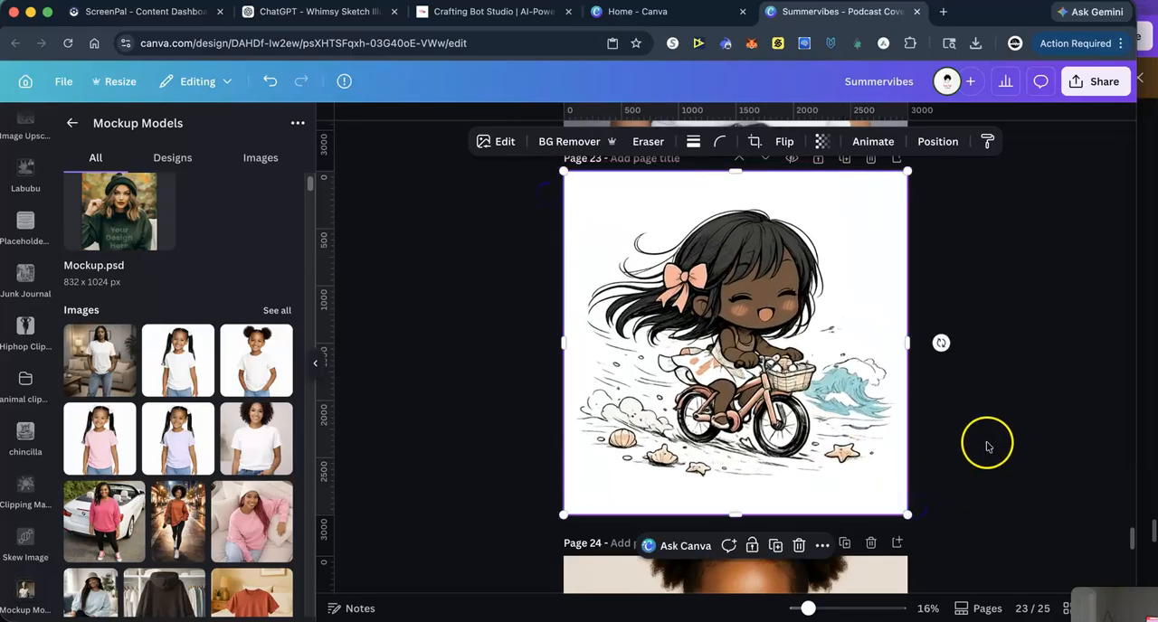
- Copy the chibi illustration from page 23 and paste it onto the shirt mockup on page 24
scroll(846, 380, "down", 1)
right_click(721, 239)
left_click(742, 256)
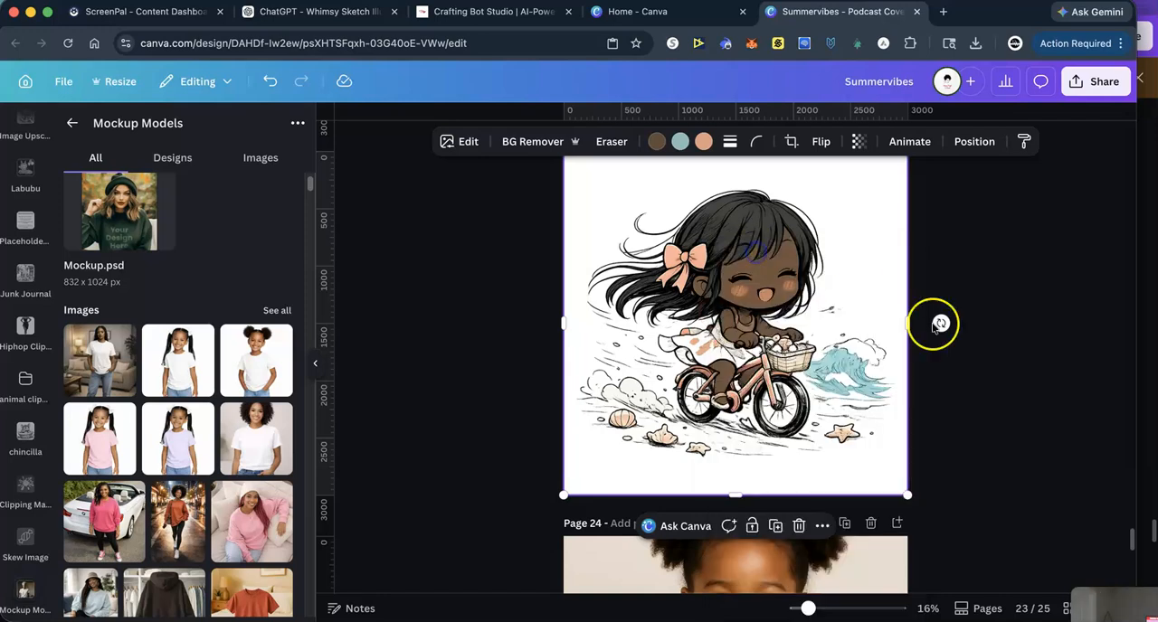
scroll(1011, 423, "down", 10)
scroll(1008, 426, "up", 6)
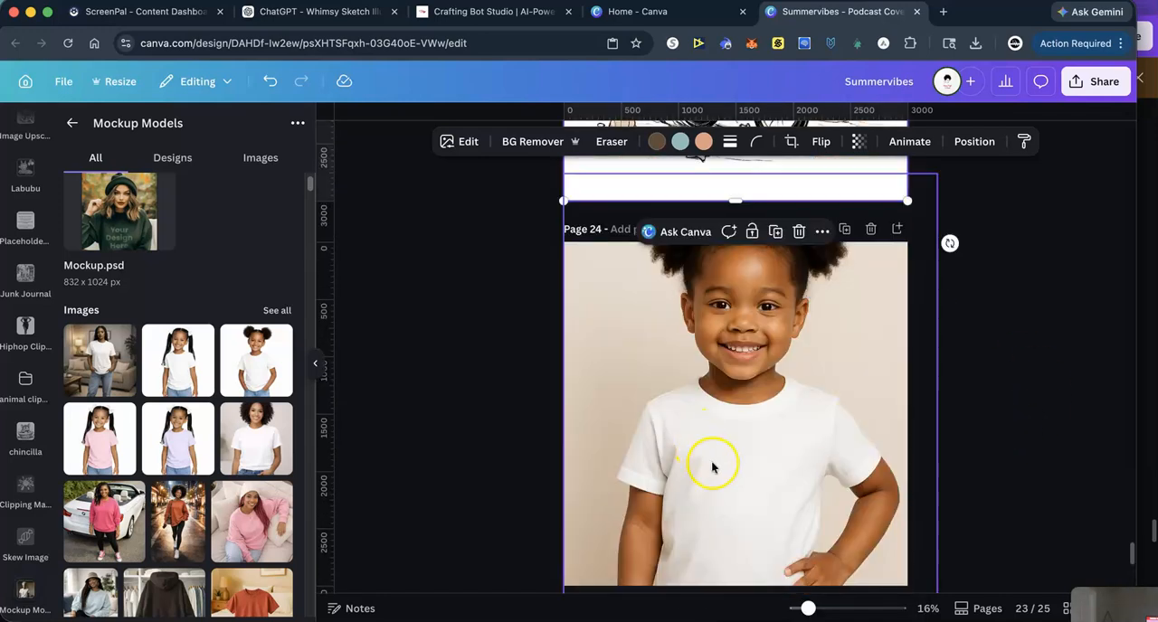
right_click(712, 466)
left_click(756, 313)
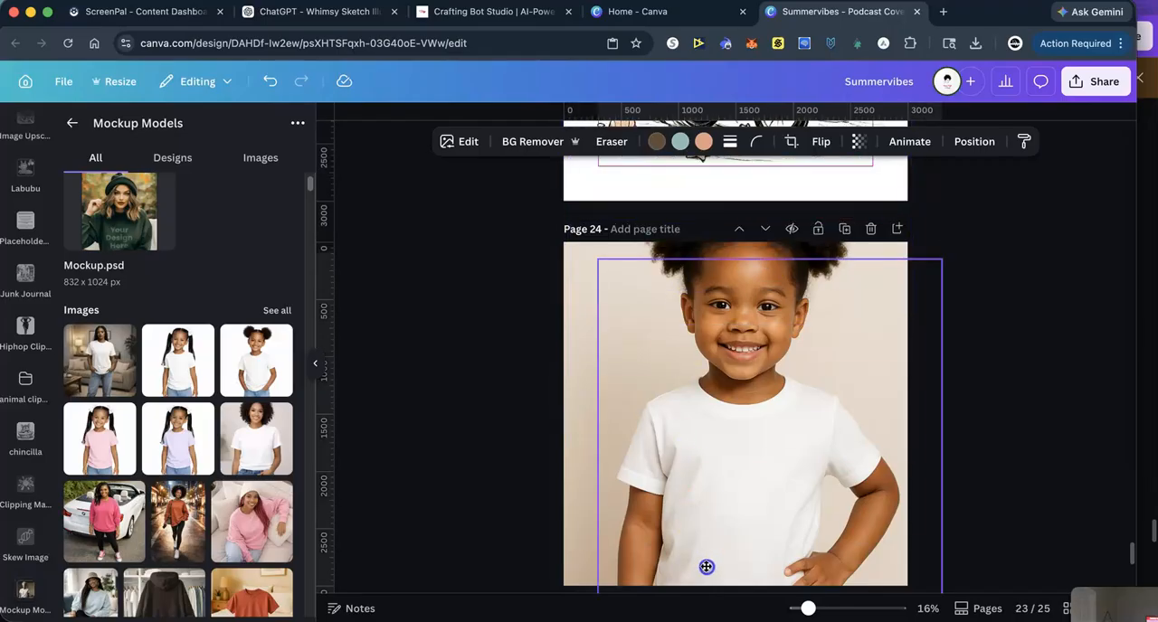
- Shrink the pasted illustration on page 24 to about half the page width and place it on the front of the girl's shirt
left_click_drag(596, 265, 775, 440)
left_click_drag(851, 521, 735, 496)
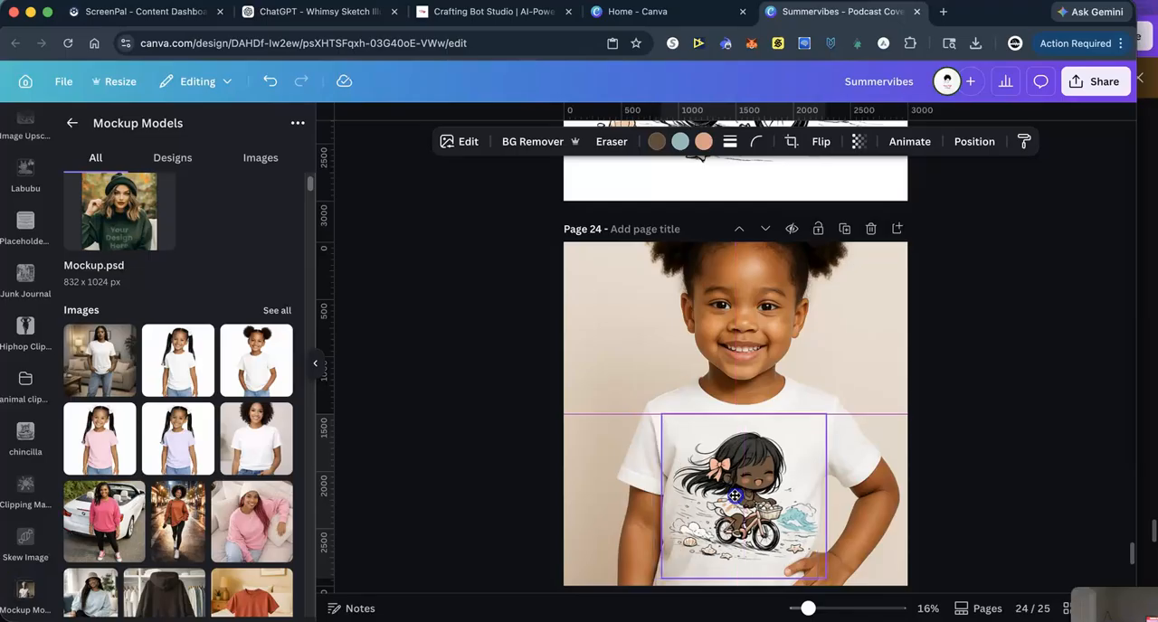
left_click(1002, 500)
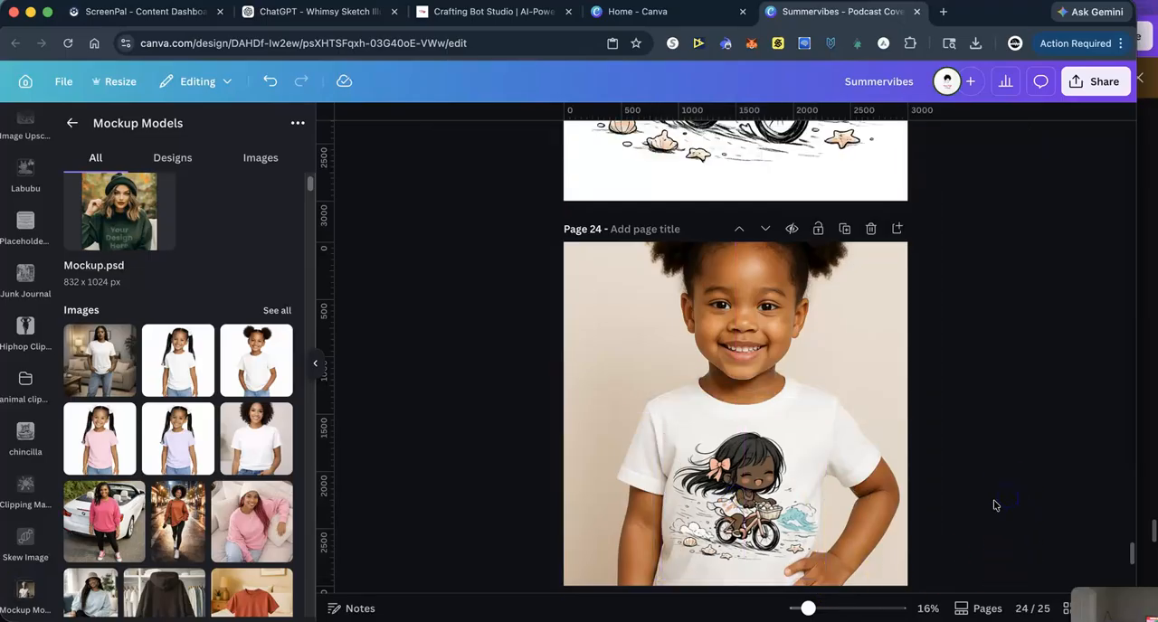
- Paste the copied chibi illustration onto the white shirt mockup on page 25
scroll(994, 504, "down", 5)
left_click(693, 380)
right_click(698, 378)
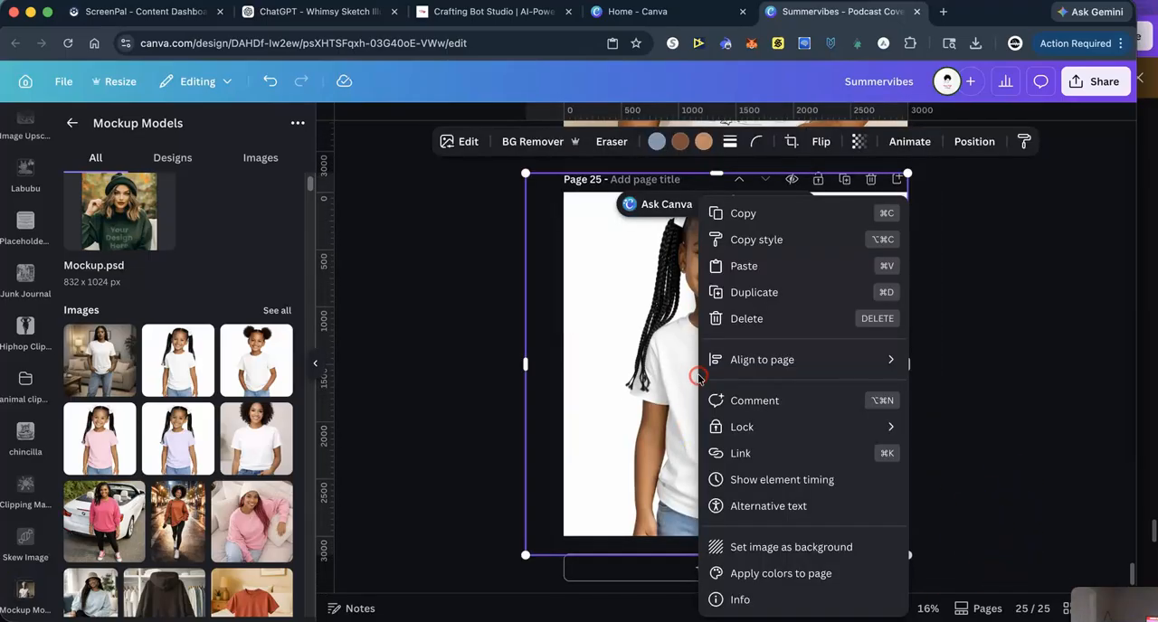
left_click(747, 266)
- Shrink the illustration on page 25 to about a third of the page width and center it on the shirt front
left_click_drag(561, 192, 639, 363)
left_click_drag(796, 491, 774, 476)
left_click_drag(713, 428, 725, 438)
left_click_drag(787, 474, 767, 457)
left_click_drag(699, 414, 710, 421)
left_click(881, 364)
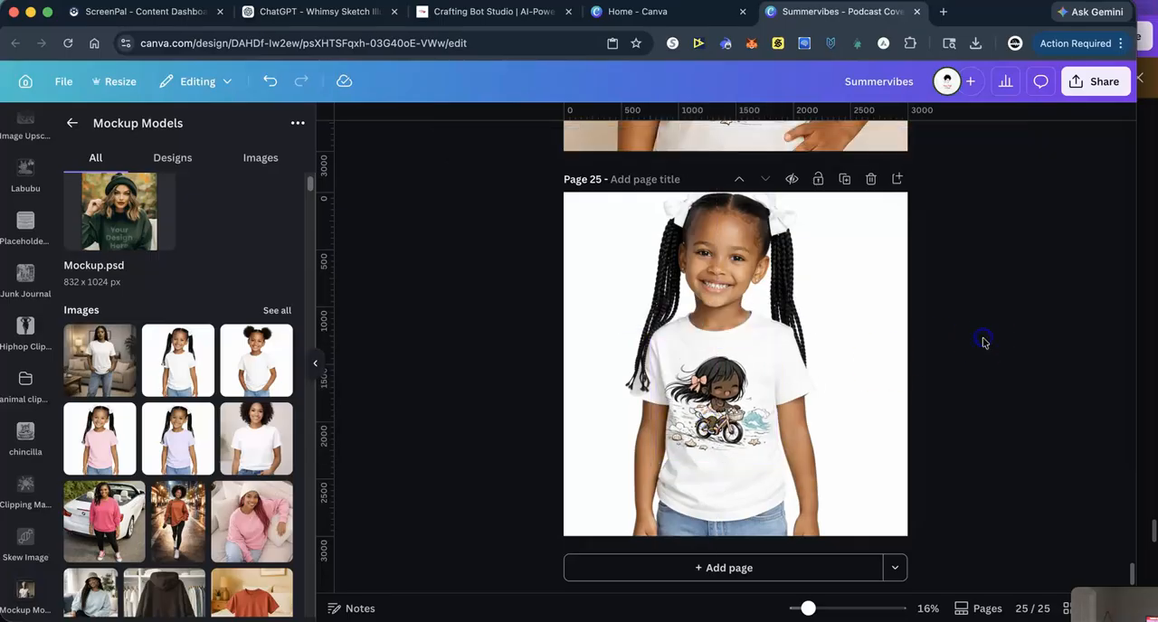
scroll(990, 416, "up", 2)
scroll(990, 416, "down", 2)
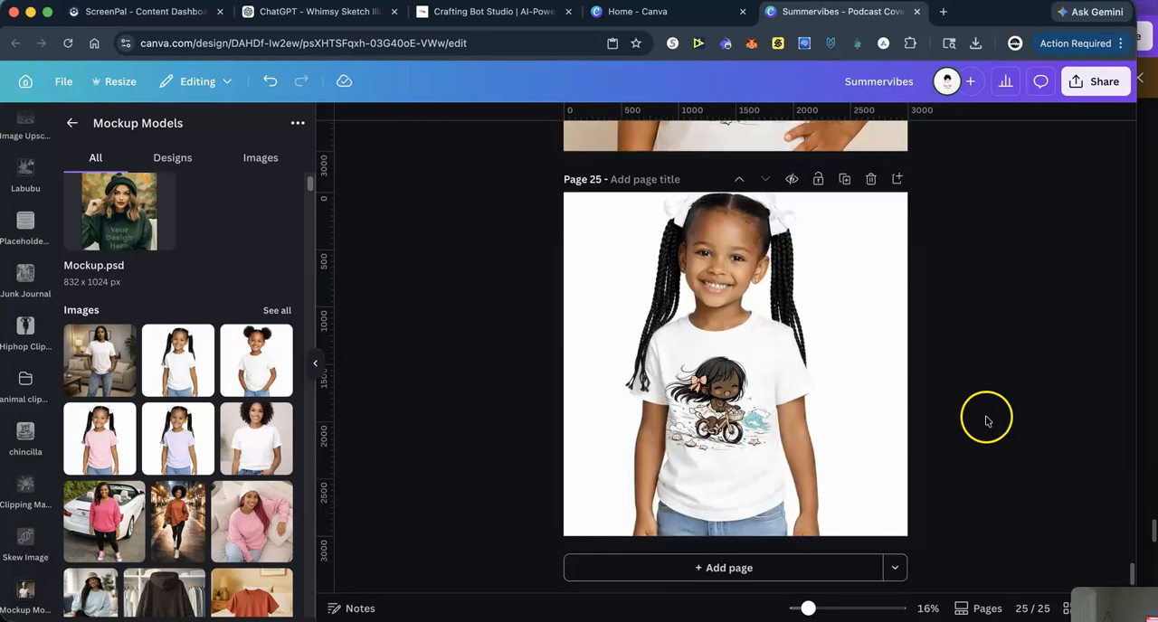
- Add page 26 with the mockup of the girl with hair puffs in a white shirt, enlarged to fill the page
left_click(689, 570)
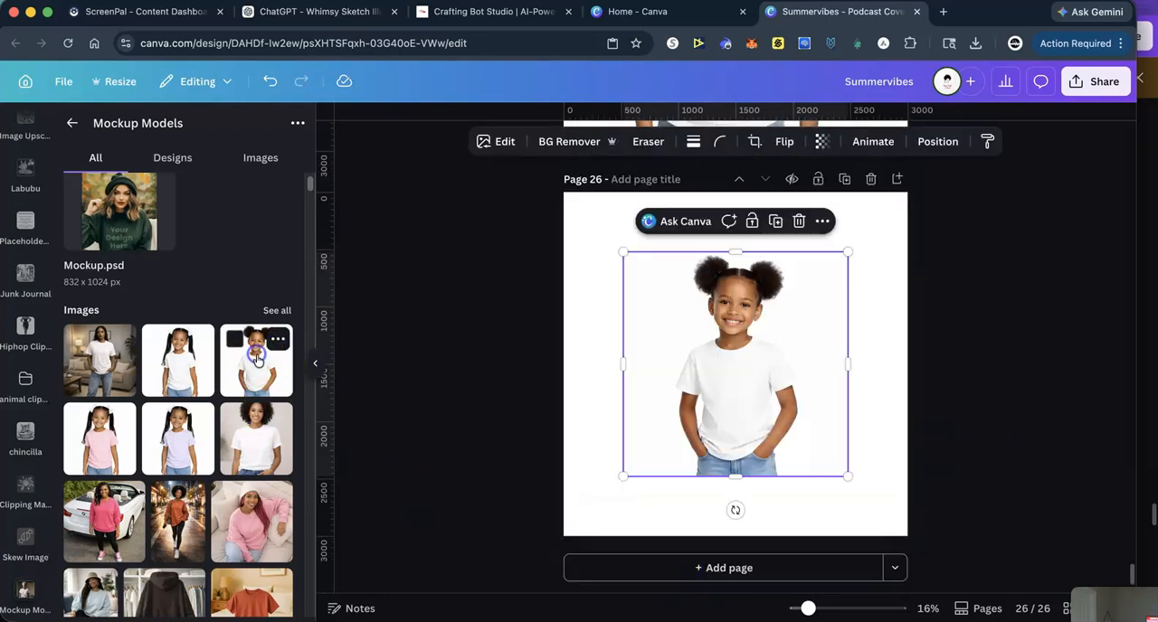
left_click(263, 358)
left_click_drag(626, 256, 527, 157)
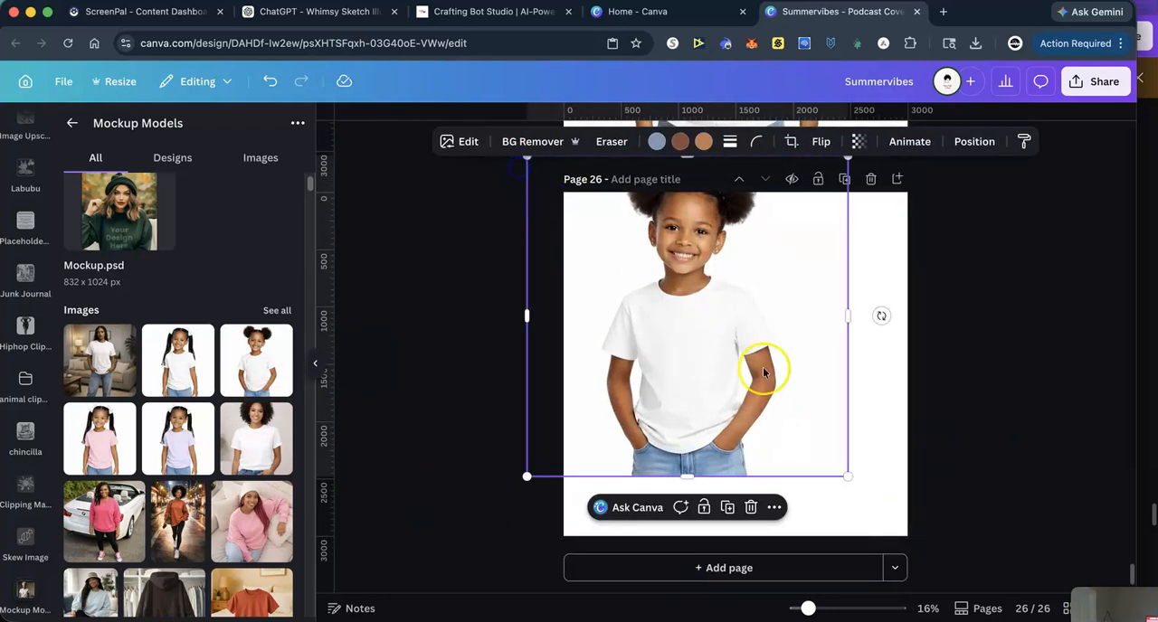
left_click_drag(848, 477, 950, 576)
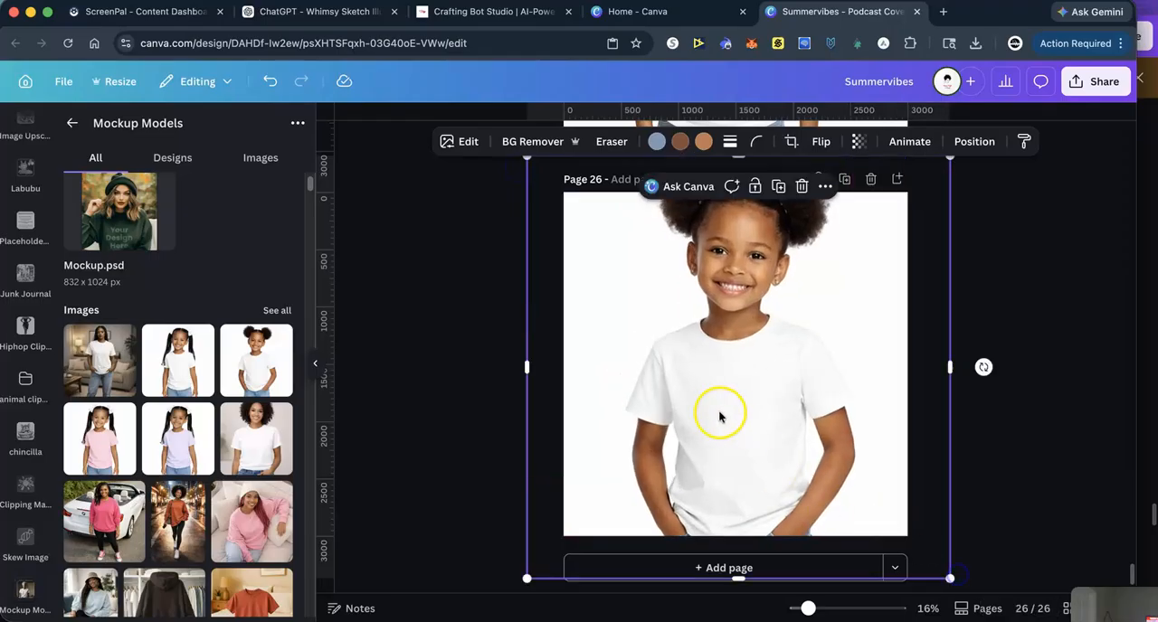
- Paste the chibi illustration on page 26, shrink it to about a third of the page width and center it on the shirt
right_click(716, 412)
left_click(754, 266)
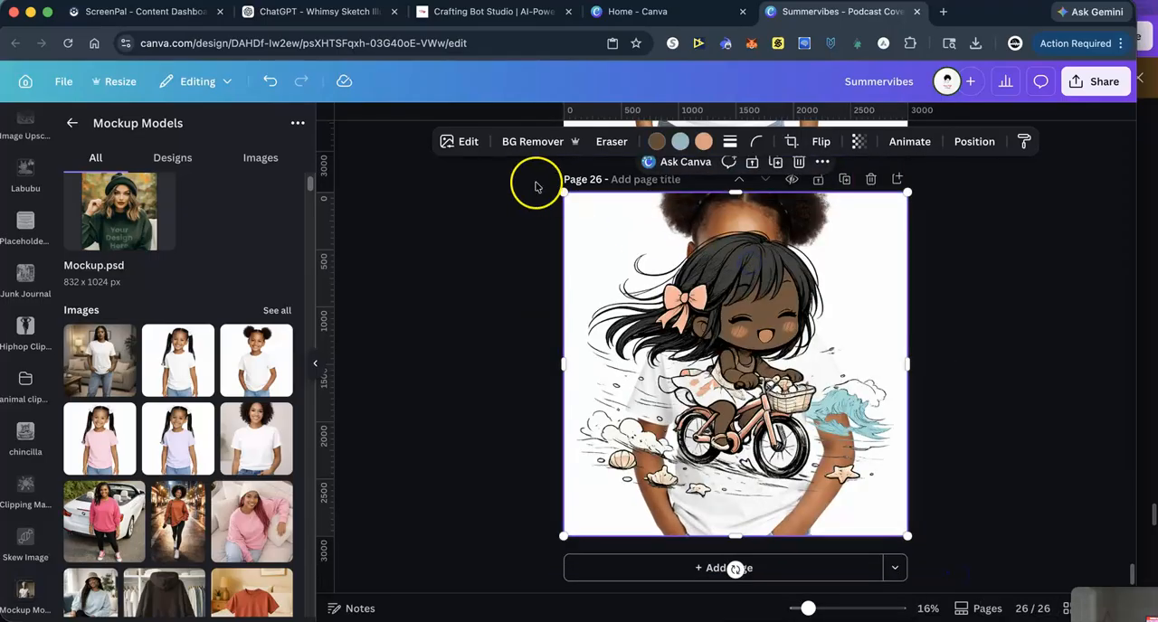
left_click_drag(564, 193, 752, 380)
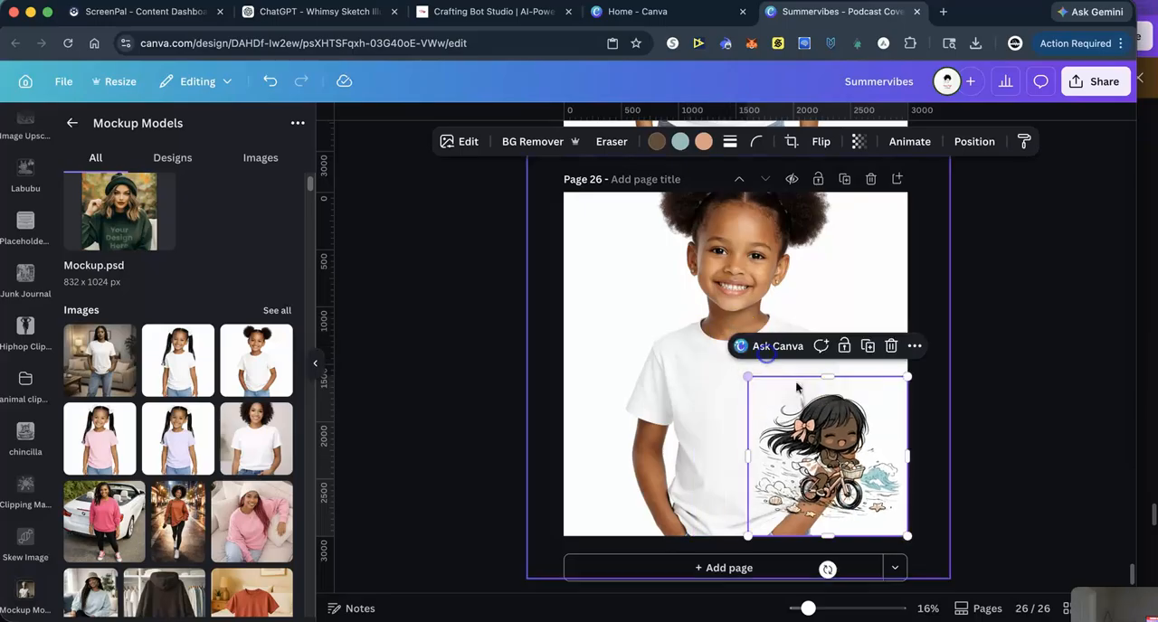
left_click_drag(837, 442, 749, 406)
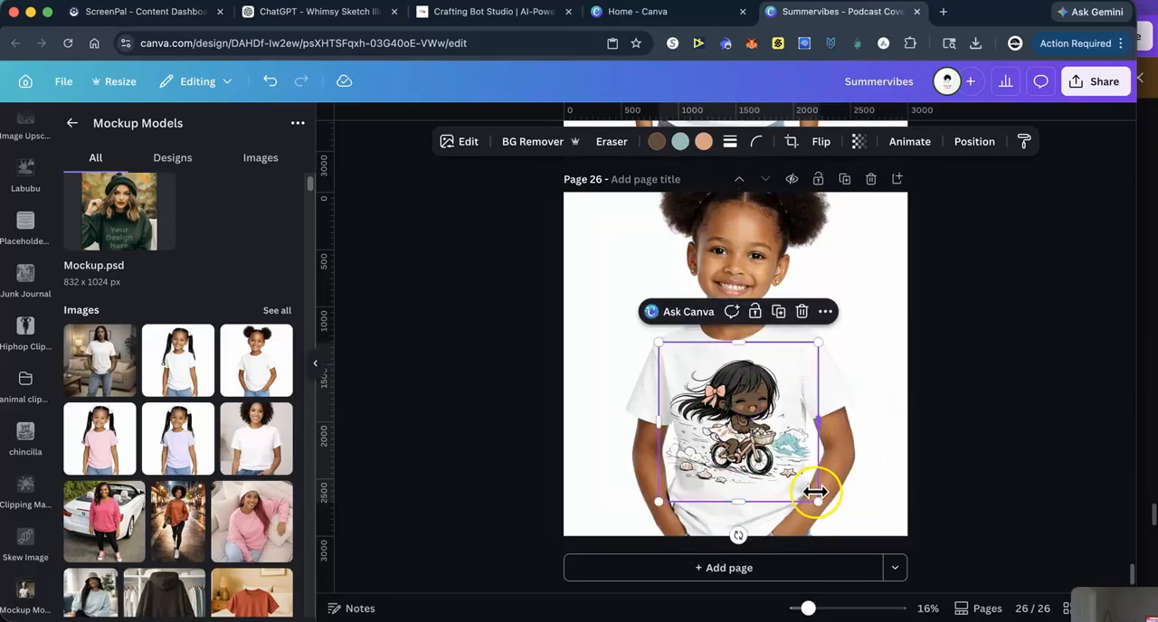
left_click_drag(817, 496, 792, 481)
left_click_drag(717, 425, 726, 426)
left_click_drag(666, 481, 682, 466)
left_click_drag(742, 409, 739, 416)
left_click(1034, 349)
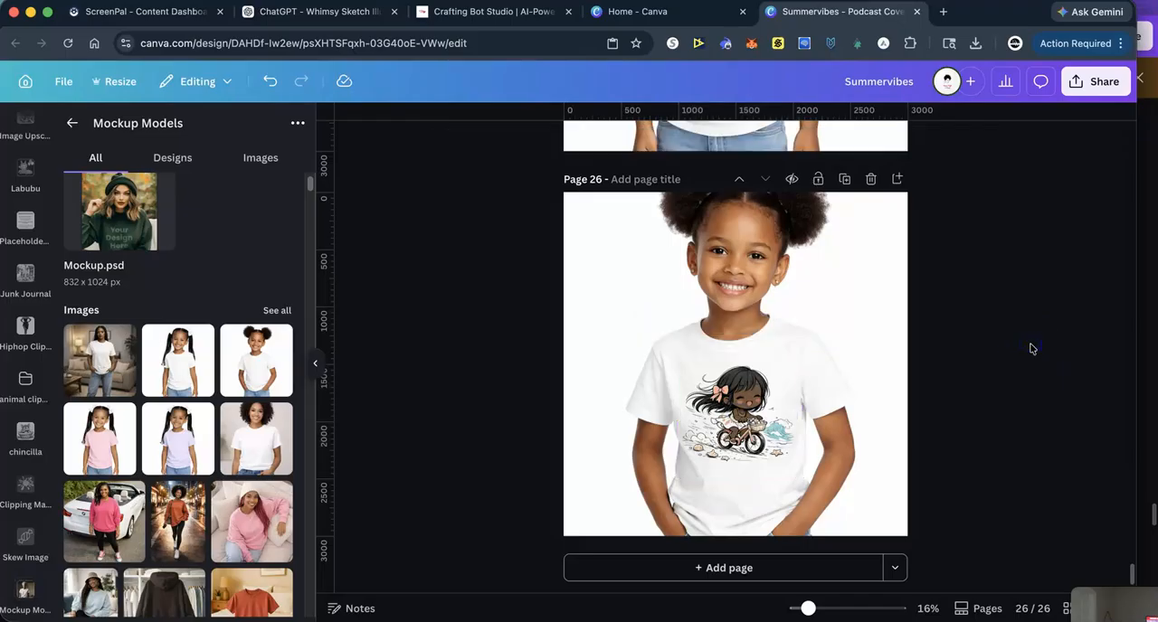
- Add page 27 with the mockup of the girl in the pink shirt, enlarged to fill the page
left_click(682, 577)
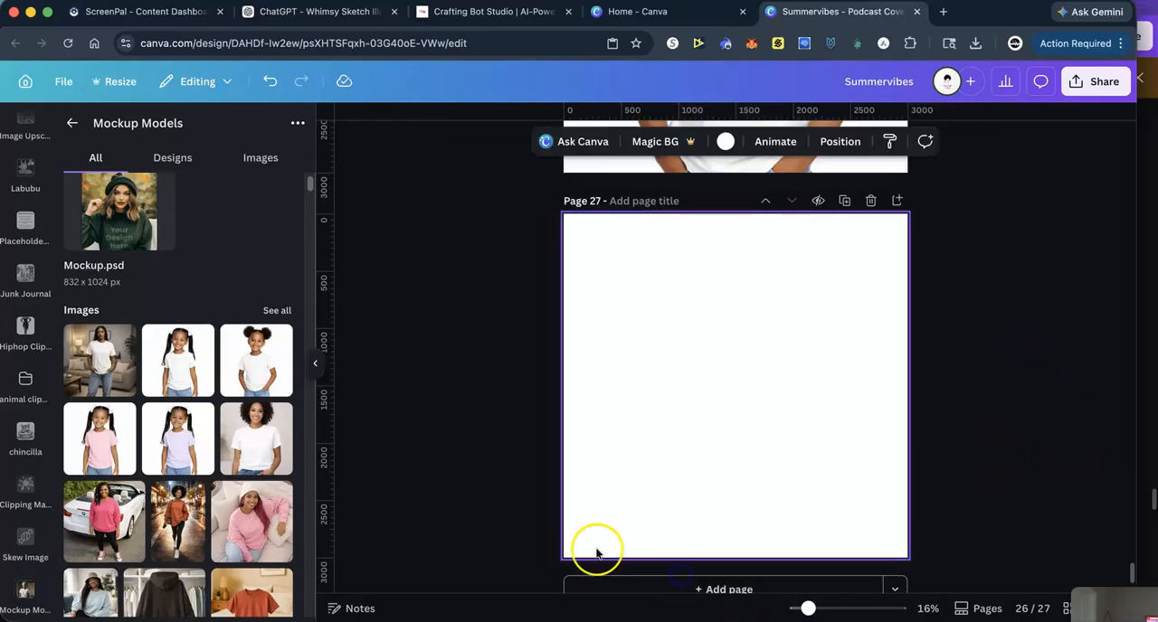
left_click(99, 441)
left_click_drag(622, 252, 549, 179)
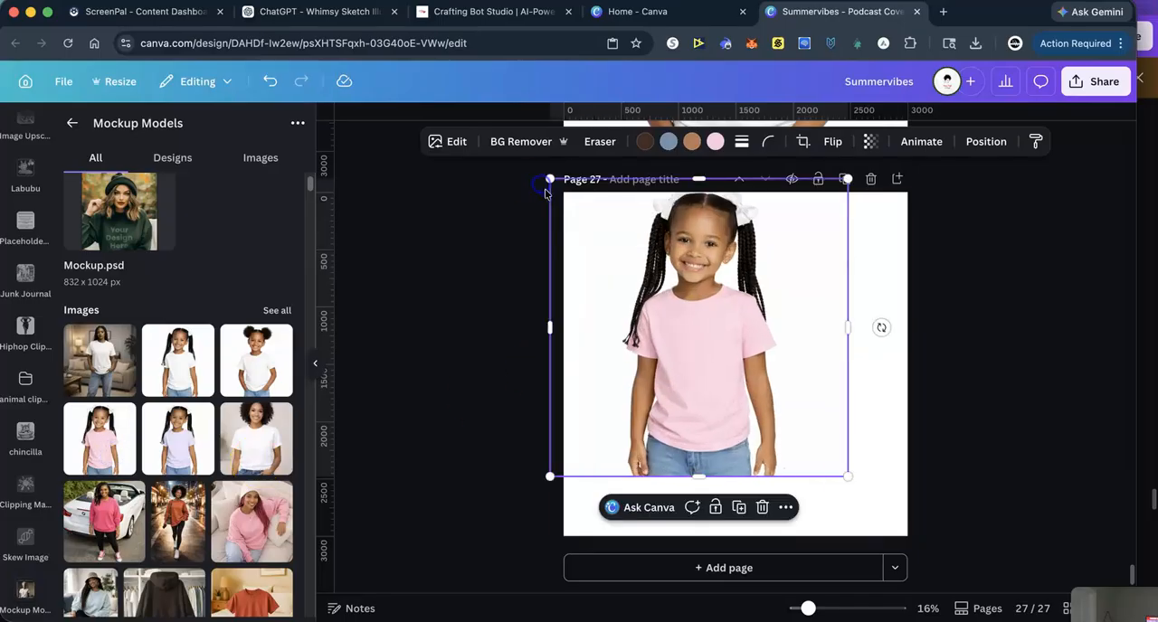
left_click_drag(844, 481, 944, 571)
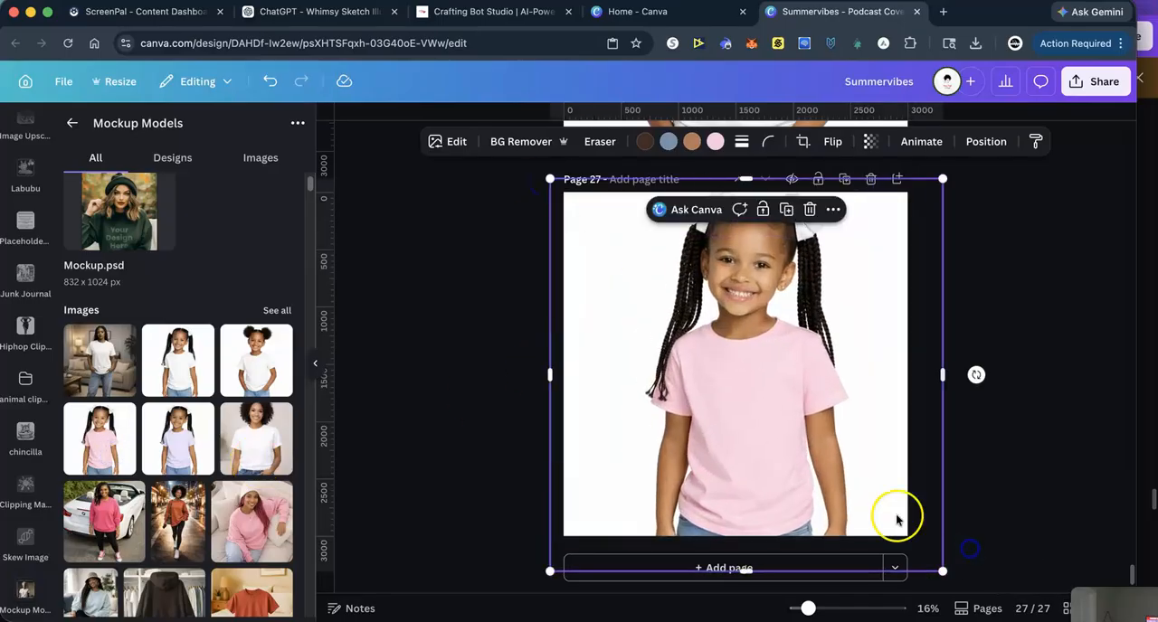
- Paste the chibi illustration on page 27, shrink it to about a third of the page width and center it on the pink shirt
right_click(732, 404)
left_click(778, 265)
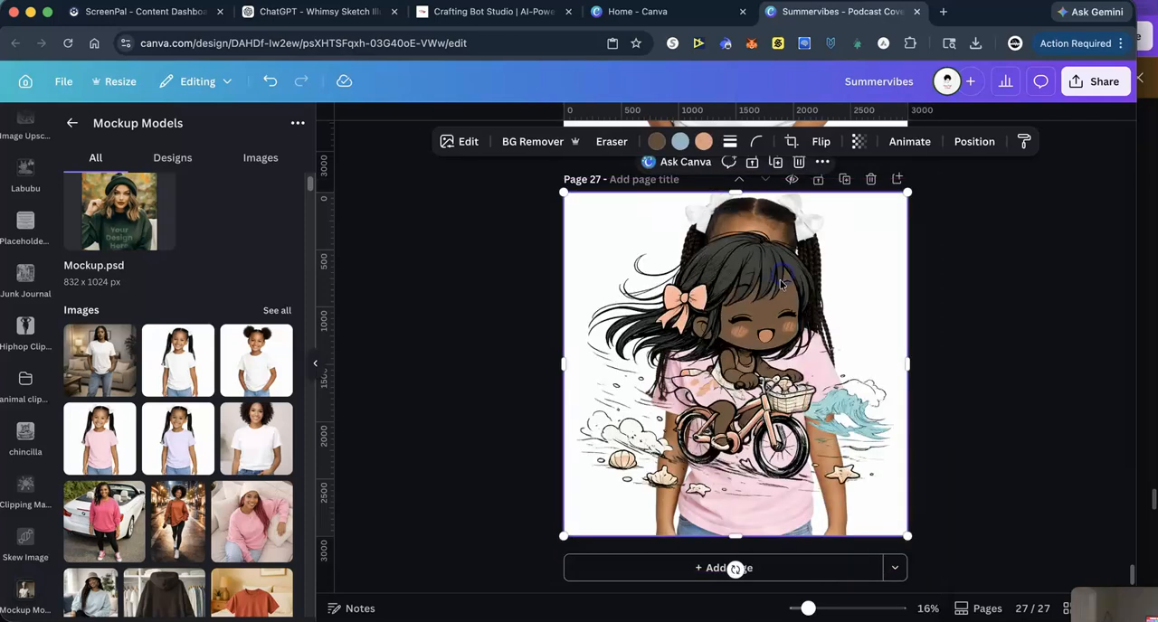
left_click_drag(564, 193, 659, 342)
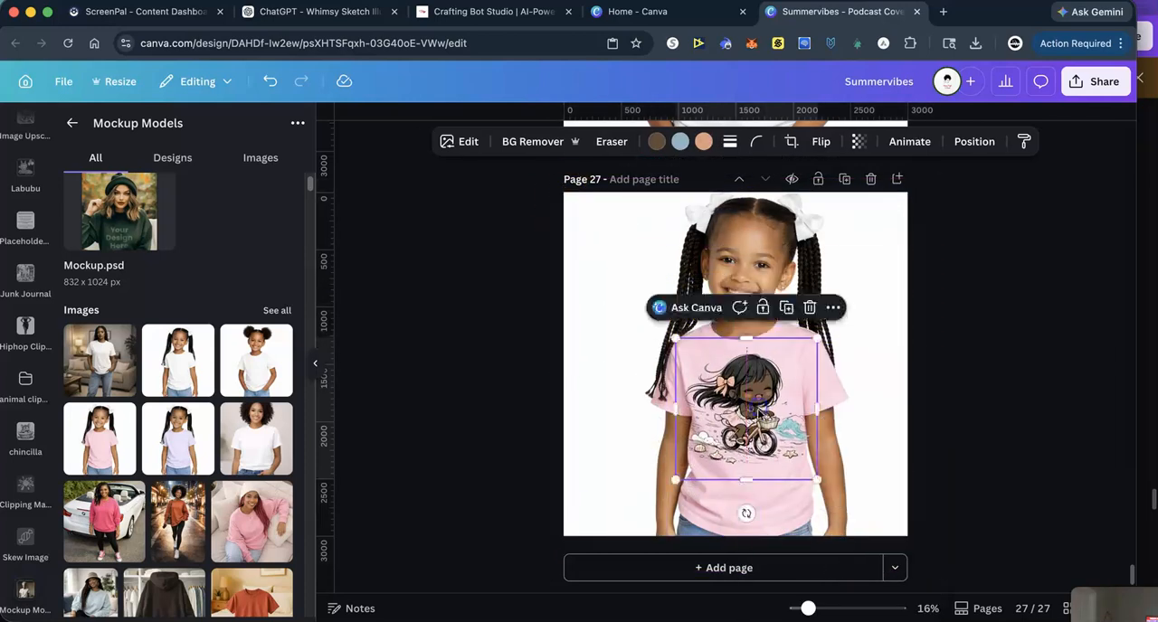
left_click_drag(817, 480, 783, 461)
left_click_drag(724, 425, 737, 436)
left_click(718, 498)
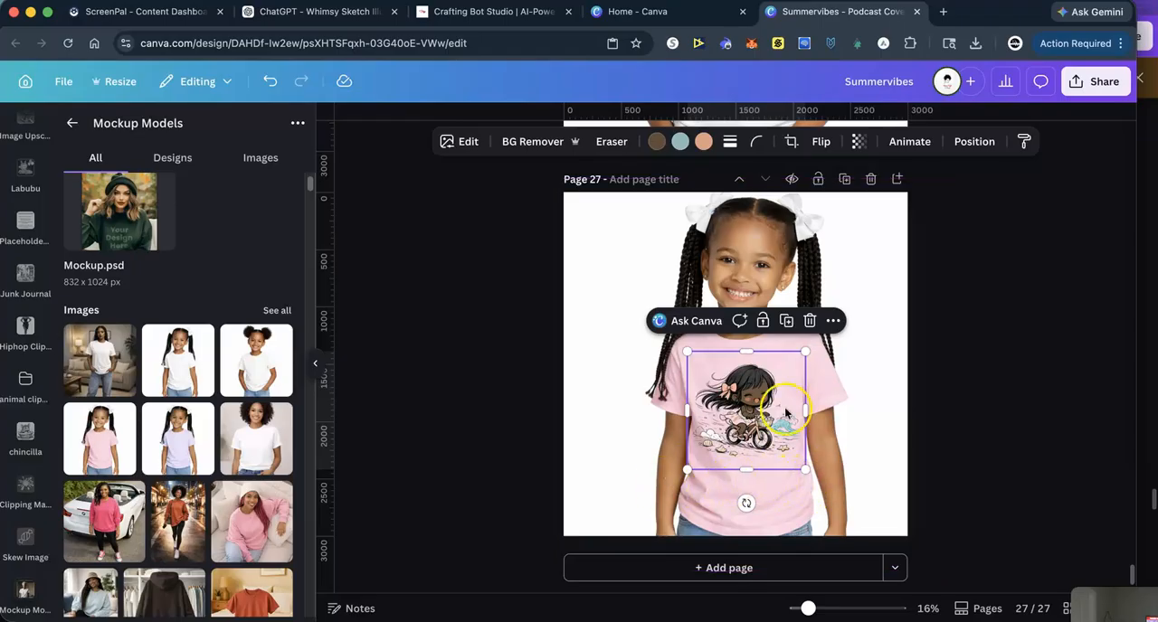
left_click(1001, 338)
- Add page 28 with the mockup of the girl in the lavender shirt, enlarged to fill the page
left_click(672, 568)
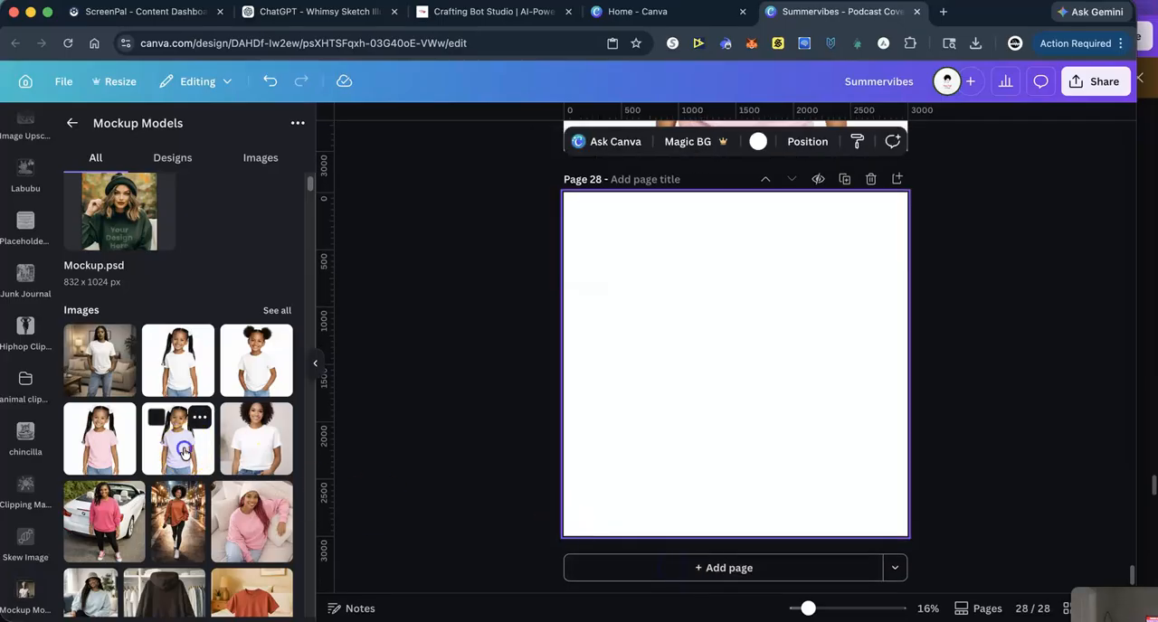
left_click(181, 447)
left_click_drag(622, 251, 510, 193)
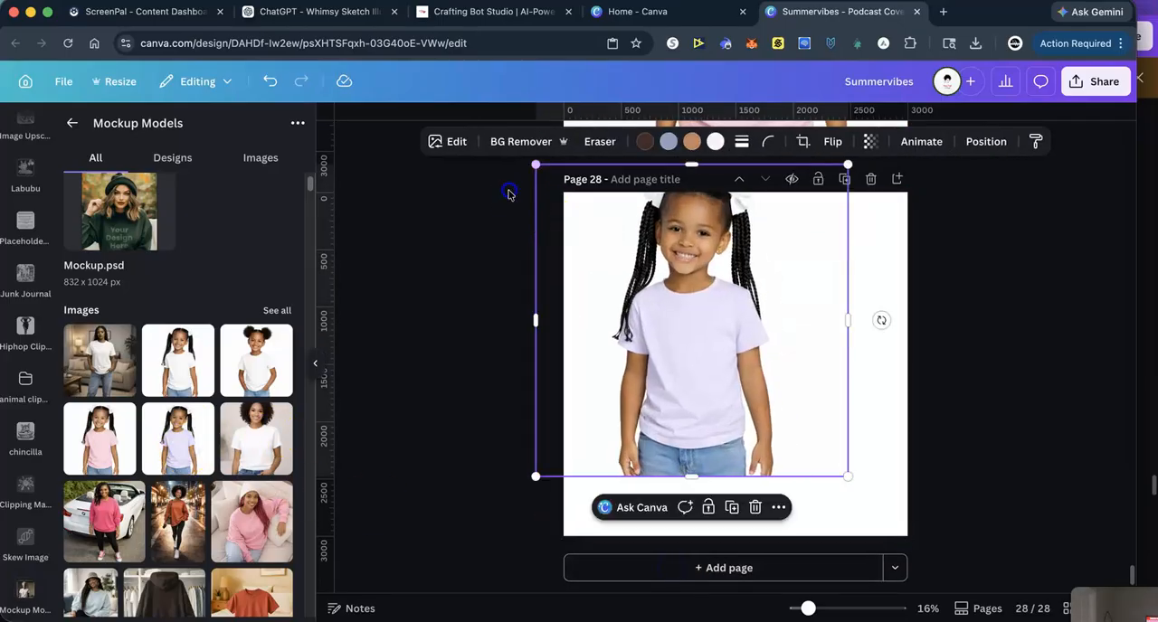
left_click_drag(847, 477, 995, 566)
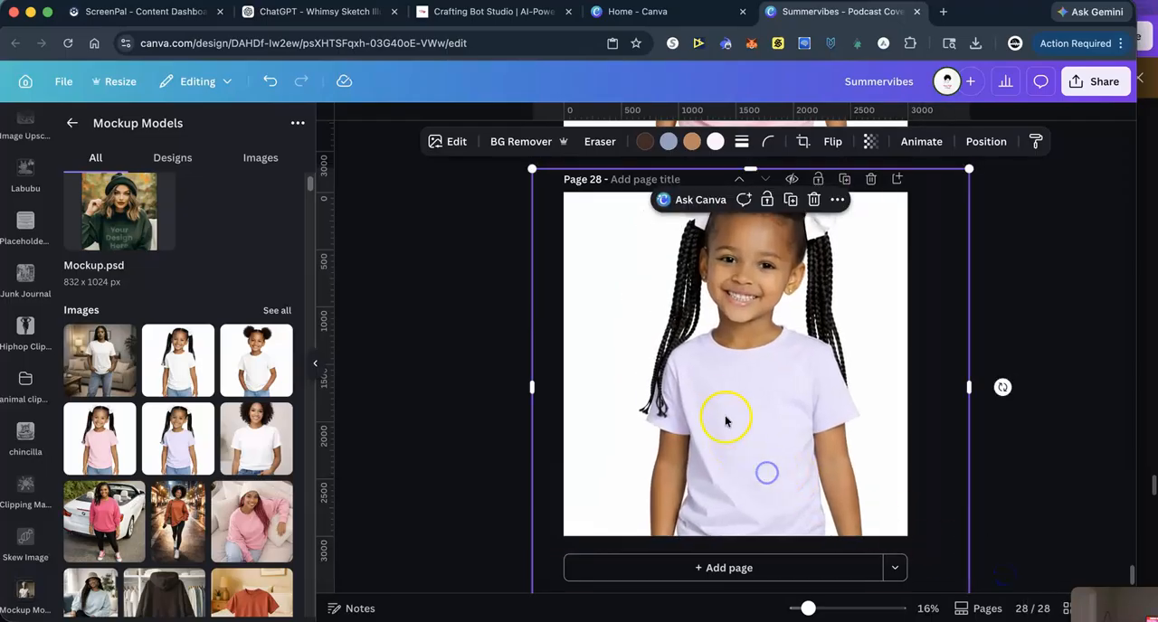
- Paste the chibi illustration on page 28, shrink it to about a third of the page width and place it on the lavender shirt
right_click(726, 413)
left_click(766, 268)
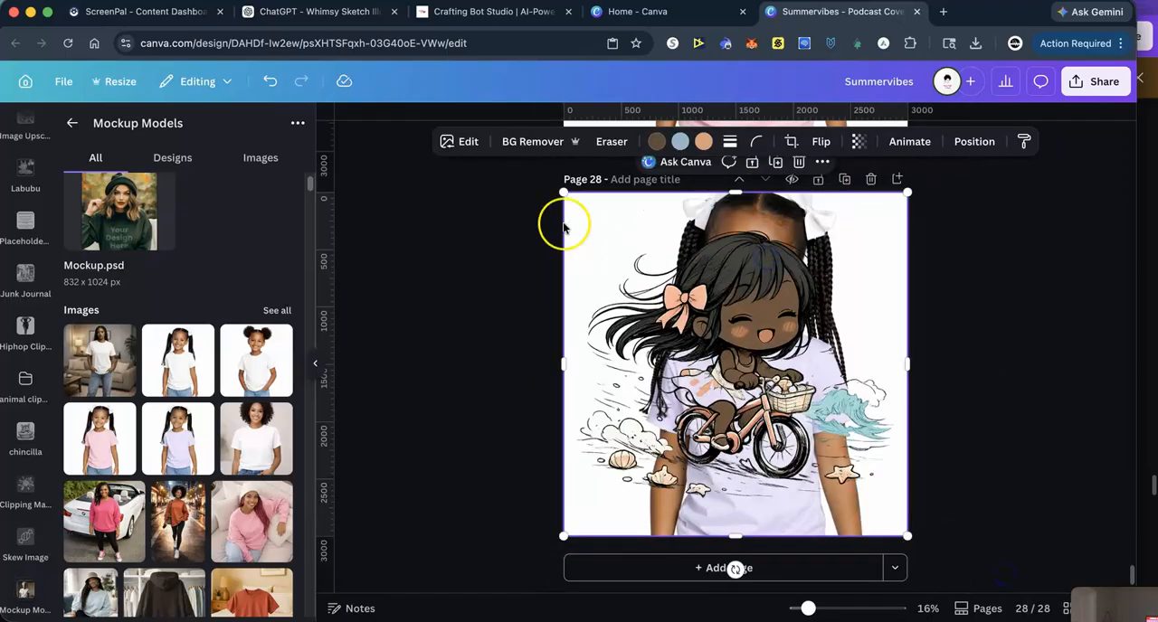
left_click_drag(564, 193, 779, 415)
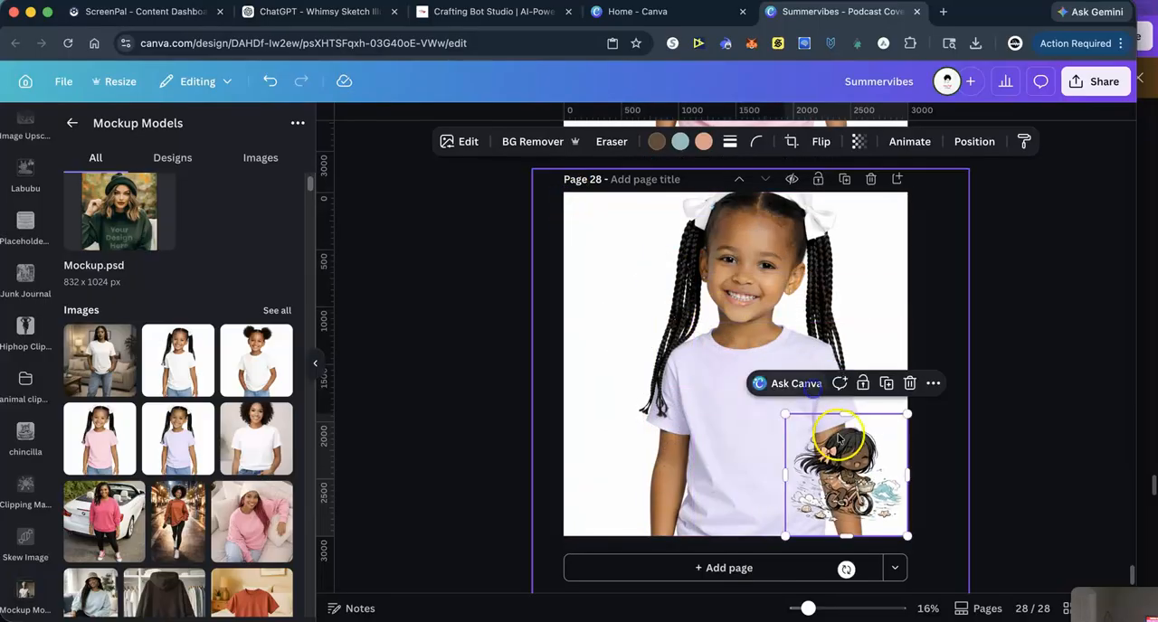
left_click_drag(831, 447, 743, 394)
left_click(1044, 391)
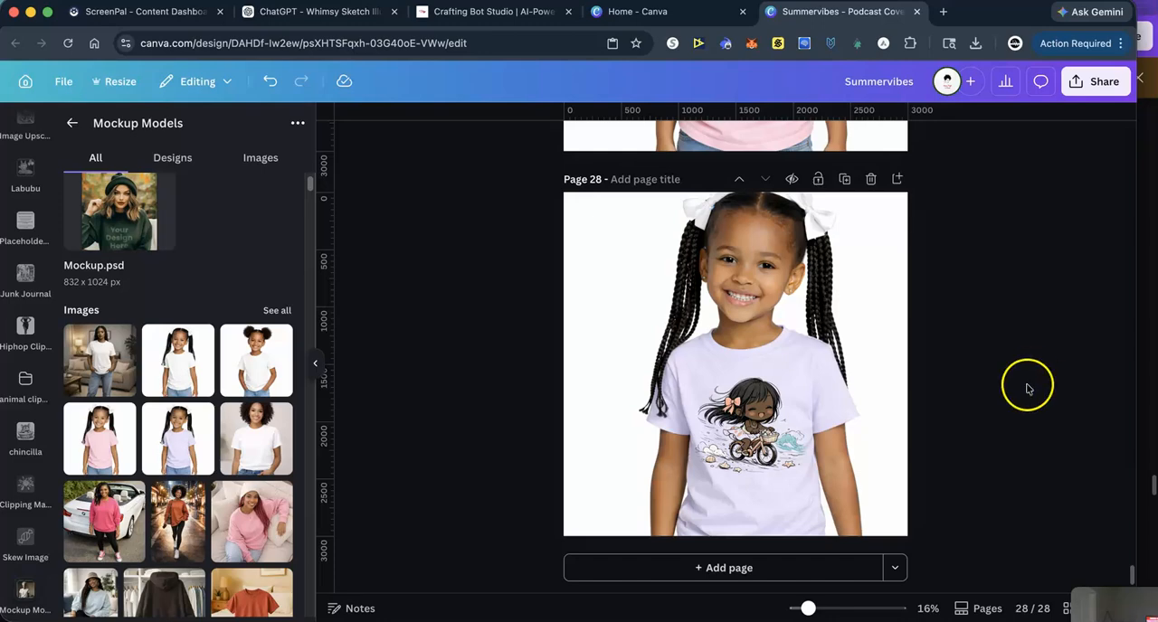
- Title page 23, which holds the full-size chibi illustration, "beachgirl"
scroll(1026, 389, "up", 15)
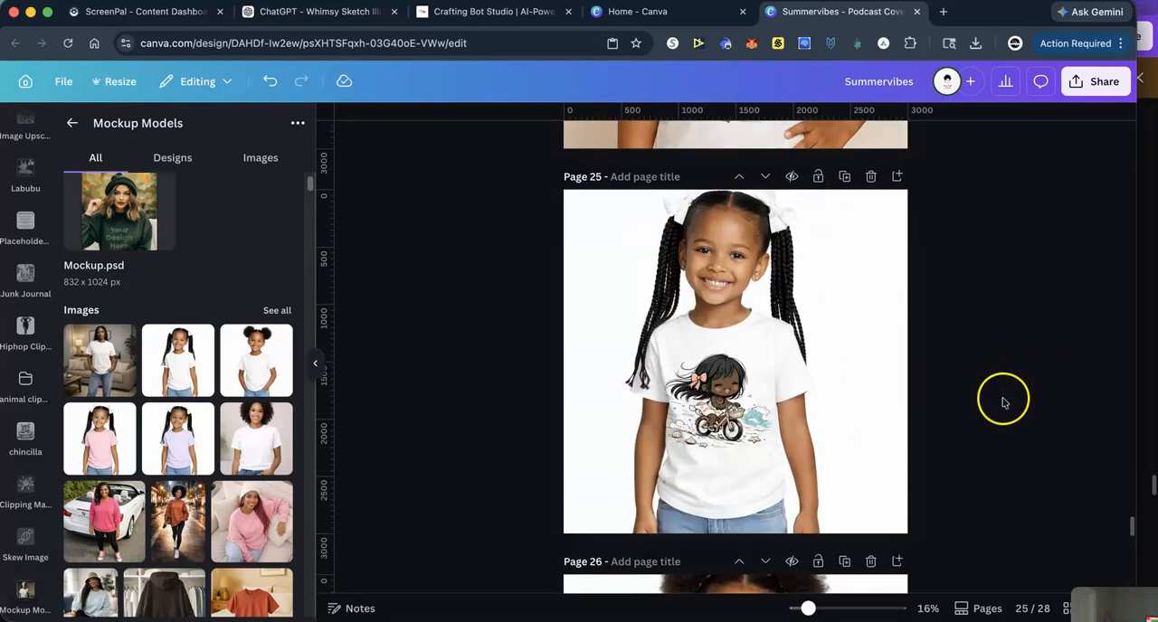
scroll(1003, 402, "up", 8)
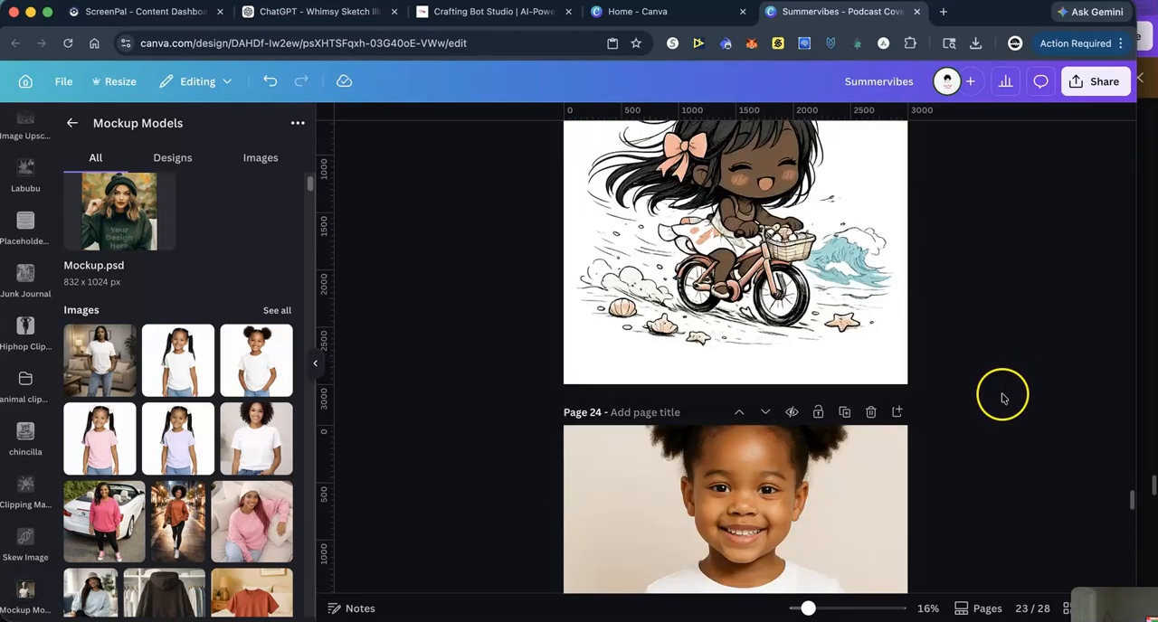
scroll(1003, 398, "up", 3)
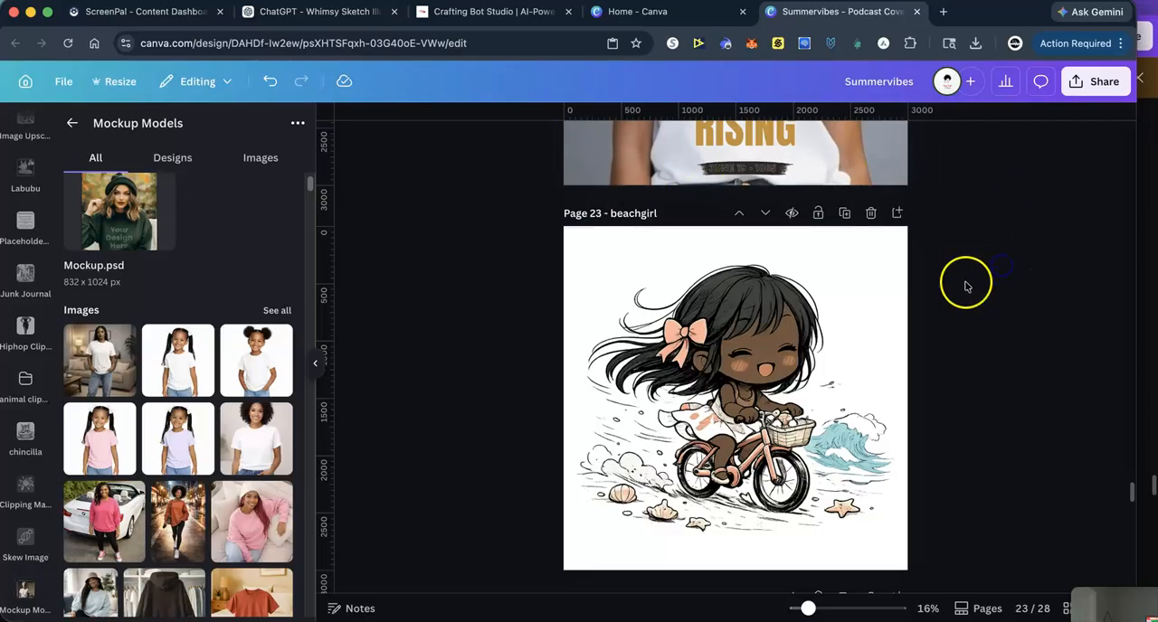
scroll(965, 286, "up", 15)
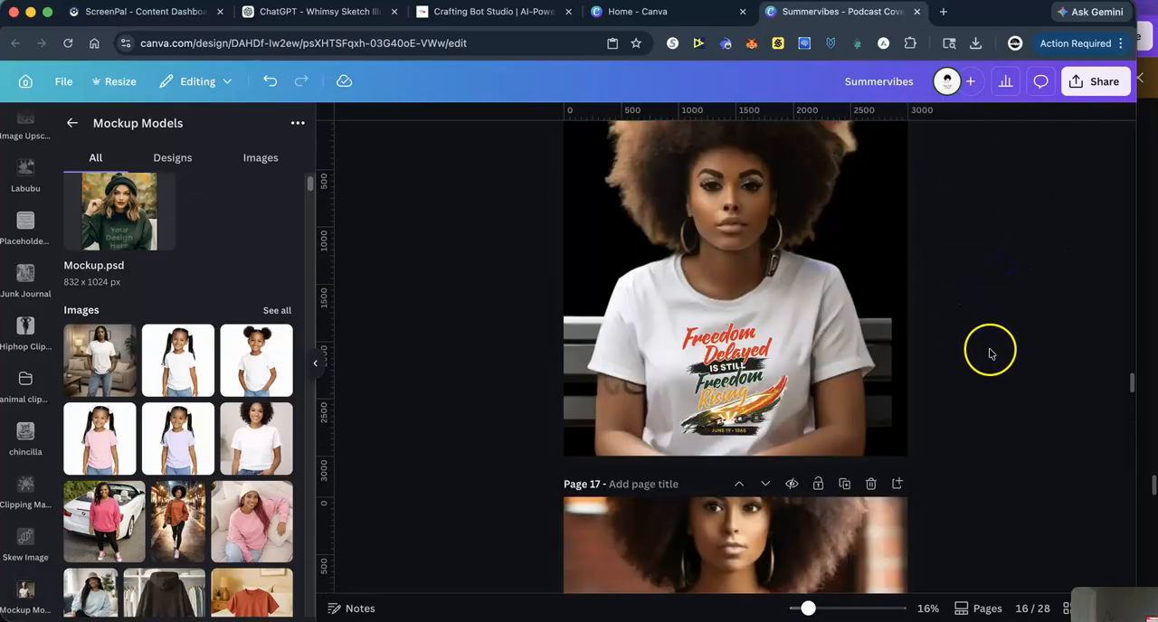
scroll(990, 353, "up", 20)
scroll(988, 361, "down", 20)
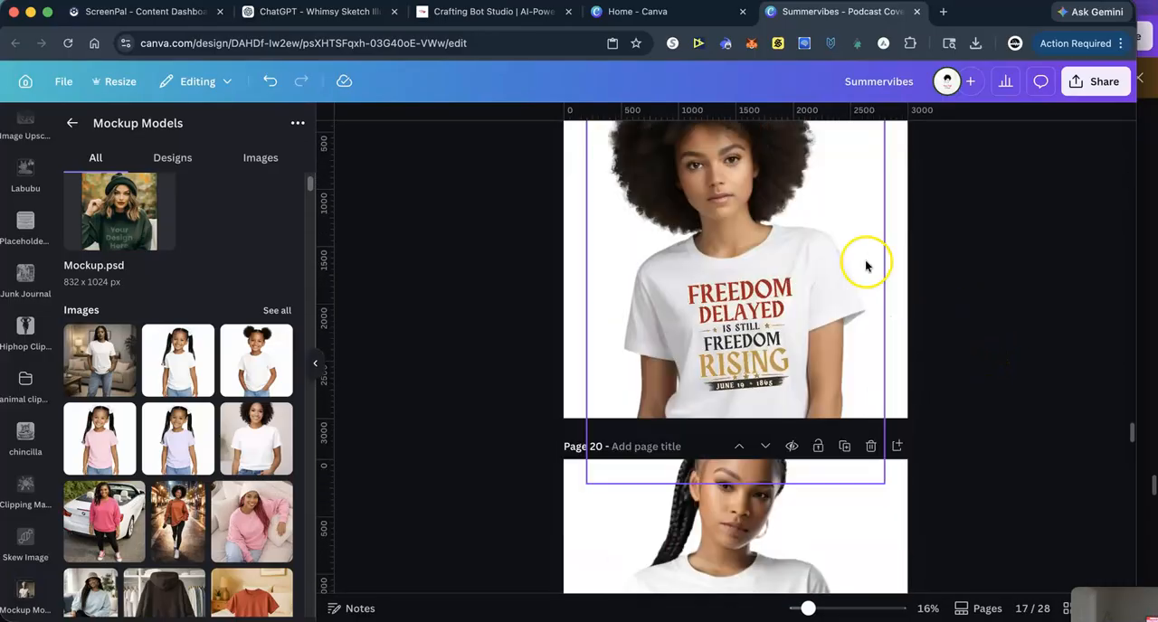
- Switch to the Whimsy Sketch Illustrator chat in ChatGPT and send the prompt "etsy seo"
left_click(285, 11)
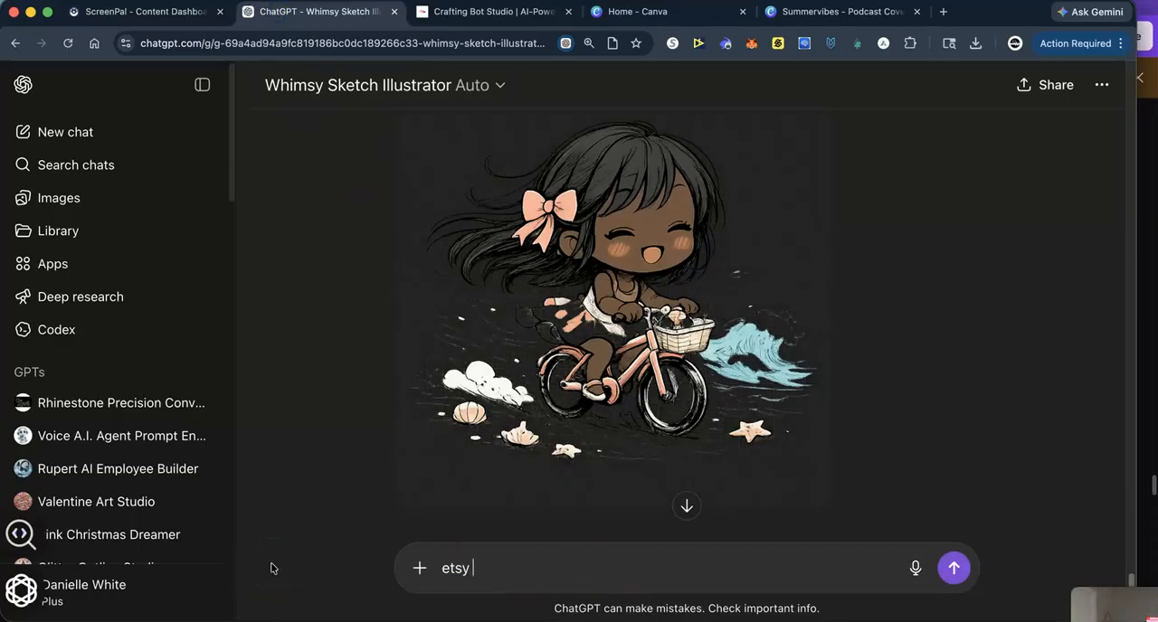
key("Return")
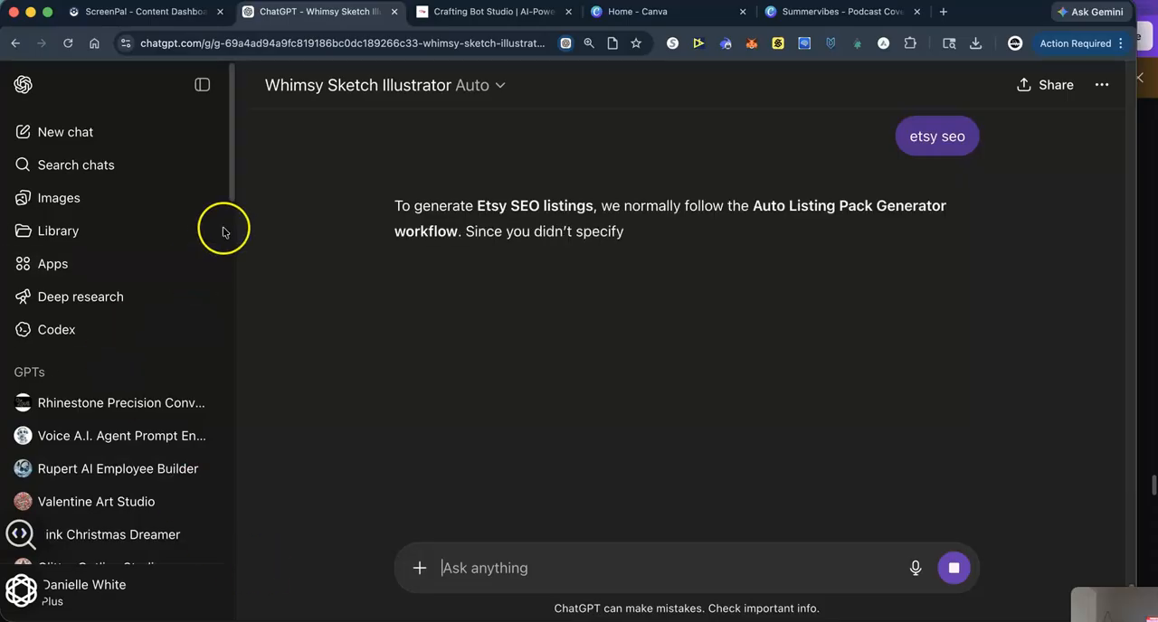
- Open the "Juneteenth Shirt Idea" chat and send the prompt "Etsy seo"
left_click_drag(232, 173, 227, 450)
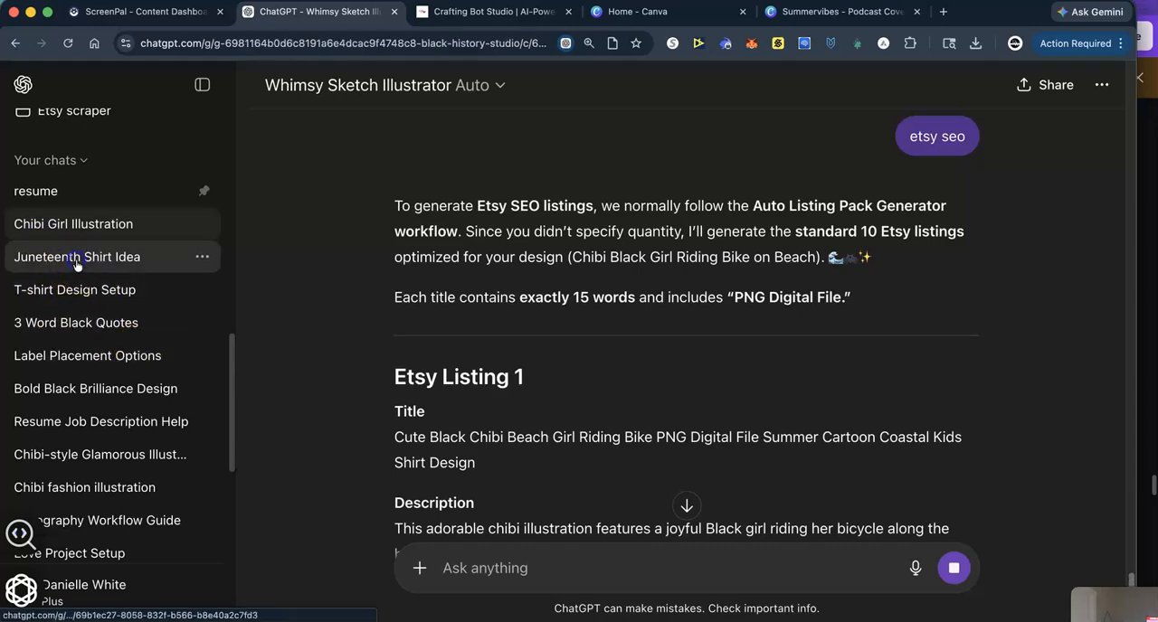
left_click(77, 257)
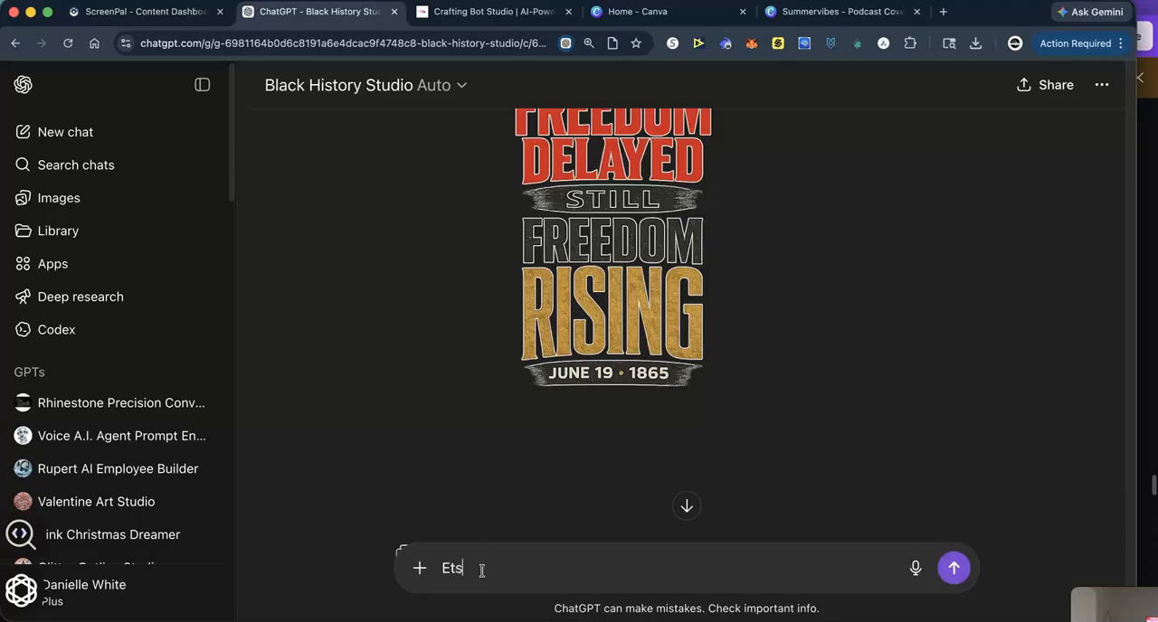
type("Etsy seo")
key("Return")
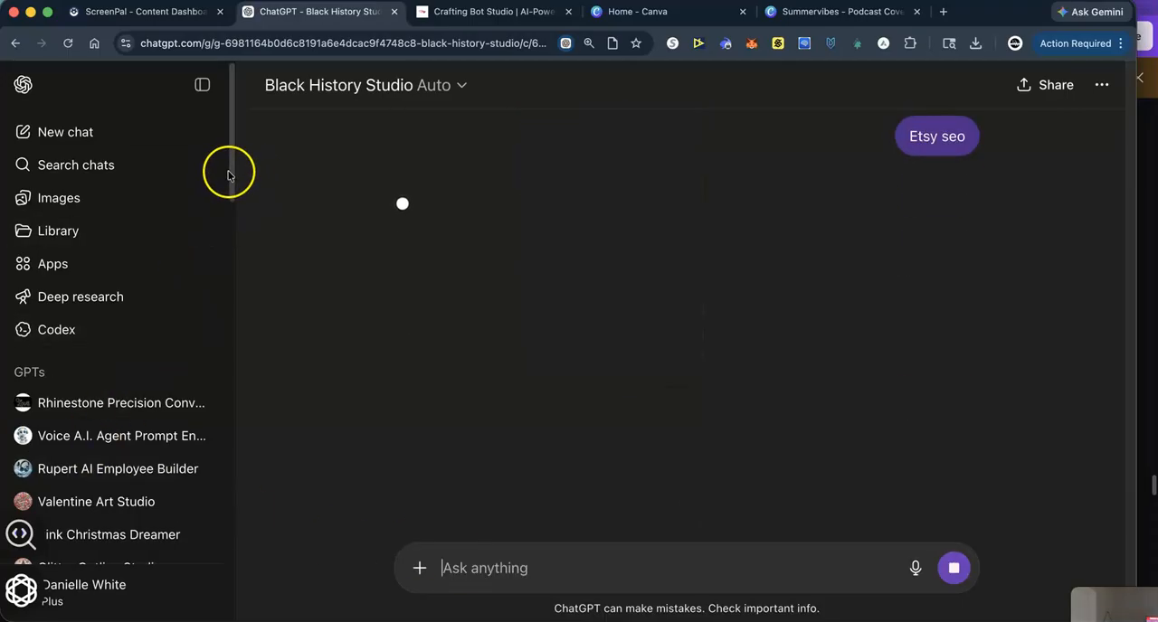
- Open the "T-shirt Design Setup" chat and send the prompt "Etsy seo" for the Summer Vibes shirt design
left_click_drag(230, 176, 217, 448)
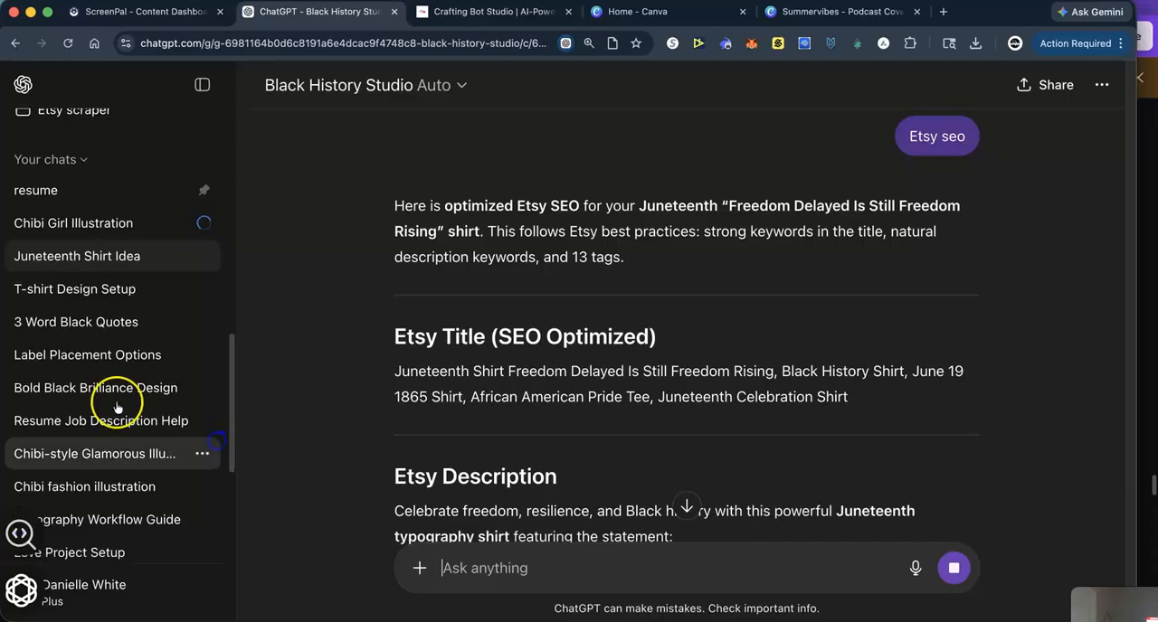
left_click(65, 290)
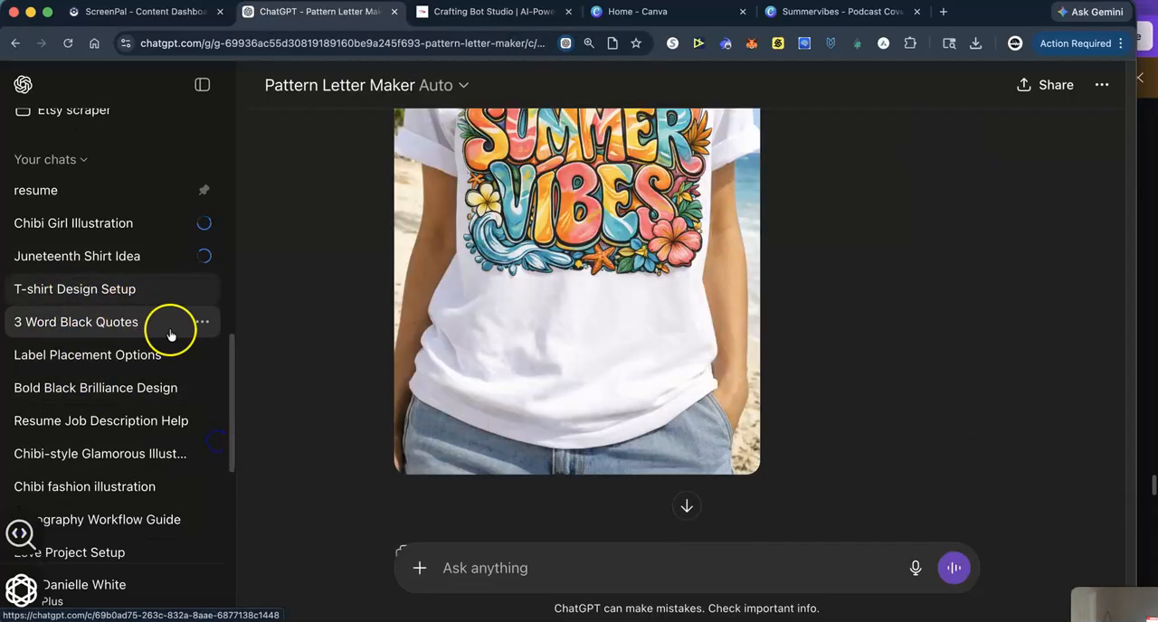
left_click(455, 568)
type("Etsy se")
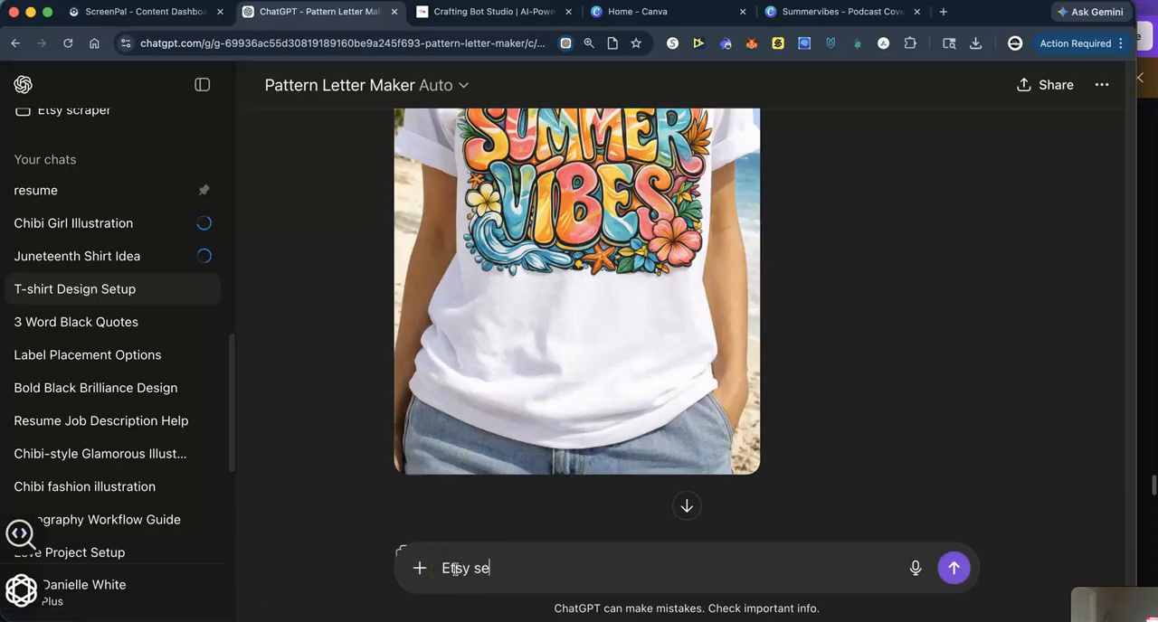
type("o")
key("Return")
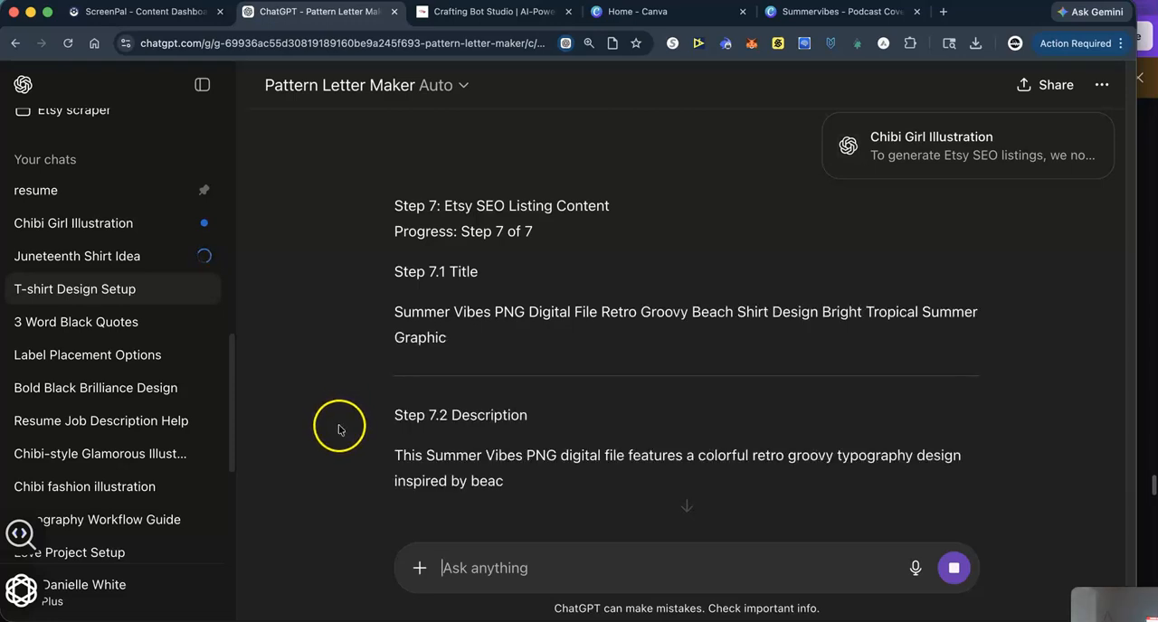
scroll(322, 441, "up", 1)
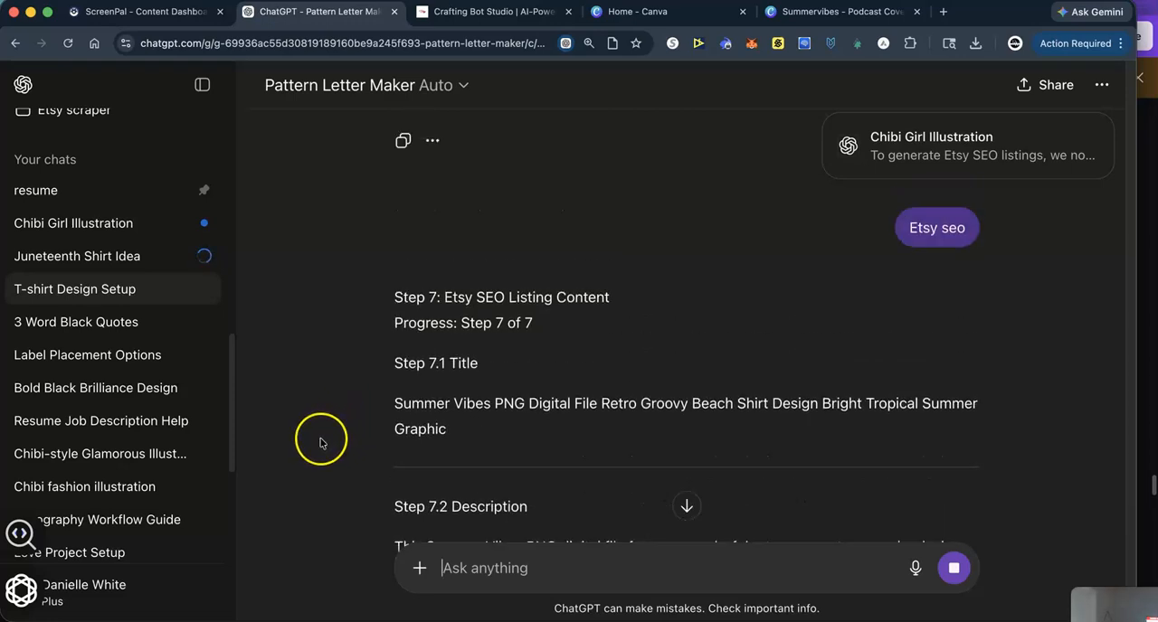
scroll(321, 443, "down", 3)
scroll(320, 390, "up", 1)
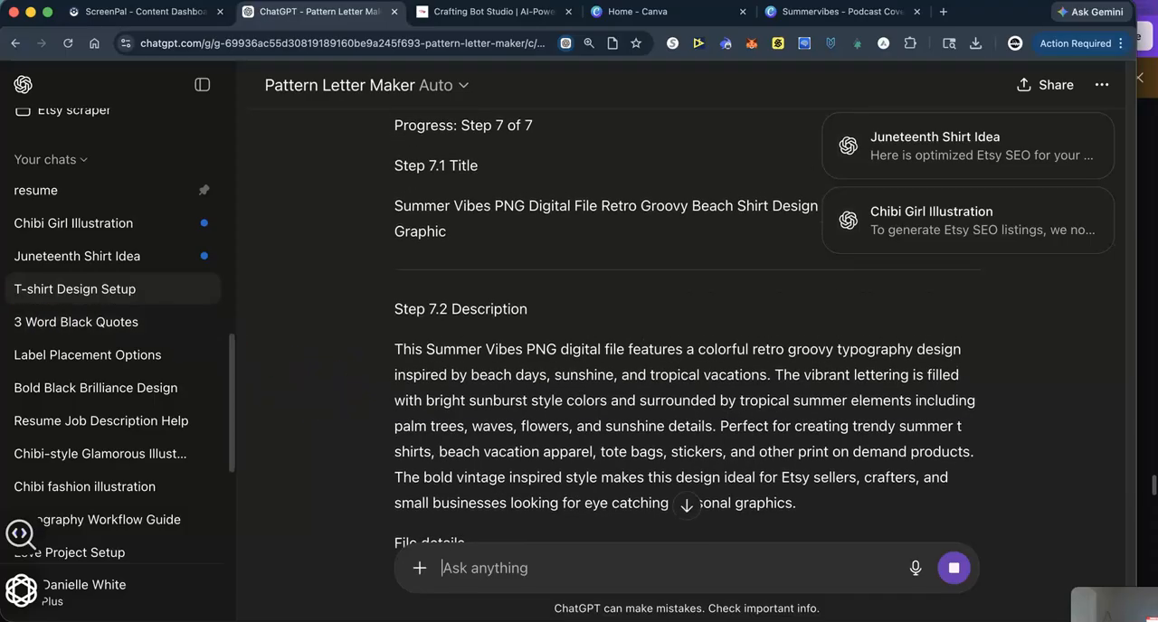
- Rename the "T-shirt Design Setup" chat as "Summervibes"
left_click(201, 289)
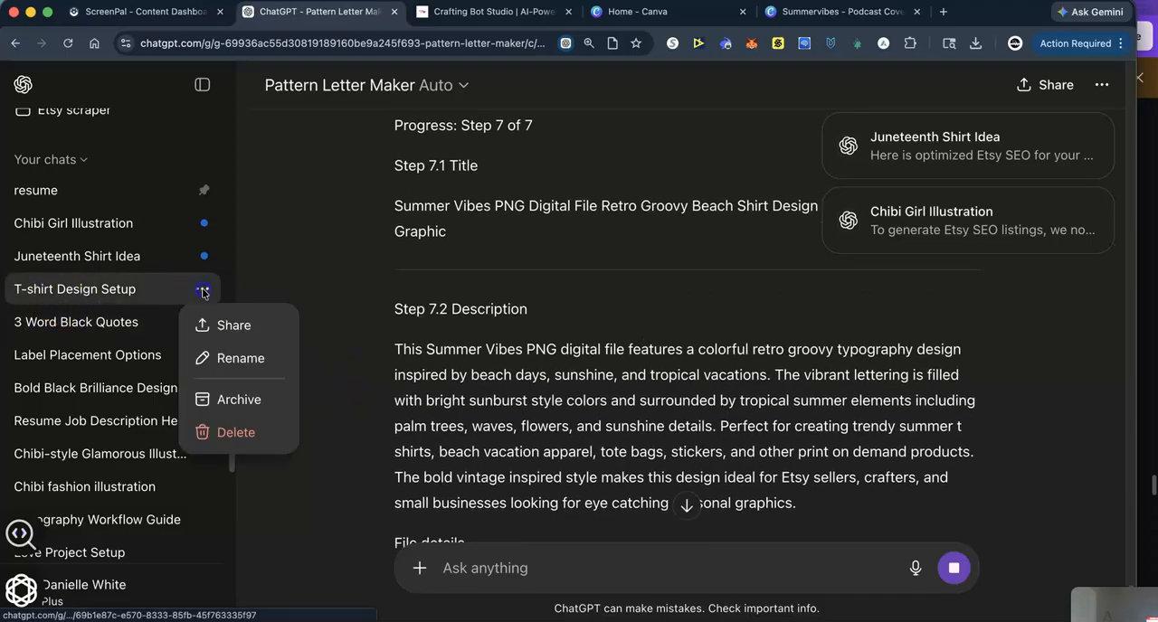
left_click(222, 360)
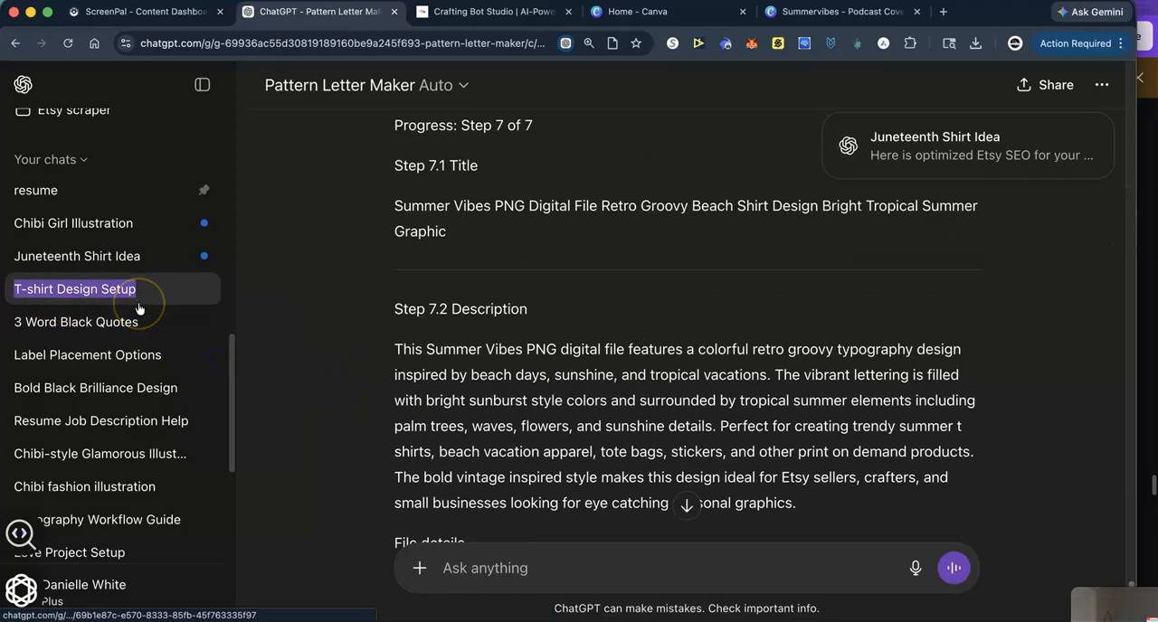
type("Summervibes")
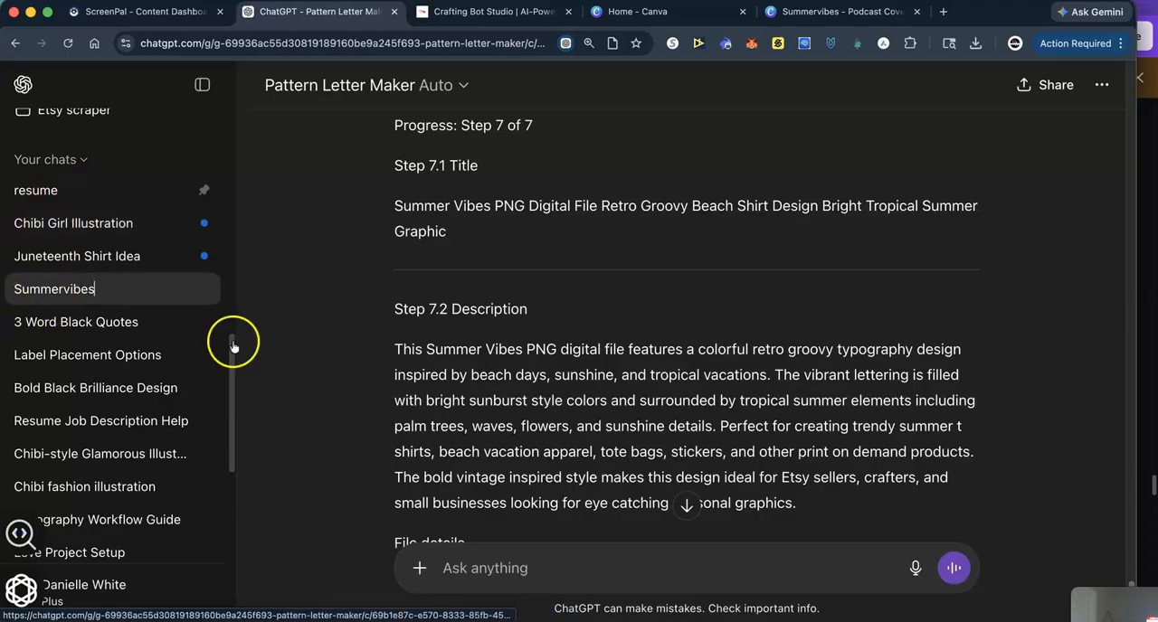
left_click(268, 348)
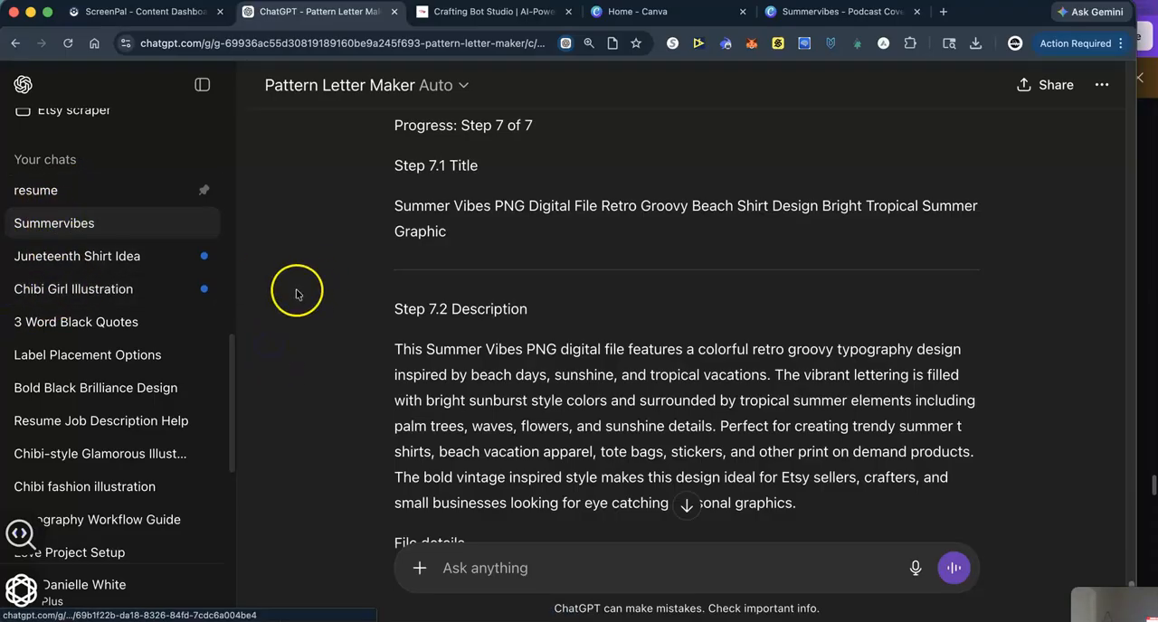
scroll(285, 156, "up", 2)
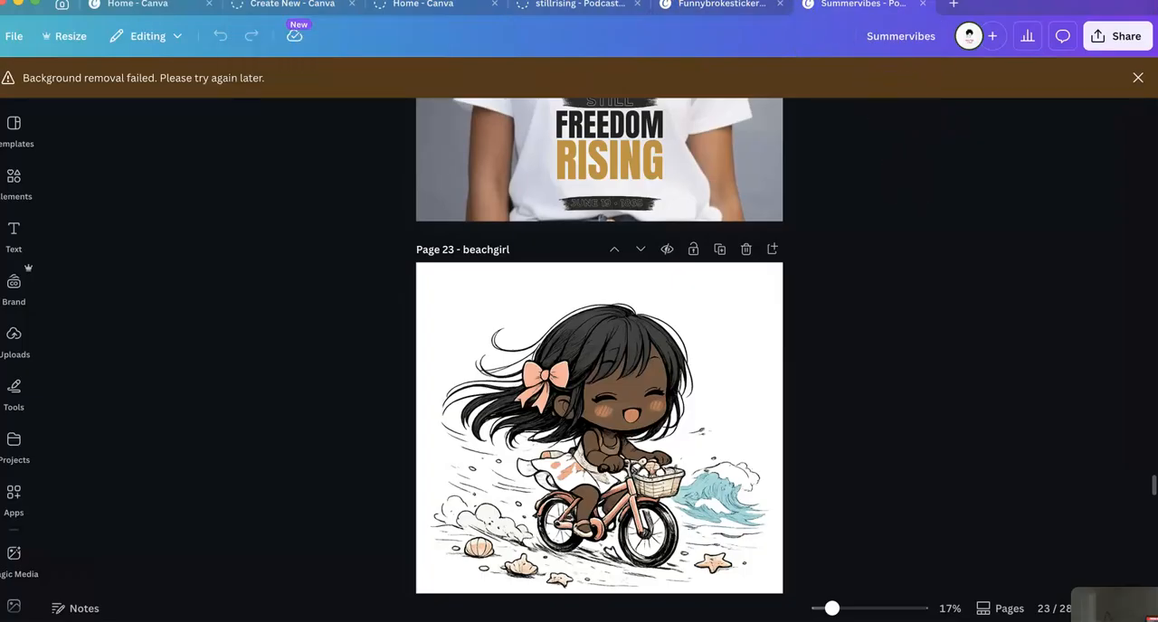
- Switch back to Chrome, go to the Crafting Bot Studio site and look through its demo video and craft bot products
left_click(560, 606)
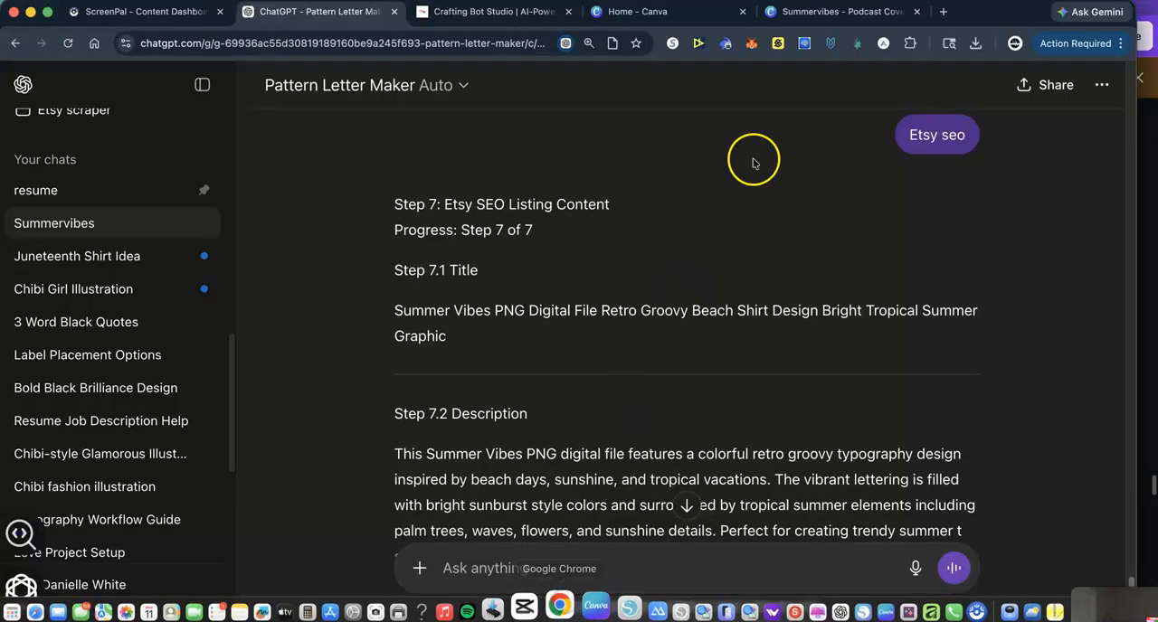
left_click(511, 12)
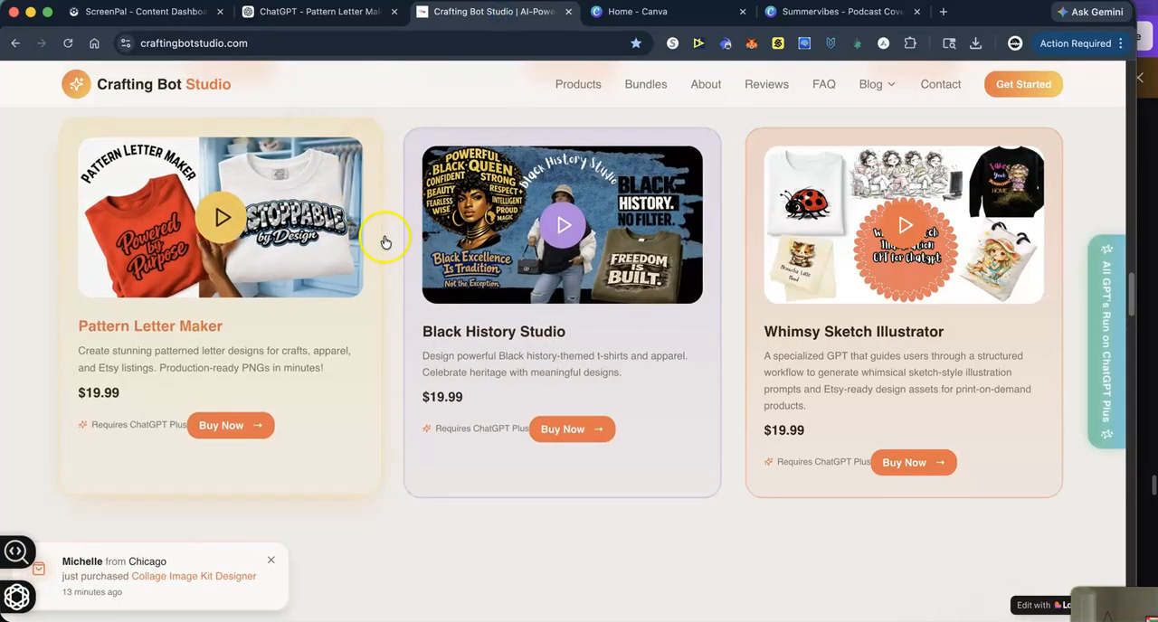
scroll(389, 253, "up", 20)
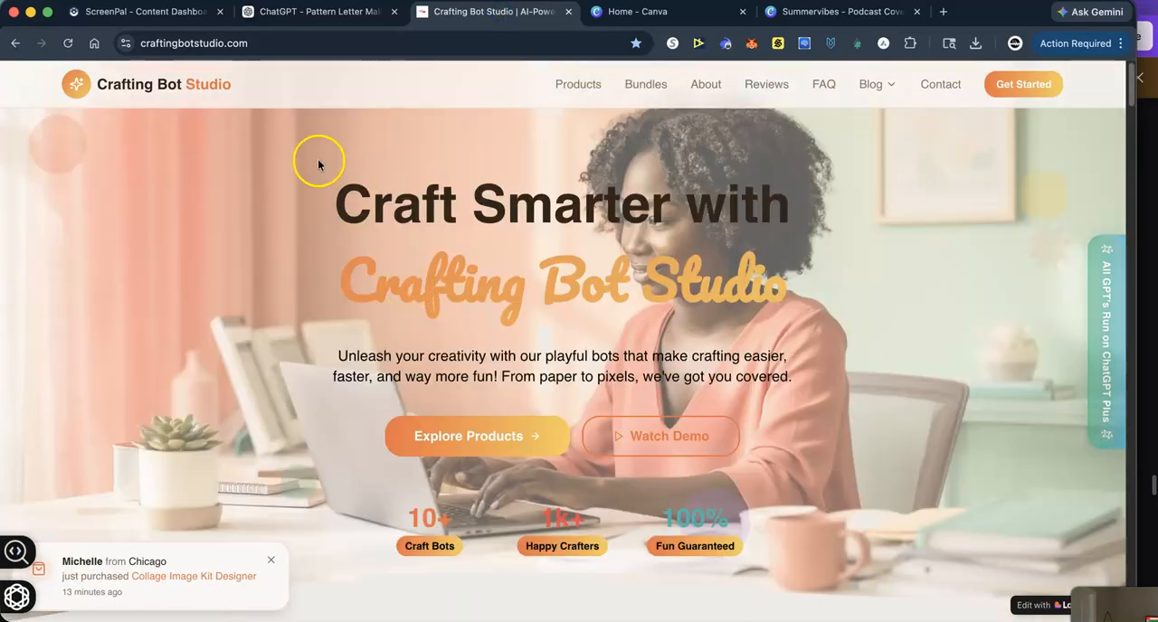
scroll(413, 382, "down", 8)
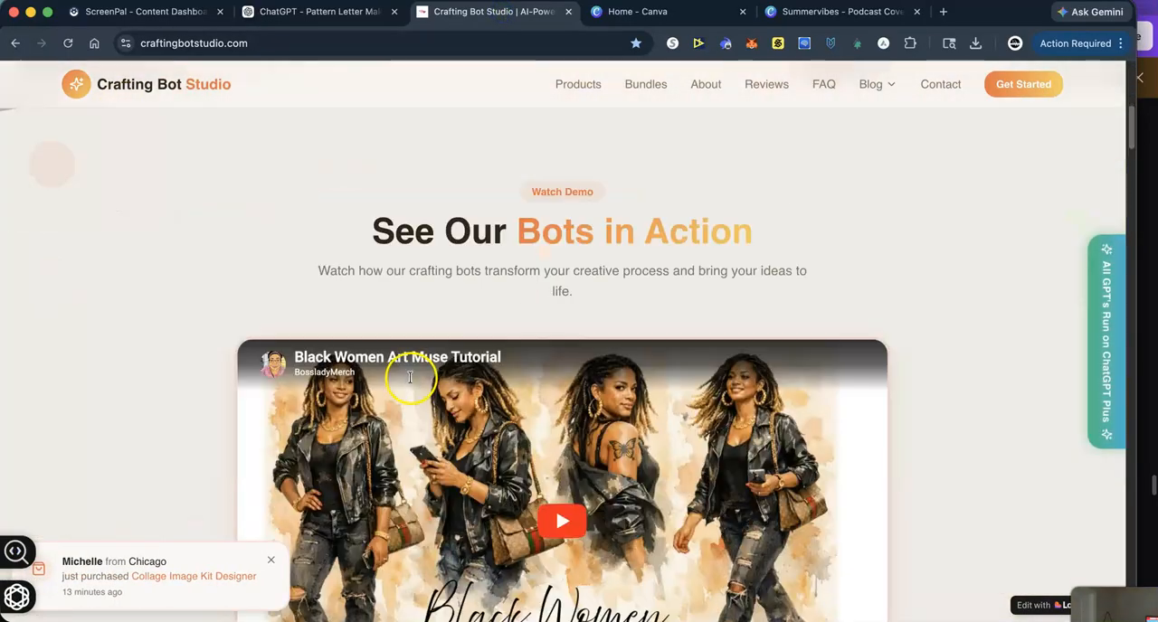
scroll(419, 381, "down", 2)
scroll(419, 381, "down", 1)
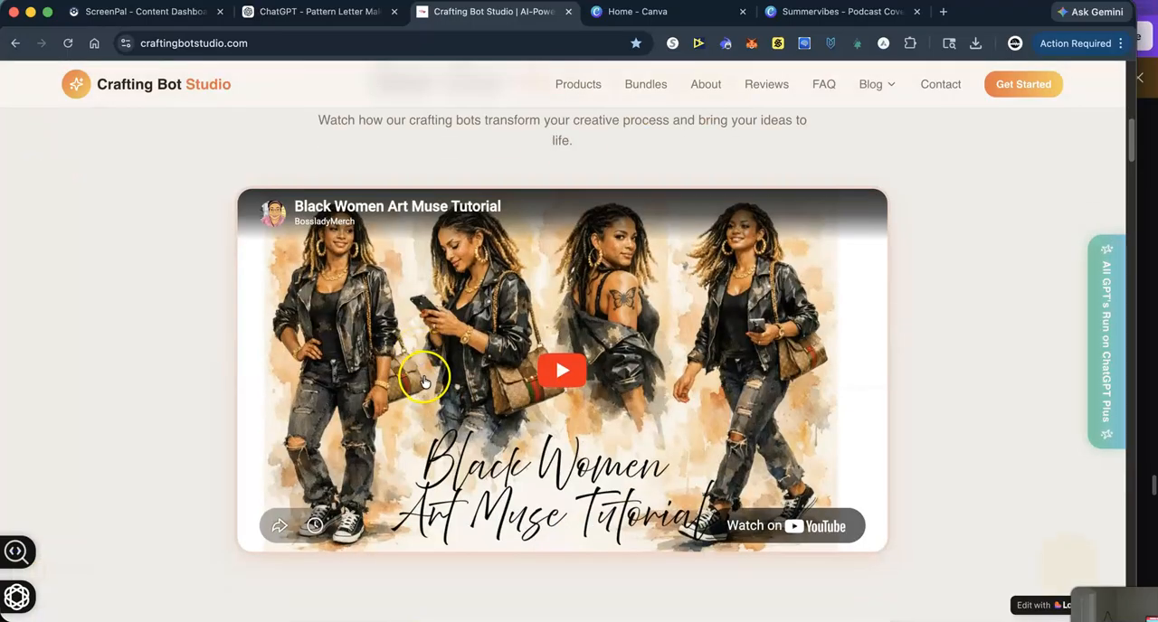
scroll(425, 374, "down", 5)
scroll(431, 374, "down", 6)
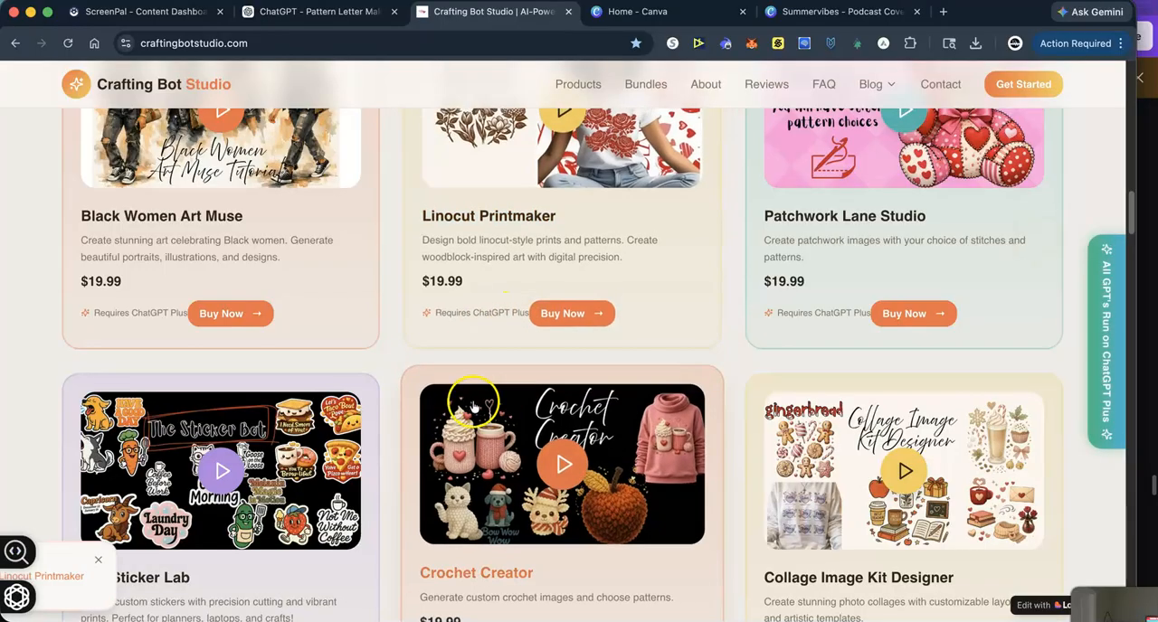
scroll(493, 407, "down", 3)
scroll(497, 409, "down", 5)
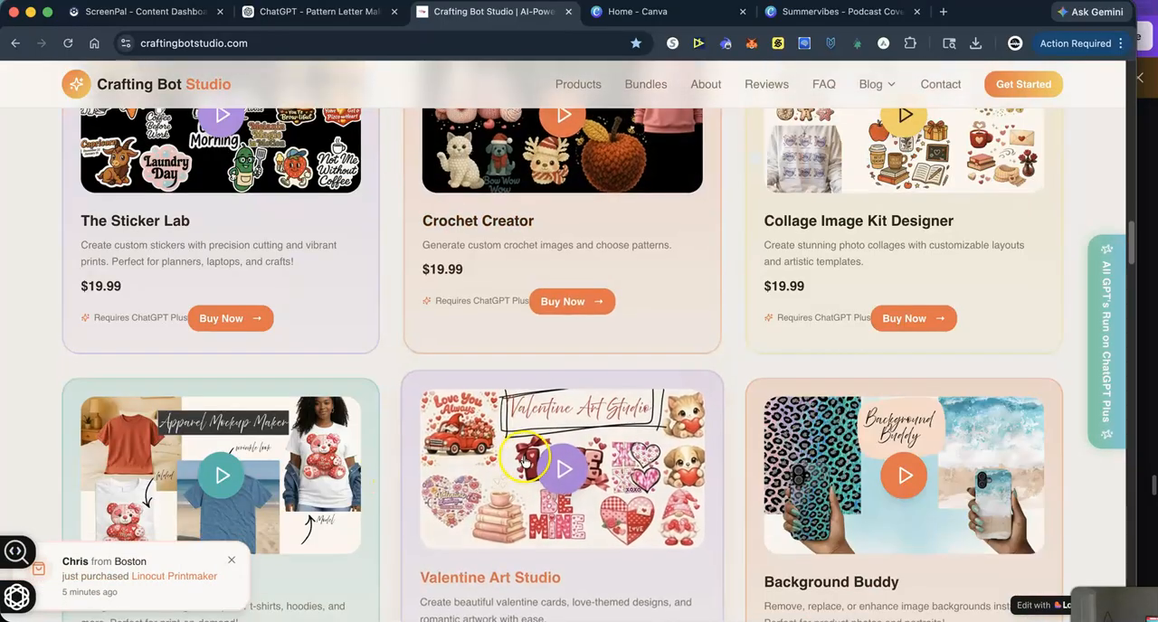
scroll(703, 542, "down", 7)
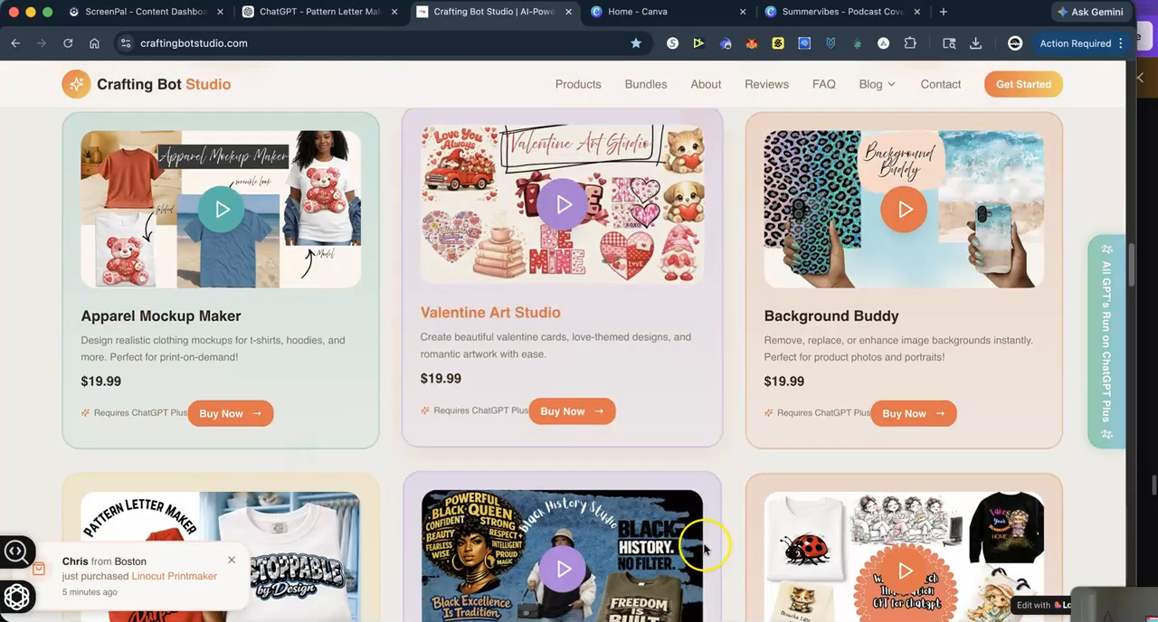
scroll(705, 548, "down", 3)
scroll(706, 550, "down", 6)
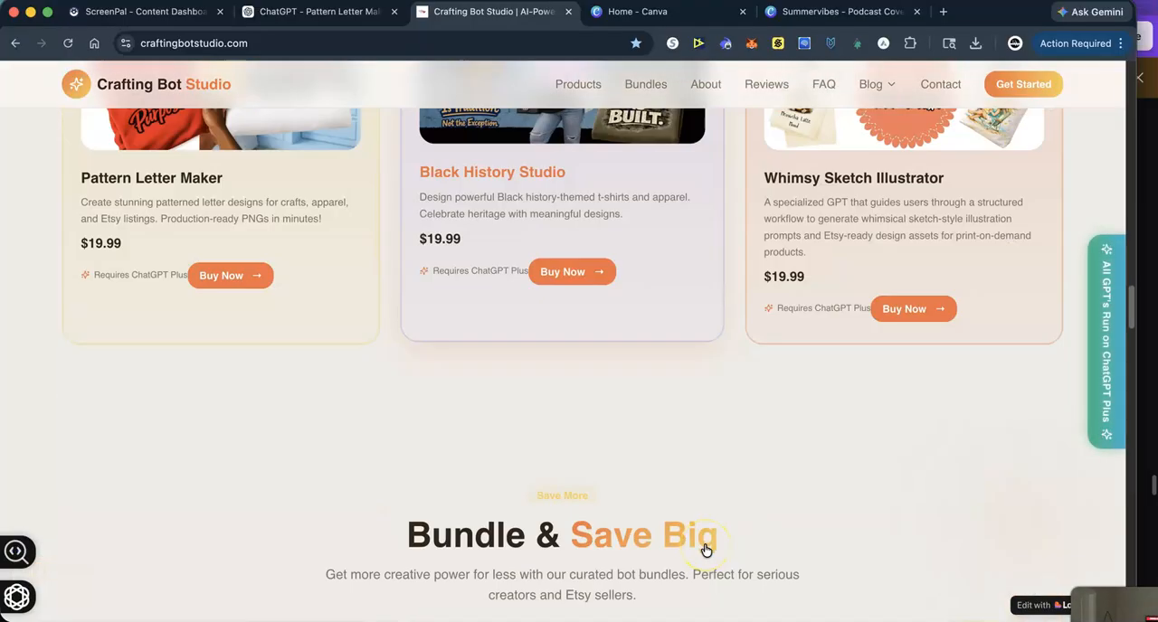
- View the Black History Studio product page, return to the product list and dismiss the sign-up form
left_click(557, 282)
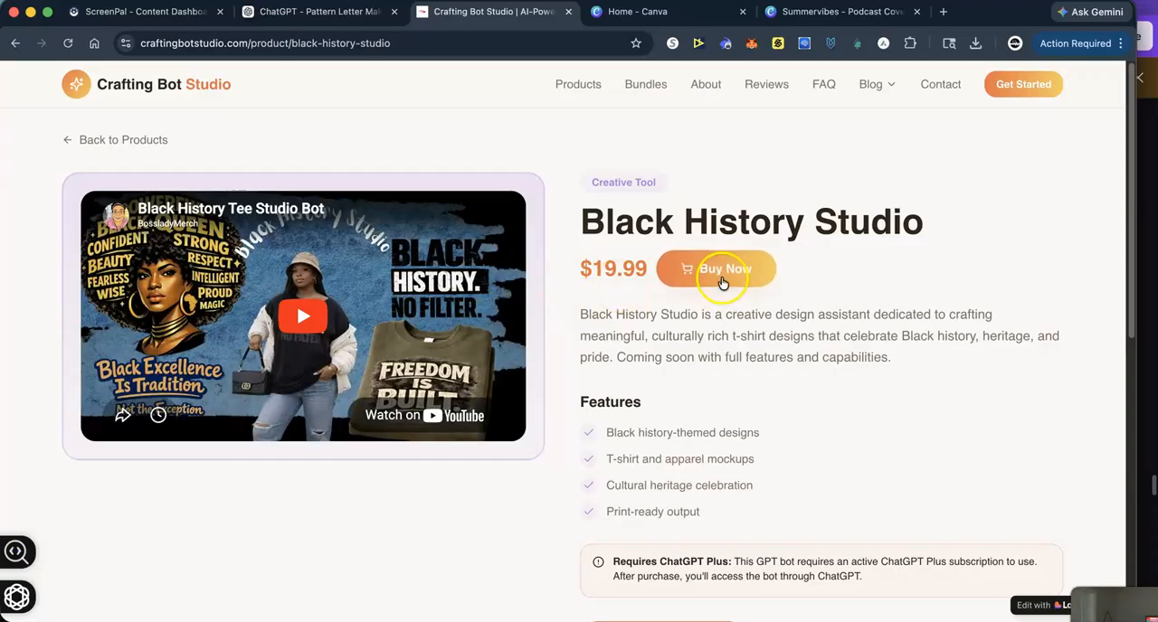
left_click(64, 134)
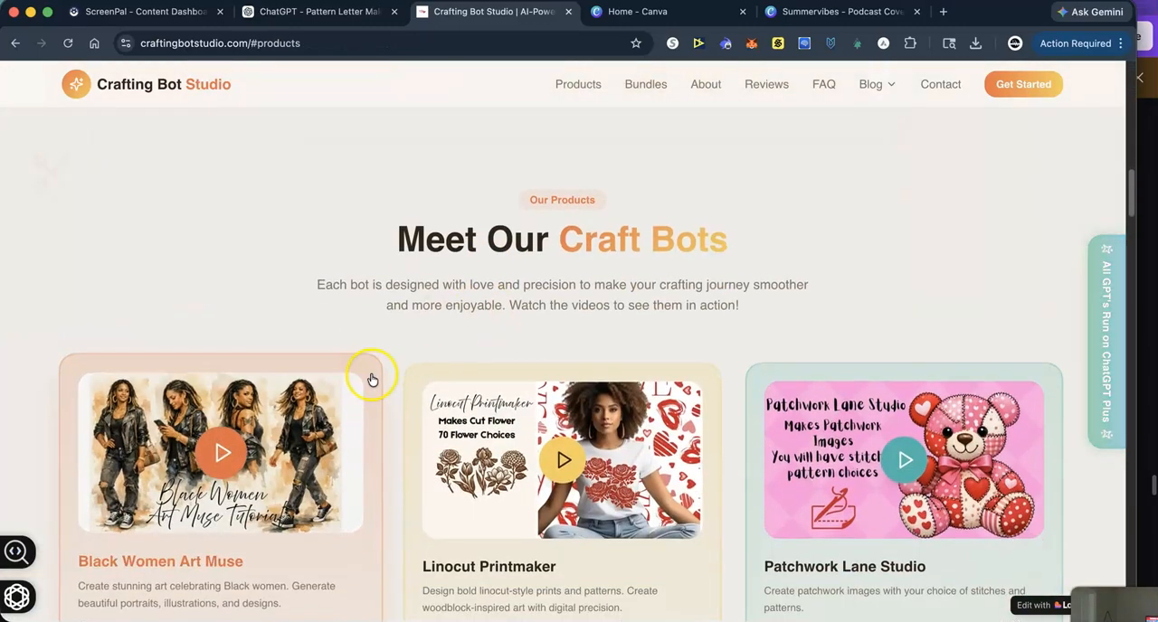
scroll(372, 380, "down", 5)
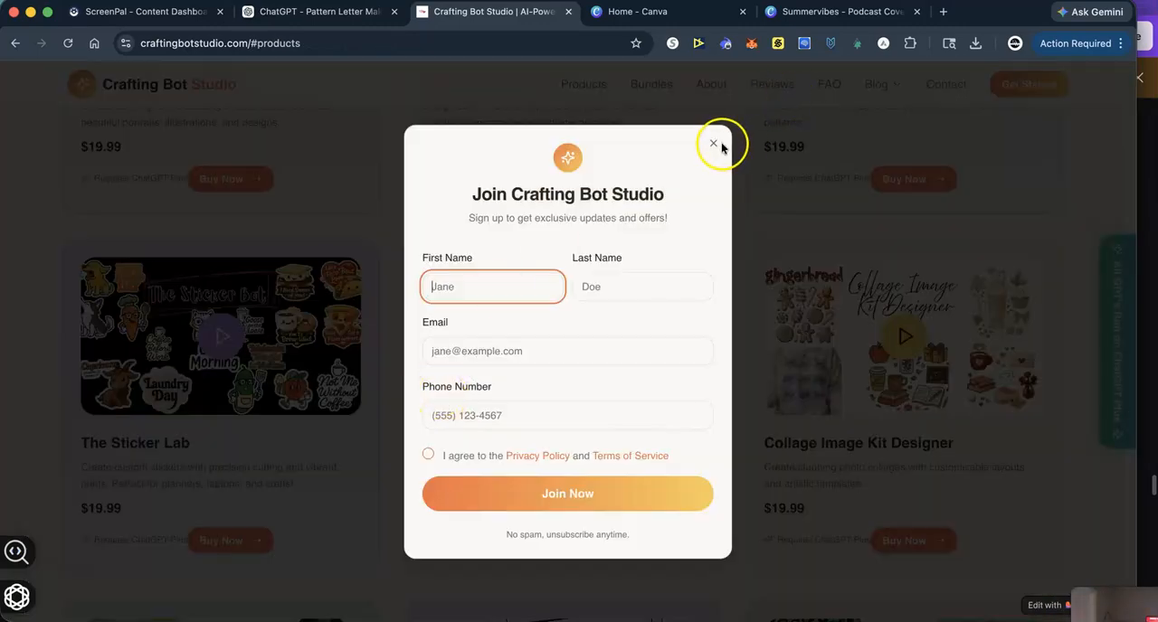
left_click(715, 144)
- Examine the Crafting Bot Studio bundle offers, including the Complete Studio Bundle, and look over the bot catalogue again
scroll(563, 321, "down", 15)
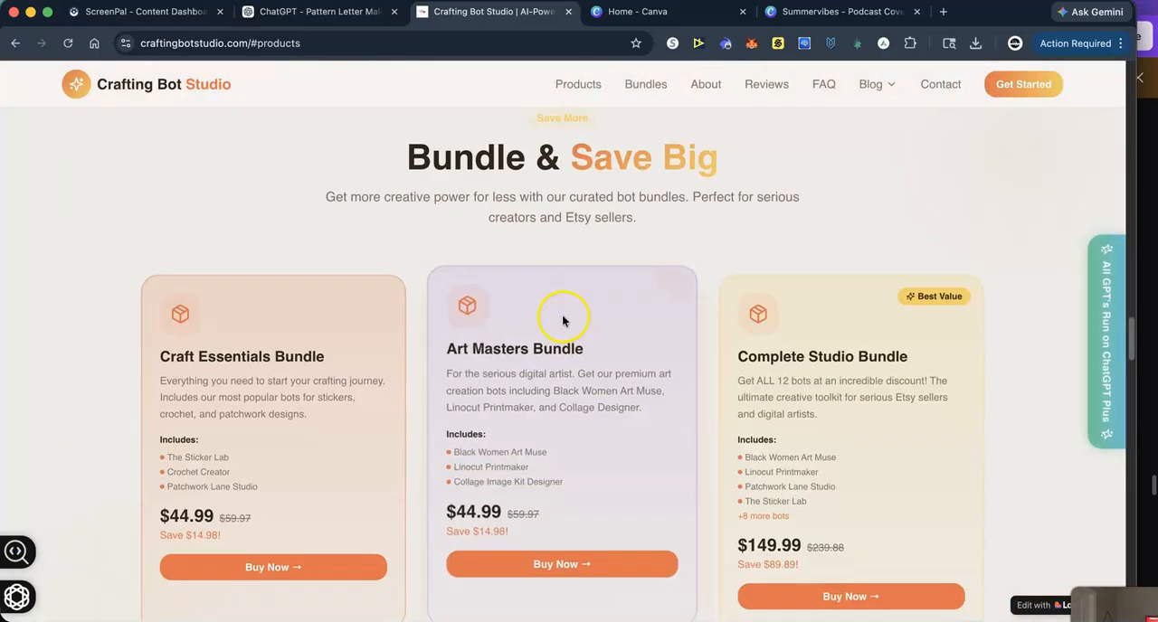
scroll(563, 321, "down", 2)
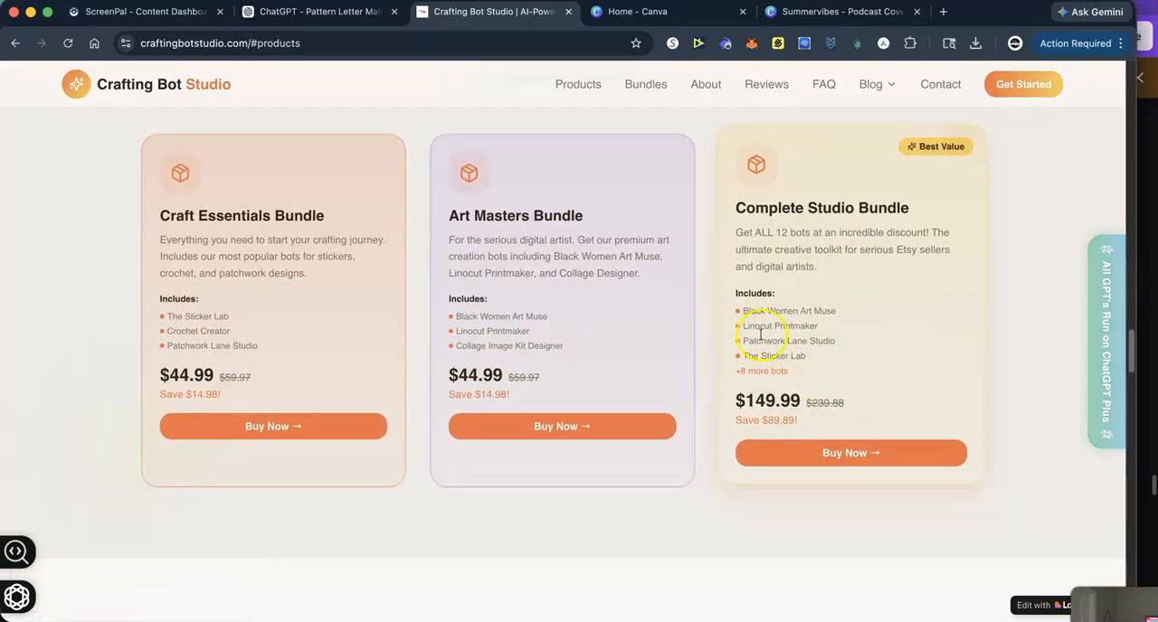
scroll(884, 389, "up", 5)
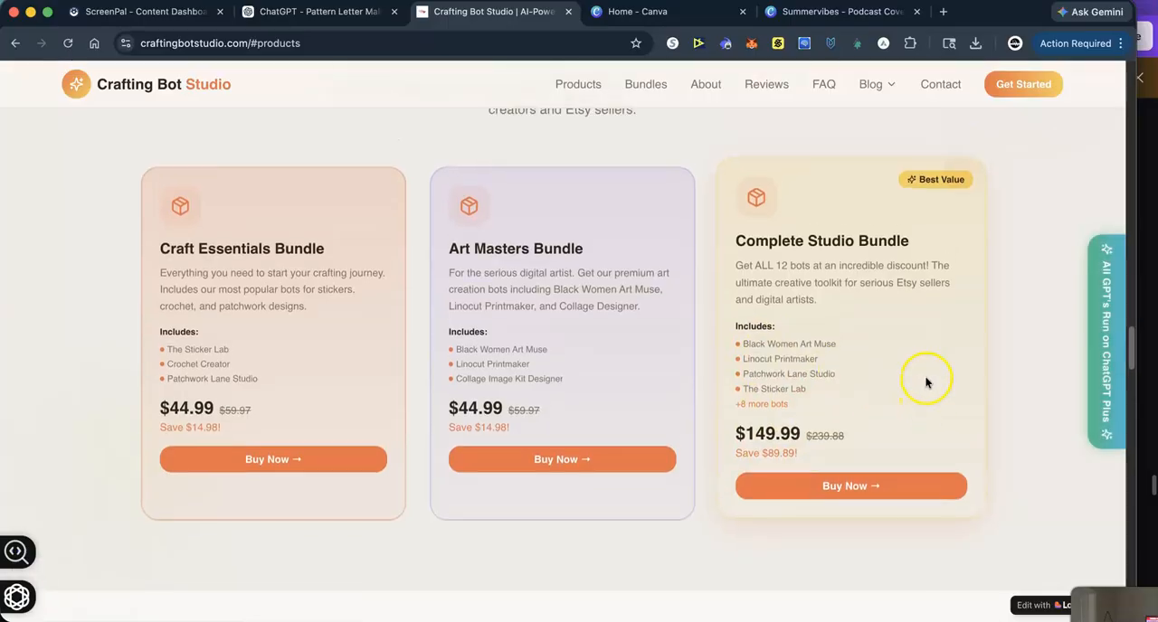
scroll(869, 386, "up", 20)
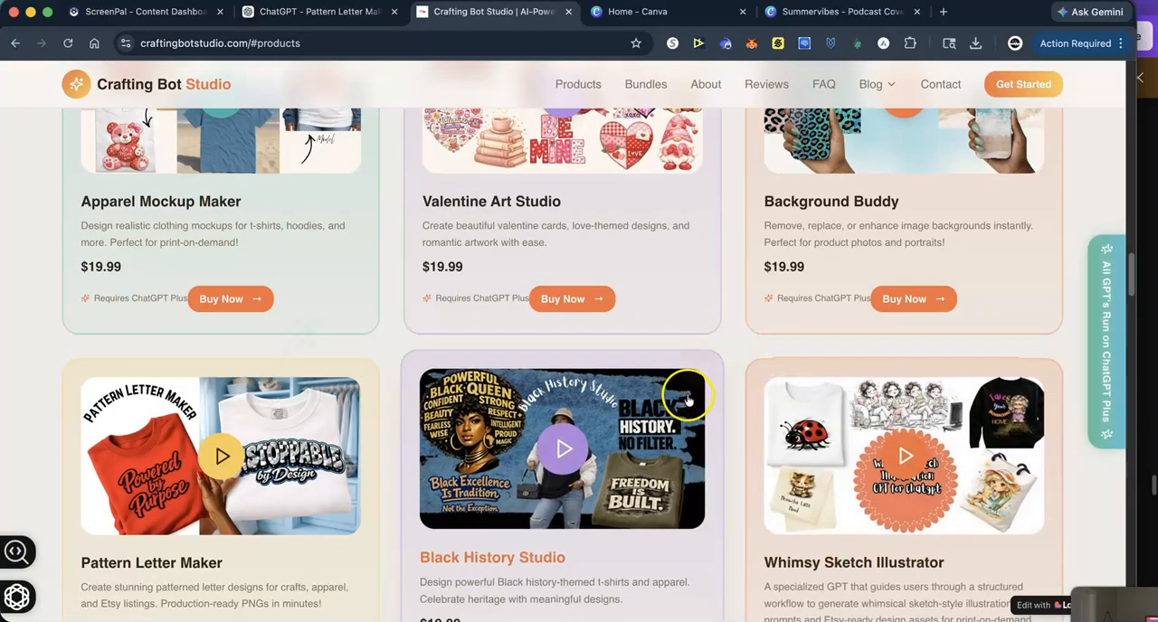
scroll(710, 390, "up", 2)
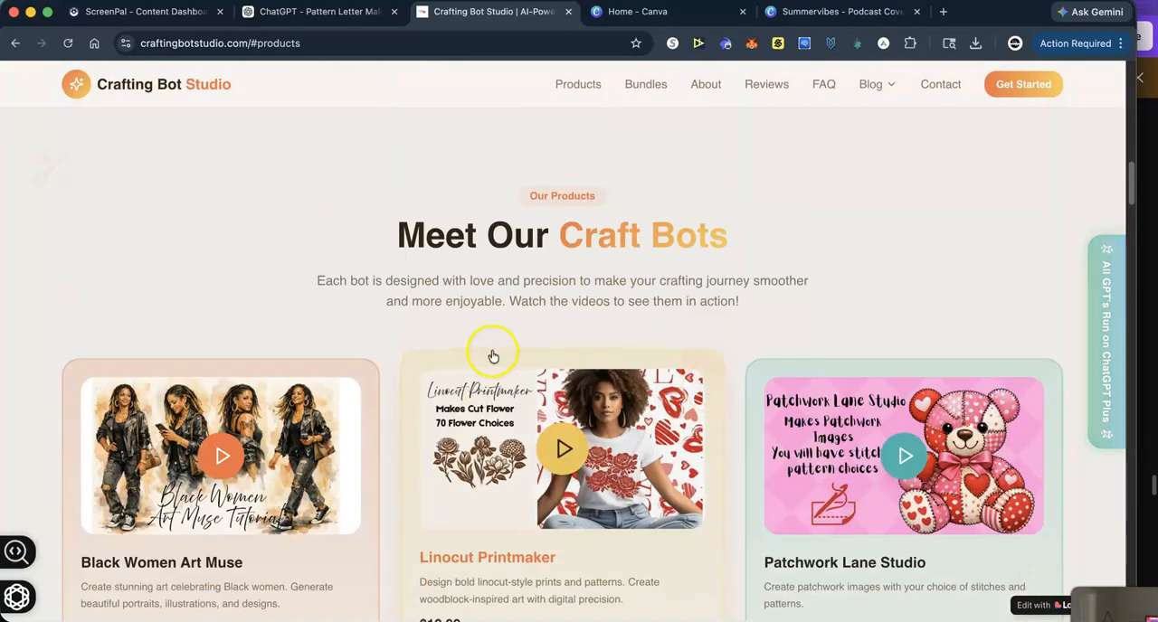
scroll(493, 355, "down", 10)
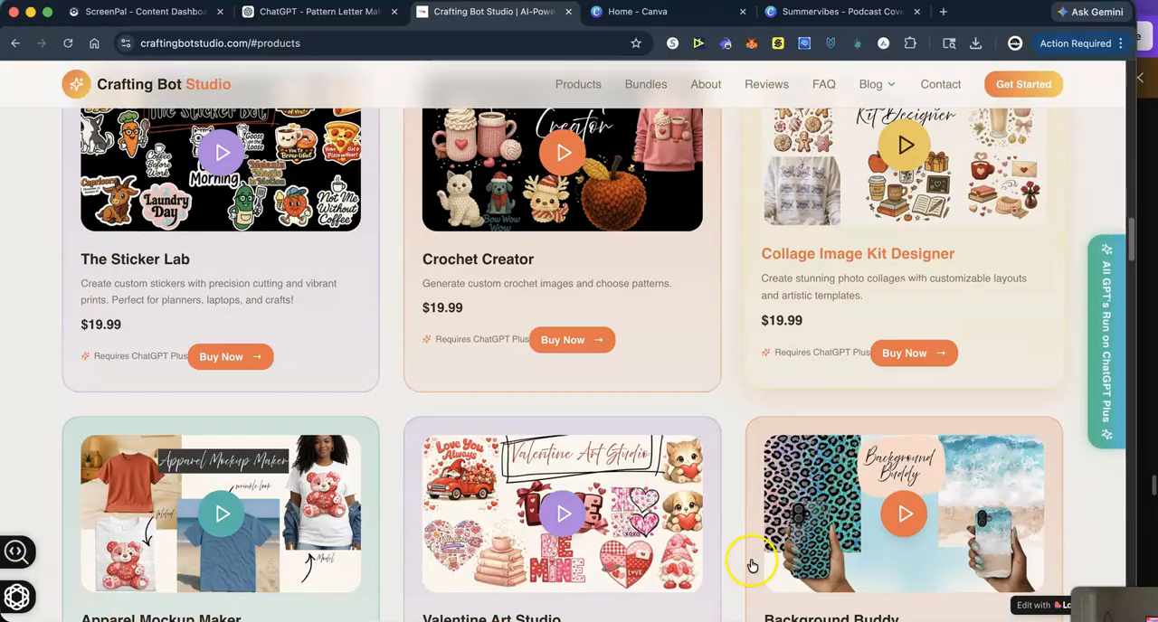
scroll(750, 556, "down", 3)
scroll(745, 548, "up", 13)
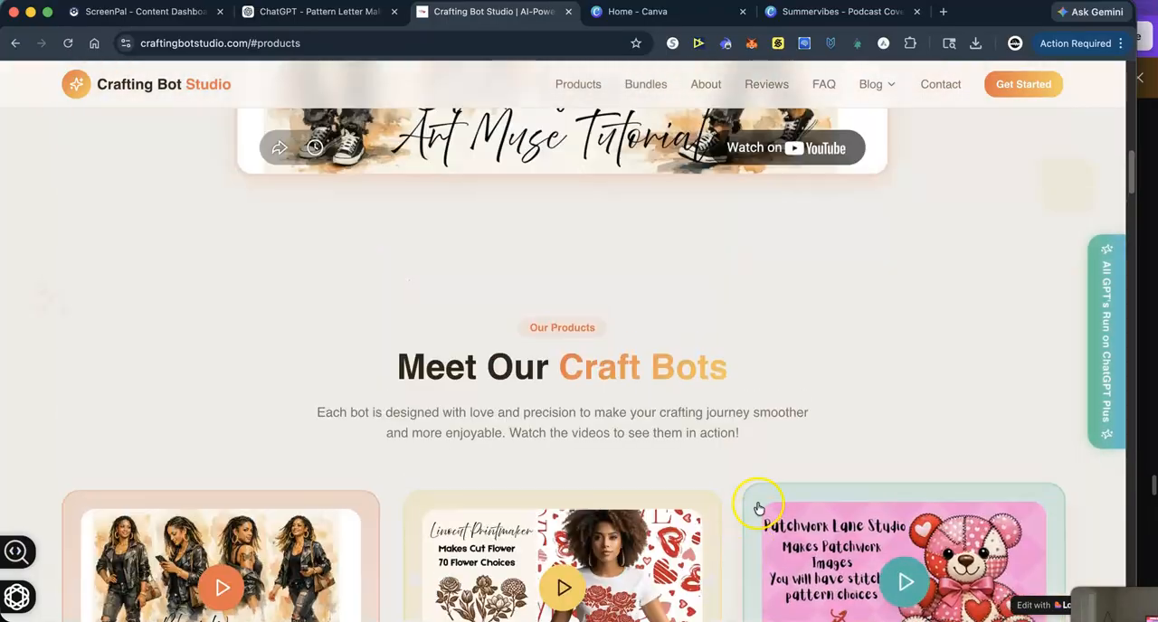
scroll(754, 219, "up", 5)
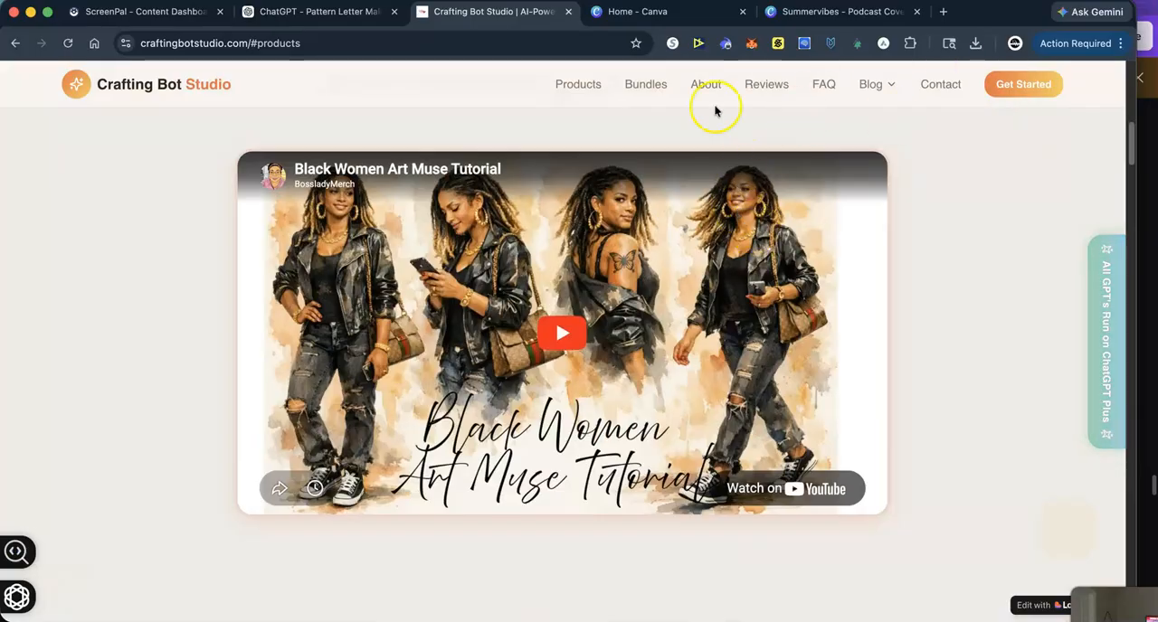
scroll(633, 135, "up", 7)
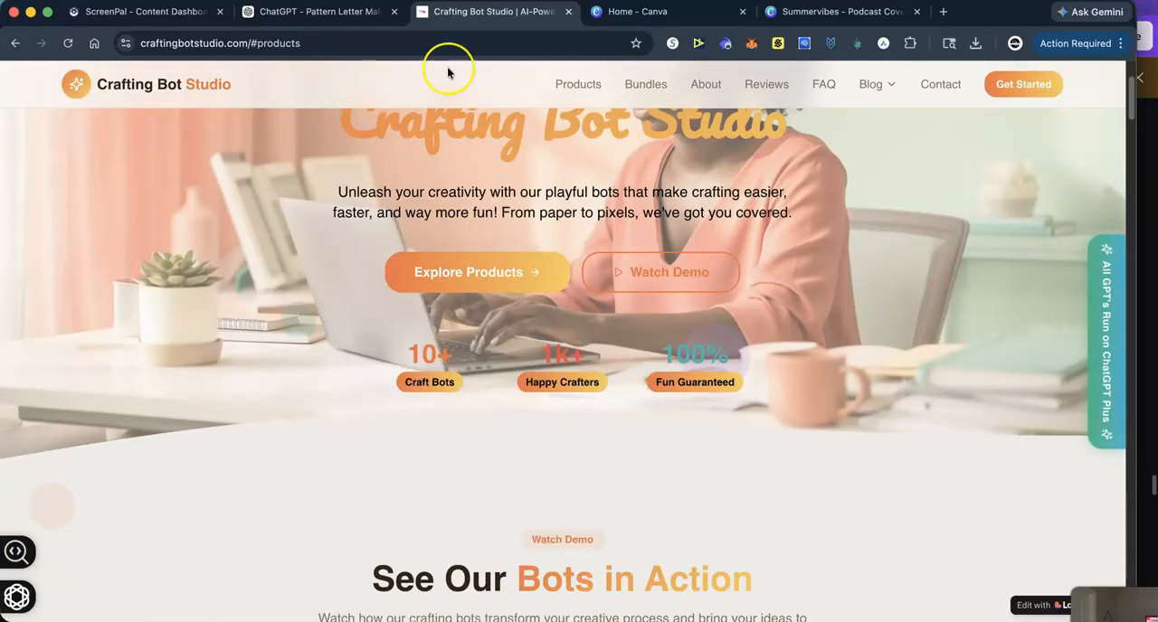